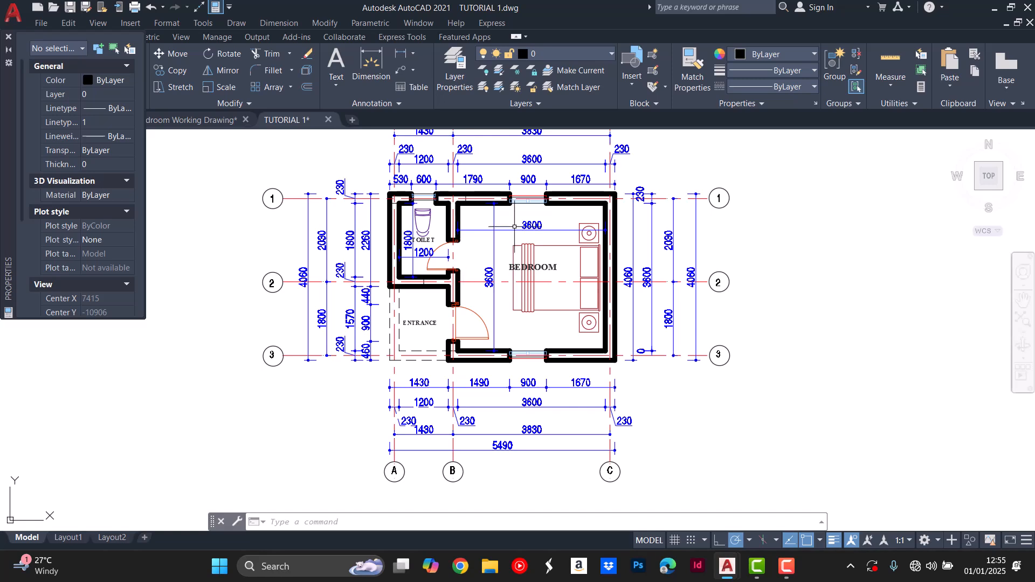
Examine the dimensioned bedroom, toilet and entrance floor plan, including its openings and grid lines.
scroll(504, 226, "down", 3)
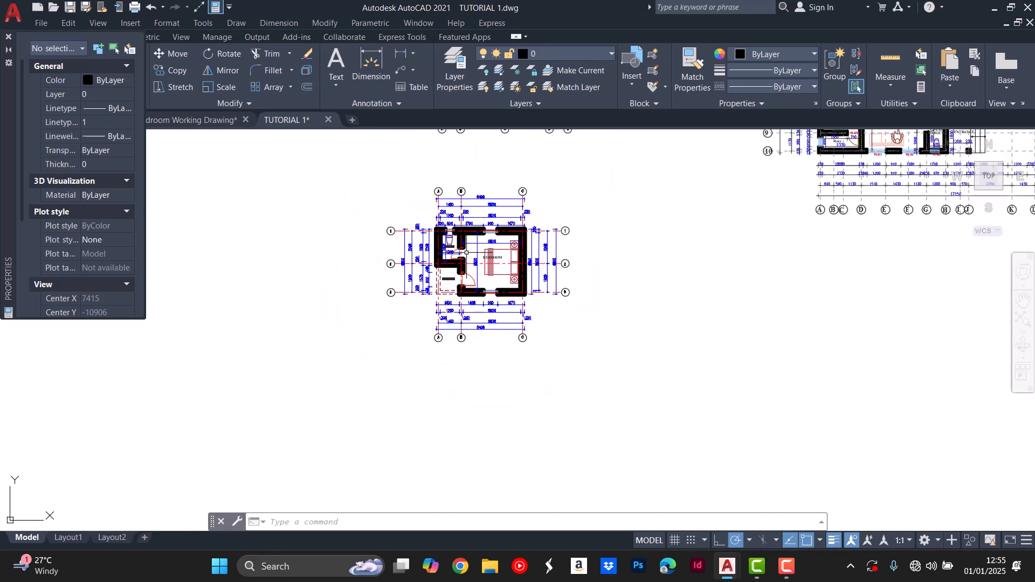
scroll(474, 232, "up", 3)
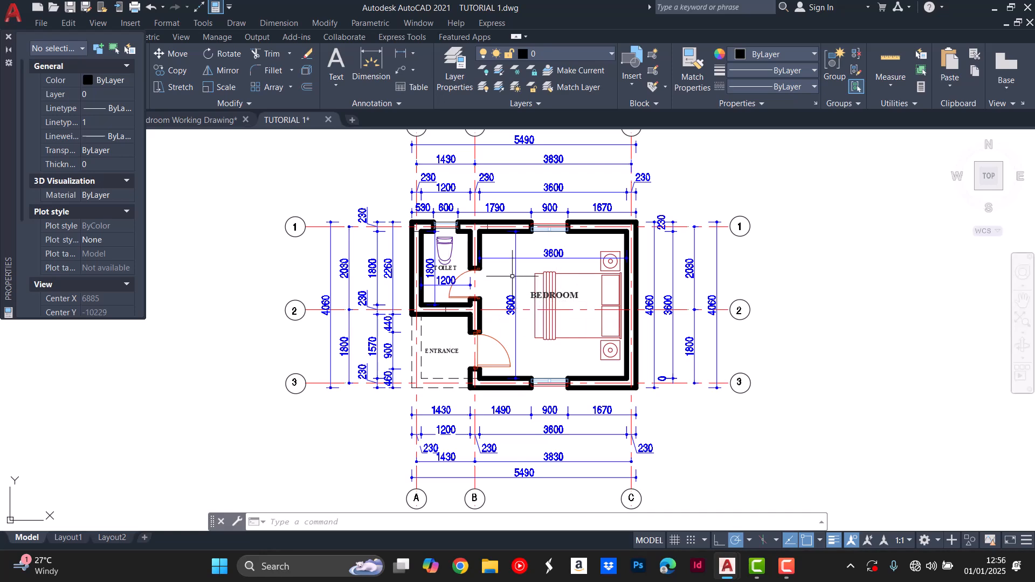
scroll(439, 273, "up", 4)
scroll(447, 313, "down", 4)
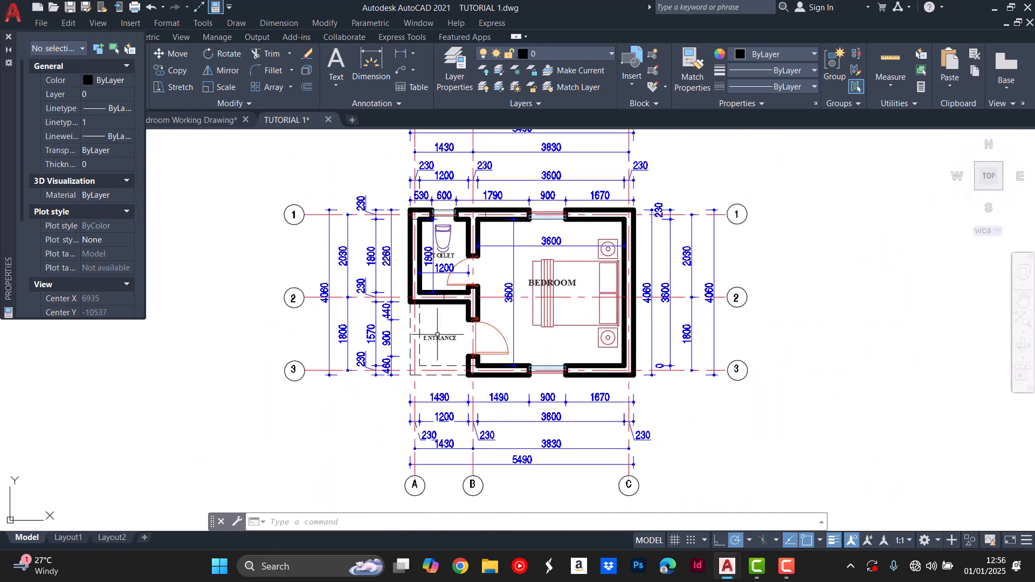
scroll(475, 323, "up", 4)
scroll(485, 326, "down", 2)
scroll(485, 327, "down", 2)
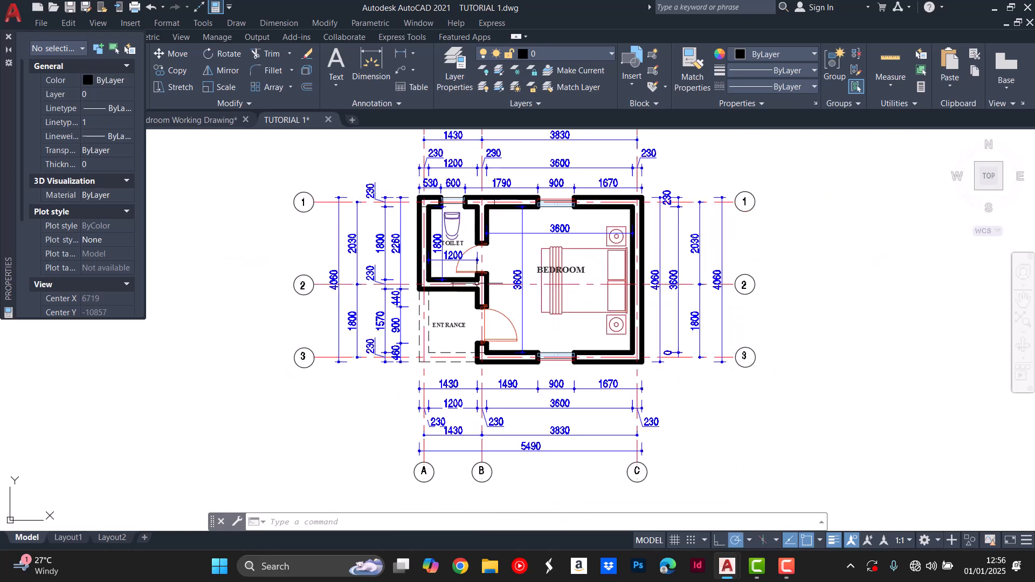
scroll(469, 253, "up", 4)
scroll(456, 284, "down", 2)
scroll(457, 285, "down", 4)
scroll(507, 257, "up", 4)
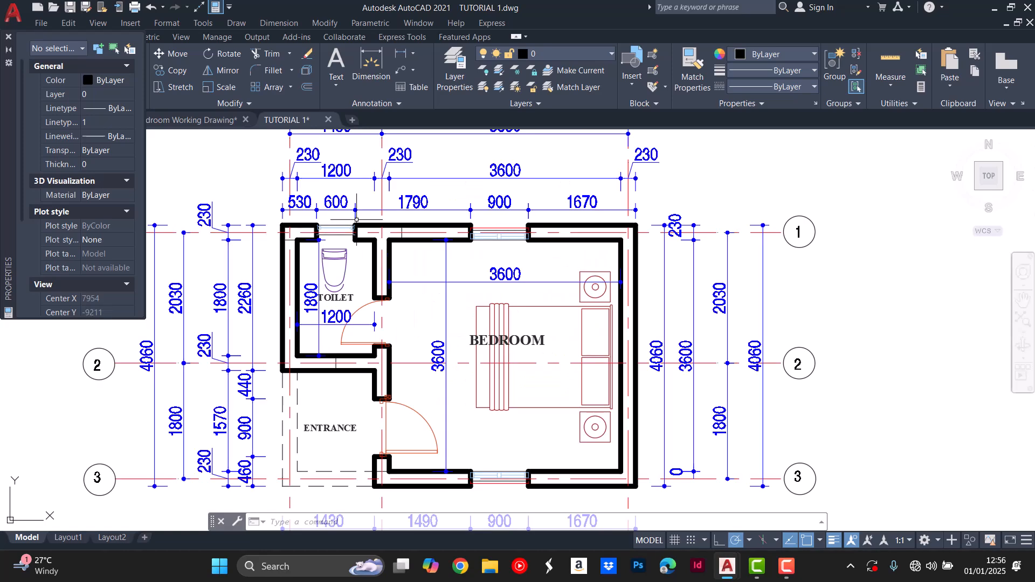
scroll(451, 218, "down", 2)
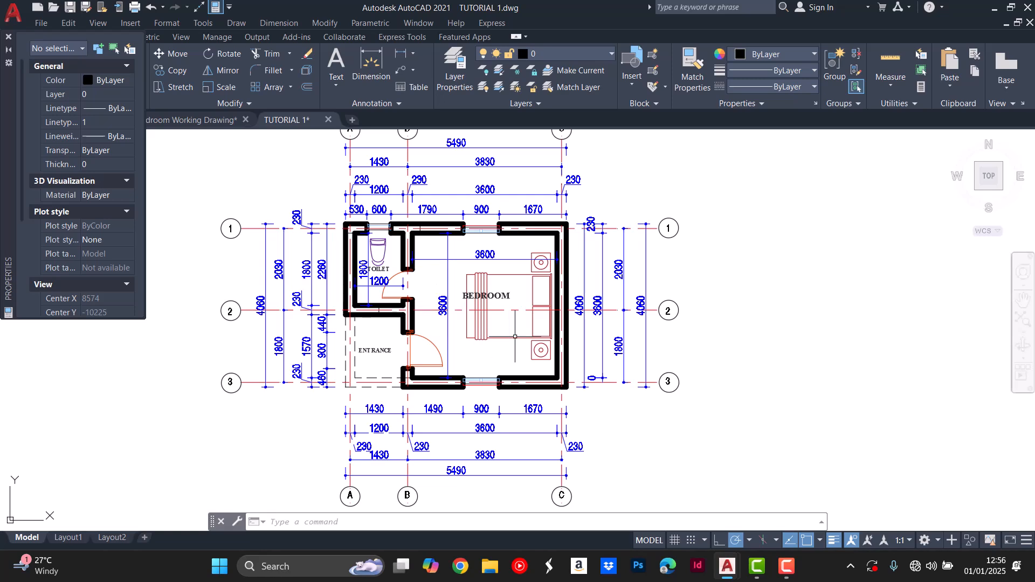
scroll(493, 330, "down", 5)
scroll(472, 316, "up", 3)
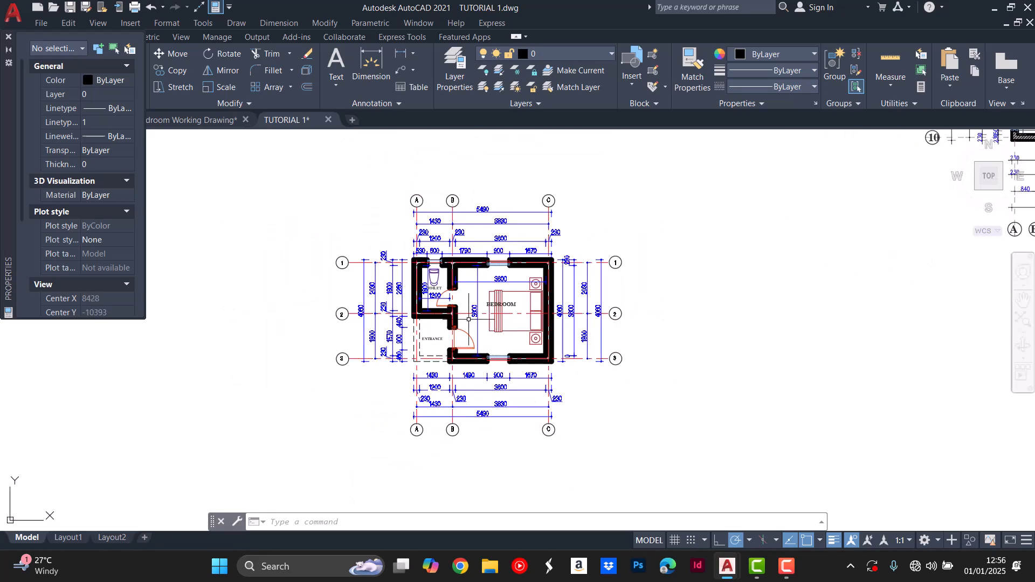
scroll(431, 291, "down", 2)
scroll(421, 344, "up", 4)
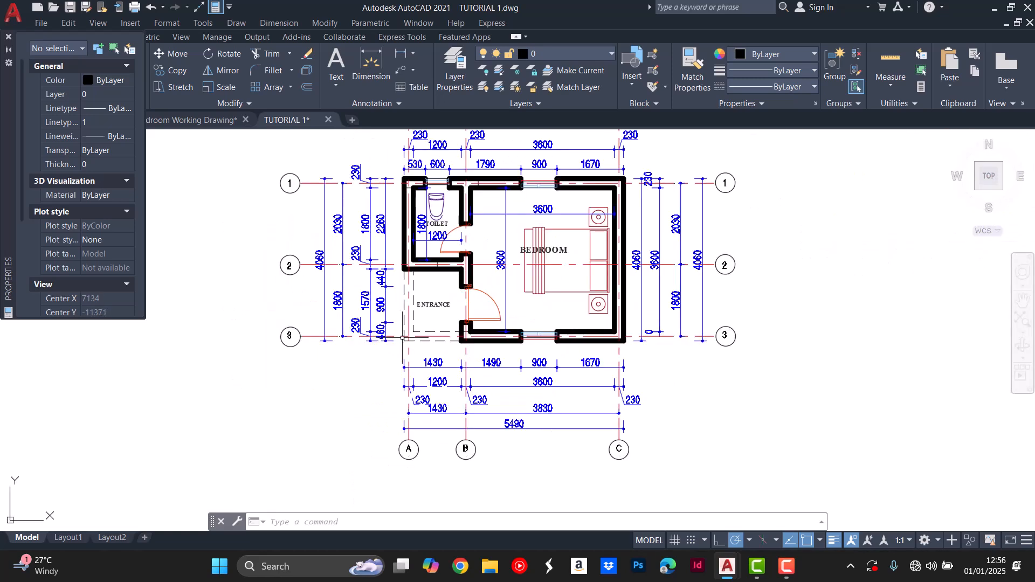
scroll(421, 343, "up", 2)
scroll(382, 313, "down", 4)
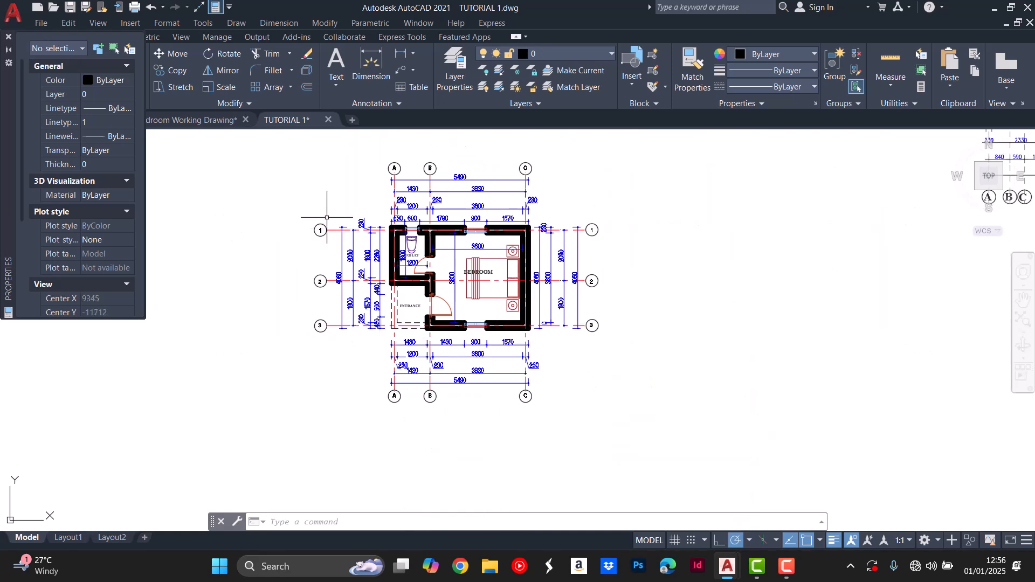
Create a new blank drawing and close the Properties palette.
left_click(352, 120)
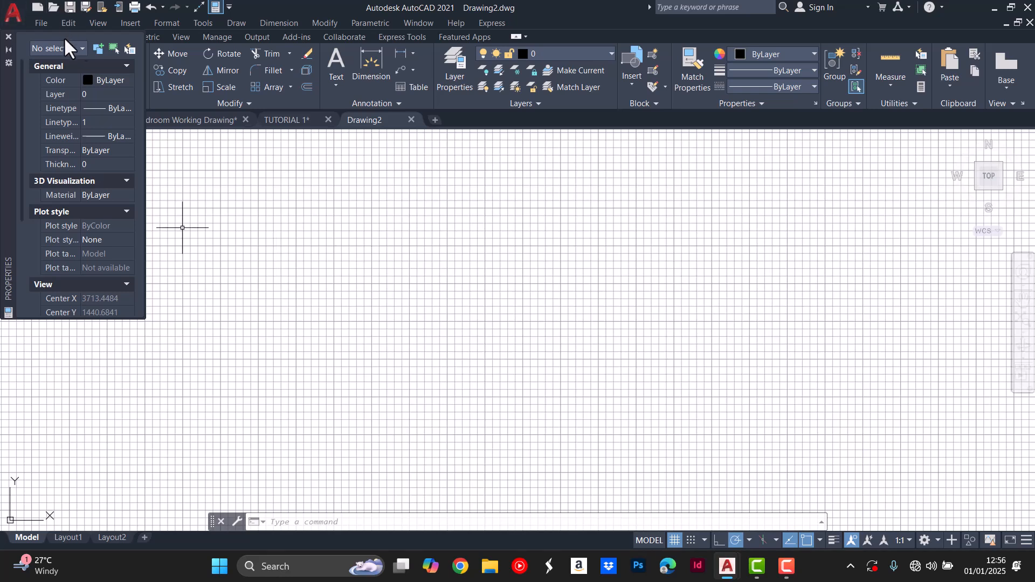
left_click(8, 36)
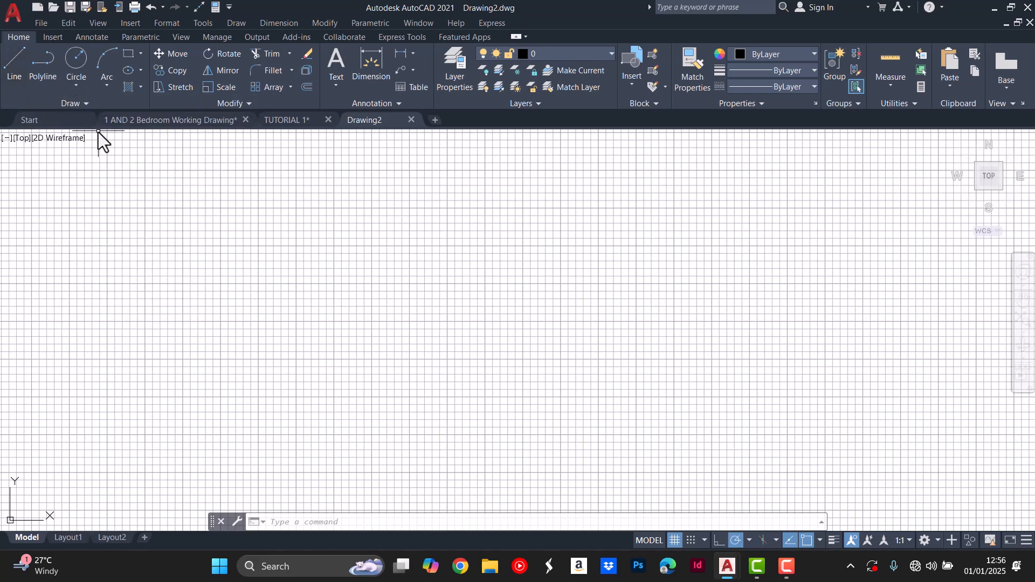
Set the 2D model space uniform background color to black in the display options and apply it.
left_click(12, 15)
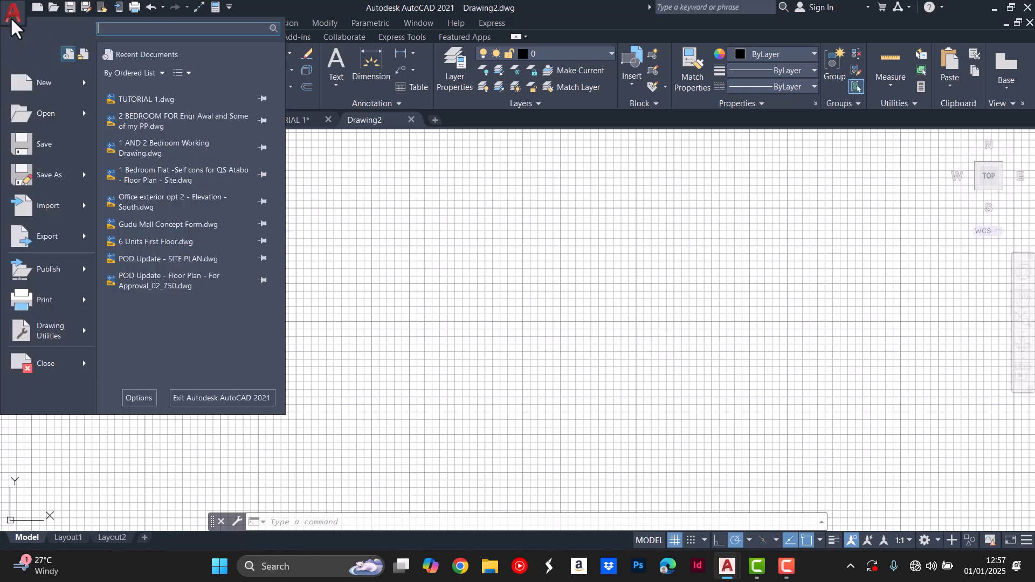
left_click(146, 397)
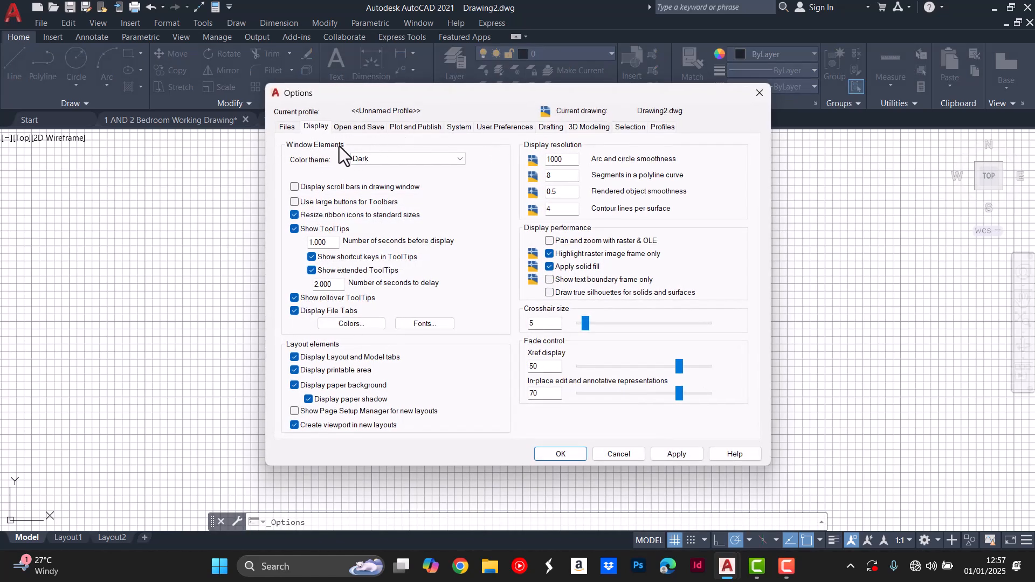
left_click(341, 324)
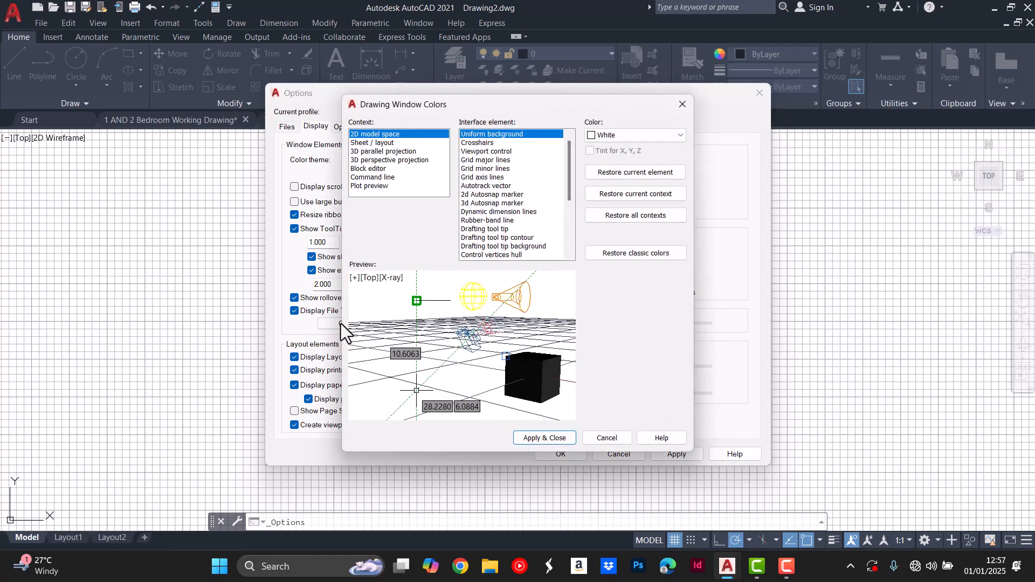
left_click(604, 135)
left_click(600, 222)
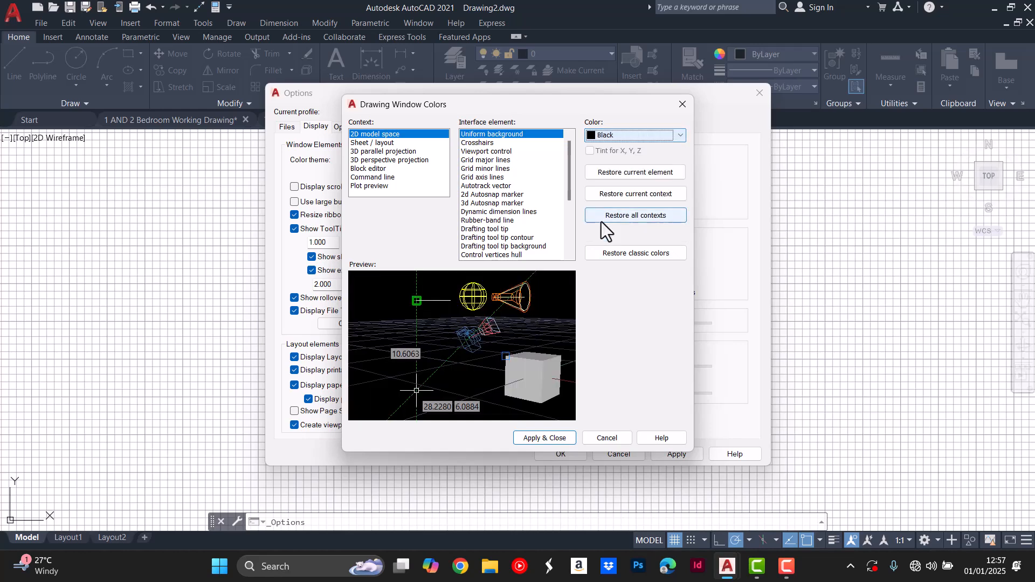
left_click(539, 441)
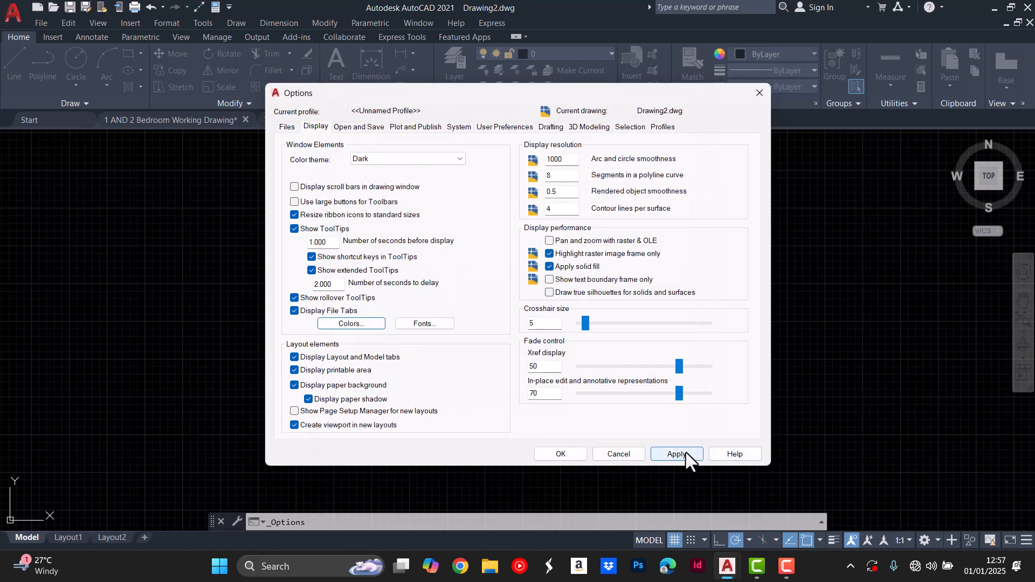
left_click(562, 455)
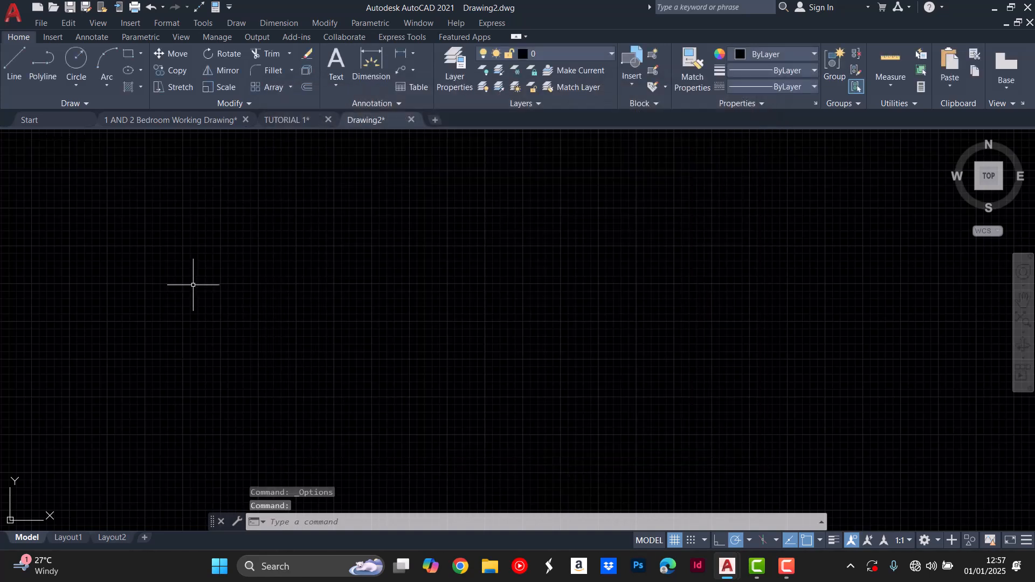
Set the 2D model space uniform background color to white in the display options and apply it.
left_click(11, 12)
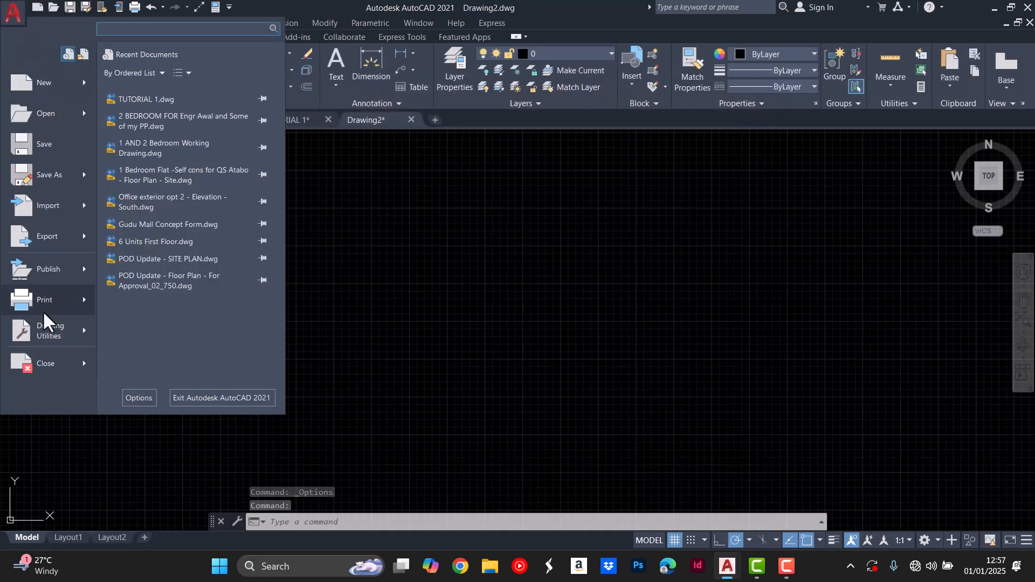
left_click(127, 398)
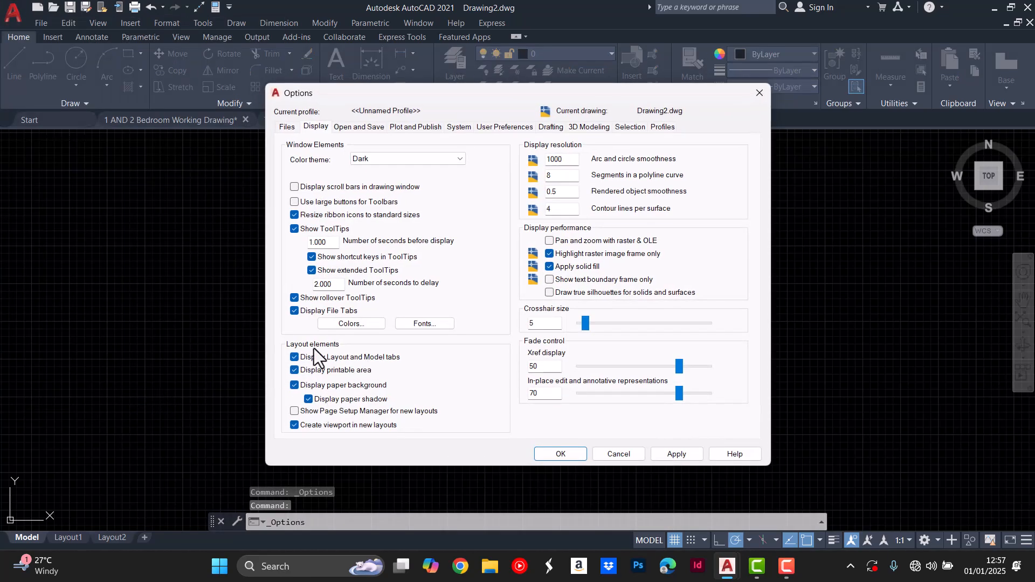
left_click(343, 325)
left_click(649, 134)
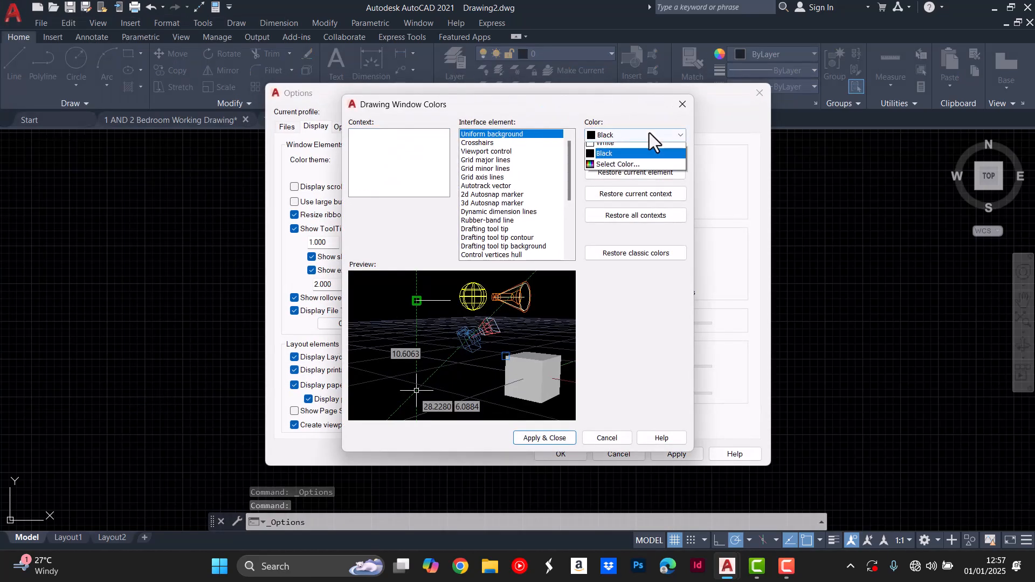
left_click(627, 218)
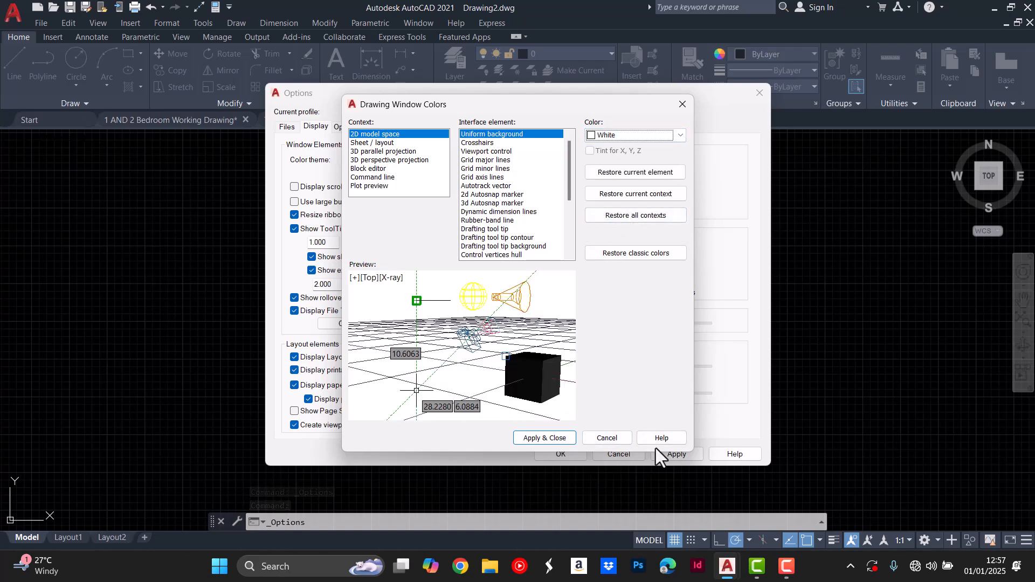
left_click(561, 440)
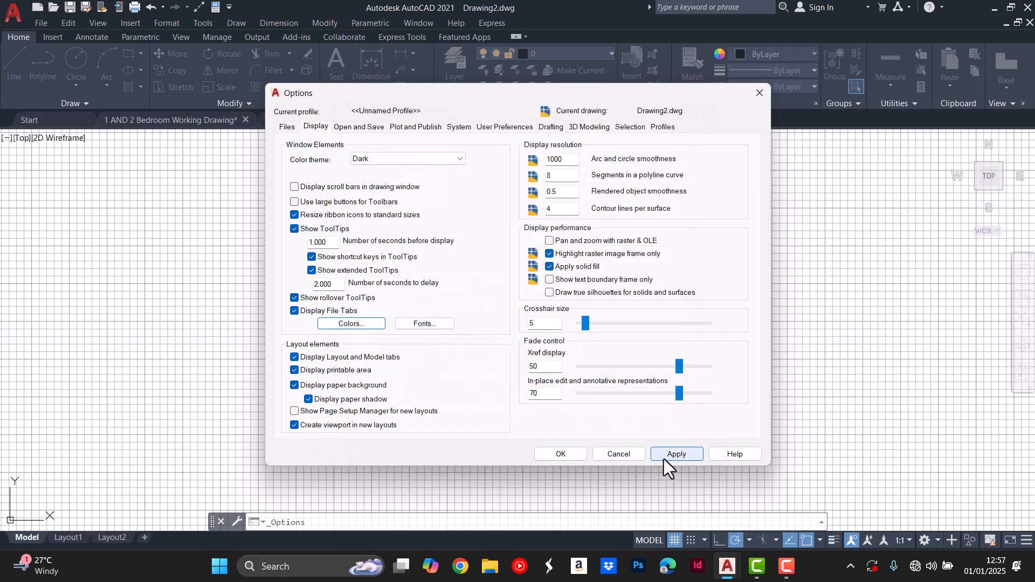
left_click(664, 458)
left_click(567, 456)
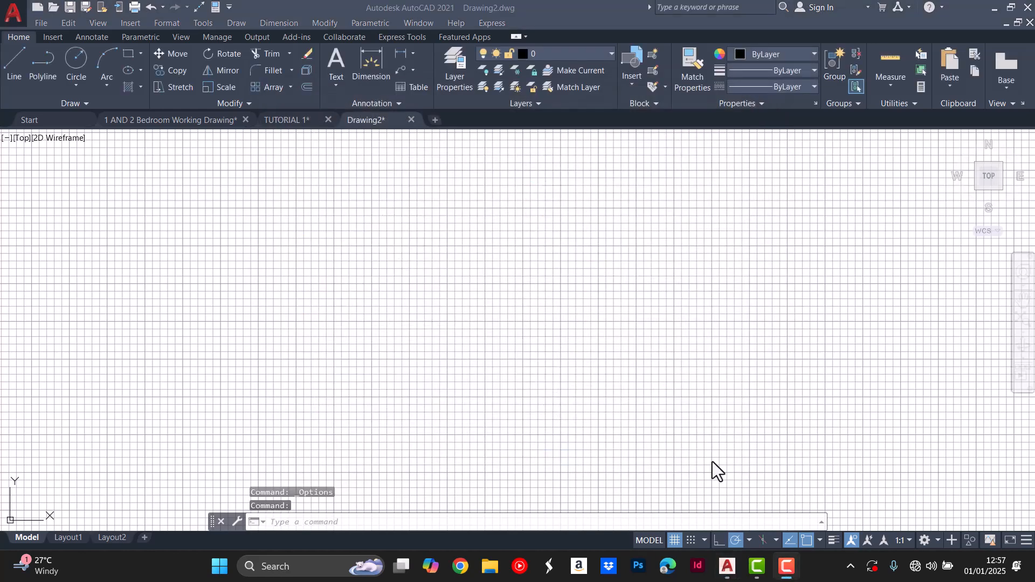
left_click(271, 302)
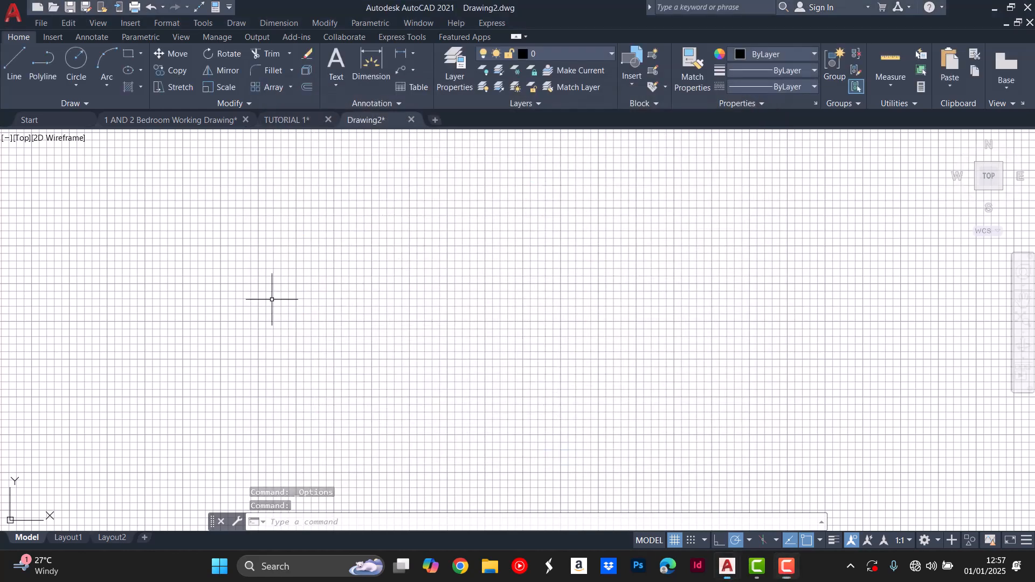
scroll(267, 294, "down", 1)
key("Escape")
key("Escape")
key("Escape")
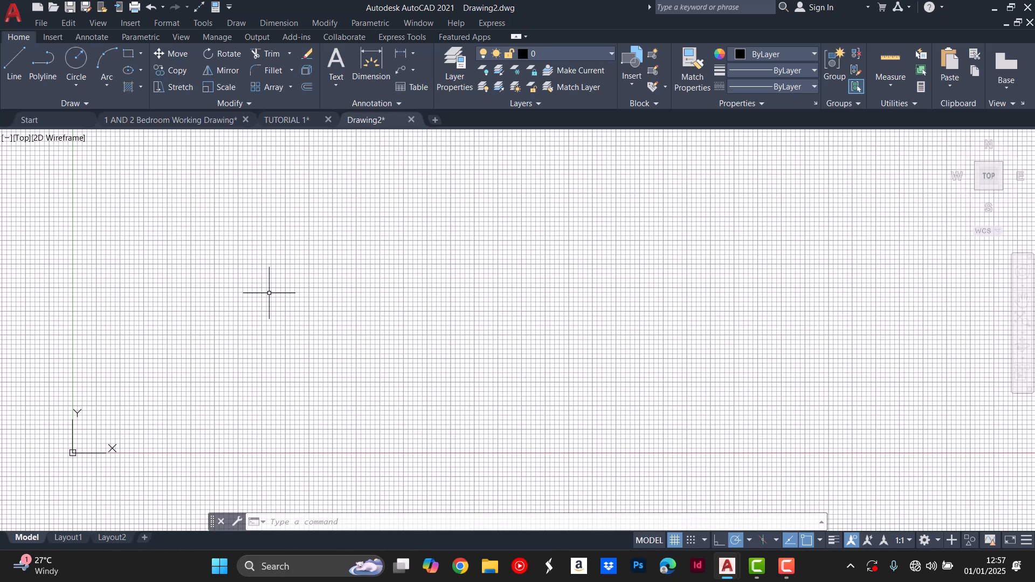
Set the model space limits with the lower left corner at 0,0 and the upper right corner at 4200,2970.
type("LIM")
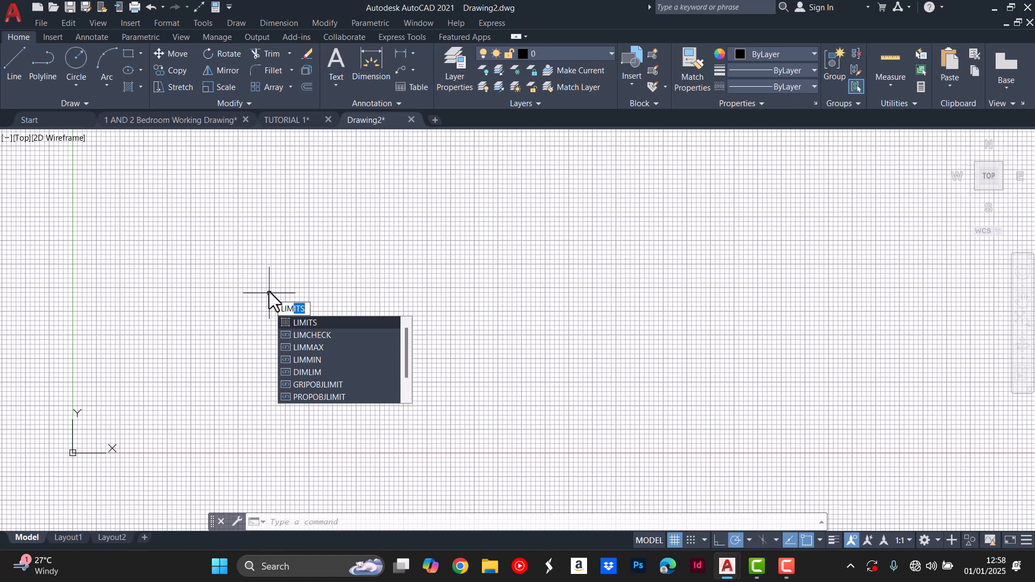
left_click(322, 323)
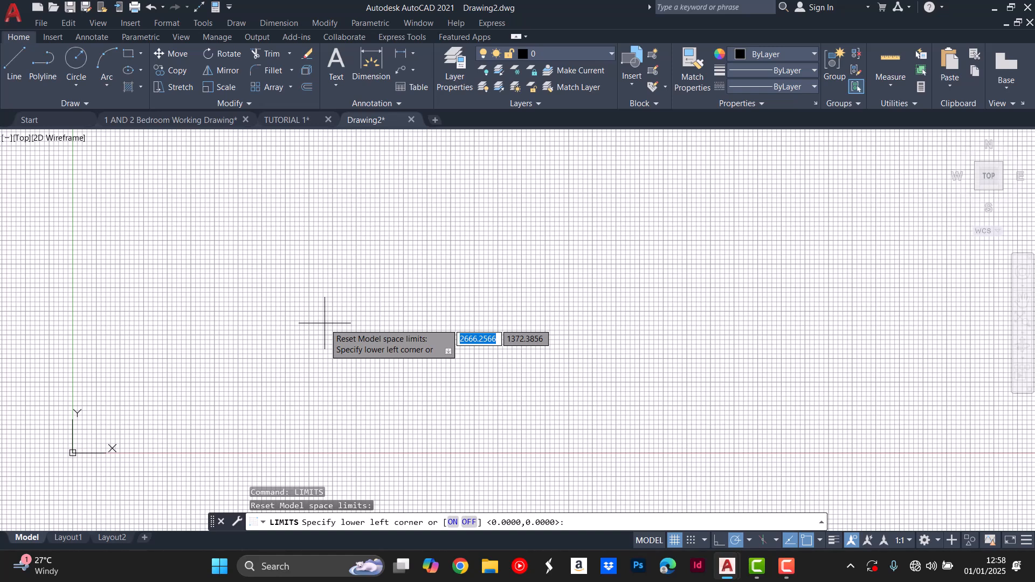
type("0")
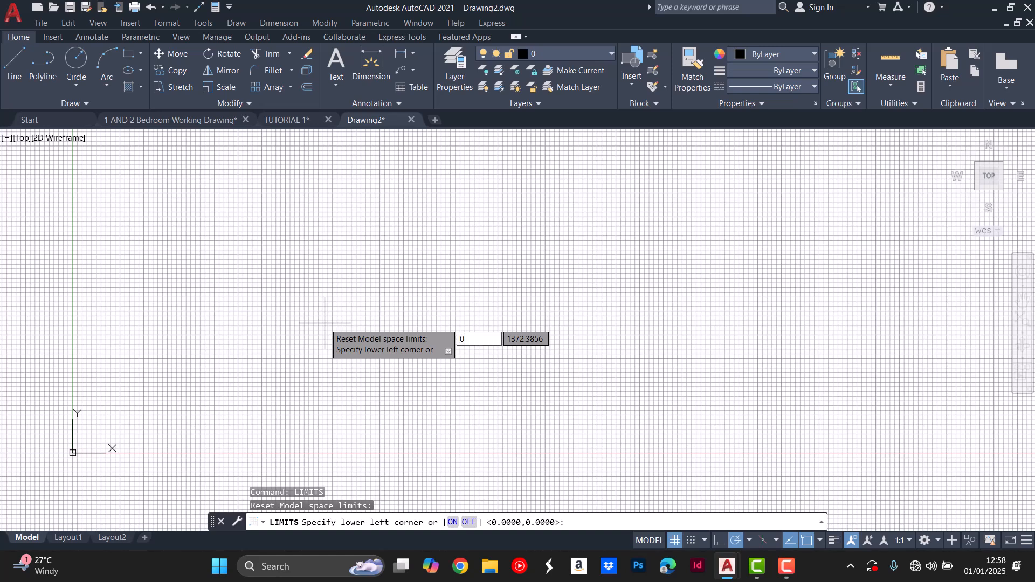
key("Tab")
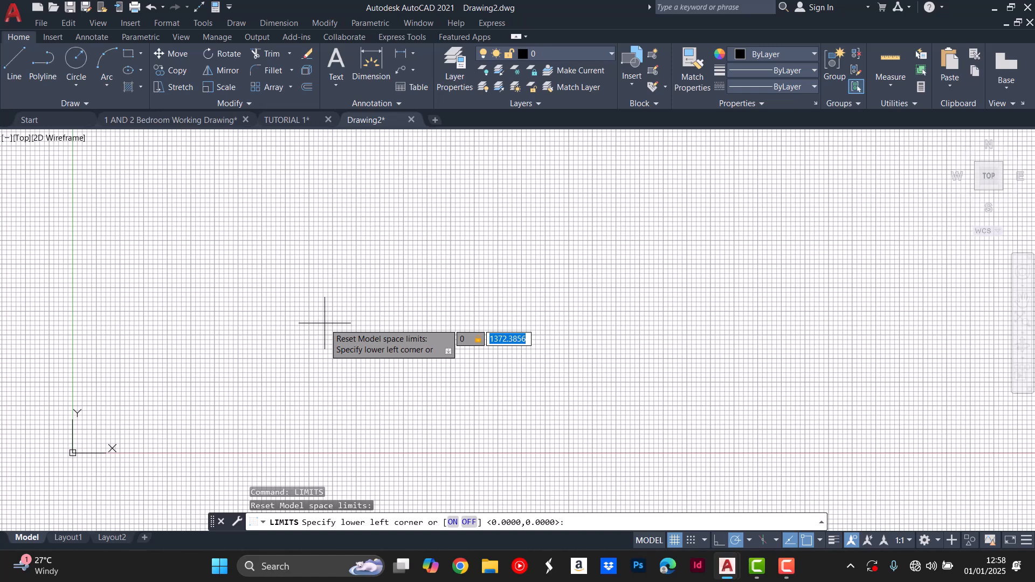
type("0")
key("Return")
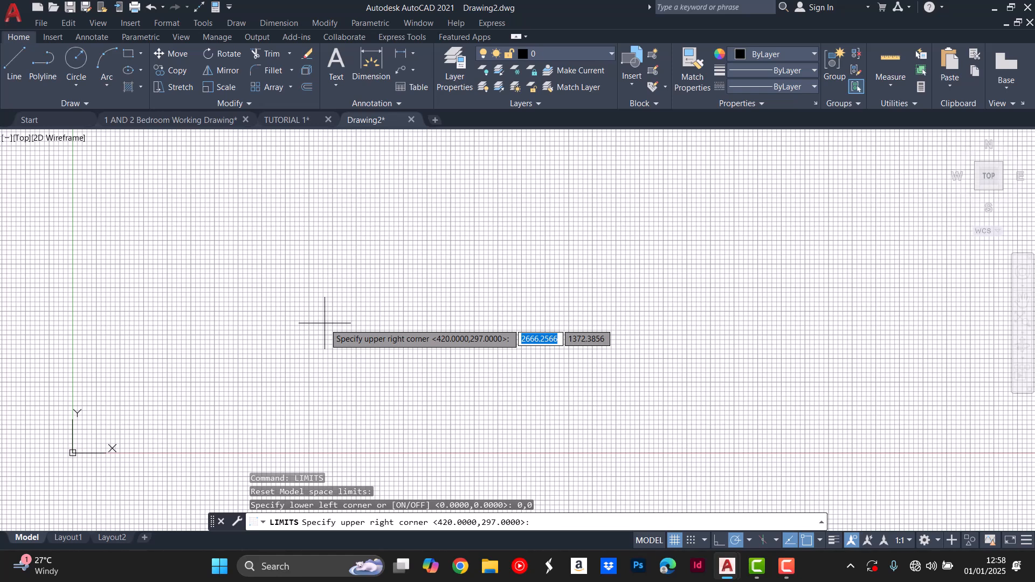
type("4200")
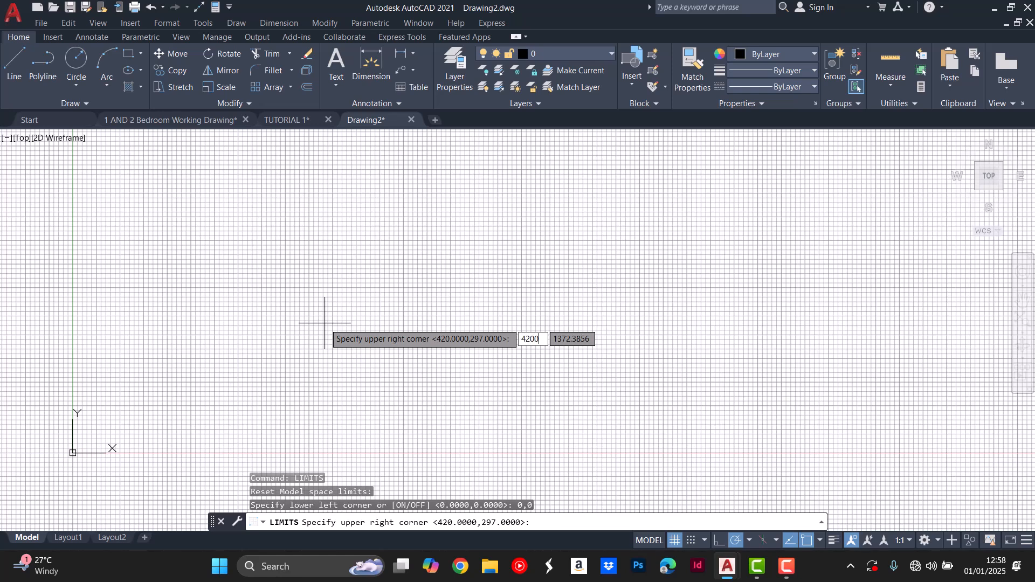
key("Tab")
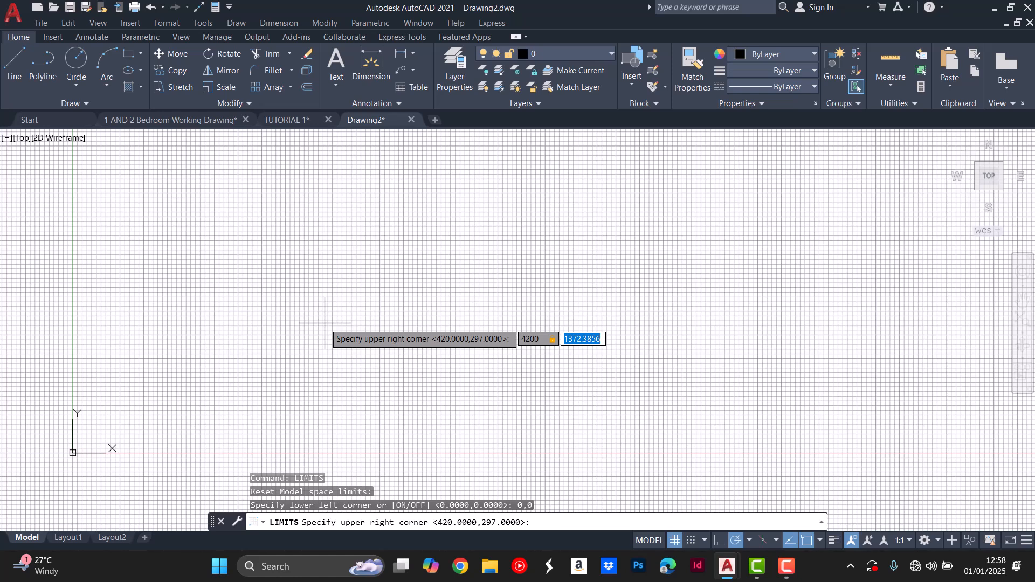
type("2970")
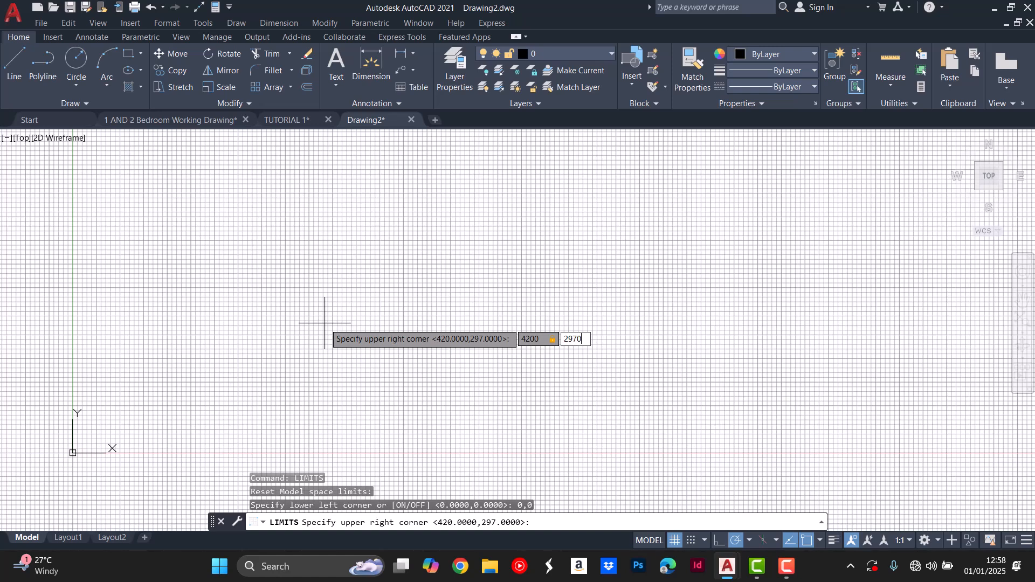
key("Return")
Zoom the drawing with the All option to fit the drawing limits.
type("z")
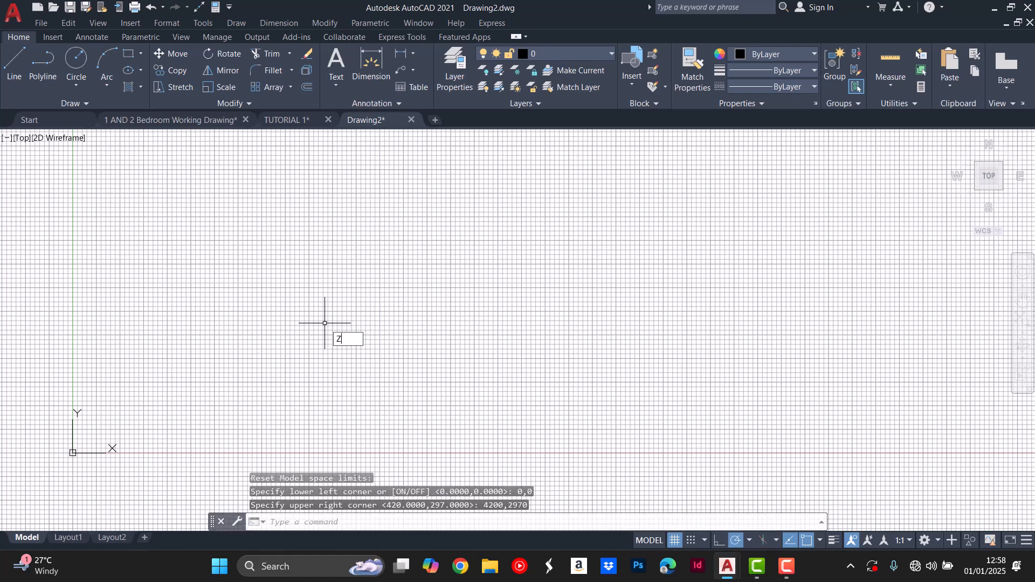
key("Return")
type("A")
key("Return")
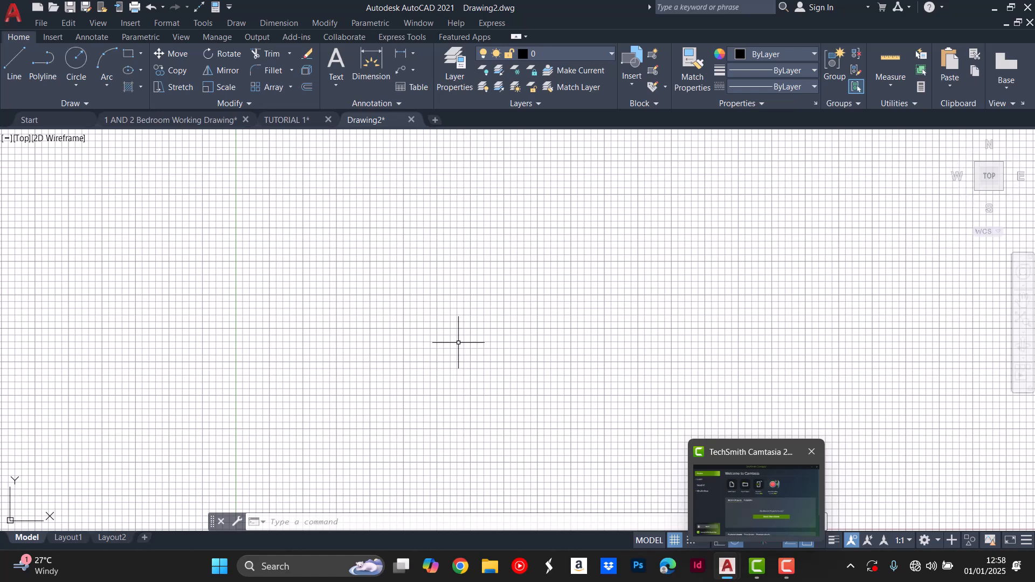
Turn off the grid in Drawing2, view the reference bedroom floor plan in the TUTORIAL 1 drawing, and return to Drawing2.
left_click(674, 540)
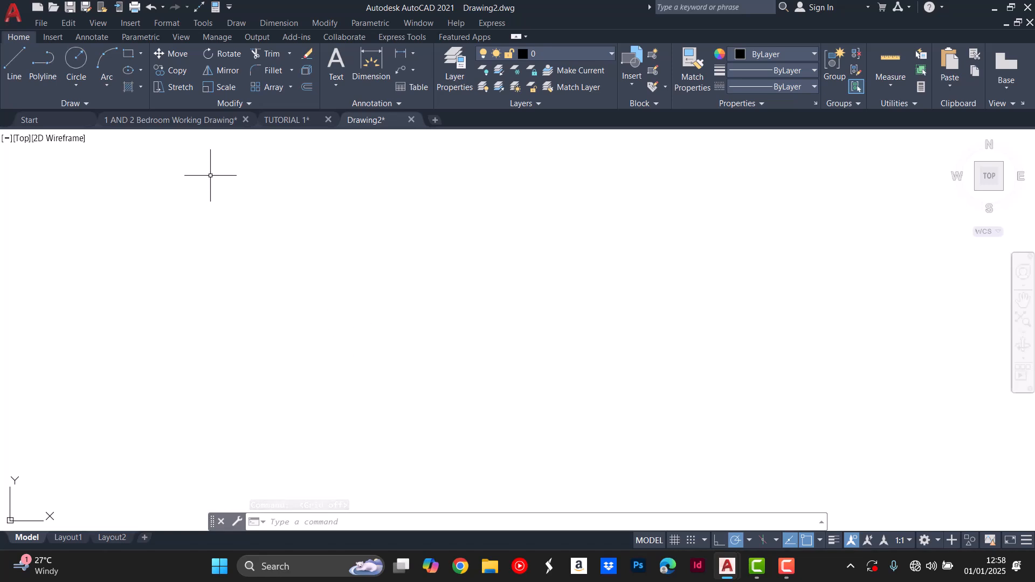
left_click(285, 117)
scroll(408, 208, "up", 2)
scroll(376, 258, "down", 2)
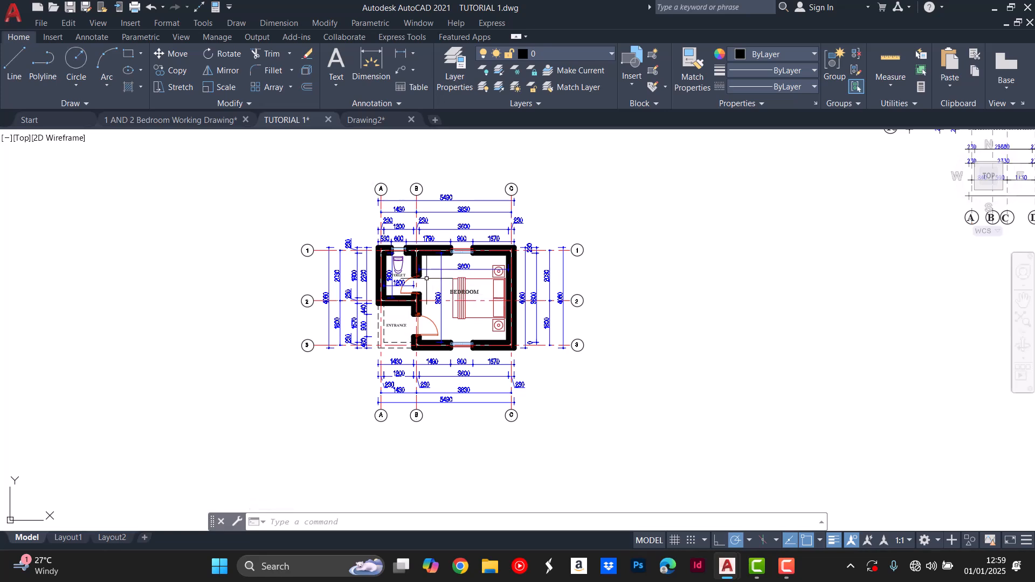
left_click(379, 121)
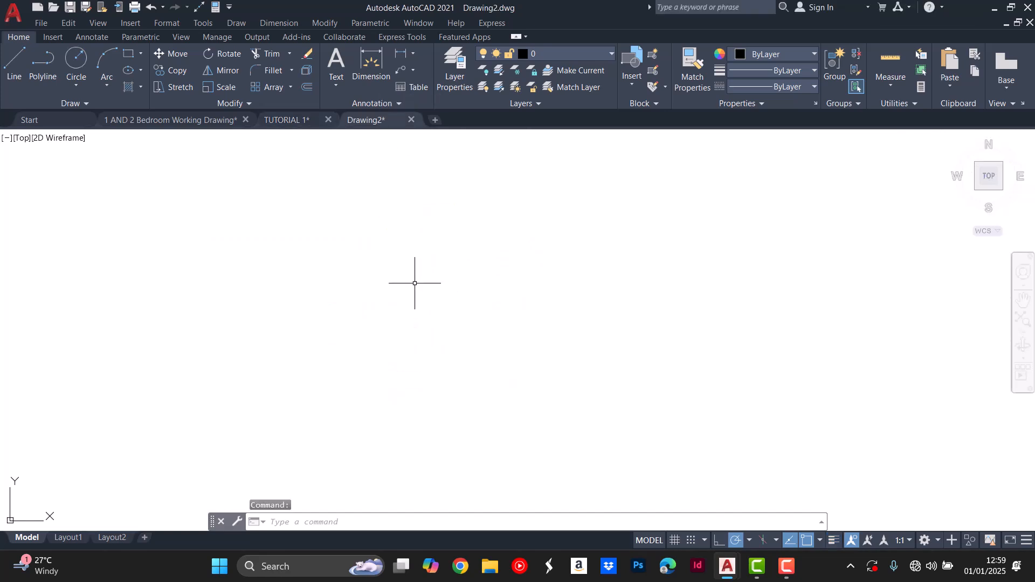
left_click(300, 123)
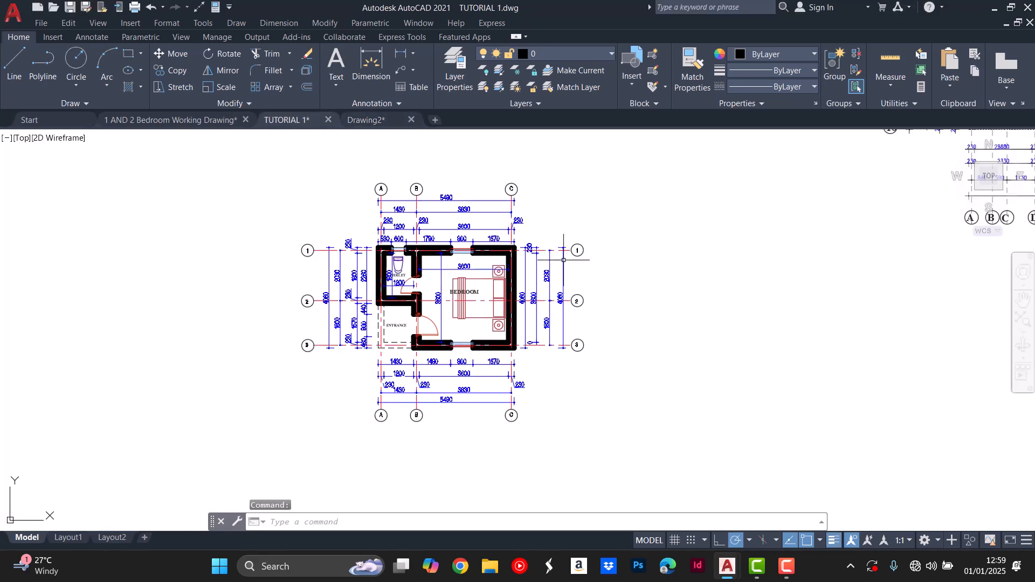
left_click(367, 120)
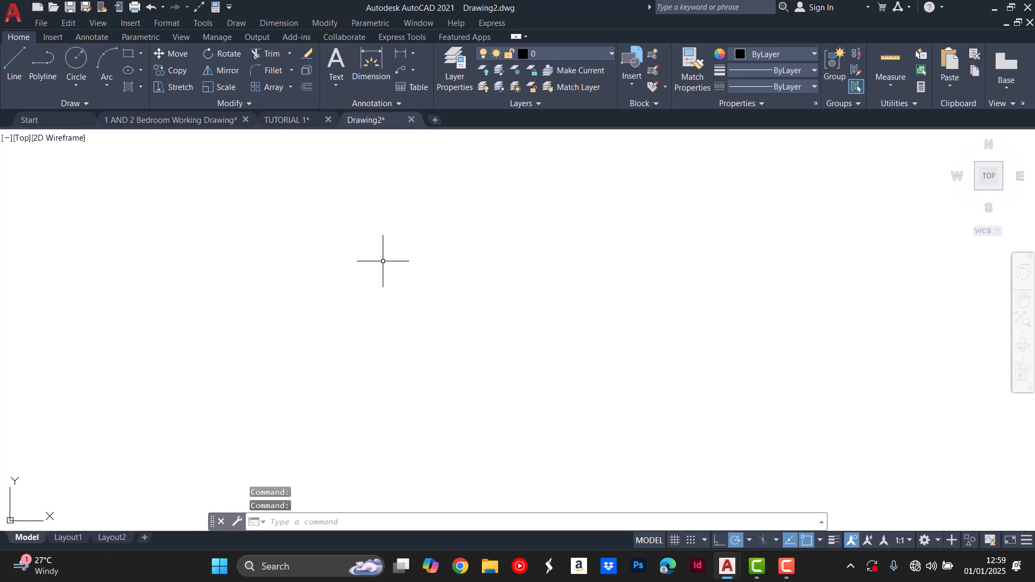
In the Drawing Units settings, set the angle type to Deg/Min/Sec and the decimal length precision to 0.
type("UN")
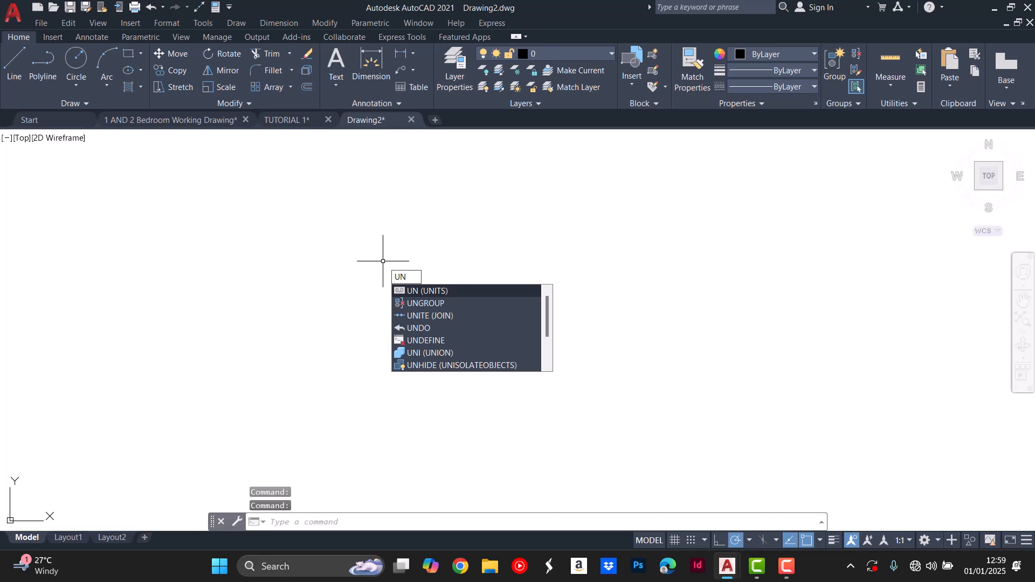
left_click(420, 290)
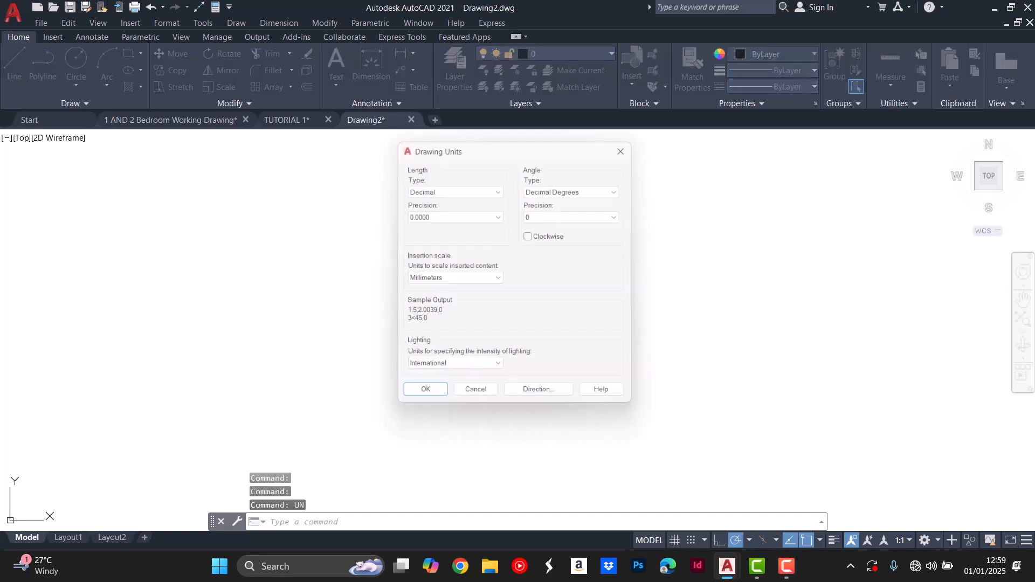
left_click(468, 190)
left_click(468, 191)
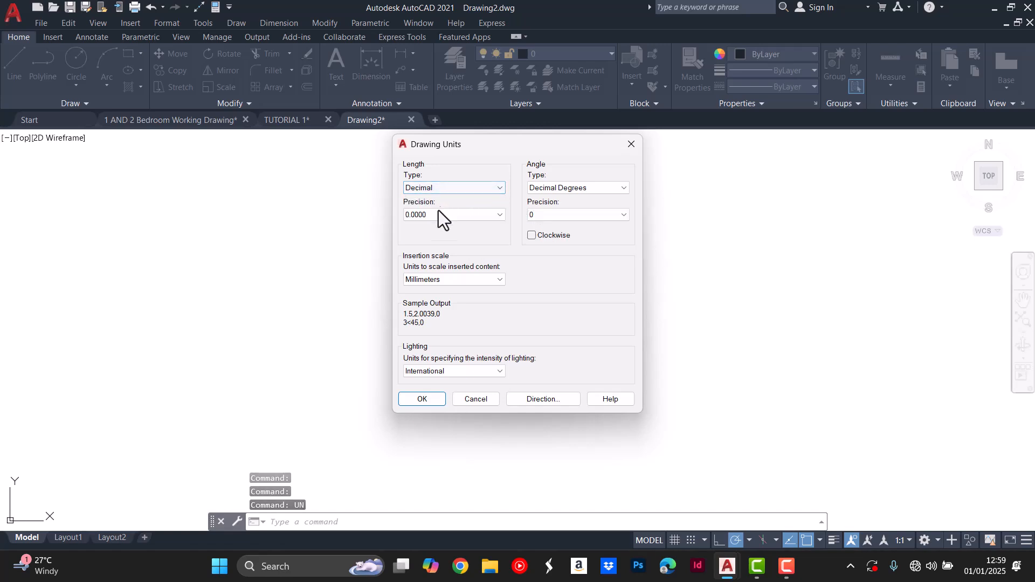
left_click(546, 188)
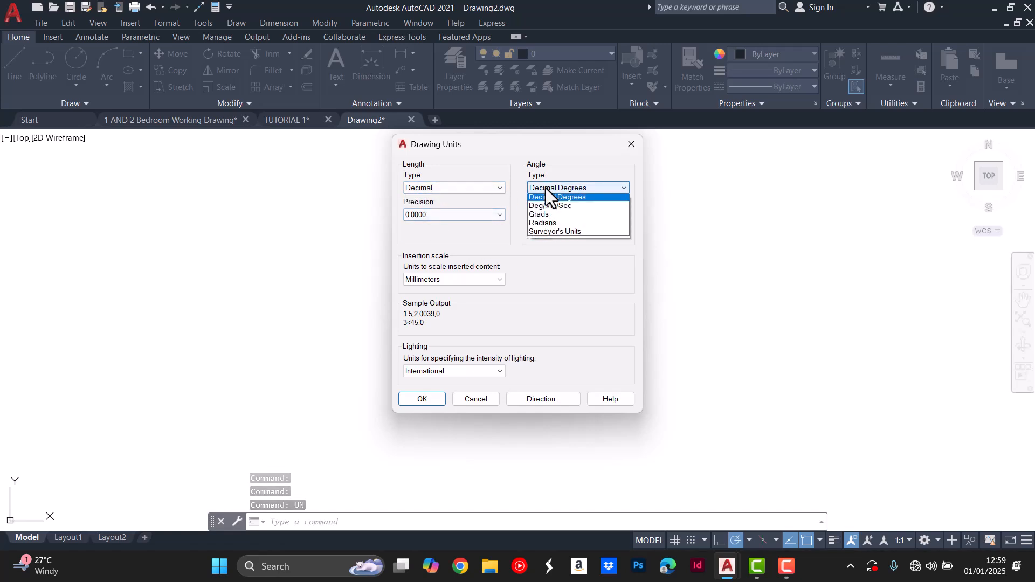
left_click(565, 209)
left_click(456, 214)
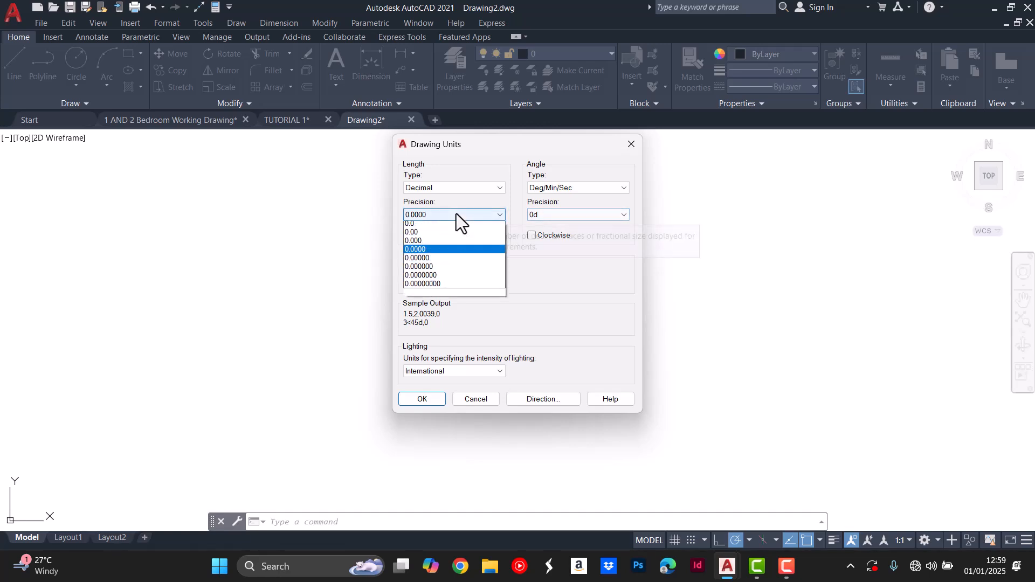
left_click(424, 228)
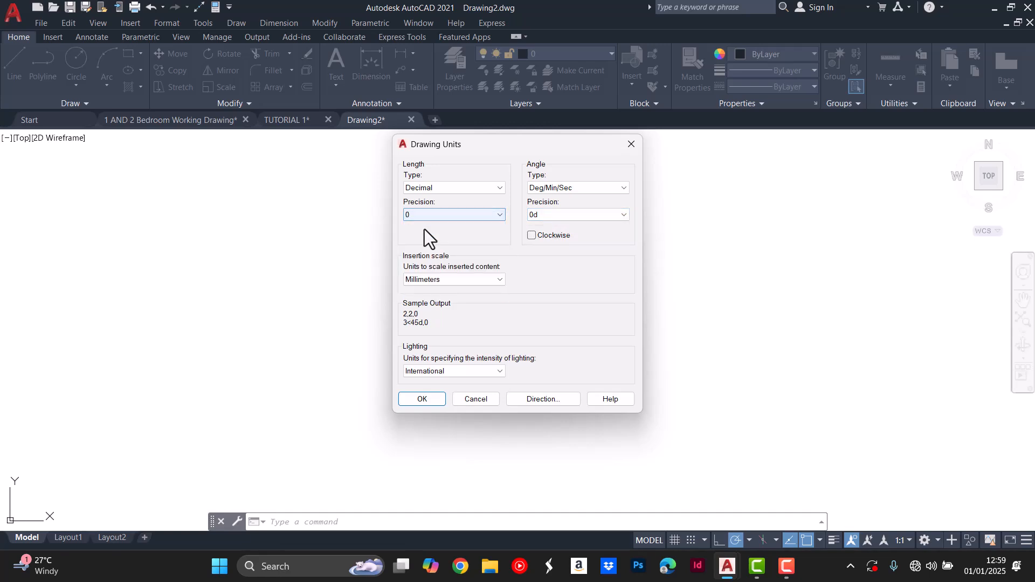
Choose Millimeters as the insertion scale and International as the lighting unit, and accept the drawing units.
left_click(440, 279)
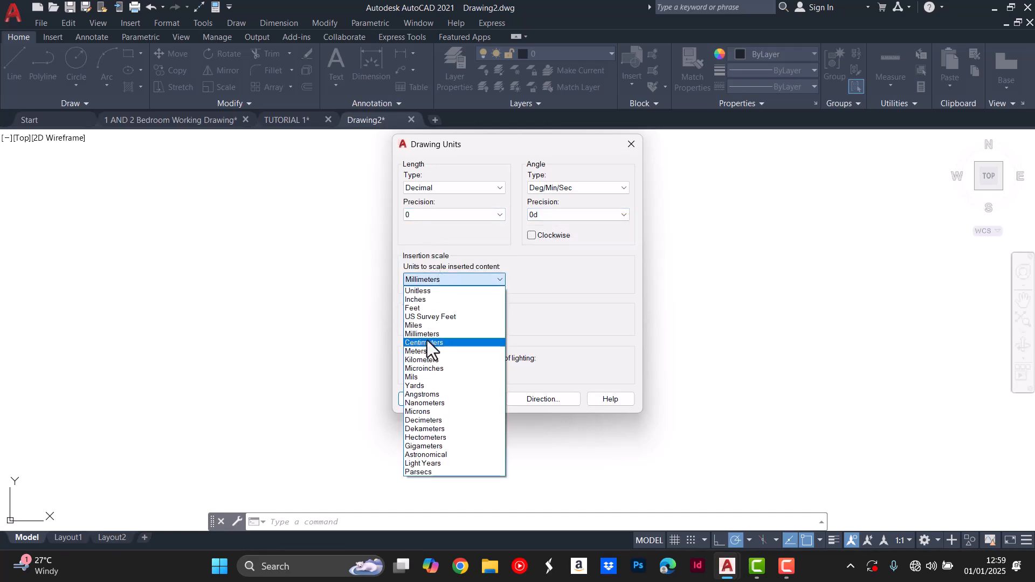
left_click(429, 328)
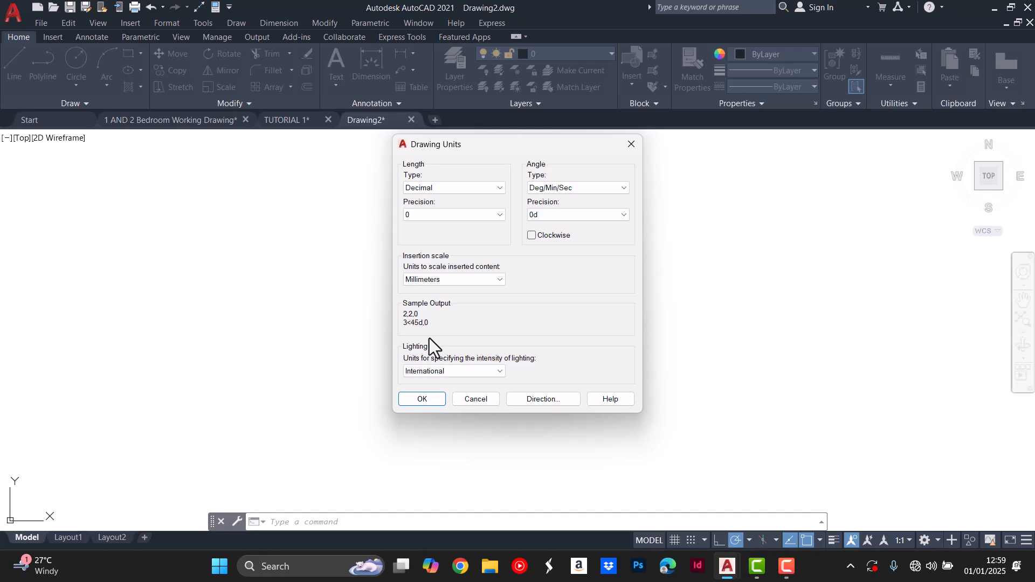
left_click(447, 372)
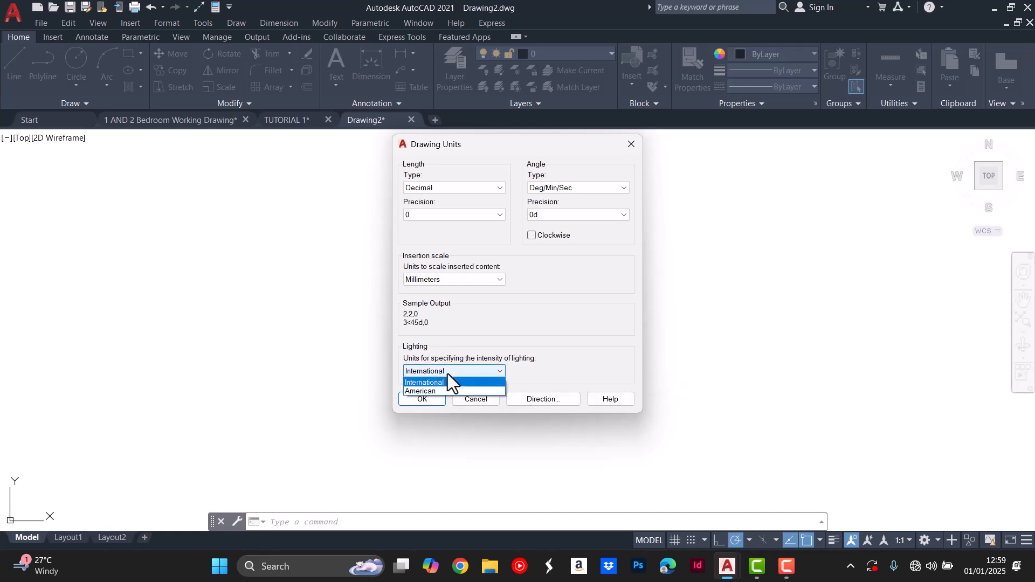
left_click(437, 384)
left_click(431, 399)
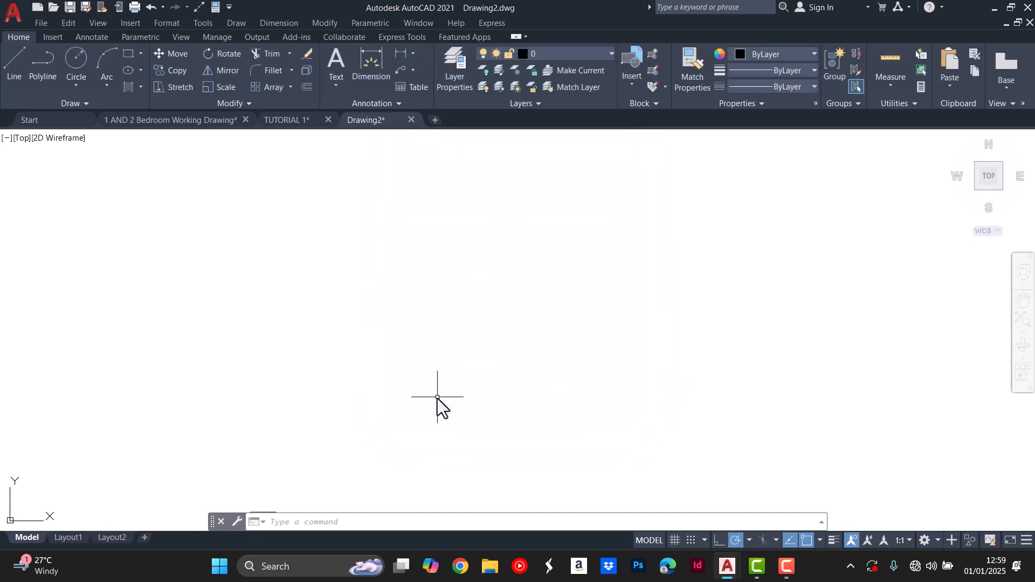
key("Escape")
key("Escape")
key("Escape")
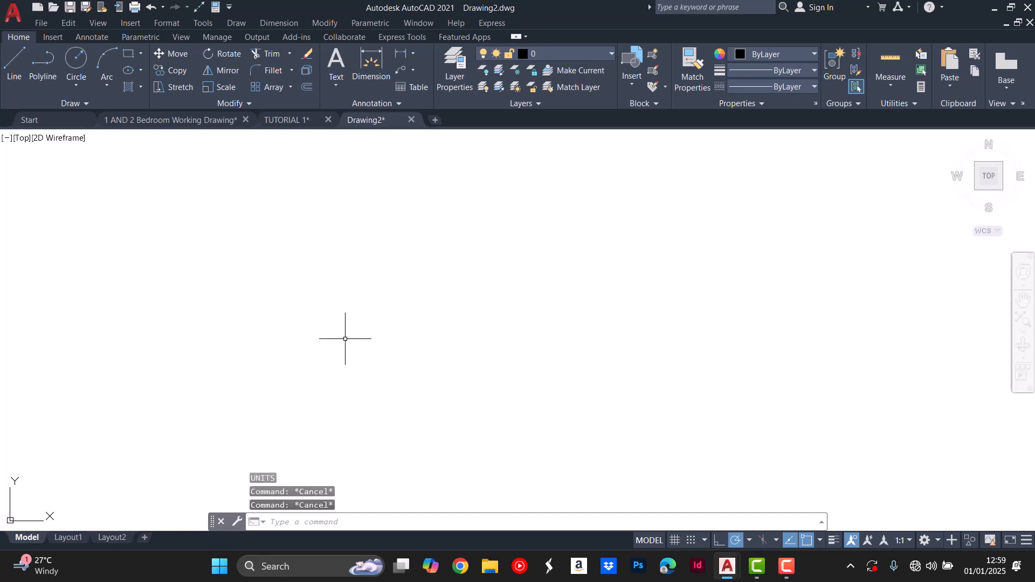
Copy the complete dimensioned one-bedroom floor plan with its grid bubbles from the TUTORIAL 1 drawing to the clipboard.
left_click(283, 120)
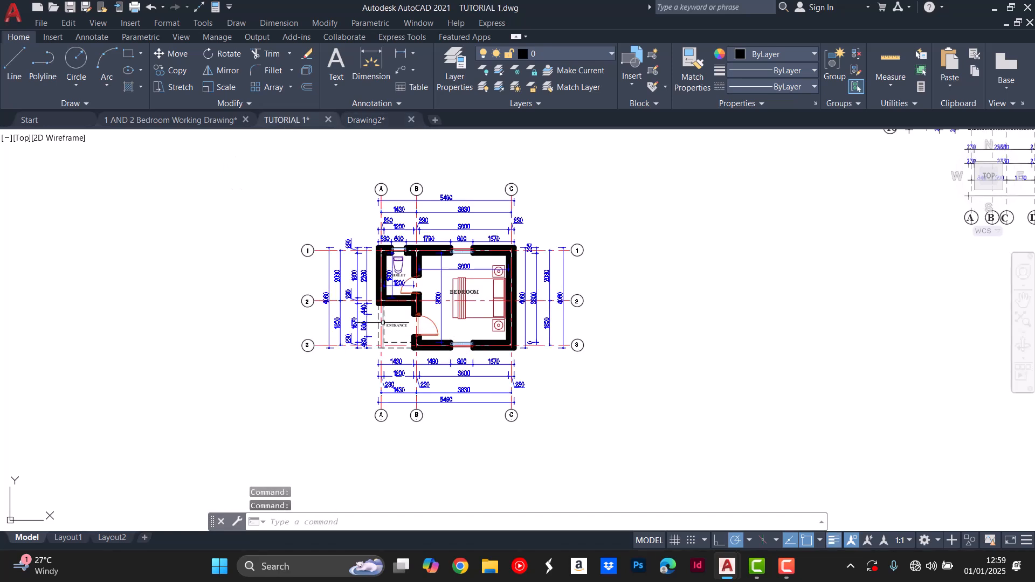
scroll(536, 255, "down", 2)
left_click(608, 243)
left_click(273, 401)
left_click(572, 229)
left_click(231, 436)
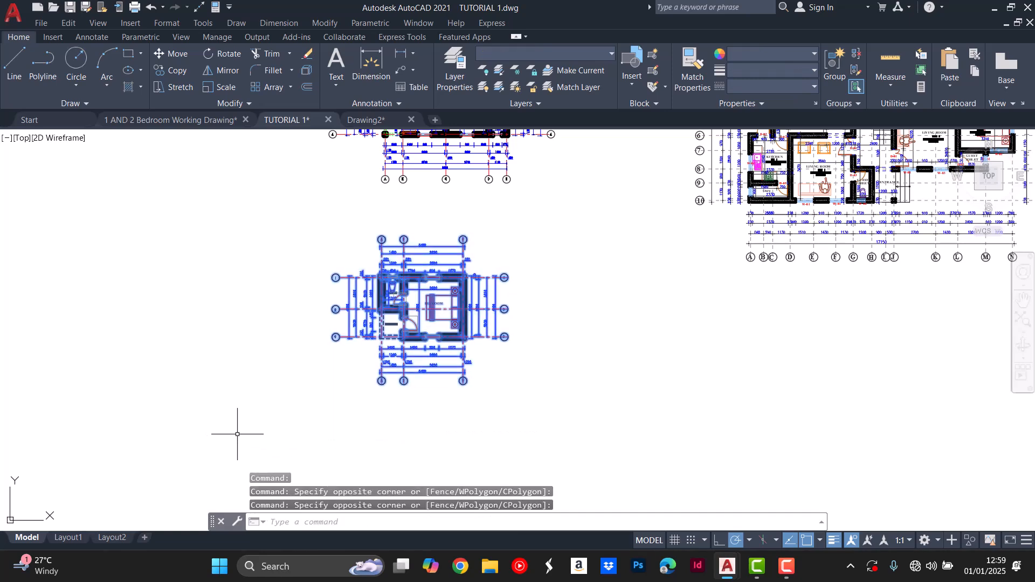
key("ctrl+c")
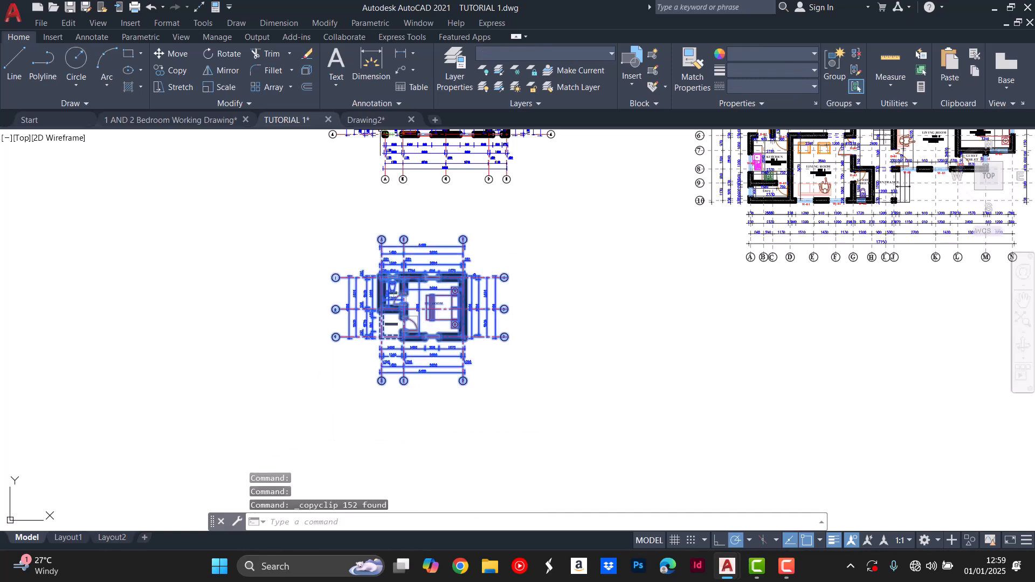
Paste the copied floor plan into Drawing2 near the origin.
left_click(365, 120)
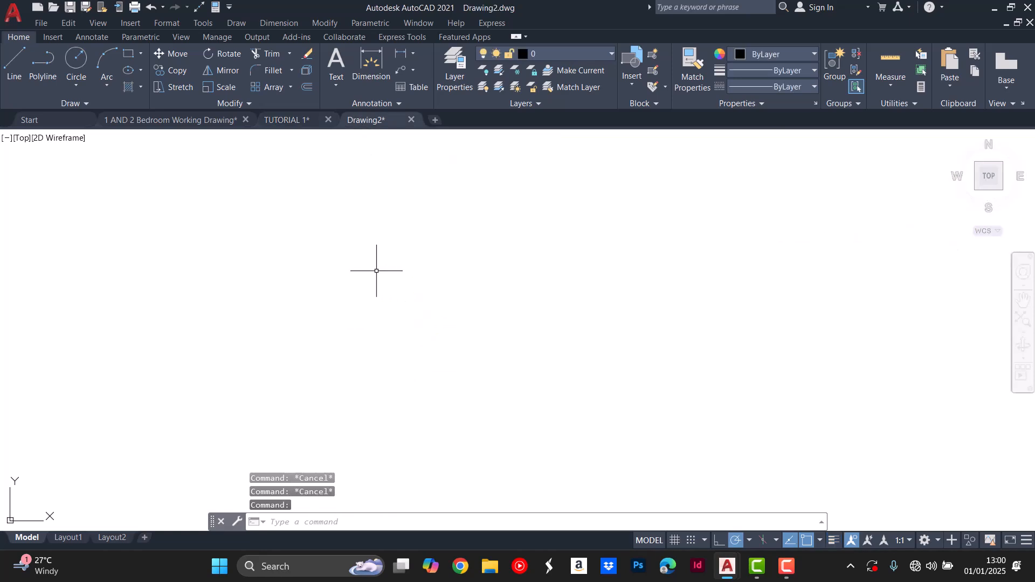
key("ctrl+v")
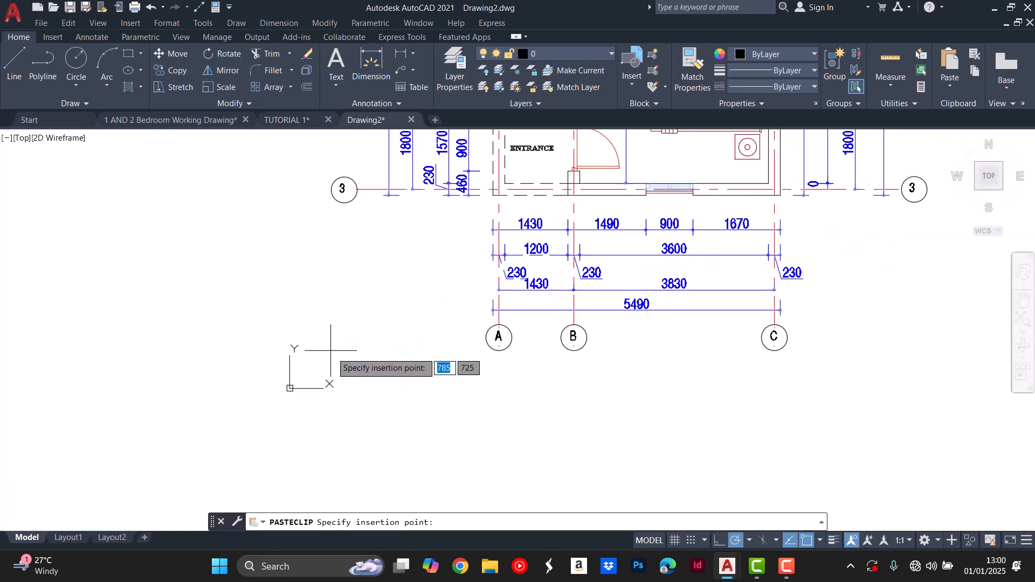
left_click(219, 415)
scroll(260, 397, "down", 4)
scroll(310, 350, "up", 3)
Compare the wall line thickness of the floor plan in TUTORIAL 1 with the pasted copy in Drawing2.
left_click(286, 120)
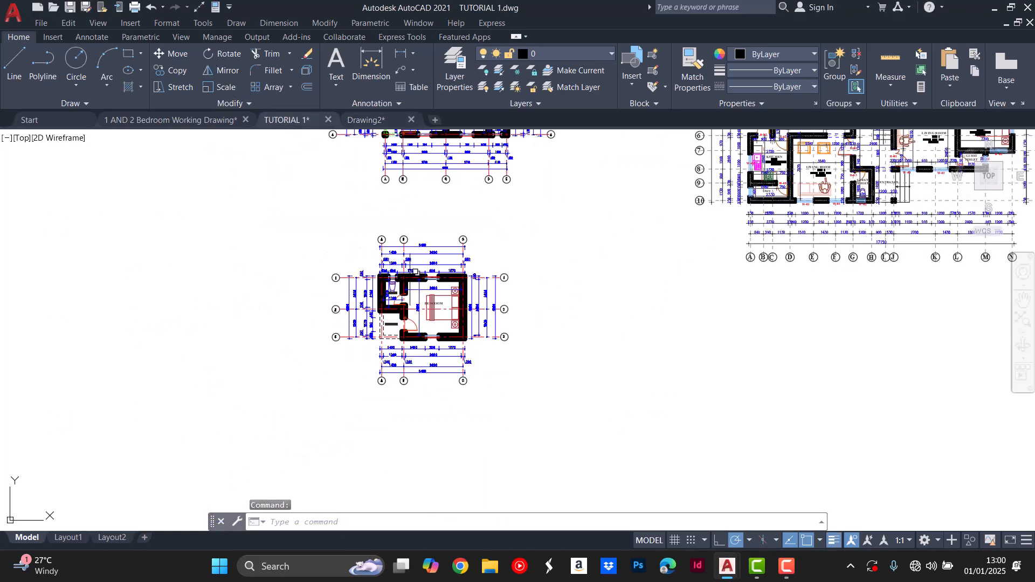
scroll(426, 289, "down", 3)
scroll(424, 292, "up", 7)
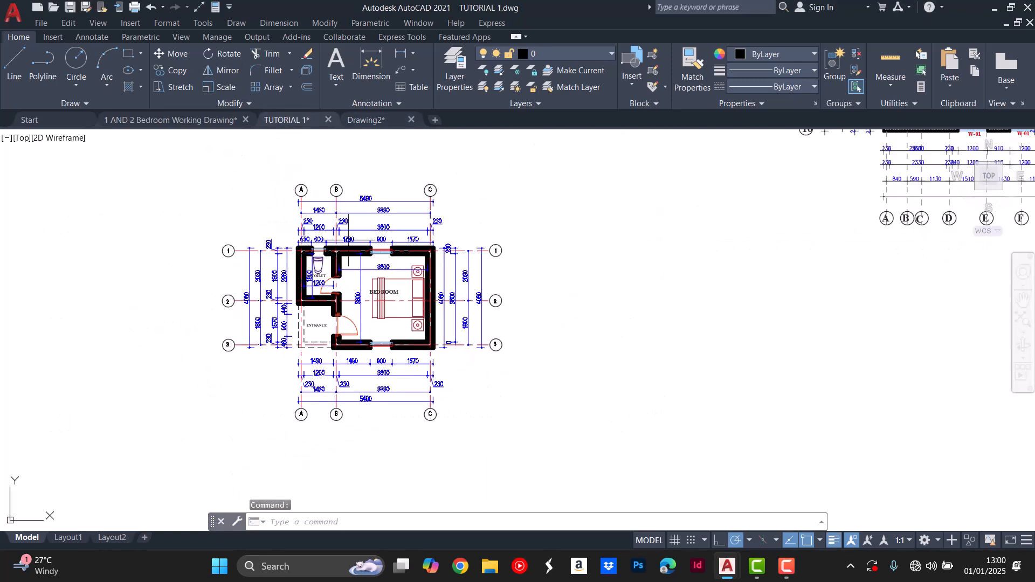
scroll(335, 252, "up", 4)
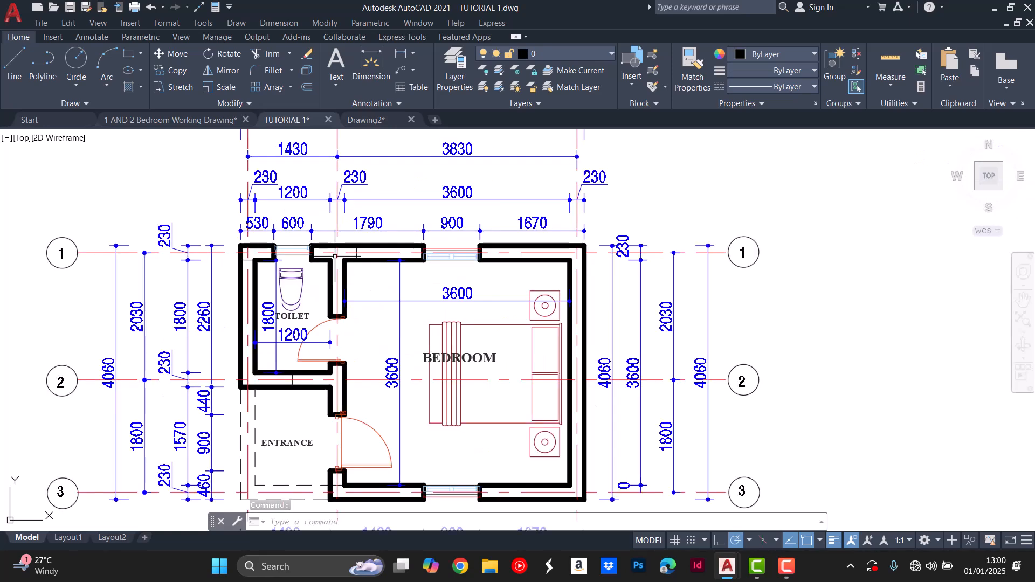
scroll(336, 256, "down", 2)
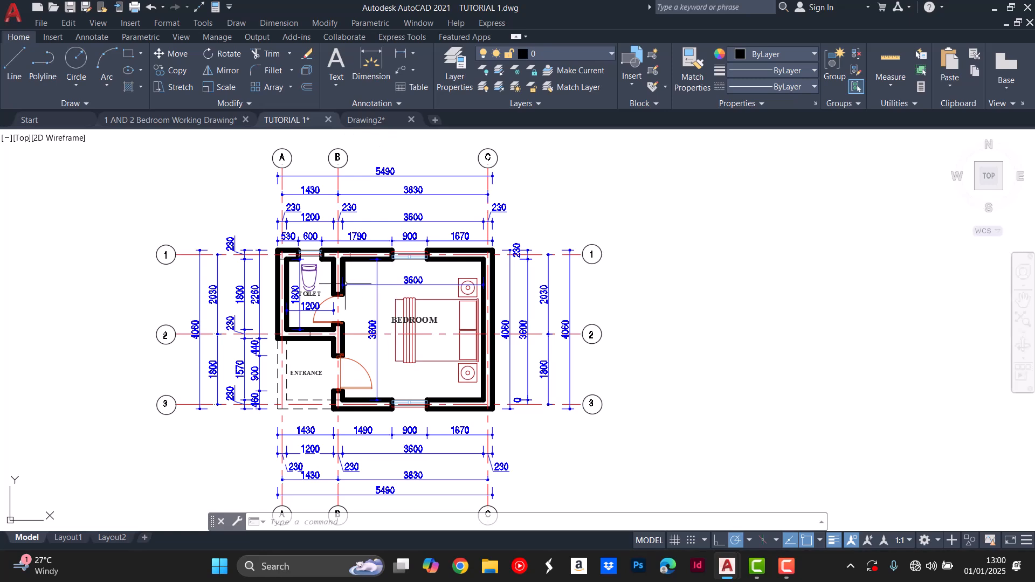
left_click(377, 122)
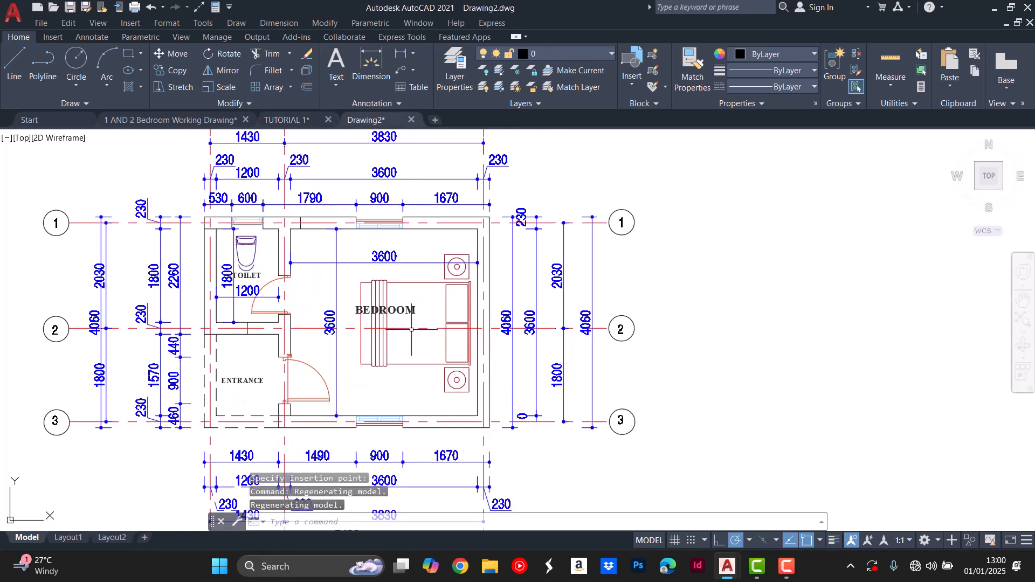
scroll(412, 323, "down", 3)
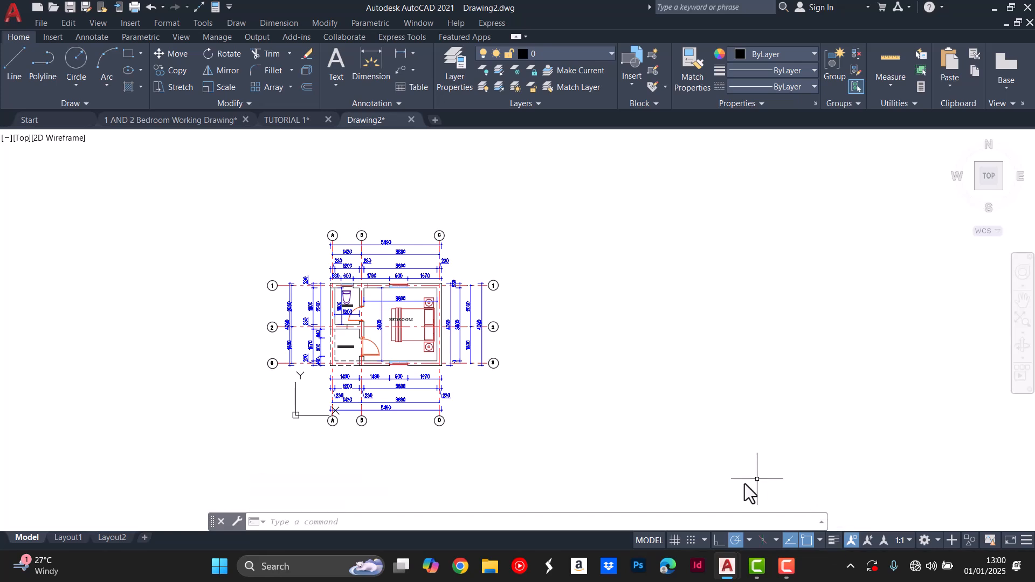
Switch the lineweight display on and off again in Drawing2 to compare how the walls are drawn.
key("F9")
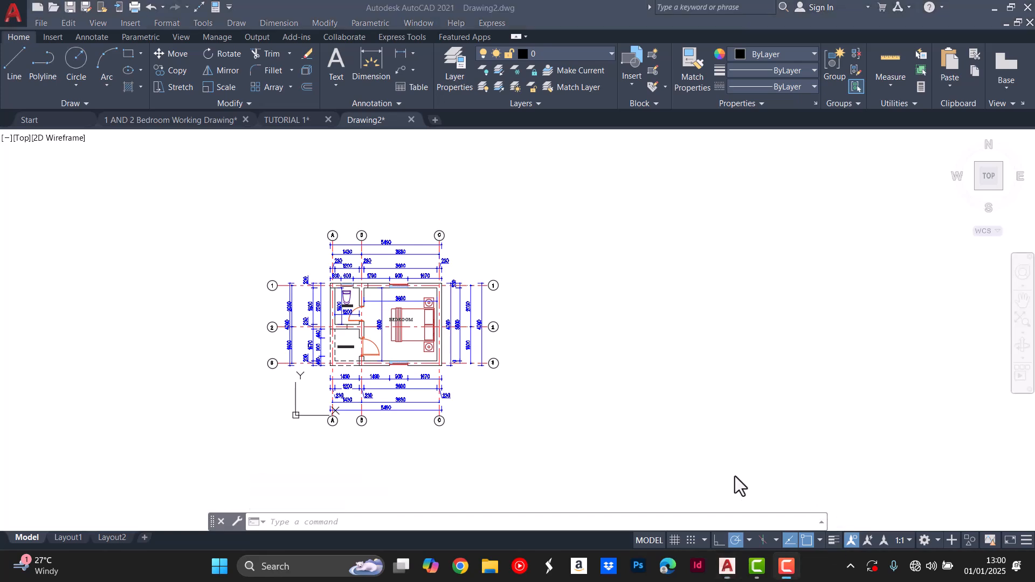
left_click(833, 539)
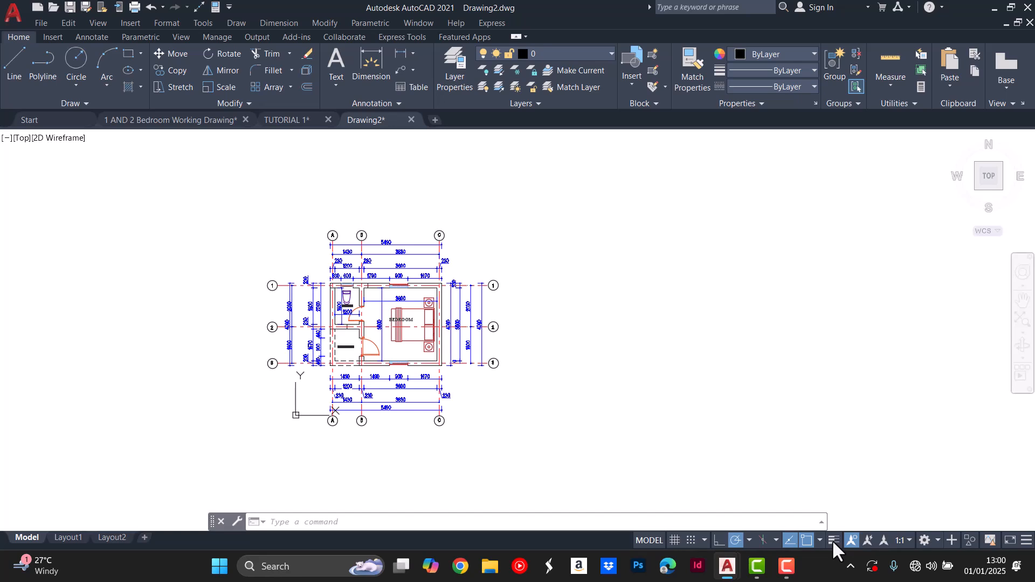
left_click(833, 539)
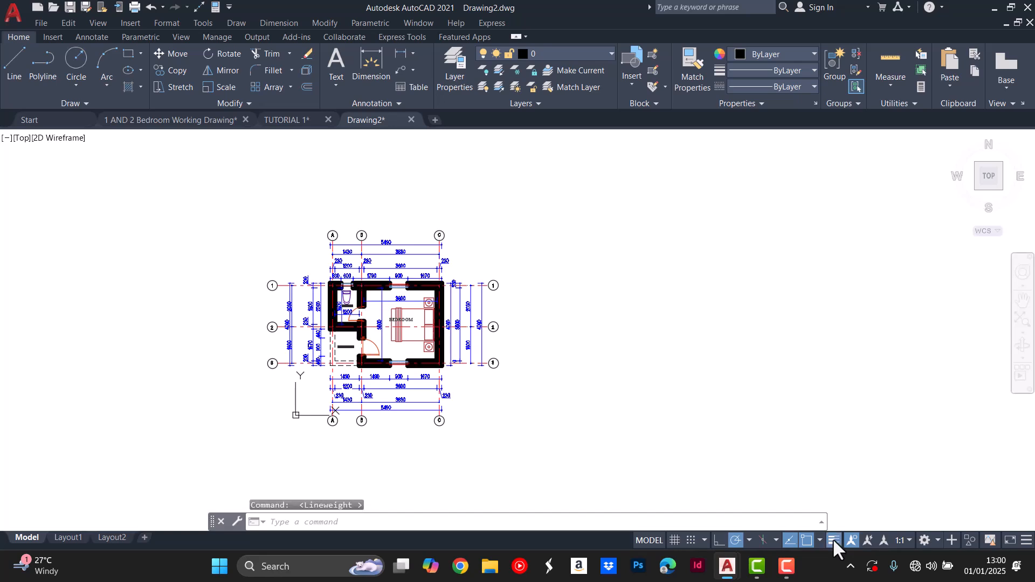
left_click(832, 540)
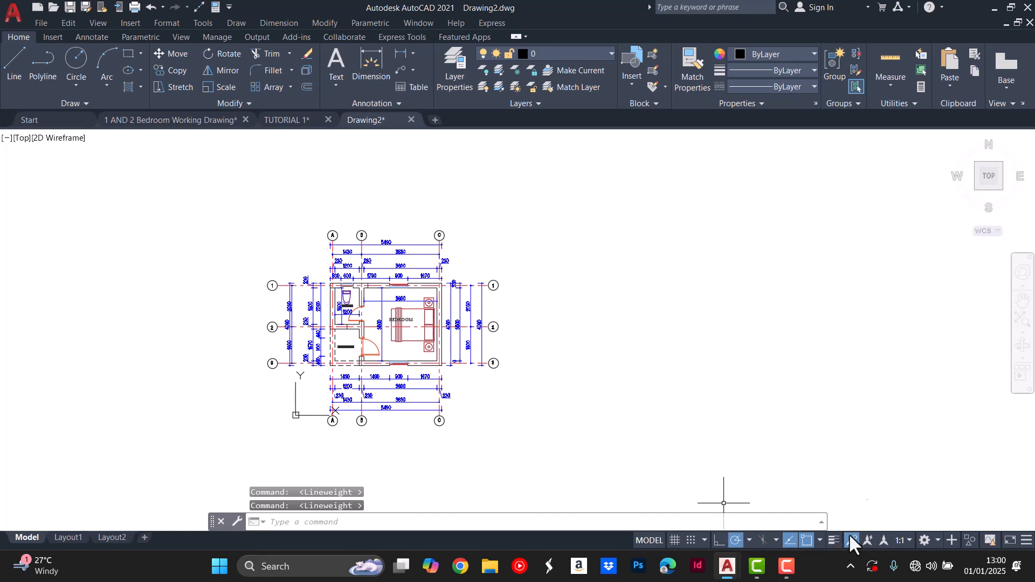
Remove LineWeight from the status bar customization, add it back, and close the customization list.
left_click(1027, 541)
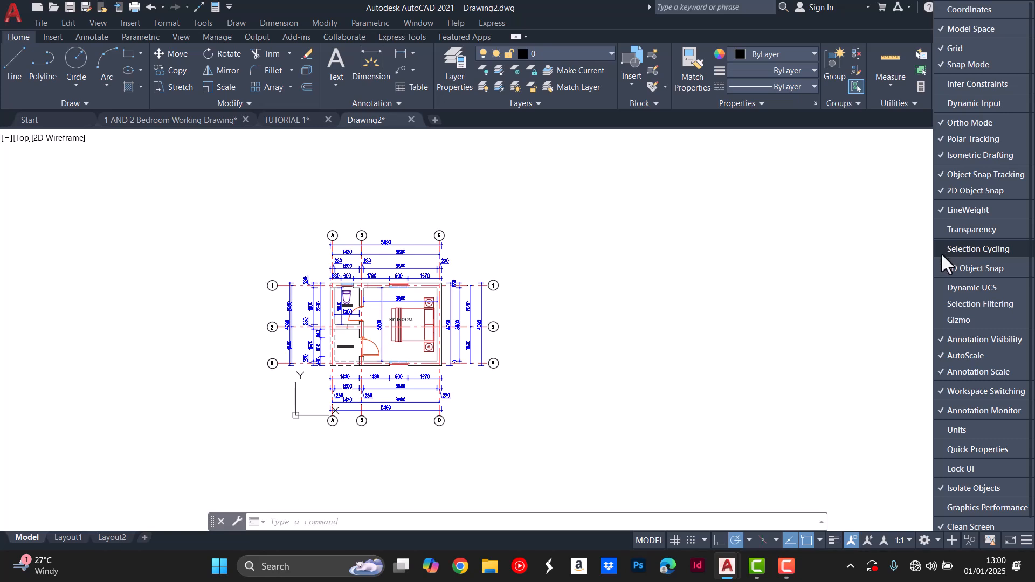
left_click(941, 210)
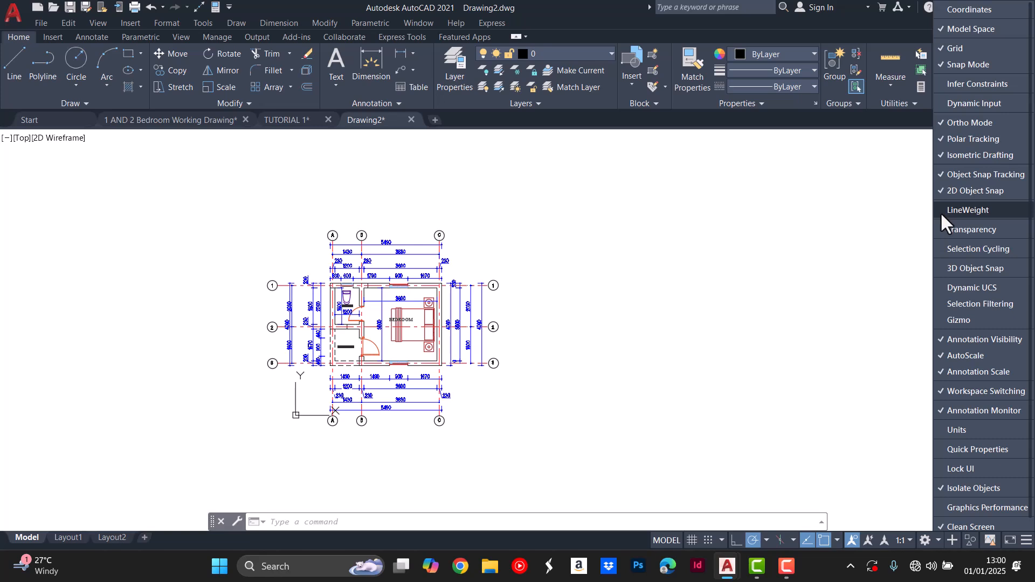
left_click(940, 210)
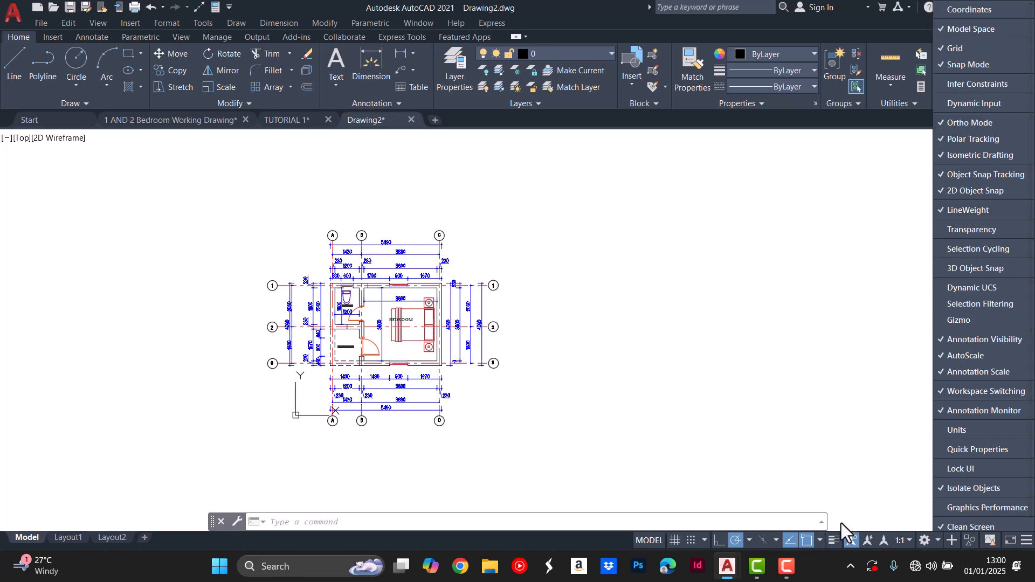
left_click(859, 481)
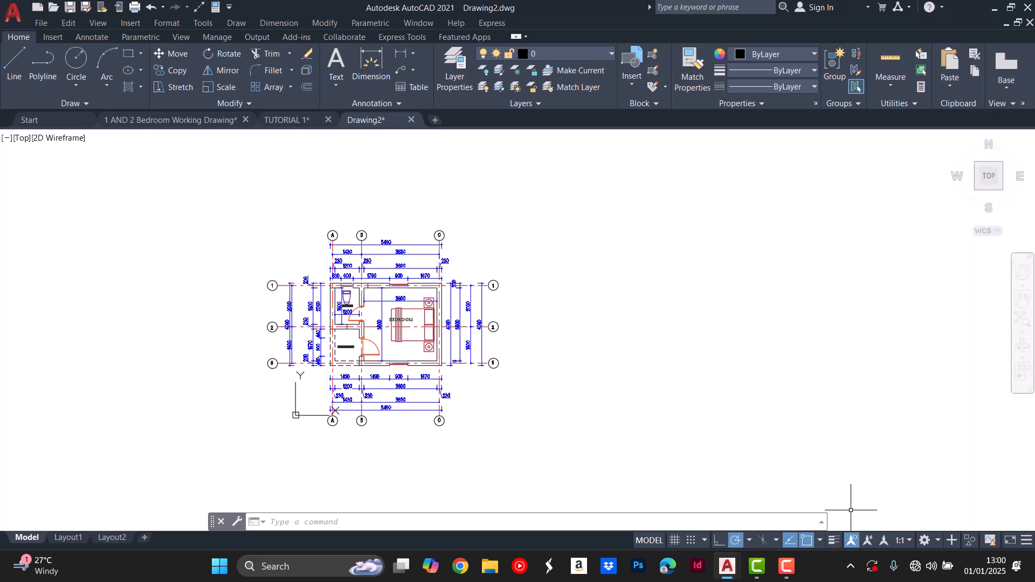
Turn on the lineweight display in Drawing2 and check the wall thickness at near and far zoom levels.
left_click(834, 540)
scroll(298, 256, "up", 6)
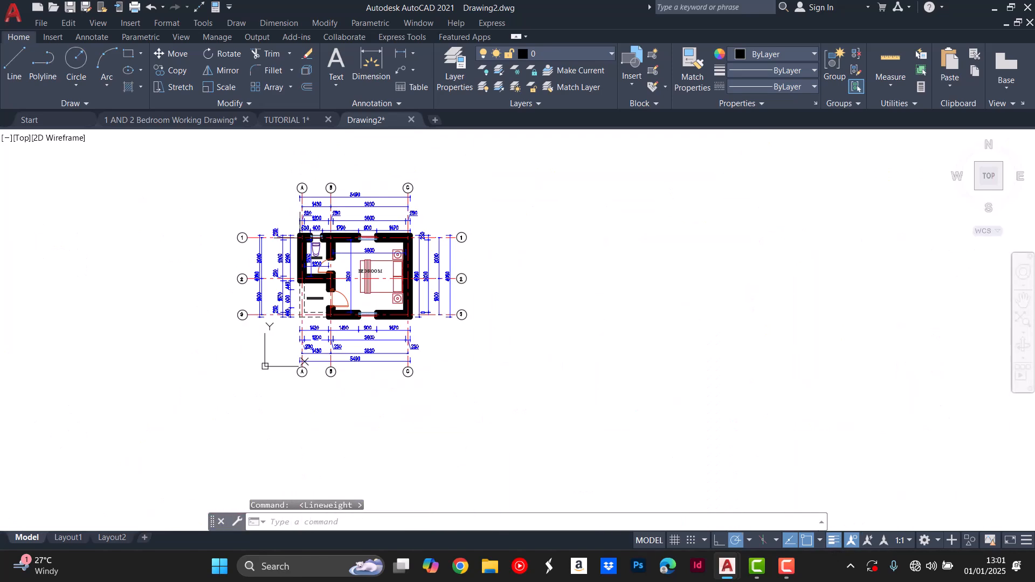
scroll(181, 242, "down", 6)
scroll(189, 233, "down", 3)
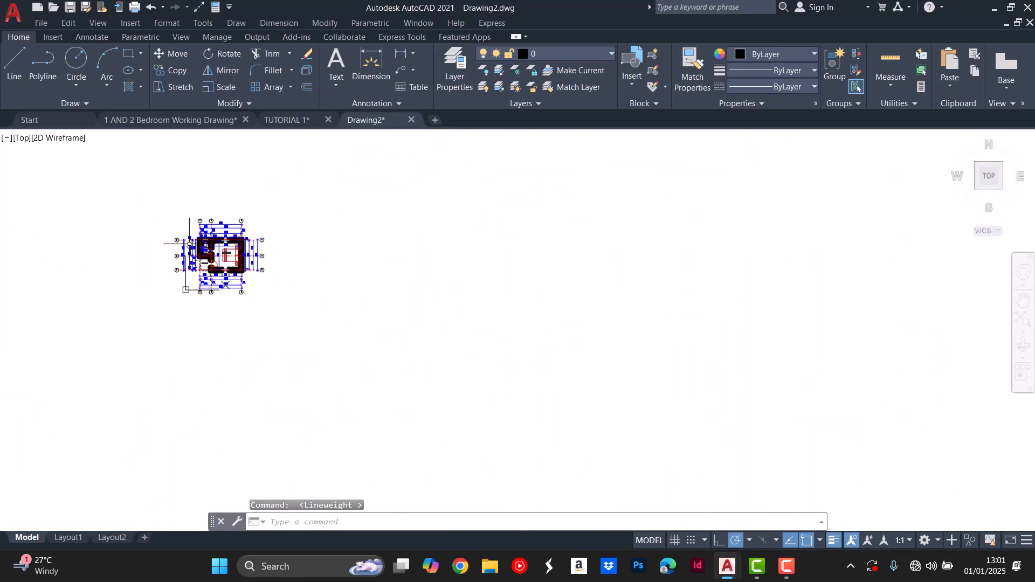
scroll(188, 239, "up", 7)
scroll(186, 241, "down", 4)
scroll(187, 241, "down", 4)
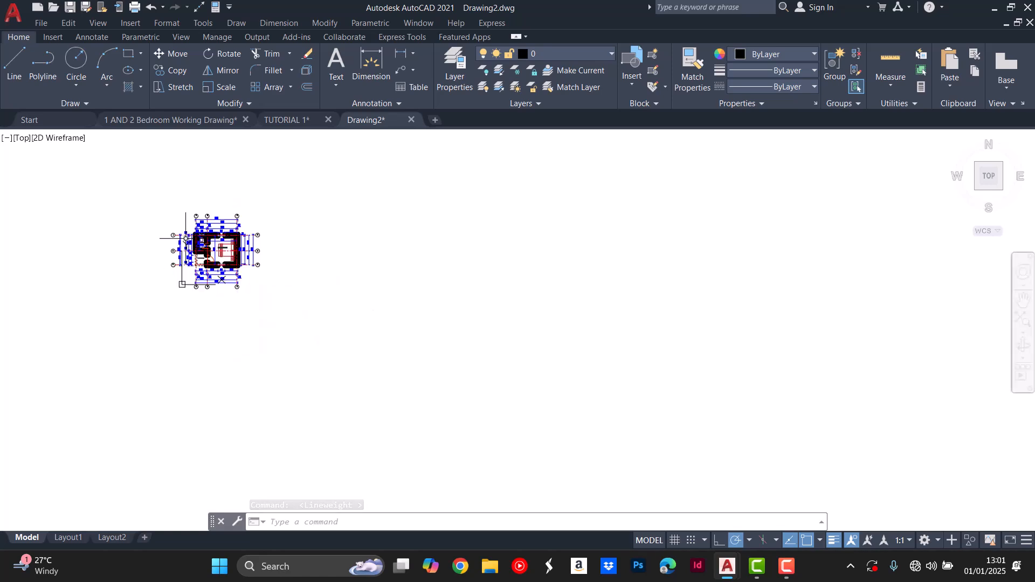
scroll(186, 241, "up", 6)
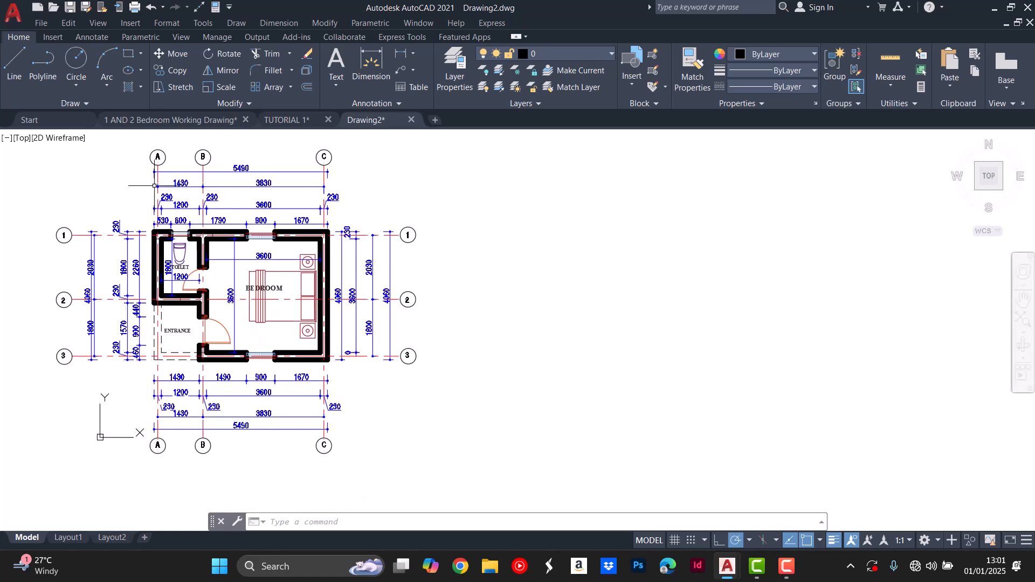
Examine the pasted plan's grid lines, dimension chains, thick walls and window openings up close and as a whole.
key("Escape")
key("Escape")
key("Escape")
key("ctrl+a")
scroll(182, 203, "down", 4)
key("Escape")
scroll(170, 218, "up", 5)
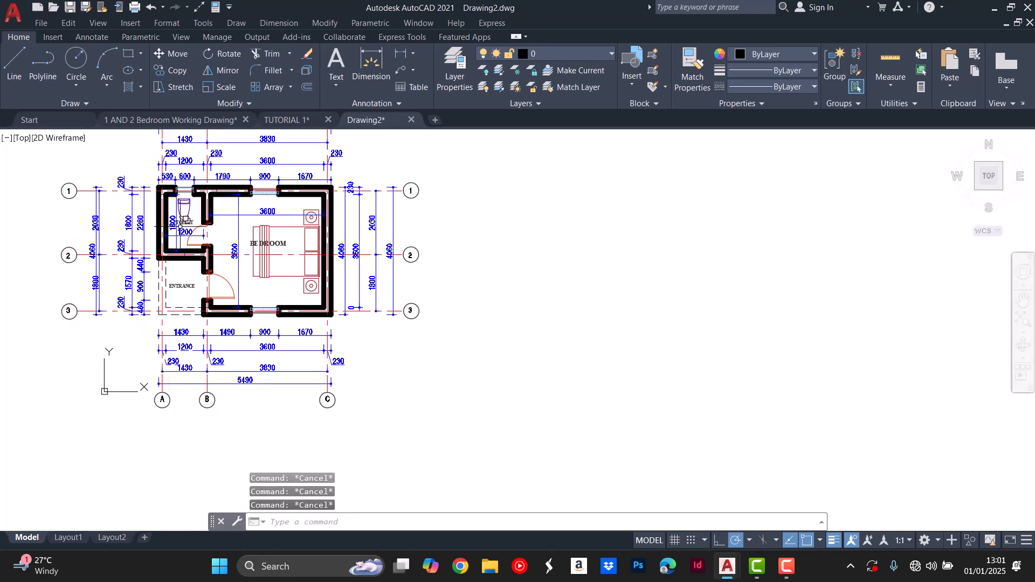
scroll(244, 263, "down", 2)
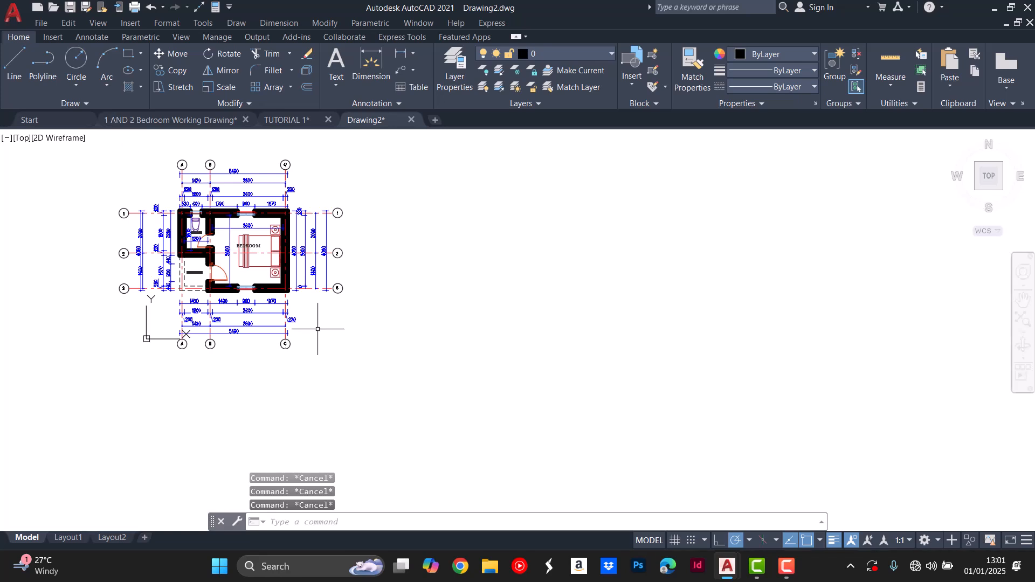
scroll(188, 191, "up", 2)
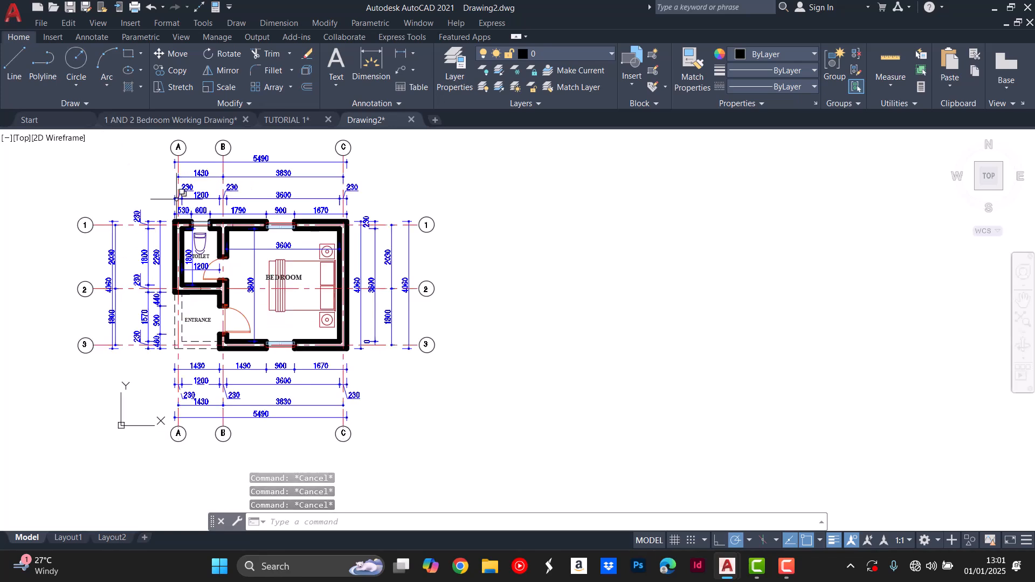
scroll(173, 195, "up", 2)
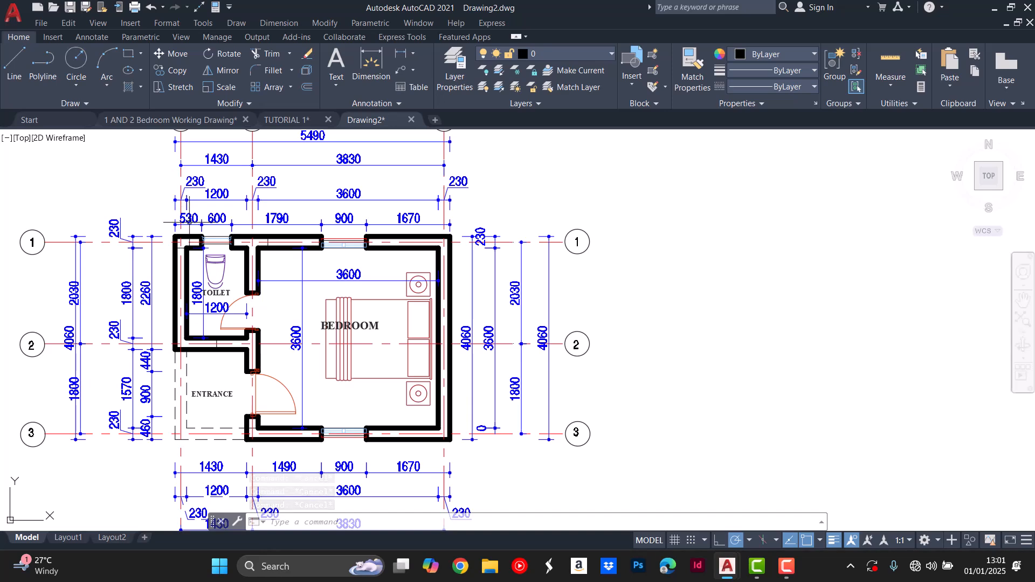
scroll(348, 251, "up", 2)
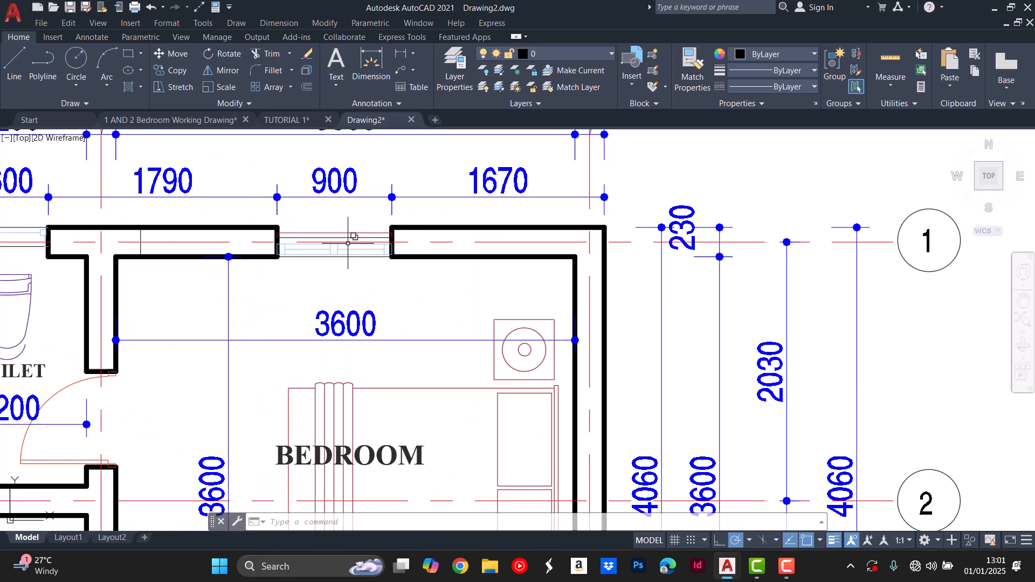
scroll(373, 258, "down", 4)
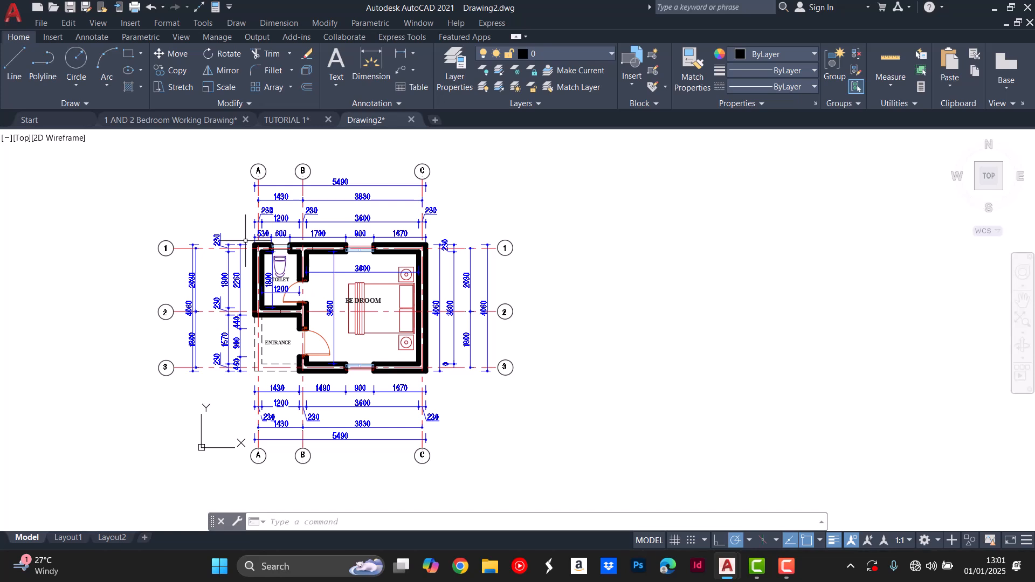
scroll(246, 241, "up", 4)
scroll(321, 289, "up", 2)
Highlight the toilet fixture, the upper windows, the entrance door and the bedroom furniture as example objects, and clear the selection.
left_click(322, 289)
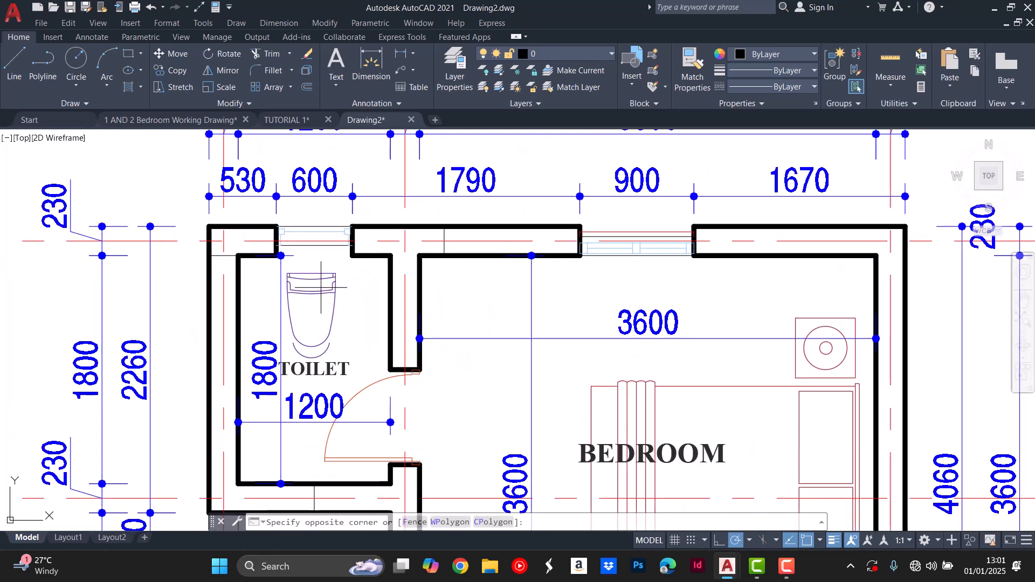
left_click(315, 299)
left_click(309, 224)
left_click(303, 235)
scroll(275, 234, "down", 4)
scroll(445, 245, "up", 4)
scroll(442, 244, "up", 2)
left_click(377, 227)
scroll(399, 212, "down", 2)
scroll(401, 211, "down", 6)
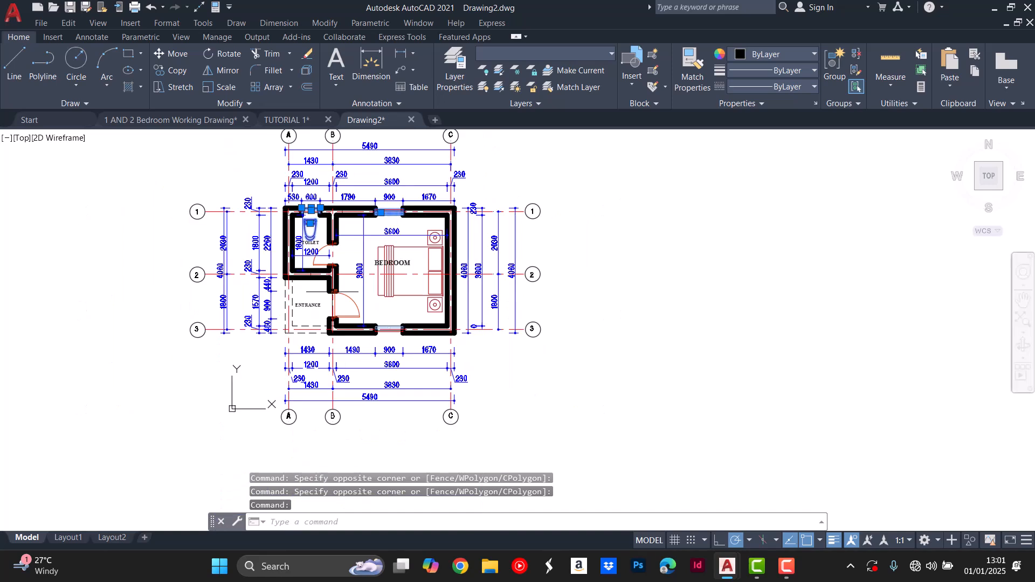
scroll(333, 286, "up", 6)
left_click(383, 319)
left_click(369, 340)
scroll(363, 334, "down", 2)
left_click(495, 322)
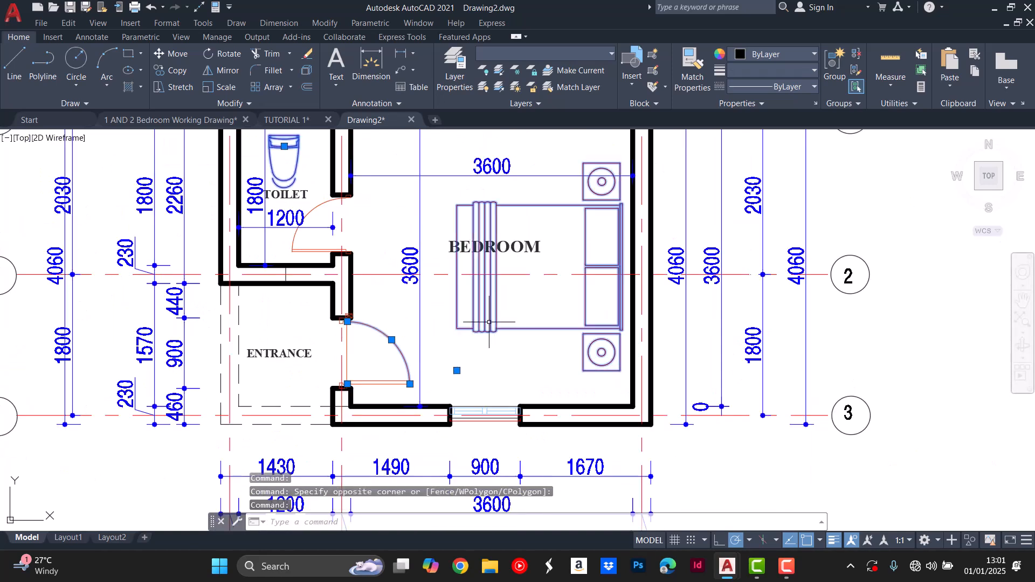
key("Escape")
key("Escape")
scroll(229, 303, "down", 4)
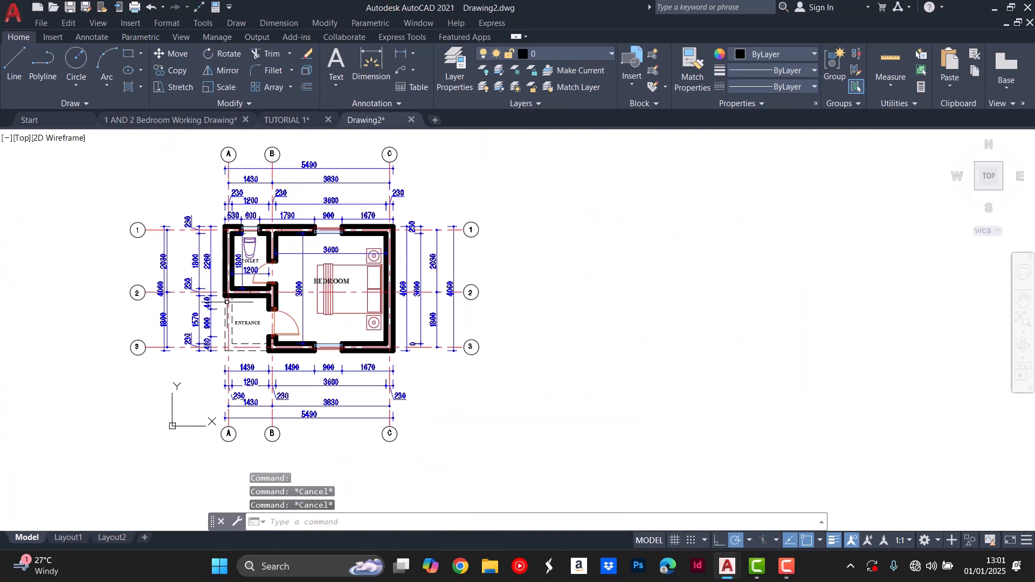
left_click(10, 82)
scroll(379, 259, "down", 5)
key("Escape")
key("Escape")
key("Escape")
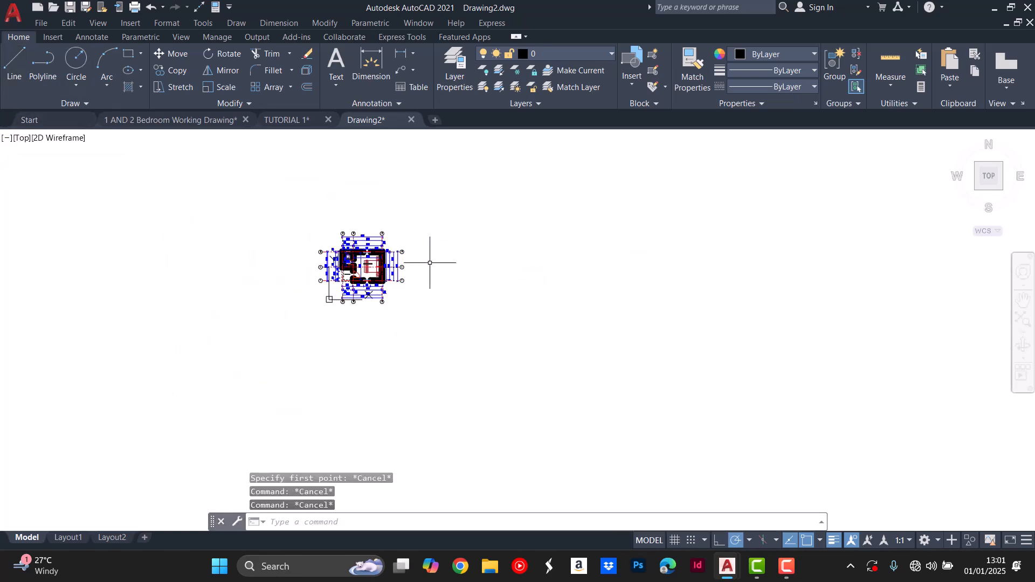
left_click(12, 54)
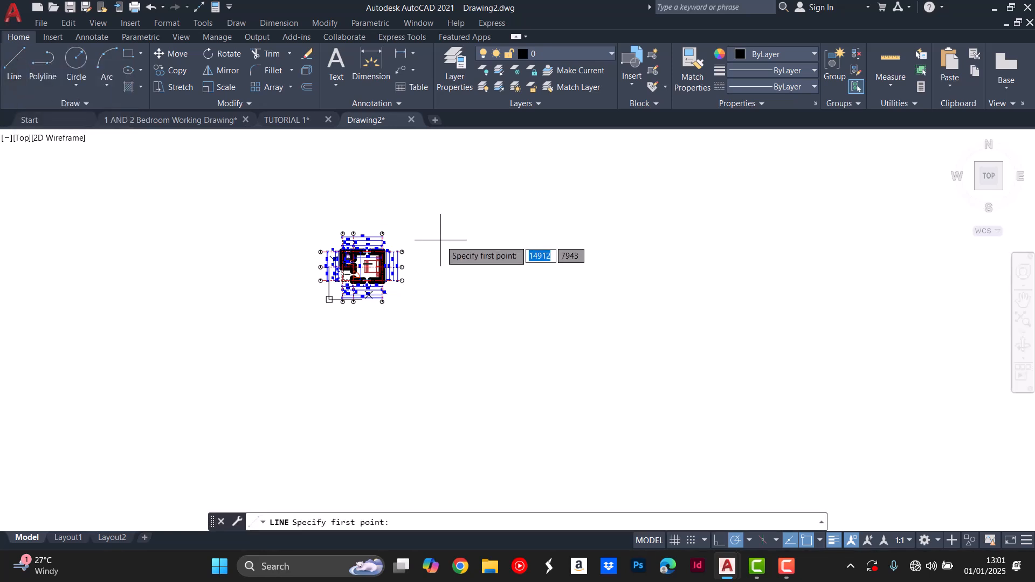
key("Escape")
key("Escape")
type("l")
key("Return")
key("Escape")
type("l")
key("Return")
key("Escape")
key("Escape")
key("Escape")
key("Escape")
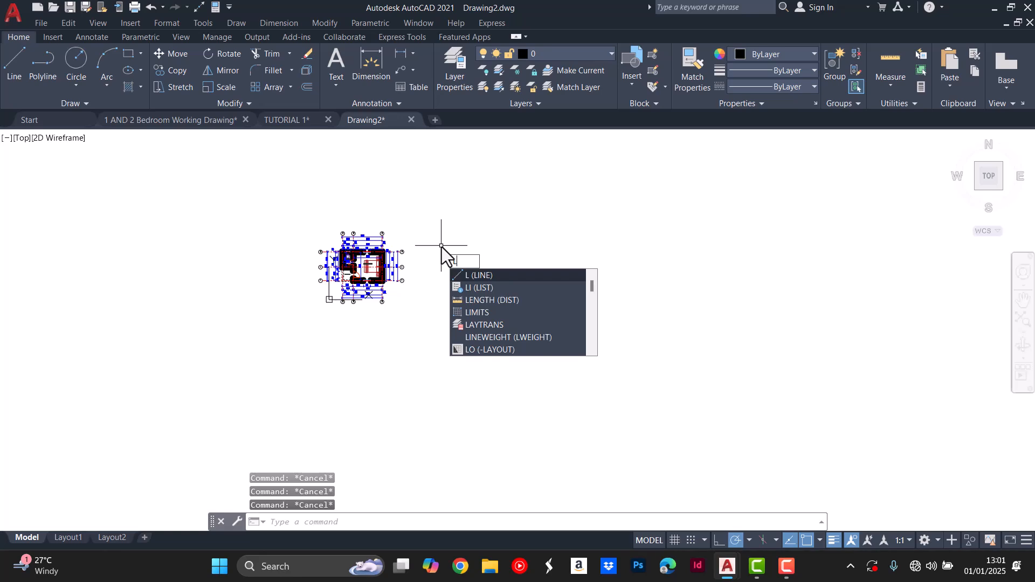
key("Return")
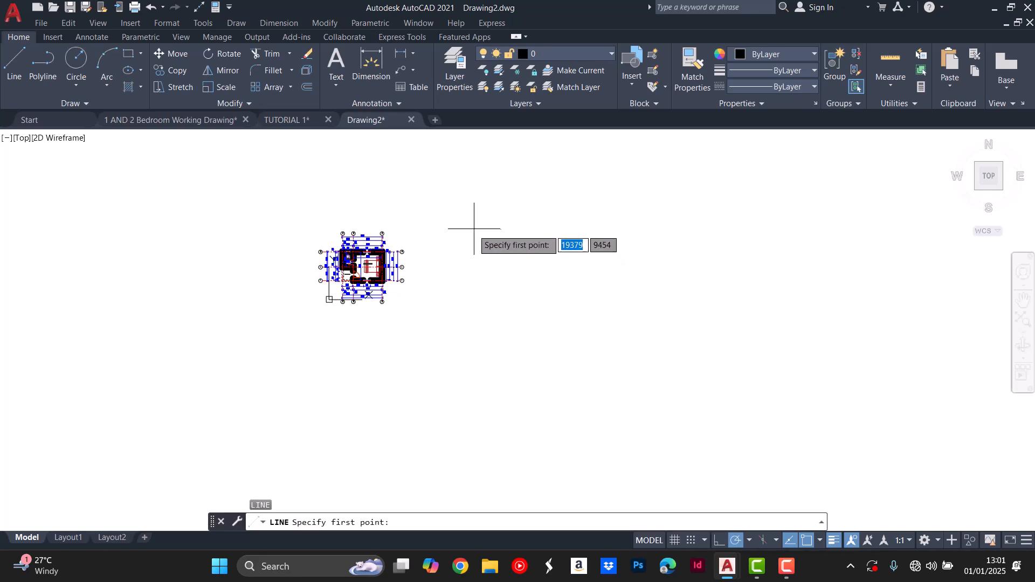
scroll(470, 232, "up", 4)
scroll(127, 294, "up", 3)
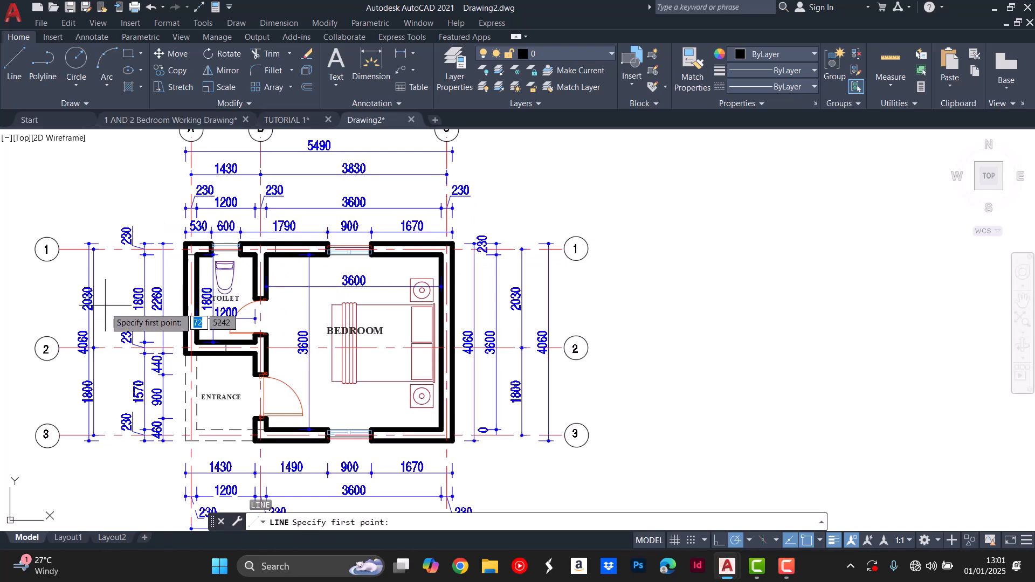
key("Escape")
Move the overall 4060 dimension on the plan's left side further outward, clear of the neighbouring dimension chain.
scroll(108, 297, "up", 4)
left_click(84, 312)
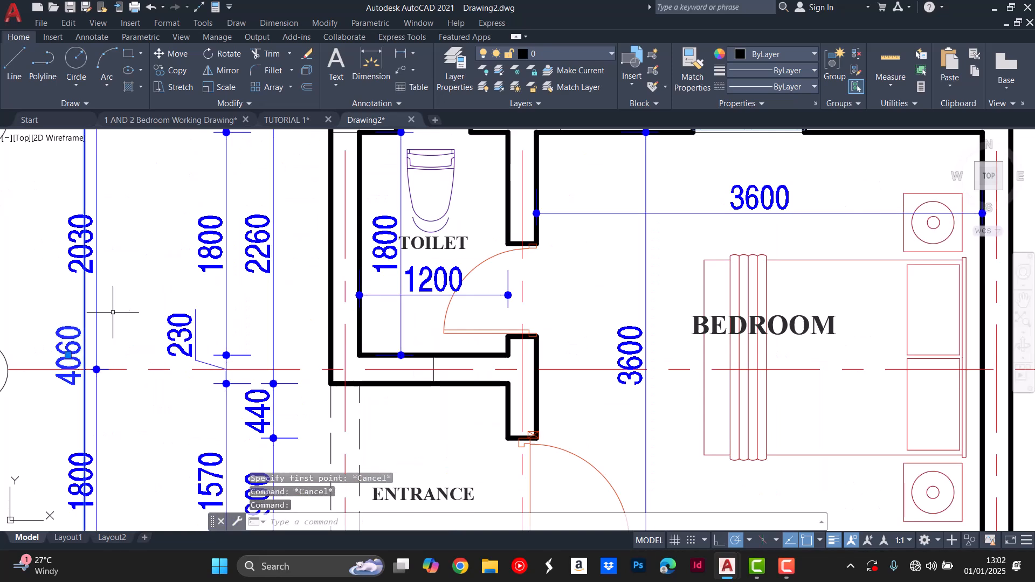
type("m")
key("Return")
scroll(239, 290, "down", 2)
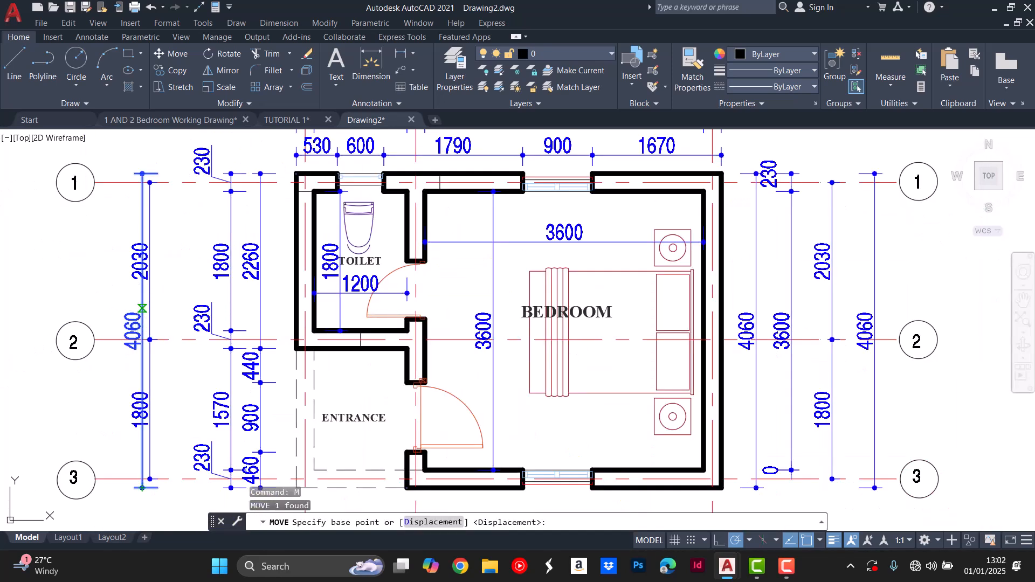
left_click(133, 318)
left_click(106, 318)
key("Escape")
key("Escape")
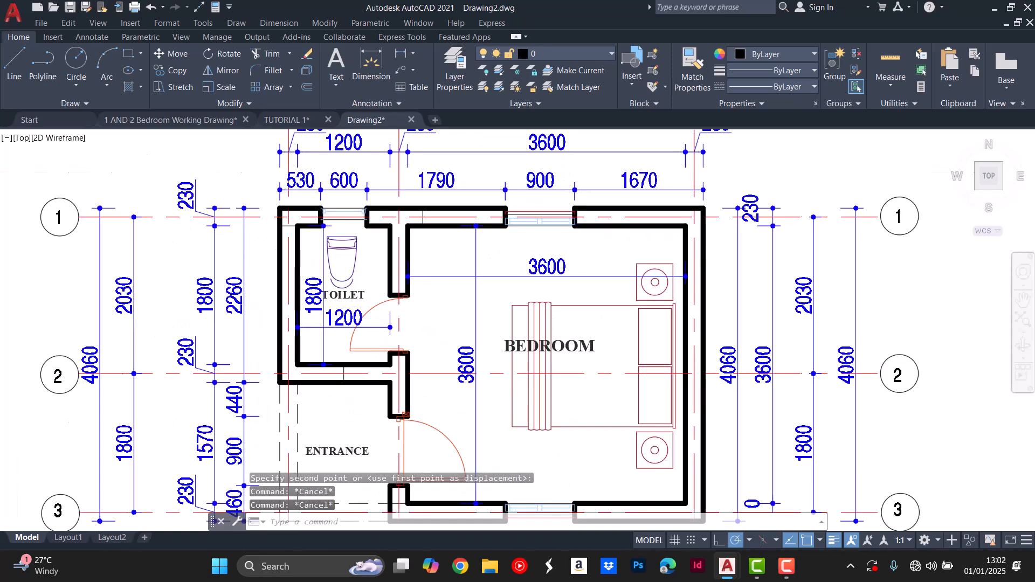
scroll(375, 199, "up", 2)
scroll(293, 280, "down", 2)
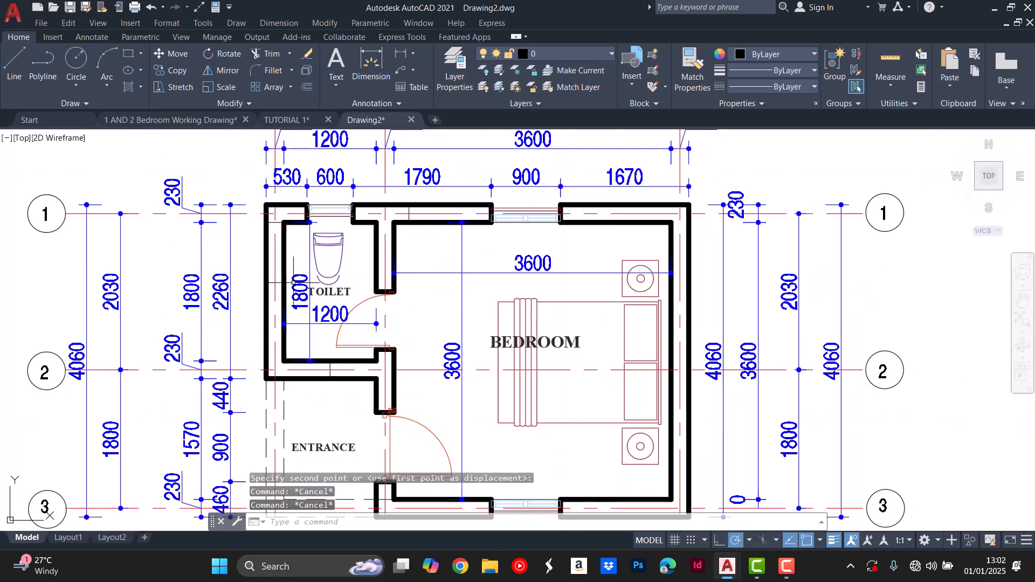
scroll(261, 283, "down", 2)
scroll(447, 283, "up", 2)
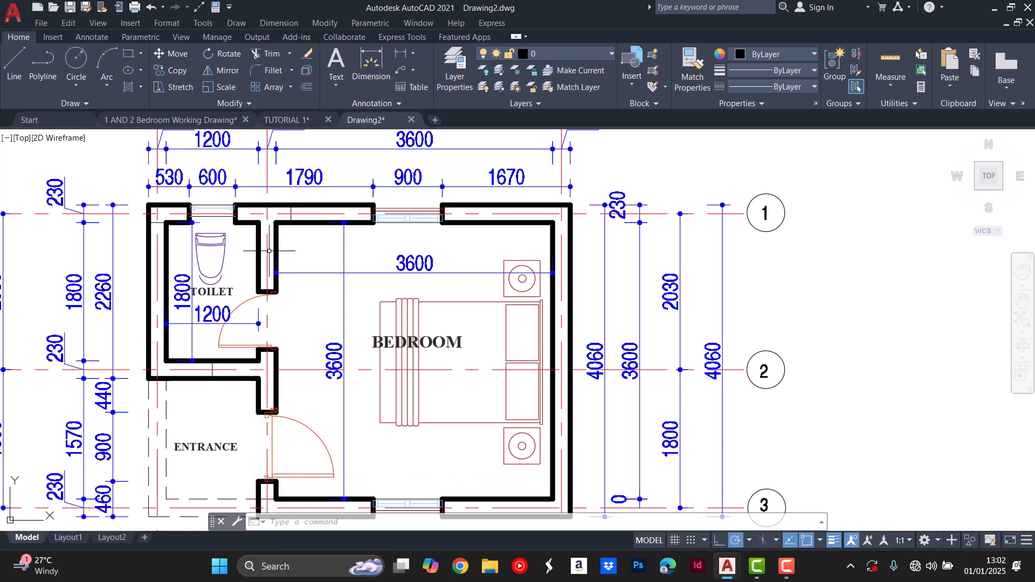
scroll(269, 251, "down", 2)
scroll(235, 349, "up", 2)
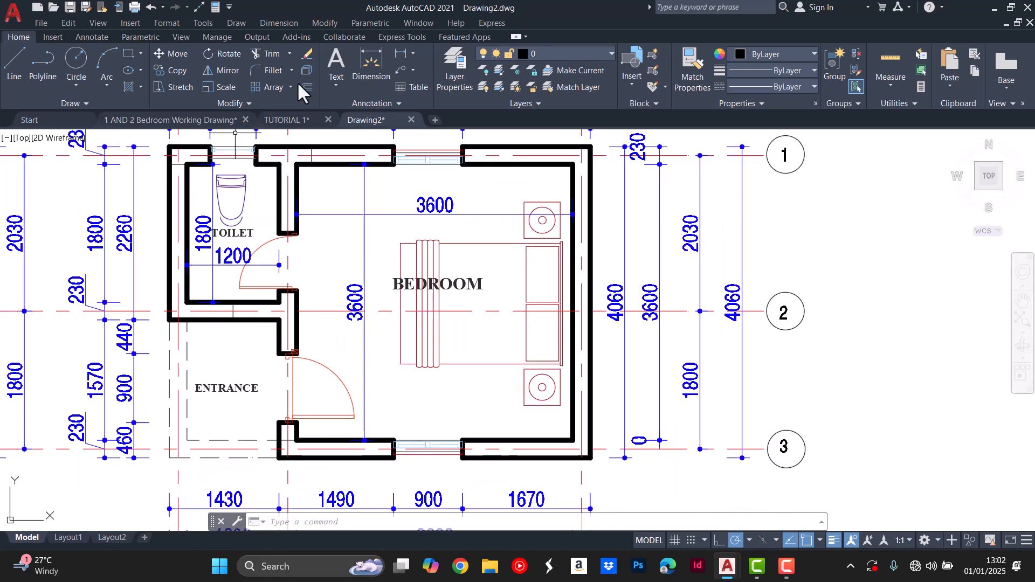
Try to dimension the entrance area's vertical extent along its inner dashed line.
left_click(371, 64)
scroll(200, 332, "up", 2)
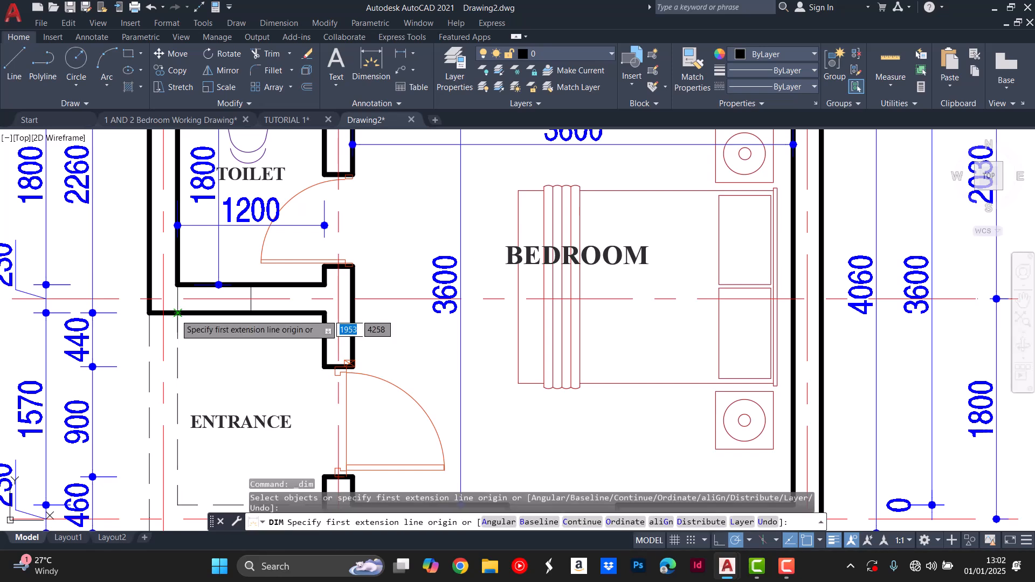
left_click(176, 314)
scroll(181, 324, "down", 2)
left_click(178, 436)
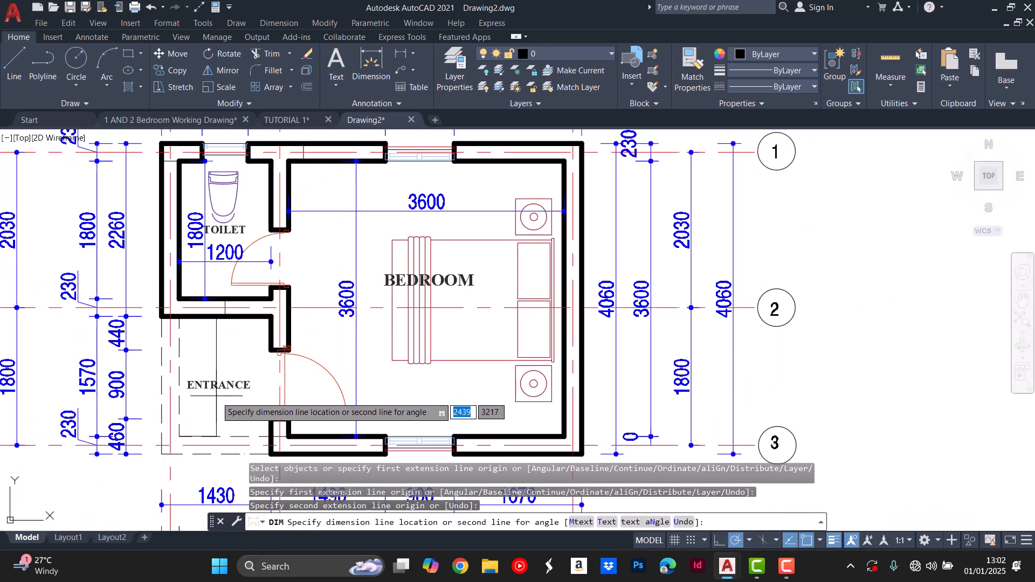
scroll(217, 399, "up", 2)
key("Escape")
Make Normal the current dimension style in the Dimension Style Manager.
type("D")
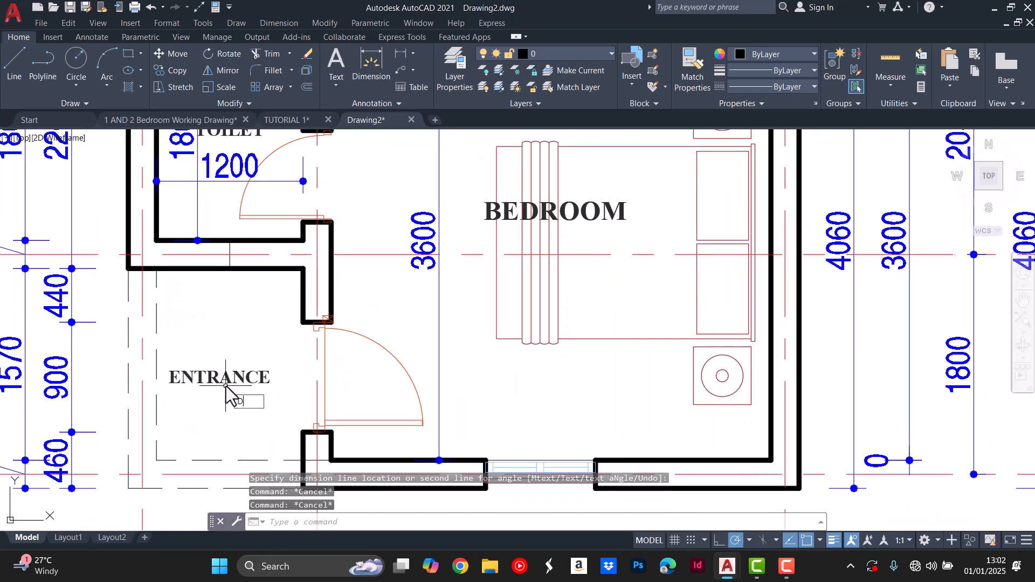
type("IMS")
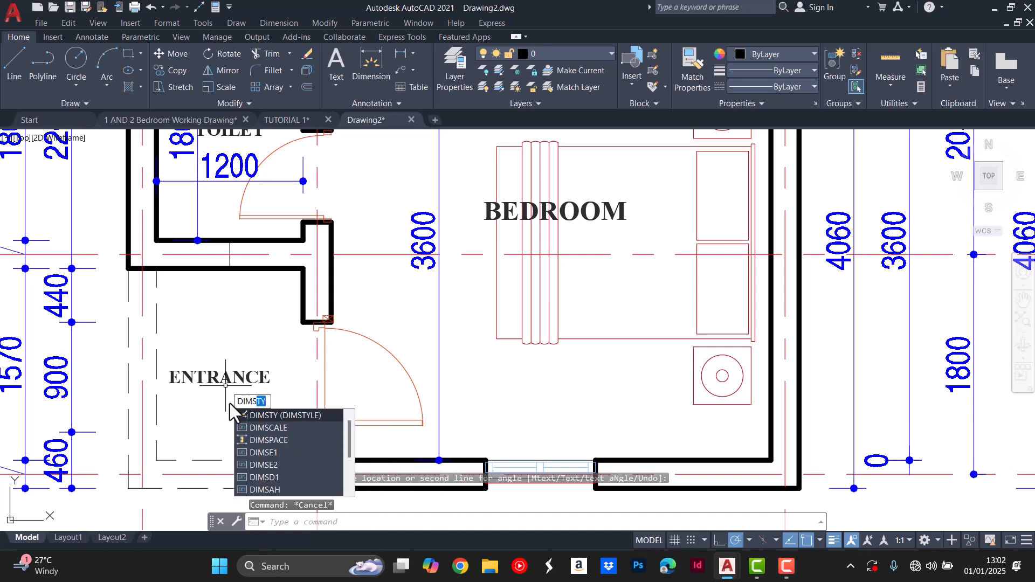
key("Return")
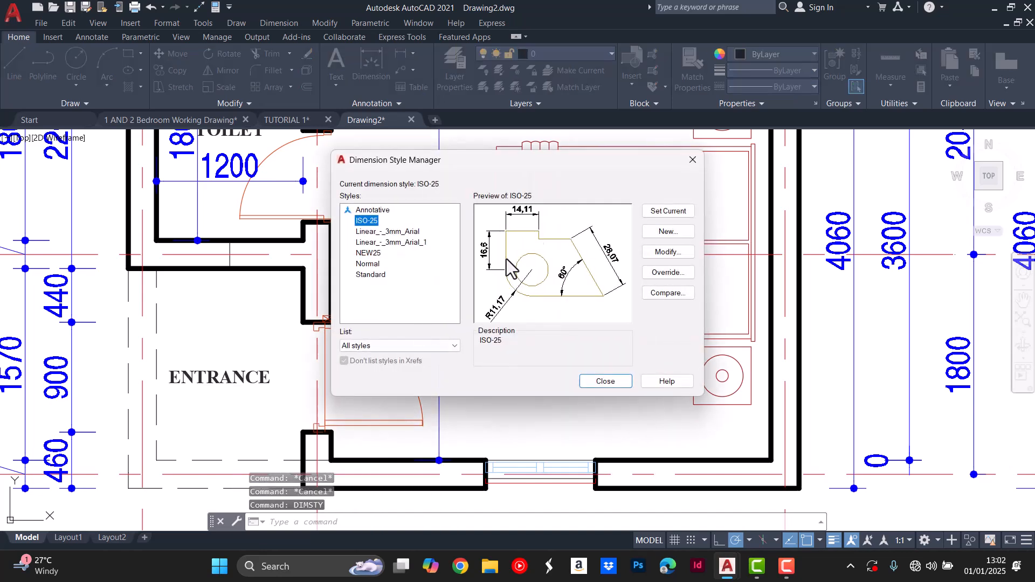
left_click(369, 264)
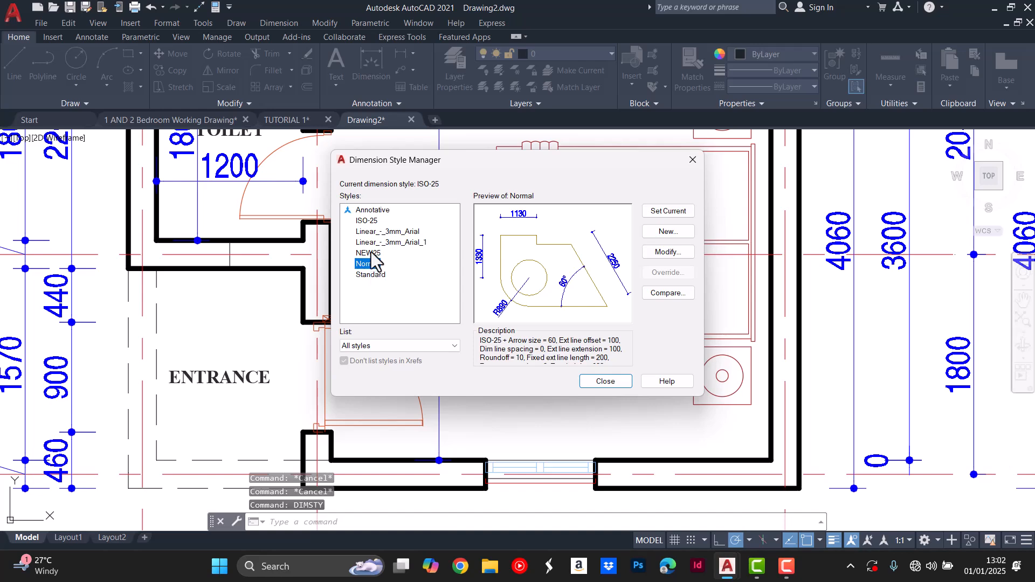
left_click(679, 212)
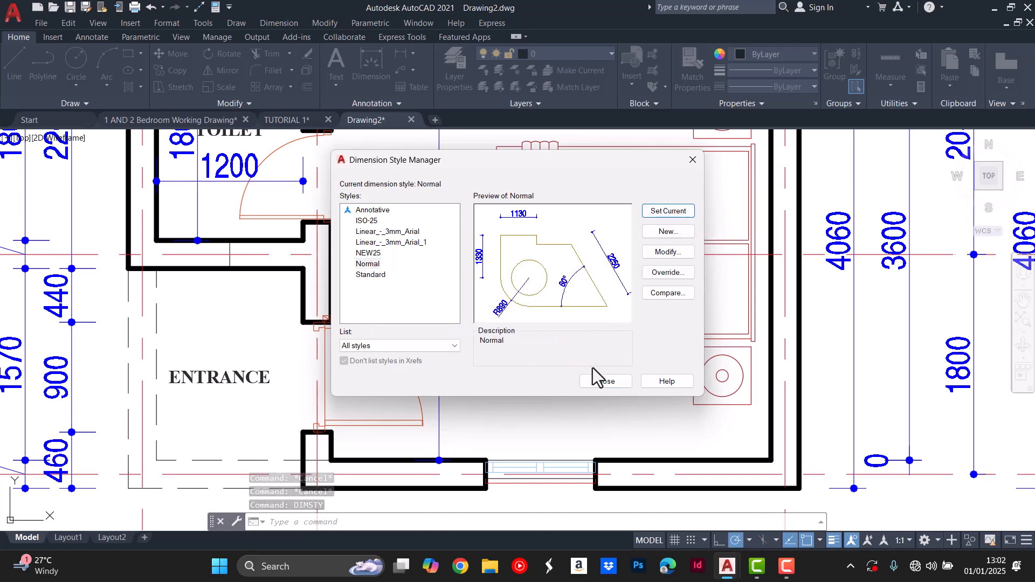
left_click(605, 382)
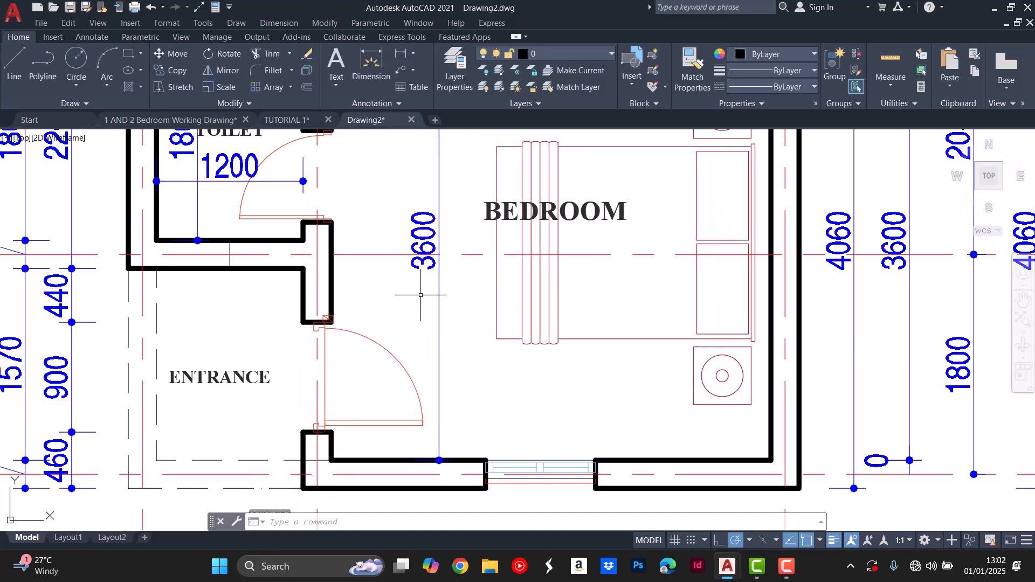
Dimension the entrance area's vertical extent along its inner dashed line, placing the linear dimension inside the entrance.
type("D")
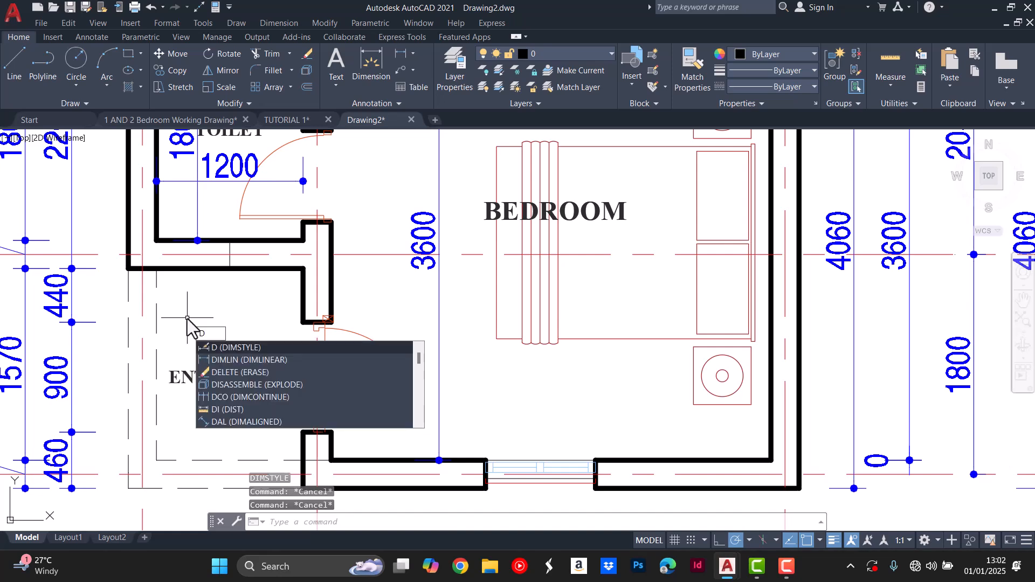
left_click(243, 360)
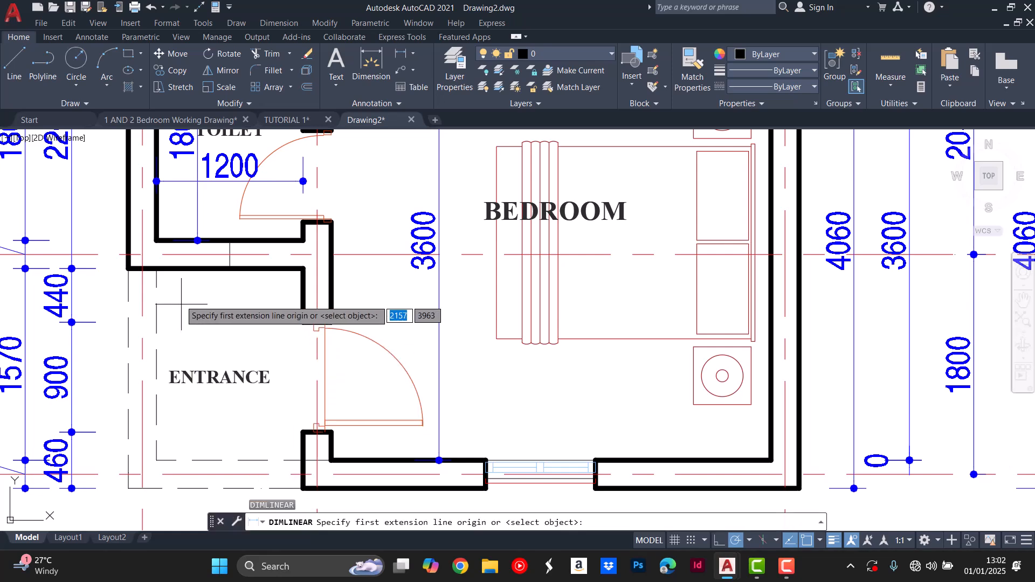
left_click(168, 265)
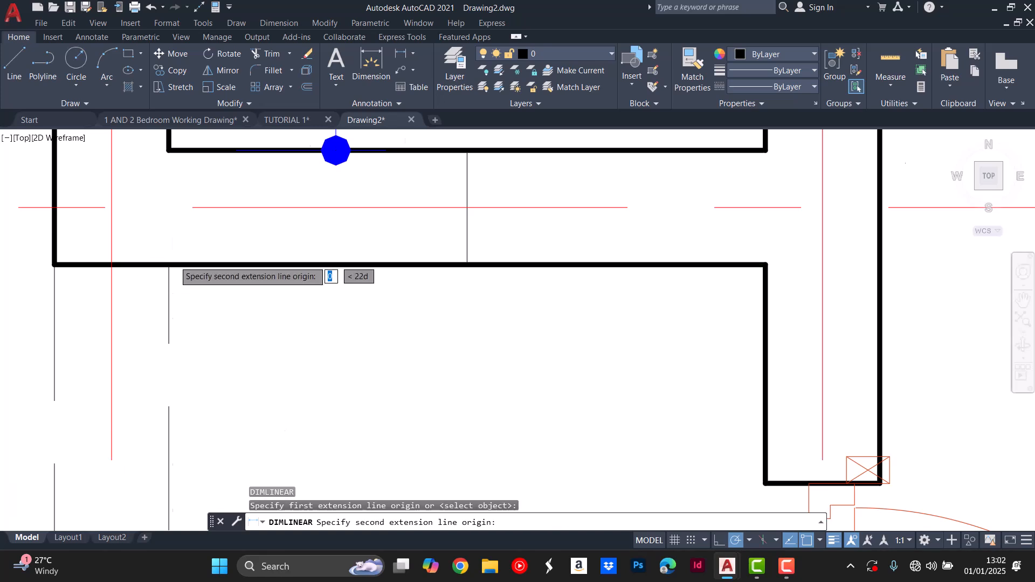
scroll(170, 266, "down", 5)
left_click(173, 452)
left_click(237, 377)
key("Escape")
Move the ENTRANCE label upward, clear of the entrance's vertical dimension.
key("m")
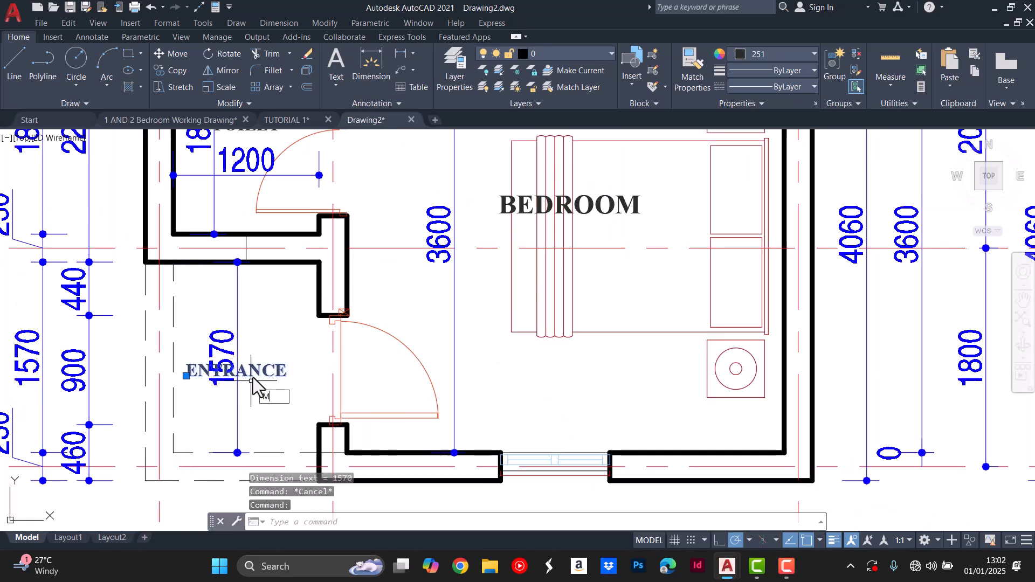
key("Return")
left_click(251, 378)
left_click(260, 309)
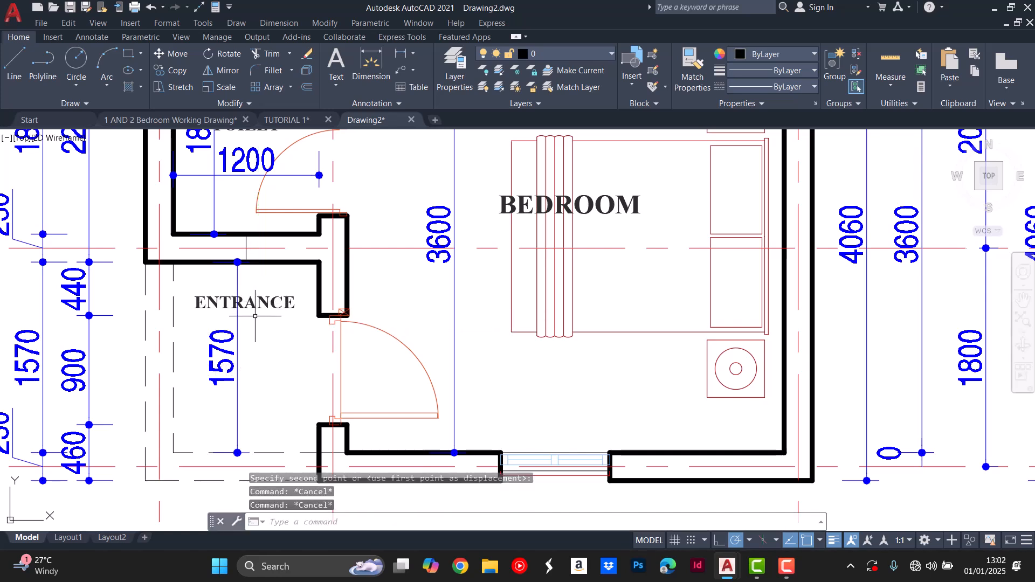
Dimension the entrance's horizontal width from the wall corner to the inner dashed line, placing it in the lower part of the entrance.
type("DIMLI")
key("Return")
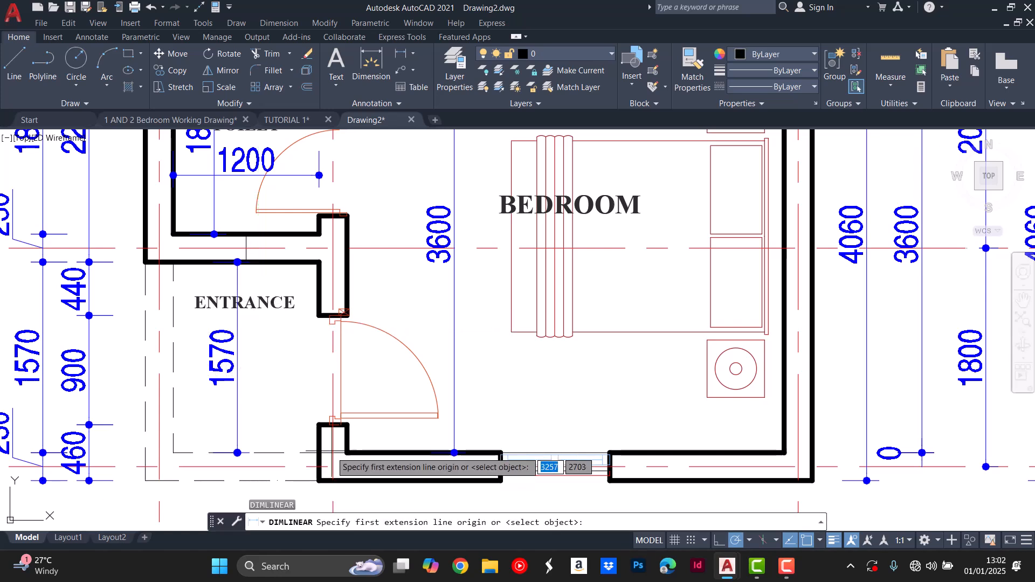
left_click(320, 262)
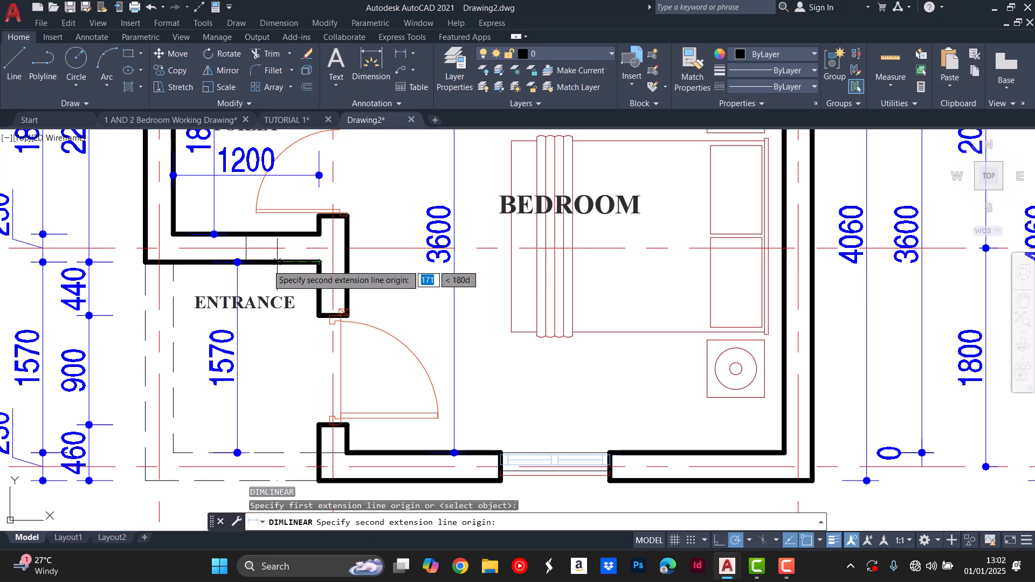
left_click(173, 262)
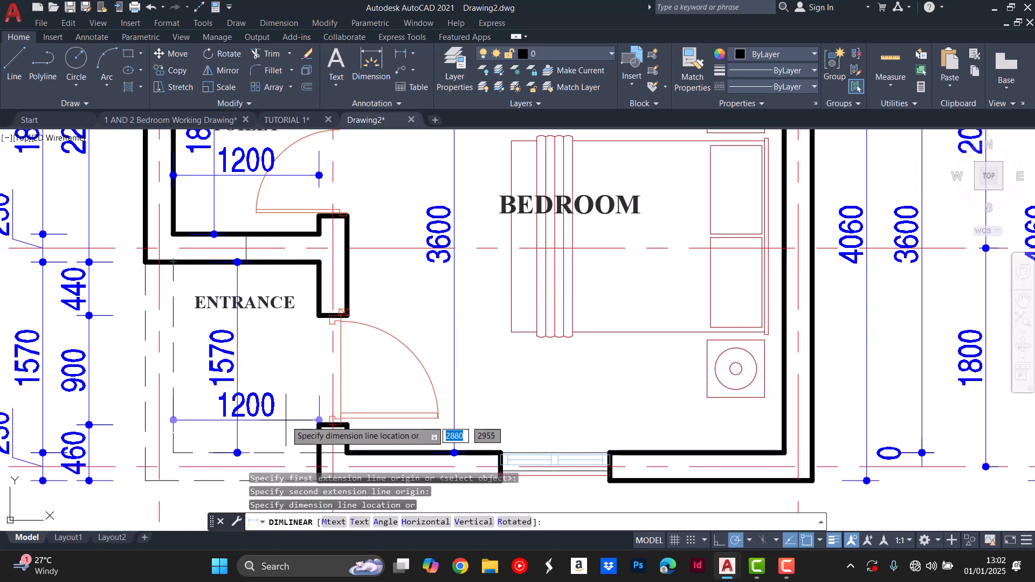
key("Escape")
key("Escape")
key("Escape")
scroll(296, 429, "down", 4)
key("ctrl+s")
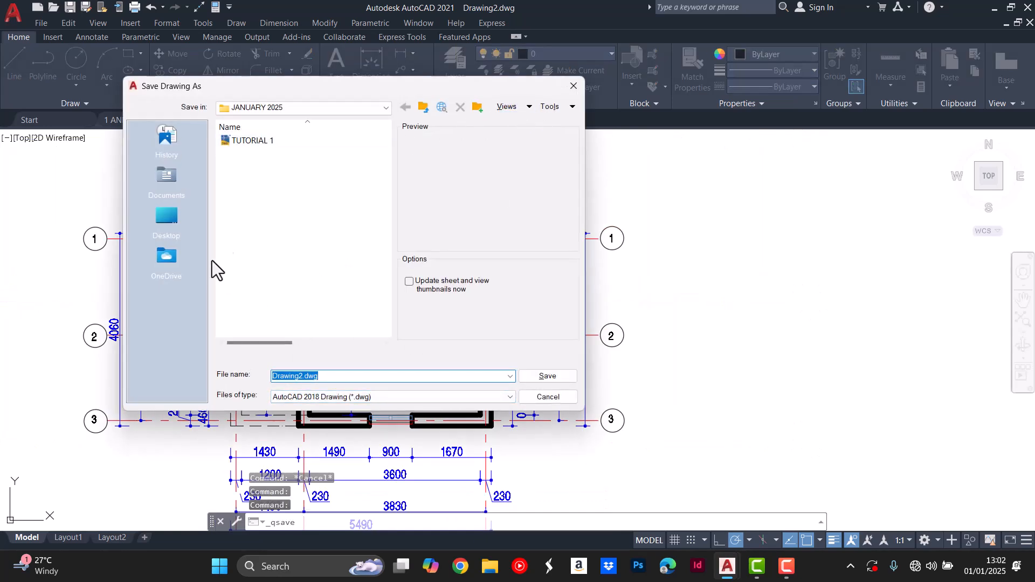
left_click(574, 86)
scroll(304, 233, "down", 2)
key("Escape")
key("Escape")
key("Escape")
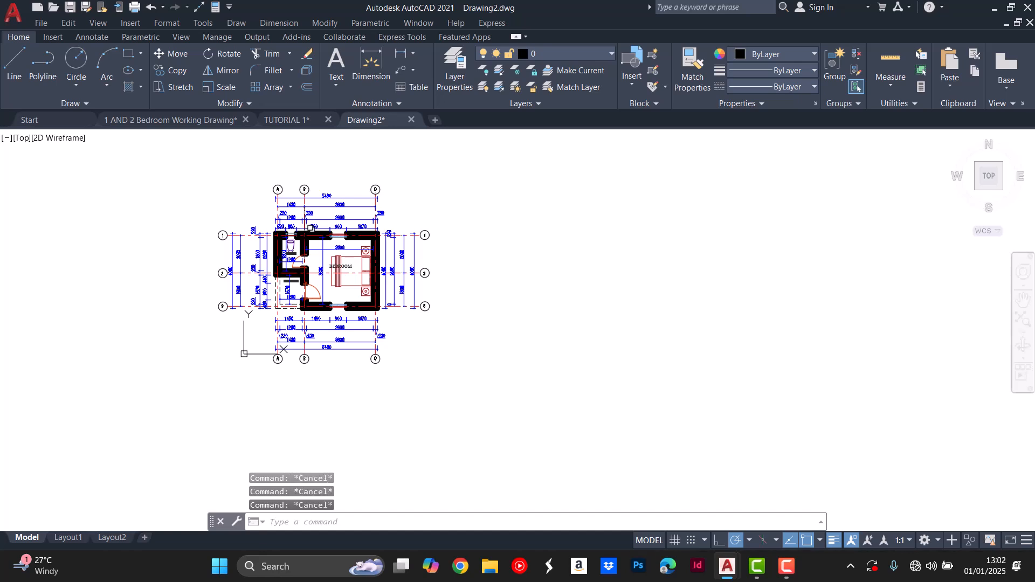
Save the drawing as CLASS 1 in the JANUARY 2025 folder, in AutoCAD 2018 Drawing format.
key("ctrl+s")
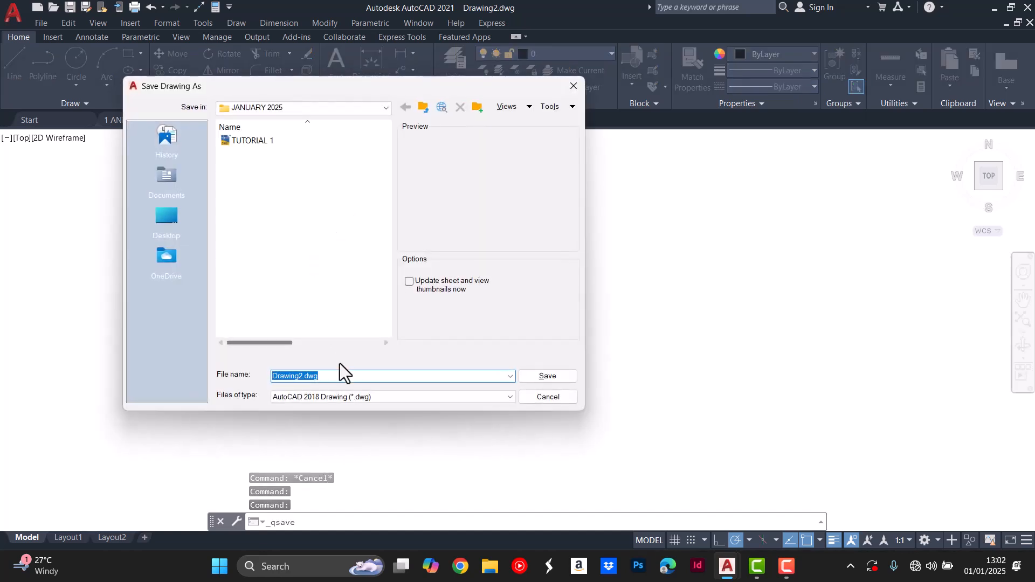
type("CLASS 1")
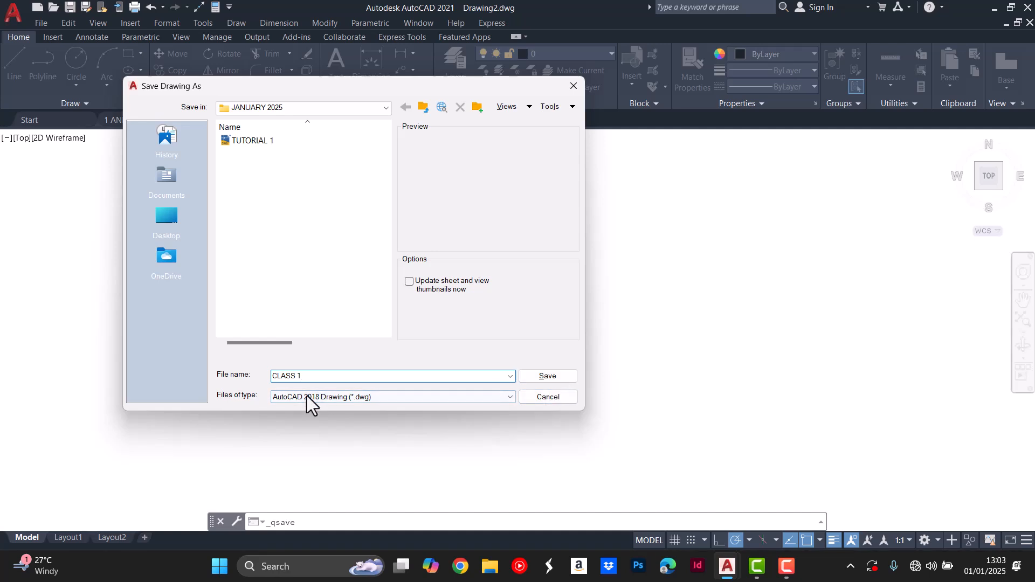
left_click(380, 396)
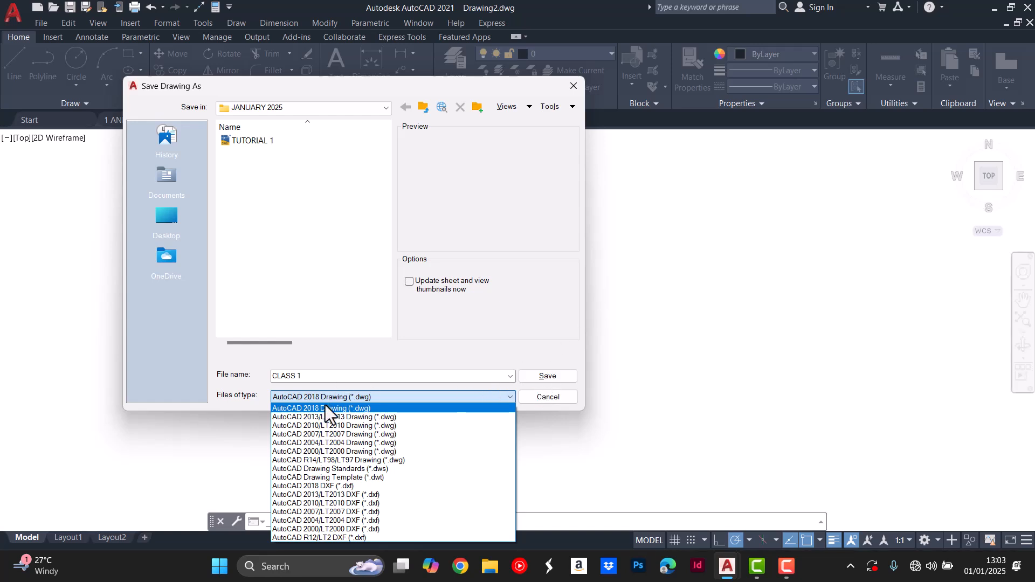
left_click(553, 377)
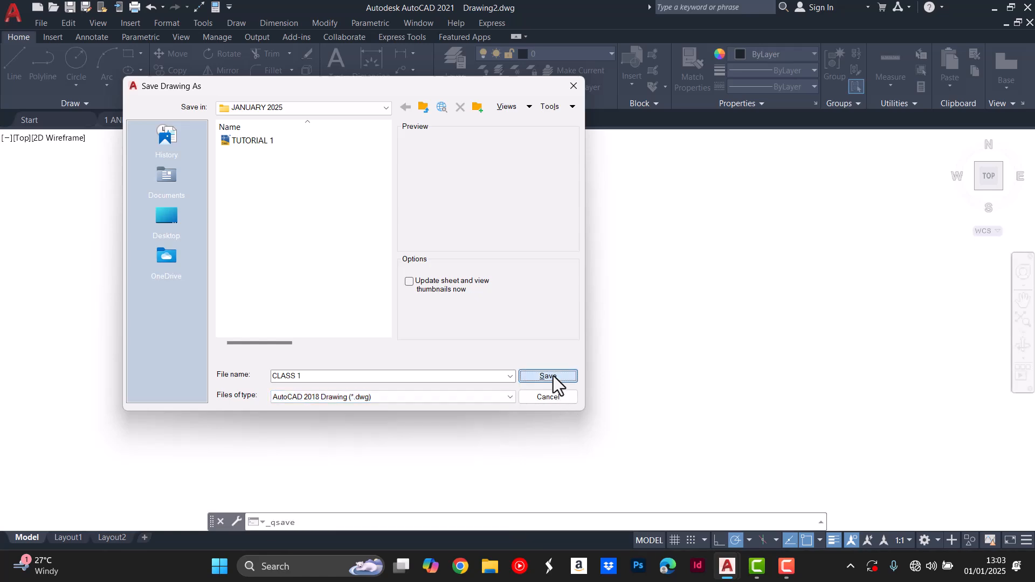
left_click(553, 376)
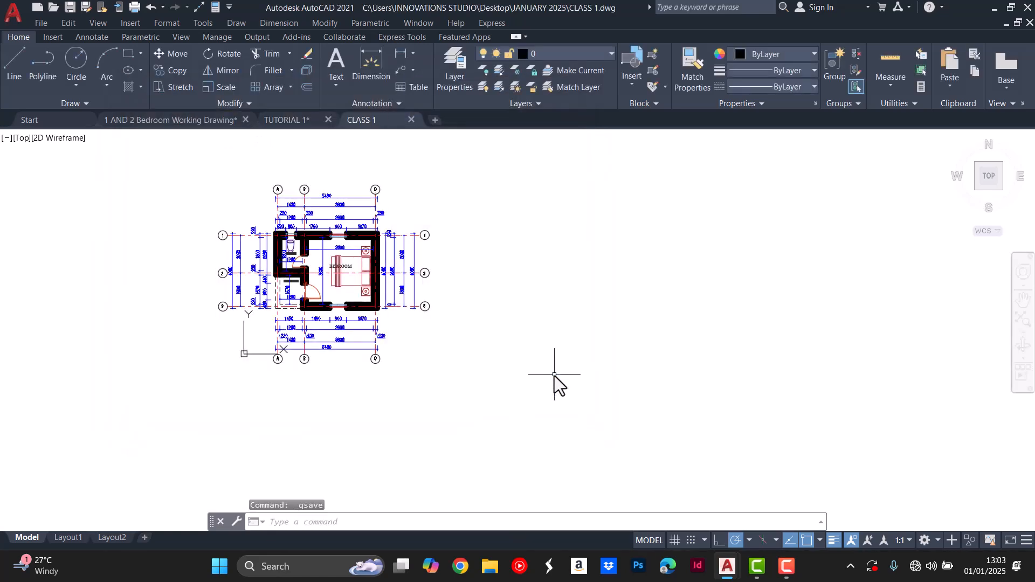
key("Escape")
key("Escape")
key("Escape")
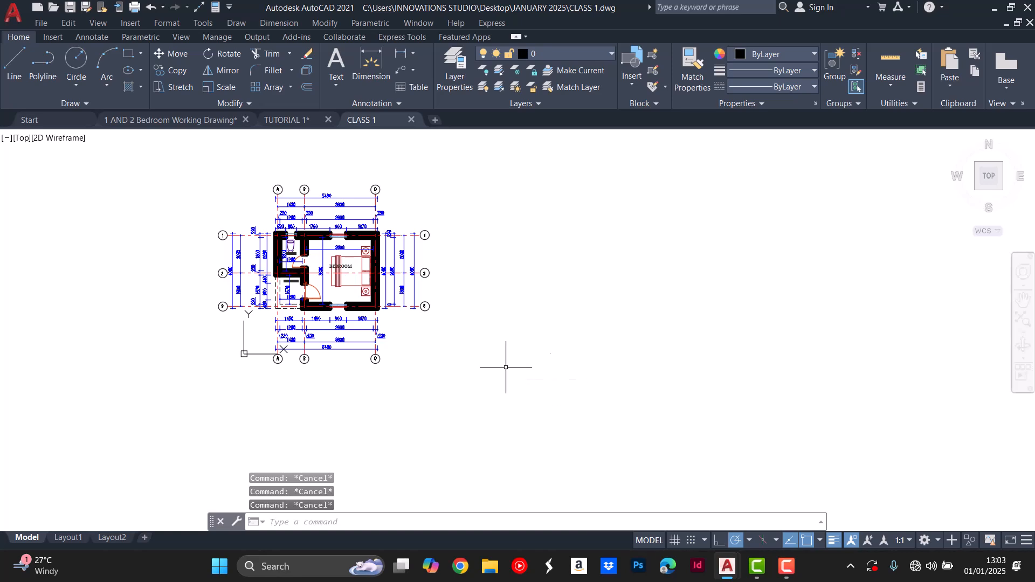
Draw a vertical line 6000 long, straight down in the empty space to the right of the reference plan.
scroll(190, 370, "down", 2)
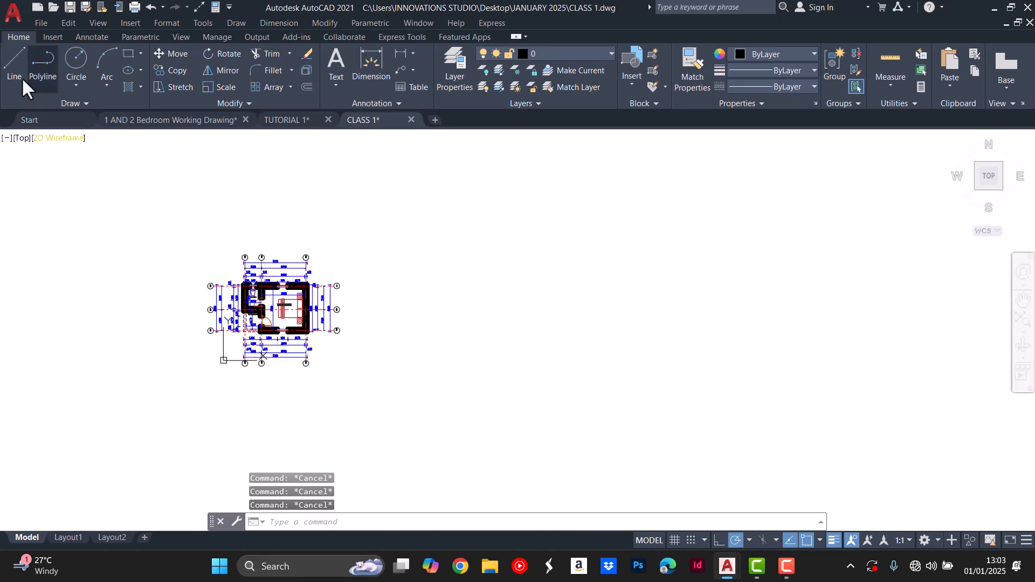
scroll(226, 324, "up", 8)
scroll(227, 258, "down", 4)
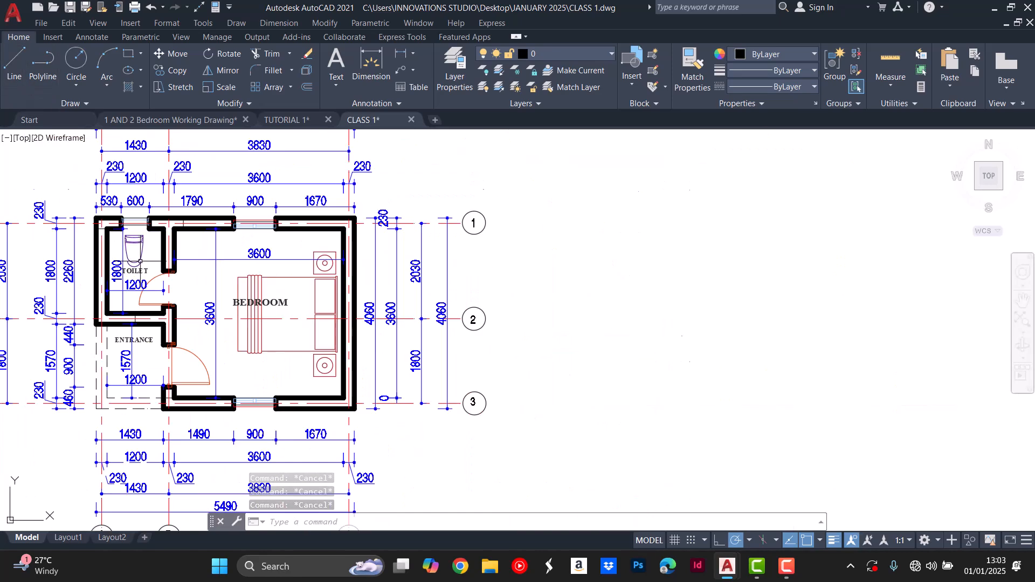
left_click(14, 65)
scroll(440, 296, "down", 4)
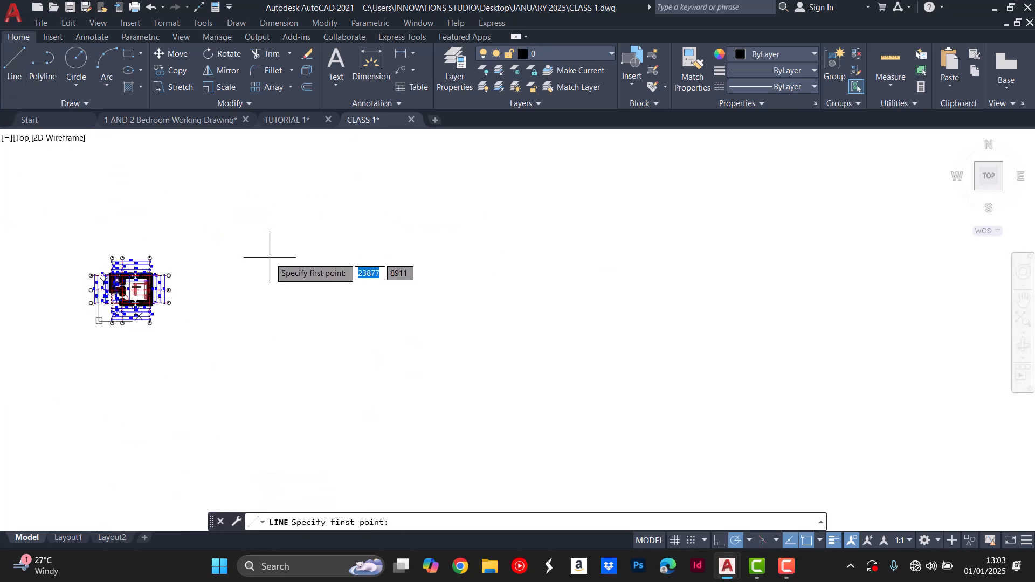
left_click(300, 258)
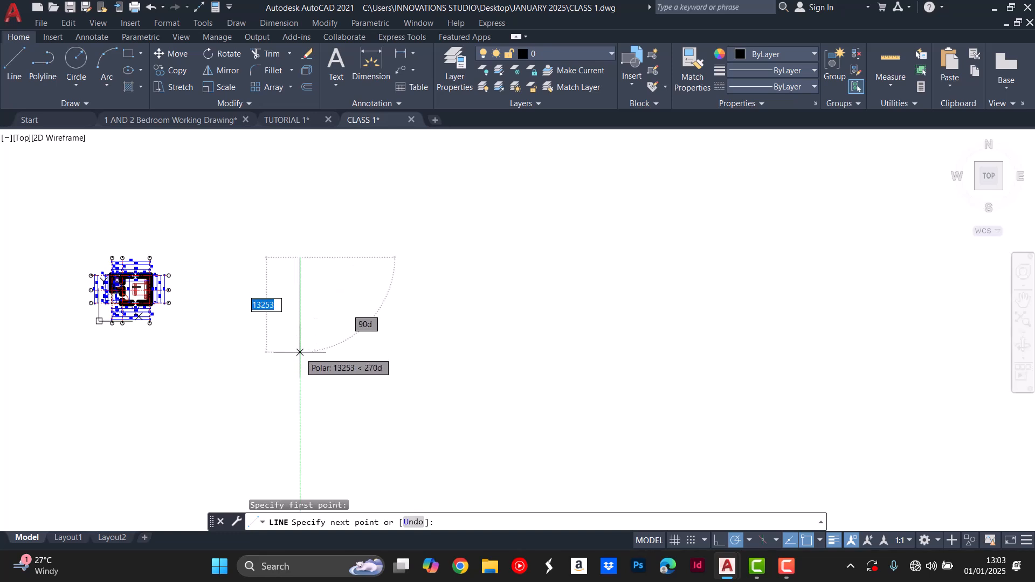
scroll(299, 305, "up", 4)
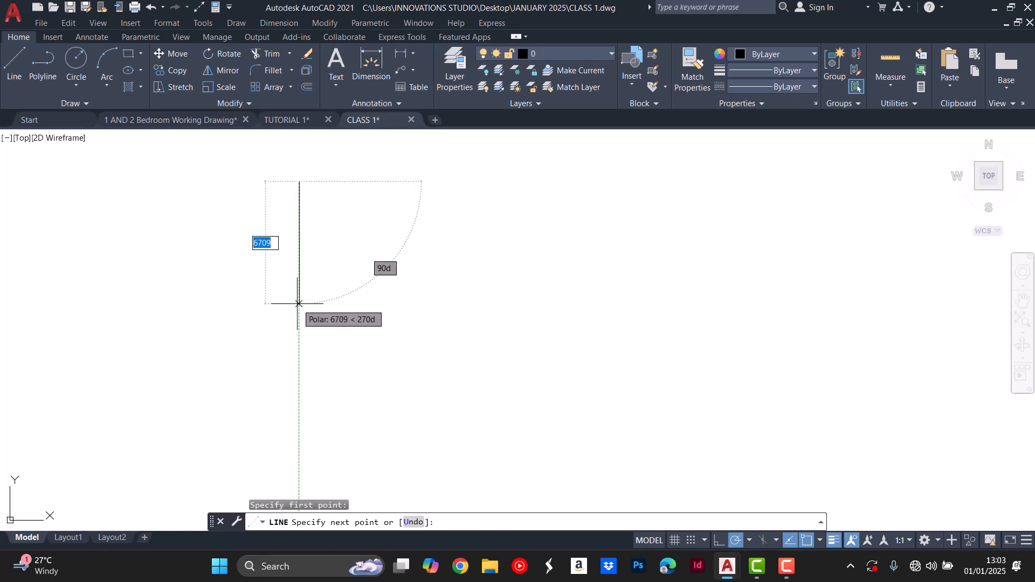
type("6")
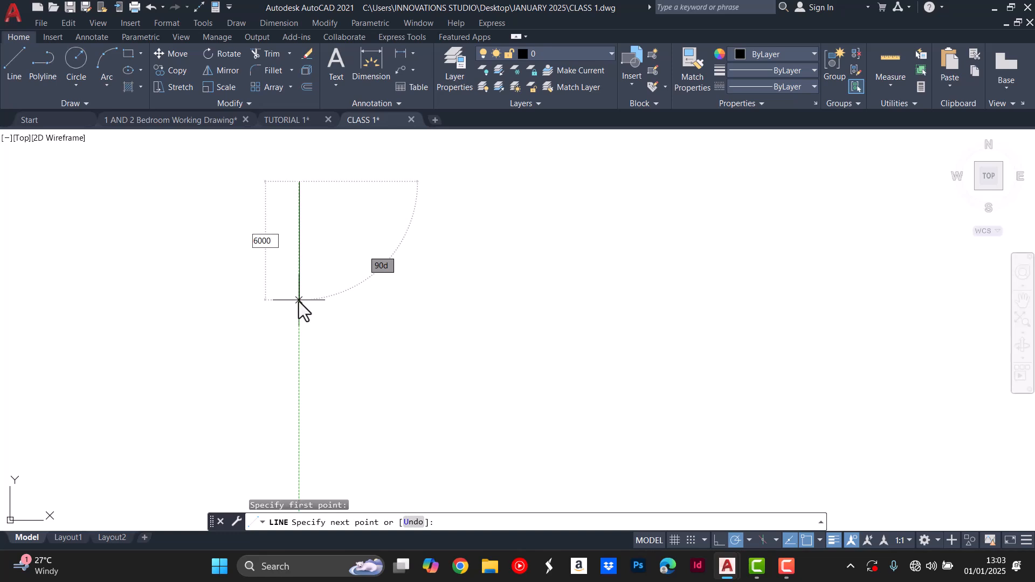
type("000")
key("Return")
key("Escape")
key("Escape")
scroll(361, 279, "down", 4)
key("Escape")
scroll(358, 276, "up", 6)
key("Escape")
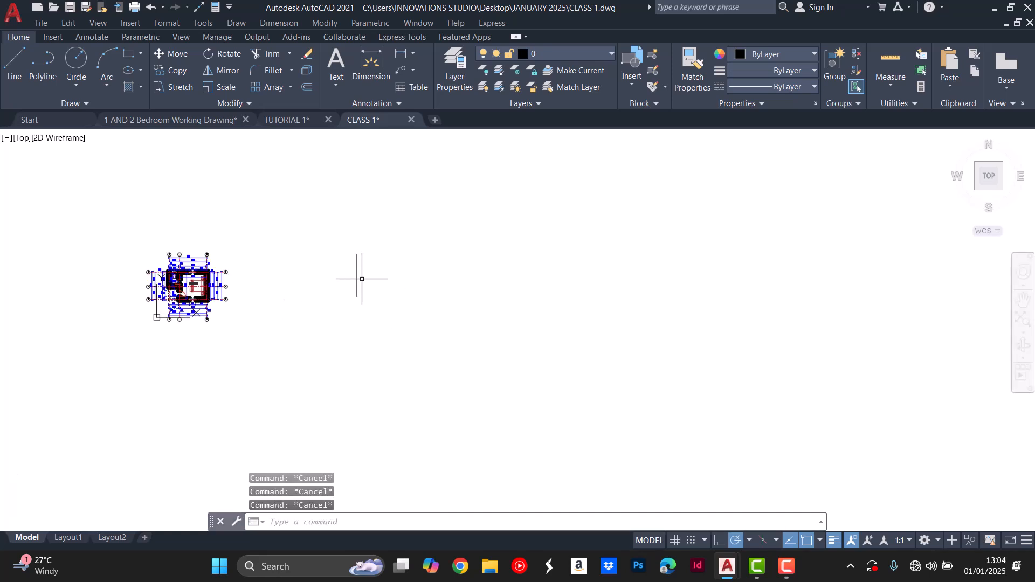
Examine the reference plan's outer left wall and its thickness and room dimensions, comparing them with the new line.
scroll(322, 246, "down", 4)
scroll(322, 247, "up", 2)
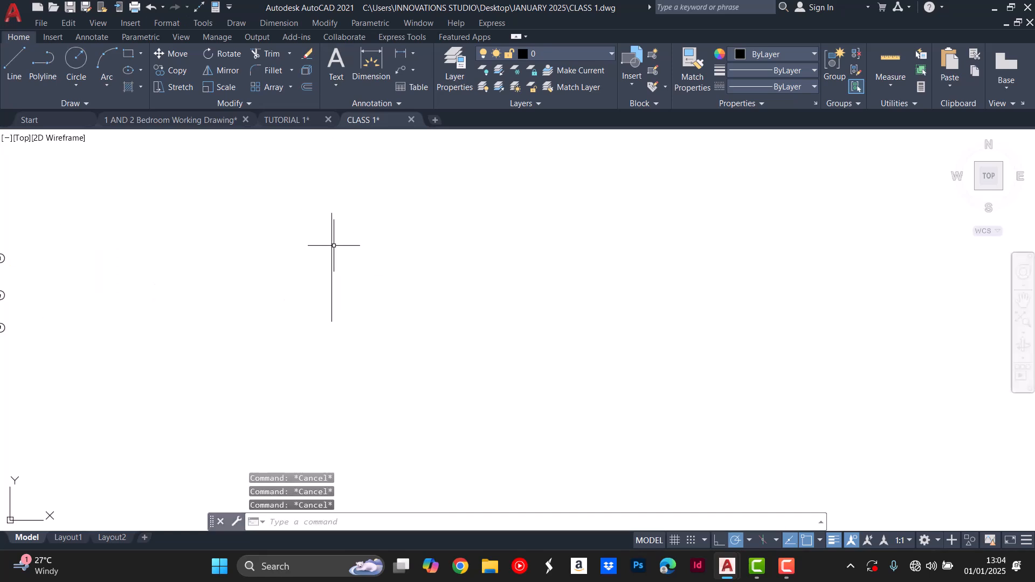
scroll(124, 269, "down", 4)
scroll(162, 258, "up", 8)
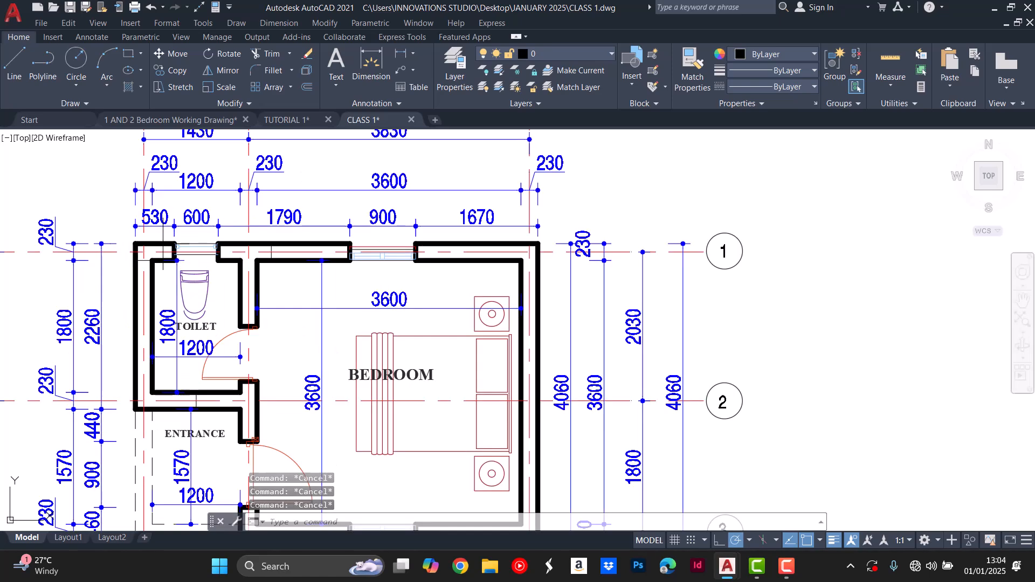
scroll(174, 252, "down", 3)
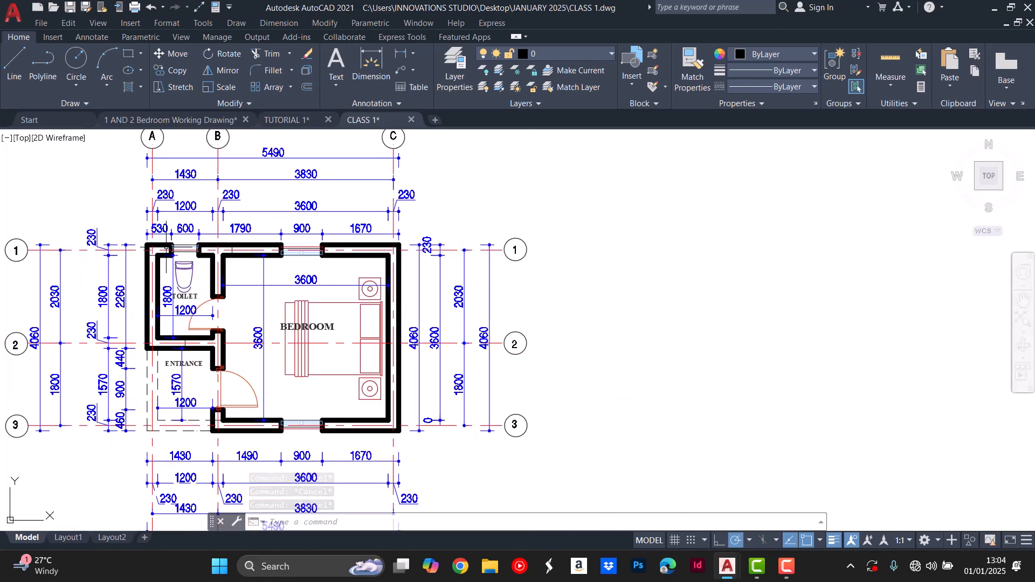
scroll(161, 231, "down", 1)
scroll(154, 267, "up", 2)
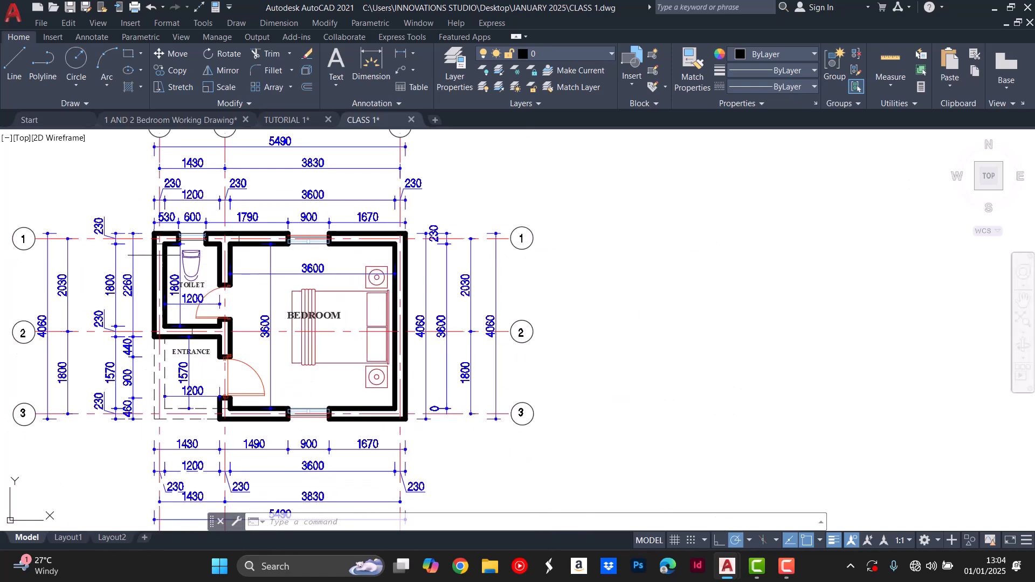
scroll(154, 246, "up", 2)
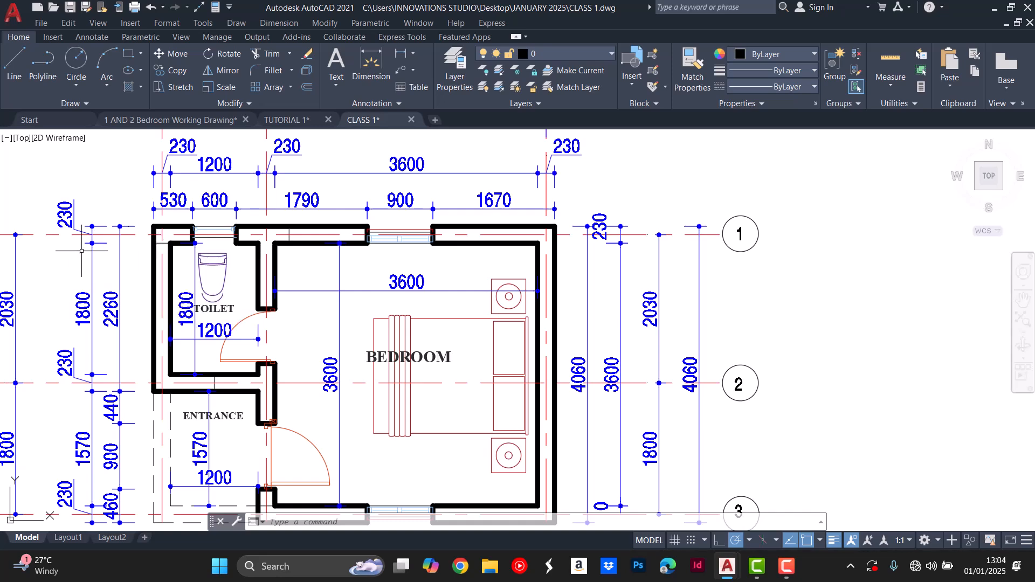
scroll(80, 251, "down", 4)
scroll(272, 242, "down", 7)
scroll(474, 231, "up", 6)
scroll(305, 239, "down", 2)
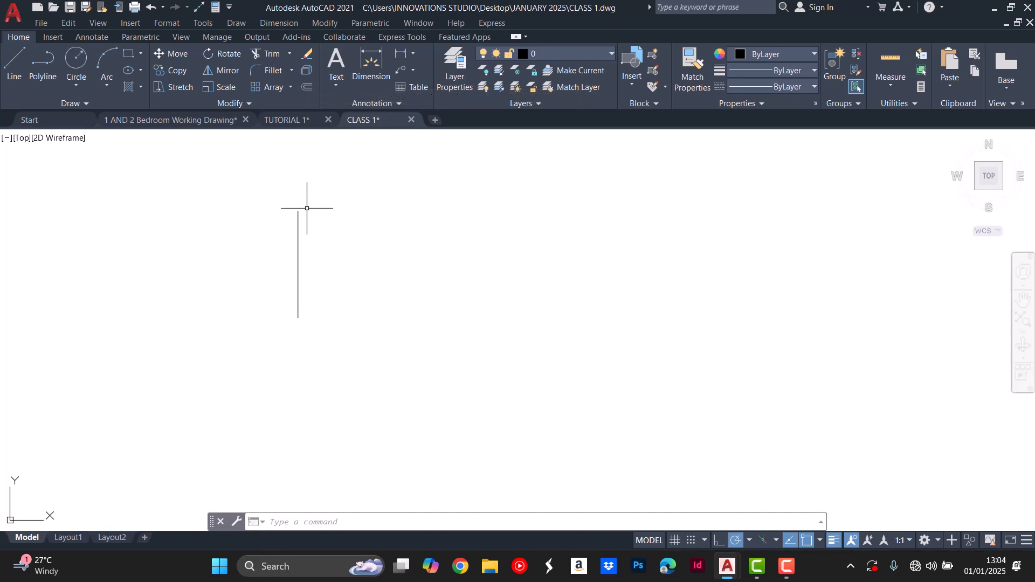
Offset the vertical line by 230 to its right to form the left wall's thickness.
left_click(305, 85)
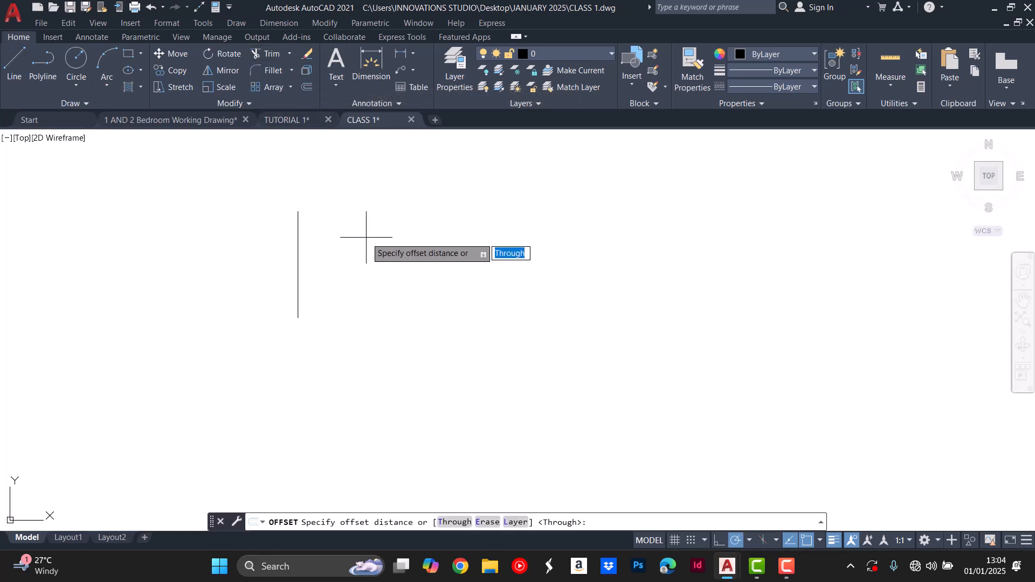
key("Escape")
type("OFFSET")
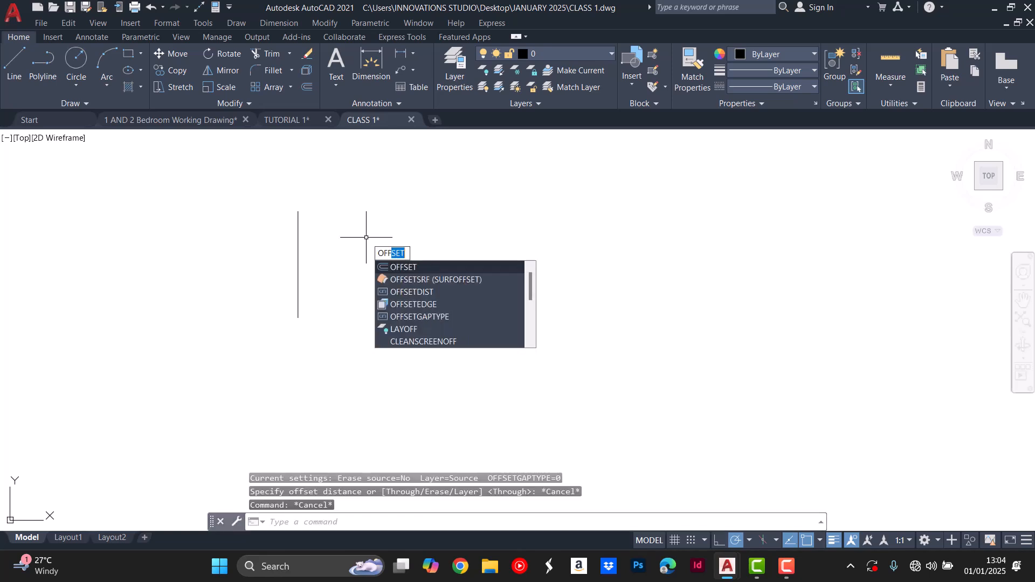
key("Return")
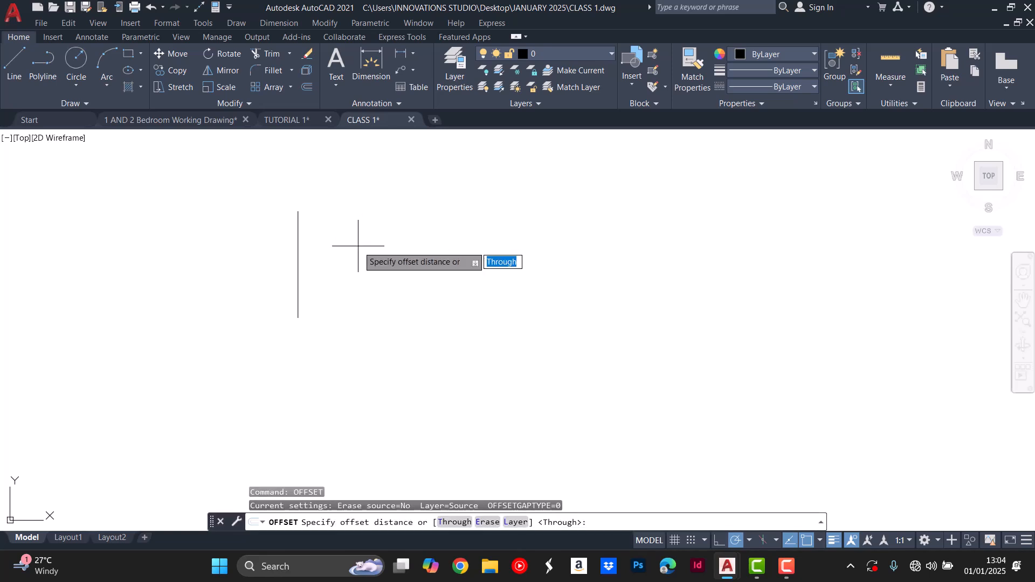
type("230")
key("Return")
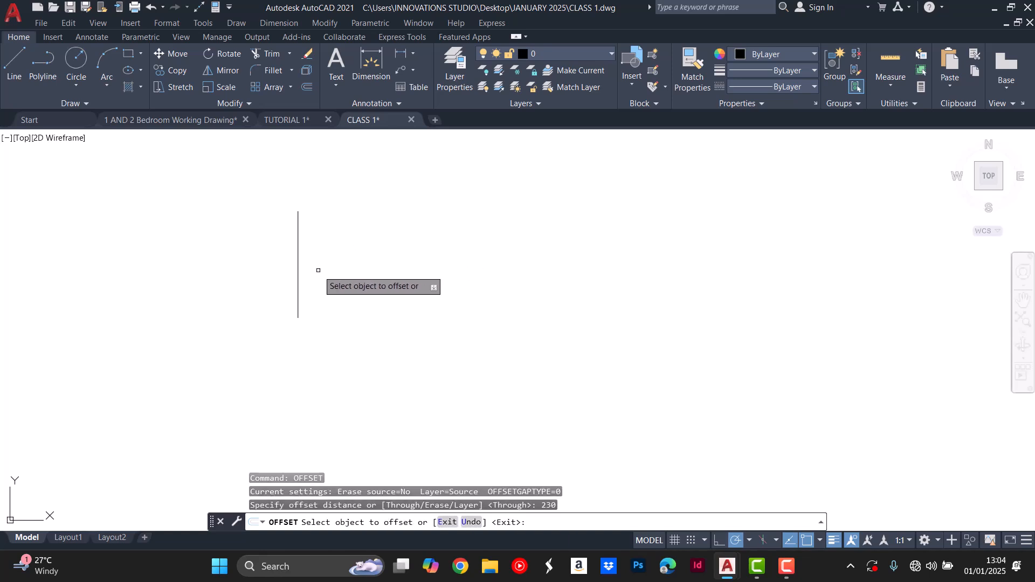
left_click(298, 259)
scroll(308, 258, "up", 5)
left_click(300, 254)
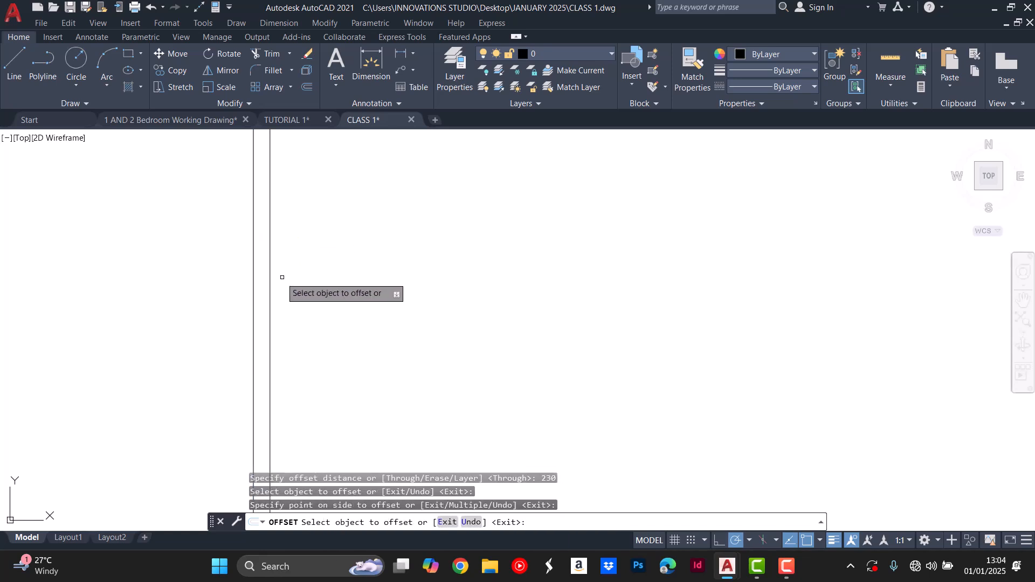
Undo the last offset of the vertical line.
left_click(270, 275)
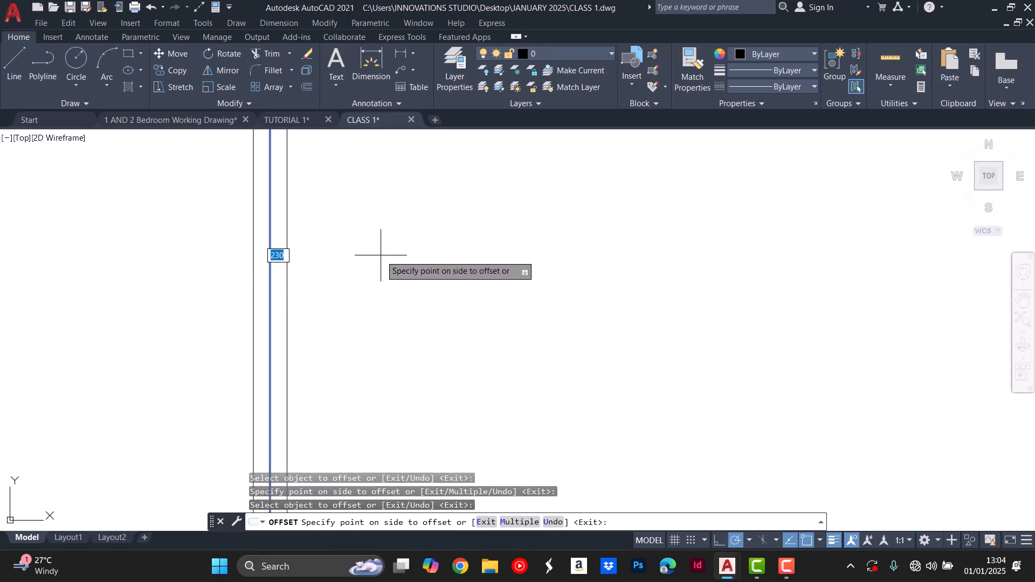
key("Escape")
key("Escape")
key("ctrl+z")
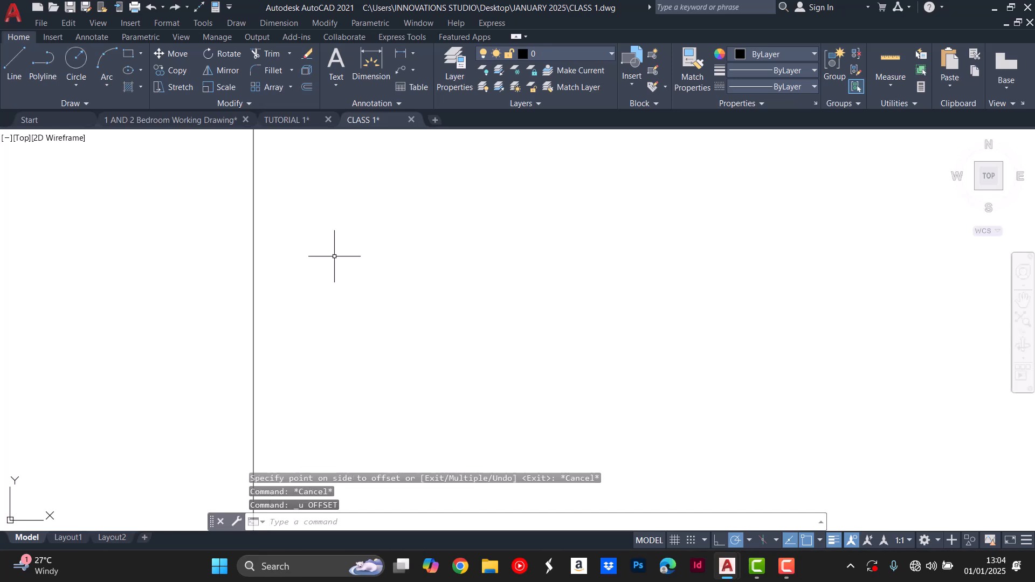
Offset the single vertical line by 230 to its right for the left wall's thickness.
left_click(307, 87)
key("BackSpace")
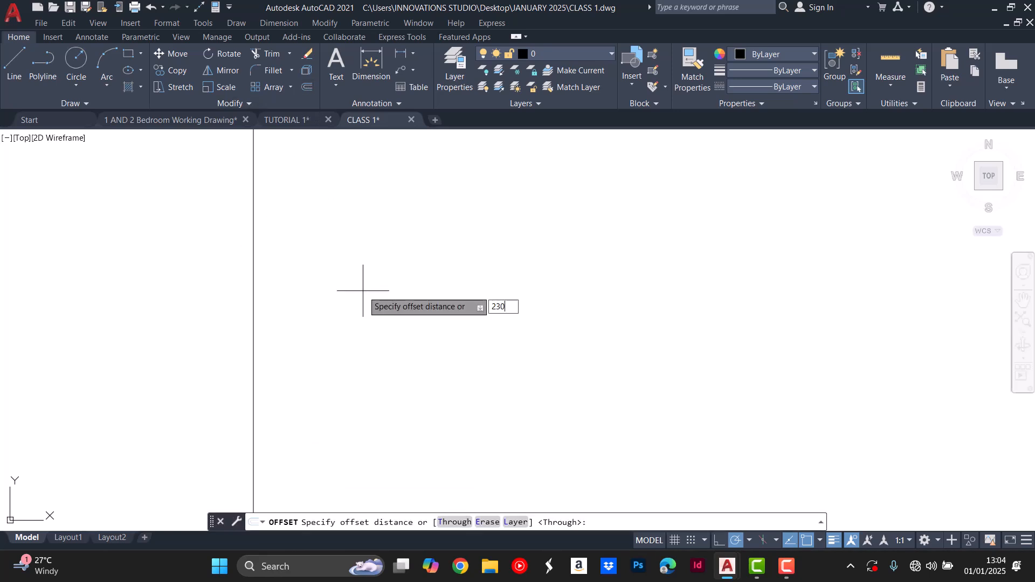
key("Return")
left_click(253, 300)
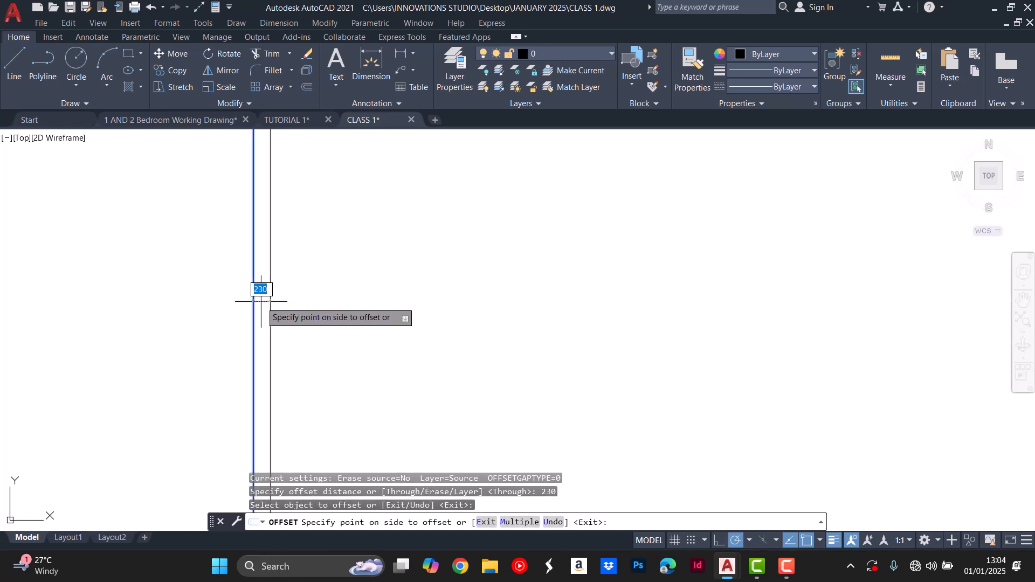
left_click(263, 300)
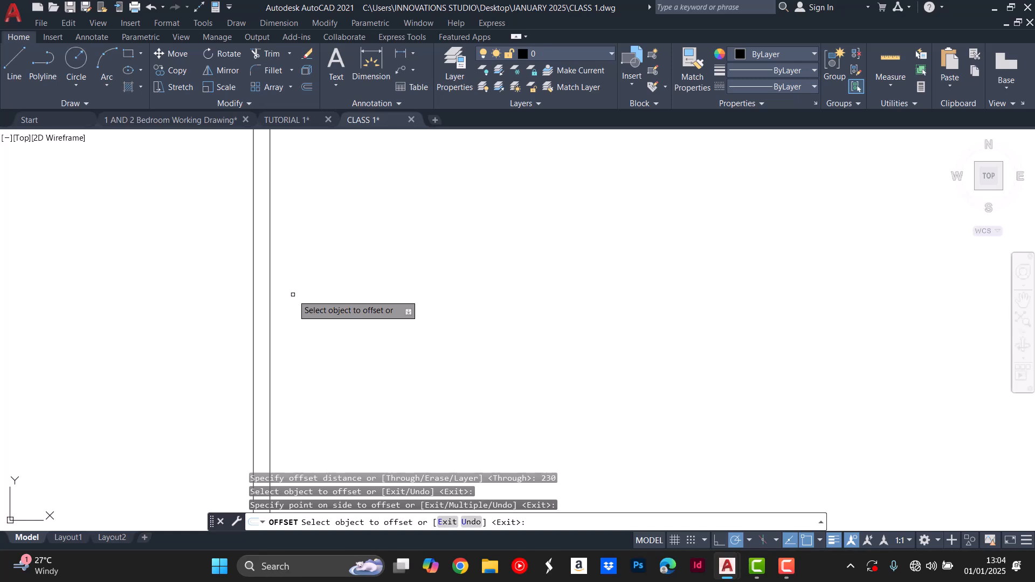
Offset the left wall's inner line by 1200 to the right for the toilet's inner width.
left_click(270, 269)
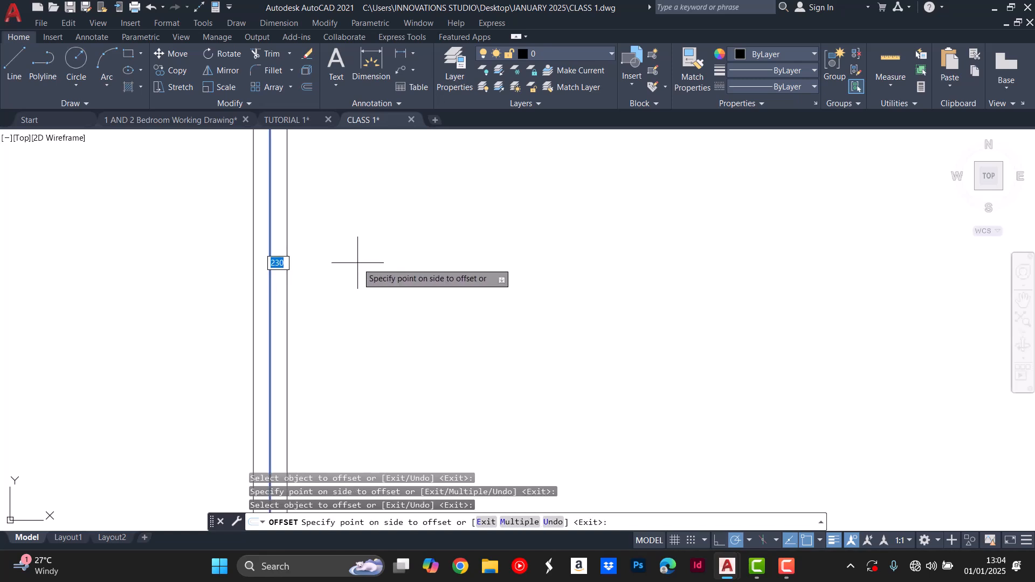
scroll(357, 263, "down", 3)
scroll(86, 312, "up", 5)
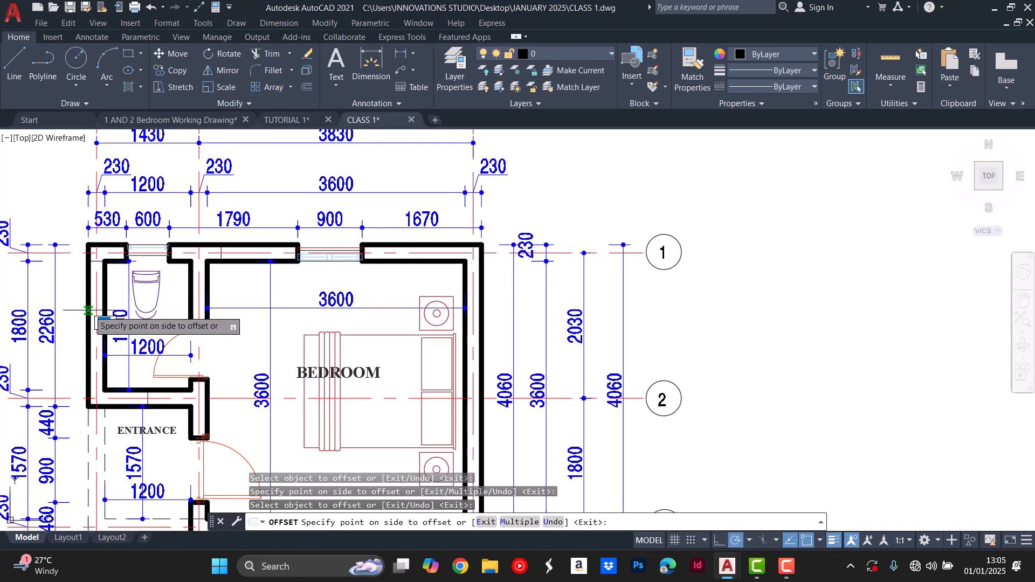
scroll(86, 313, "down", 5)
scroll(324, 297, "up", 3)
scroll(161, 238, "up", 5)
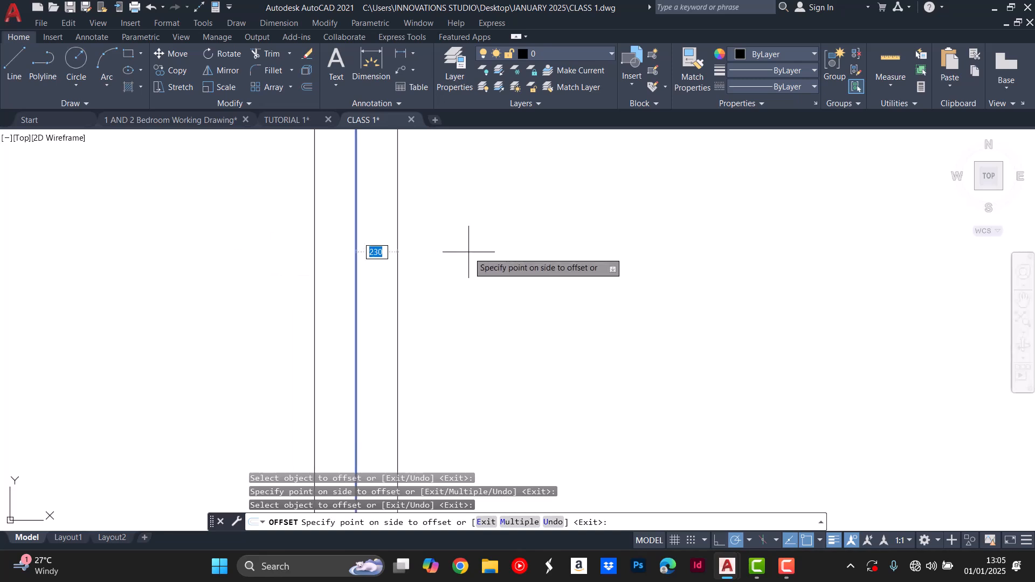
type("200")
key("Return")
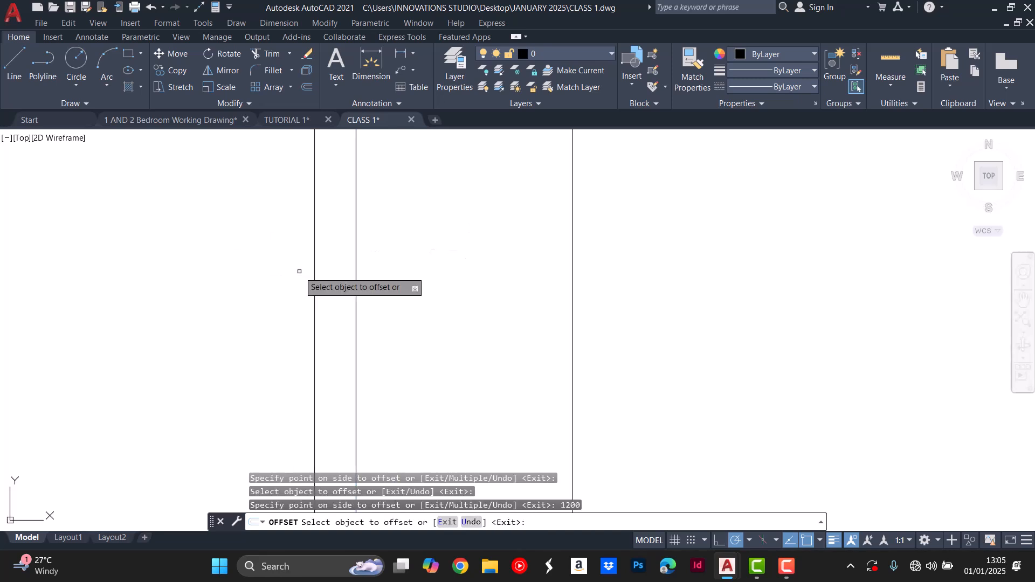
Offset the new vertical line by 230 to its right to form the partition wall's thickness.
scroll(228, 284, "down", 3)
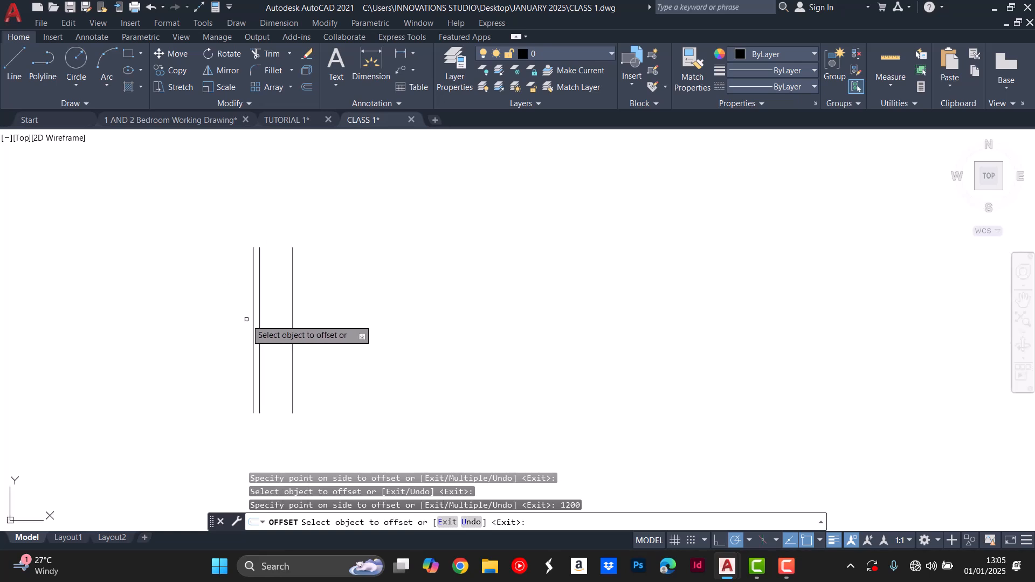
left_click(291, 296)
scroll(292, 279, "up", 5)
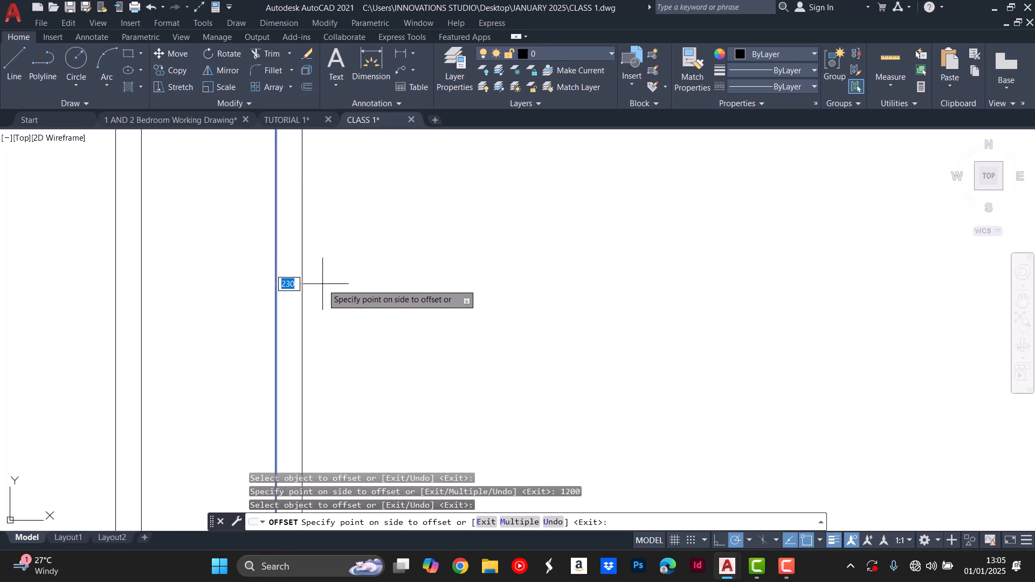
left_click(323, 284)
Offset the partition wall's right-hand line by 3600 to the right for the bedroom's inner width.
scroll(316, 315, "down", 5)
scroll(31, 334, "up", 6)
scroll(114, 309, "down", 4)
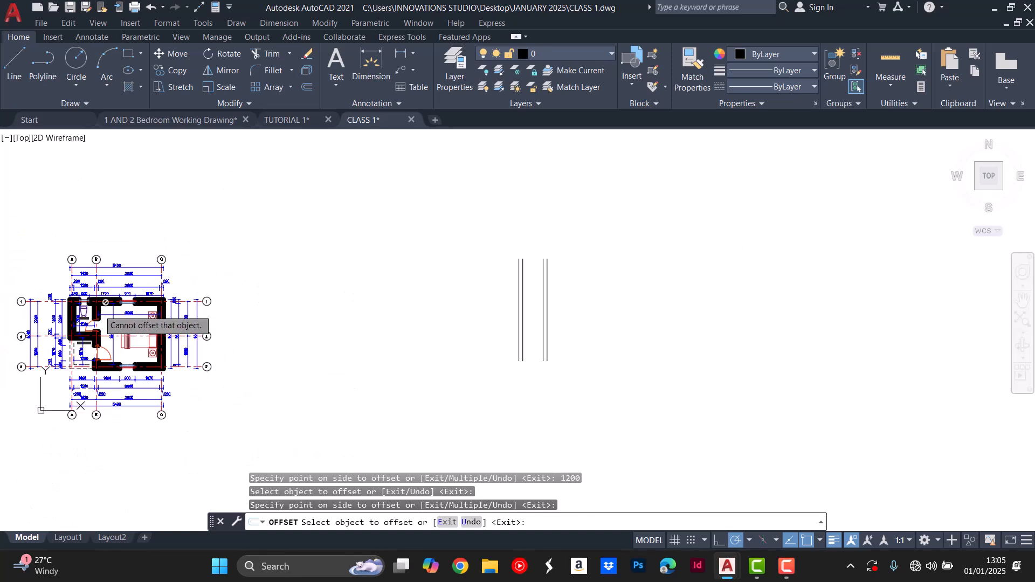
scroll(81, 322, "up", 6)
scroll(92, 323, "down", 4)
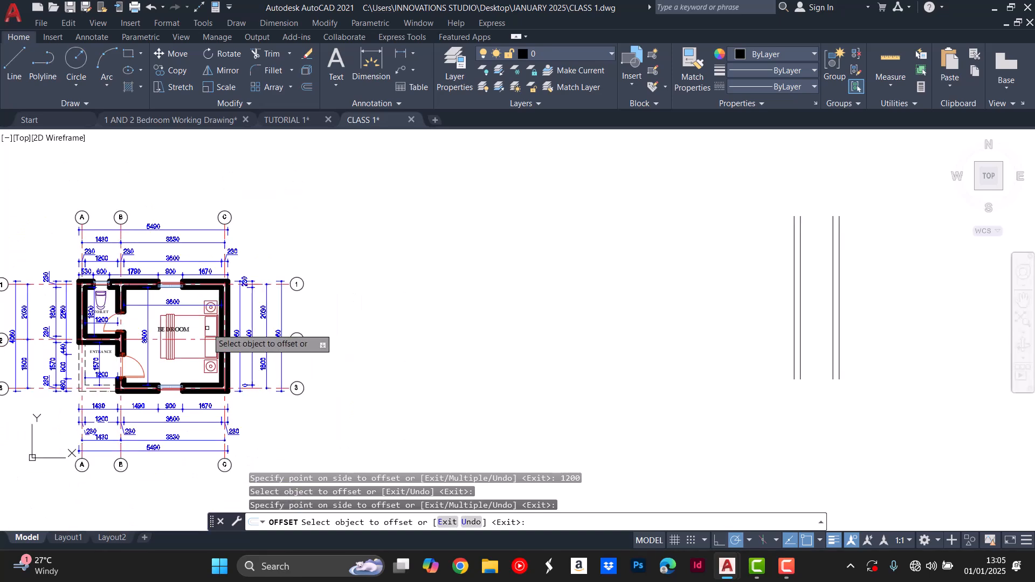
scroll(194, 312, "down", 6)
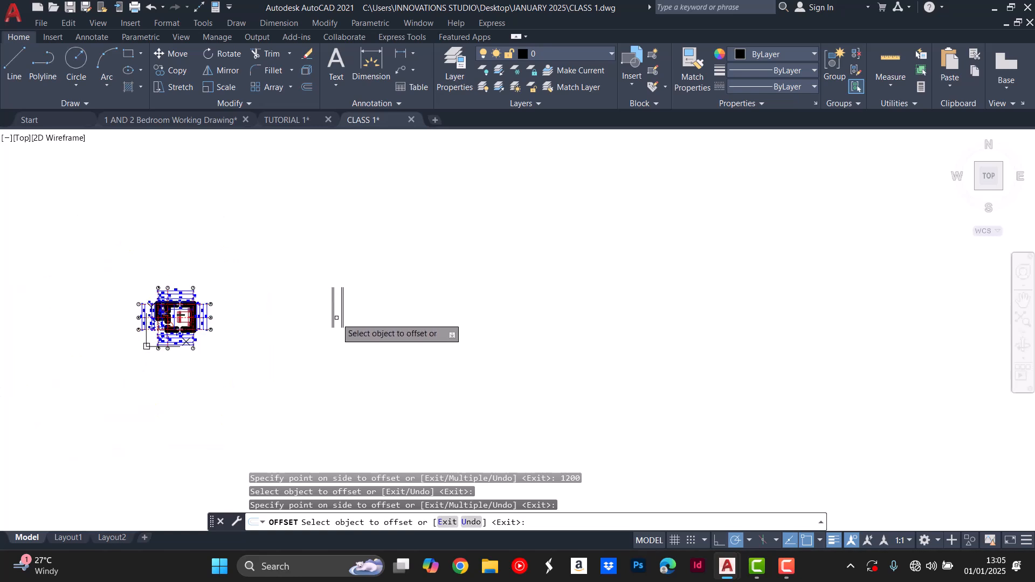
scroll(339, 314, "up", 8)
left_click(336, 305)
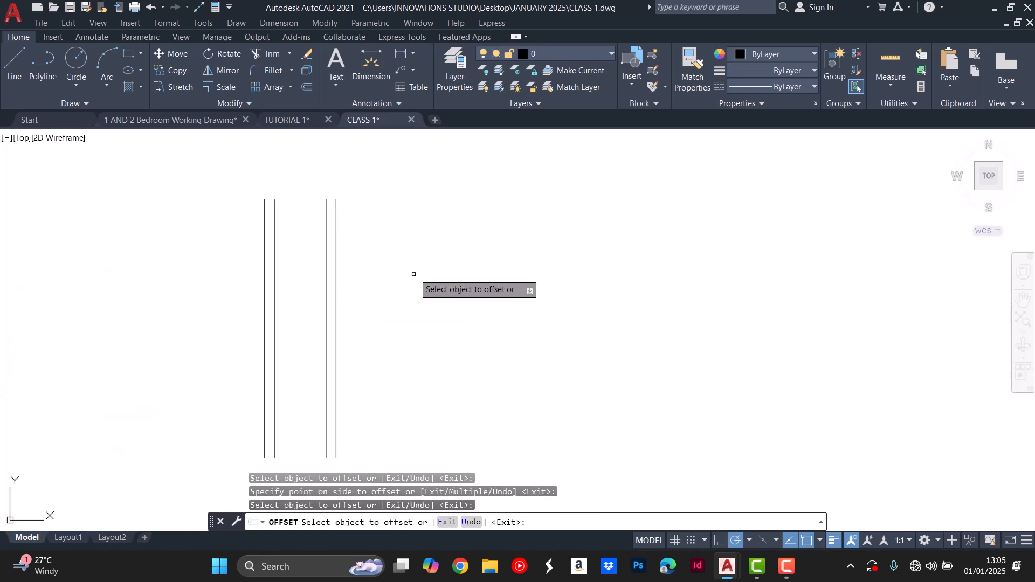
left_click(337, 308)
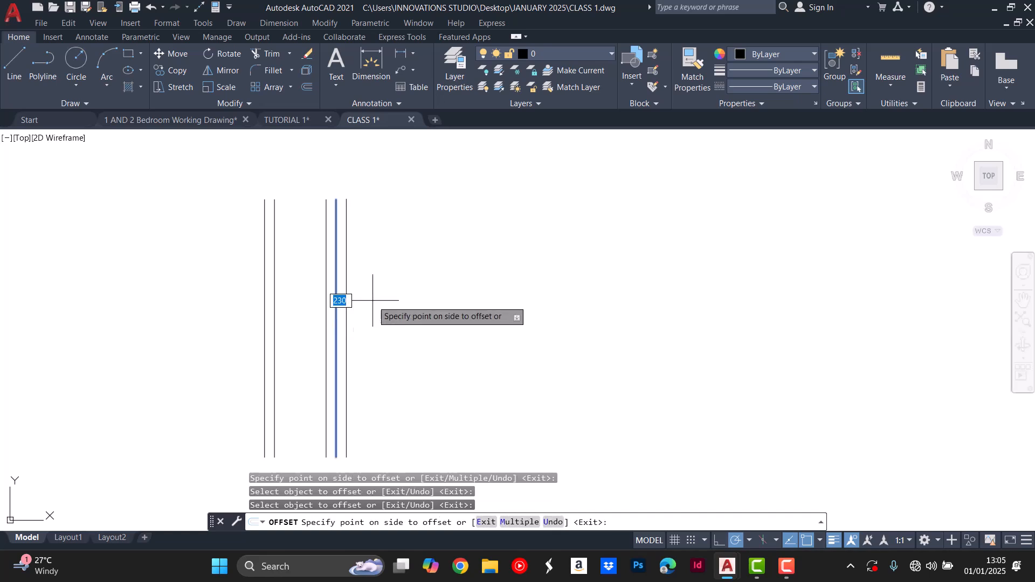
type("3600")
key("Return")
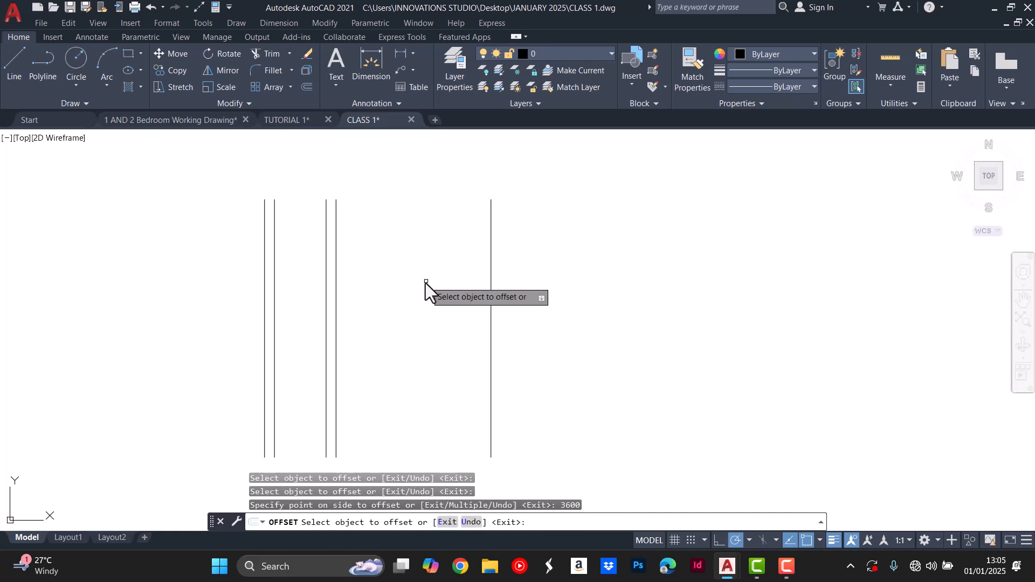
Offset the bedroom's far vertical line by 230 to its right to form the right wall's thickness.
left_click(491, 251)
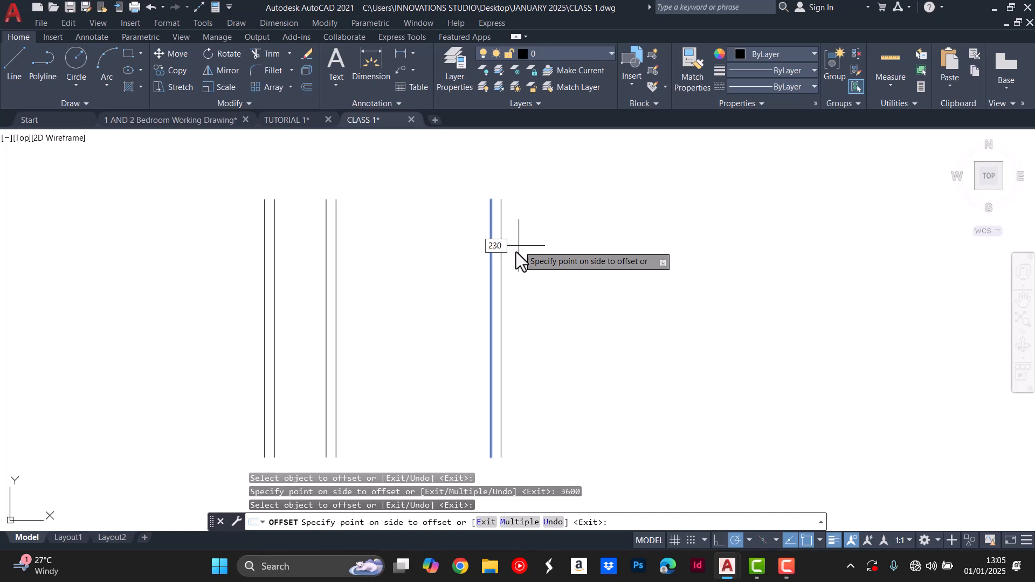
key("Return")
key("Escape")
key("Escape")
key("Escape")
key("Escape")
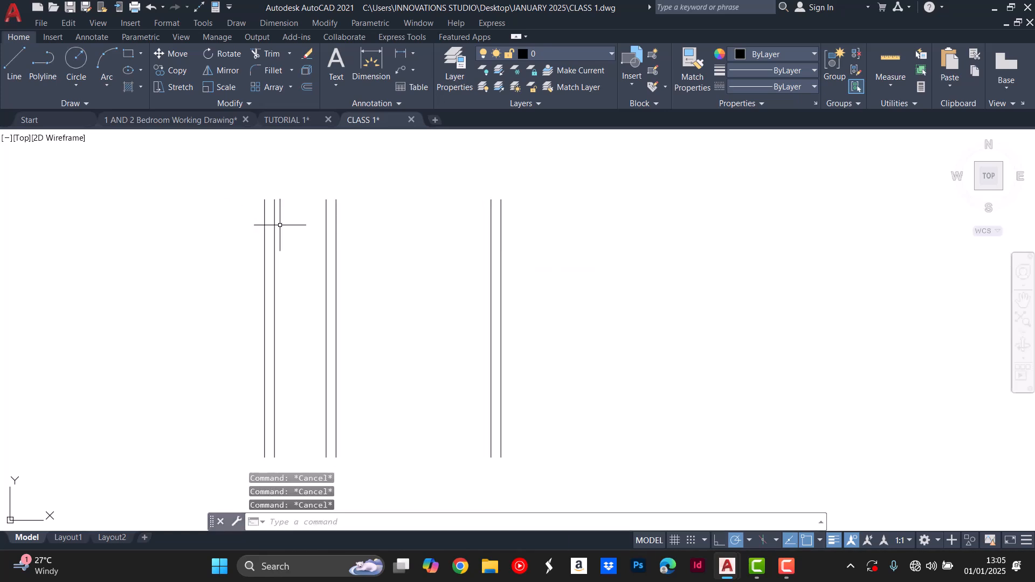
Draw a horizontal line across all the vertical wall lines, just below their upper ends and overhanging both sides.
left_click(14, 64)
left_click(247, 215)
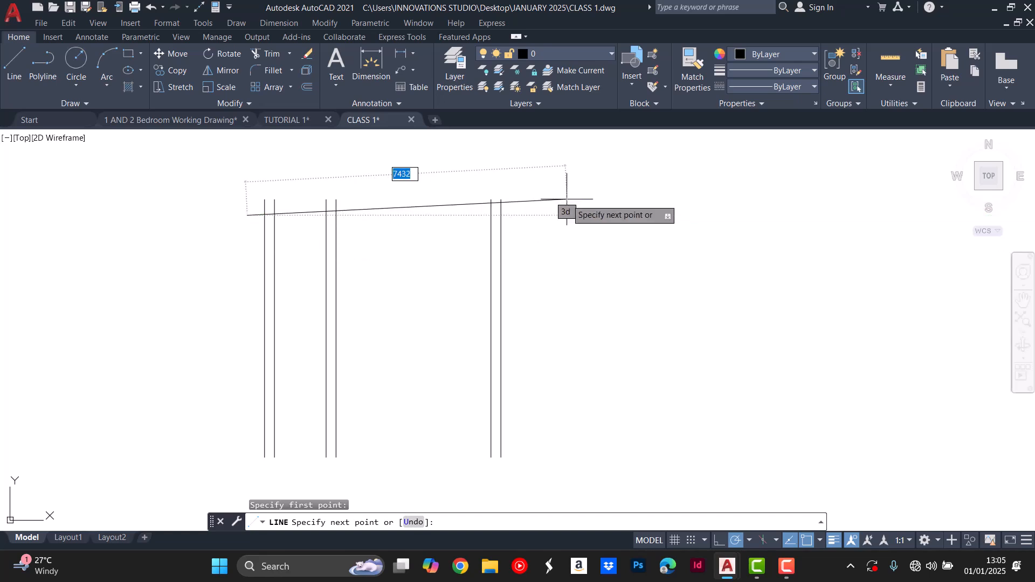
left_click(544, 215)
key("Escape")
key("Escape")
key("Escape")
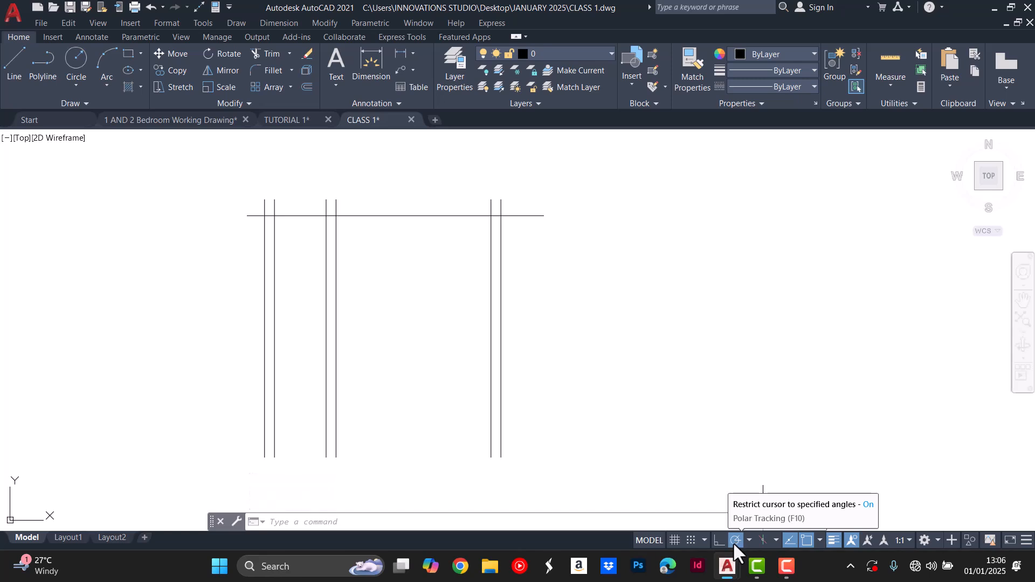
Turn polar tracking off and try drawing a line in the empty space beside the walls without it.
left_click(14, 62)
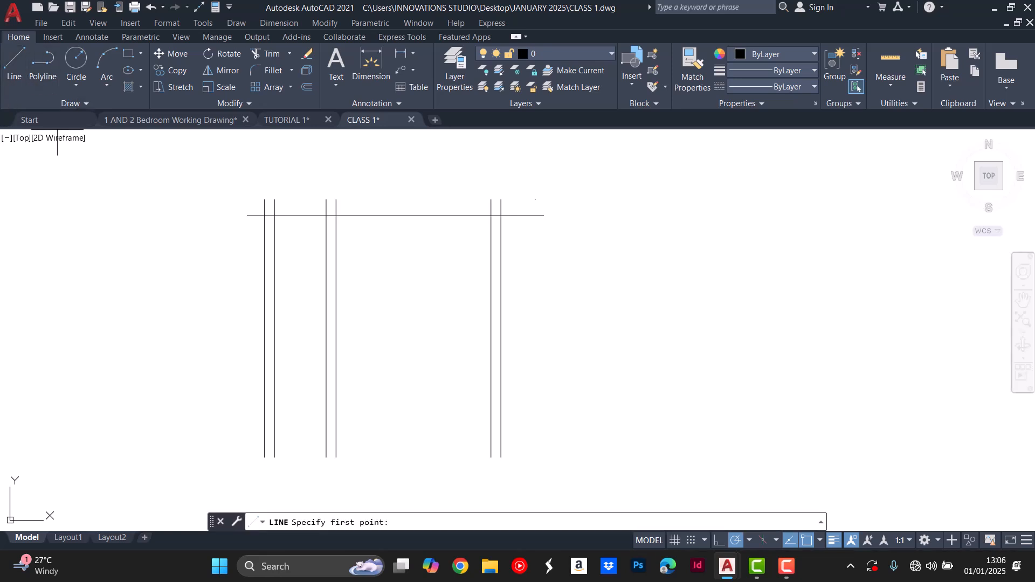
left_click(677, 216)
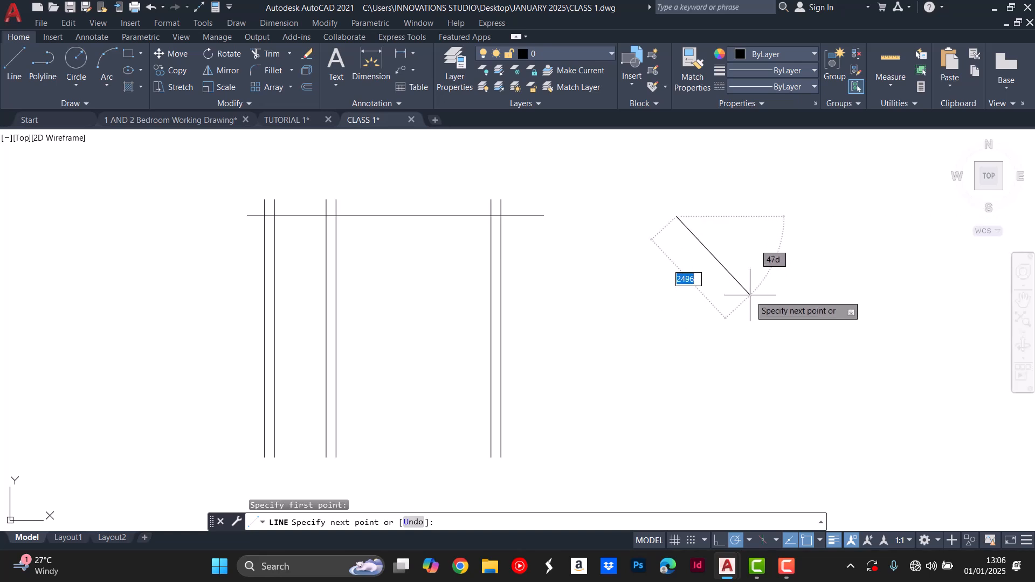
key("Escape")
left_click(737, 540)
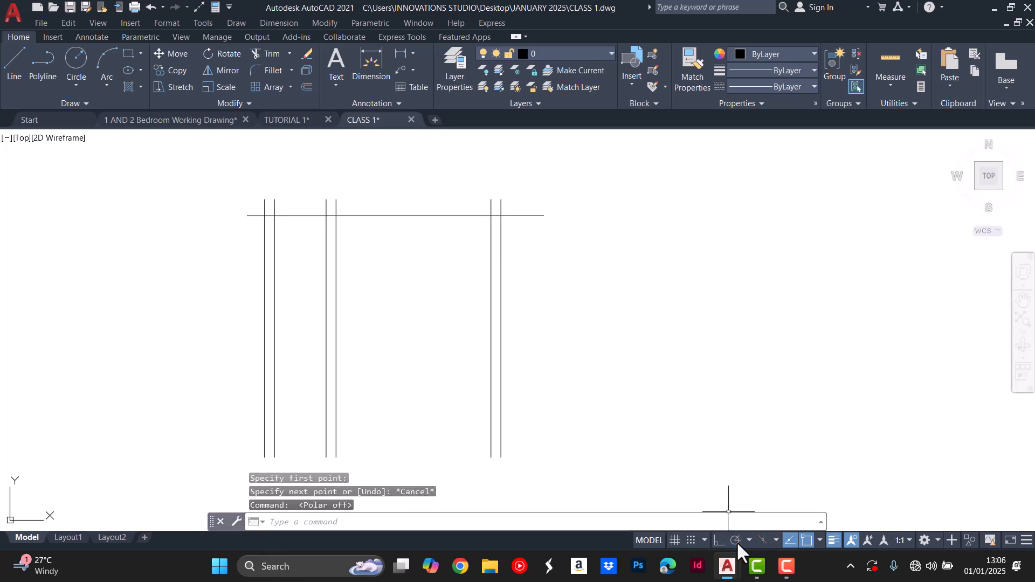
left_click(14, 59)
left_click(567, 166)
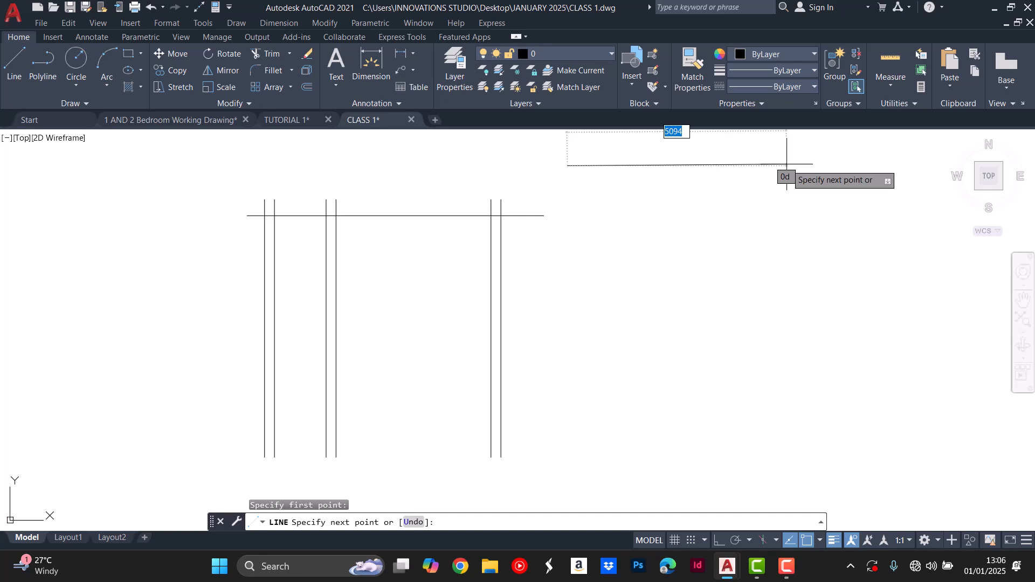
key("Escape")
key("Escape")
key("Escape")
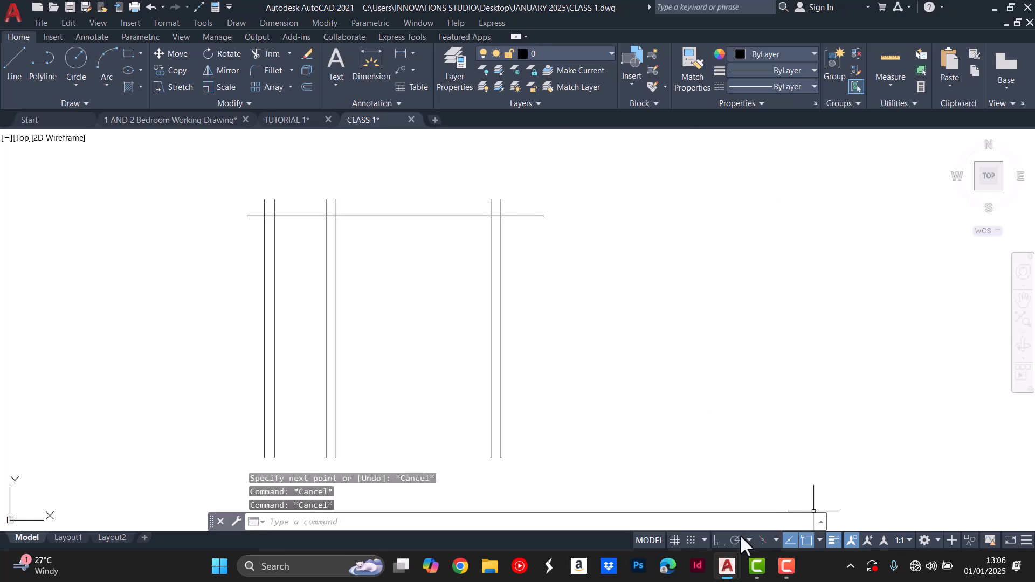
Turn polar tracking back on and try a horizontal line in the empty space beside the walls.
left_click(736, 539)
left_click(14, 67)
left_click(600, 190)
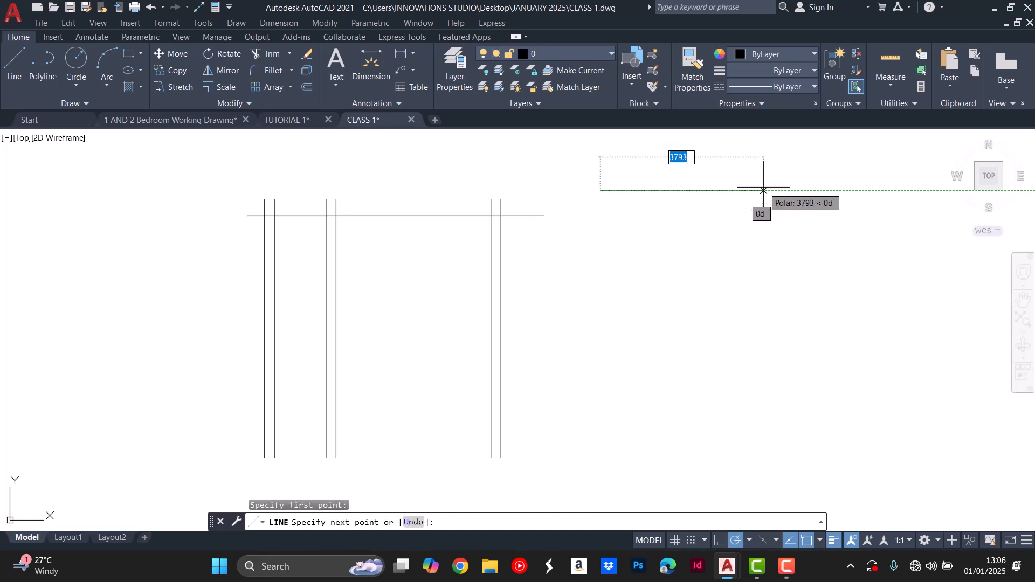
key("Escape")
key("Escape")
key("Escape")
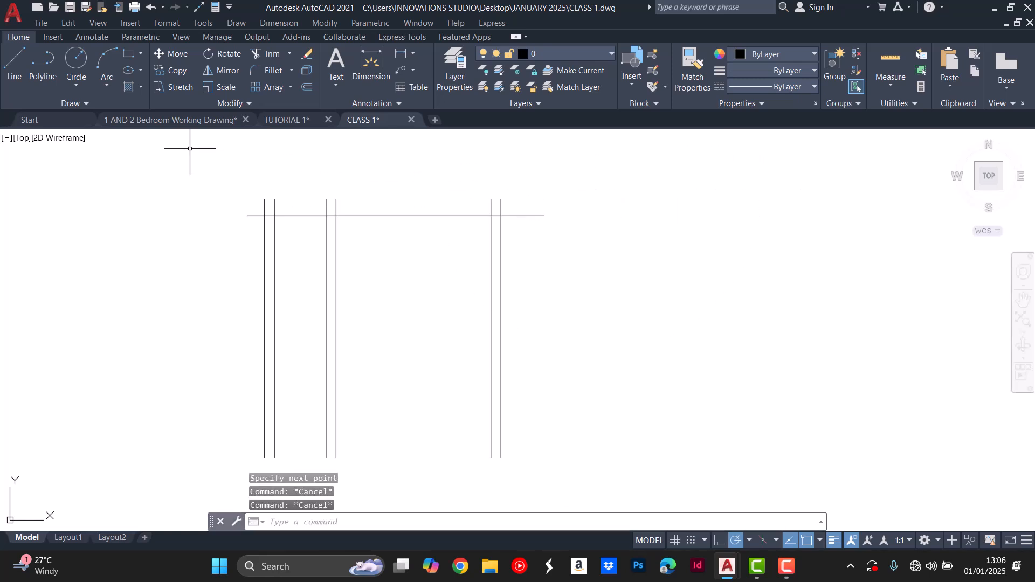
Offset the horizontal line by 230 downward to form the top wall's thickness.
left_click(307, 87)
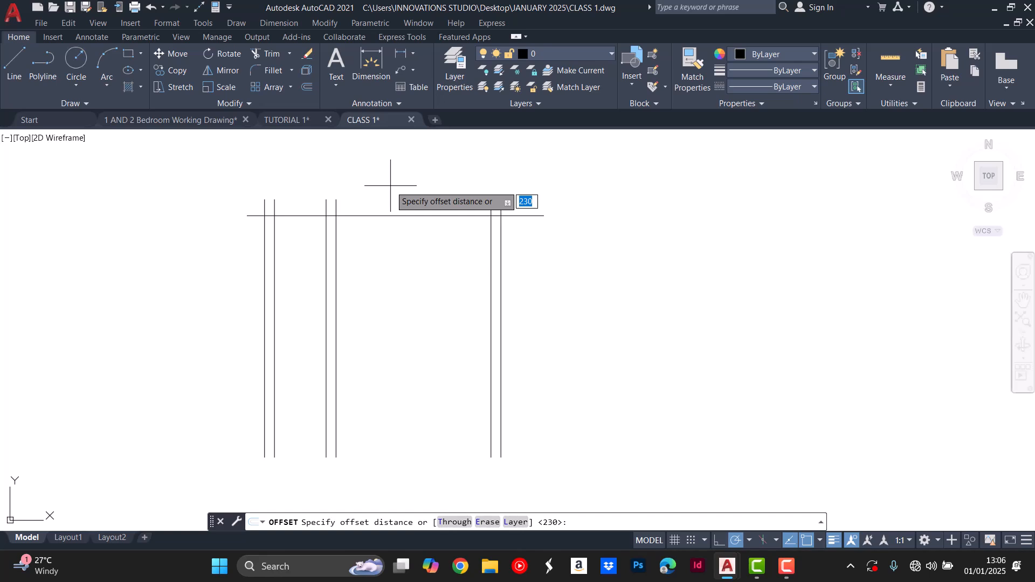
key("Return")
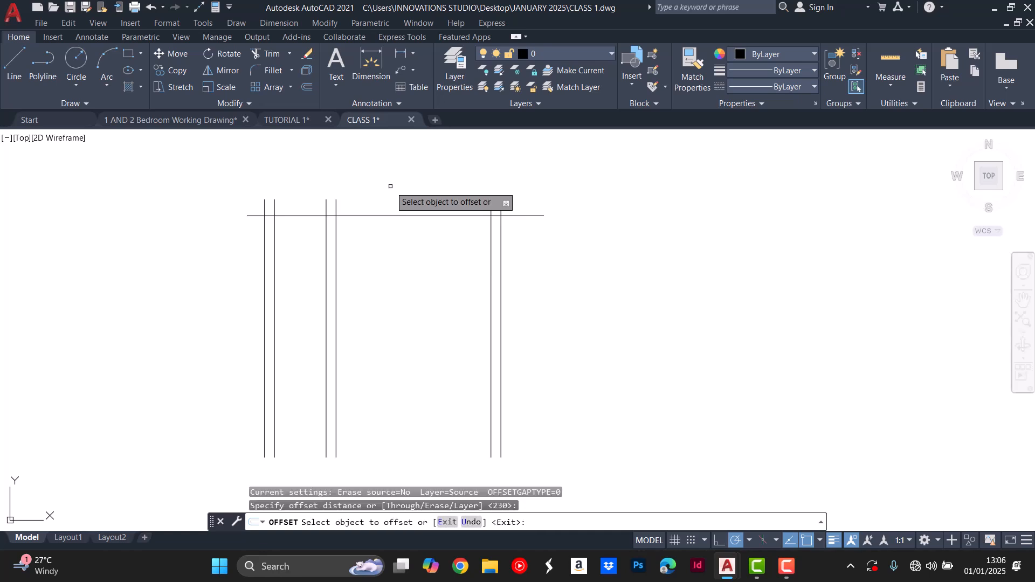
left_click(398, 216)
left_click(397, 227)
Offset the top wall's inner line 1800 downward, and offset the resulting line by 230 for the middle wall's thickness.
scroll(465, 257, "down", 8)
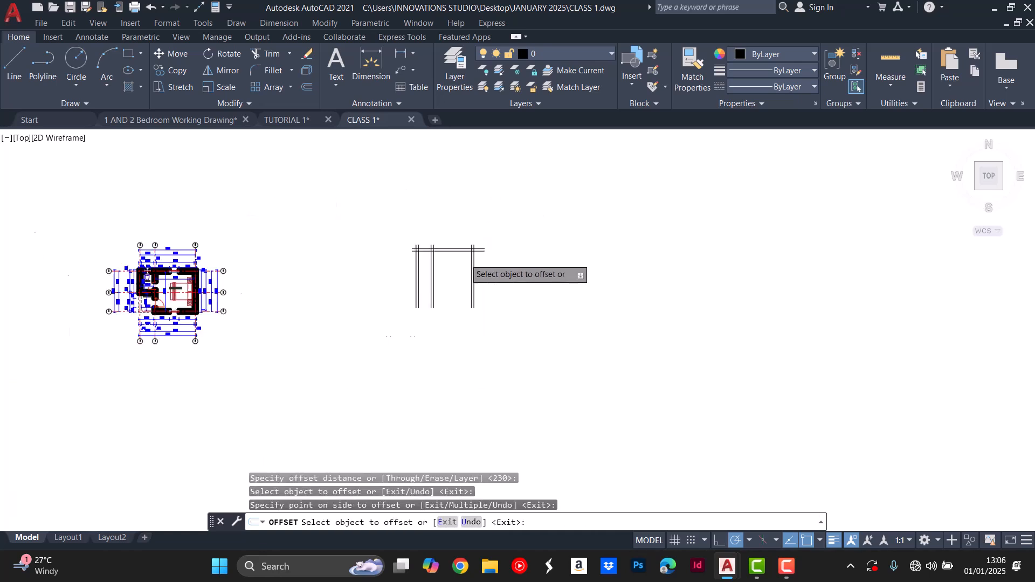
scroll(229, 266, "up", 8)
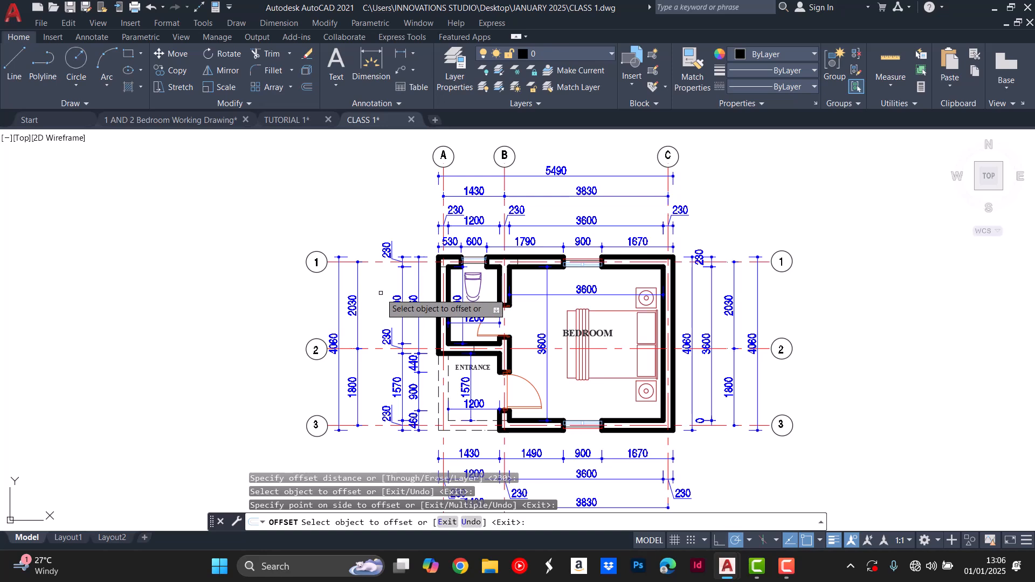
scroll(382, 293, "down", 4)
scroll(479, 328, "up", 4)
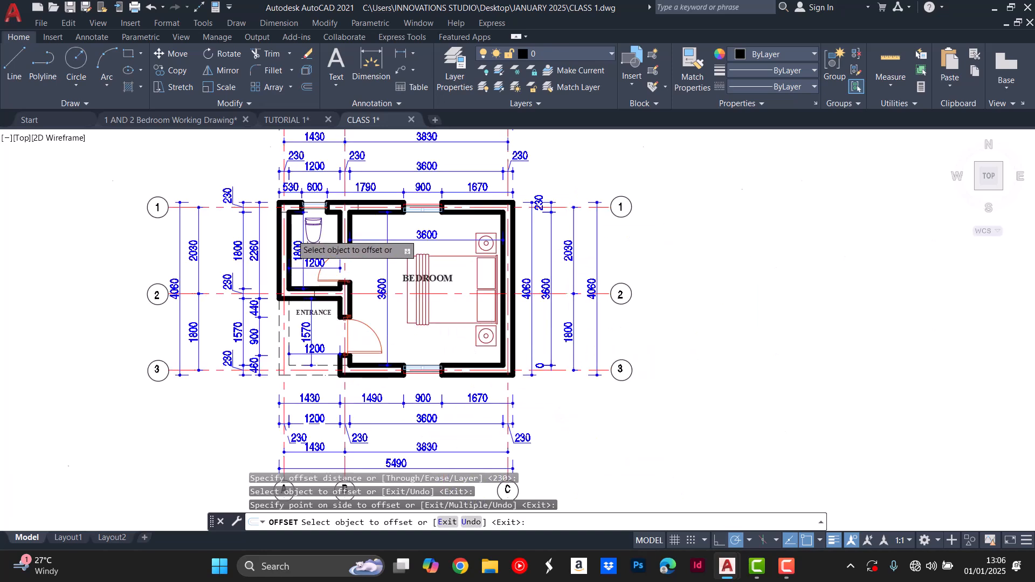
scroll(294, 235, "up", 4)
scroll(480, 222, "down", 6)
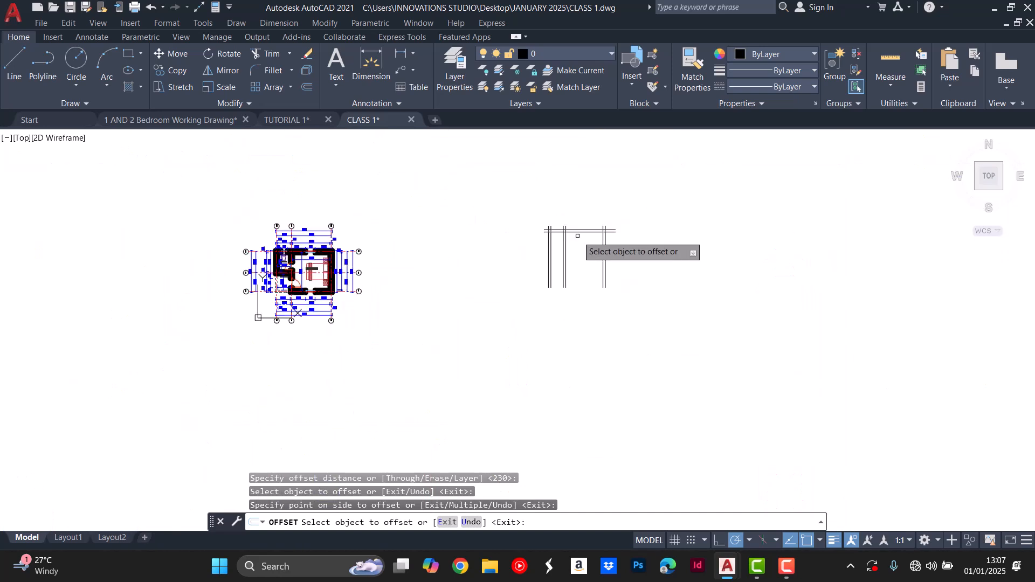
scroll(579, 229, "up", 5)
left_click(579, 218)
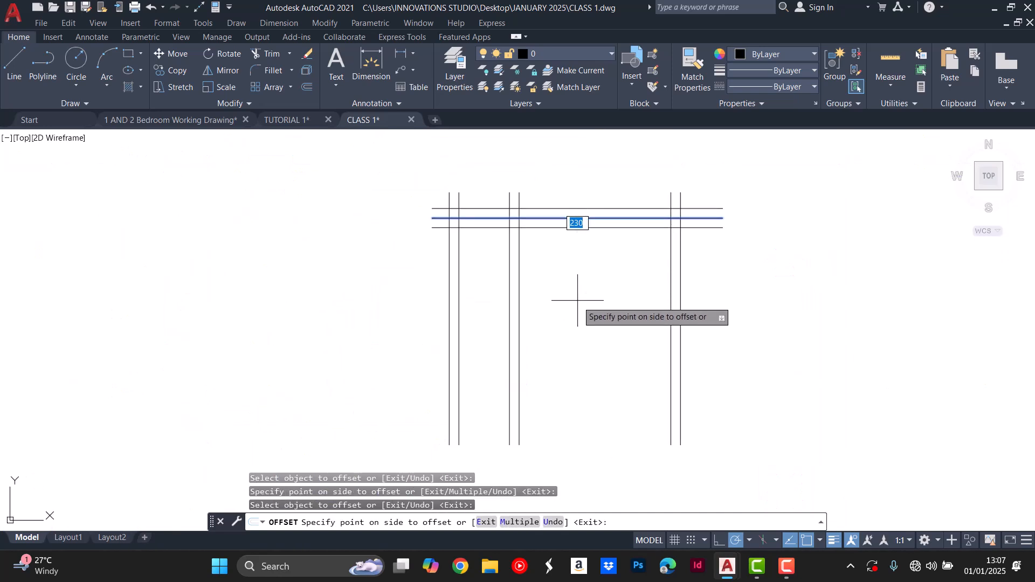
type("1800")
key("Return")
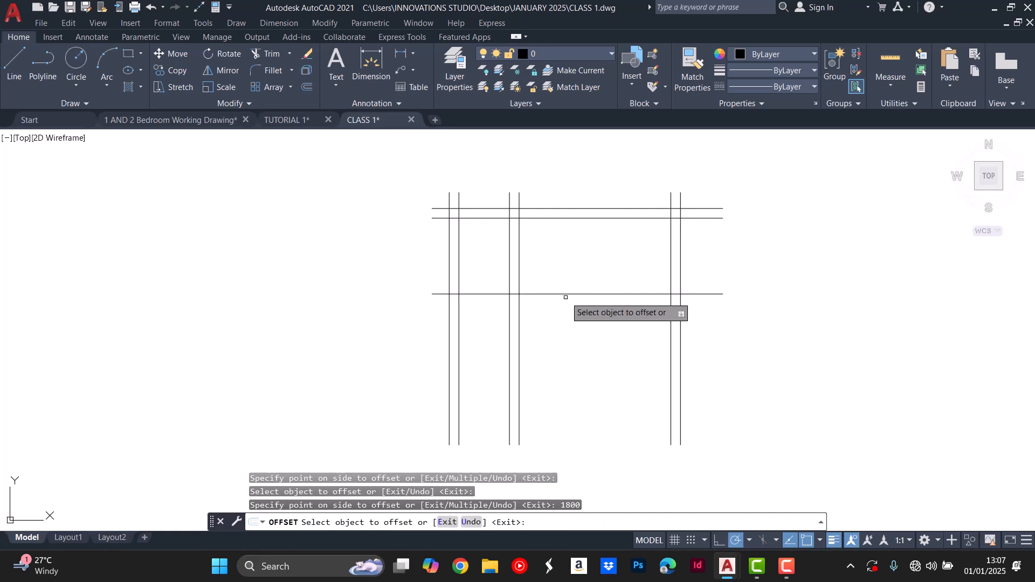
left_click(564, 294)
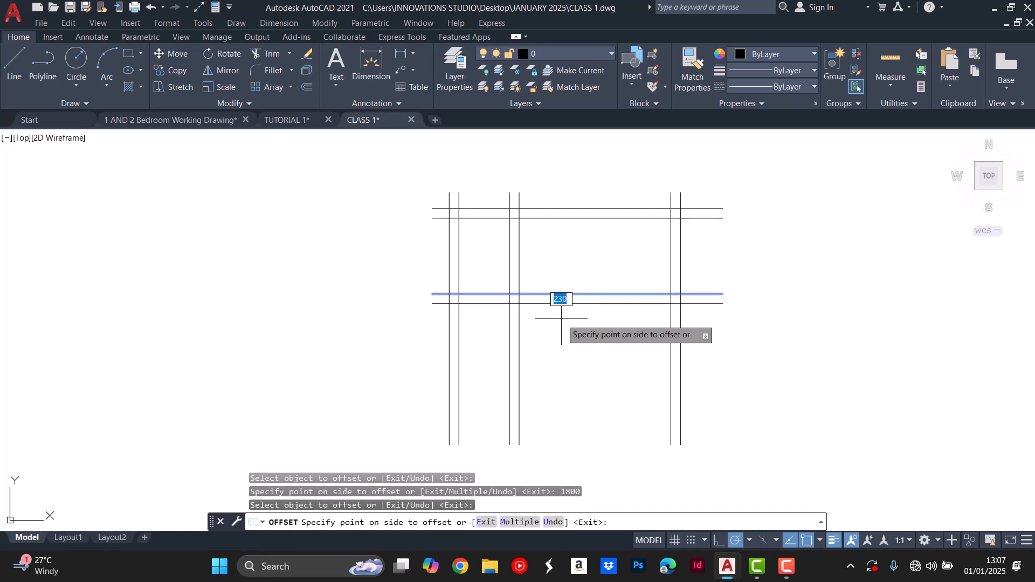
left_click(561, 319)
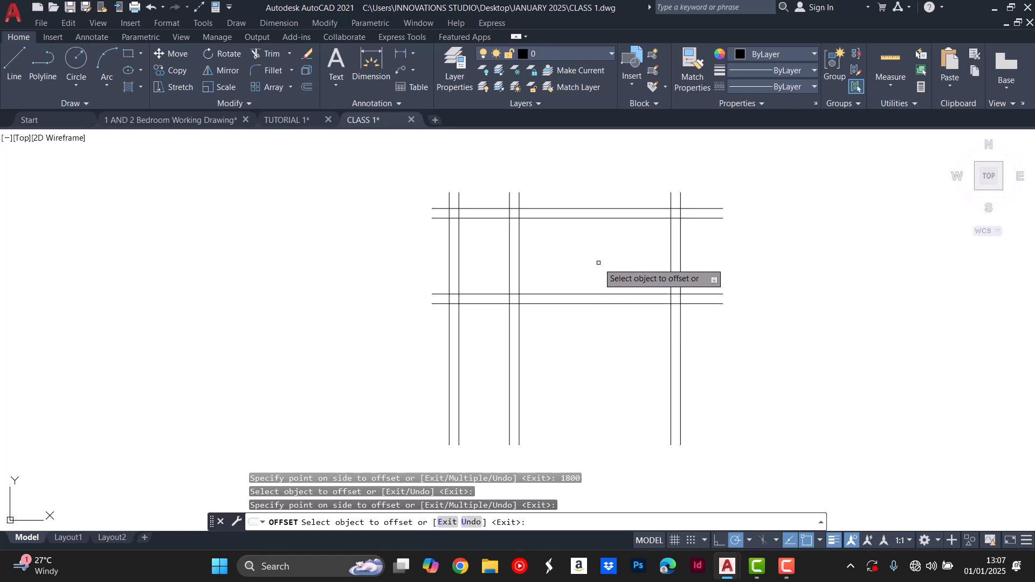
Offset the top wall's inner line 3600 downward, and offset the resulting line by 230 for the bottom wall's thickness.
left_click(589, 219)
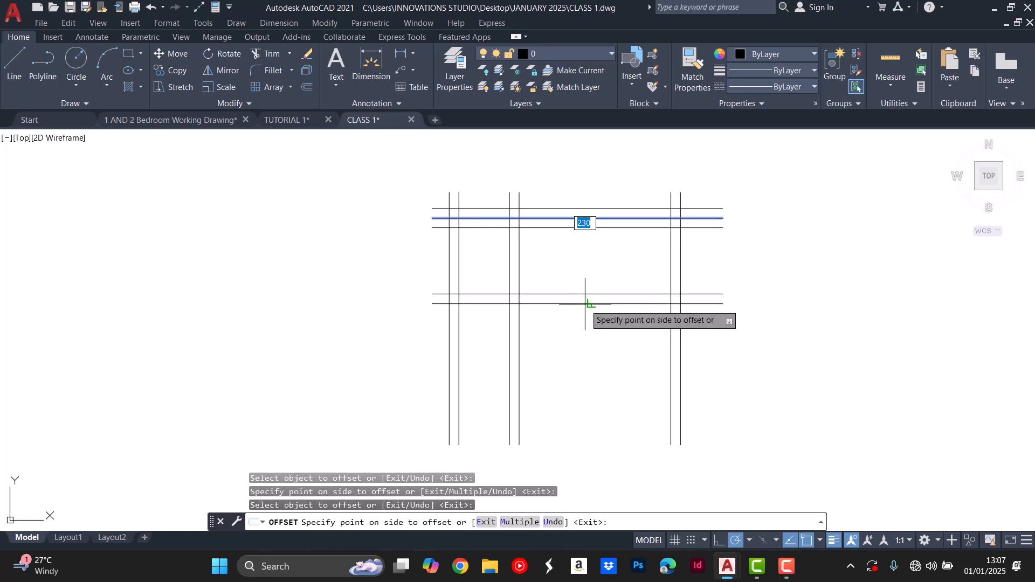
type("3600")
key("Return")
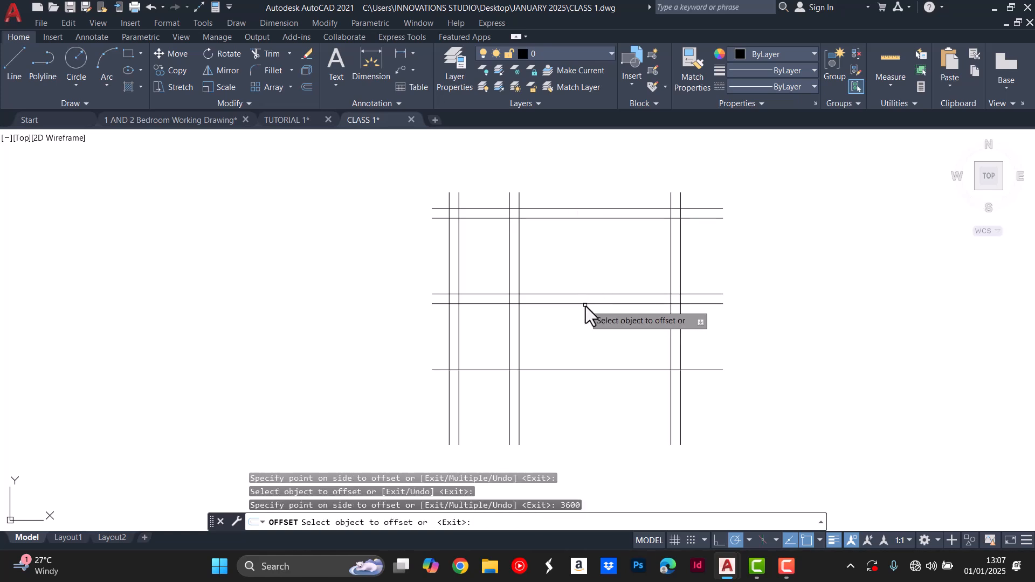
left_click(581, 369)
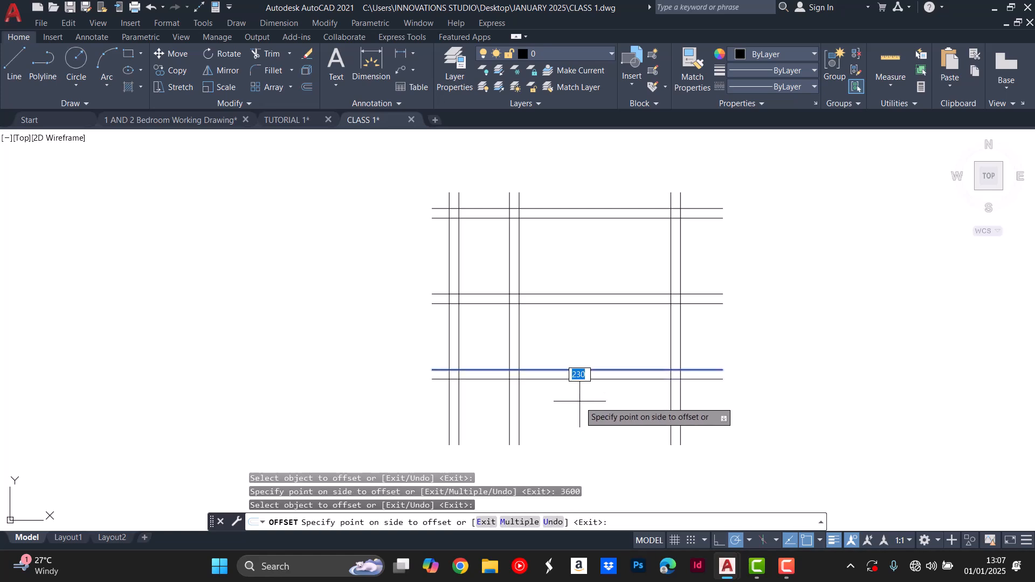
key("Return")
scroll(399, 322, "down", 2)
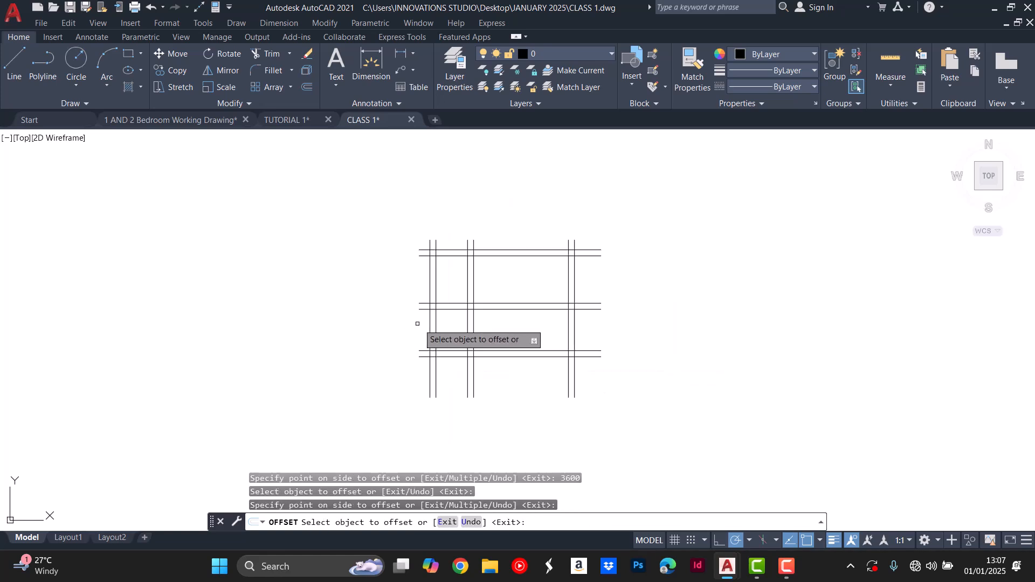
key("Escape")
key("Escape")
key("Escape")
key("Escape")
Trim the two middle horizontal wall lines so they end at the bedroom side of the inner vertical wall.
scroll(529, 306, "up", 4)
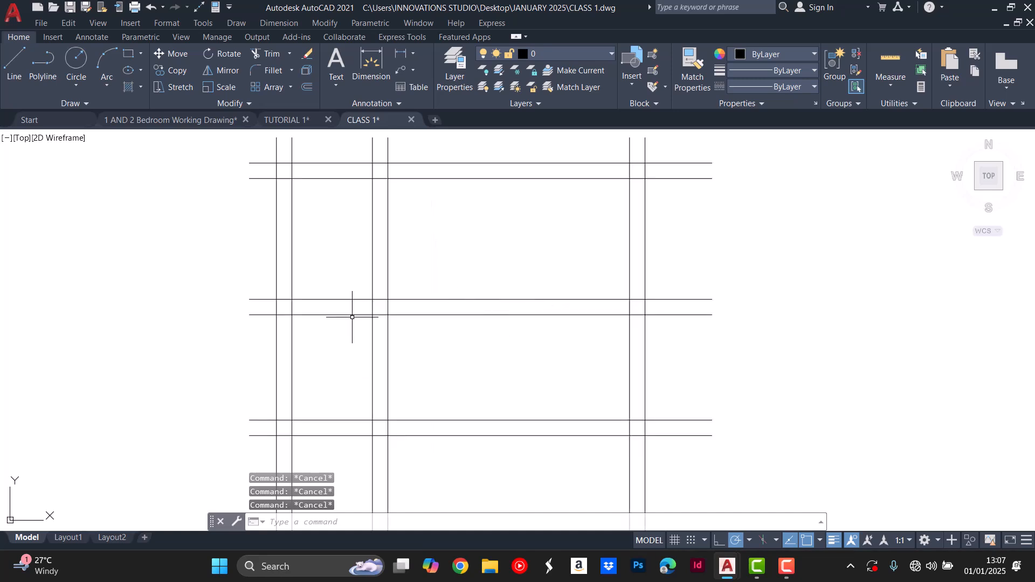
type("TR")
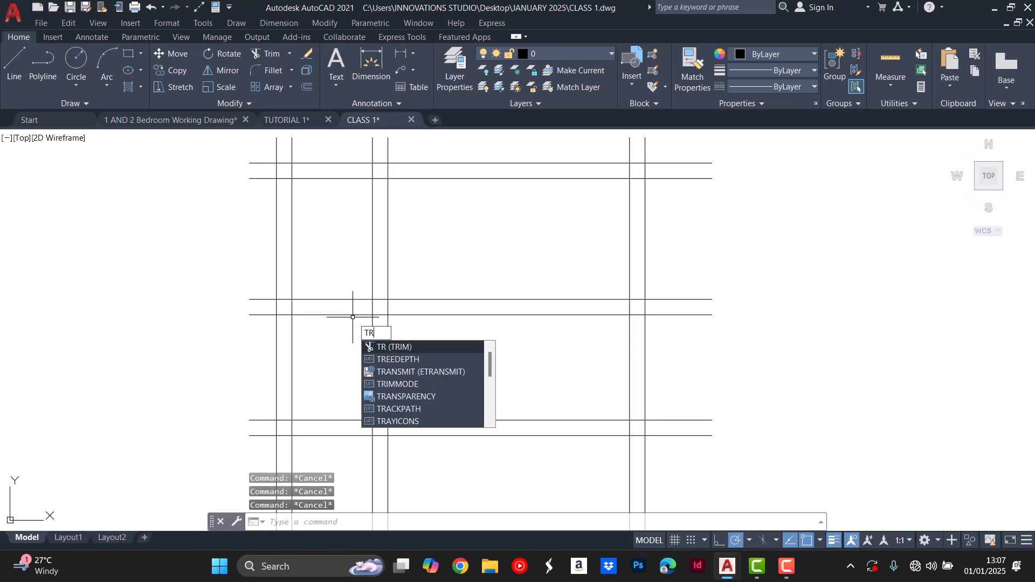
key("Escape")
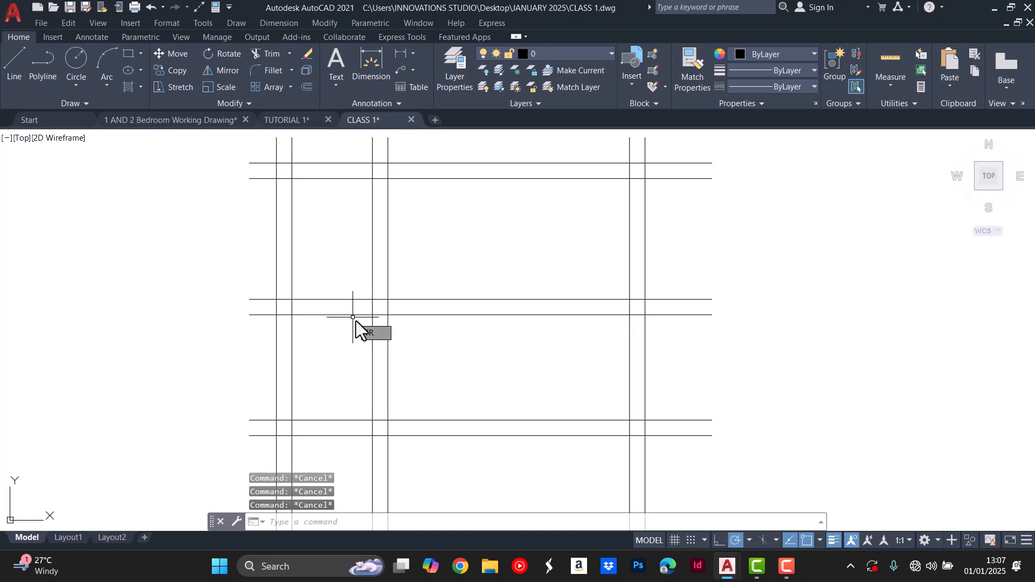
left_click(258, 52)
key("Escape")
left_click(266, 54)
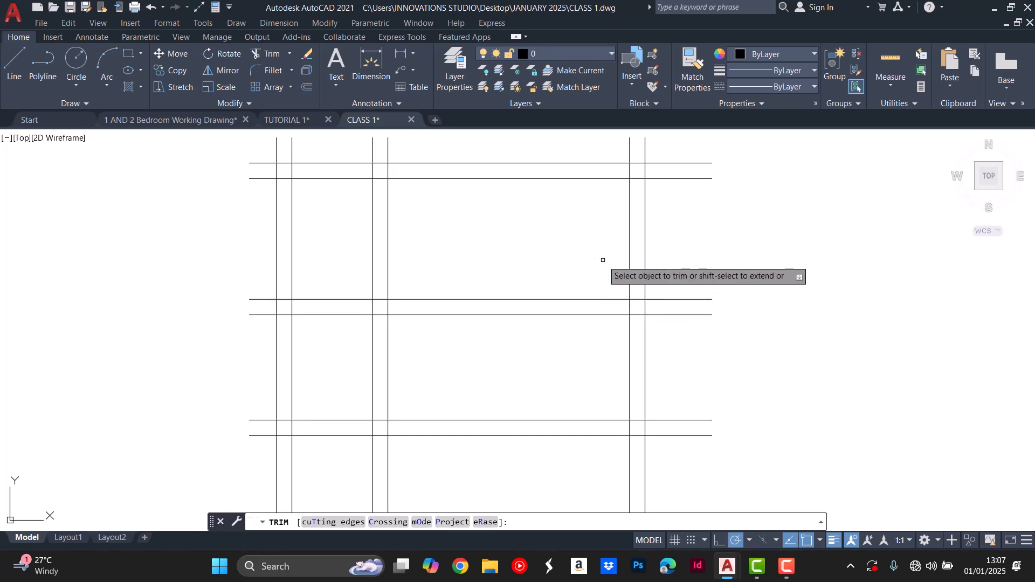
left_click_drag(661, 266, 677, 363)
scroll(619, 289, "up", 2)
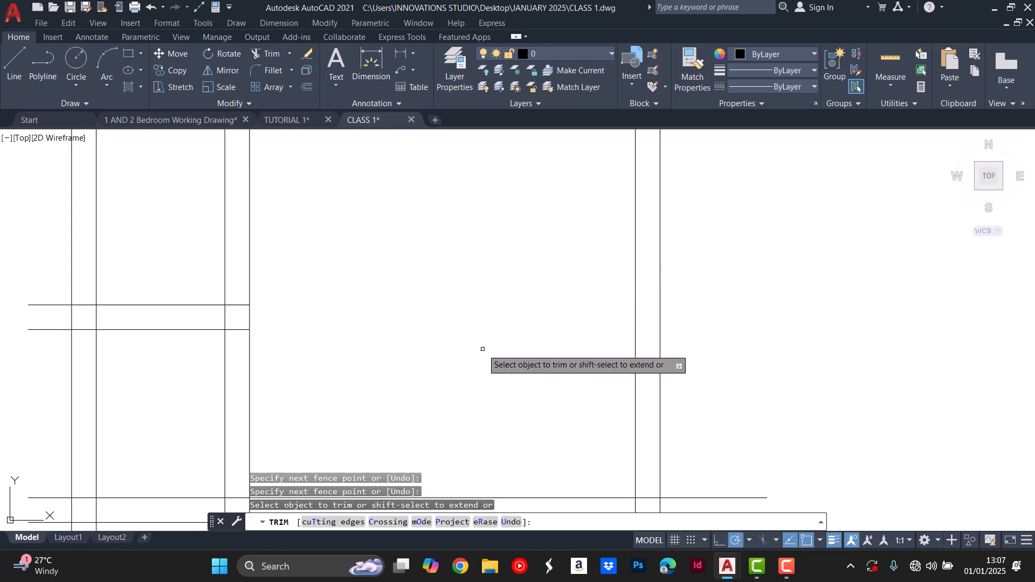
scroll(411, 333, "down", 2)
key("Escape")
key("Escape")
key("Escape")
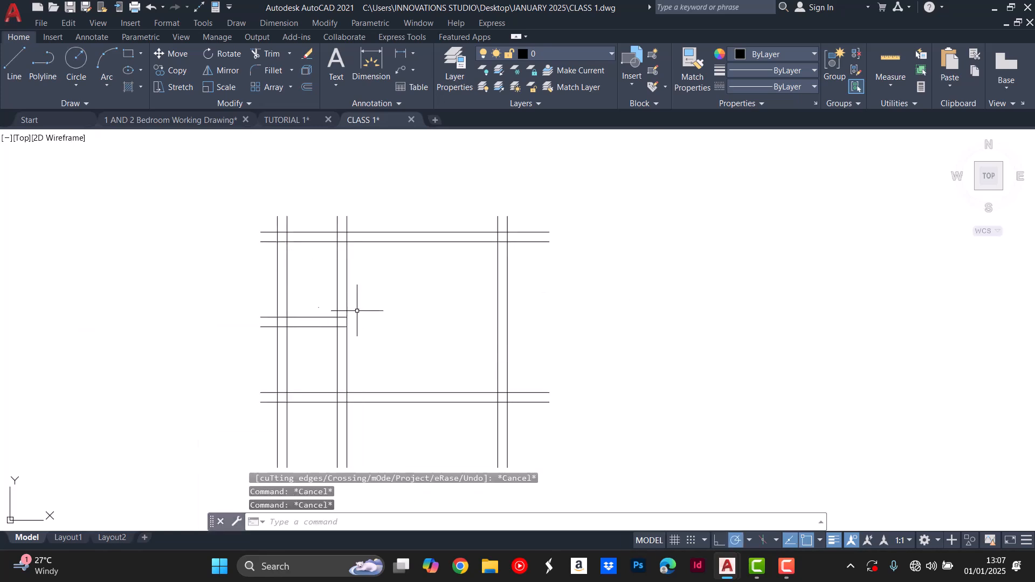
scroll(376, 323, "up", 2)
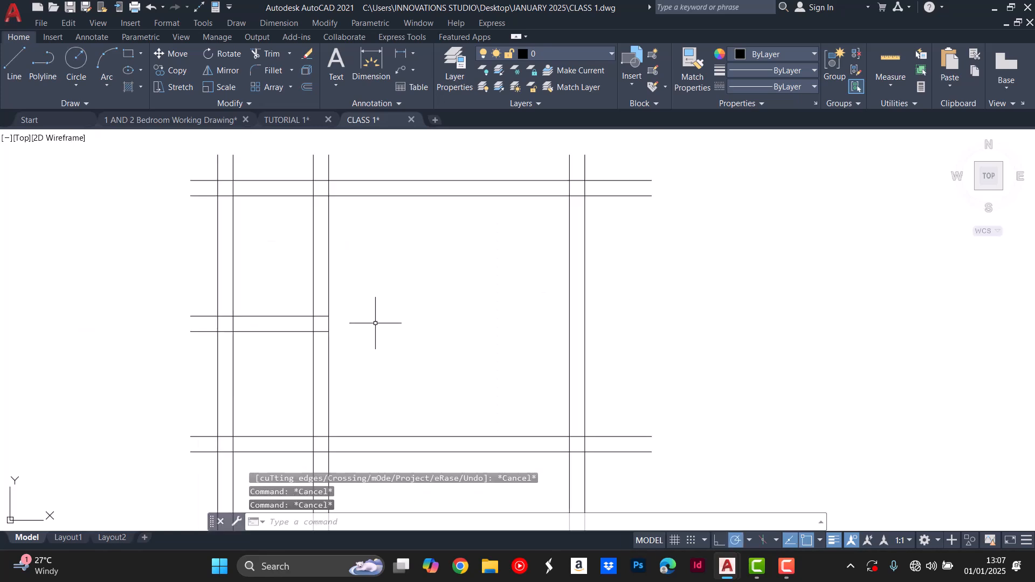
key("Escape")
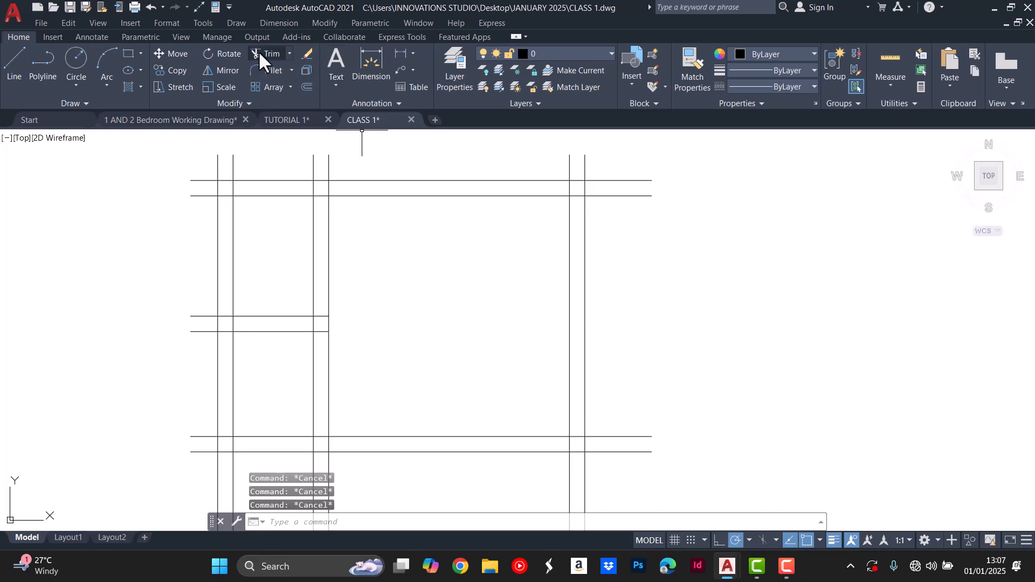
left_click(287, 54)
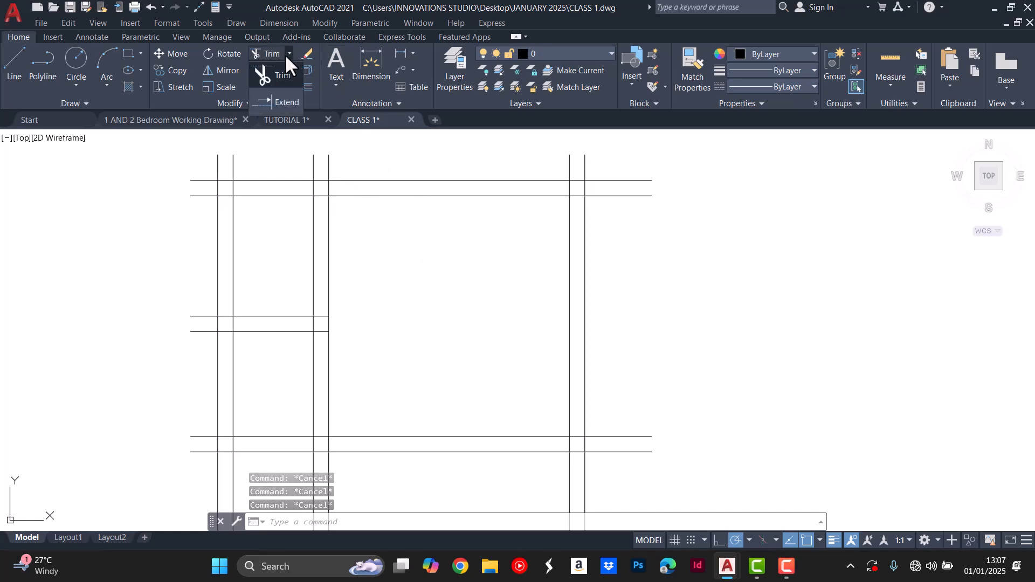
left_click(286, 104)
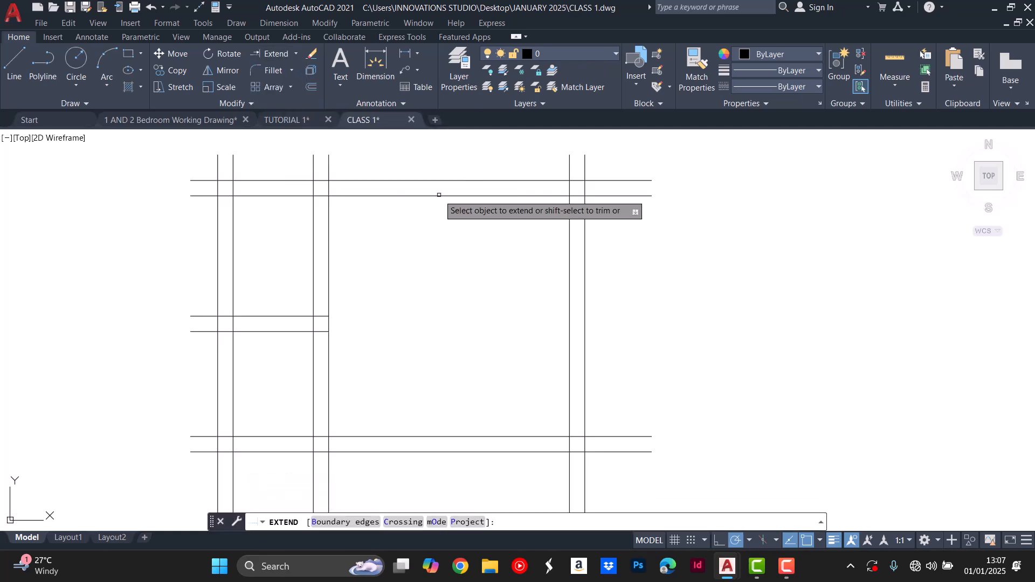
scroll(583, 185, "up", 2)
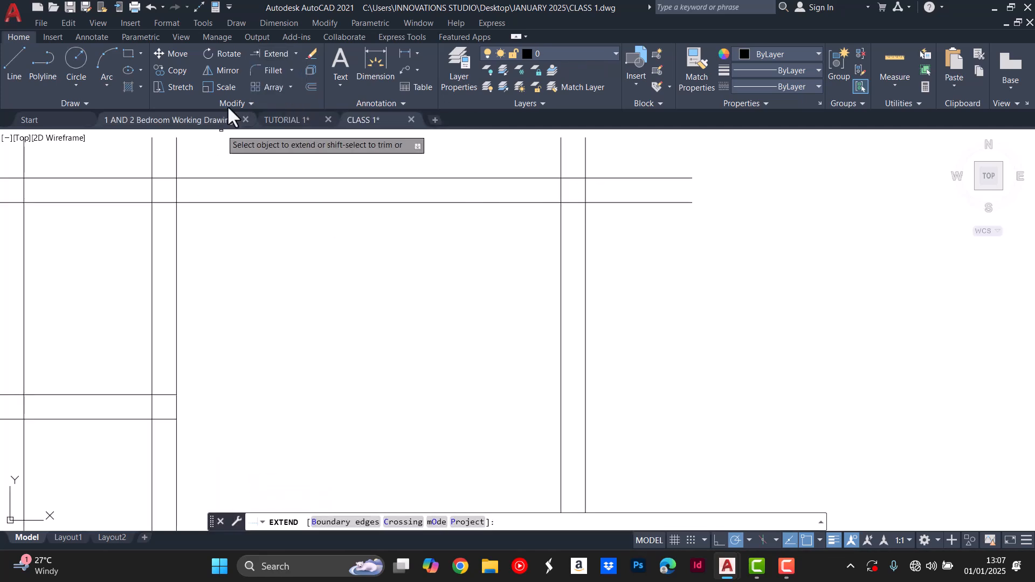
left_click(292, 54)
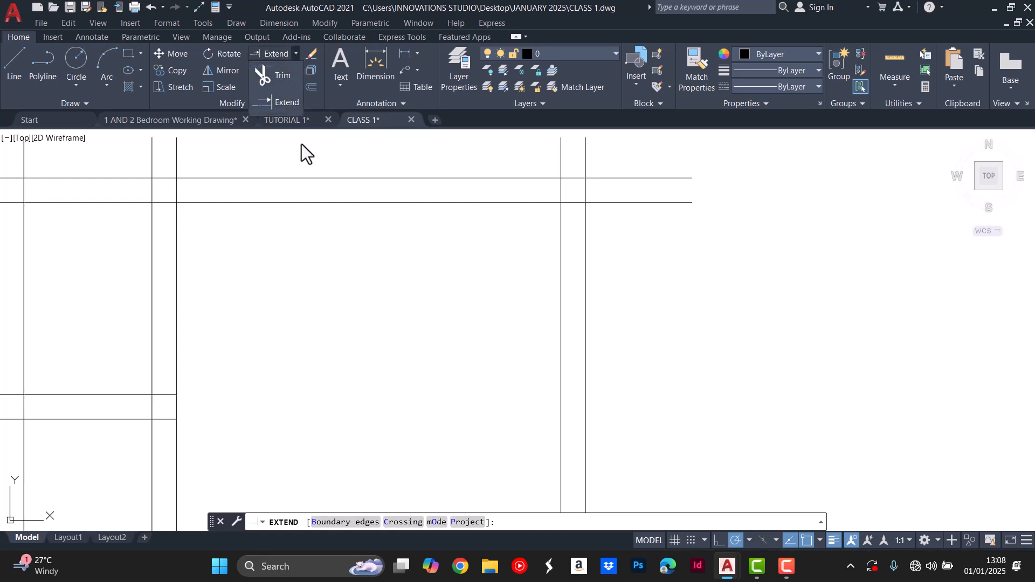
key("Escape")
key("Escape")
key("Escape")
Trim all wall line ends that overhang the outer rectangle of the plan on its four sides.
scroll(416, 284, "down", 5)
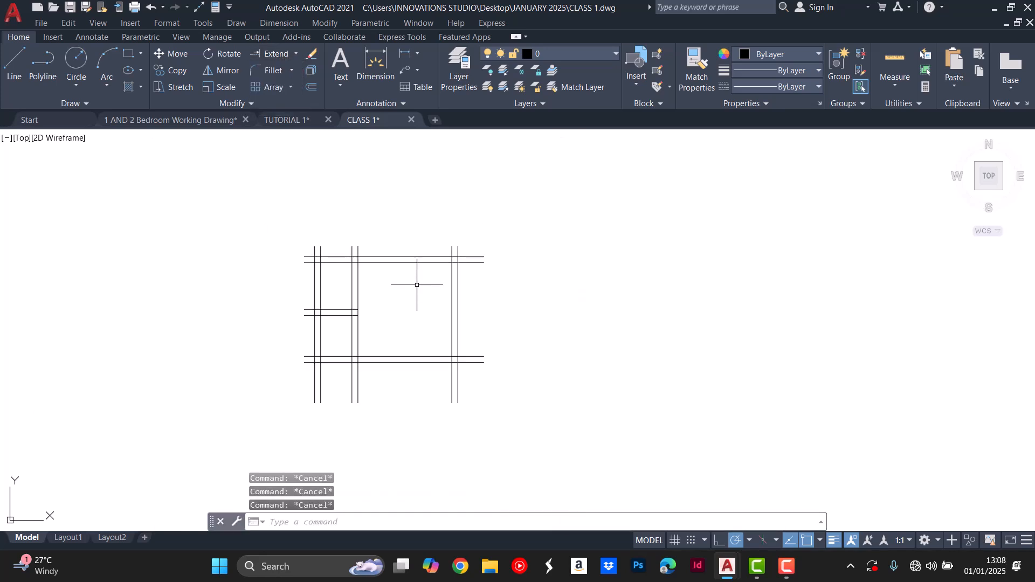
scroll(418, 279, "up", 6)
scroll(426, 289, "down", 4)
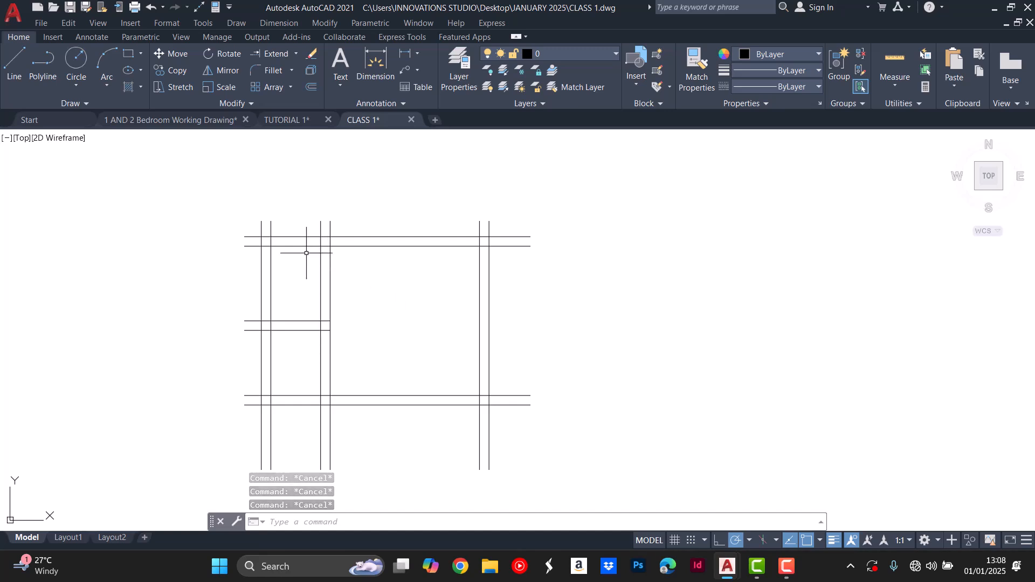
scroll(241, 271, "up", 2)
scroll(368, 234, "up", 2)
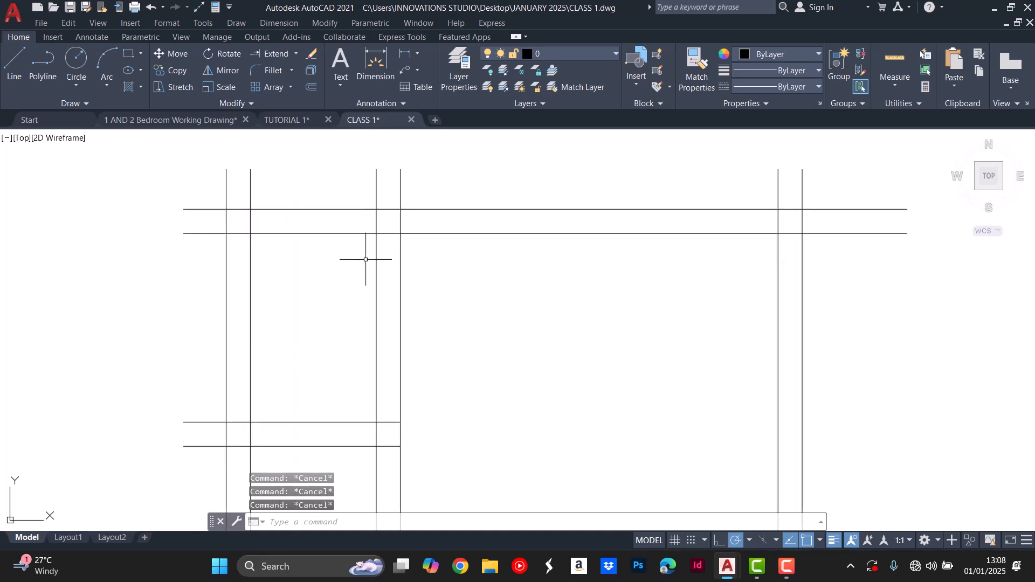
scroll(366, 257, "down", 2)
scroll(366, 260, "down", 2)
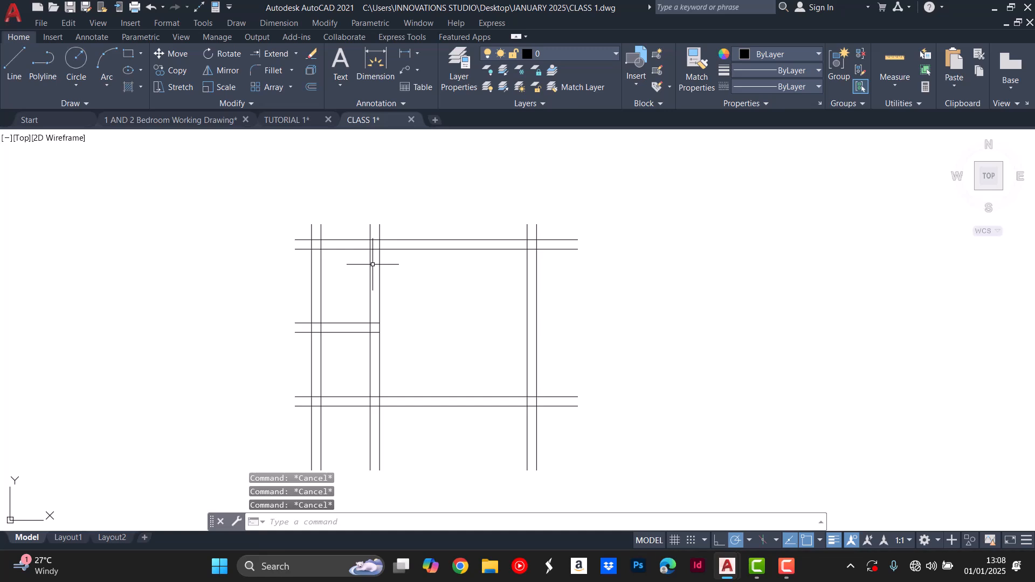
key("Return")
left_click_drag(557, 230, 554, 272)
mouse_move(536, 231)
left_mouse_down()
mouse_move(282, 219)
mouse_move(302, 462)
left_mouse_up()
scroll(311, 363, "down", 2)
left_click_drag(453, 407, 271, 399)
left_click_drag(463, 387, 461, 404)
key("Escape")
key("Escape")
key("Escape")
Save the CLASS 1 drawing with the trimmed wall outline.
scroll(344, 349, "up", 5)
scroll(377, 348, "down", 5)
scroll(388, 333, "up", 4)
scroll(388, 332, "down", 4)
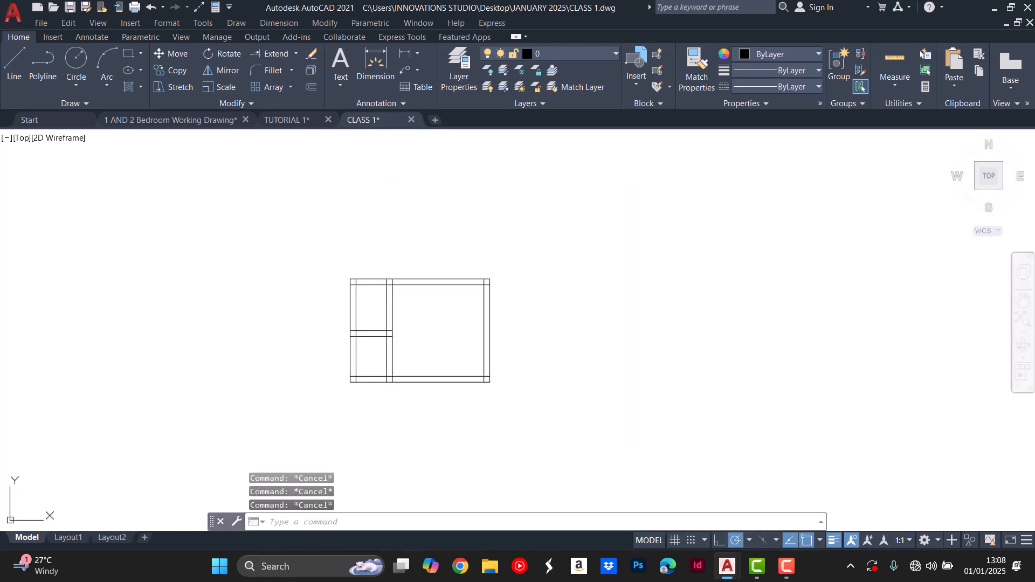
key("ctrl+s")
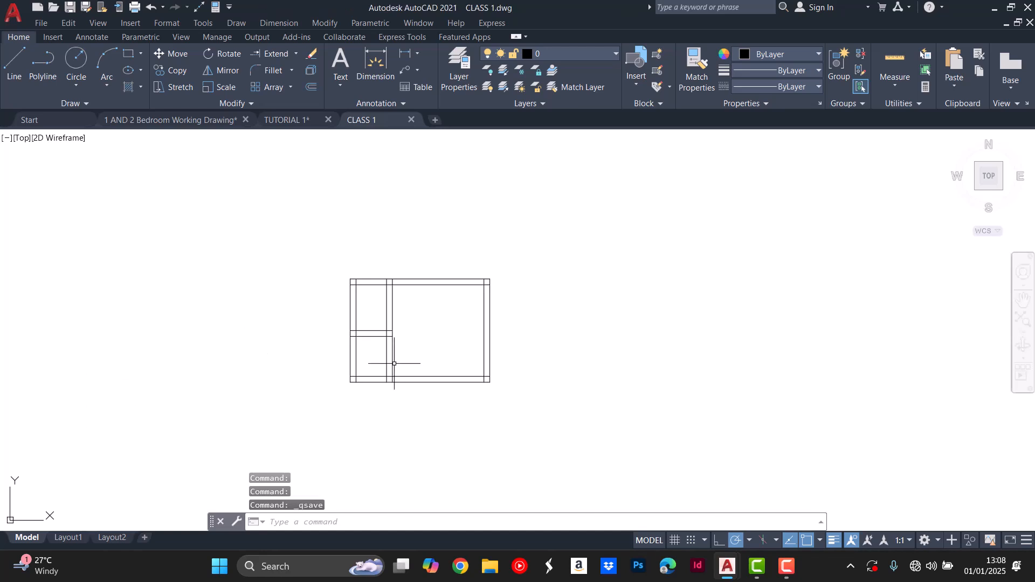
Compare the trimmed wall layout with the dimensioned reference plan, including the middle wall and entrance area.
scroll(479, 321, "down", 6)
key("Escape")
scroll(460, 322, "up", 4)
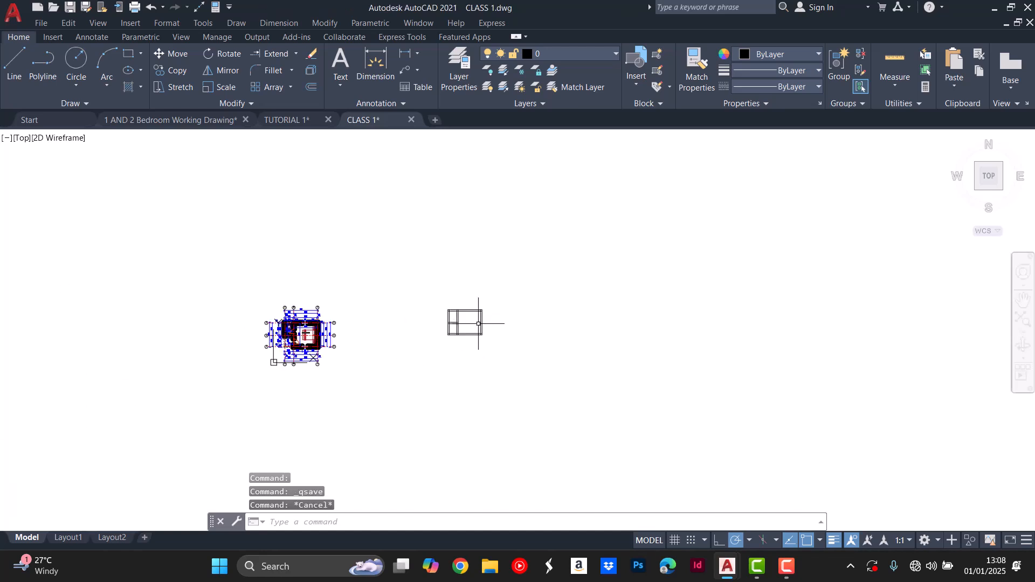
scroll(465, 326, "down", 4)
scroll(433, 287, "up", 6)
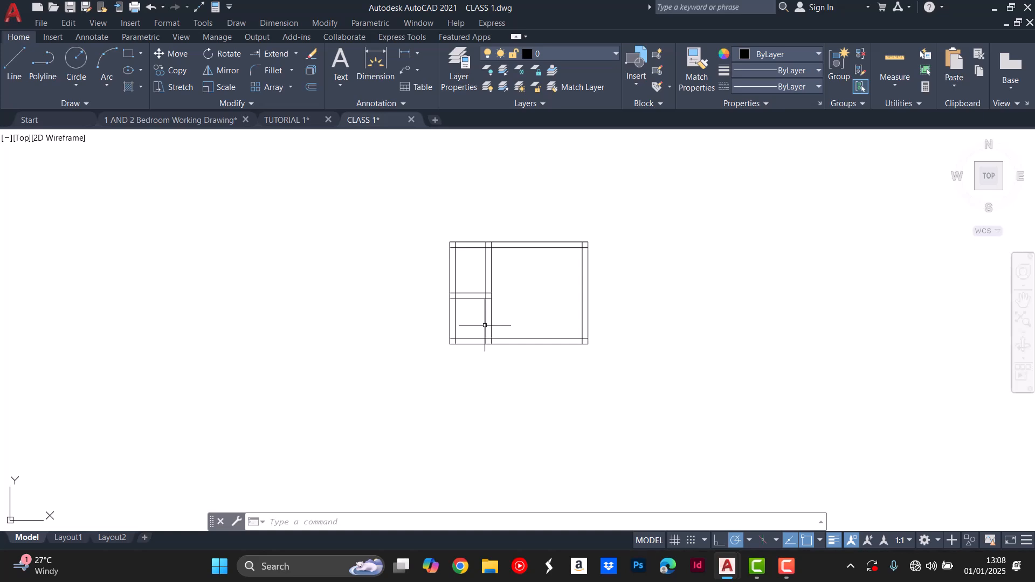
scroll(536, 332, "up", 3)
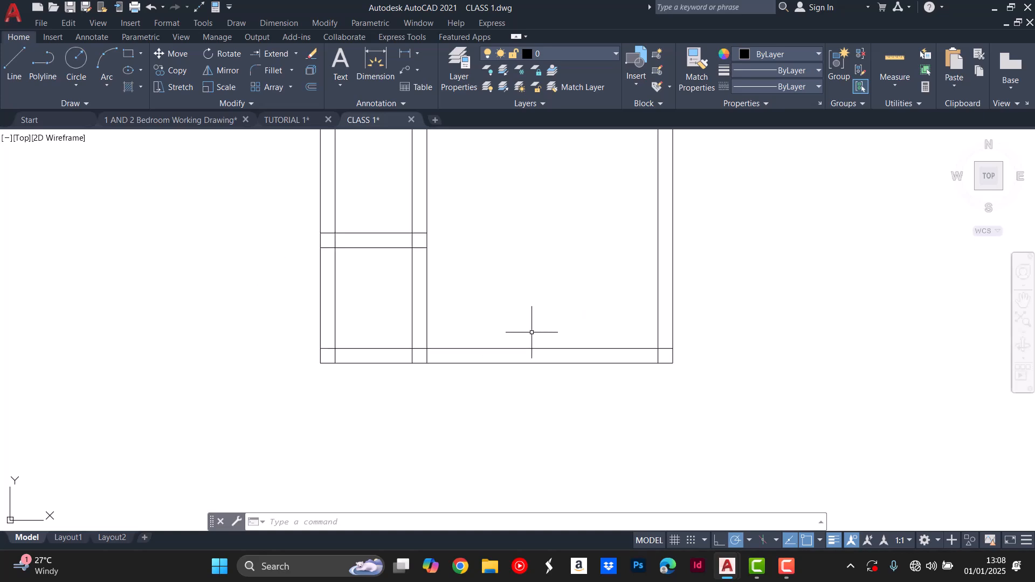
scroll(531, 334, "down", 6)
scroll(246, 347, "up", 4)
scroll(275, 372, "down", 4)
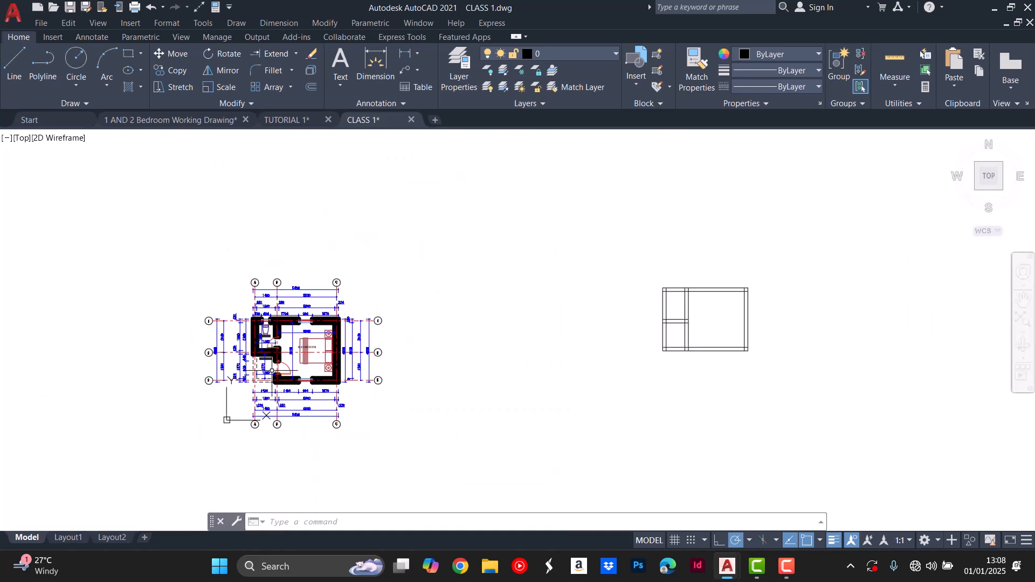
scroll(509, 347, "up", 1)
scroll(497, 336, "up", 4)
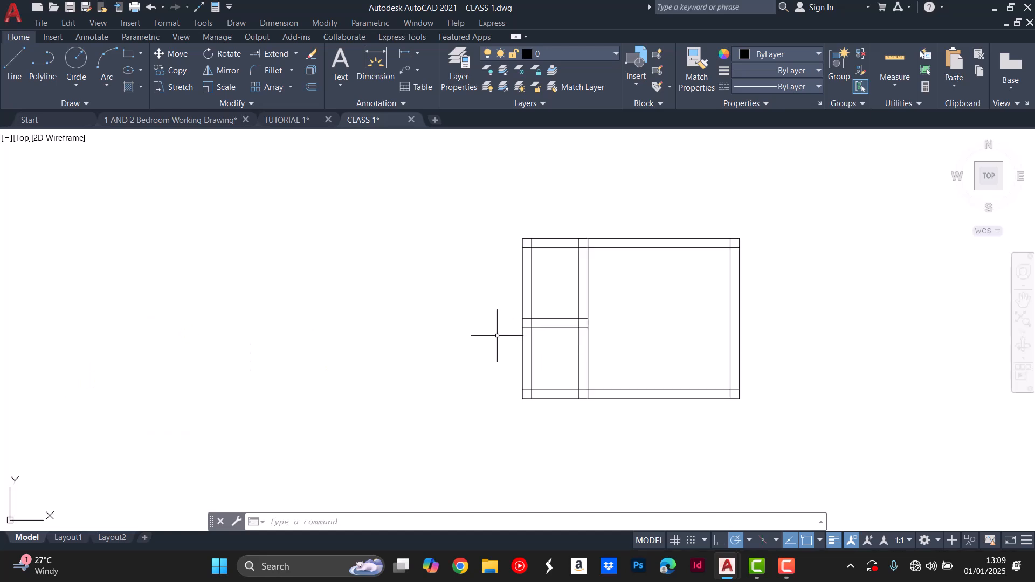
Examine the reference plan's dimensions for the toilet and bedroom windows along the top wall.
scroll(498, 336, "down", 4)
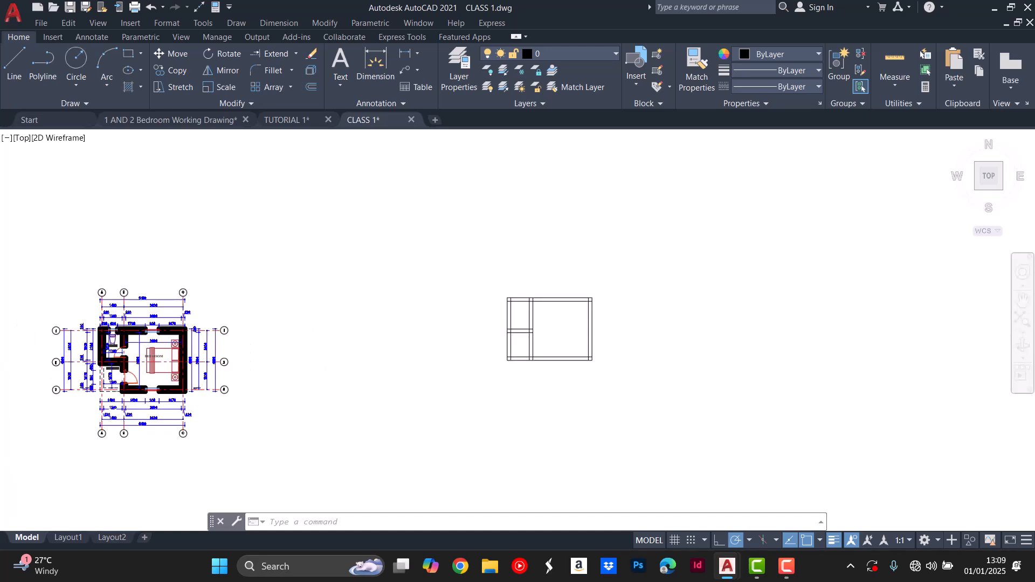
scroll(86, 429, "up", 4)
scroll(94, 416, "down", 4)
scroll(92, 418, "up", 4)
scroll(108, 410, "up", 2)
scroll(121, 393, "down", 4)
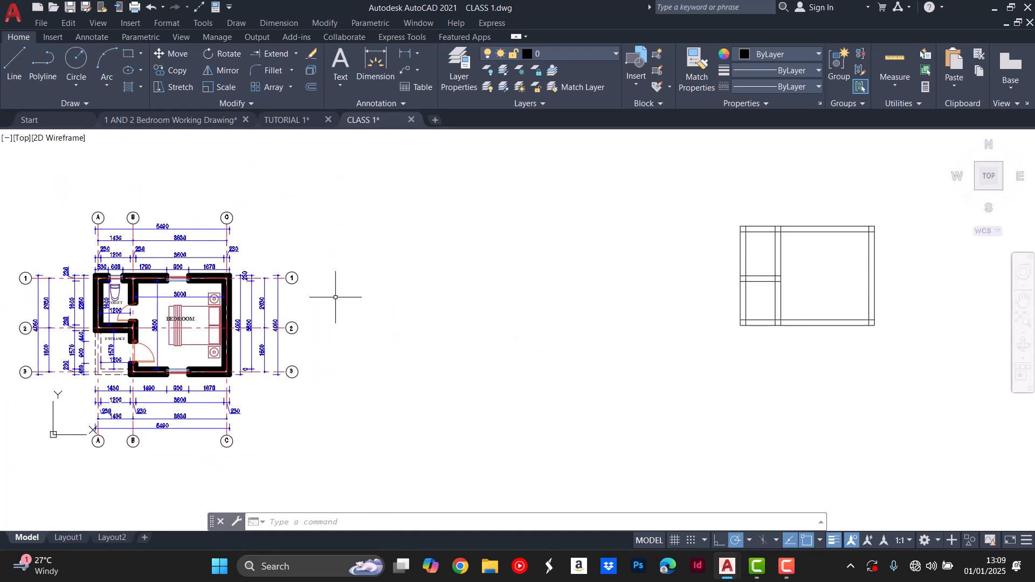
scroll(860, 226, "up", 4)
scroll(598, 263, "down", 4)
scroll(471, 290, "down", 4)
scroll(288, 319, "up", 10)
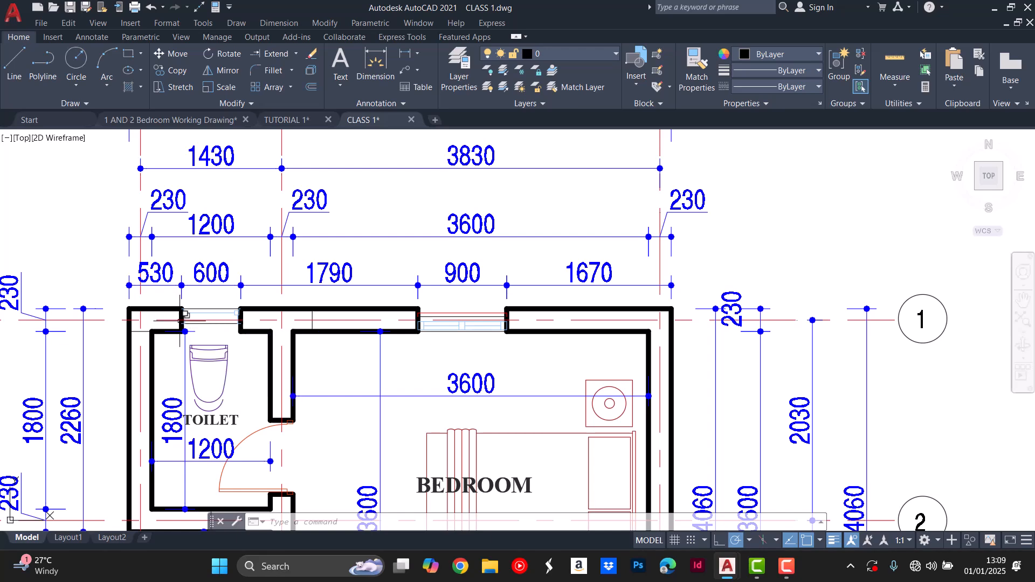
scroll(157, 305, "down", 4)
scroll(168, 313, "up", 4)
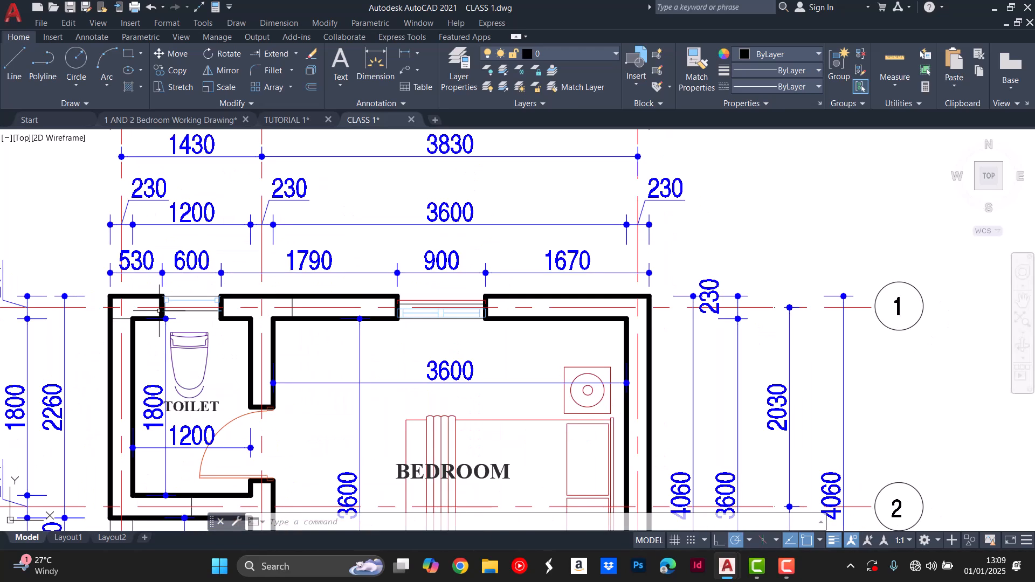
scroll(158, 308, "down", 7)
scroll(854, 255, "up", 6)
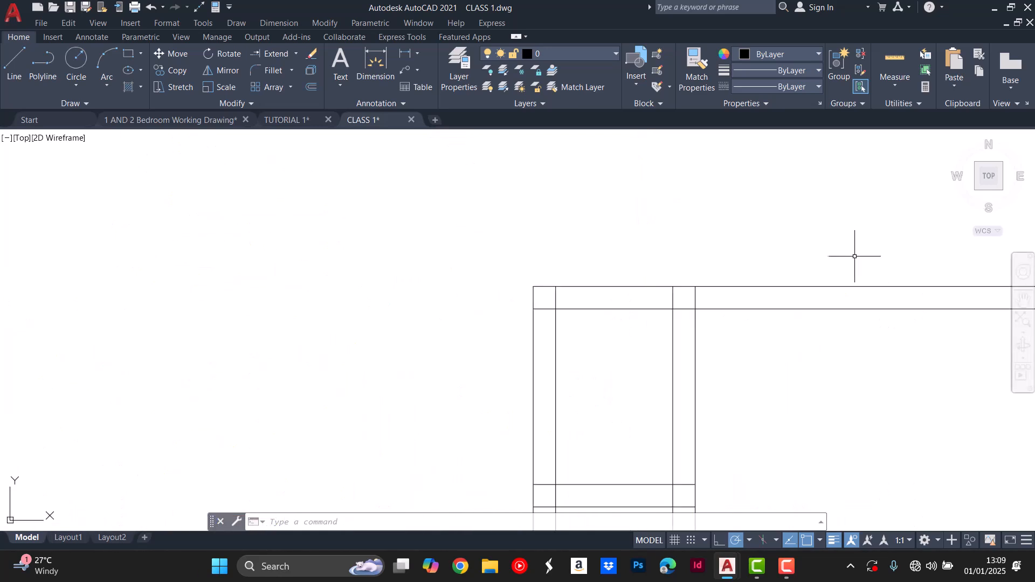
Offset the outer left wall line 530 inward, and offset the resulting line a further 600 to mark the toilet window.
left_click(311, 87)
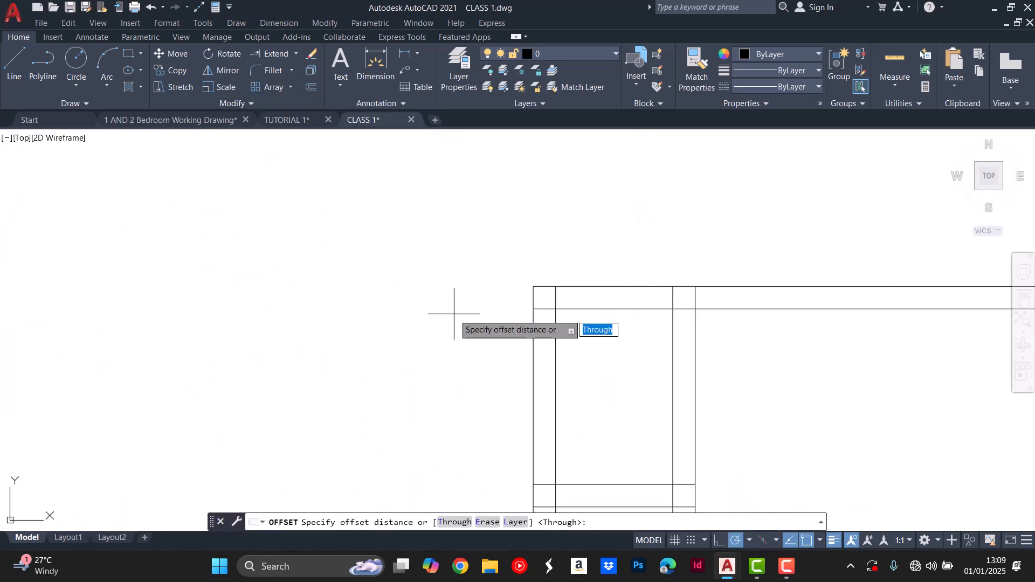
left_click(310, 88)
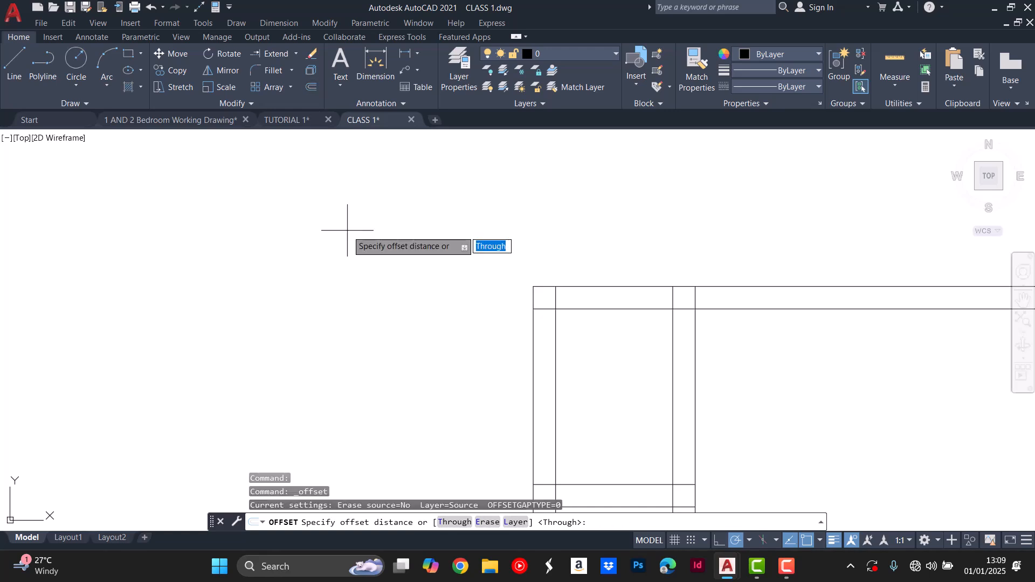
type("530")
key("Return")
left_click(534, 339)
left_click(596, 336)
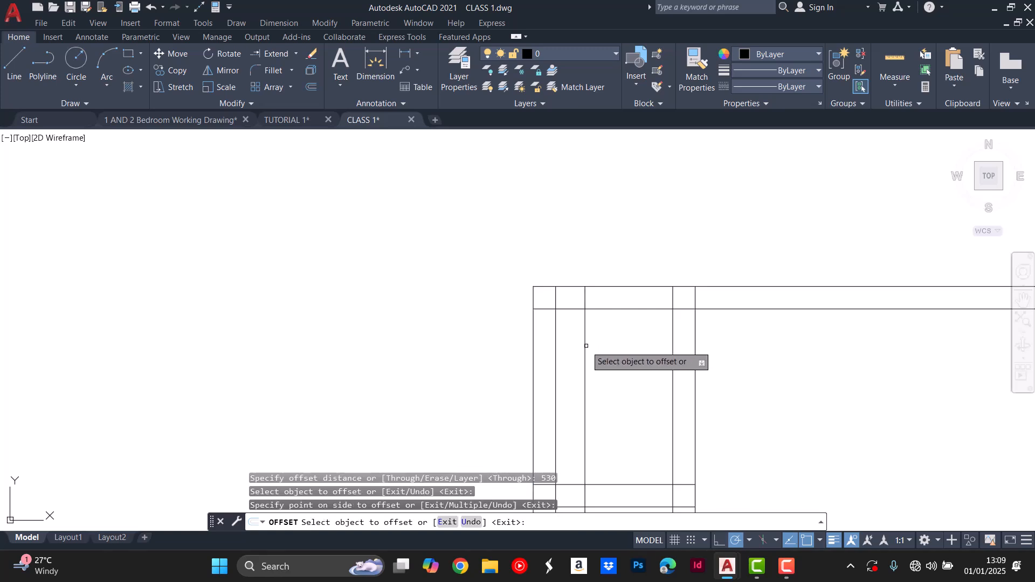
left_click(585, 346)
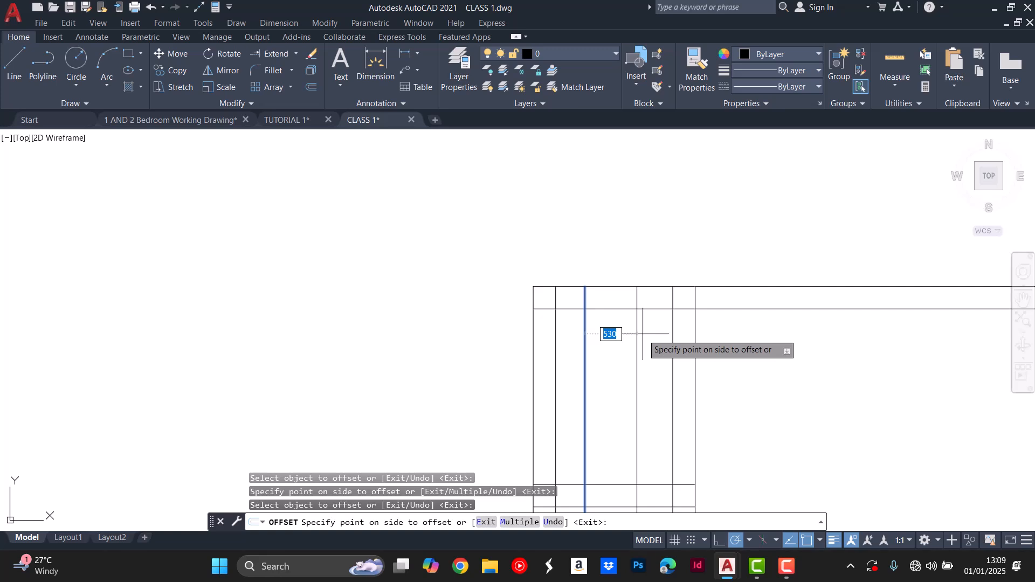
type("600")
key("Return")
scroll(472, 276, "down", 3)
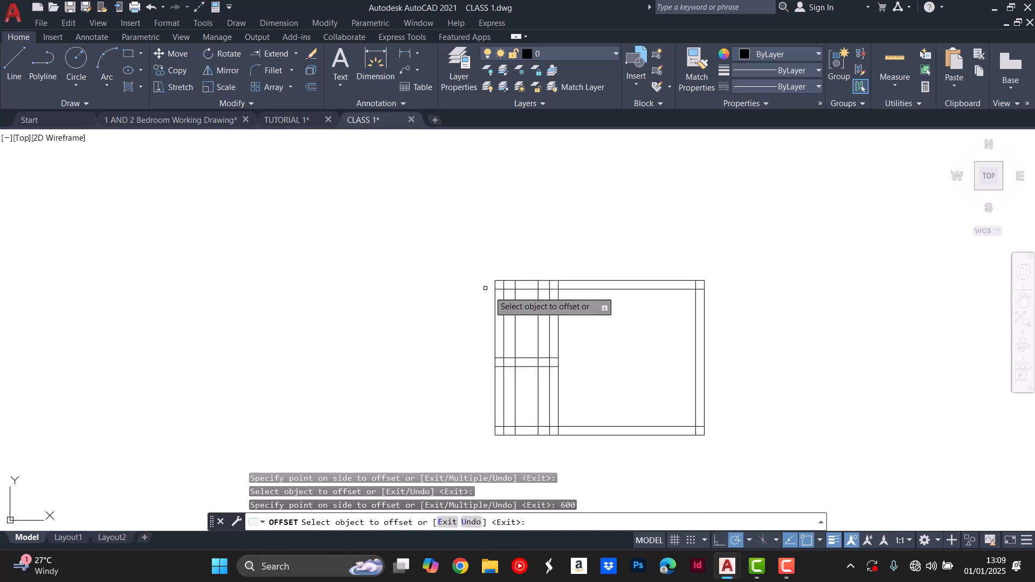
key("Escape")
key("Escape")
key("Escape")
key("Escape")
Remove the parts of the two toilet window lines below the top wall, keeping only the short jambs across the wall.
scroll(528, 311, "up", 3)
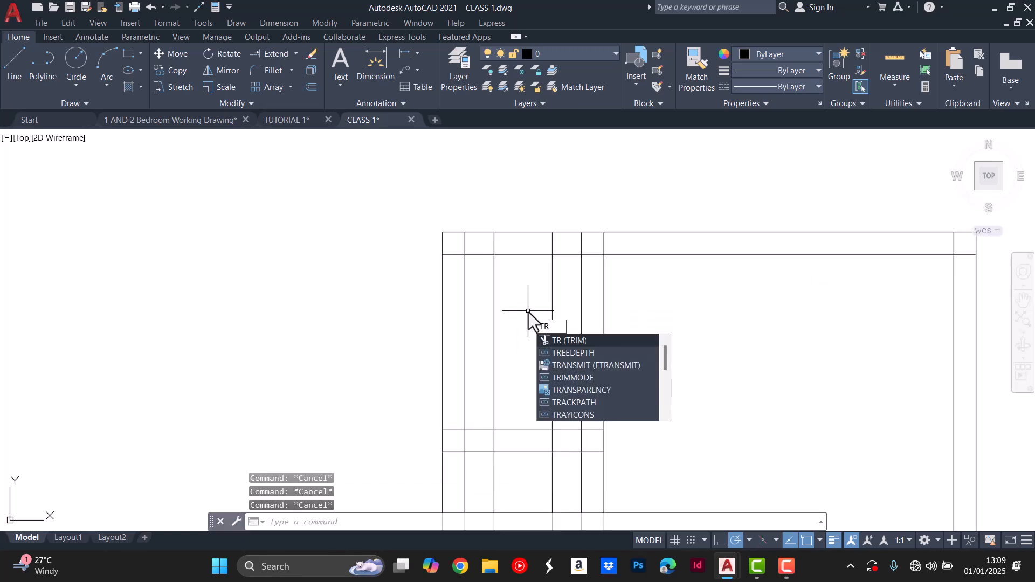
type("TR")
key("Return")
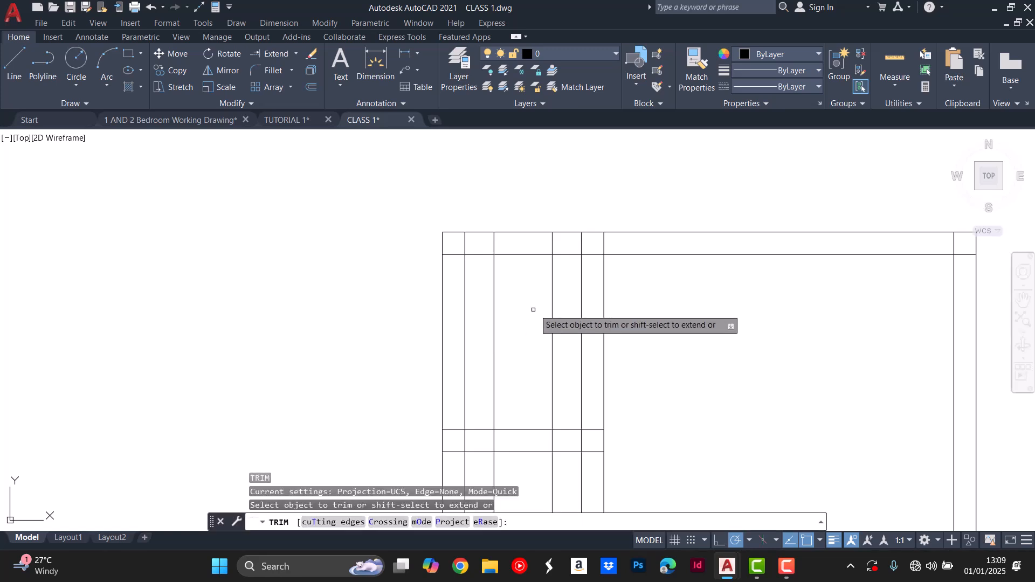
left_click(562, 289)
key("Escape")
key("Escape")
scroll(532, 358, "up", 2)
left_click(531, 354)
left_click(391, 403)
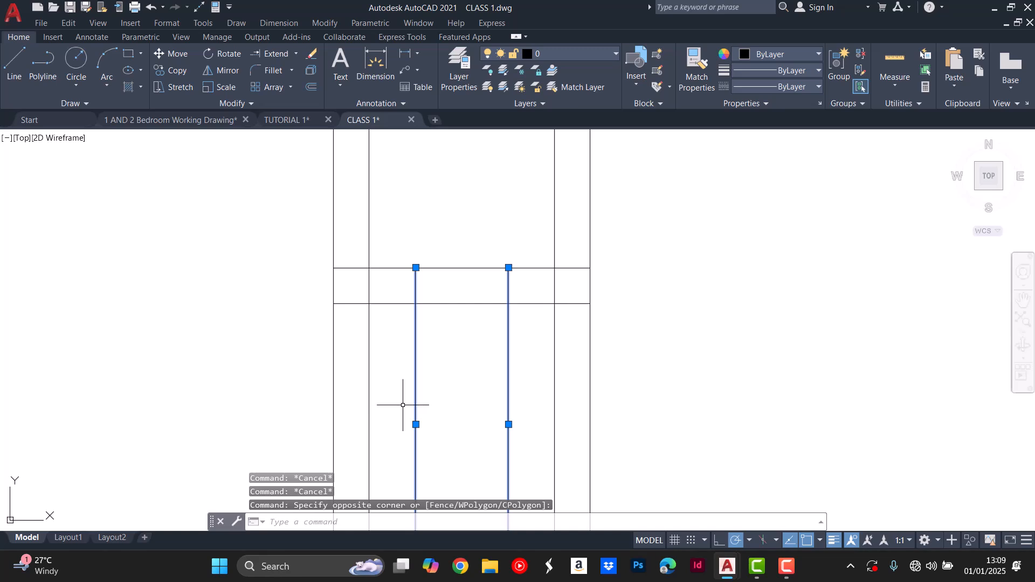
key("Delete")
scroll(404, 405, "down", 5)
scroll(417, 317, "up", 4)
key("Escape")
key("Escape")
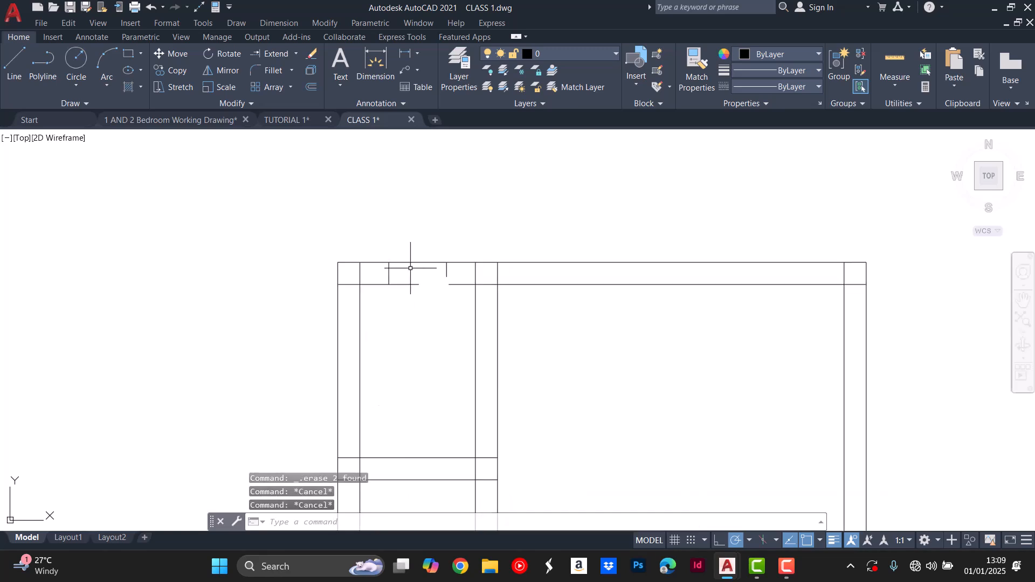
Trim both top wall lines between the two jambs to open the toilet window.
type("TR")
key("Return")
left_click_drag(416, 257, 419, 307)
key("Escape")
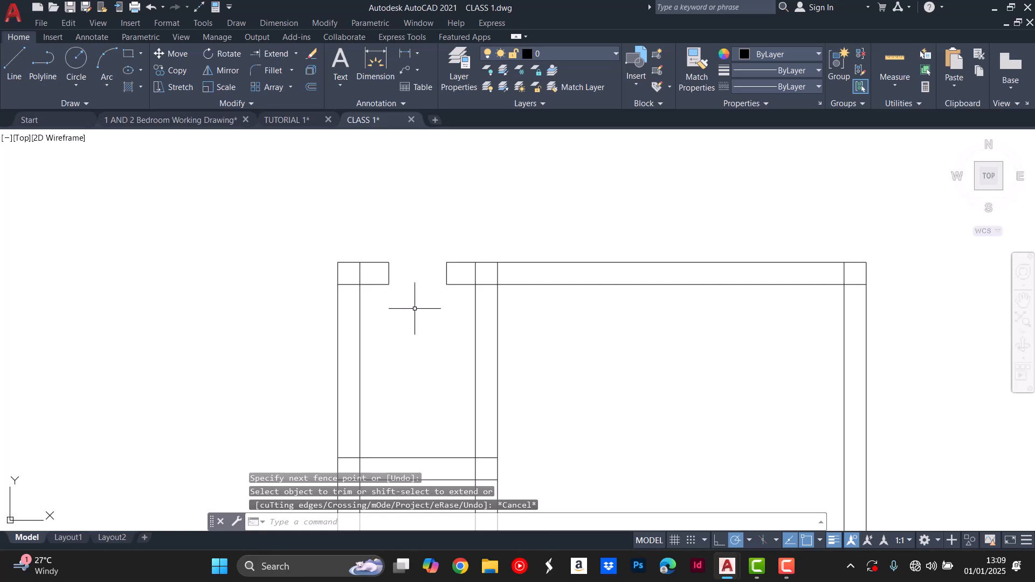
scroll(413, 299, "down", 5)
key("Escape")
key("Escape")
Check the reference plan's dimensions for the bedroom window's width and its distance from the outer right corner.
scroll(497, 266, "up", 2)
scroll(309, 337, "down", 6)
scroll(54, 391, "up", 6)
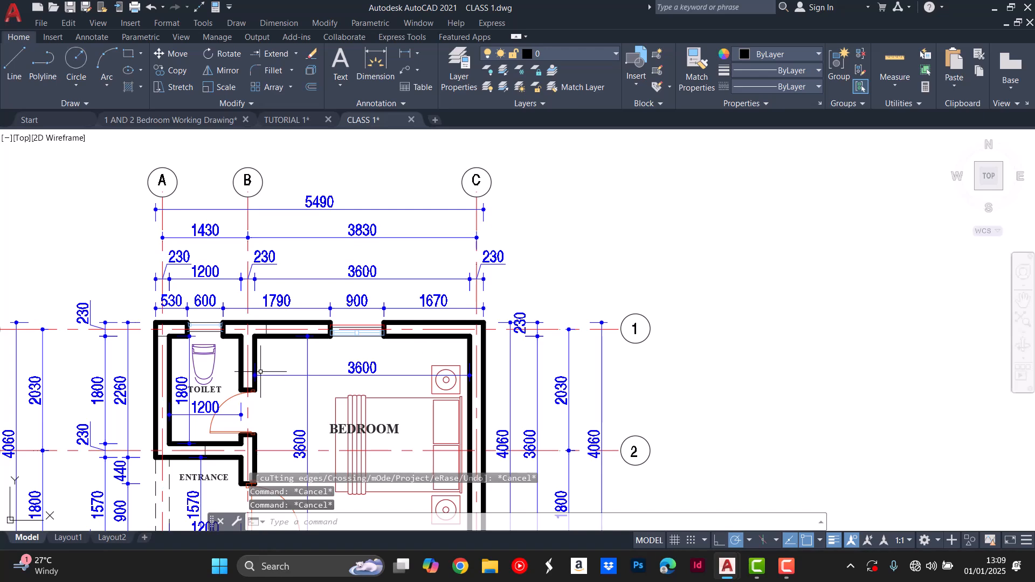
scroll(485, 331, "up", 2)
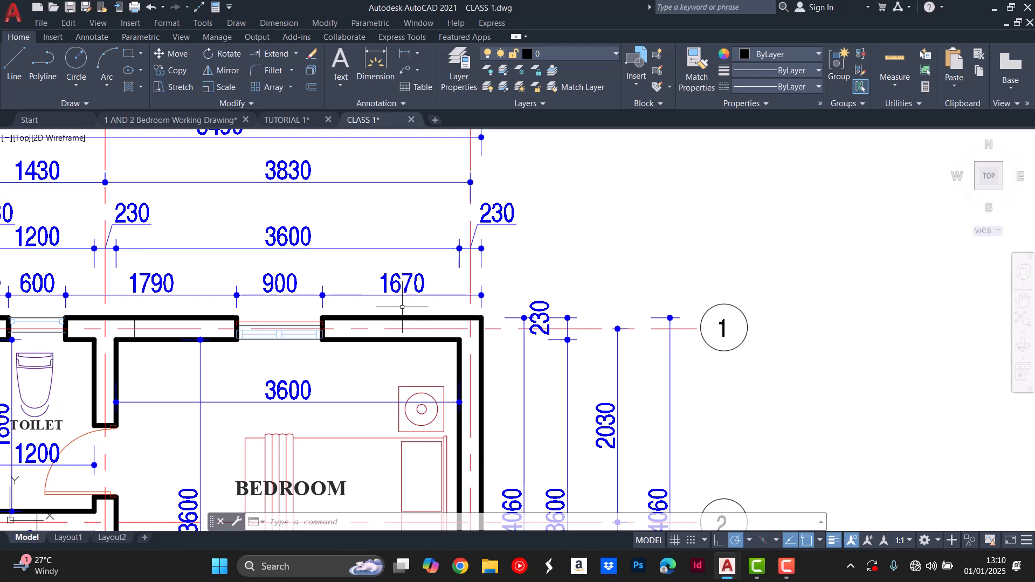
scroll(306, 318, "down", 4)
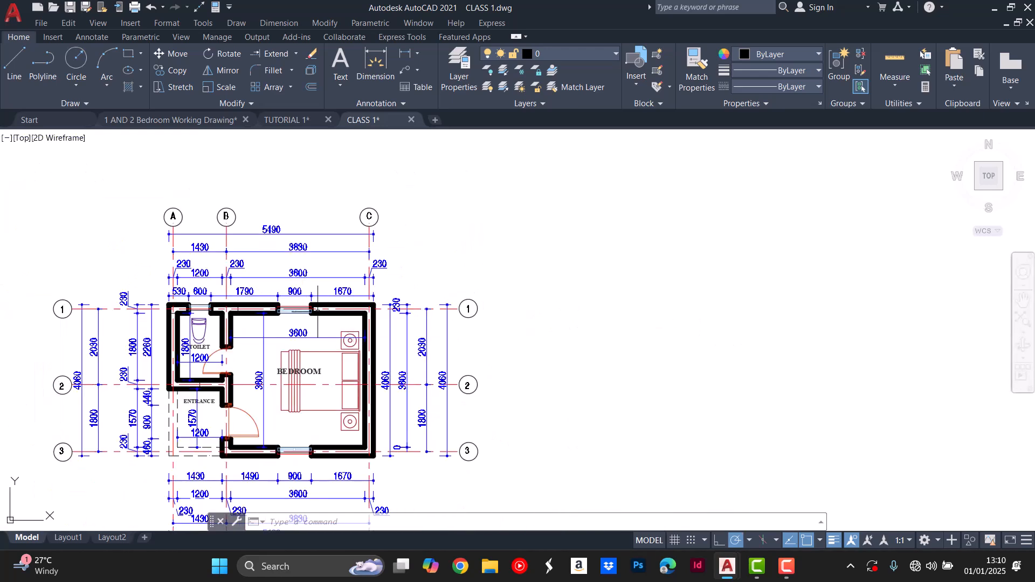
scroll(317, 310, "up", 2)
scroll(271, 291, "down", 6)
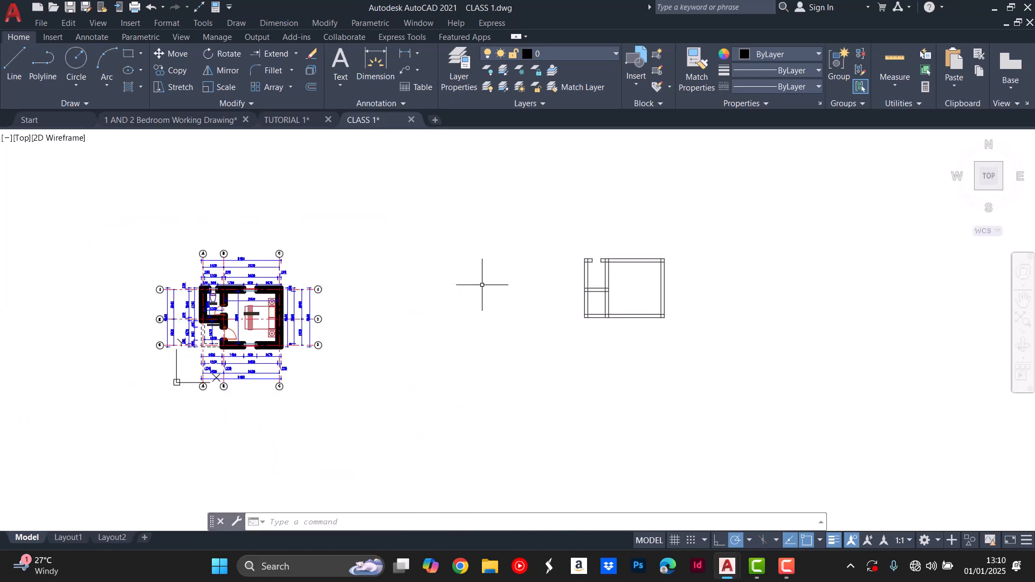
scroll(628, 259, "up", 6)
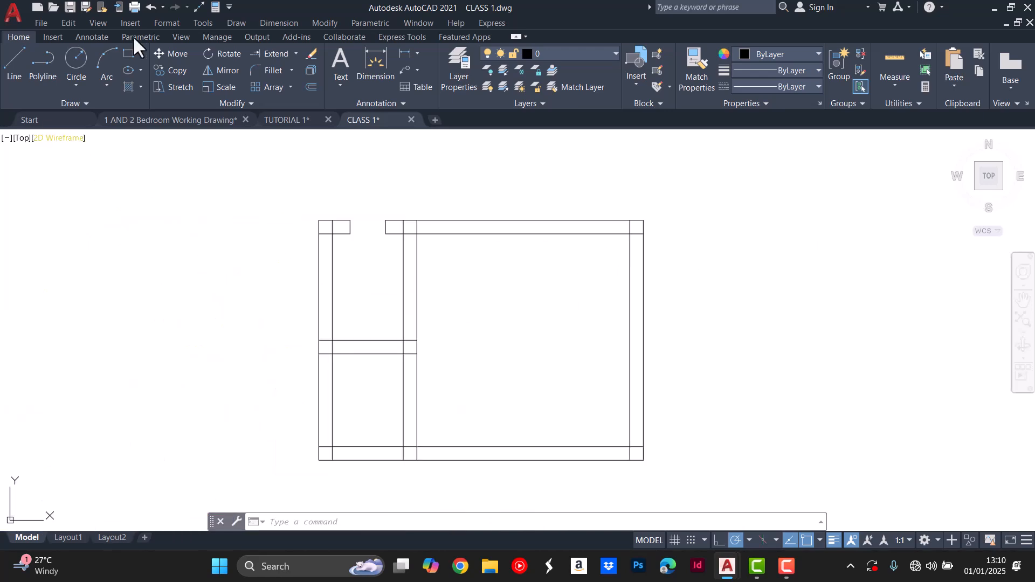
Offset the outer right wall line 1670 inward, and offset the resulting line a further 900 to mark the bedroom windows.
left_click(311, 86)
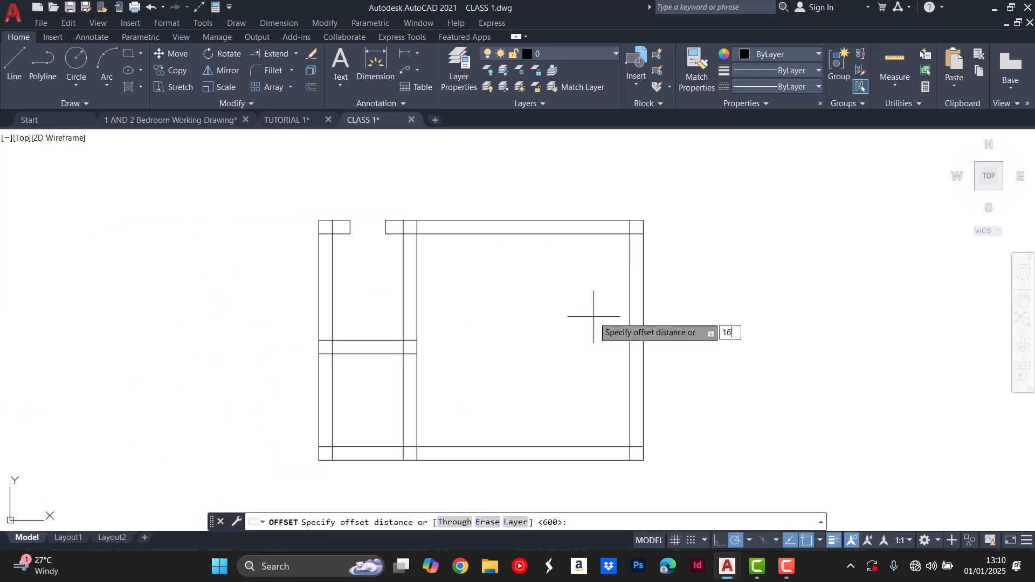
scroll(593, 318, "down", 5)
scroll(278, 318, "up", 7)
scroll(213, 312, "down", 9)
scroll(445, 312, "up", 5)
scroll(273, 244, "up", 2)
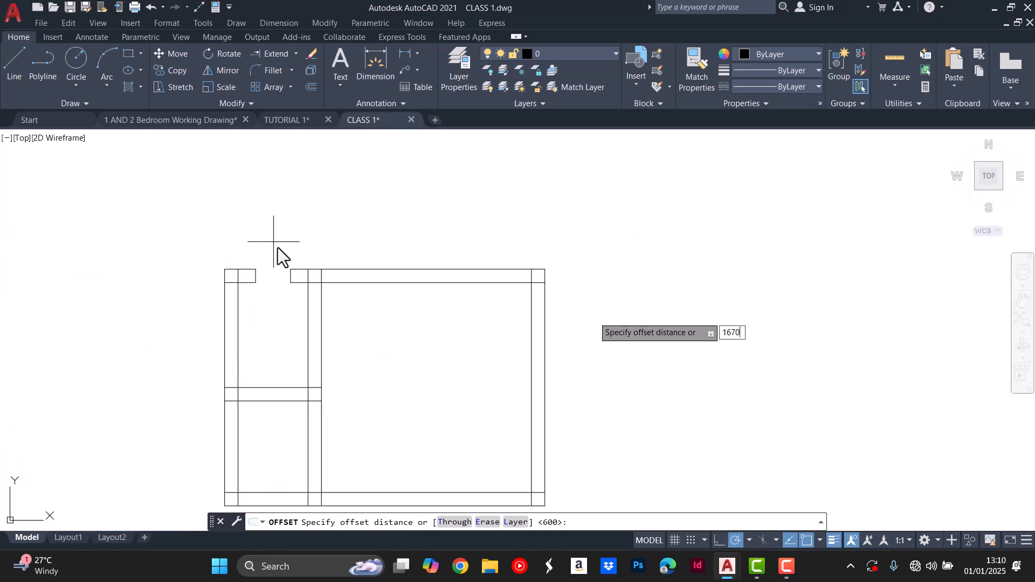
key("Return")
left_click(544, 294)
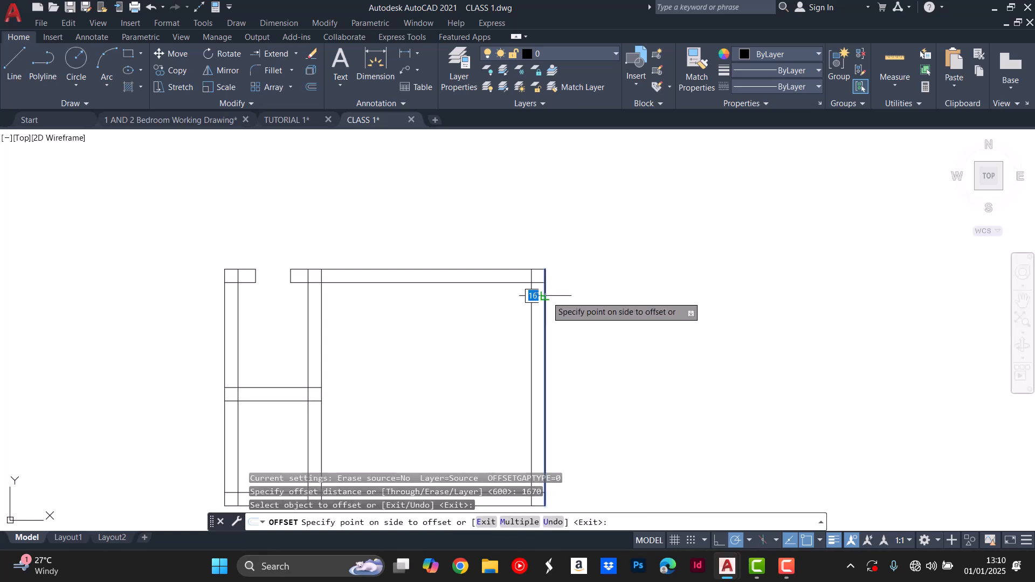
left_click(427, 321)
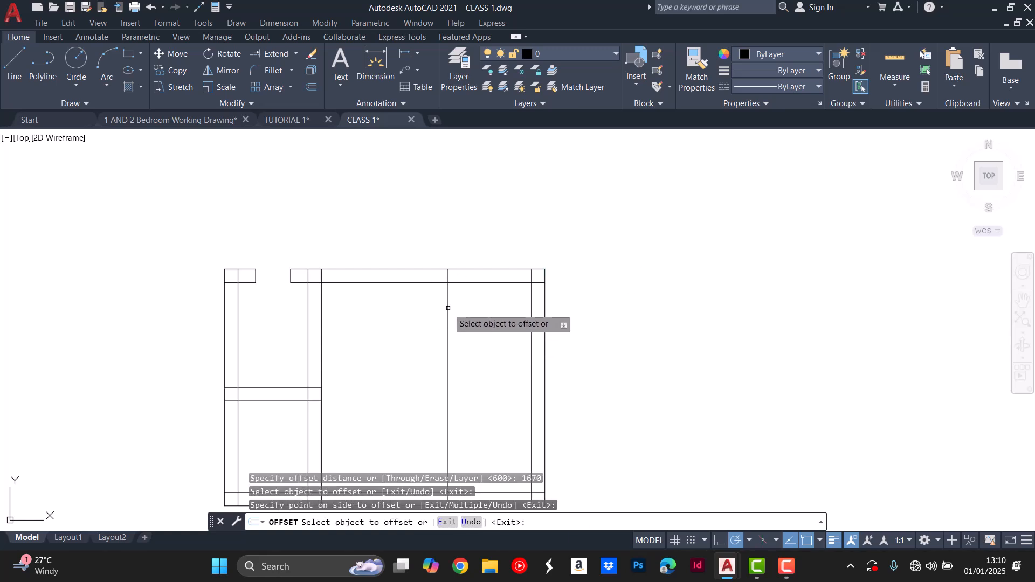
left_click(448, 308)
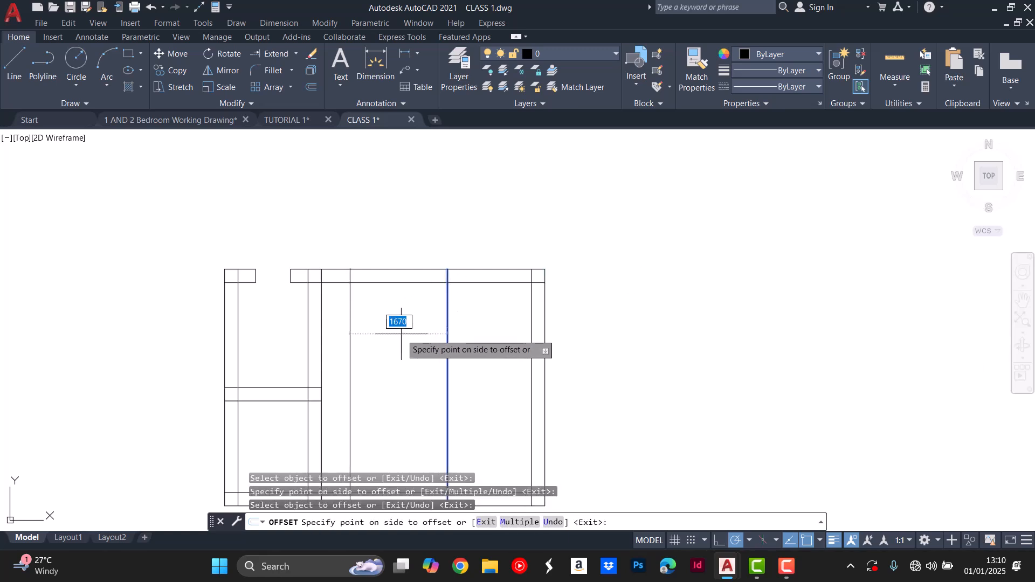
key("Return")
key("Escape")
key("Escape")
key("Escape")
key("Escape")
scroll(456, 300, "down", 2)
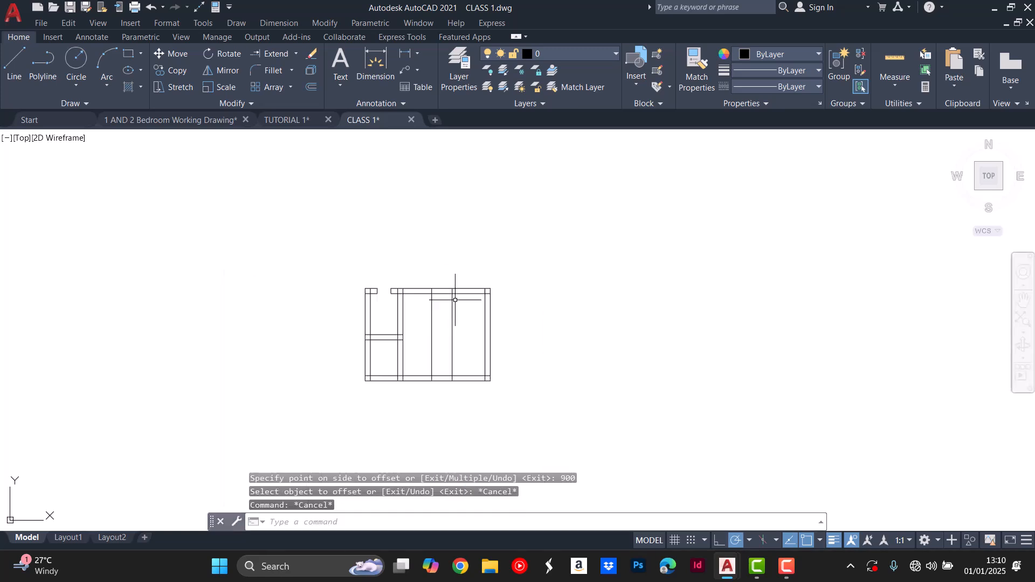
Trim the two bedroom window lines across the room's interior, leaving jambs only within the top and bottom walls.
scroll(457, 302, "up", 4)
scroll(457, 302, "down", 4)
scroll(282, 400, "down", 4)
scroll(78, 376, "up", 4)
scroll(108, 372, "down", 4)
scroll(436, 353, "up", 4)
key("Return")
left_click(568, 276)
key("Return")
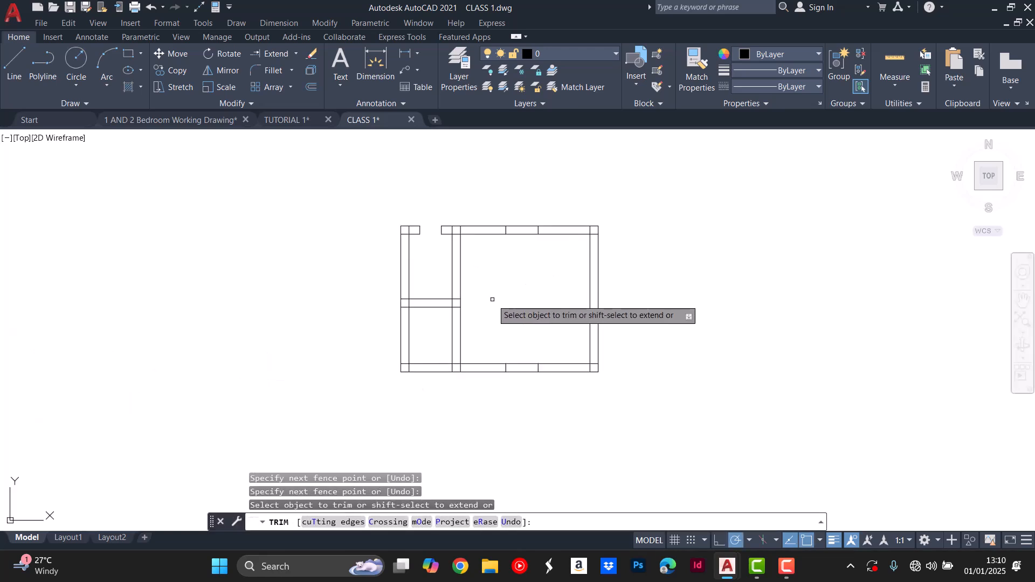
Trim the top and bottom wall lines between the jambs to open both bedroom windows.
key("Return")
key("Return")
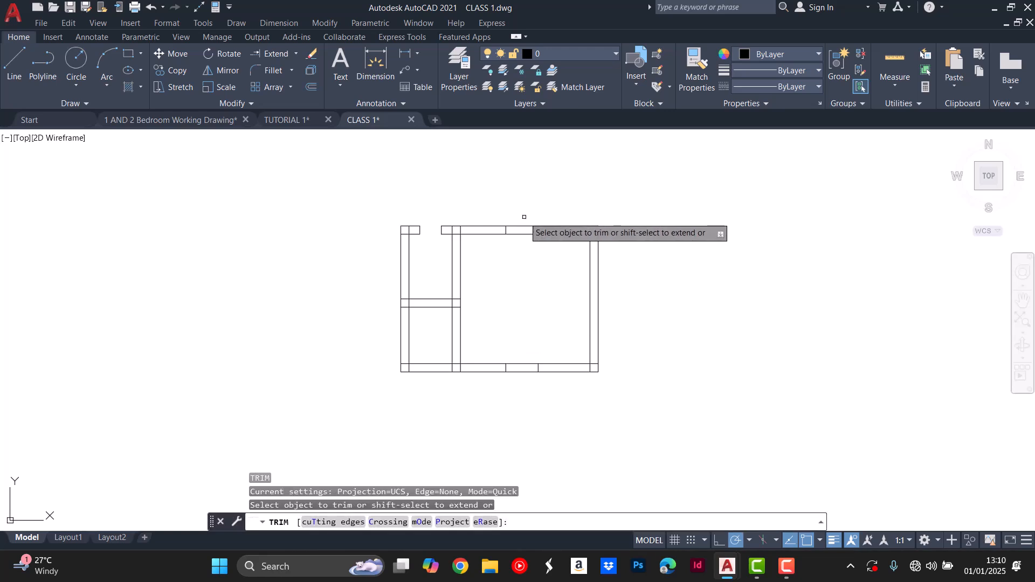
left_click(525, 218)
left_click(525, 411)
key("Return")
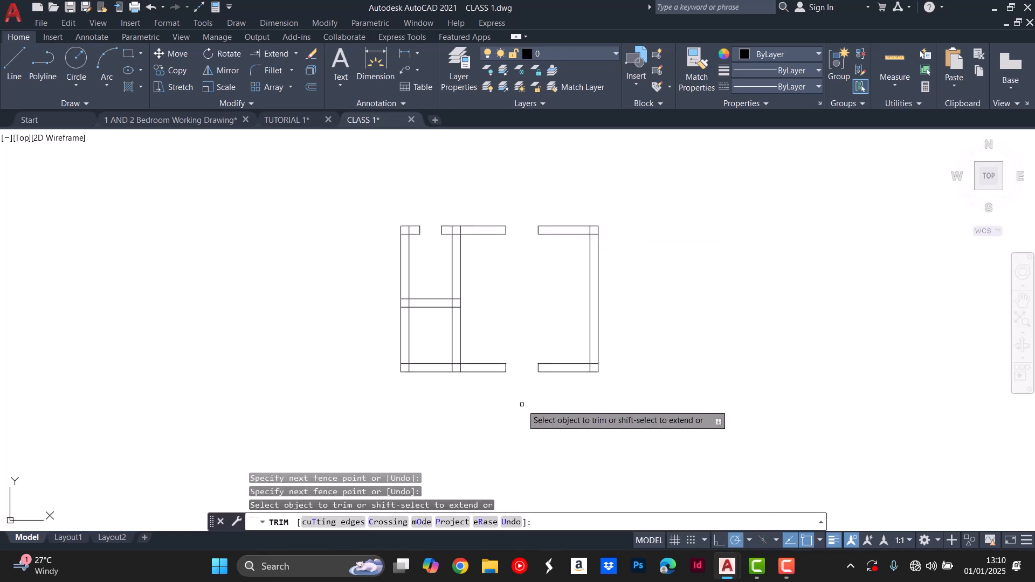
key("Escape")
key("Escape")
scroll(535, 334, "down", 1)
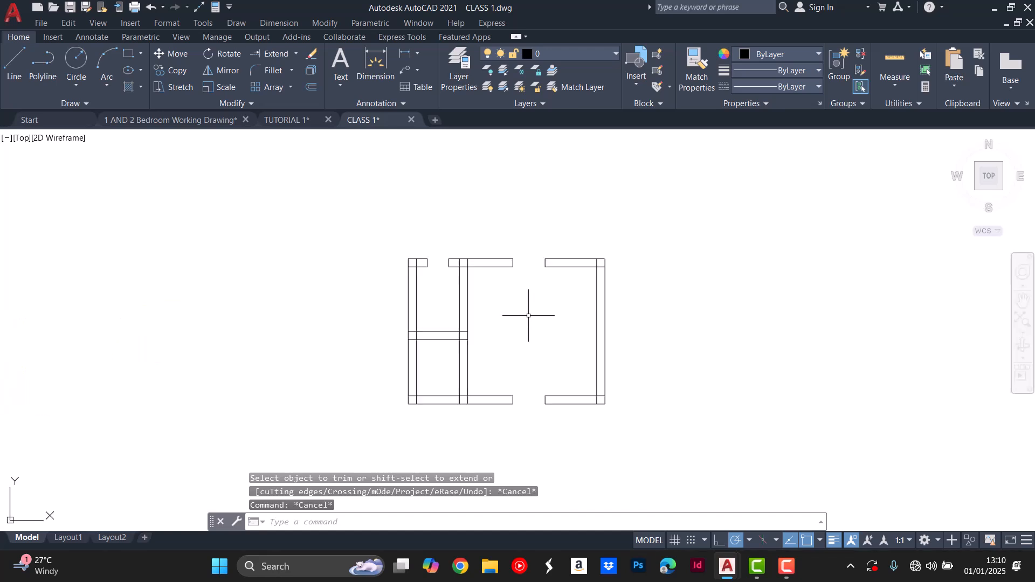
Trim the overlapping inner wall lines inside the plan's top-right corner to form a clean wall corner.
scroll(550, 308, "up", 1)
key("Escape")
scroll(587, 260, "up", 3)
scroll(347, 287, "down", 2)
scroll(399, 266, "up", 1)
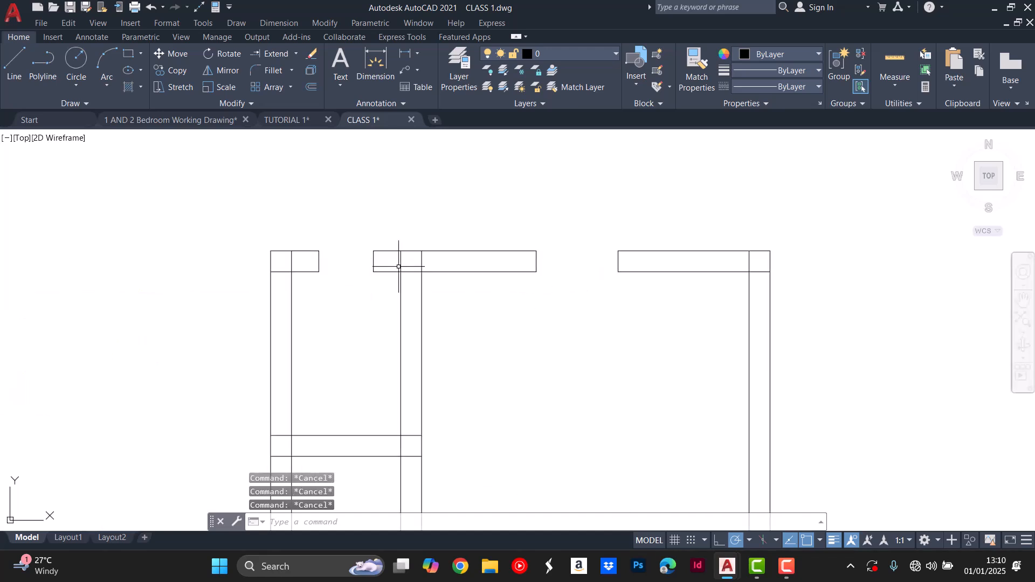
scroll(399, 281, "down", 2)
scroll(637, 274, "up", 4)
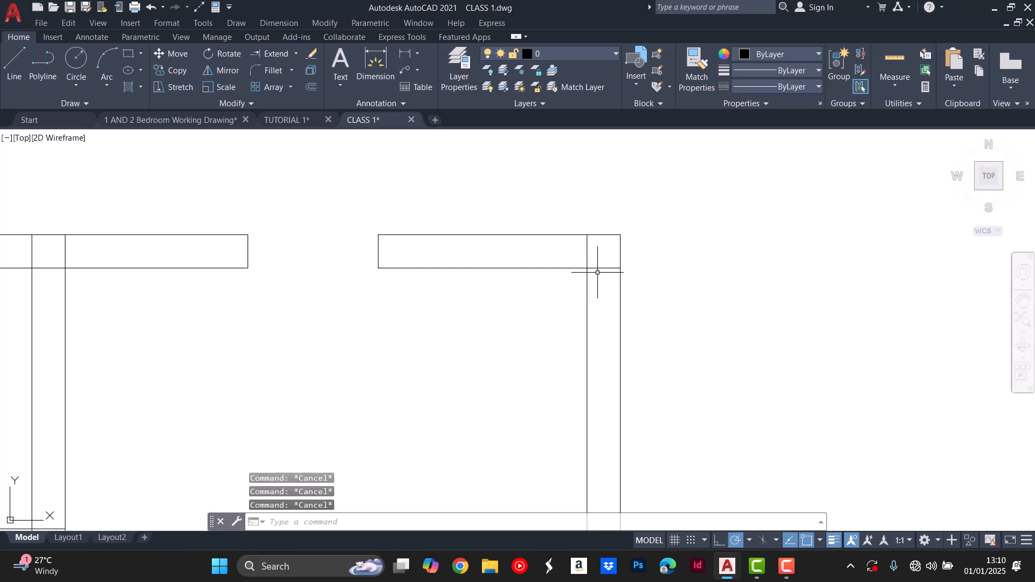
key("Return")
left_click(599, 271)
left_click(597, 257)
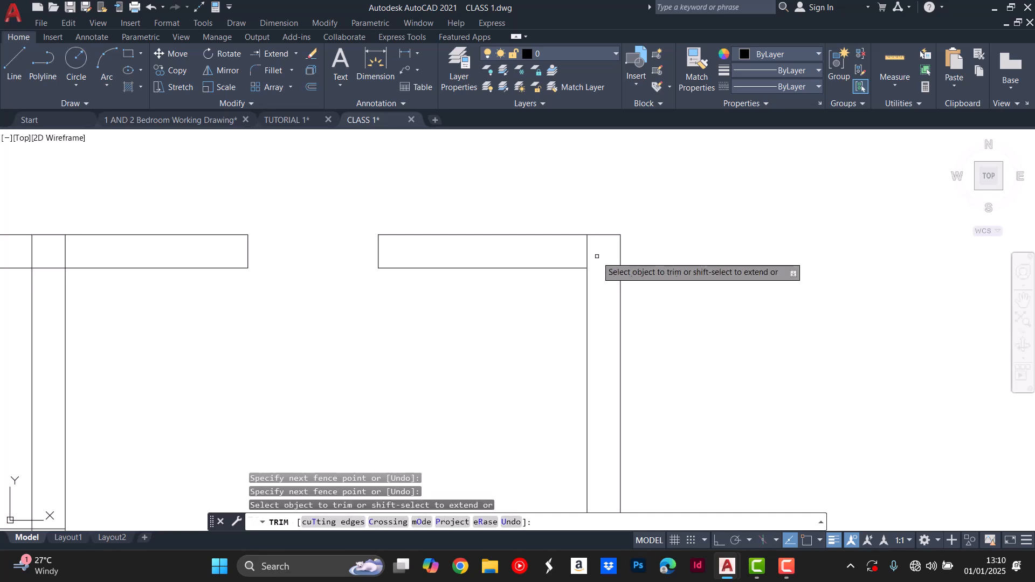
left_click(581, 255)
left_click(594, 252)
scroll(594, 252, "down", 2)
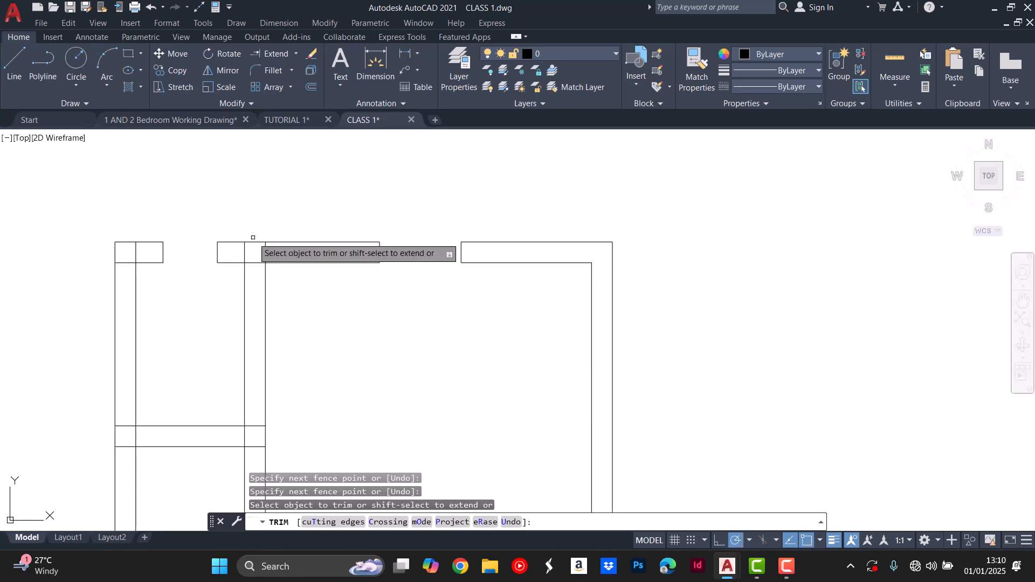
Trim the crossing lines where the inner vertical wall meets the top wall so the two walls join openly.
scroll(256, 241, "up", 4)
left_click(294, 254)
left_click(215, 262)
left_click(246, 280)
left_click(239, 321)
Trim the overlapping inner wall lines at the plan's top-left corner to form a clean wall corner.
scroll(393, 242, "down", 3)
scroll(245, 260, "up", 2)
left_click(194, 249)
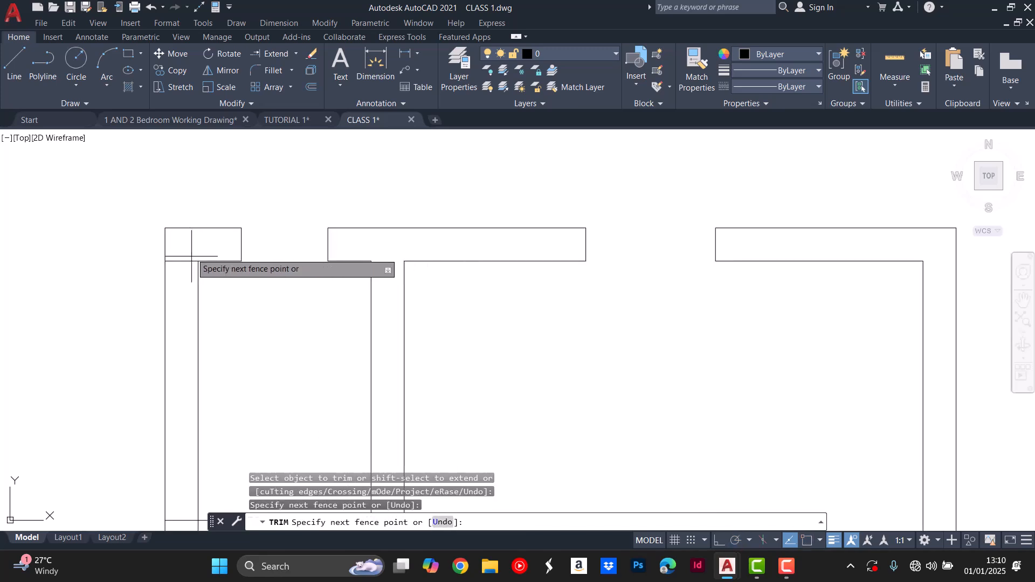
left_click(208, 227)
scroll(234, 325, "down", 4)
scroll(218, 299, "up", 4)
Trim the crossing lines where the horizontal partition meets the left outer wall and the inner vertical wall.
left_click(215, 299)
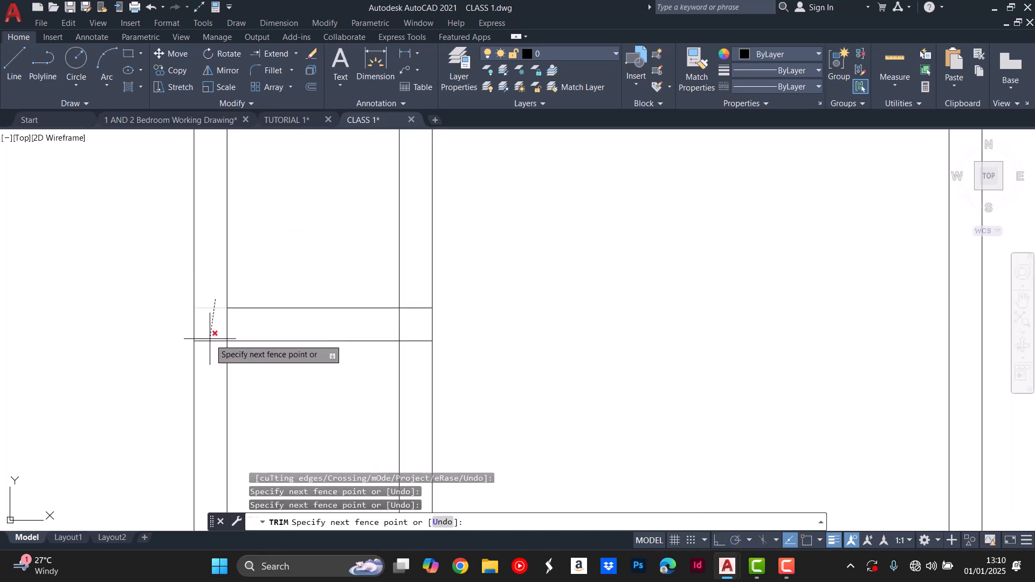
key("Return")
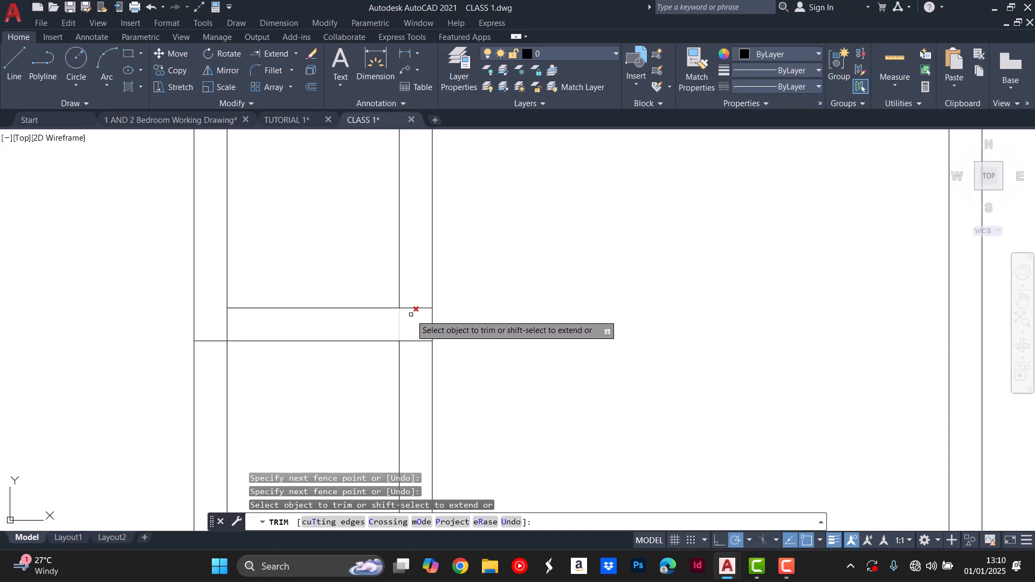
left_click(411, 321)
left_click(222, 317)
key("Return")
scroll(386, 321, "down", 4)
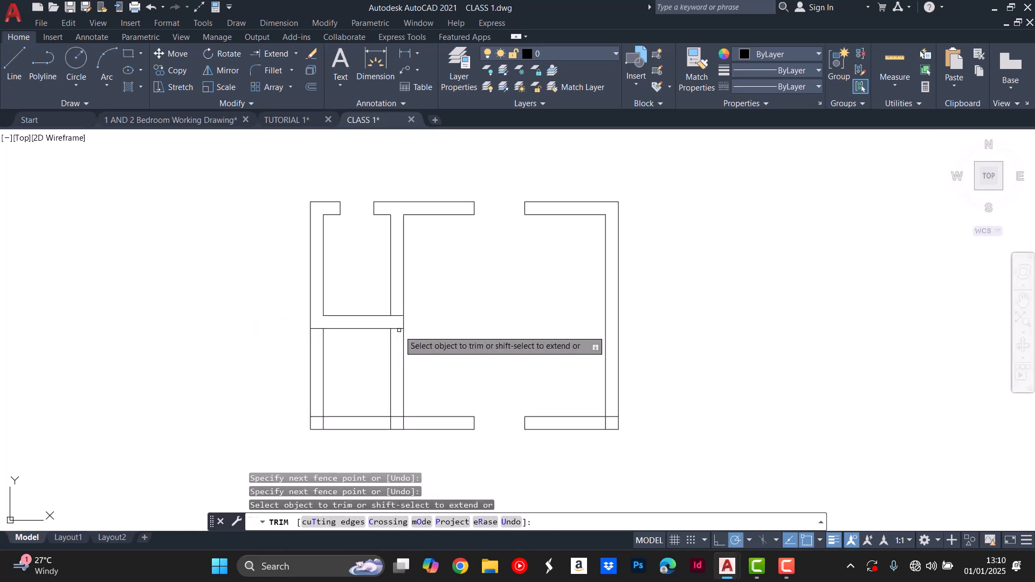
scroll(403, 315, "up", 4)
left_click(388, 314)
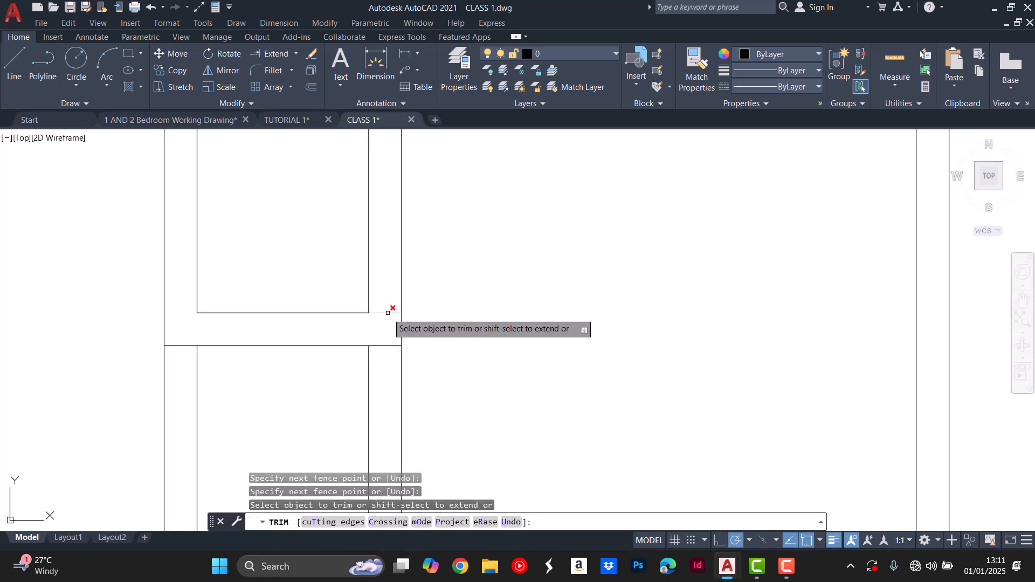
left_click(387, 312)
End trimming and undo the whole last round of wall junction trims.
key("Escape")
key("ctrl+z")
scroll(475, 194, "down", 2)
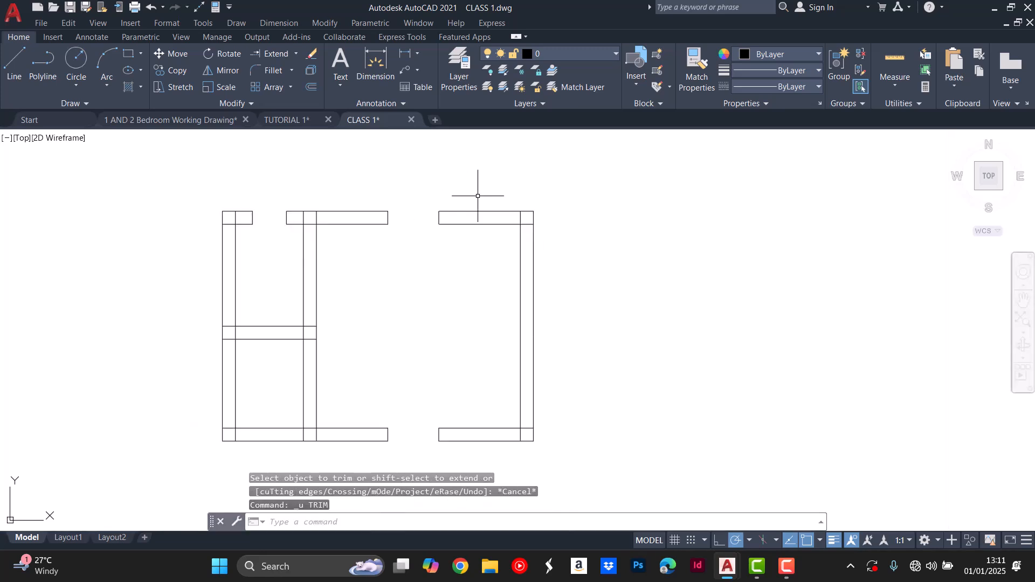
scroll(475, 195, "down", 2)
Trim the overlapping inner wall lines at the plan's top-right corner to form a clean wall corner.
key("Escape")
key("Escape")
key("Escape")
type("TR")
key("Return")
scroll(525, 227, "up", 5)
left_click(527, 221)
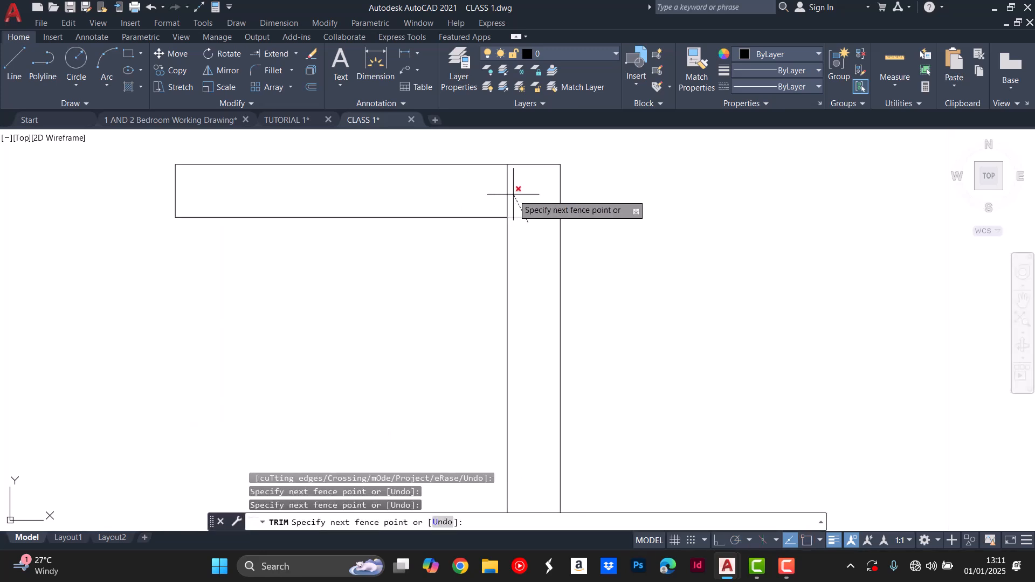
left_click(502, 193)
Trim the overlapping inner wall lines at the plan's bottom-right corner to form a clean wall corner.
scroll(521, 172, "down", 5)
scroll(518, 400, "up", 5)
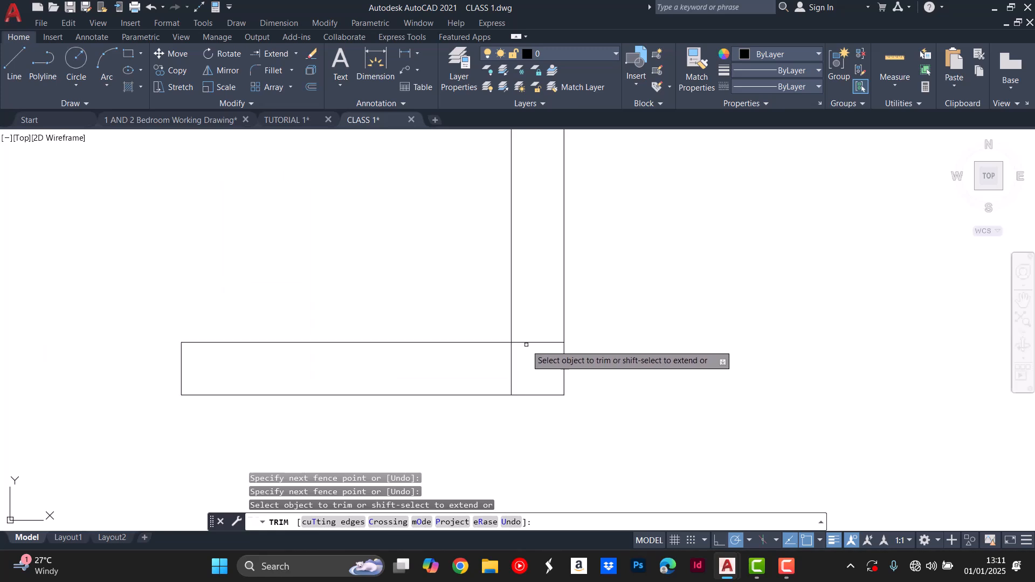
left_click(529, 339)
key("Return")
scroll(507, 367, "down", 5)
Trim the crossing lines where the inner vertical wall meets the bottom wall so the two walls join openly.
scroll(453, 386, "up", 5)
scroll(452, 386, "down", 5)
scroll(453, 390, "up", 5)
left_click(446, 372)
left_click(447, 391)
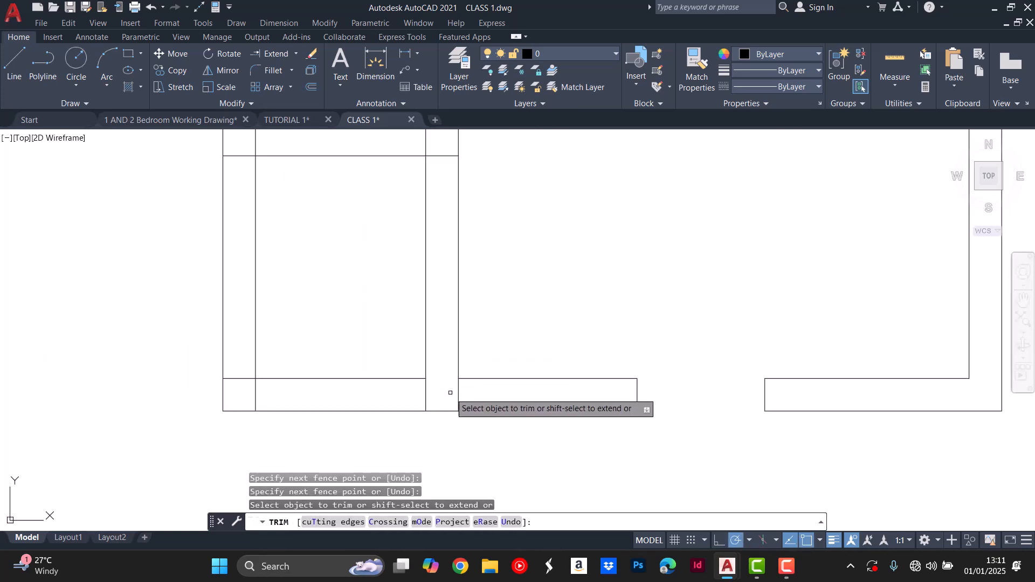
left_click(459, 392)
scroll(479, 413, "down", 5)
scroll(435, 372, "up", 5)
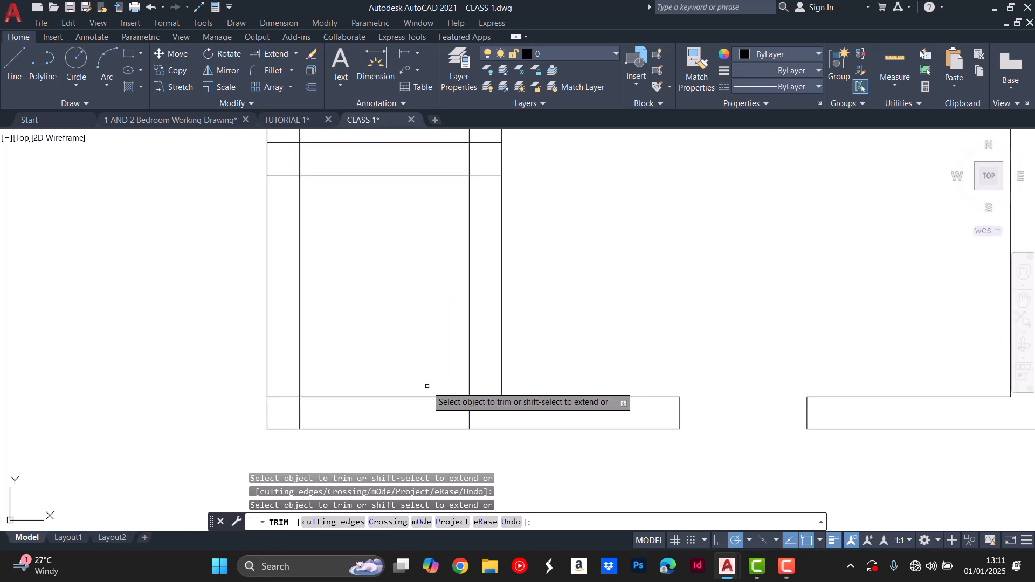
Trim away the bottom and left wall lines around the entrance area, leaving it open outside the inner vertical wall.
left_click(425, 373)
left_click(398, 436)
left_click(247, 307)
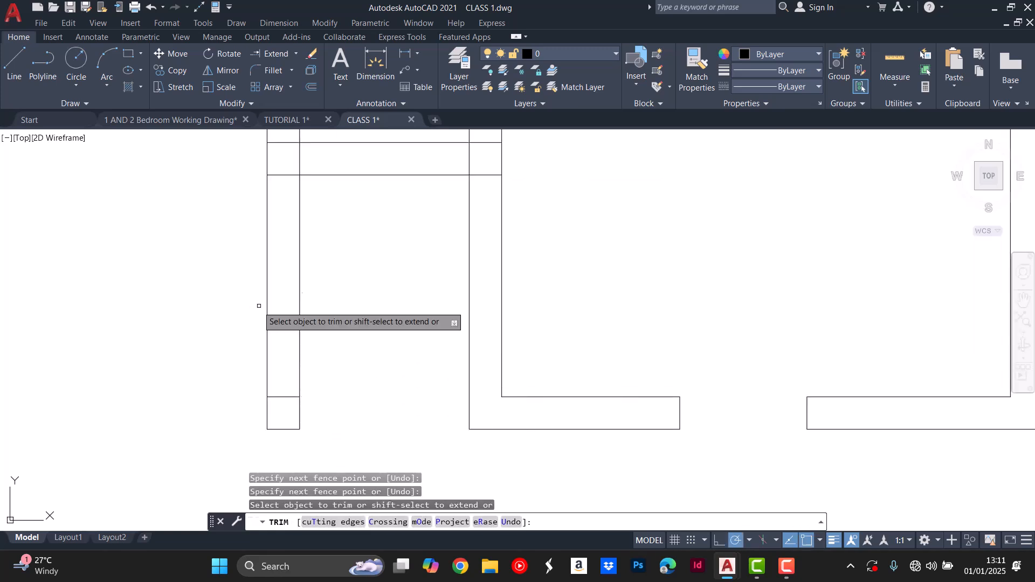
left_click(317, 296)
left_click(314, 395)
left_click(262, 412)
left_click(278, 387)
left_click(274, 433)
key("Return")
Trim the overlapping lines where the left outer wall meets the horizontal partition to form a clean wall corner.
scroll(343, 418, "down", 5)
scroll(347, 343, "up", 5)
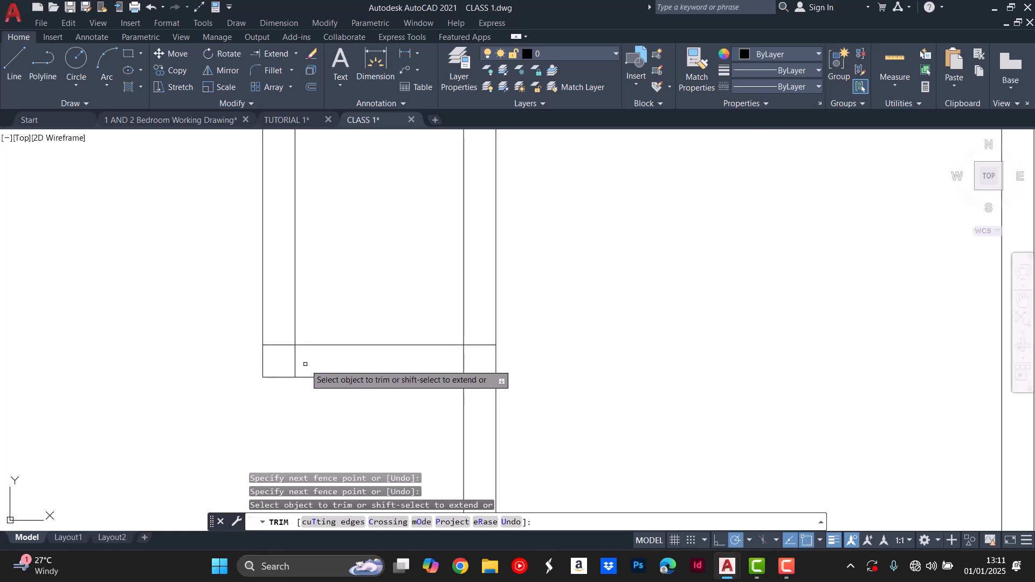
left_click(303, 360)
left_click(285, 359)
left_click(270, 336)
left_click(271, 358)
Trim the overlapping lines at the top-left corner and where the inner vertical wall meets the top wall.
scroll(406, 410, "down", 5)
scroll(368, 276, "up", 4)
left_click(559, 285)
left_click(544, 287)
left_click(520, 285)
left_click(356, 283)
left_click(346, 286)
left_click(339, 297)
left_click(336, 318)
scroll(531, 297, "up", 3)
left_click(532, 294)
left_click(533, 327)
scroll(464, 288, "down", 5)
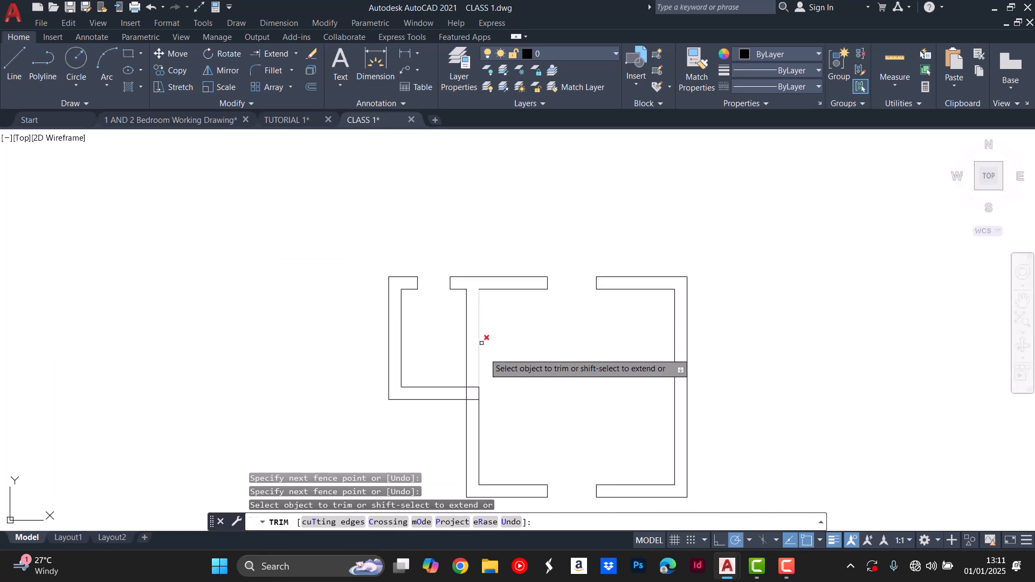
scroll(470, 400, "down", 4)
key("Escape")
key("Escape")
key("Escape")
Examine the entrance door's position and the surrounding dimensions in the reference plan.
scroll(462, 397, "up", 5)
scroll(459, 384, "down", 7)
scroll(458, 384, "up", 4)
scroll(157, 340, "down", 6)
scroll(100, 323, "up", 6)
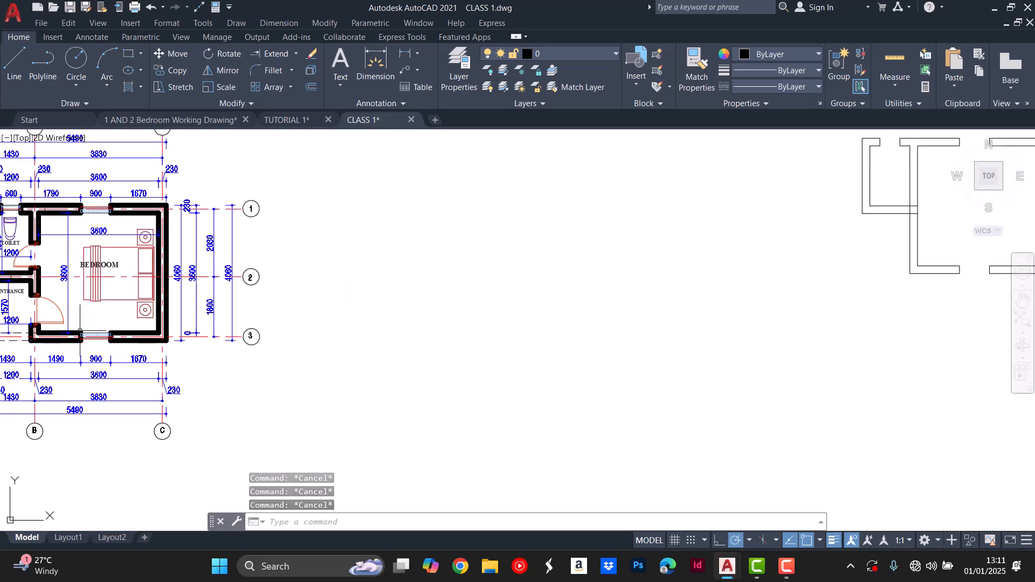
scroll(56, 327, "down", 4)
scroll(15, 356, "up", 8)
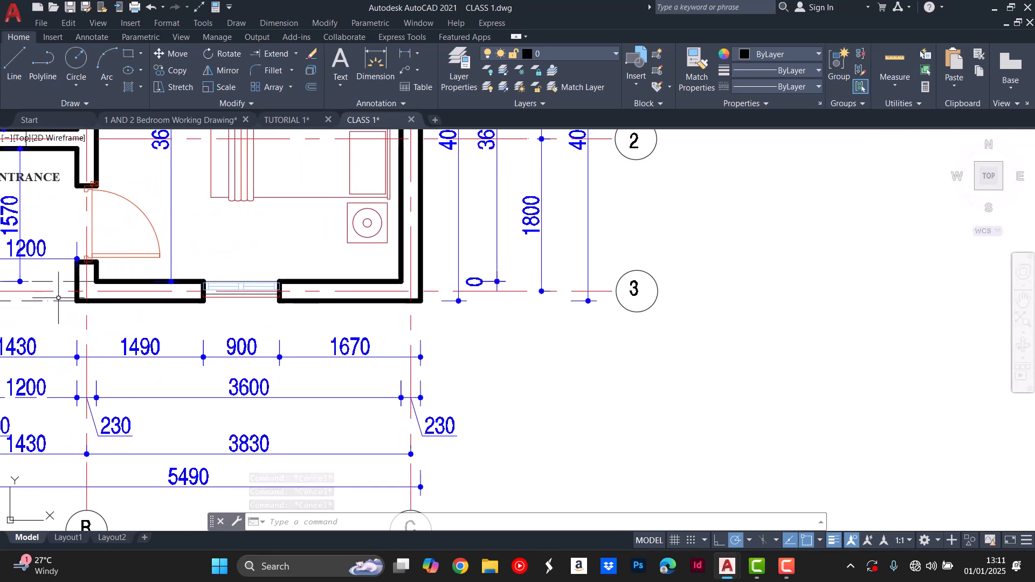
scroll(87, 270, "down", 3)
scroll(127, 315, "up", 3)
scroll(162, 339, "down", 4)
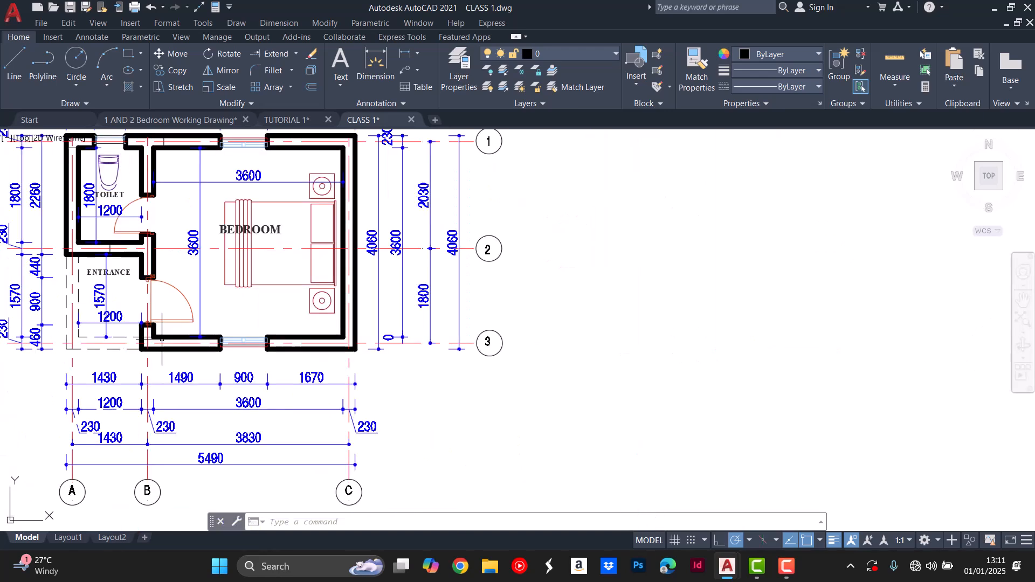
scroll(128, 340, "up", 3)
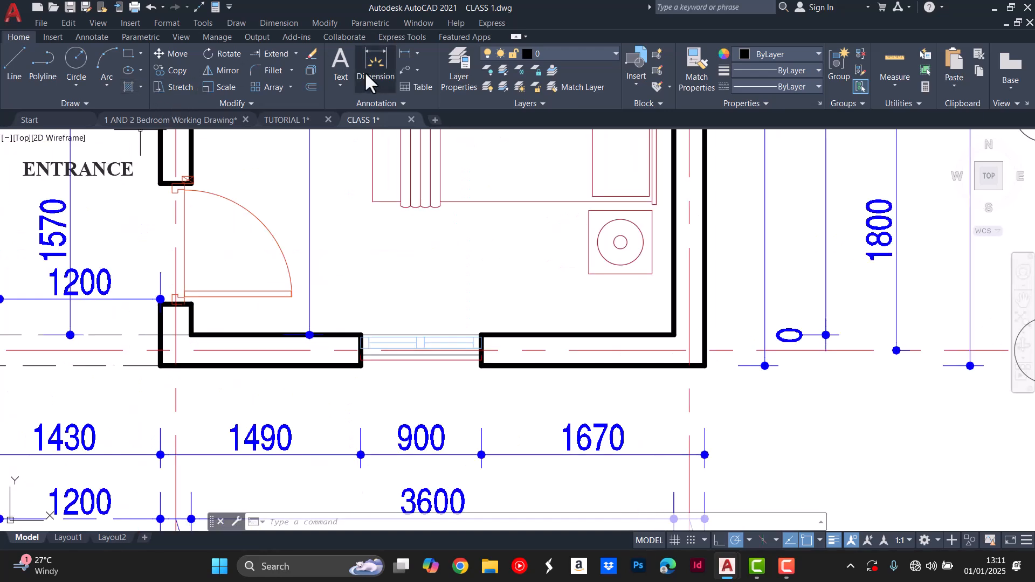
Try to dimension the short wall below the entrance door in the reference plan, and delete that dimension.
left_click(365, 78)
left_click(160, 366)
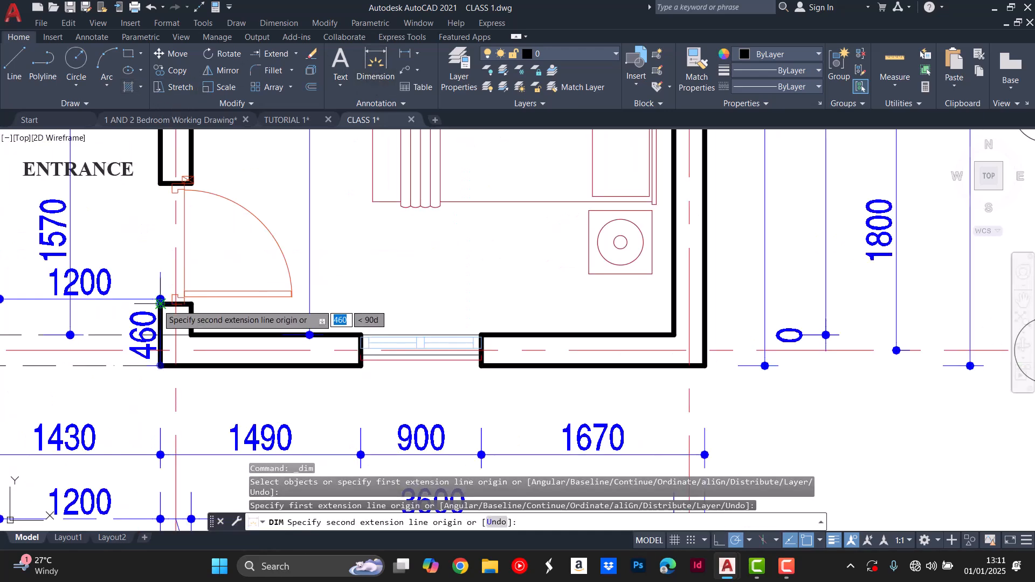
left_click(158, 312)
left_click(137, 408)
key("Escape")
key("Escape")
key("Escape")
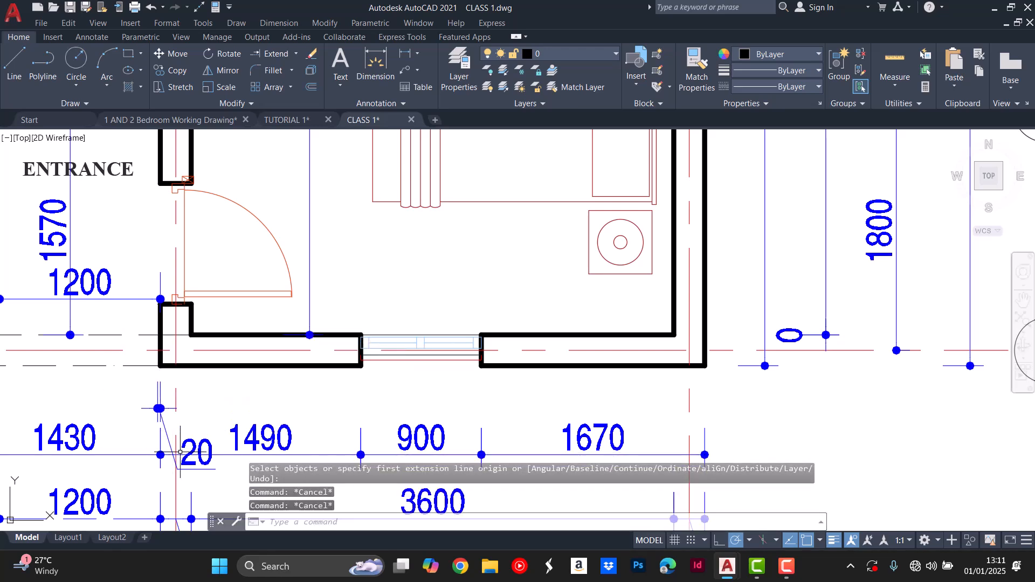
left_click(180, 449)
key("Delete")
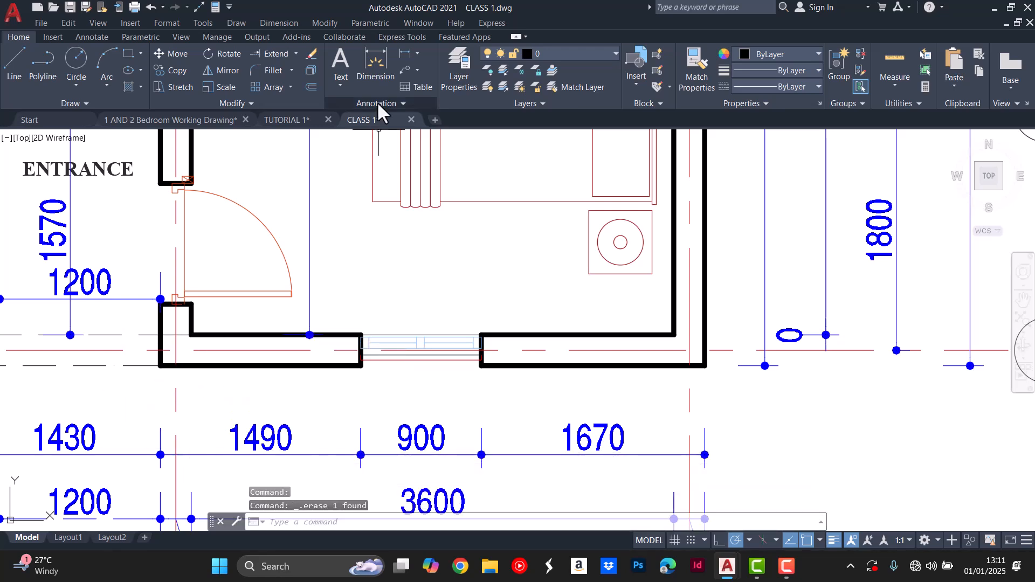
Dimension the height of the short wall below the entrance door in the reference plan, placing it beside the wall.
left_click(363, 62)
left_click(160, 366)
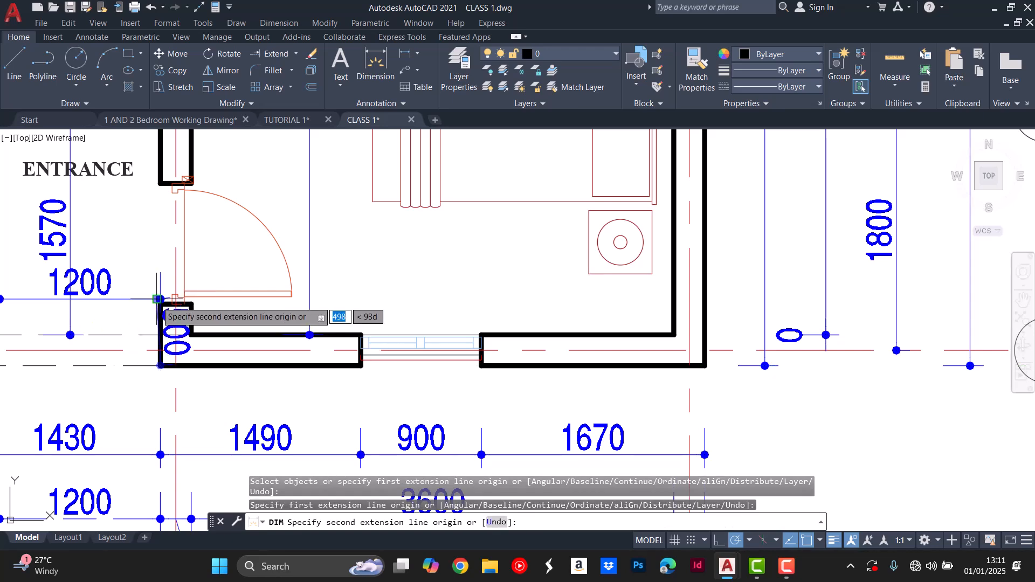
scroll(158, 303, "up", 2)
left_click(163, 306)
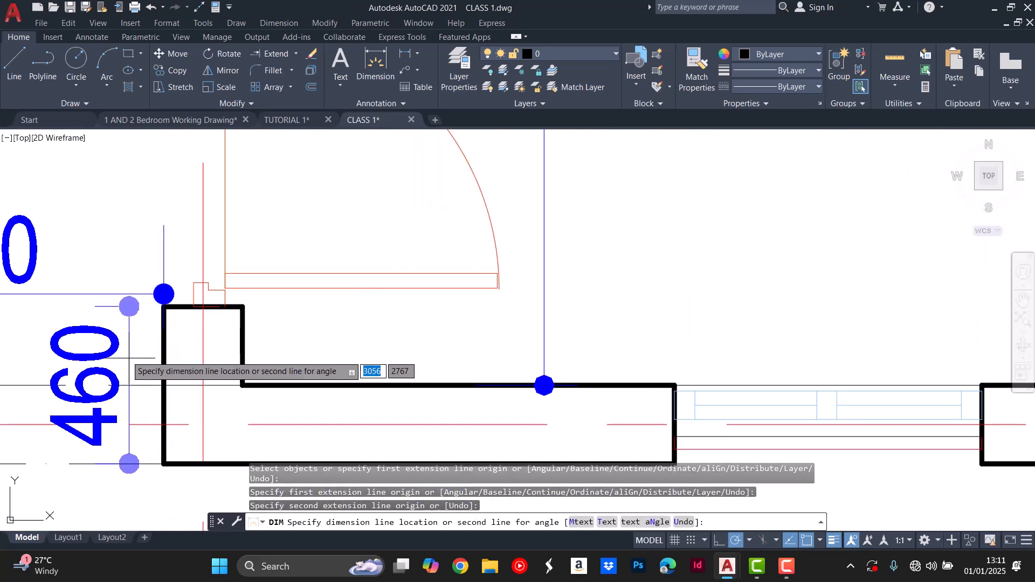
left_click(123, 362)
scroll(211, 425, "down", 2)
key("Escape")
key("Escape")
Measure the short wall stub between the toilet door and the partition in the reference plan without placing a dimension.
scroll(231, 386, "down", 2)
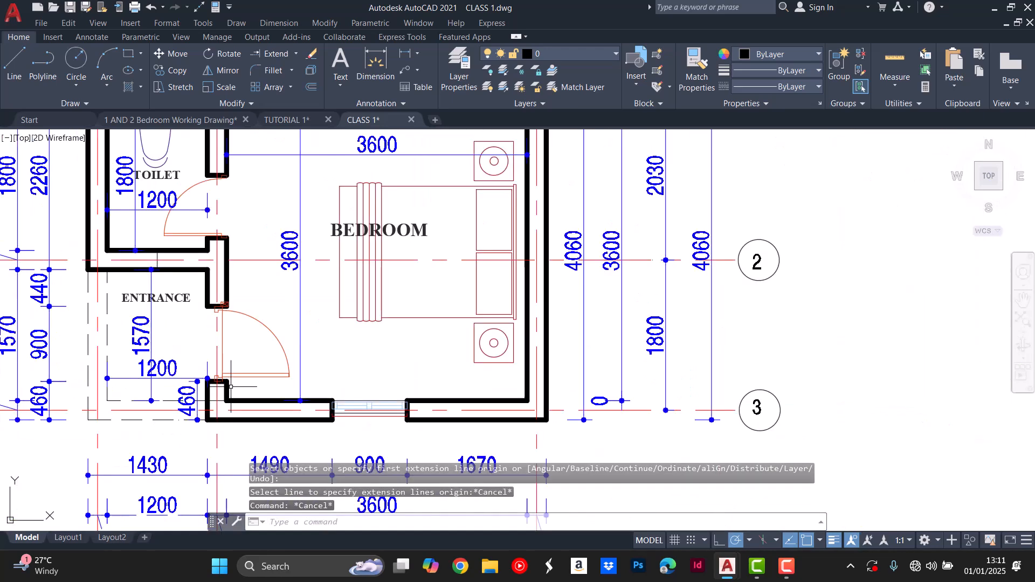
scroll(239, 337, "down", 2)
scroll(234, 302, "up", 3)
key("Escape")
key("Escape")
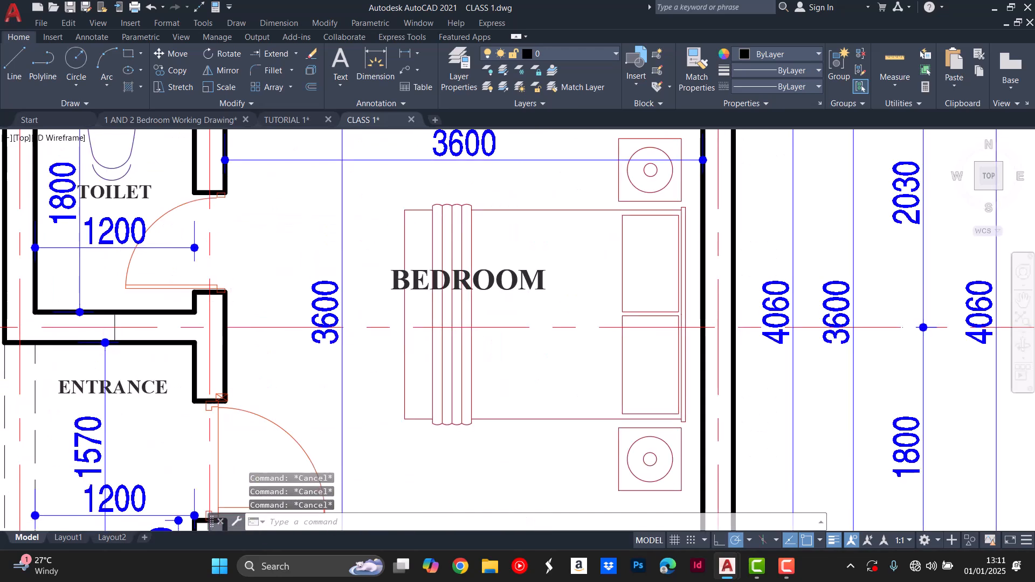
scroll(230, 318, "down", 1)
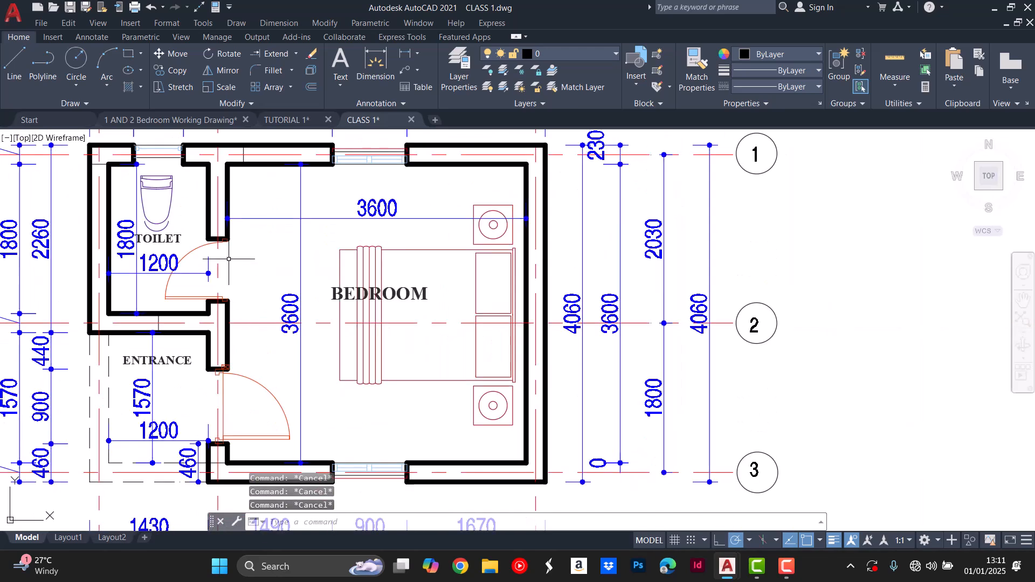
left_click(375, 66)
scroll(217, 318, "up", 4)
left_click(188, 310)
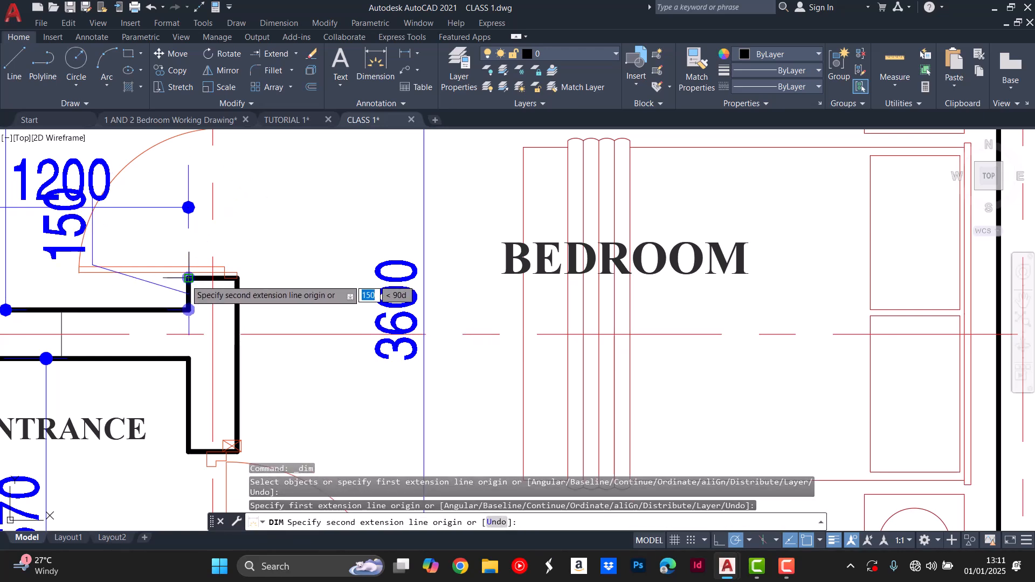
scroll(188, 278, "down", 4)
key("Escape")
key("Escape")
Offset the outer bottom wall line of the drafted plan 460 upward to mark the entrance door's lower jamb.
scroll(814, 235, "up", 2)
scroll(707, 314, "down", 3)
scroll(569, 241, "up", 4)
scroll(349, 274, "down", 4)
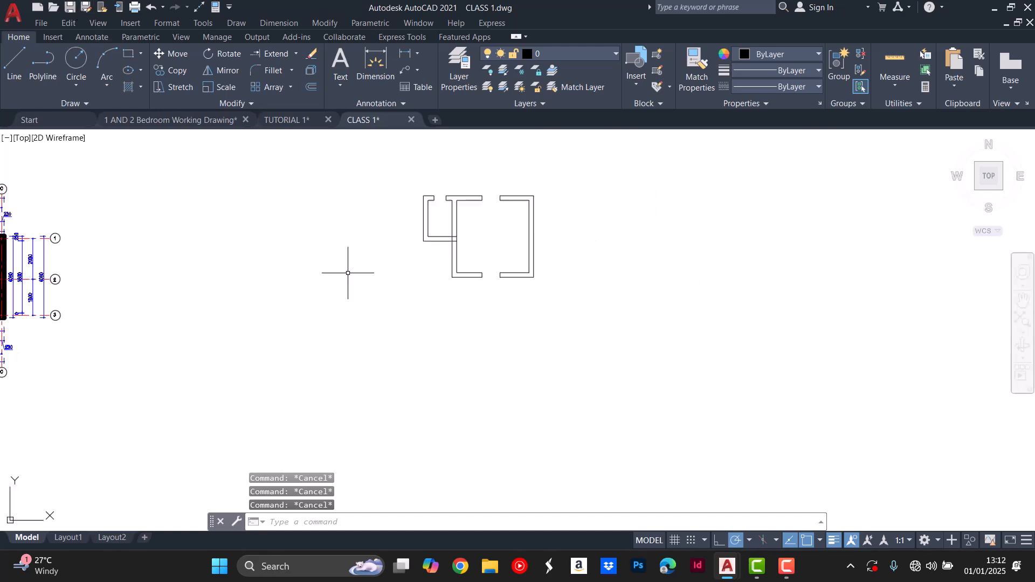
scroll(439, 254, "up", 4)
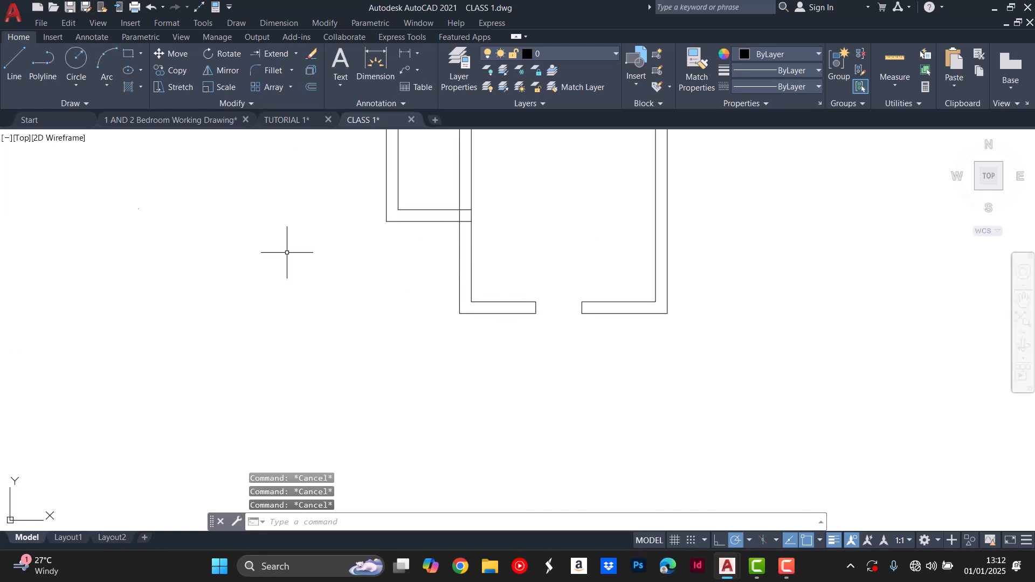
left_click(311, 87)
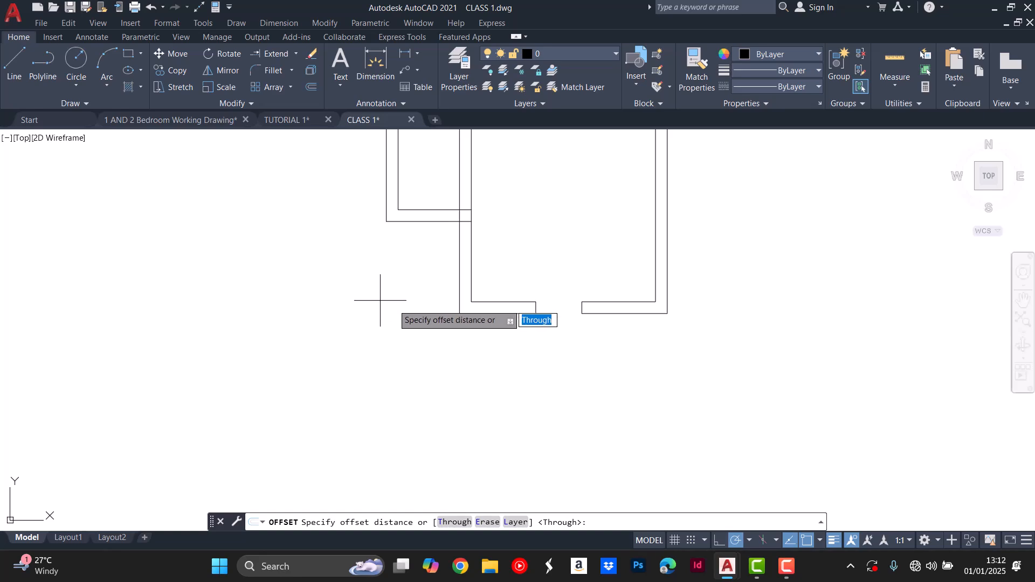
scroll(367, 300, "down", 5)
scroll(447, 300, "up", 5)
scroll(420, 310, "down", 6)
scroll(143, 358, "up", 7)
scroll(158, 376, "down", 6)
scroll(749, 353, "up", 7)
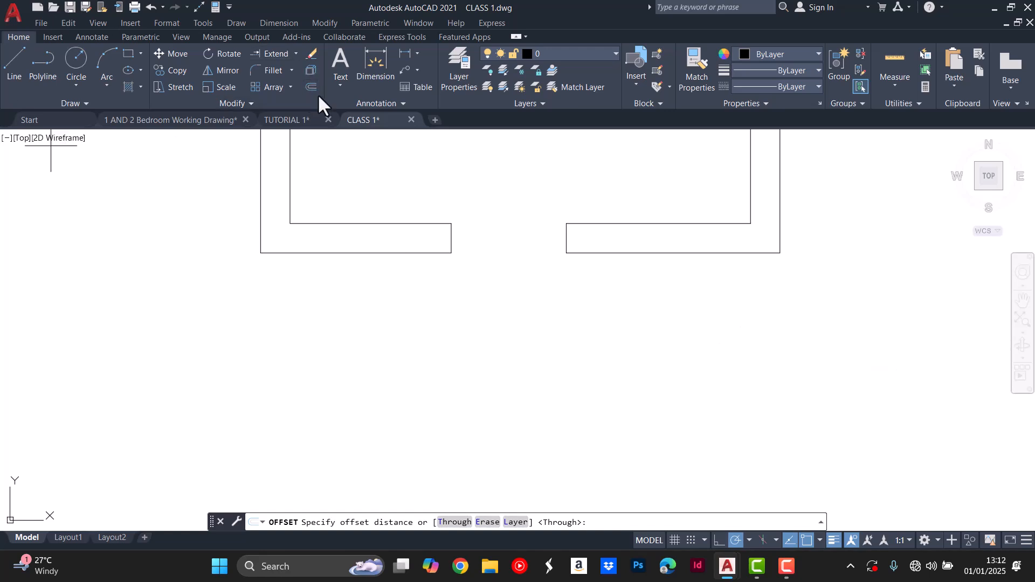
scroll(305, 289, "down", 5)
scroll(335, 318, "up", 2)
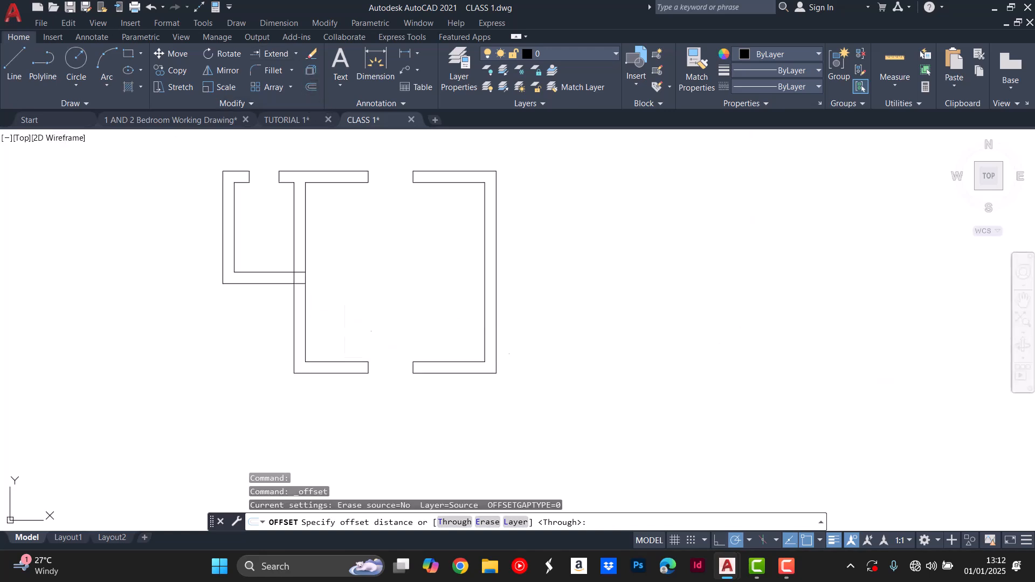
left_click(309, 70)
type("460")
key("Return")
left_click(307, 373)
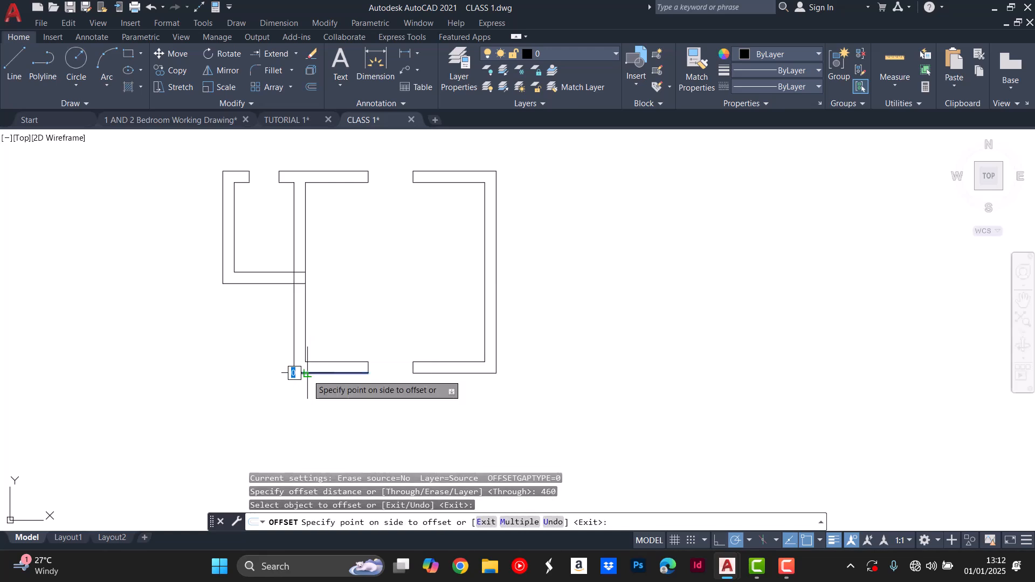
left_click(325, 348)
Offset the lower jamb line 900 upward to mark the entrance door's upper jamb.
left_click(324, 350)
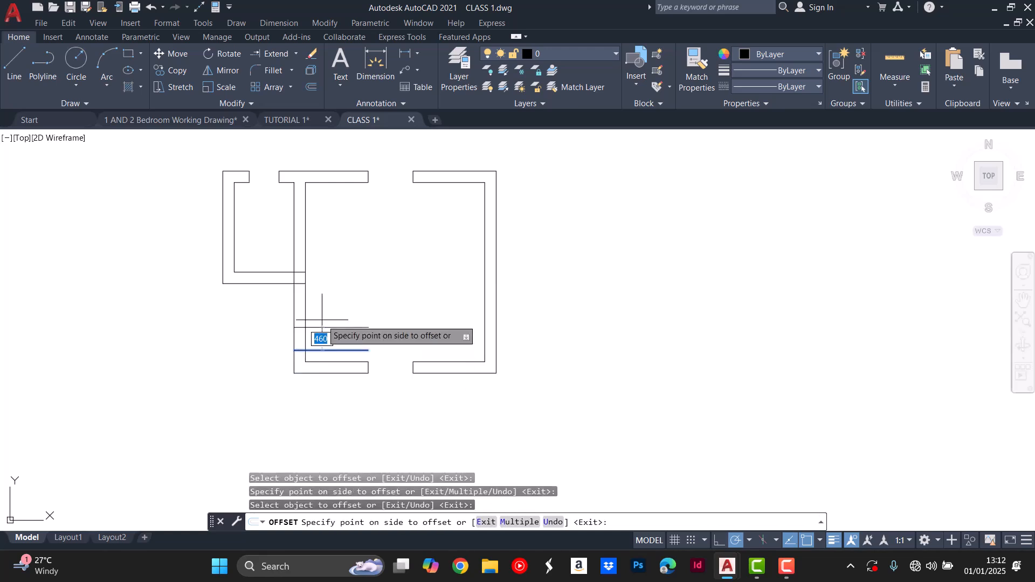
key("Return")
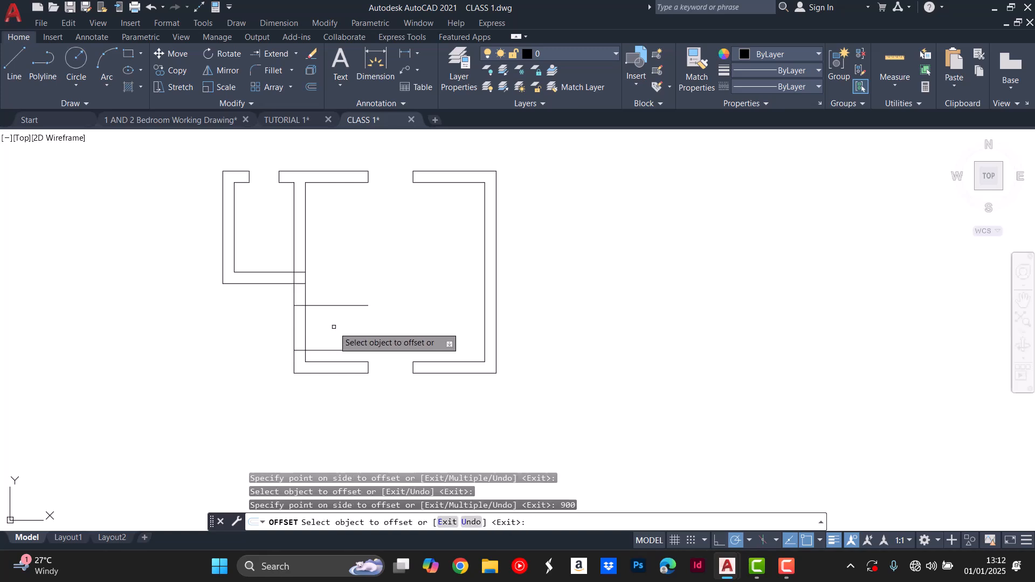
scroll(333, 327, "down", 2)
key("Escape")
key("Escape")
key("Escape")
scroll(312, 281, "up", 6)
scroll(308, 319, "down", 2)
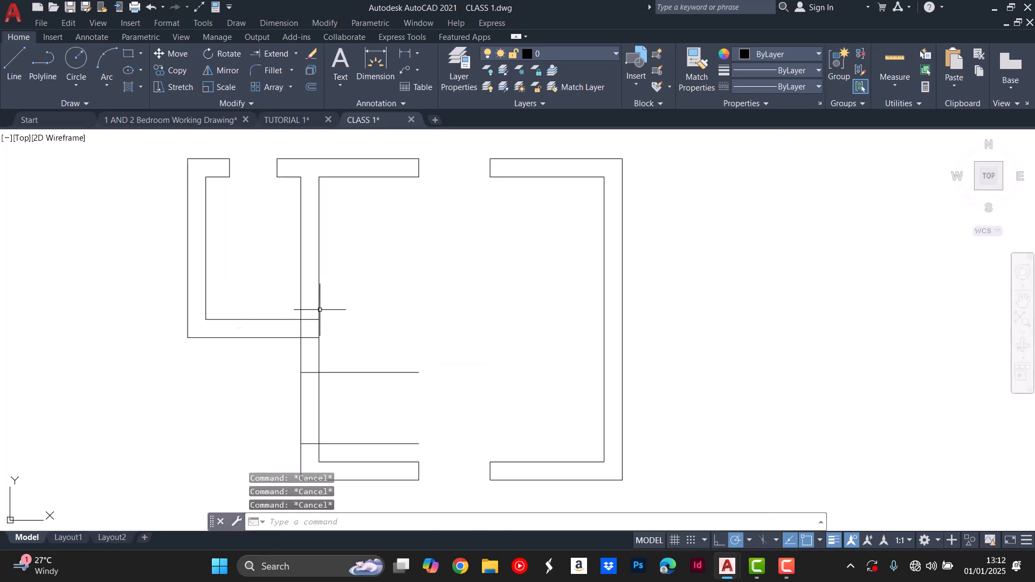
Trim the entrance door jamb lines back to the partition and cut the wall lines between them to open the doorway.
key("Return")
left_click(334, 338)
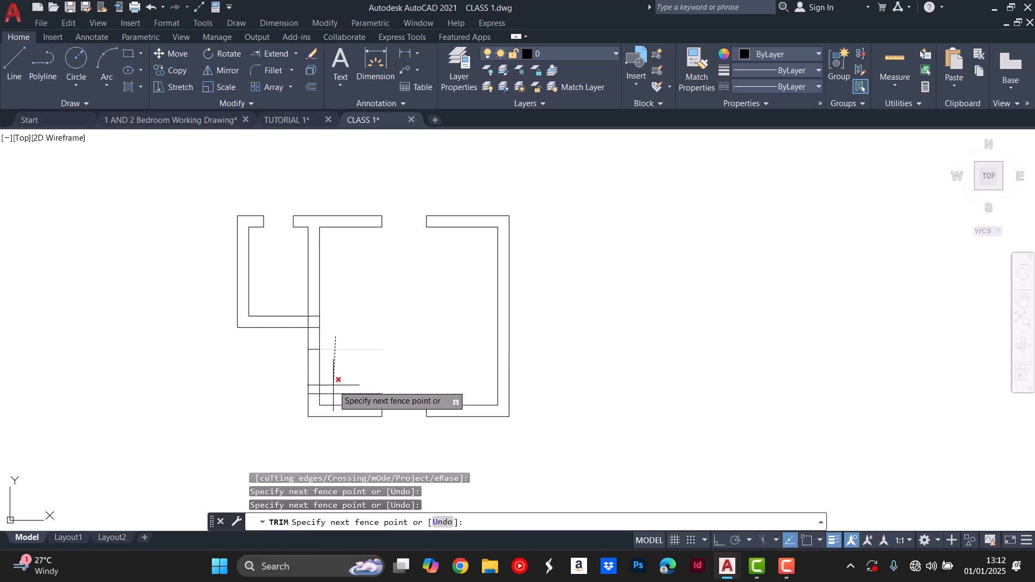
left_click(334, 399)
left_click(298, 363)
left_click(324, 365)
key("Escape")
key("Escape")
scroll(313, 317, "up", 4)
key("Escape")
key("Escape")
scroll(321, 340, "down", 2)
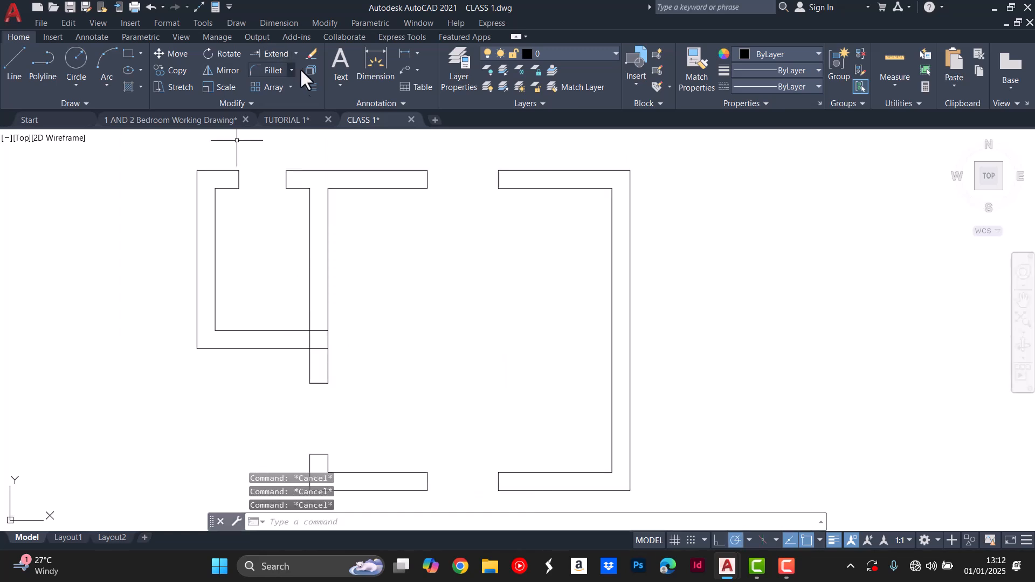
Offset the toilet's inner bottom wall line 150 upward to mark the toilet door's lower jamb.
left_click(311, 87)
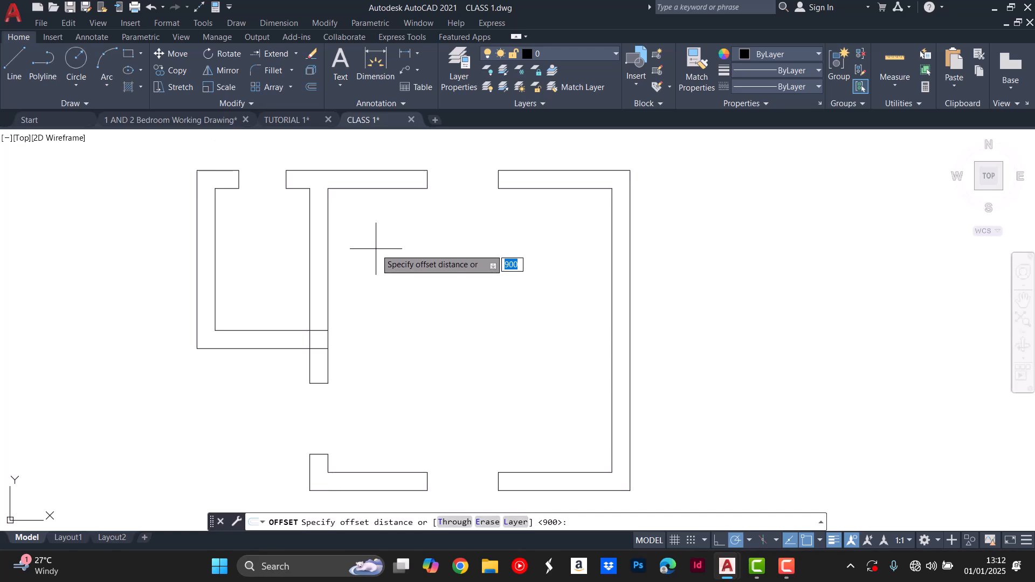
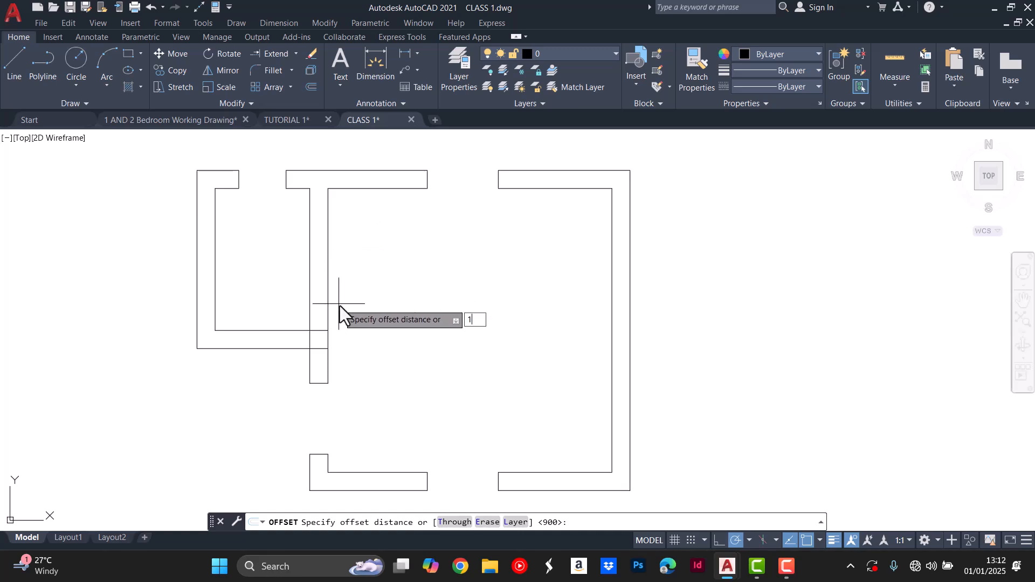
type("0")
key("Return")
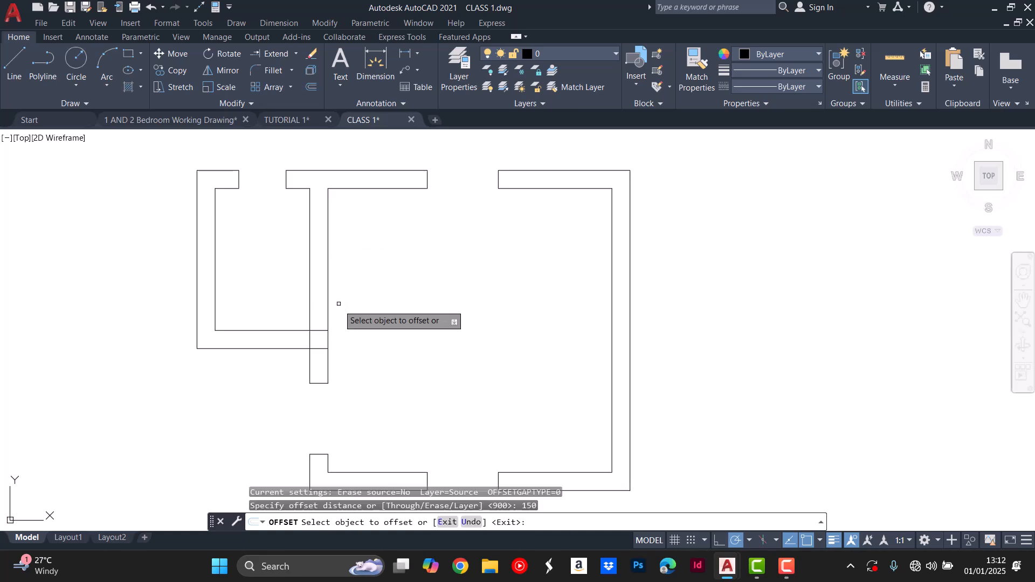
left_click(291, 331)
scroll(358, 293, "up", 2)
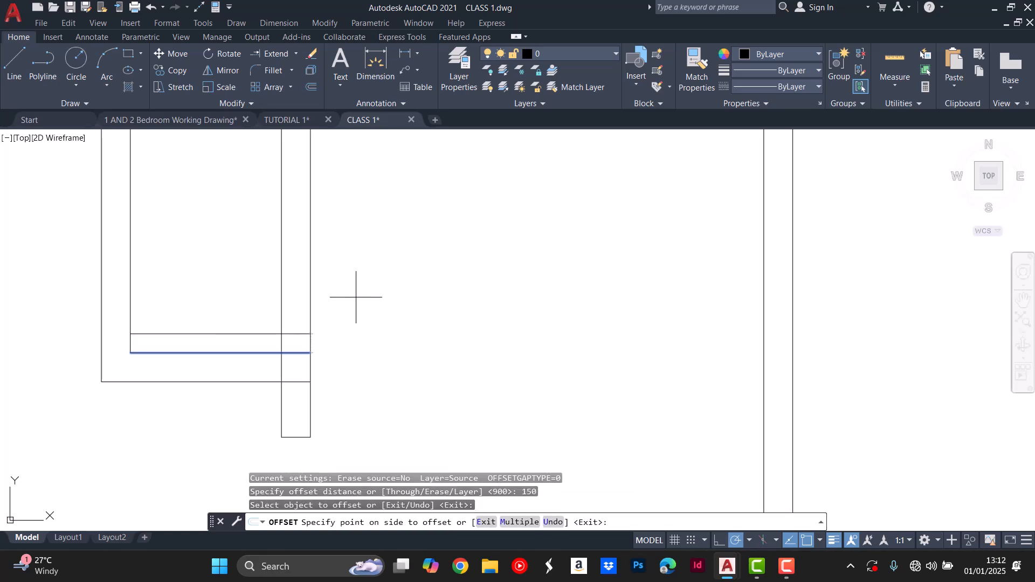
left_click(358, 295)
Offset the toilet door's lower jamb line 750 upward to mark its upper jamb.
left_click(264, 334)
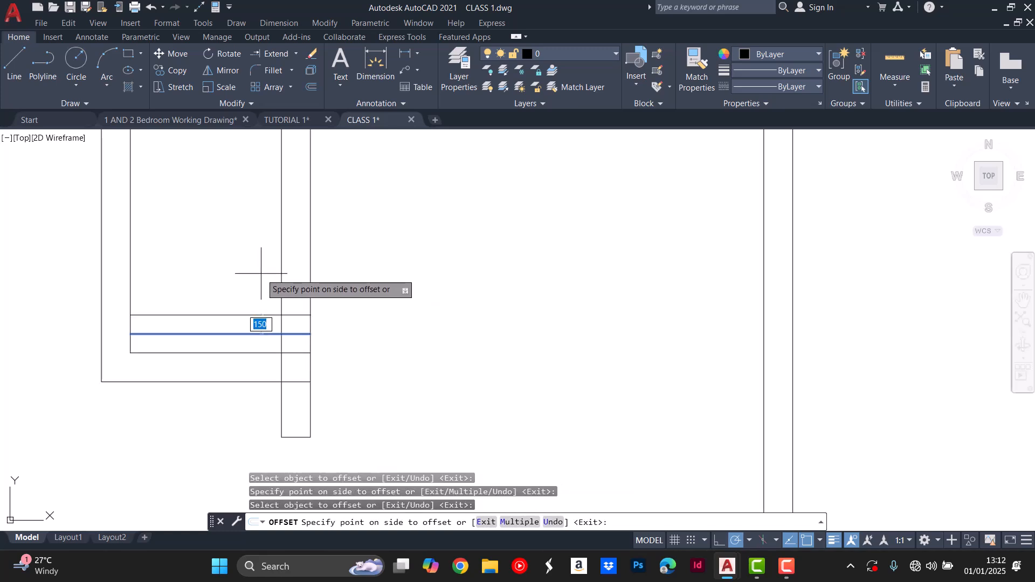
left_click(270, 276)
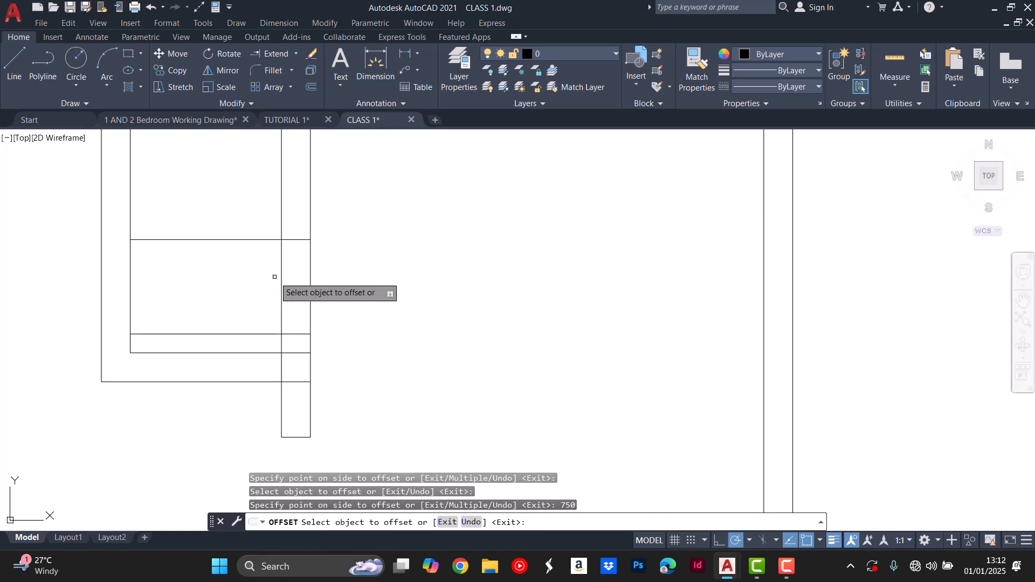
key("Escape")
key("Escape")
key("Escape")
Trim the partition to open the toilet door and clean up its junction with the toilet's bottom wall.
type("TR")
key("Return")
left_click_drag(252, 224, 235, 337)
mouse_move(332, 288)
left_mouse_down()
mouse_move(280, 294)
mouse_move(296, 412)
left_mouse_up()
scroll(294, 347, "up", 2)
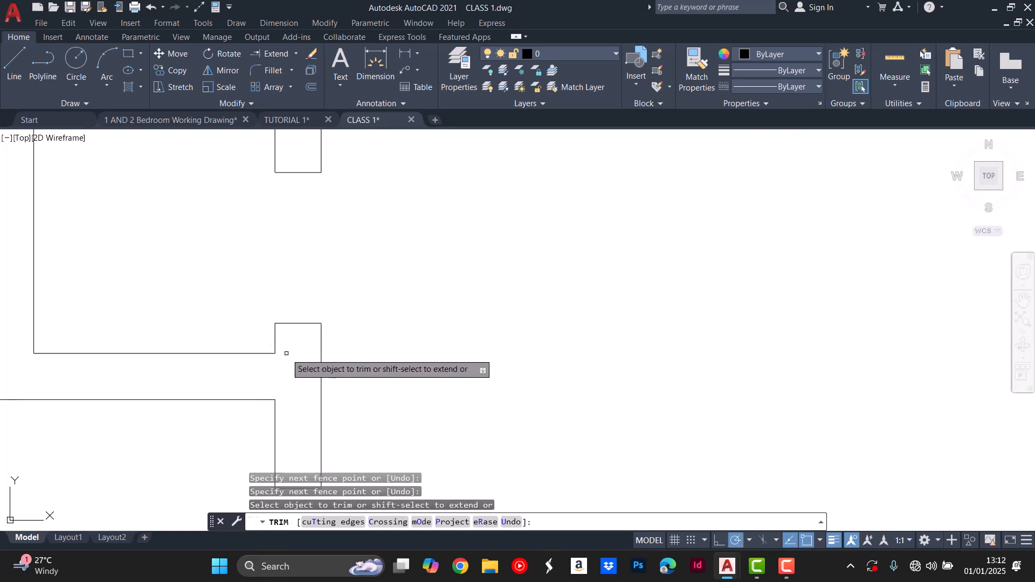
key("Escape")
key("Escape")
key("Escape")
Save the drawing.
scroll(335, 323, "down", 5)
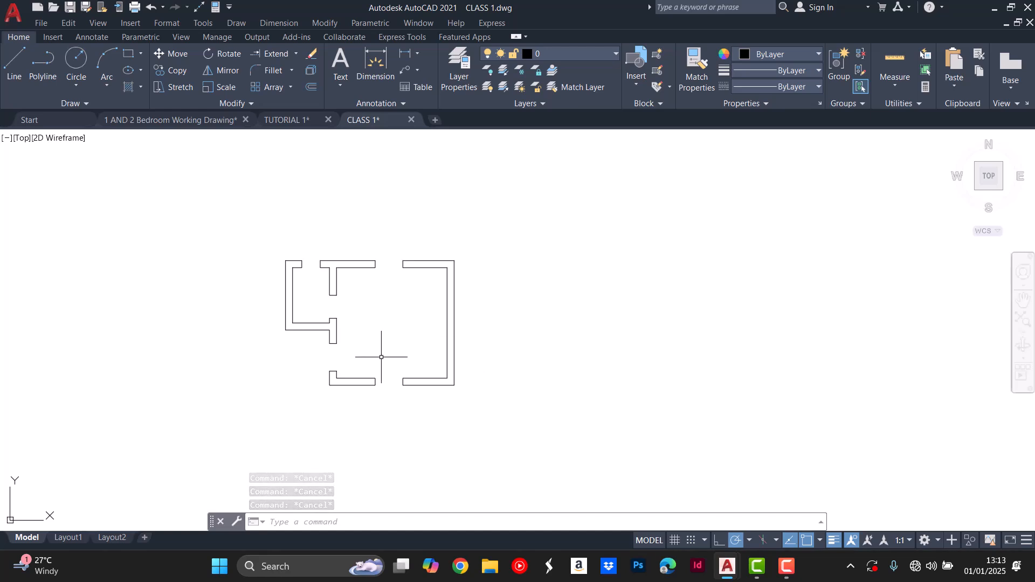
key("Escape")
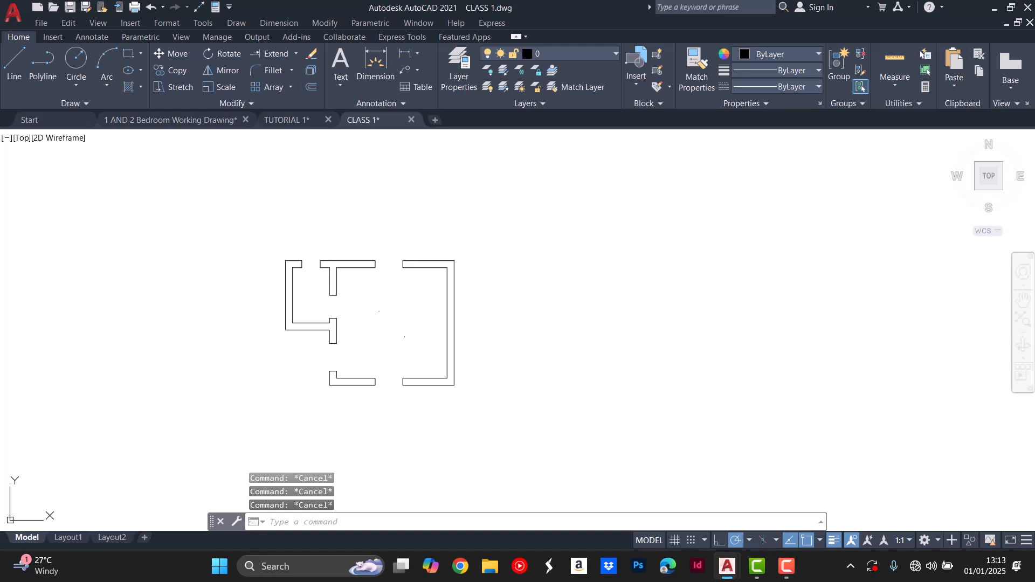
key("ctrl+s")
Compare the drafted plan's walls and openings with the dimensioned reference plan.
scroll(427, 265, "up", 2)
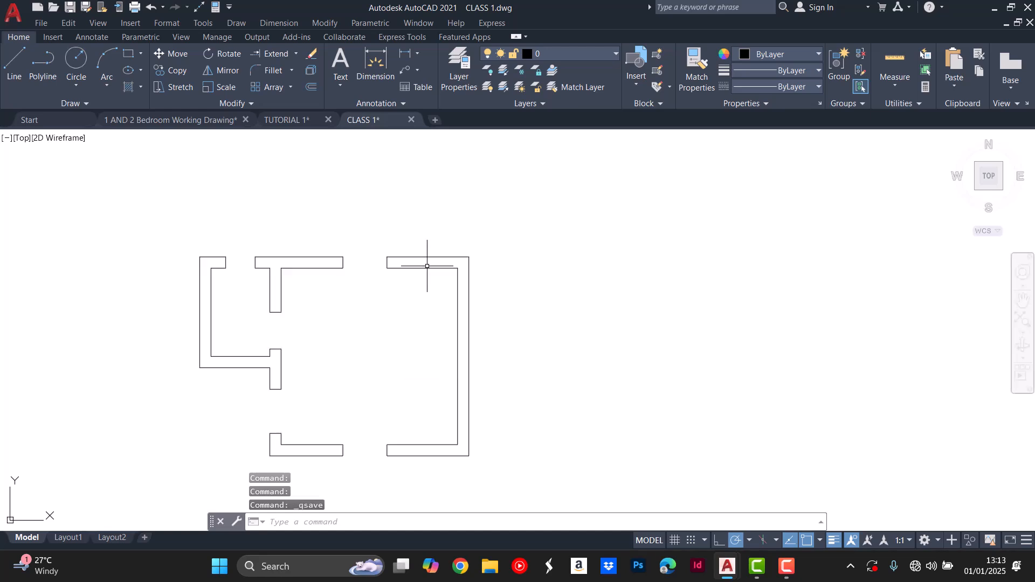
scroll(473, 280, "down", 8)
scroll(281, 308, "up", 4)
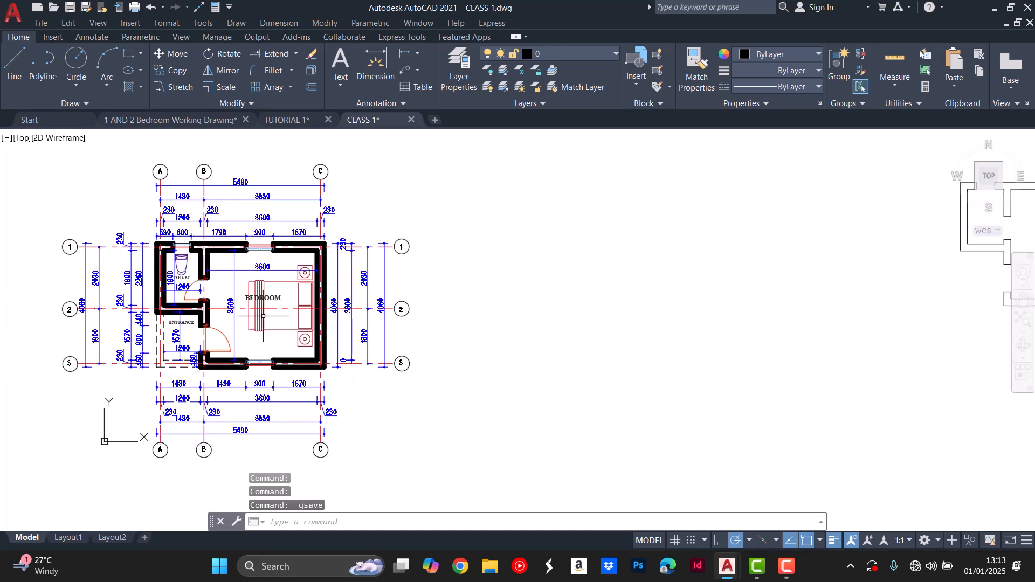
scroll(261, 310, "down", 2)
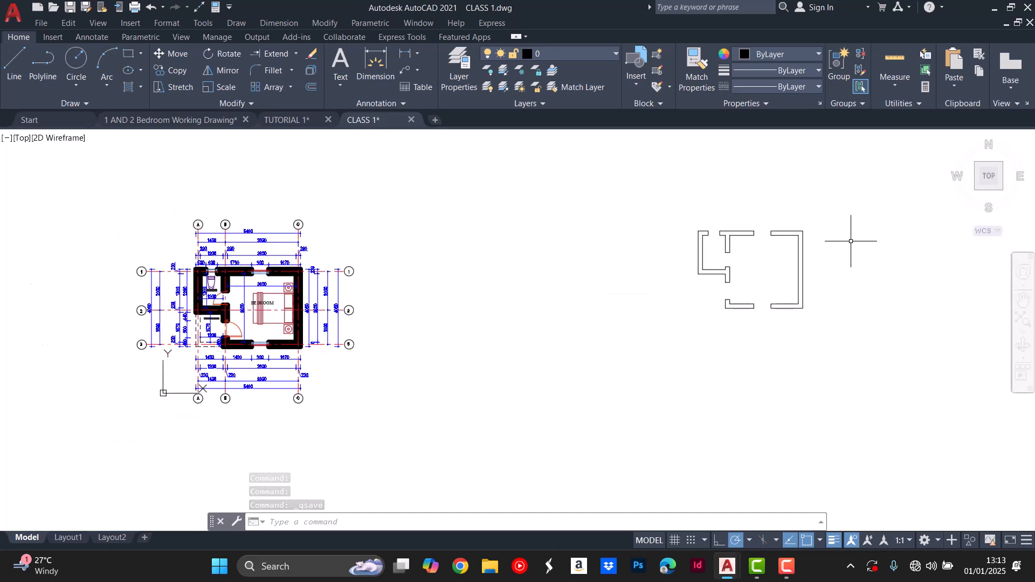
scroll(855, 231, "up", 6)
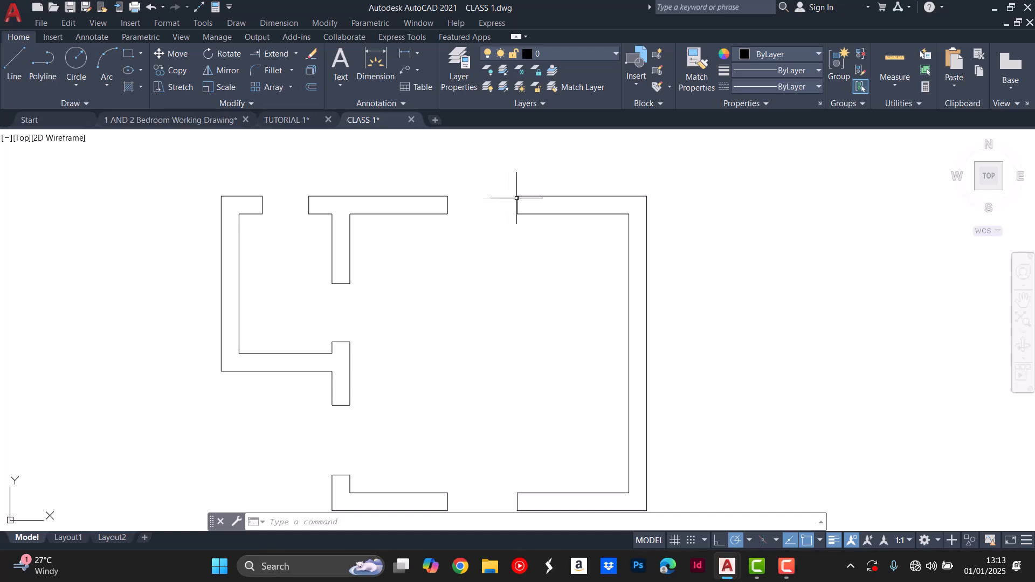
scroll(558, 194, "down", 5)
scroll(559, 208, "up", 5)
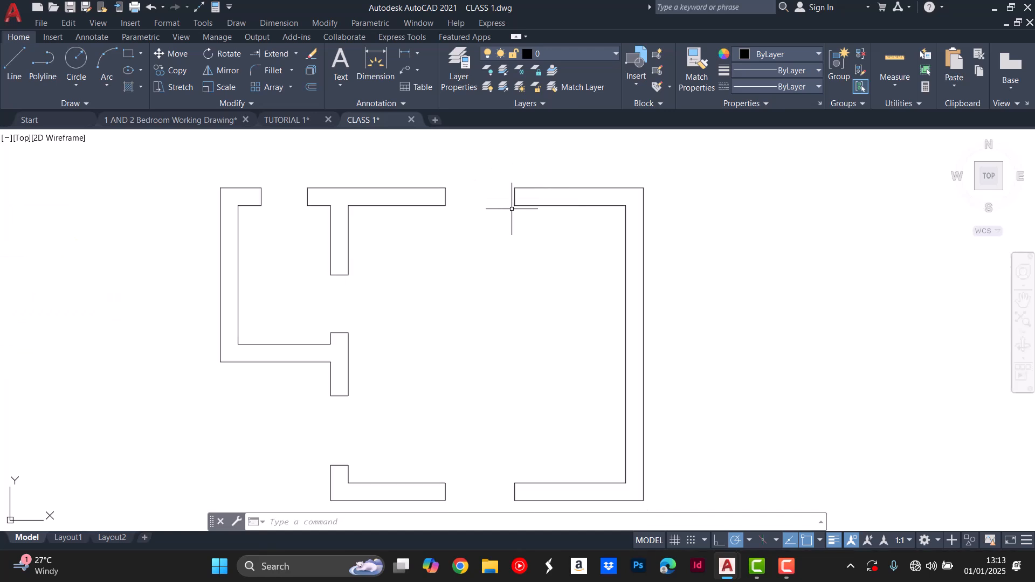
Set the lineweight of all wall lines in the drafted plan to 0.70 mm.
left_click(550, 202)
left_click(539, 224)
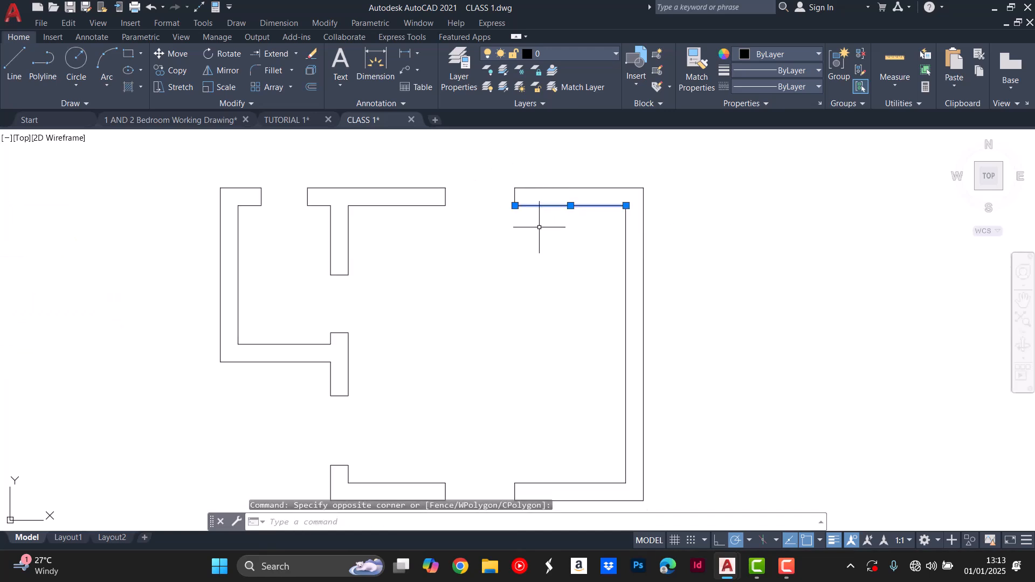
scroll(541, 227, "down", 4)
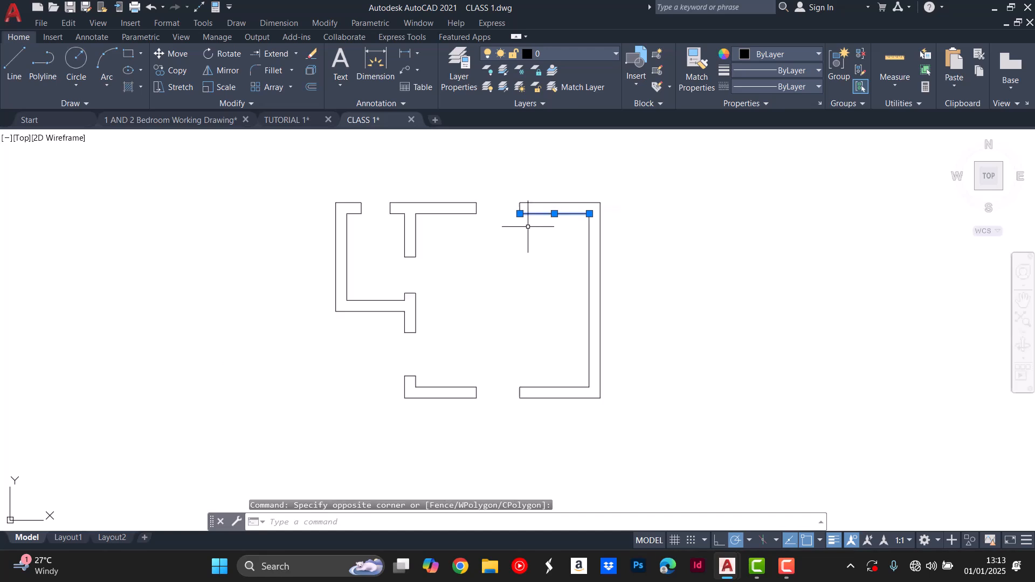
left_click(395, 368)
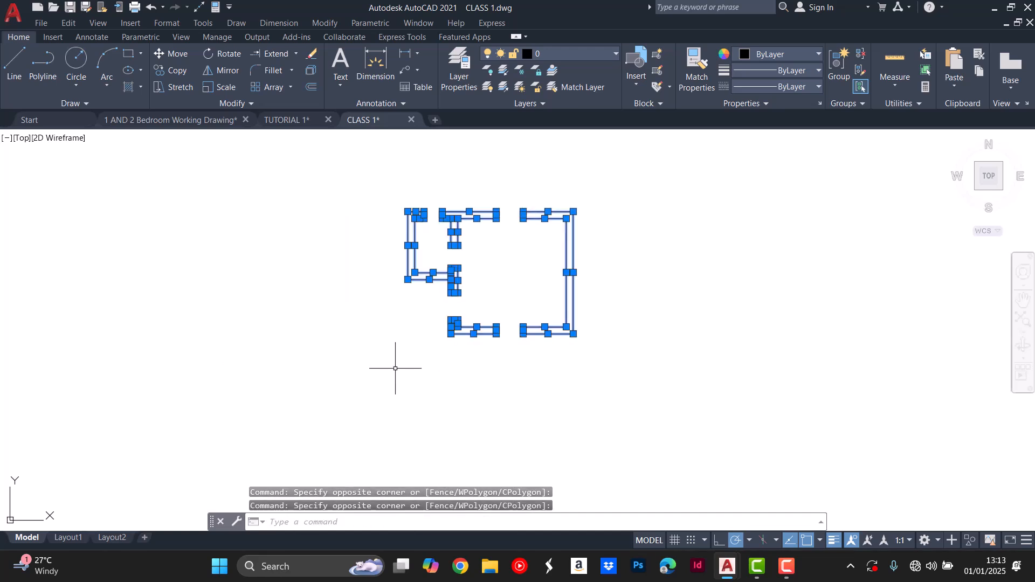
right_click(341, 230)
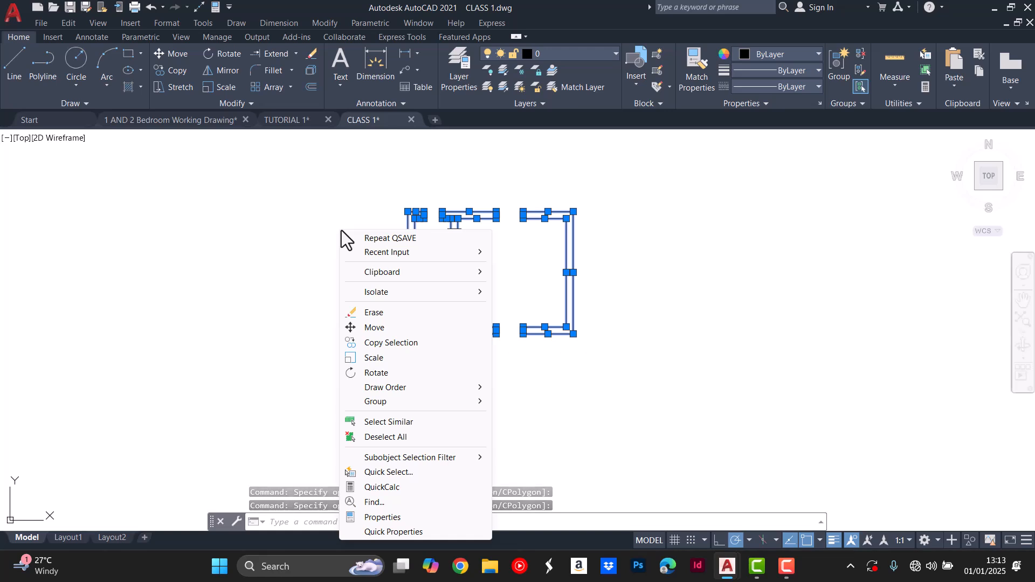
left_click(385, 517)
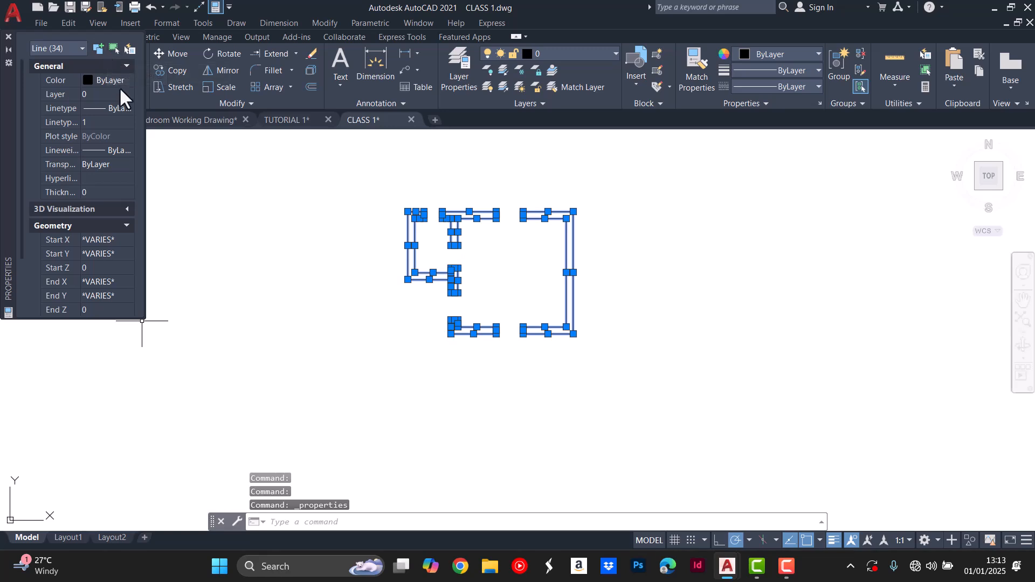
left_click(107, 150)
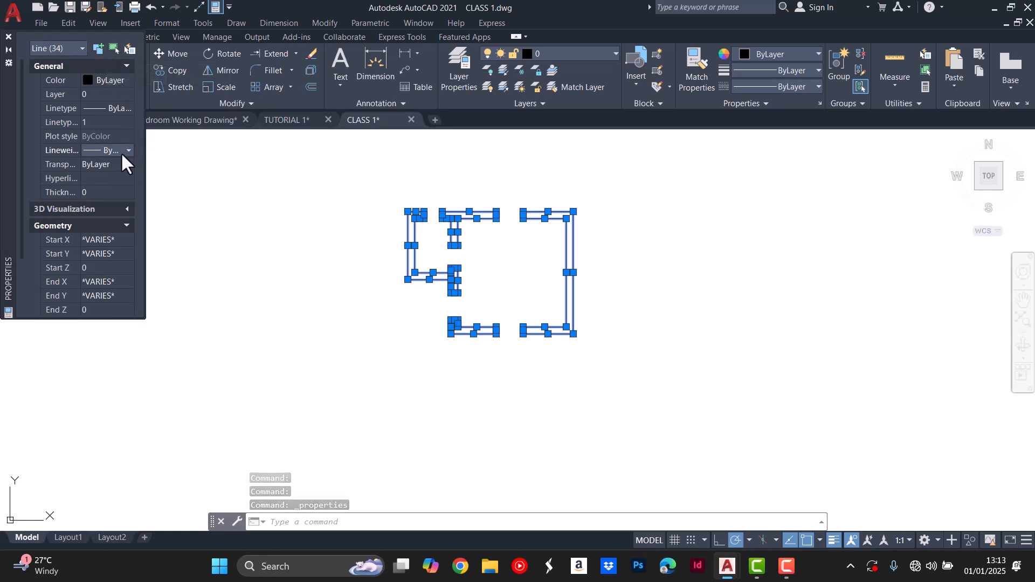
left_click(121, 151)
scroll(119, 208, "down", 2)
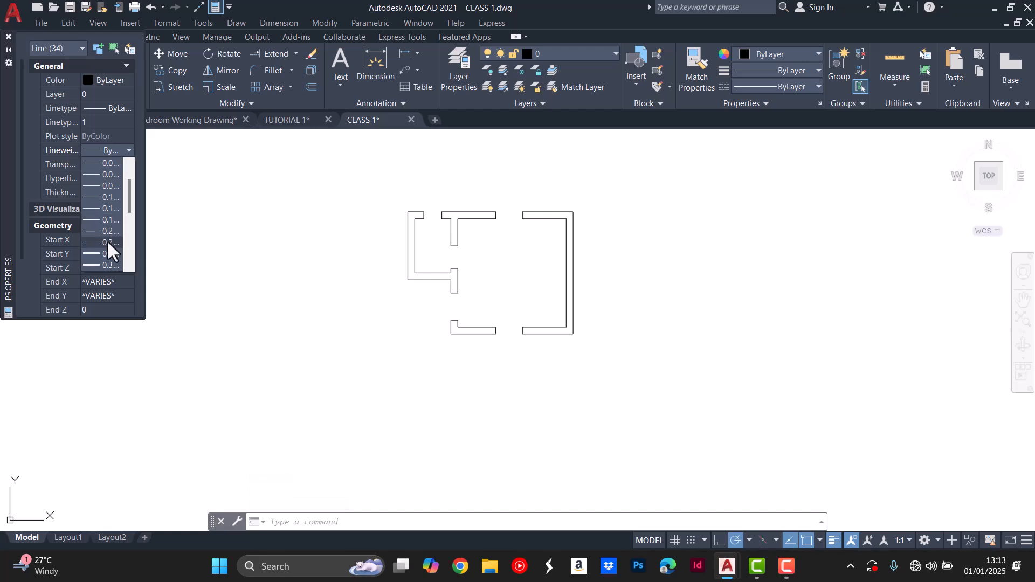
scroll(104, 256, "down", 1)
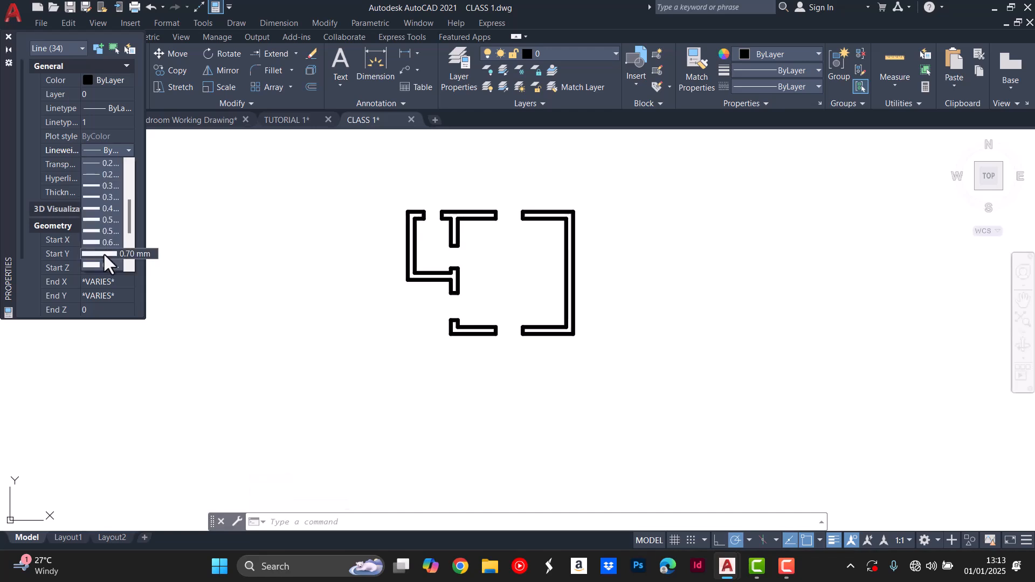
left_click(103, 254)
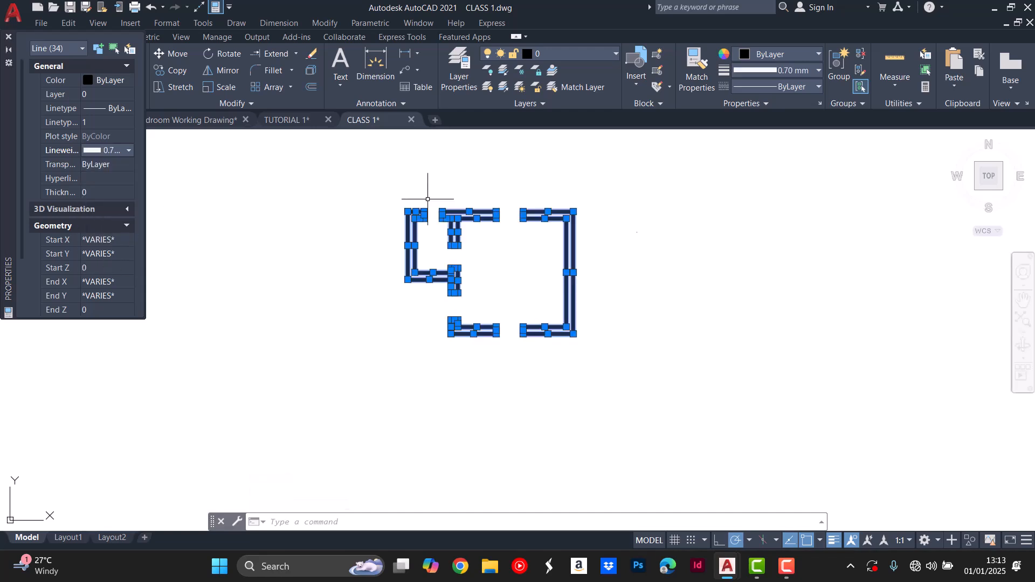
left_click(126, 82)
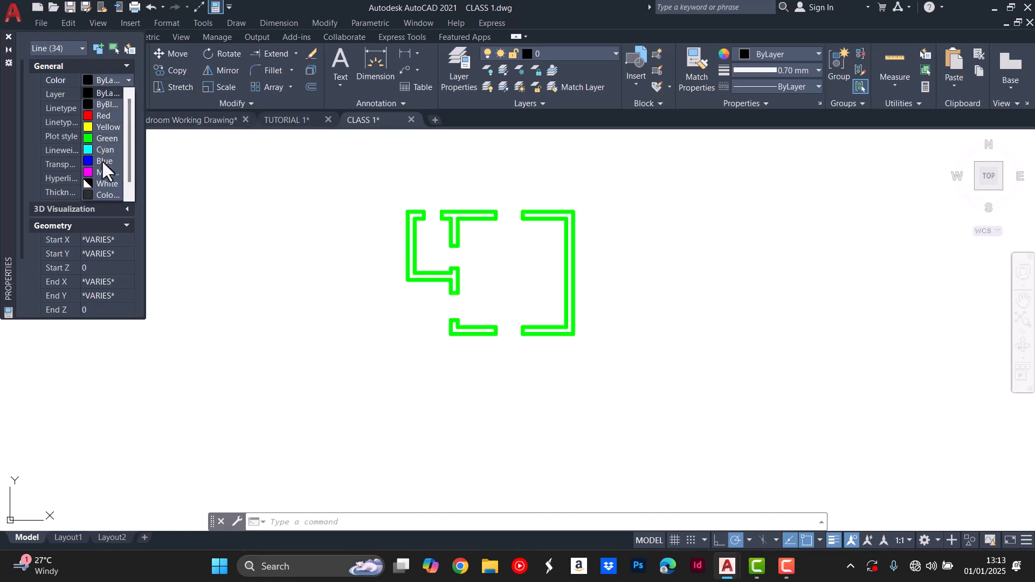
key("Escape")
key("Escape")
key("Escape")
Examine the drafted plan's wall thickness against the reference plan, including the dashed outline around the reference's entrance.
scroll(496, 265, "down", 3)
scroll(493, 255, "up", 3)
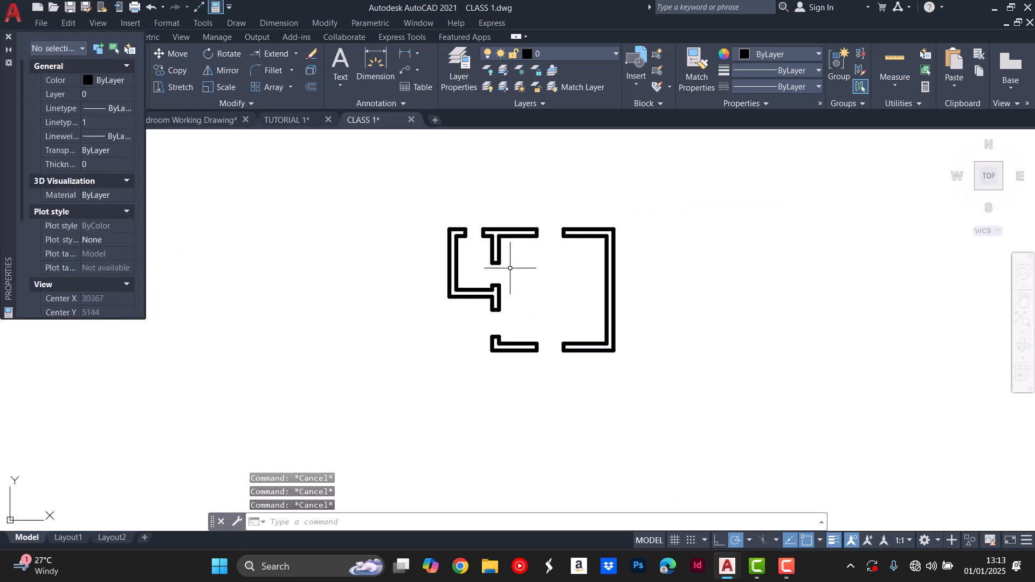
scroll(509, 270, "up", 2)
scroll(509, 272, "down", 5)
scroll(260, 276, "up", 4)
scroll(476, 282, "down", 2)
scroll(970, 243, "up", 2)
scroll(681, 258, "down", 2)
scroll(409, 261, "up", 2)
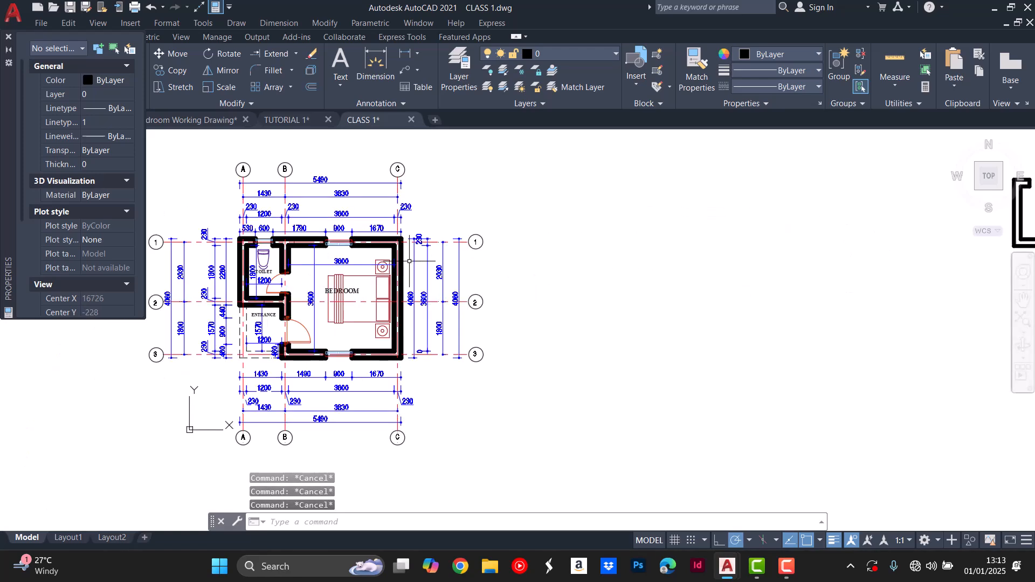
scroll(357, 269, "up", 2)
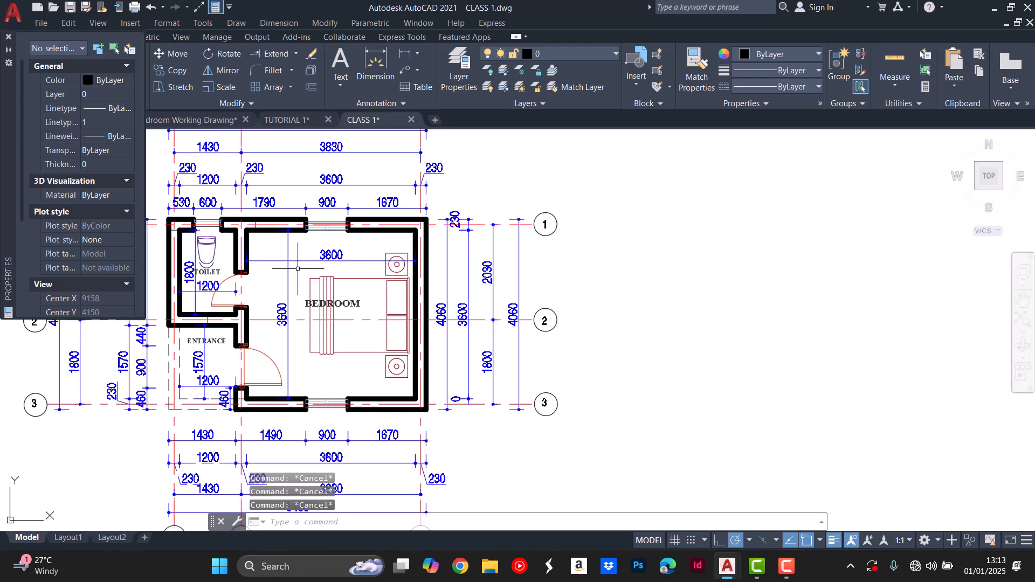
scroll(178, 365, "up", 2)
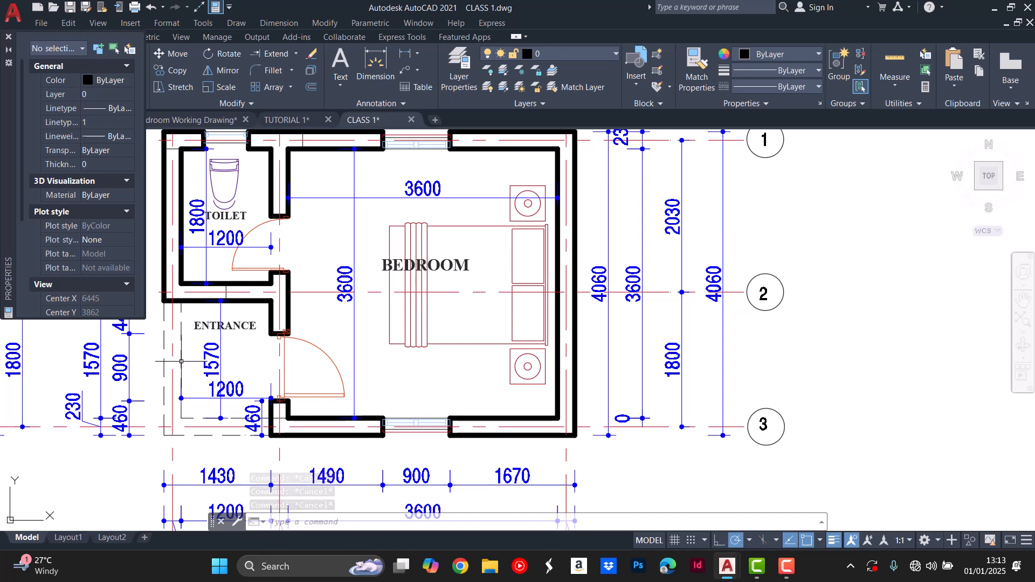
scroll(181, 361, "down", 5)
scroll(392, 357, "up", 6)
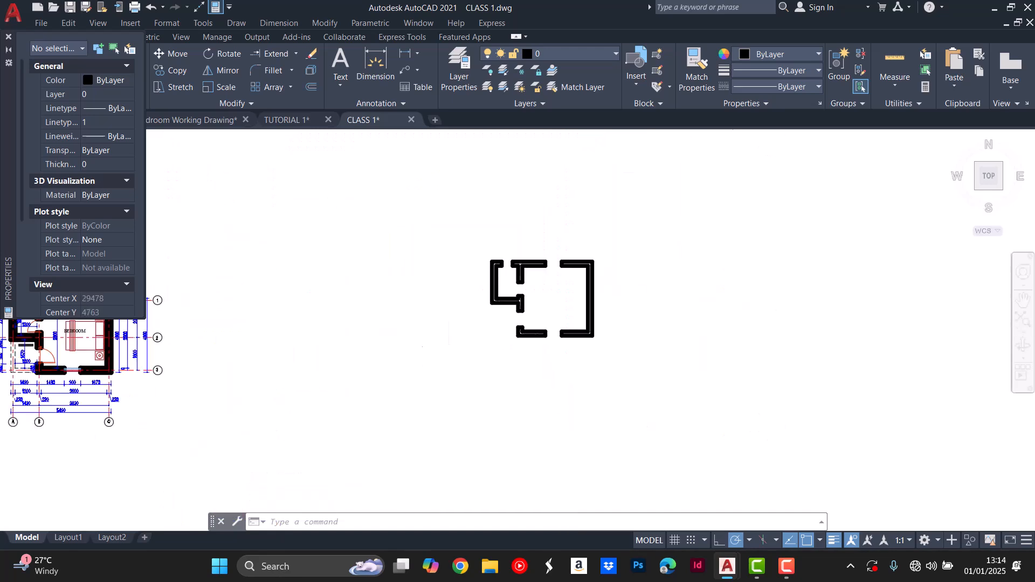
key("Escape")
key("Escape")
key("Escape")
key("Return")
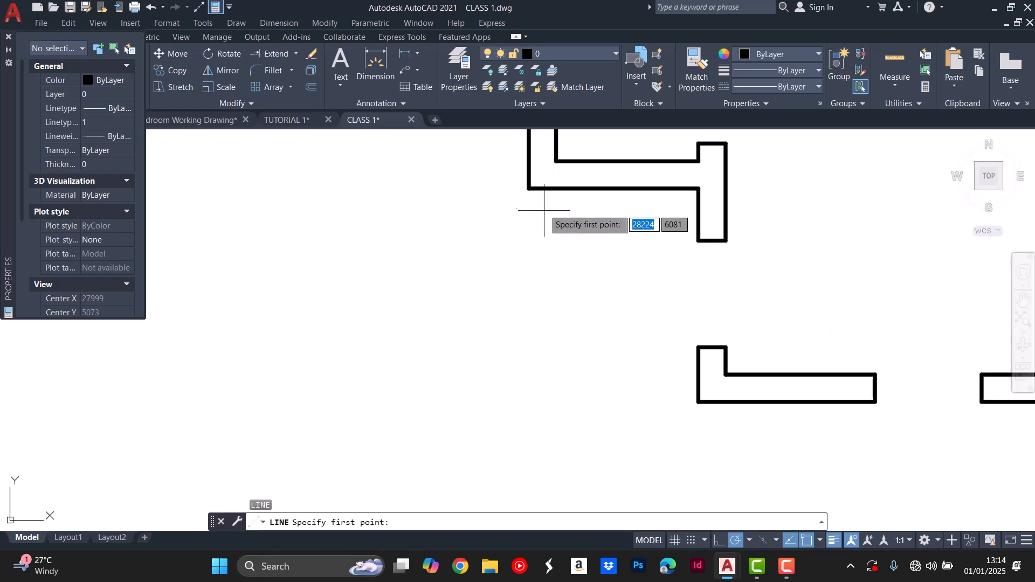
left_click(529, 189)
scroll(529, 360, "down", 4)
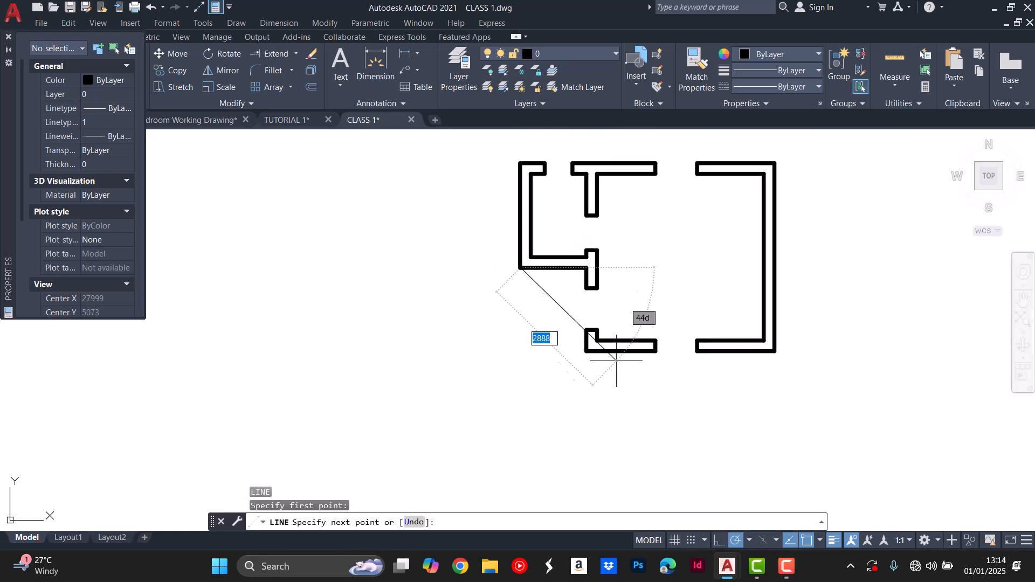
scroll(582, 358, "up", 5)
scroll(565, 347, "down", 5)
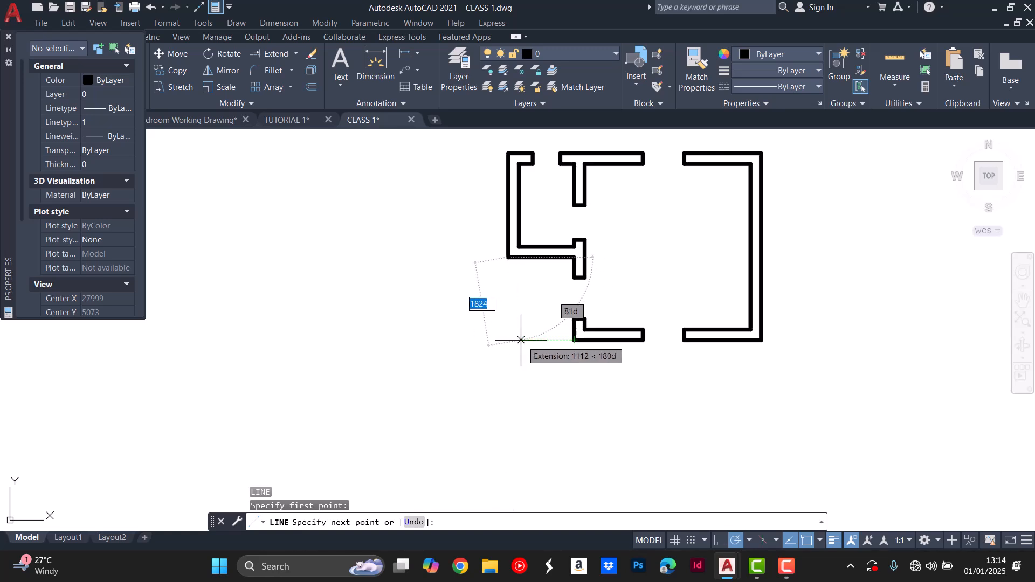
key("Escape")
key("Escape")
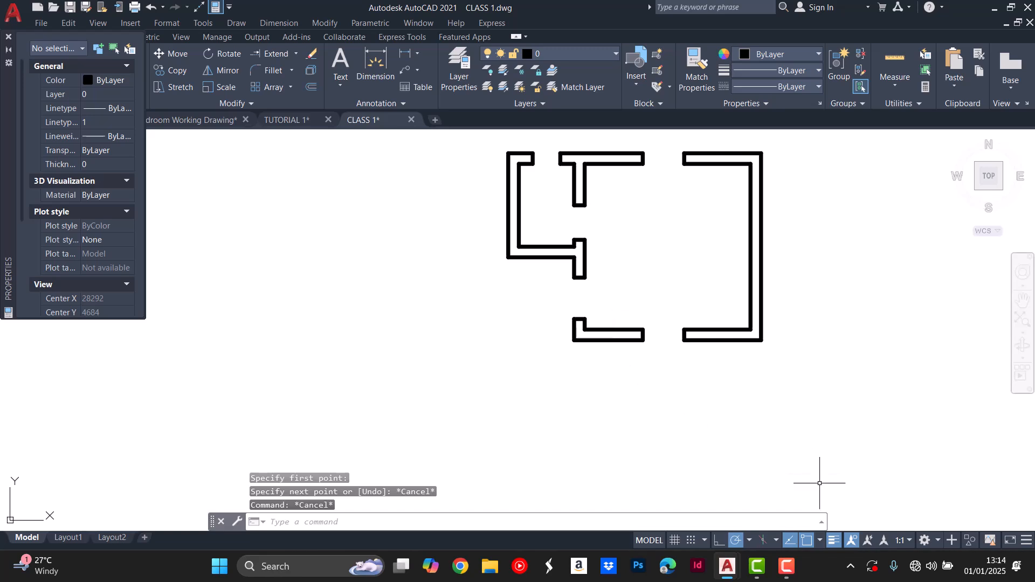
Review the object snap toggle and the Ortho Mode and Polar Tracking entries in the status bar customization list.
left_click(807, 540)
left_click(806, 542)
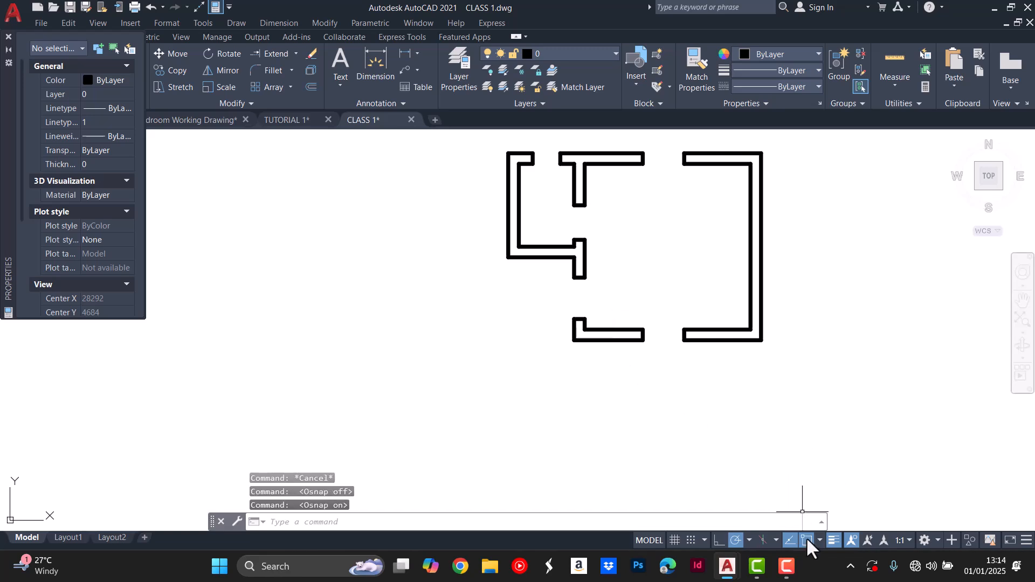
left_click(839, 493)
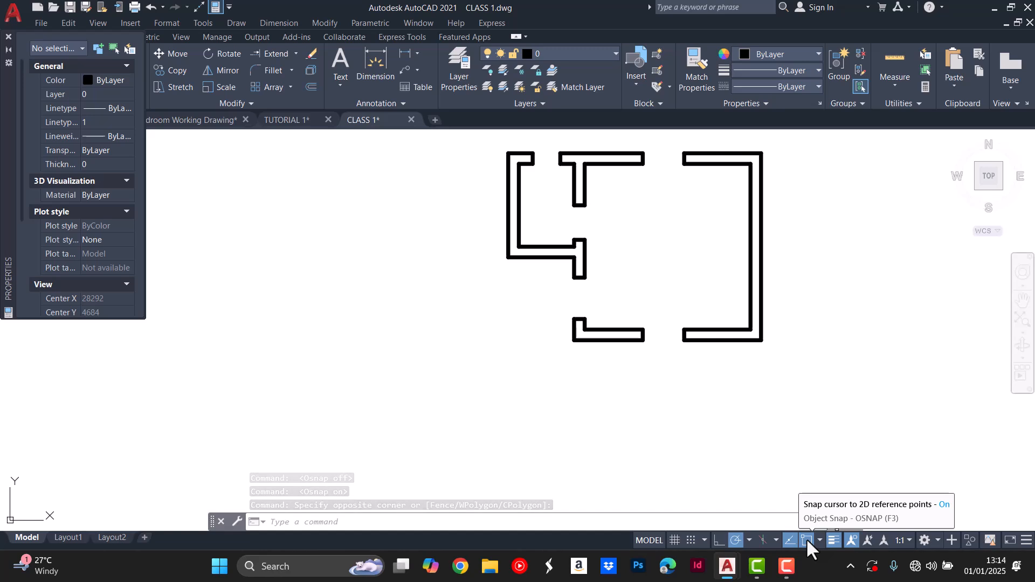
left_click(1027, 542)
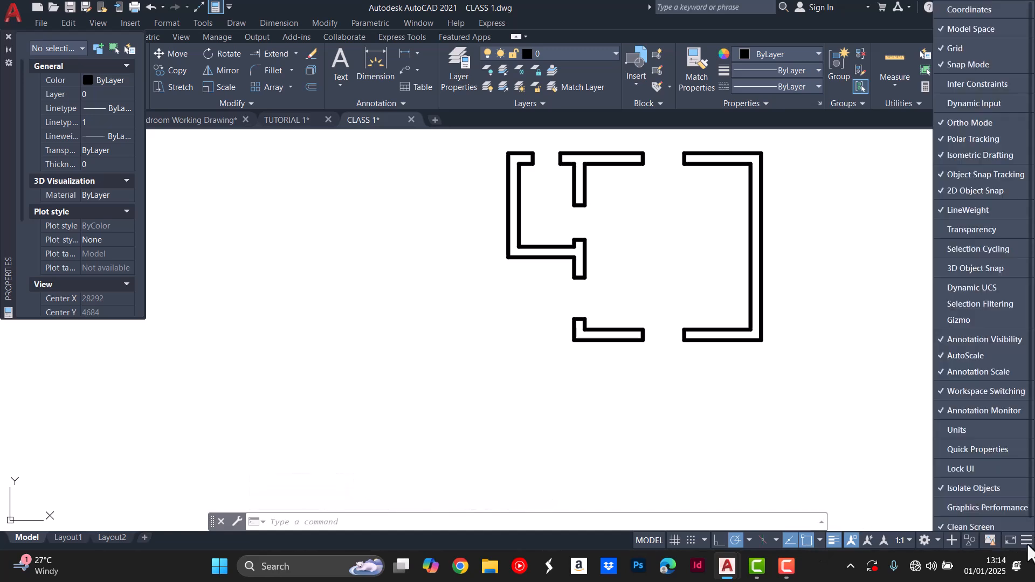
left_click(938, 125)
left_click(938, 125)
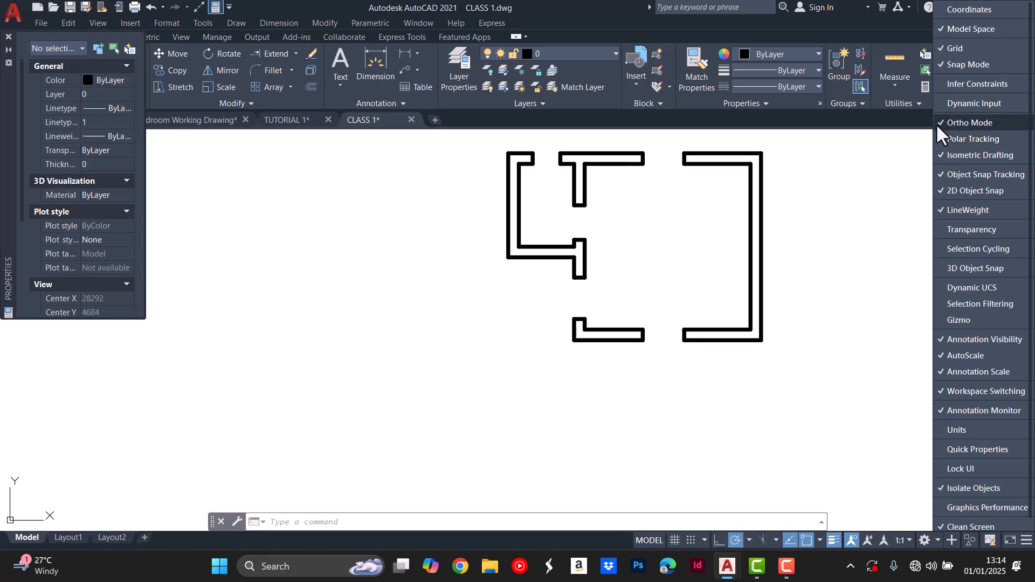
left_click(937, 138)
left_click(937, 138)
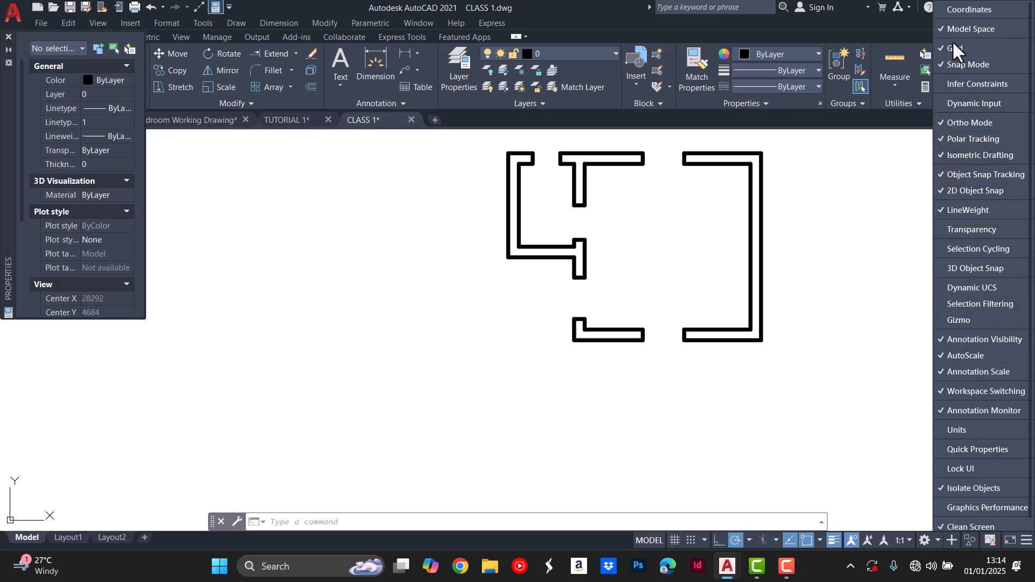
left_click(840, 480)
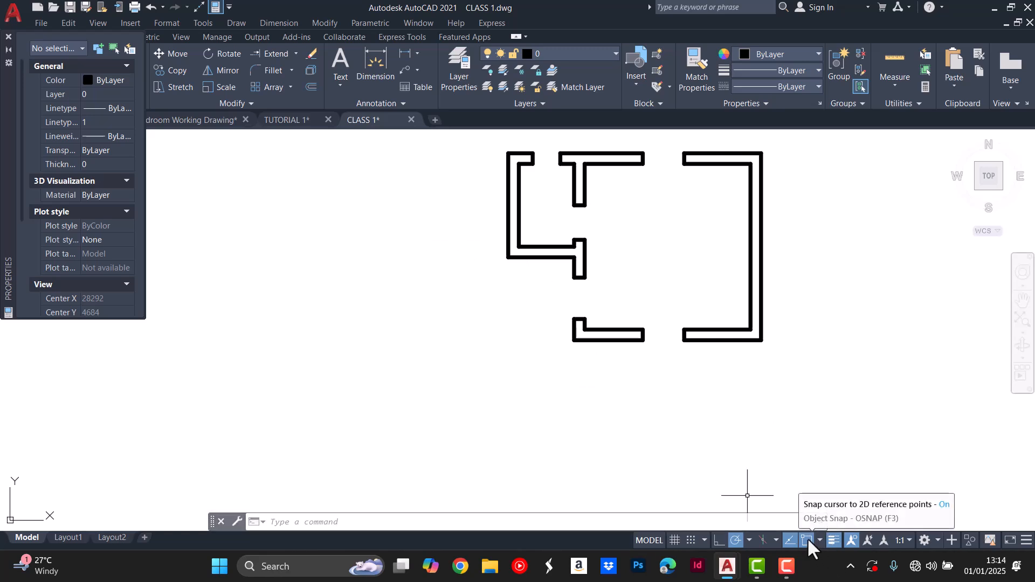
scroll(492, 300, "down", 2)
scroll(501, 223, "up", 5)
scroll(501, 223, "down", 5)
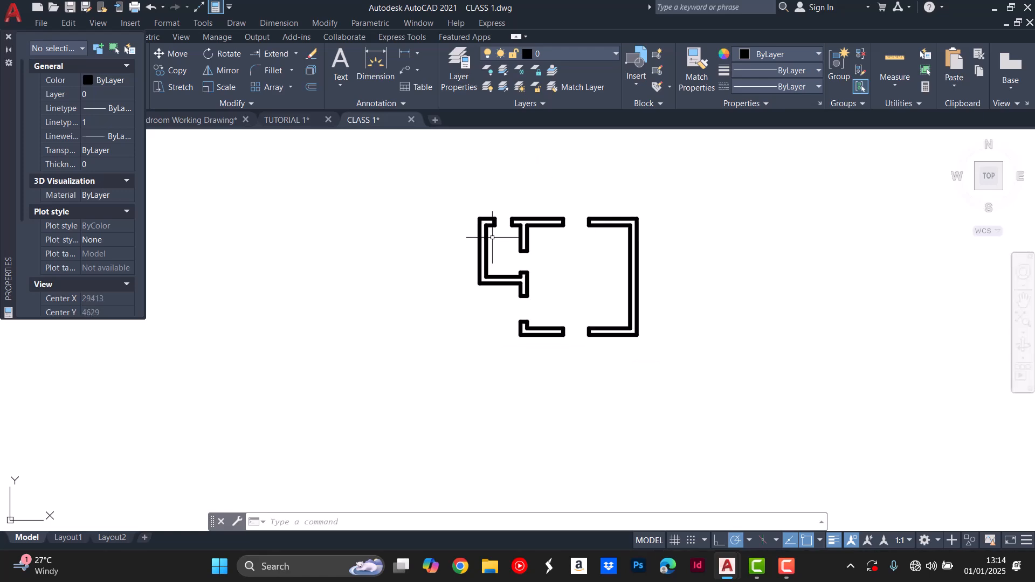
scroll(517, 281, "down", 4)
scroll(363, 281, "up", 8)
scroll(422, 253, "down", 7)
scroll(788, 226, "up", 7)
scroll(458, 240, "down", 4)
scroll(495, 243, "up", 2)
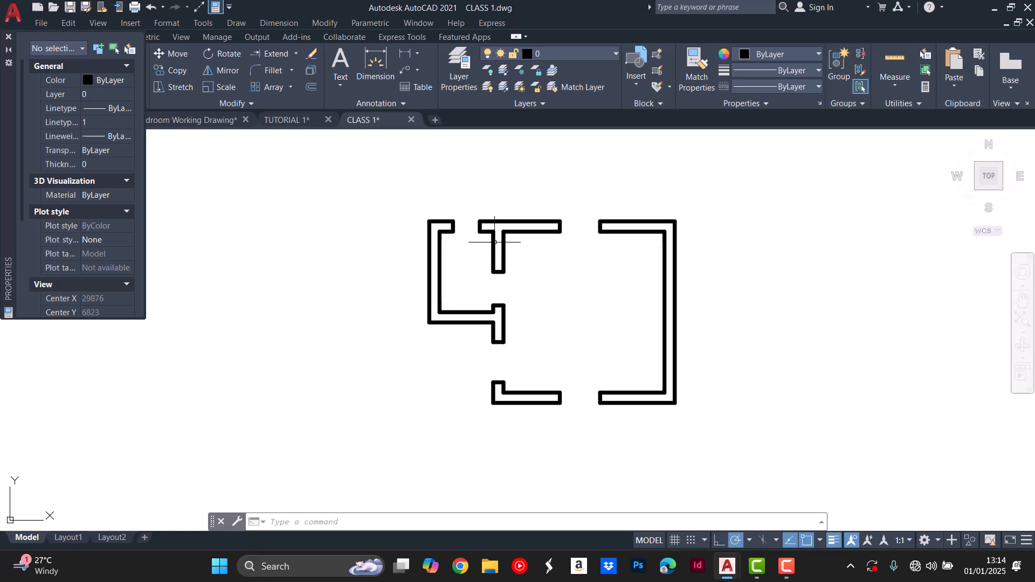
key("Escape")
key("Escape")
key("Escape")
scroll(521, 247, "down", 2)
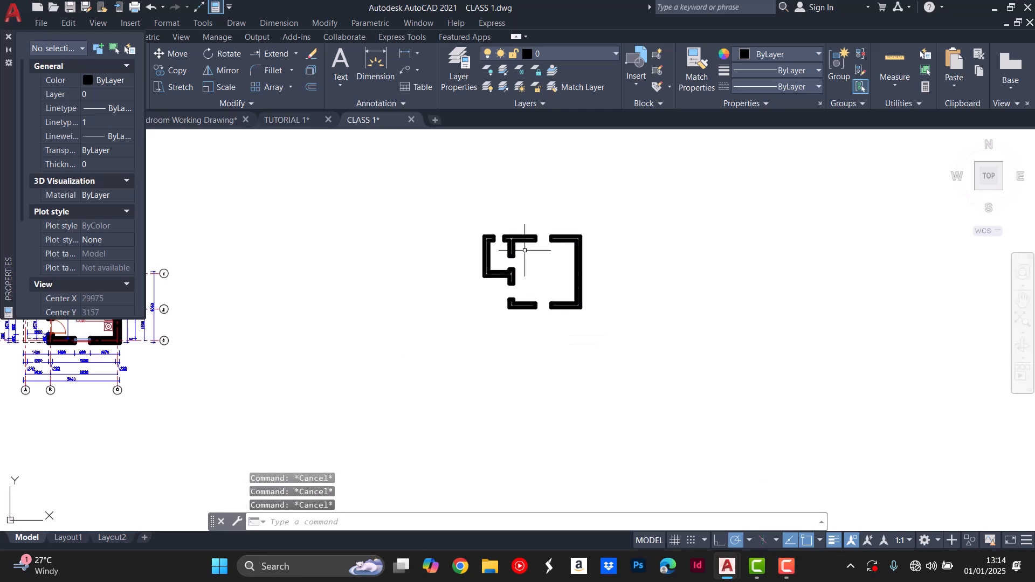
scroll(516, 254, "down", 1)
scroll(193, 260, "up", 2)
scroll(194, 260, "down", 2)
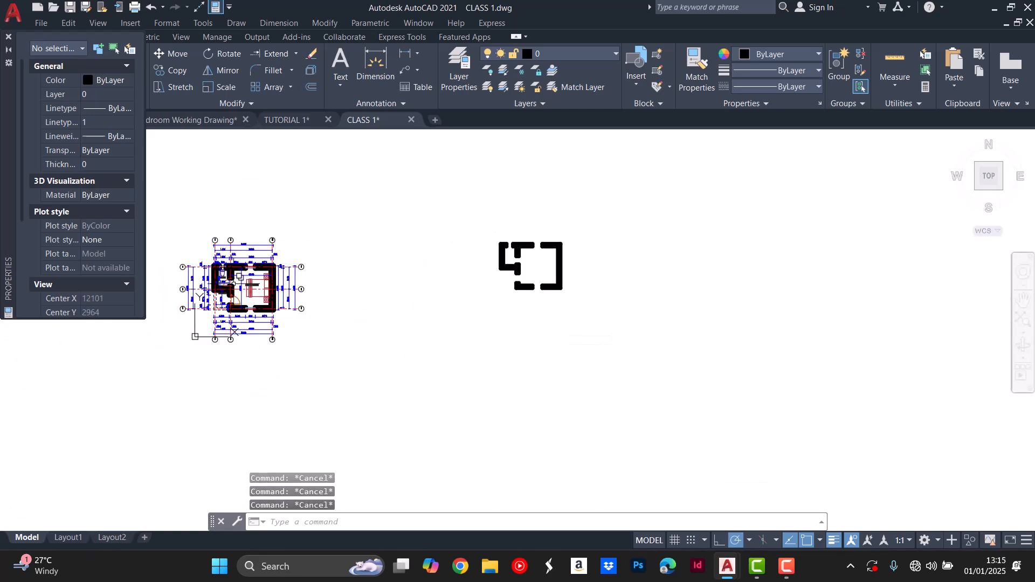
Draw a vertical line 1800 long down from the toilet's outer lower-left corner to align with the bottom wall's outer face.
scroll(522, 259, "up", 2)
type("l")
key("Return")
scroll(474, 286, "up", 2)
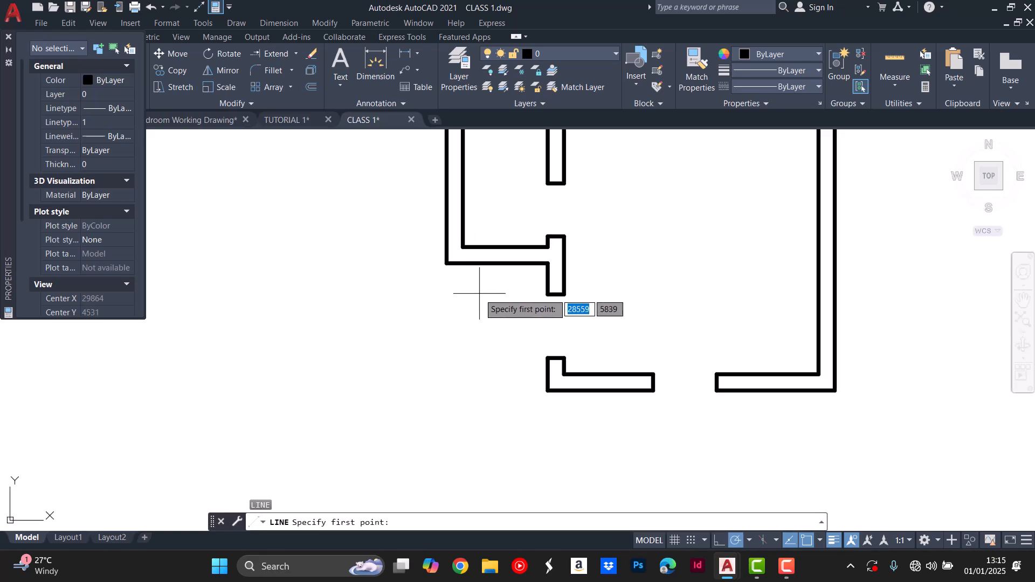
left_click(445, 264)
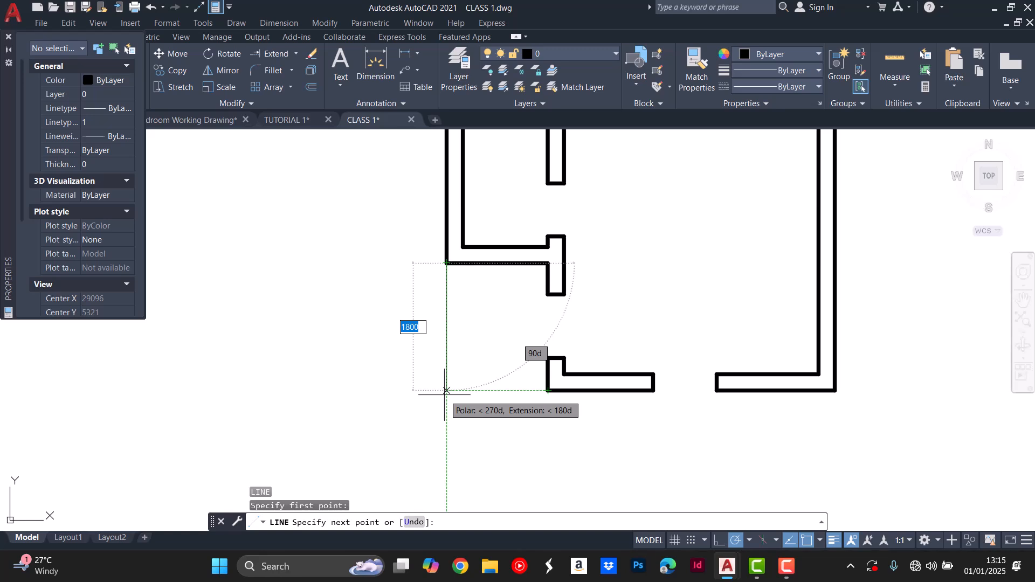
left_click(447, 390)
key("Escape")
key("Escape")
key("Escape")
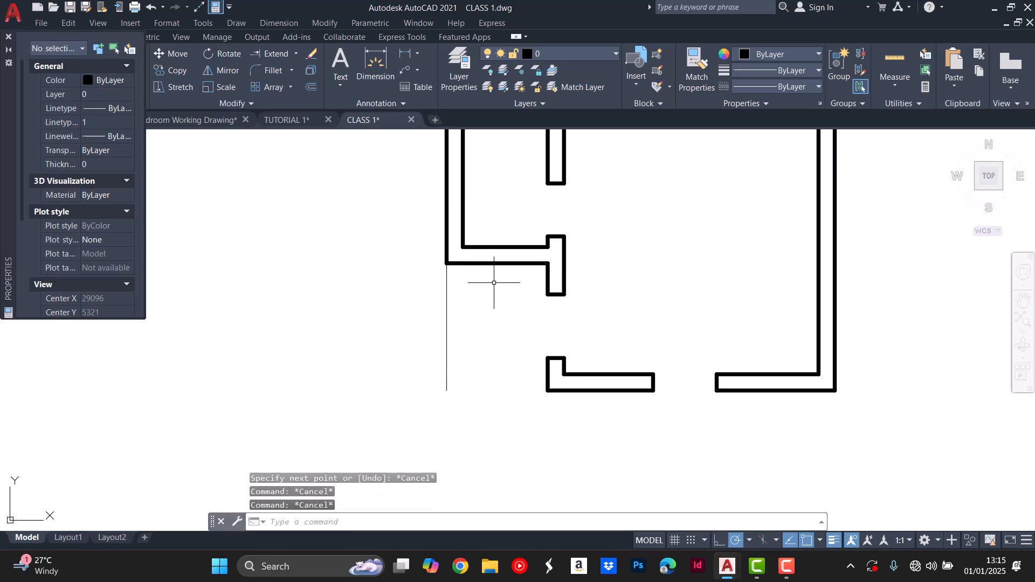
Draw a horizontal line from the bottom wall's outer left corner westward past the entrance's vertical line.
key("space")
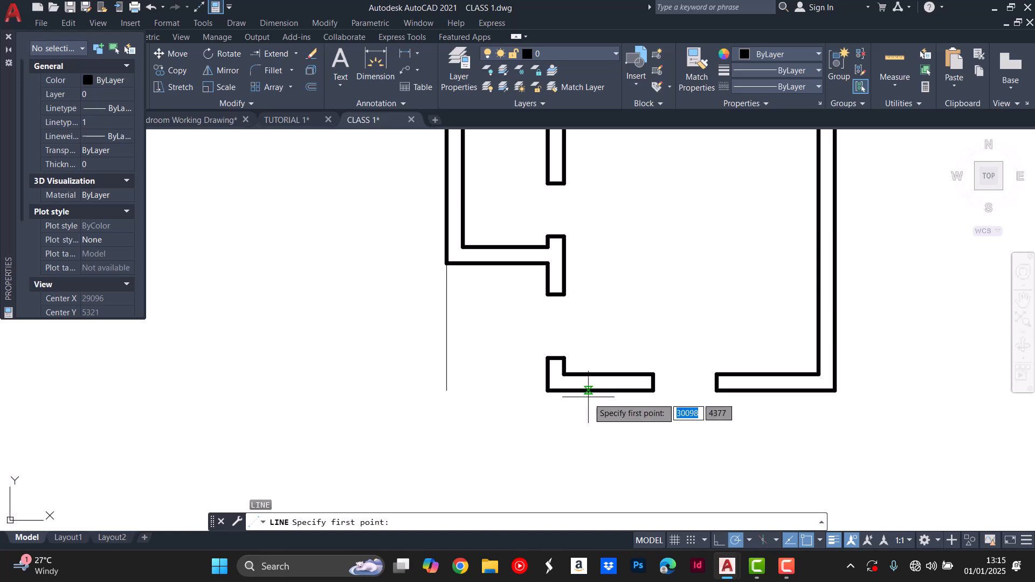
left_click(546, 391)
left_click(396, 392)
key("Escape")
Draw the entrance outline's inner vertical and horizontal lines, aligned with the inner faces of the toilet's left wall and the bottom wall.
key("space")
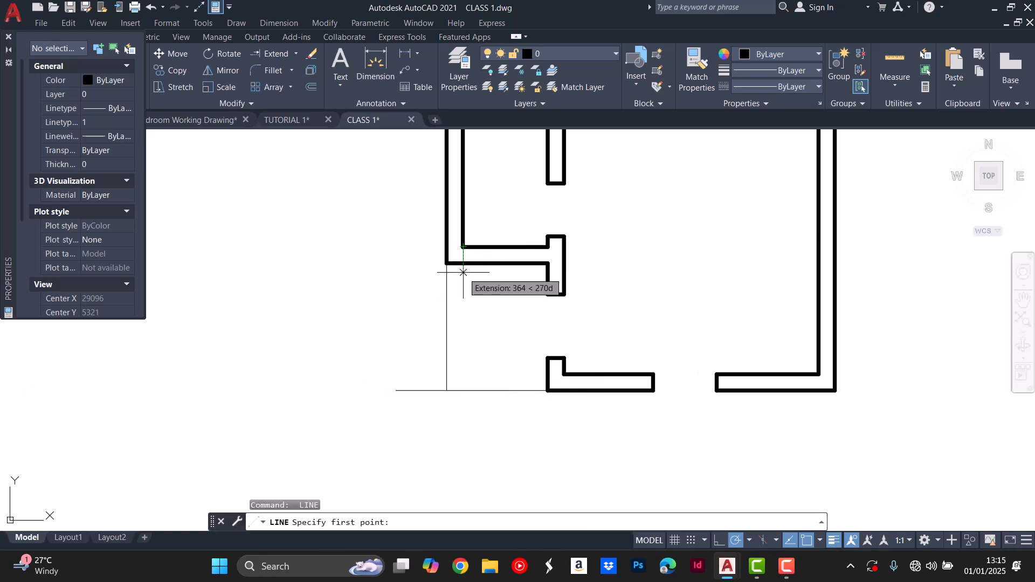
left_click(463, 264)
left_click(463, 416)
key("Escape")
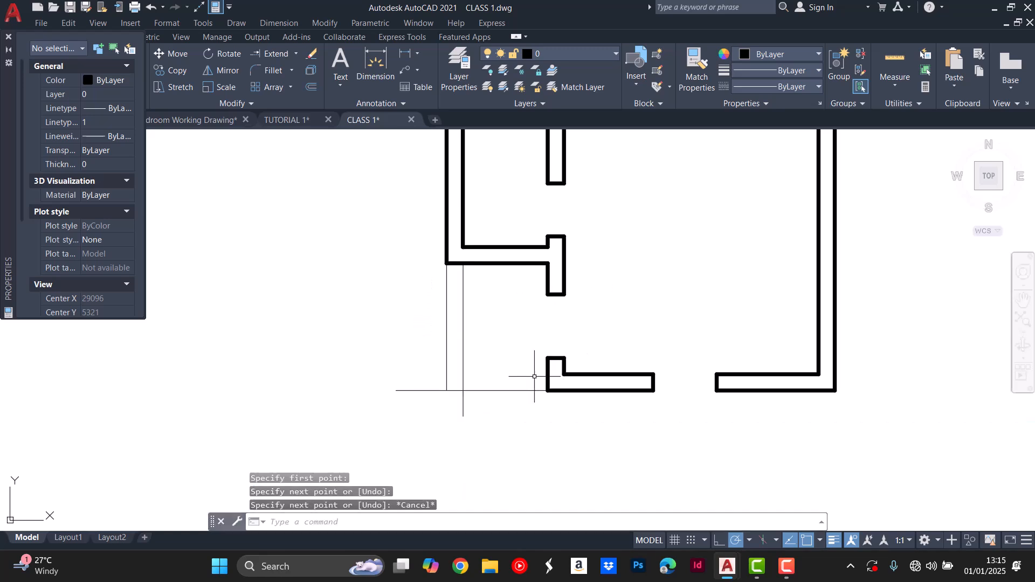
key("space")
left_click(547, 374)
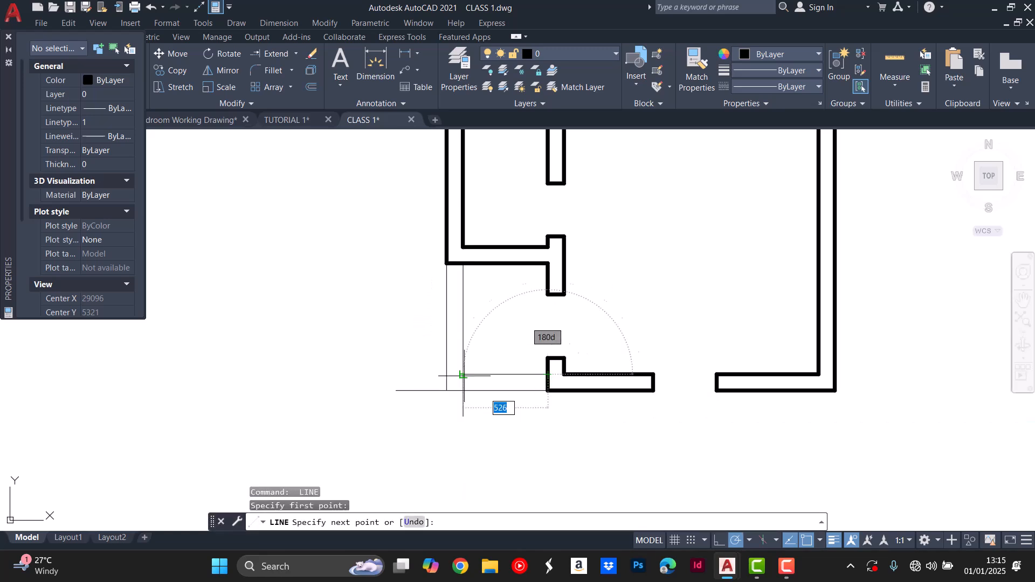
left_click(414, 374)
key("Escape")
key("Escape")
key("Escape")
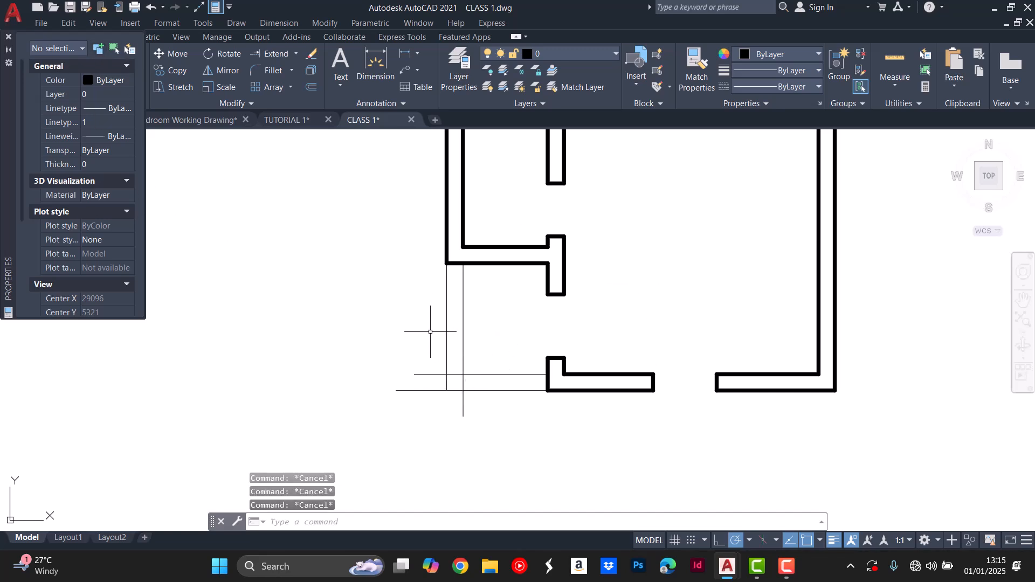
Change the linetype of the four entrance outline lines to dashed.
left_click(525, 338)
left_click(404, 422)
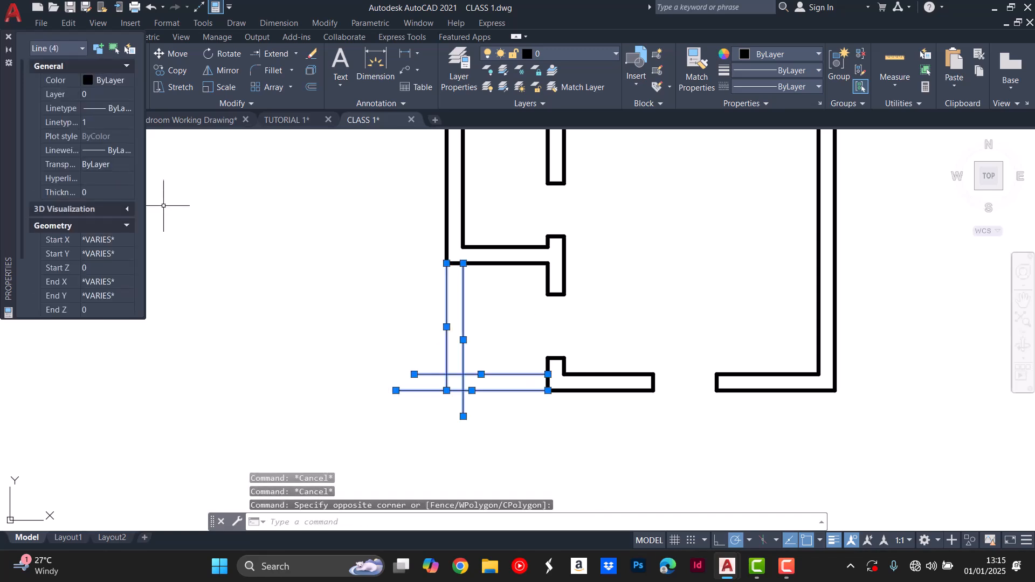
left_click(115, 108)
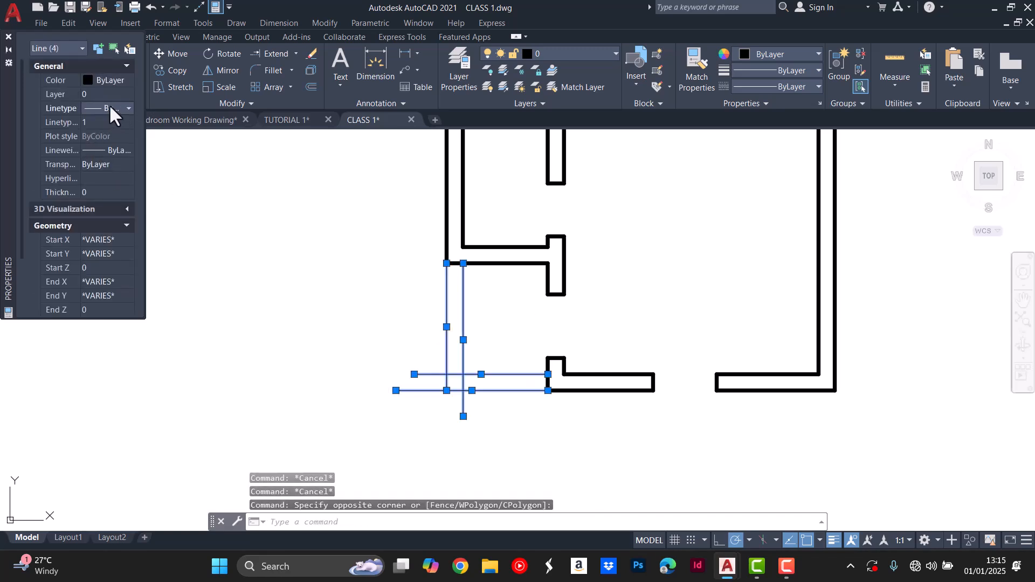
left_click(114, 106)
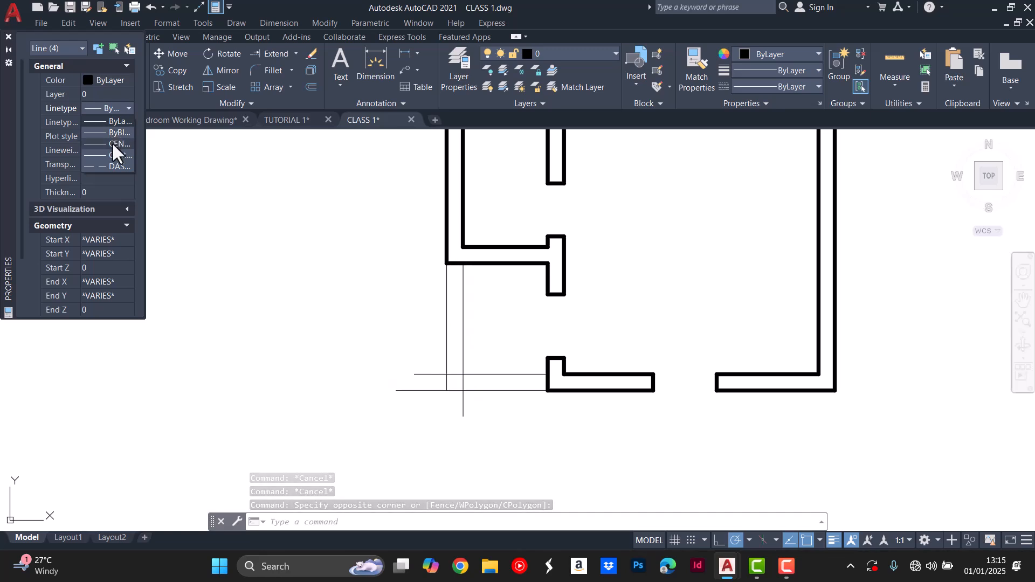
left_click(112, 165)
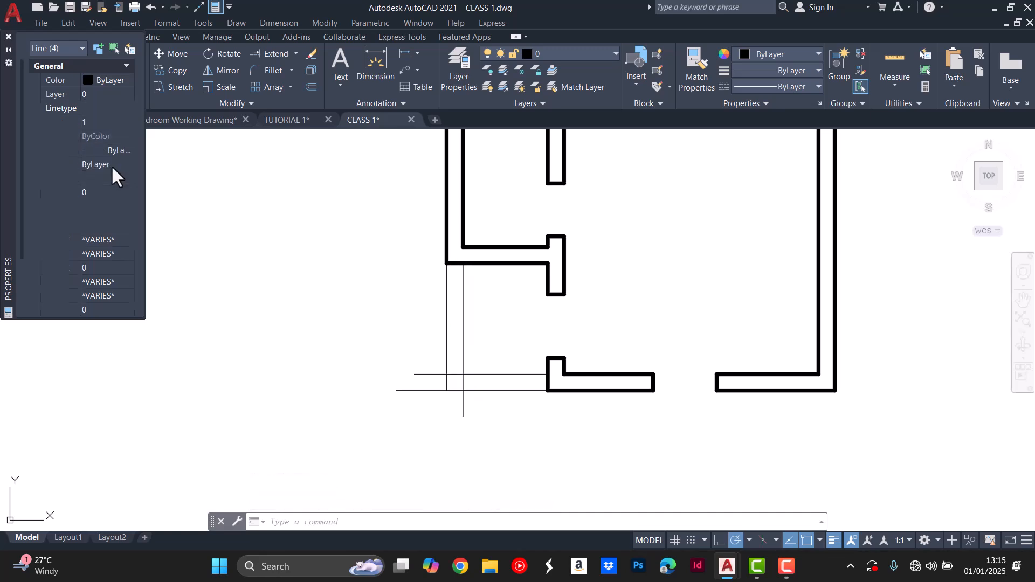
scroll(413, 315, "up", 3)
scroll(504, 342, "down", 1)
scroll(427, 317, "up", 10)
scroll(431, 275, "up", 2)
scroll(420, 281, "down", 10)
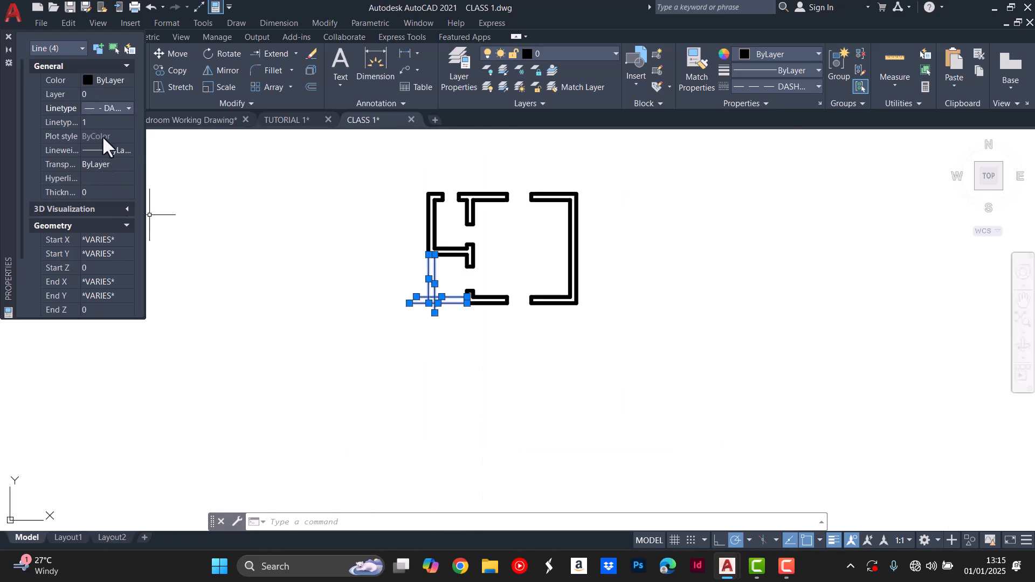
Set the linetype scale of the four entrance outline lines to 500 after trying 100.
left_click(104, 123)
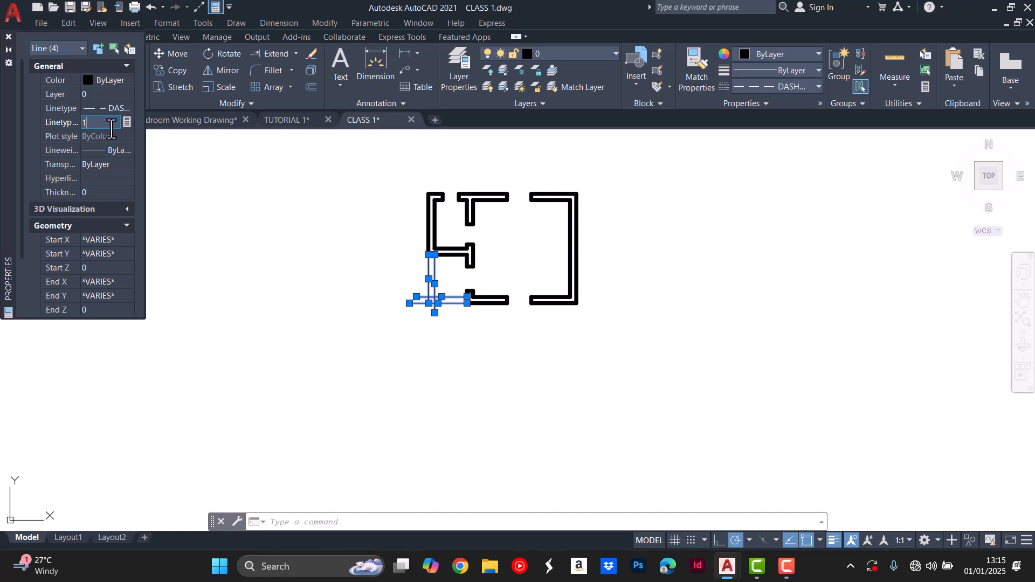
key("Return")
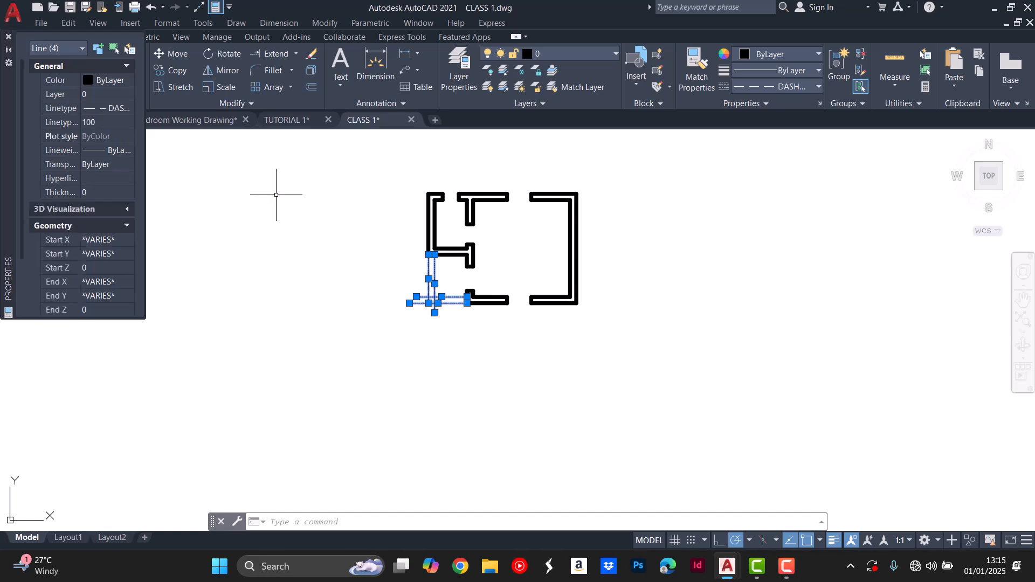
left_click(117, 124)
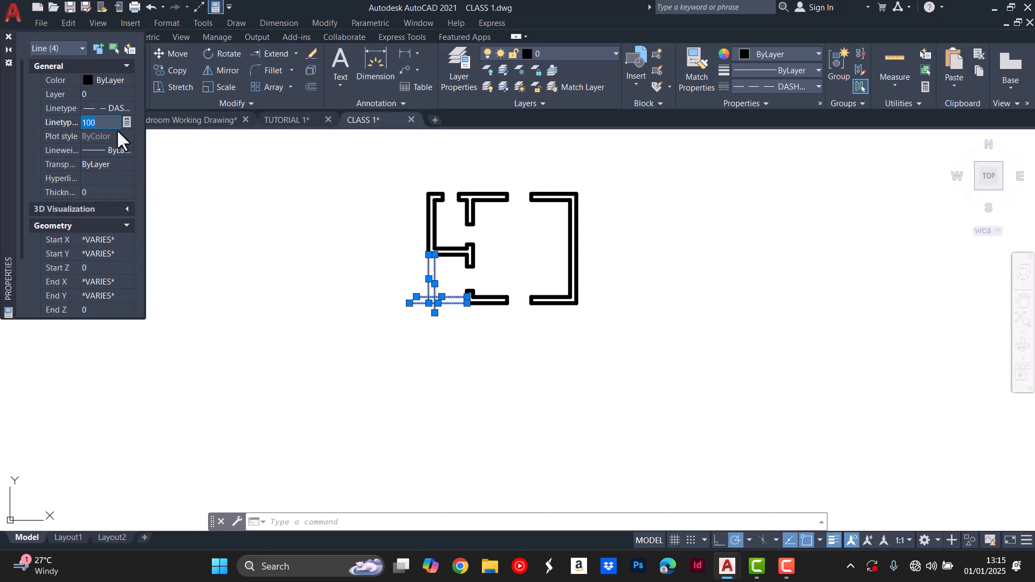
key("BackSpace")
type("500")
key("Return")
scroll(427, 279, "up", 2)
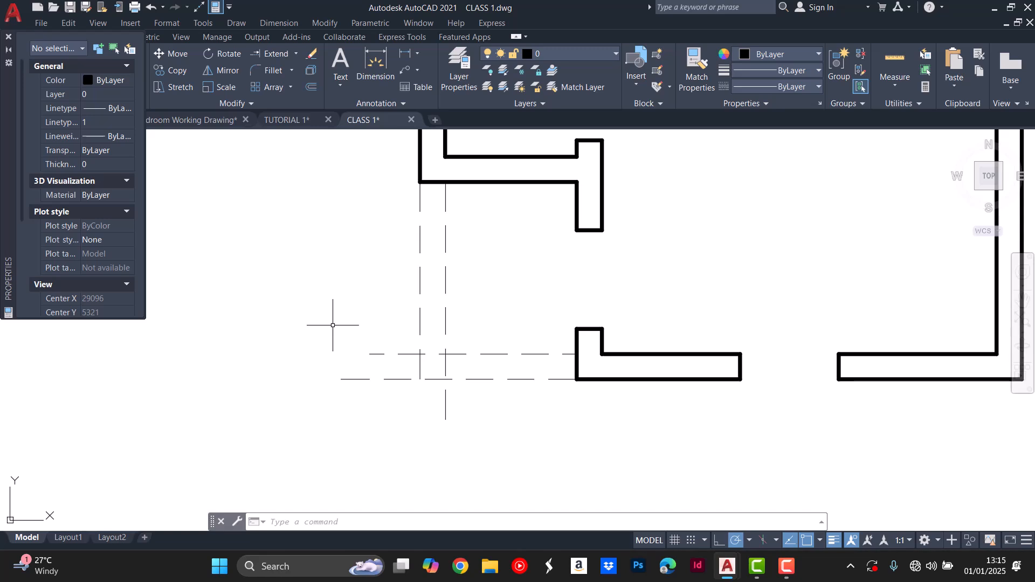
Trim the dashed line ends that extend beyond the entrance outline's outer corner.
scroll(332, 325, "down", 2)
key("Return")
key("Escape")
type("tr")
key("Return")
left_click(372, 341)
left_click(366, 368)
left_click(409, 371)
key("Return")
Trim the inner dashed lines where they cross inside the entrance outline's corner, leaving a clean double-line corner.
scroll(434, 351, "up", 4)
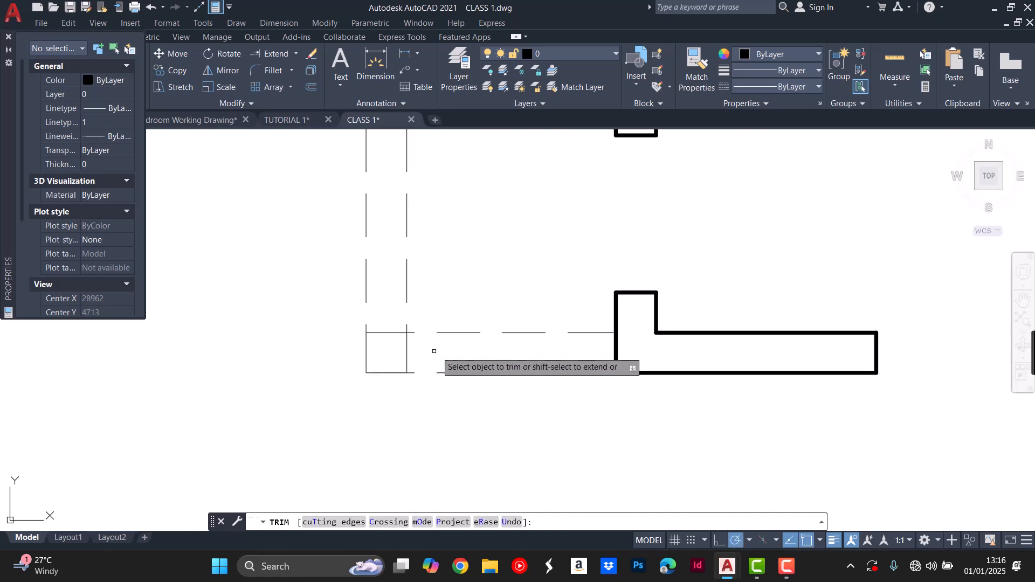
left_click(402, 349)
left_click(416, 349)
left_click(389, 316)
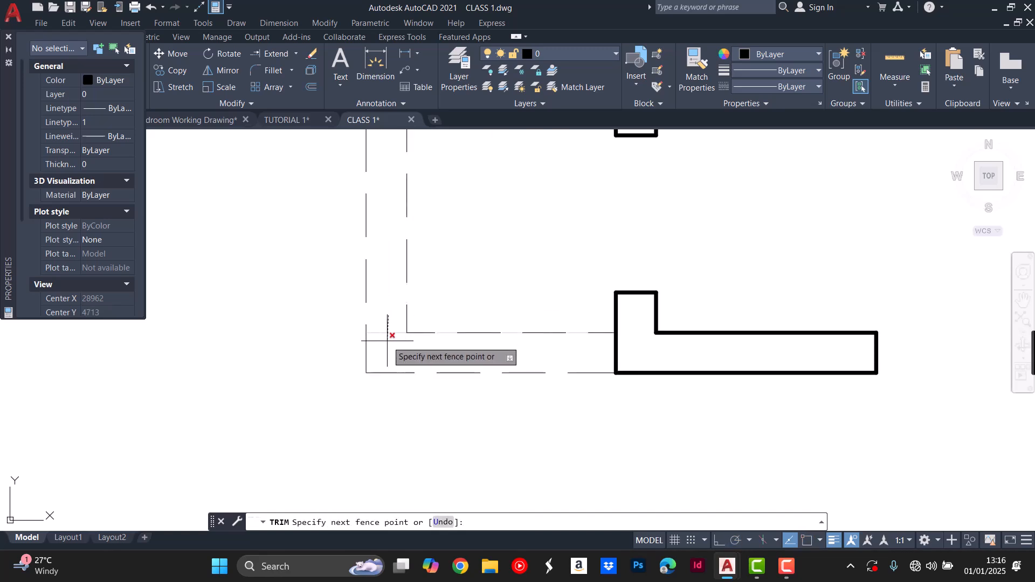
left_click(386, 341)
key("Escape")
scroll(395, 358, "down", 2)
scroll(416, 353, "down", 5)
scroll(431, 353, "up", 3)
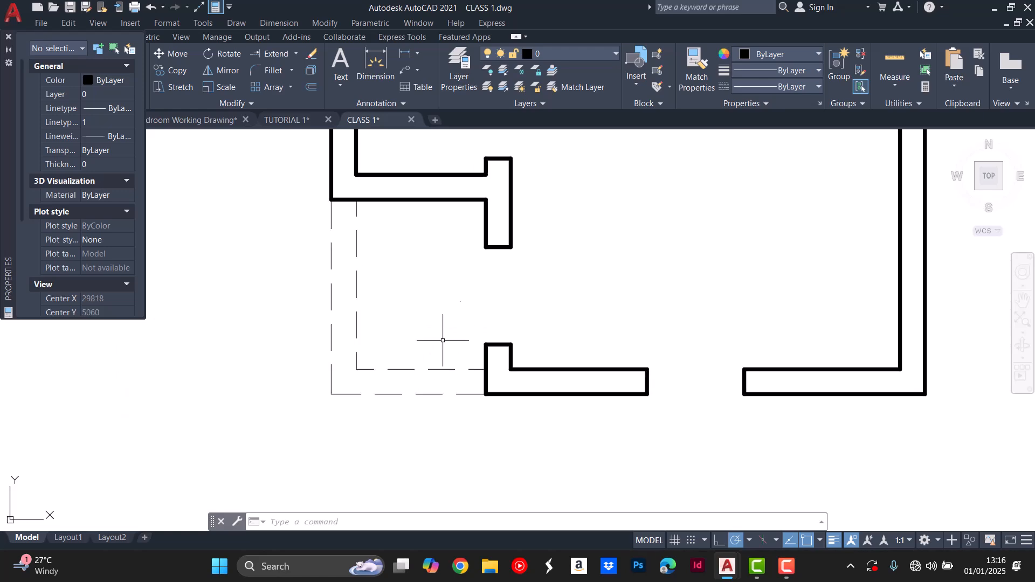
Group the swing arc, door leaf and frame pieces of the entrance door in the reference plan.
scroll(468, 345, "down", 4)
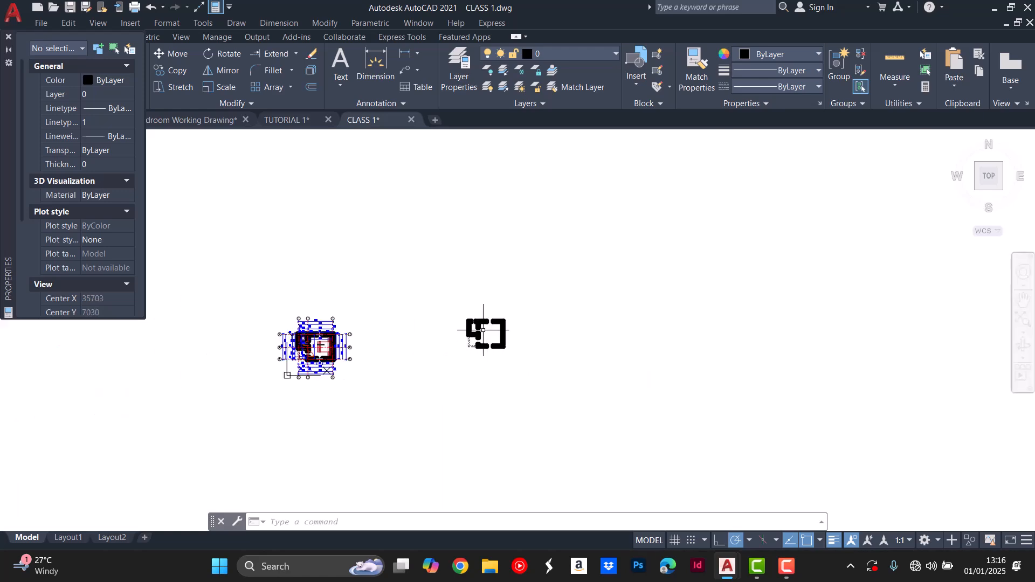
scroll(499, 346, "up", 5)
scroll(501, 389, "down", 4)
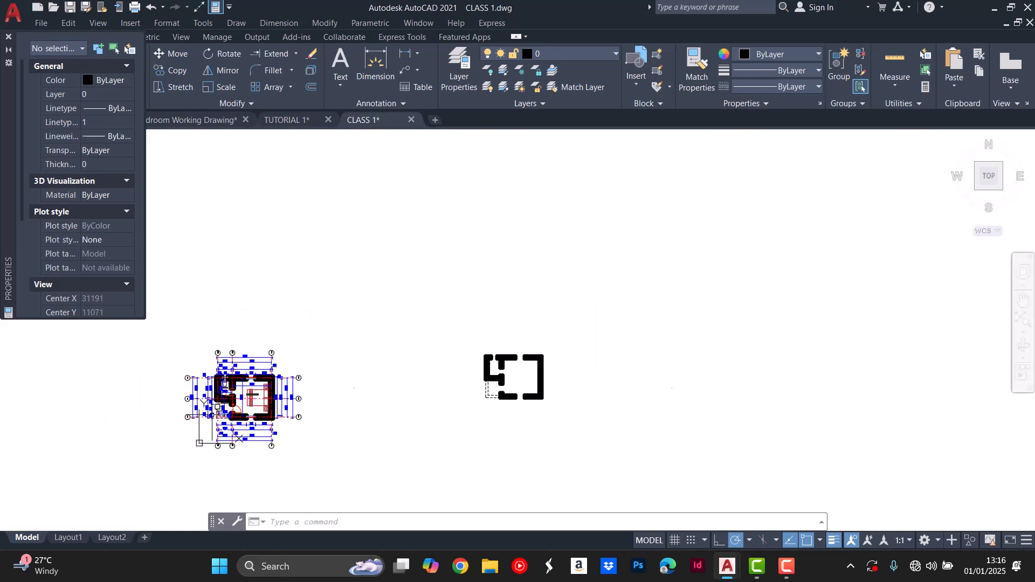
scroll(212, 415, "up", 5)
scroll(271, 387, "down", 2)
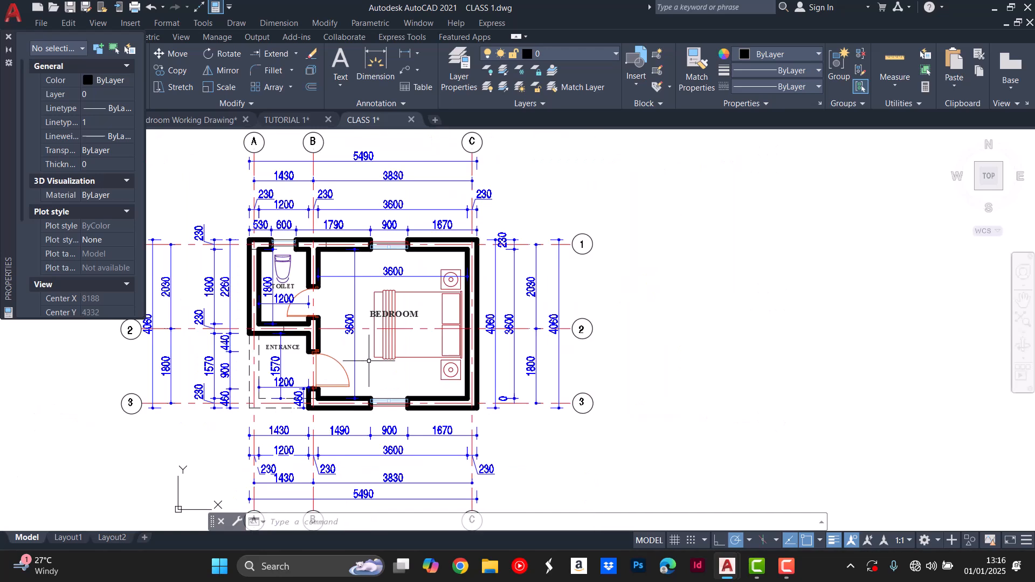
scroll(332, 377, "up", 4)
left_click(361, 337)
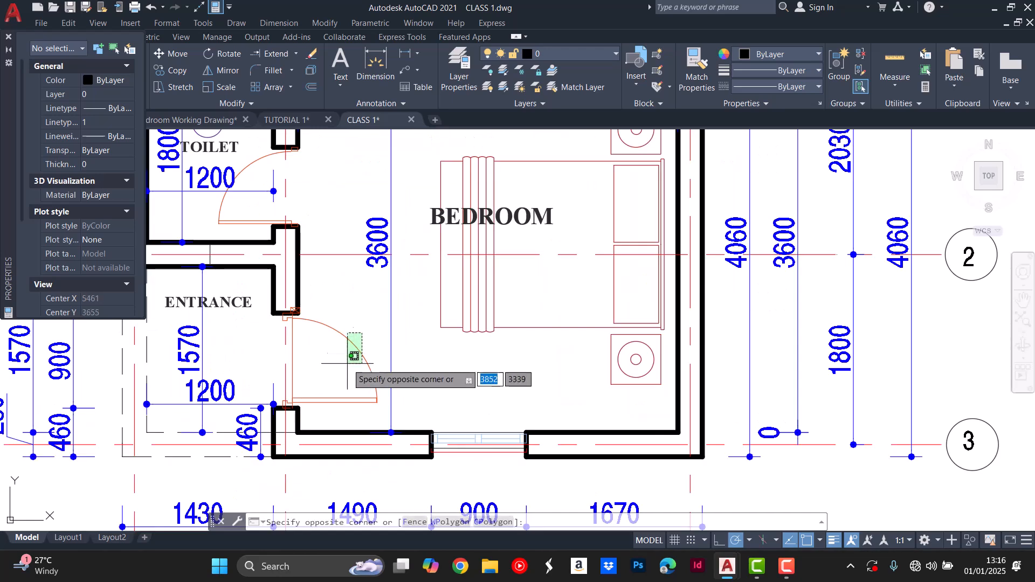
left_click(347, 364)
scroll(312, 394, "up", 4)
left_click(478, 265)
left_click(358, 416)
scroll(259, 420, "up", 6)
left_click(298, 384)
left_click(245, 420)
scroll(260, 445, "down", 8)
scroll(259, 272, "up", 6)
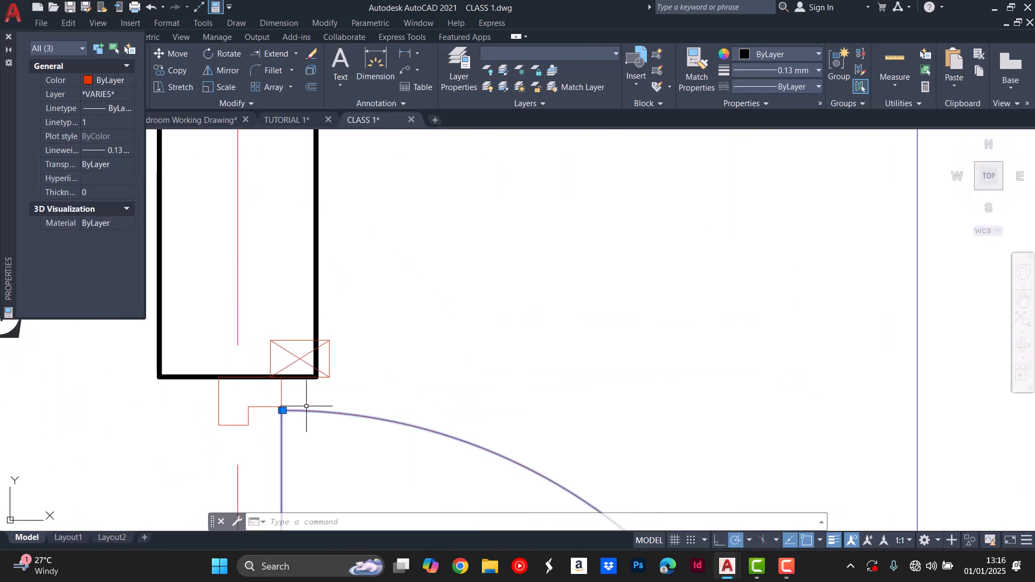
scroll(305, 405, "up", 2)
left_click(294, 372)
left_click(172, 458)
scroll(323, 316, "down", 9)
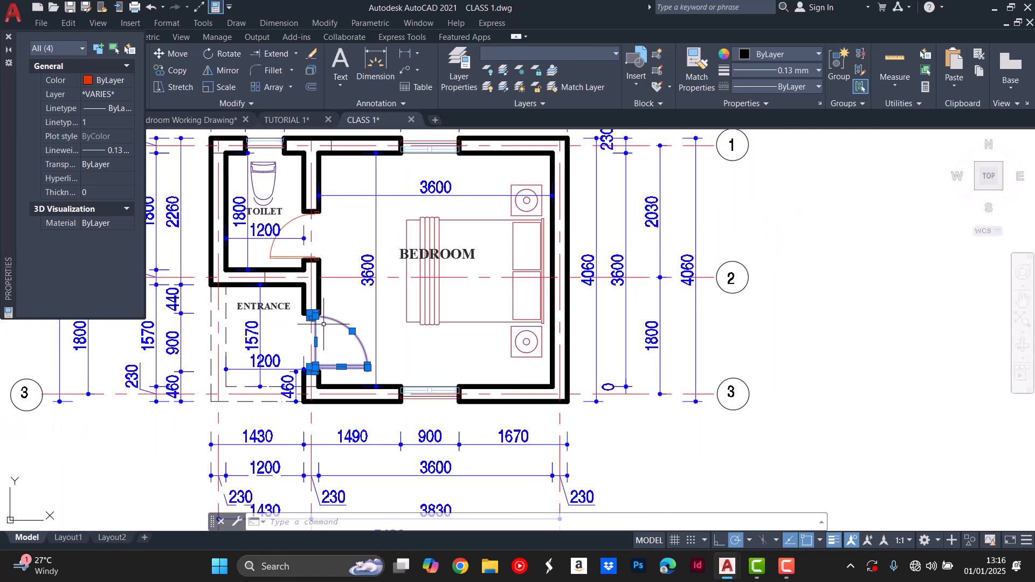
scroll(323, 353, "up", 6)
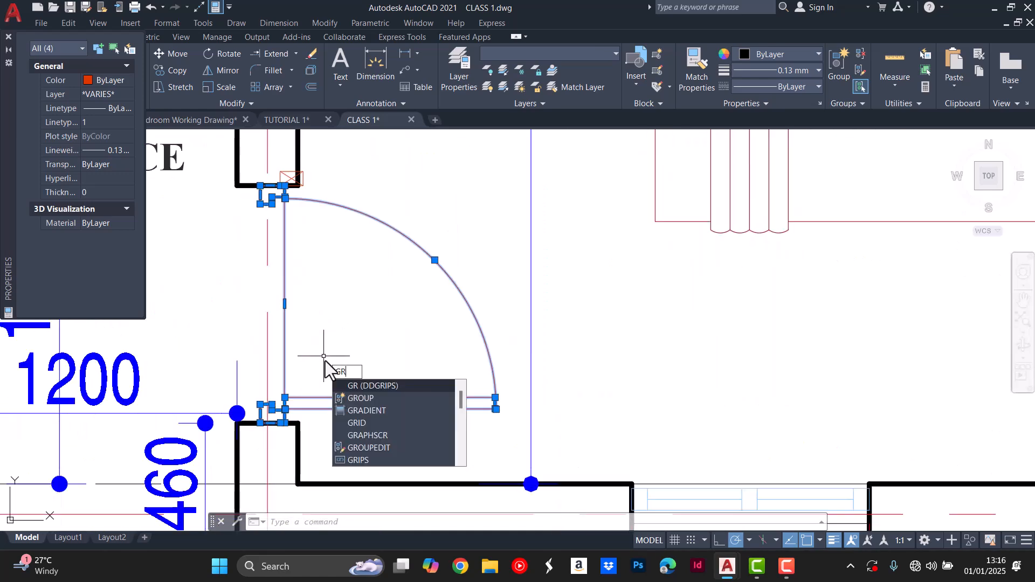
left_click(348, 396)
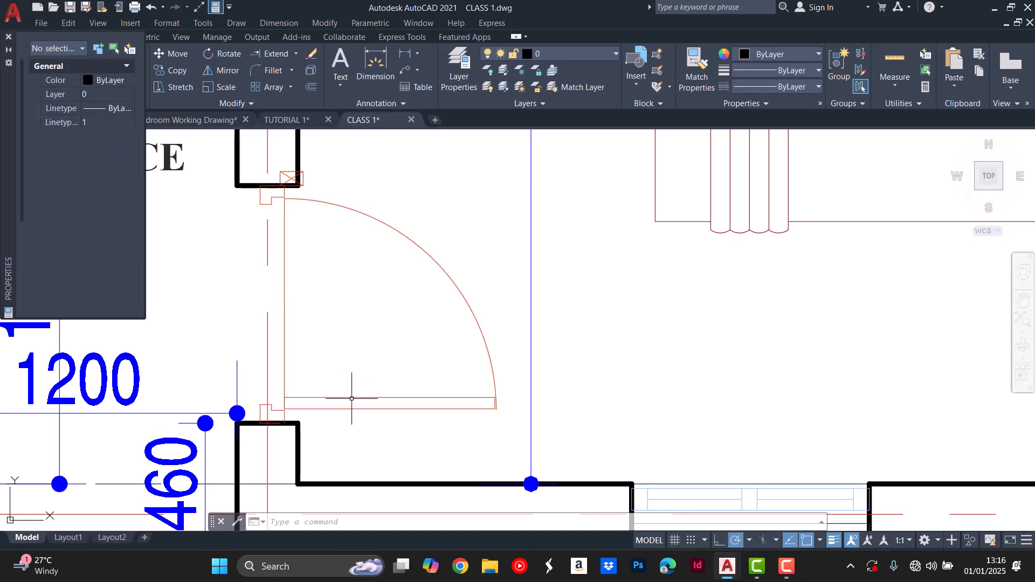
scroll(350, 366, "down", 4)
left_click(376, 317)
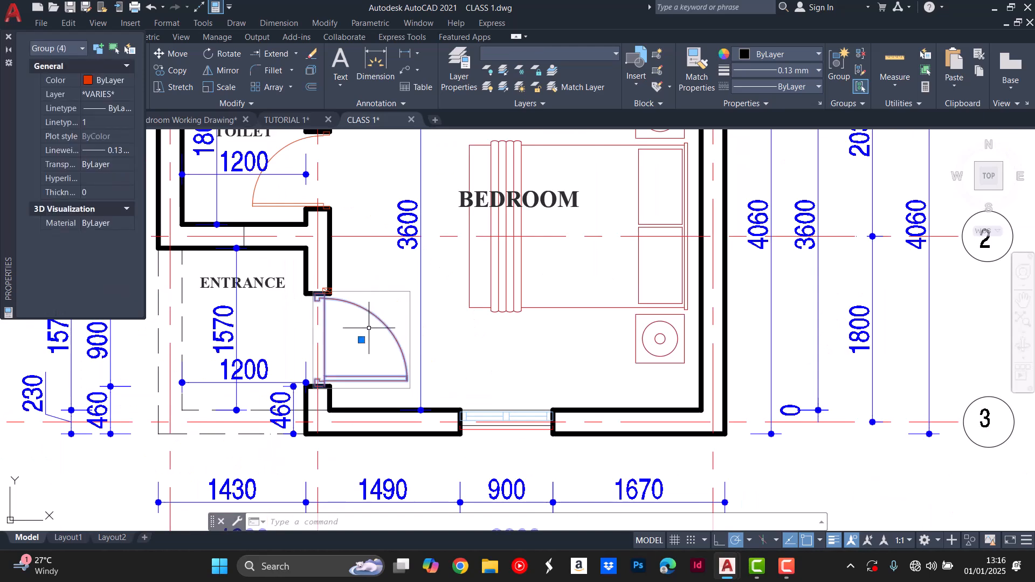
key("Escape")
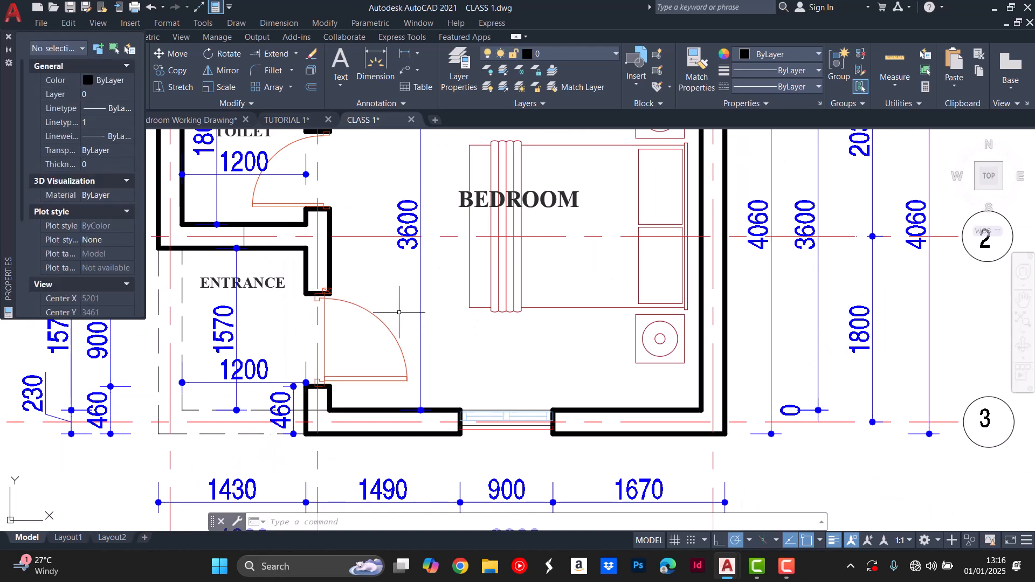
Group the swing arc, door leaf and frame pieces of the toilet door in the reference plan.
scroll(410, 377, "down", 3)
scroll(350, 280, "up", 6)
left_click(314, 156)
left_click(309, 181)
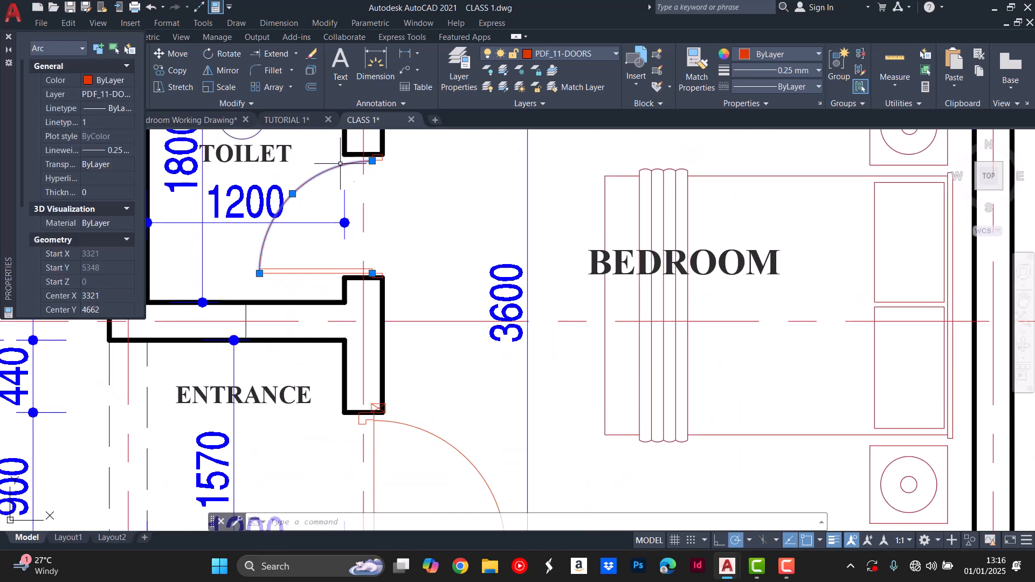
scroll(378, 144, "up", 4)
scroll(405, 185, "up", 3)
left_click(402, 164)
left_click(303, 234)
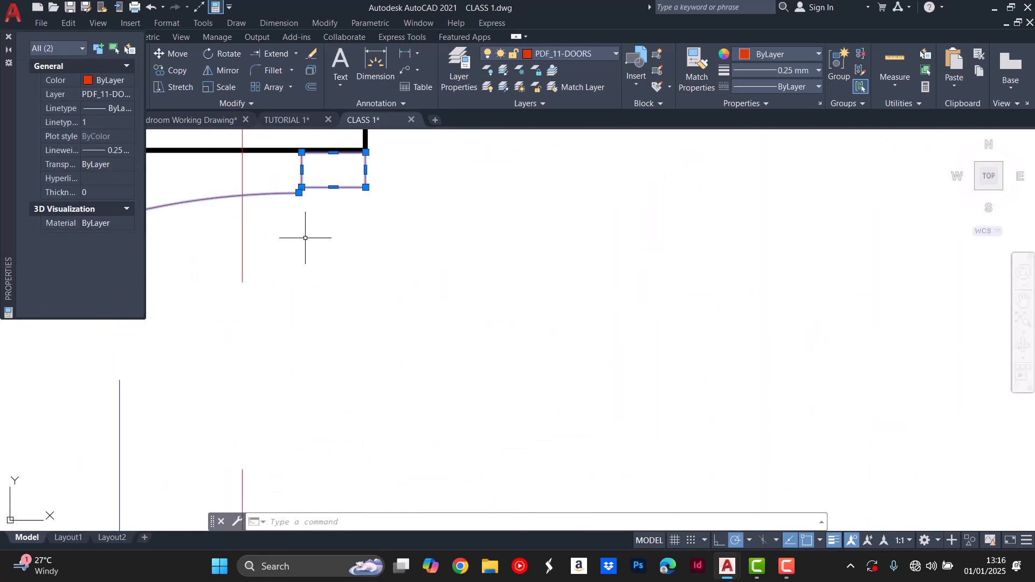
scroll(402, 432, "down", 4)
scroll(442, 344, "up", 5)
left_click(441, 344)
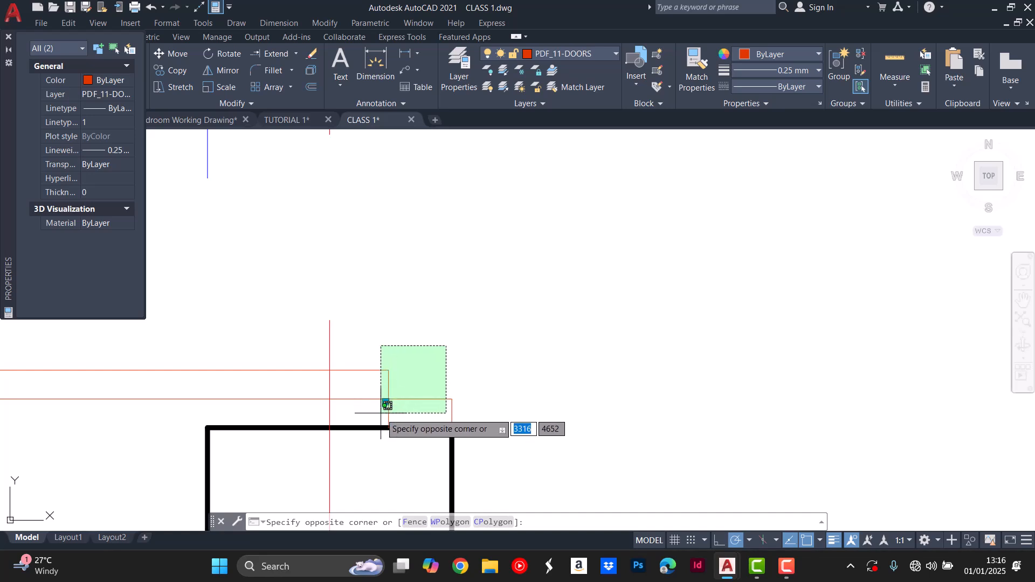
left_click(382, 403)
scroll(439, 413, "up", 2)
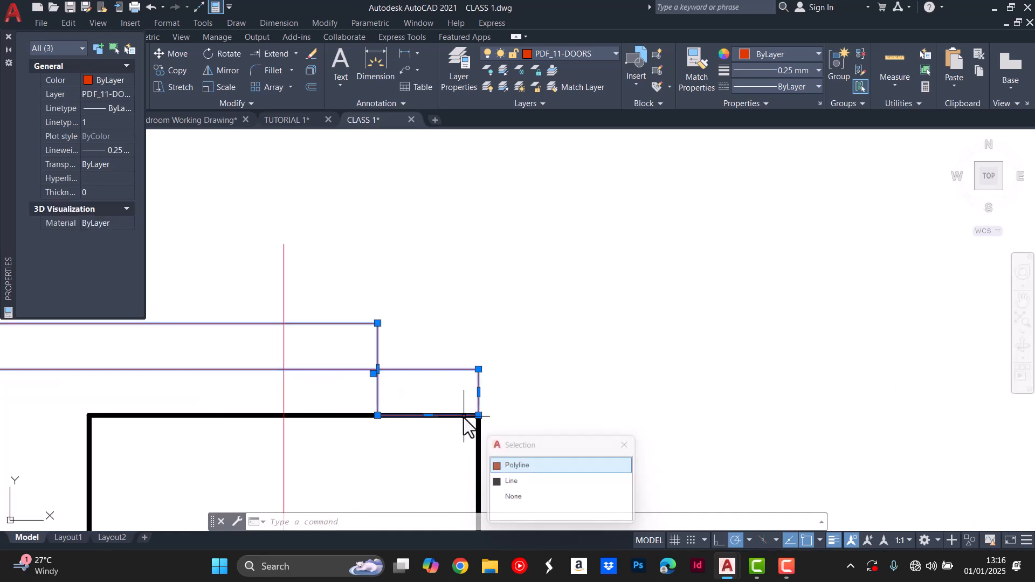
left_click(542, 467)
scroll(550, 405, "down", 3)
scroll(550, 405, "down", 1)
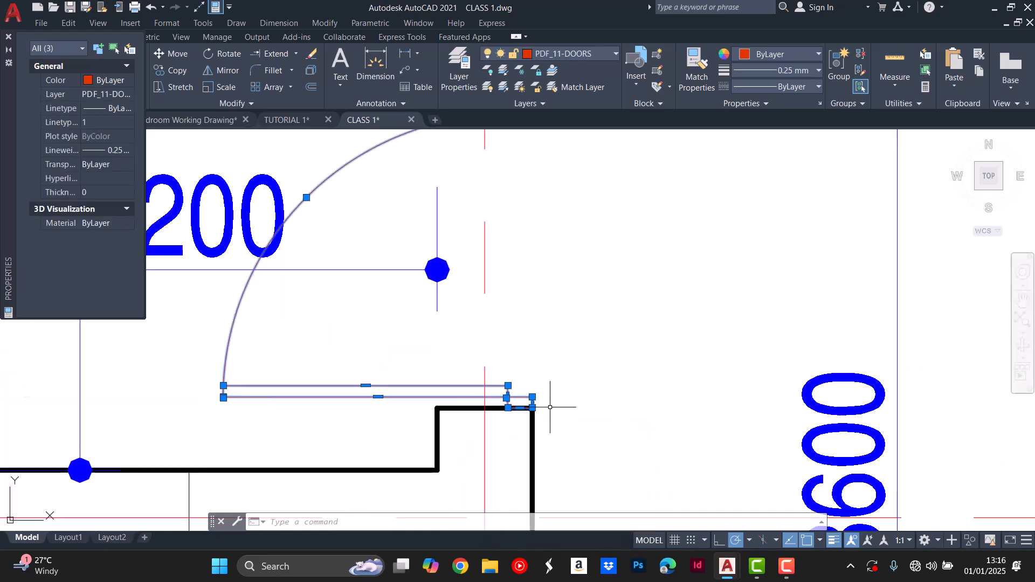
left_click(272, 361)
left_click(217, 416)
scroll(351, 379, "down", 2)
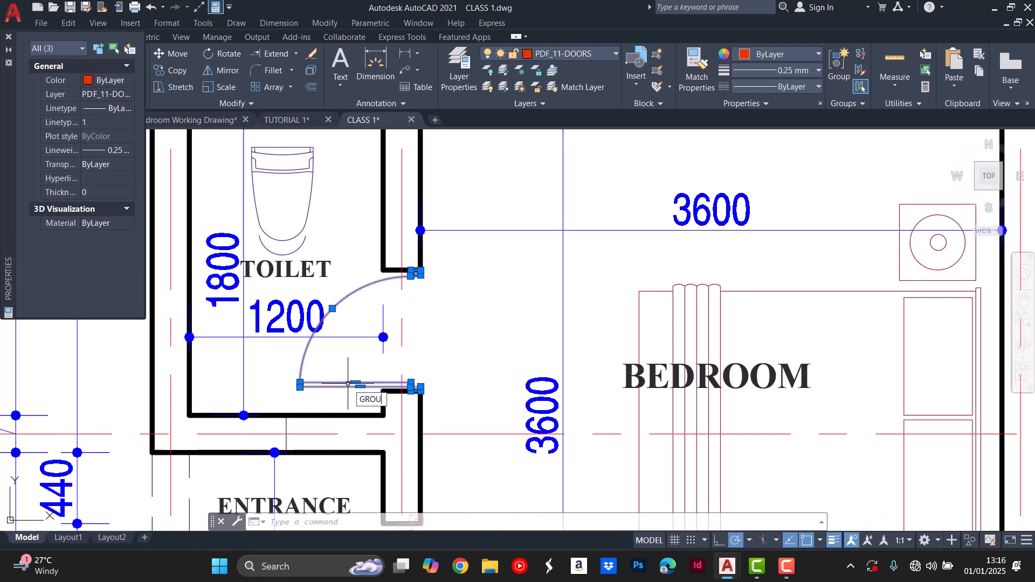
type("P")
key("Return")
scroll(348, 335, "down", 2)
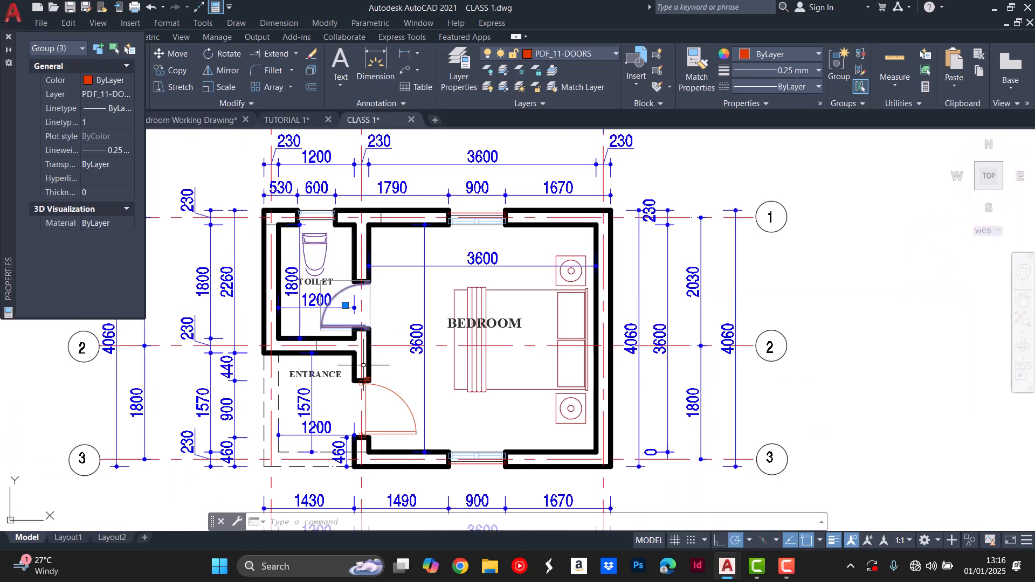
scroll(375, 385, "up", 1)
key("Escape")
left_click(399, 380)
left_click(374, 401)
scroll(372, 364, "down", 1)
scroll(380, 466, "up", 2)
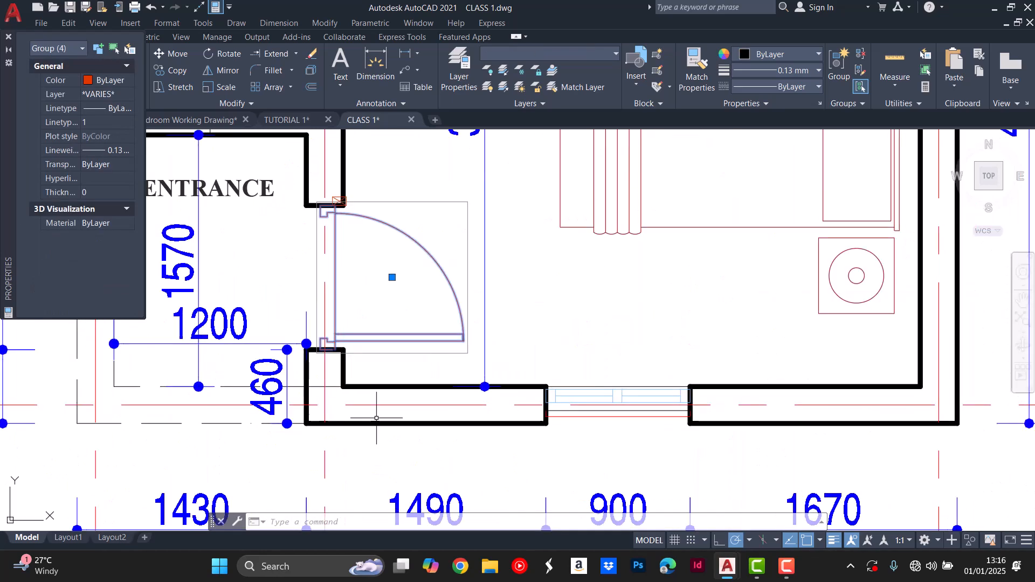
type("CO")
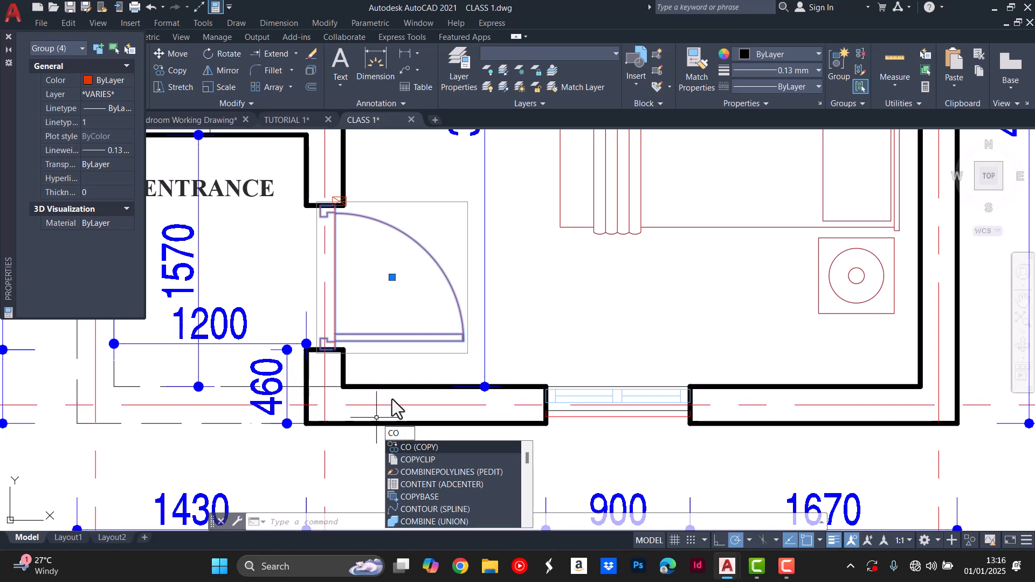
key("Escape")
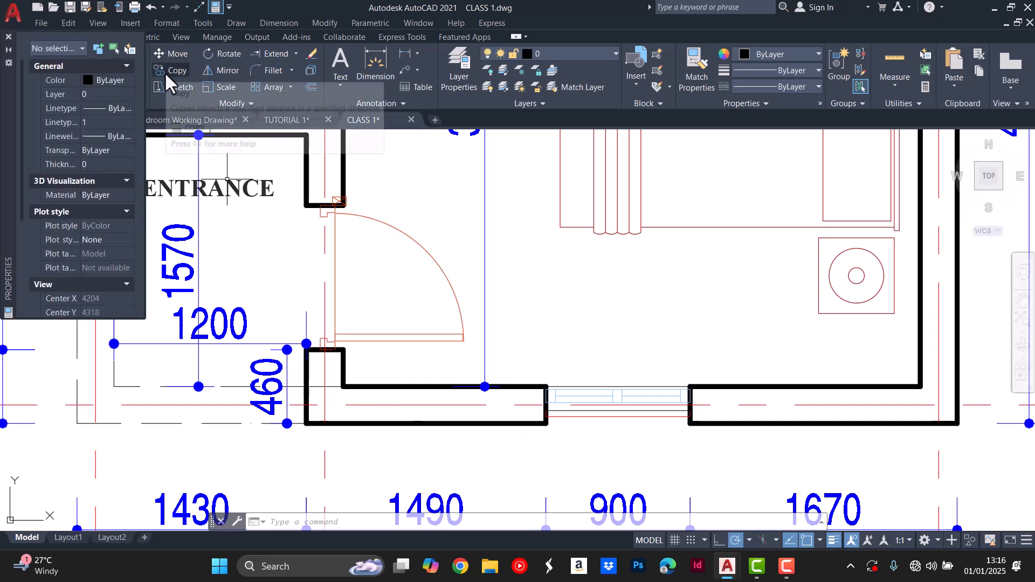
left_click(165, 72)
key("Escape")
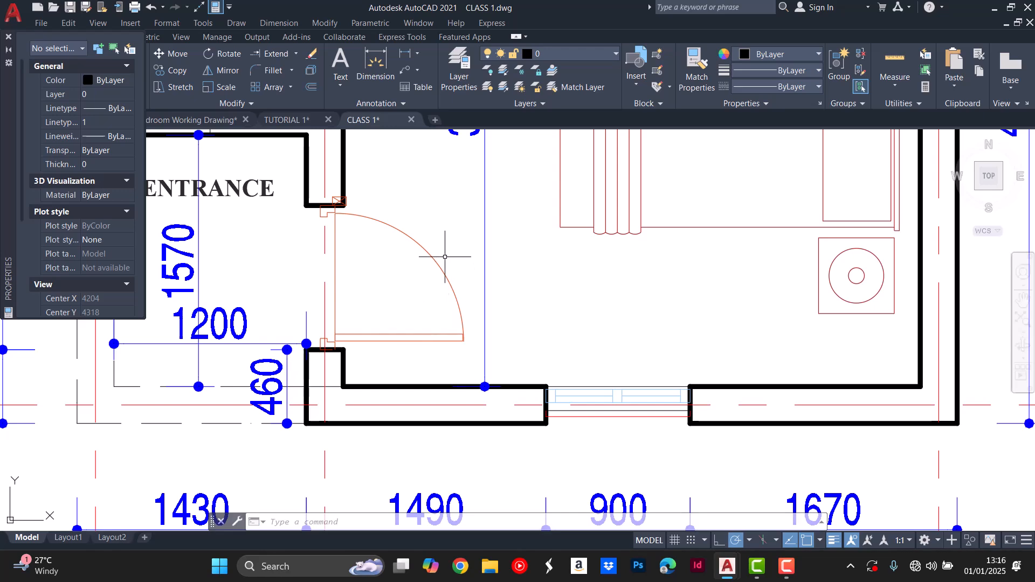
left_click(447, 276)
scroll(353, 349, "up", 4)
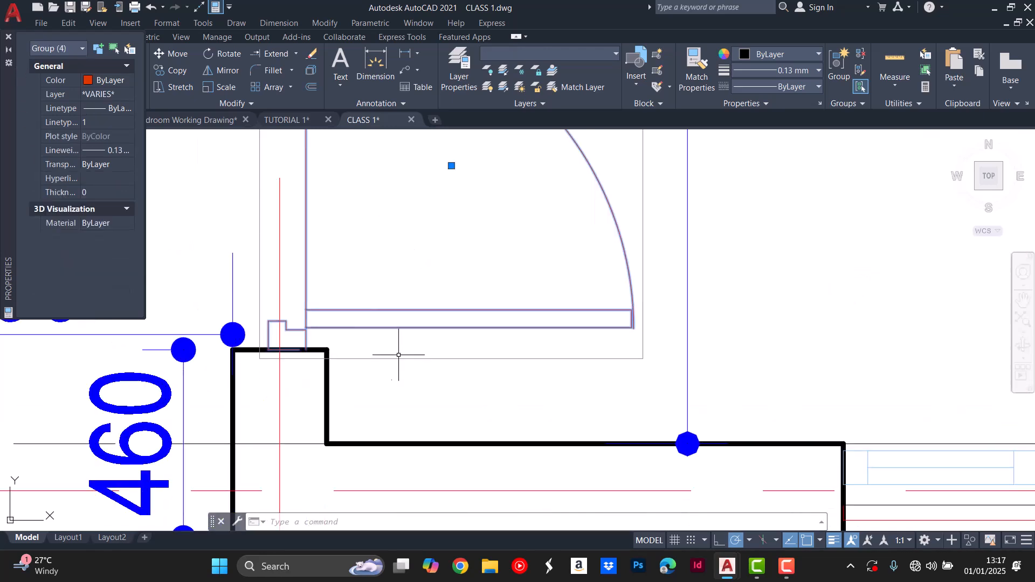
scroll(296, 383, "down", 4)
scroll(296, 383, "up", 4)
scroll(294, 372, "down", 3)
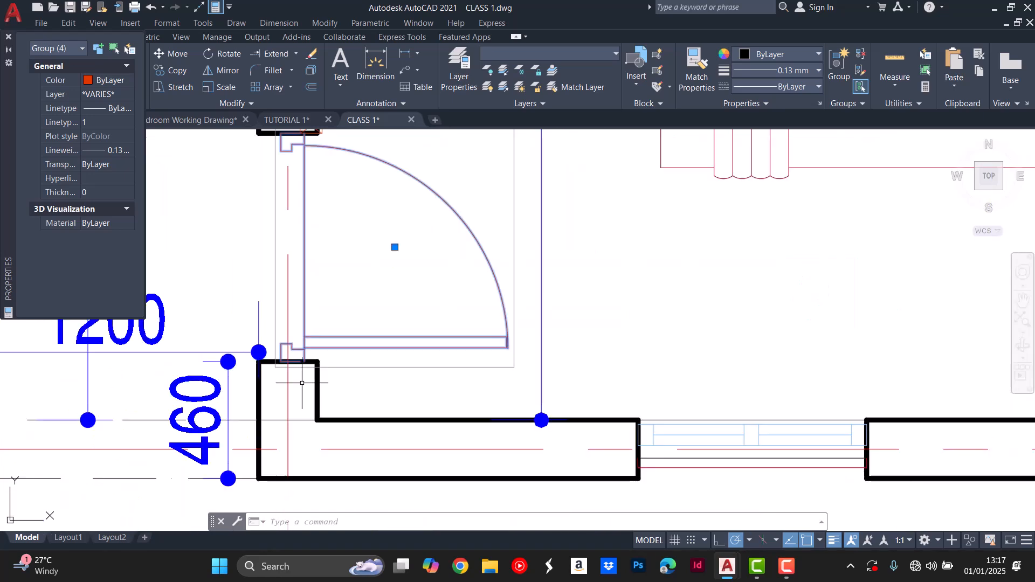
scroll(289, 363, "up", 5)
scroll(302, 366, "up", 4)
scroll(322, 366, "down", 6)
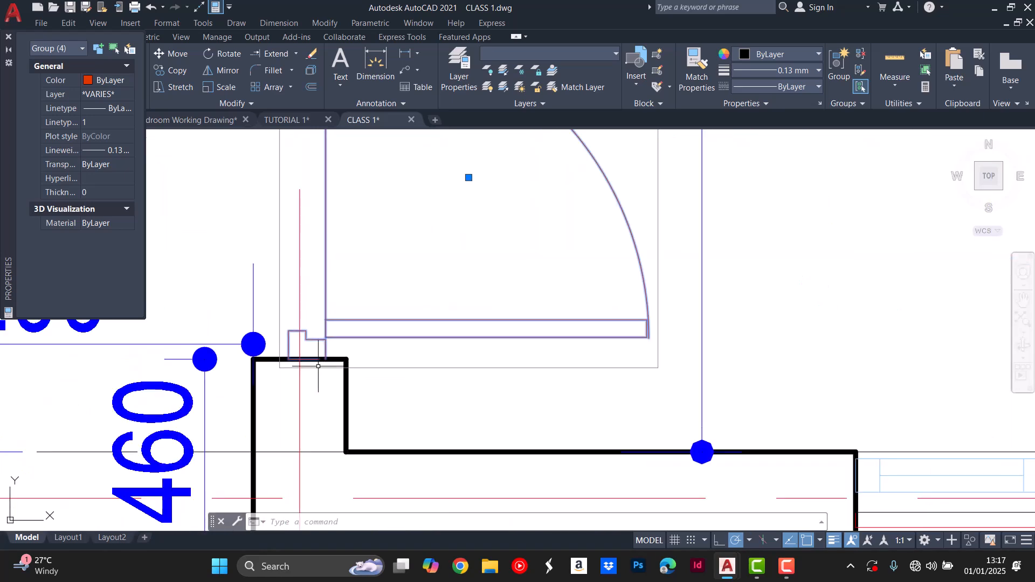
scroll(317, 367, "down", 4)
key("Escape")
key("Escape")
Copy the grouped entrance door from the reference into the new plan's entrance opening, using its lower frame corner as the base point.
left_click(392, 297)
type("CO")
key("Return")
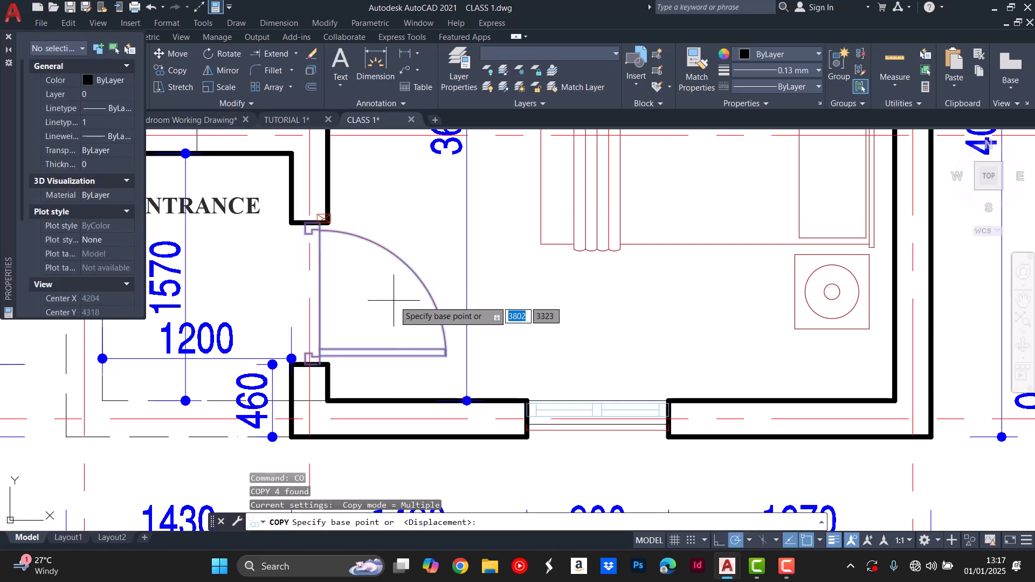
scroll(302, 396, "up", 5)
left_click(304, 397)
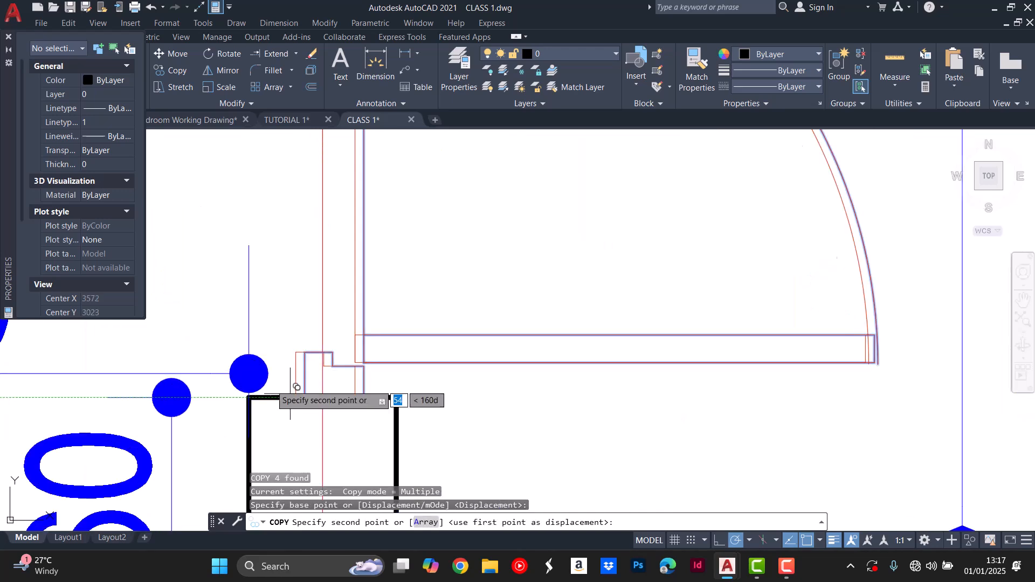
scroll(303, 398, "down", 10)
scroll(581, 350, "up", 10)
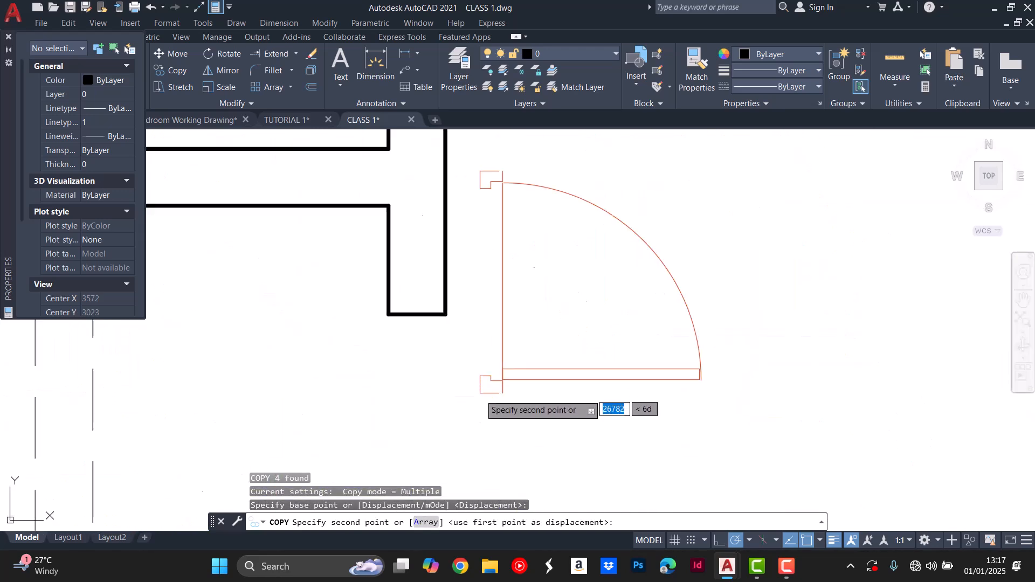
left_click(430, 387)
scroll(465, 377, "down", 5)
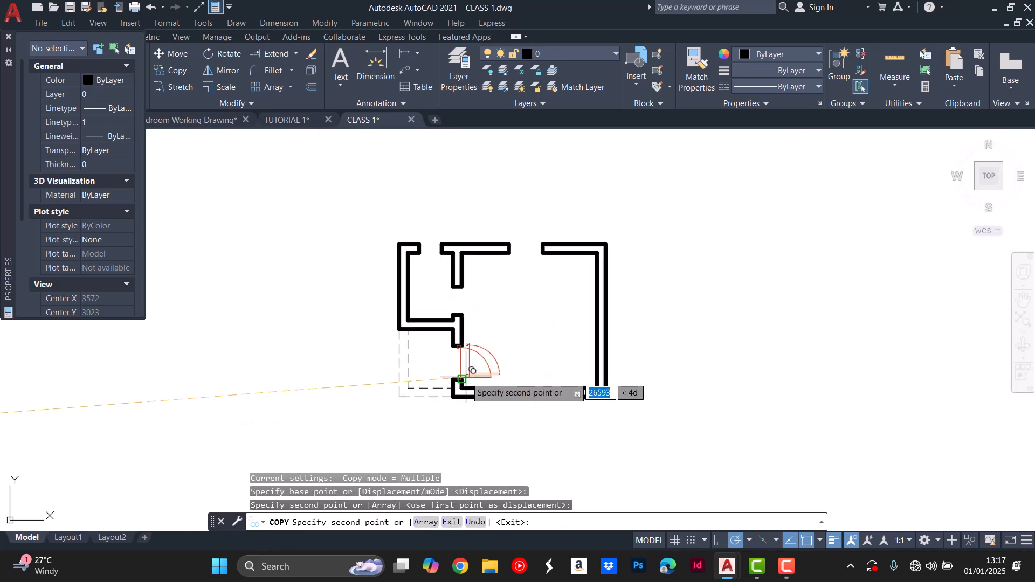
key("Escape")
key("Escape")
scroll(484, 376, "down", 6)
key("Escape")
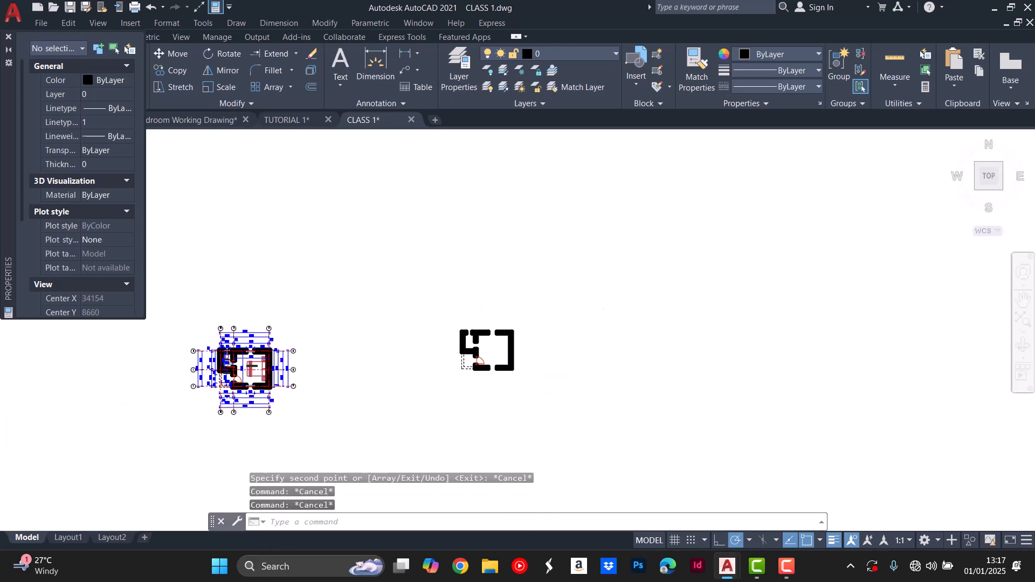
Copy the grouped toilet door from the reference into the new plan's toilet opening, placing its upper frame against the wall end.
scroll(217, 371, "up", 8)
scroll(274, 321, "up", 6)
left_click(301, 312)
left_click(291, 340)
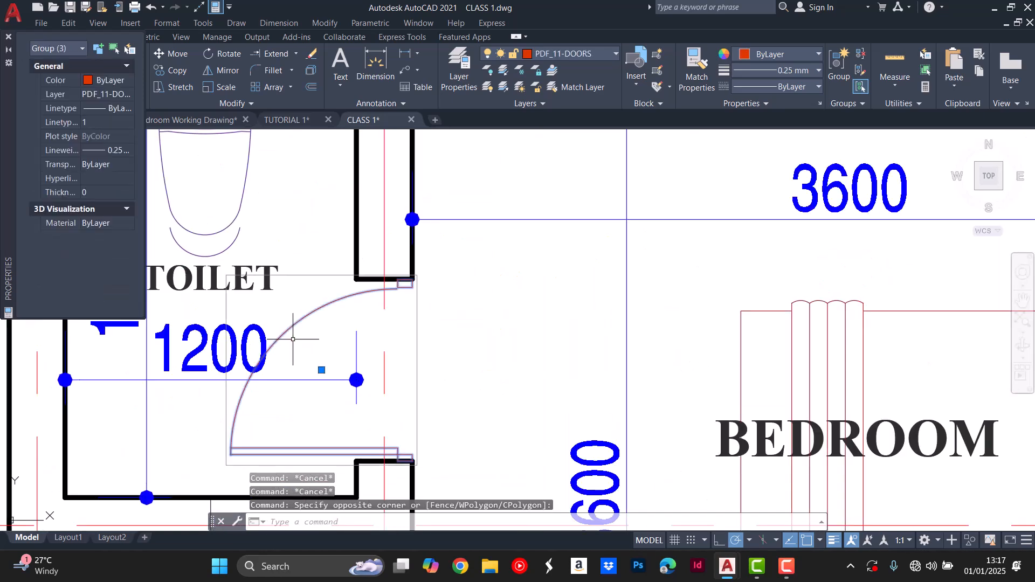
type("co")
key("Return")
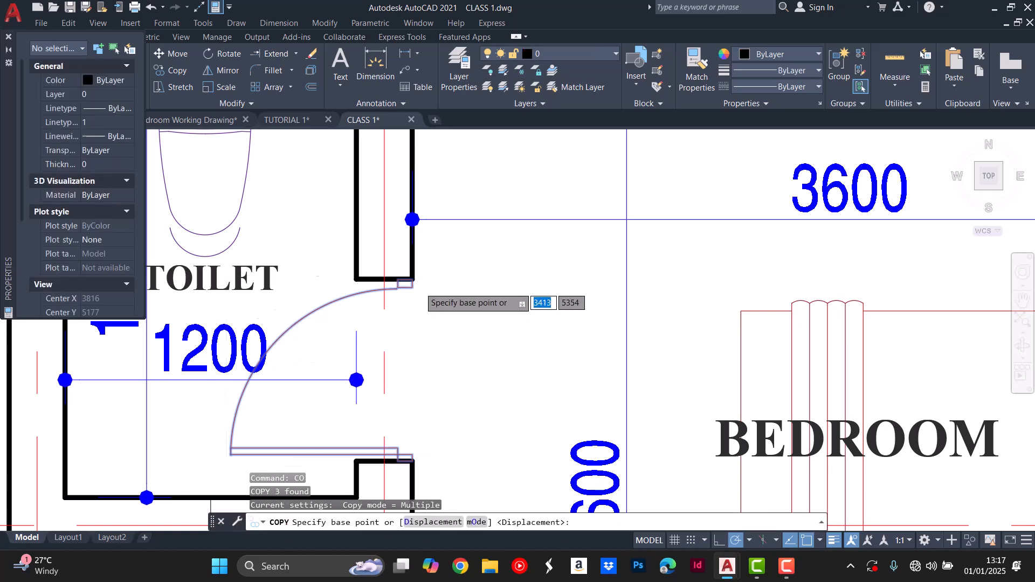
scroll(388, 286, "up", 5)
left_click(356, 268)
scroll(345, 372, "down", 10)
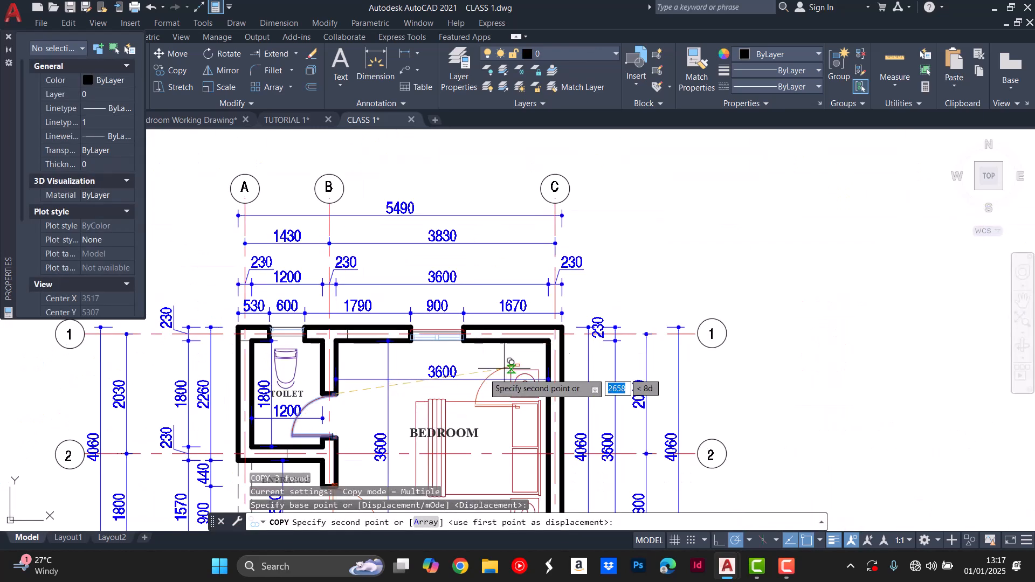
scroll(547, 308, "up", 3)
scroll(689, 302, "up", 8)
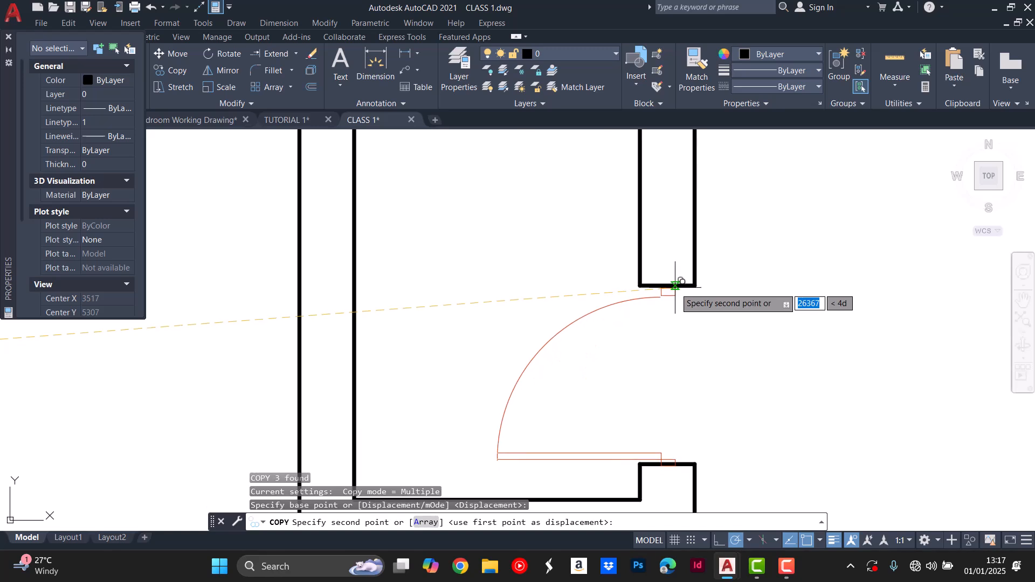
key("Escape")
scroll(567, 284, "down", 2)
scroll(583, 298, "down", 6)
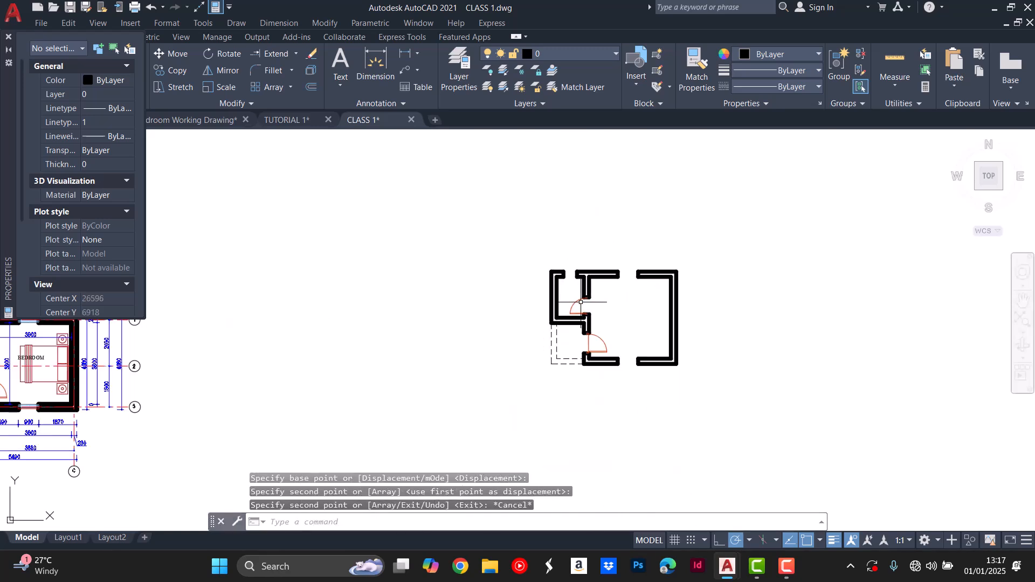
scroll(586, 306, "up", 6)
key("Escape")
key("Escape")
key("Escape")
scroll(586, 306, "down", 8)
scroll(586, 306, "up", 4)
scroll(586, 306, "down", 4)
scroll(586, 306, "up", 4)
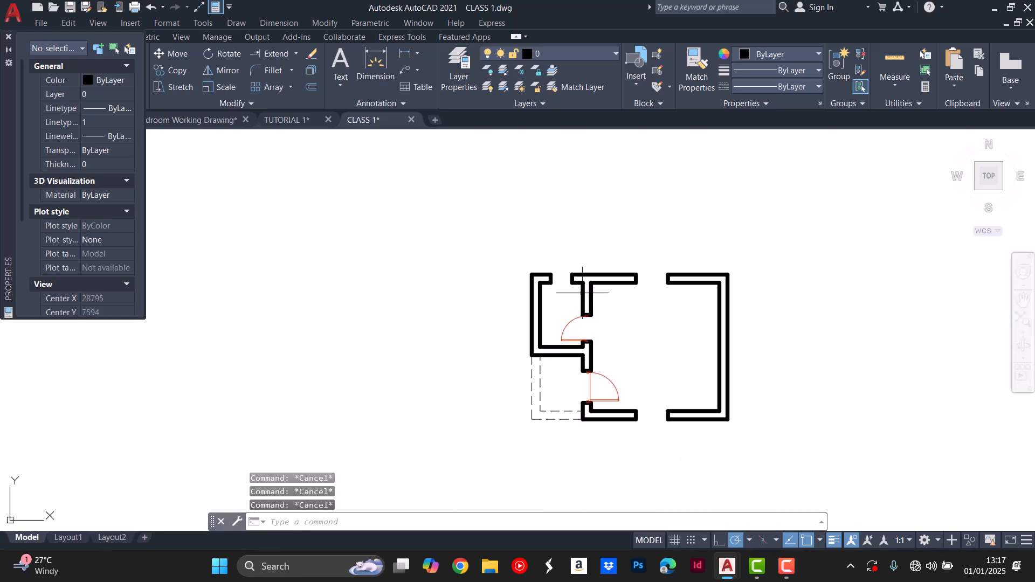
Copy the 900 window and its sill lines from the reference's upper bedroom wall into the matching opening of the new plan.
scroll(455, 304, "down", 4)
scroll(150, 325, "up", 10)
scroll(340, 273, "up", 6)
left_click(456, 336)
left_click(428, 392)
scroll(429, 355, "down", 4)
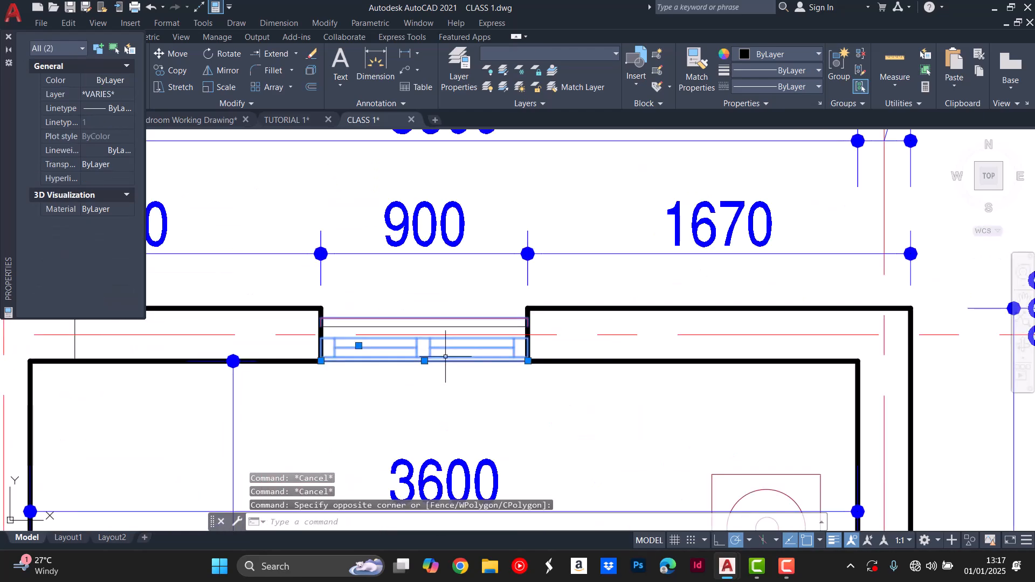
type("co")
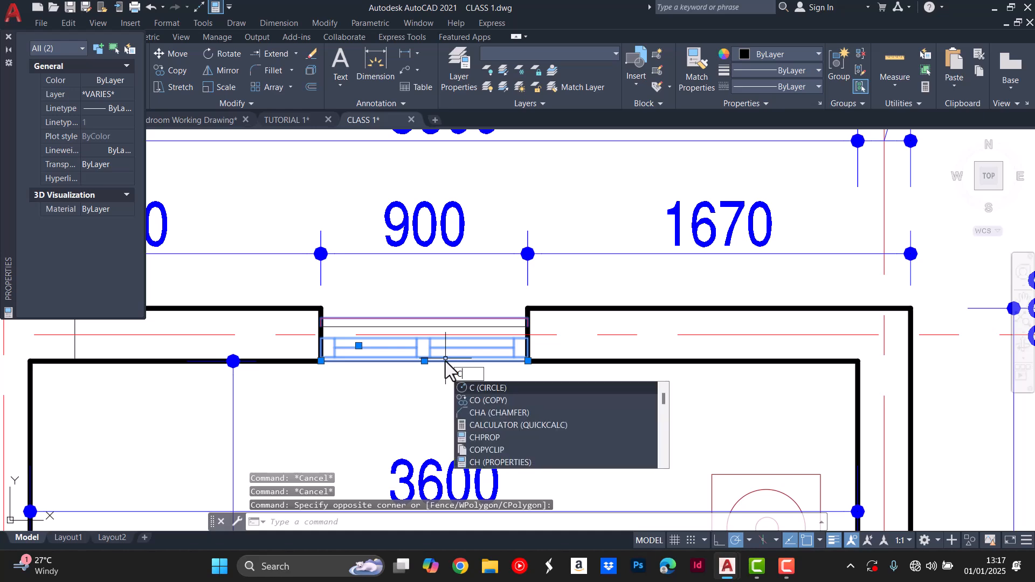
key("Return")
scroll(528, 356, "up", 5)
left_click(528, 351)
scroll(264, 345, "down", 8)
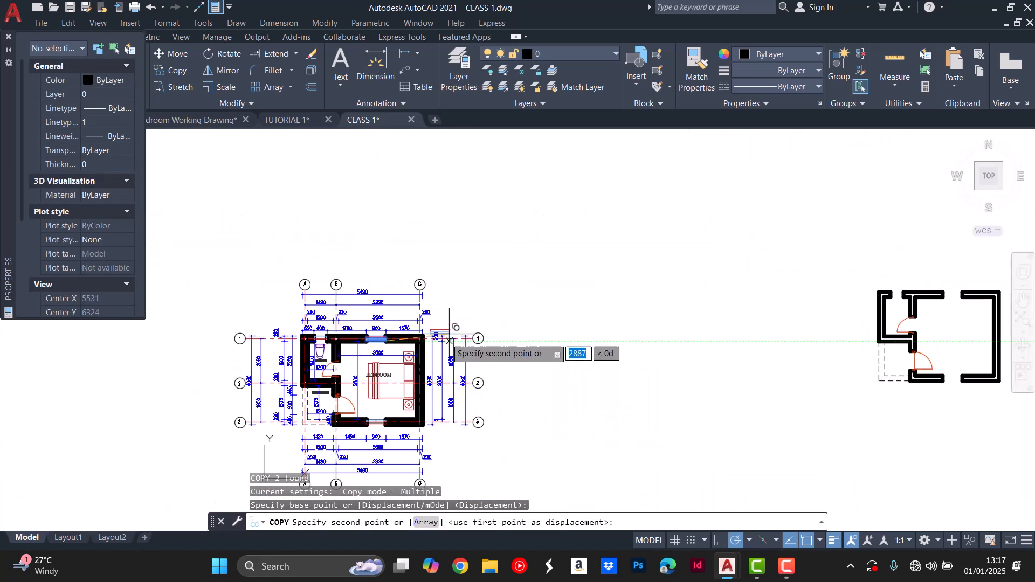
scroll(762, 319, "up", 10)
left_click(772, 296)
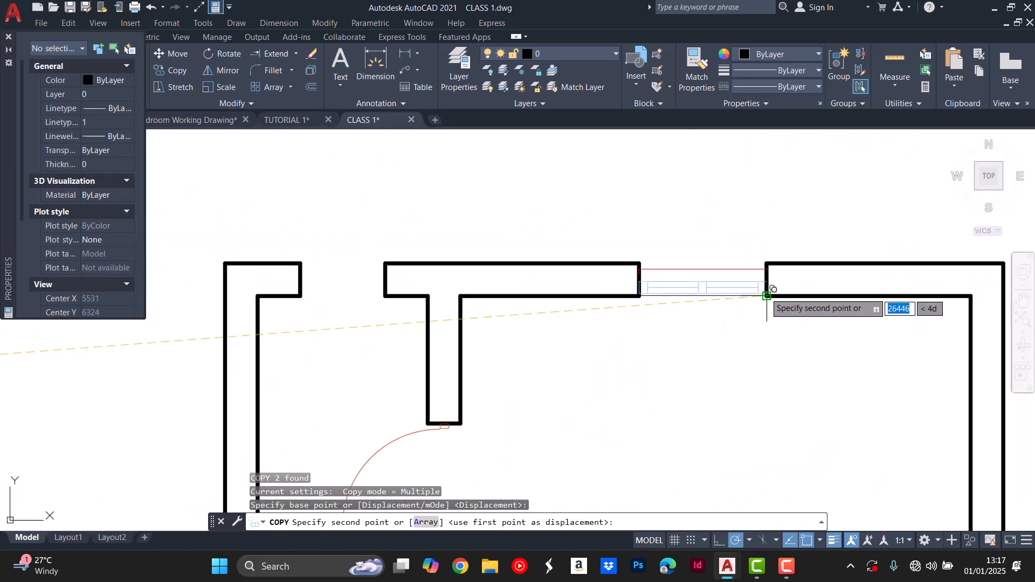
Place a second copy of the bedroom window in the new plan's lower wall opening and finish copying.
scroll(677, 261, "down", 5)
scroll(725, 303, "up", 8)
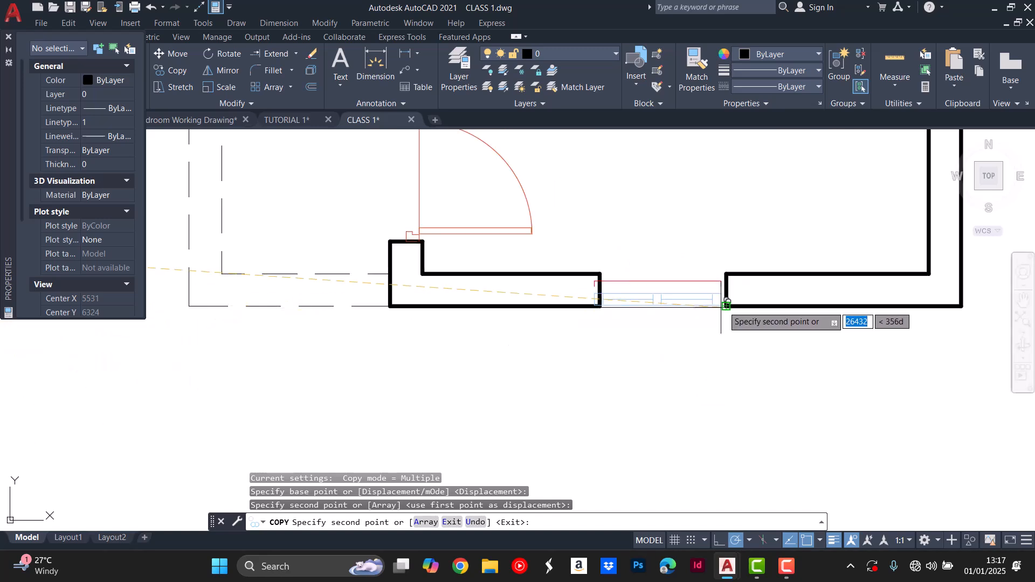
key("Escape")
key("Escape")
Mirror the lower wall window about a horizontal line just below the wall, erasing the source objects.
left_click(665, 266)
left_click(648, 319)
type("M")
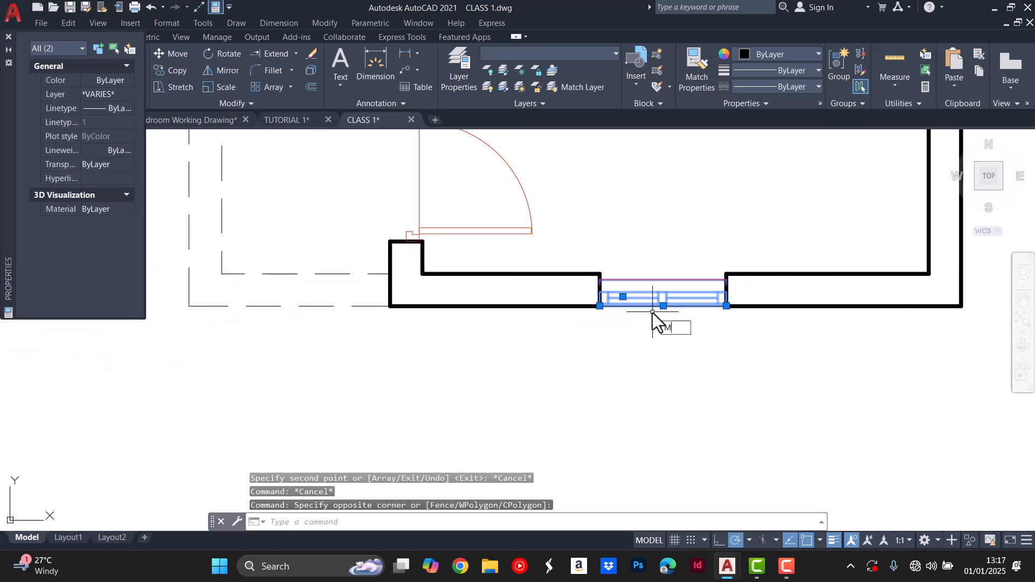
type("I")
key("Return")
left_click(710, 321)
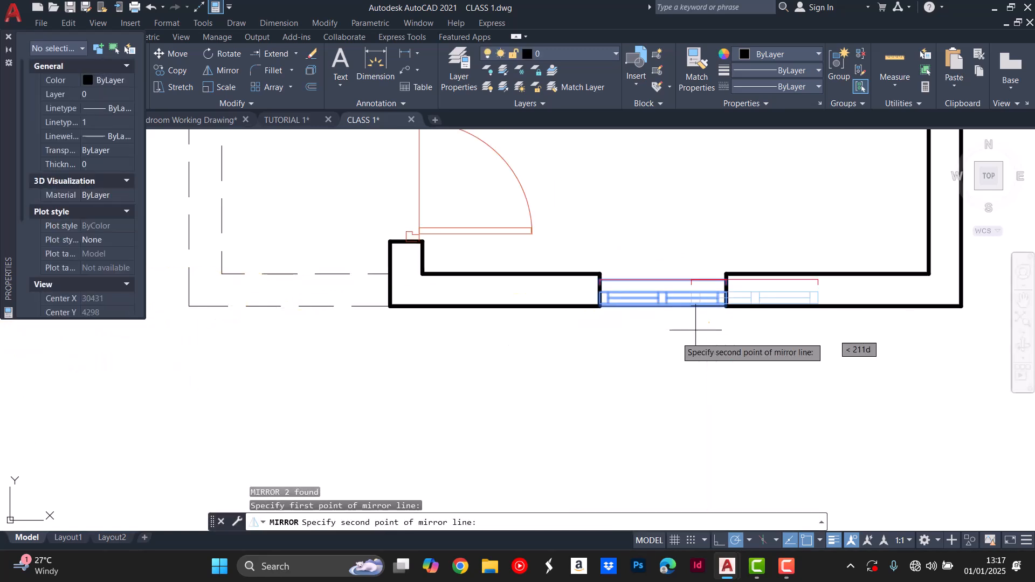
left_click(624, 322)
left_click(658, 358)
Move the mirrored window up into the lower wall opening, using the right end of its inner edge as the base point.
left_click(665, 294)
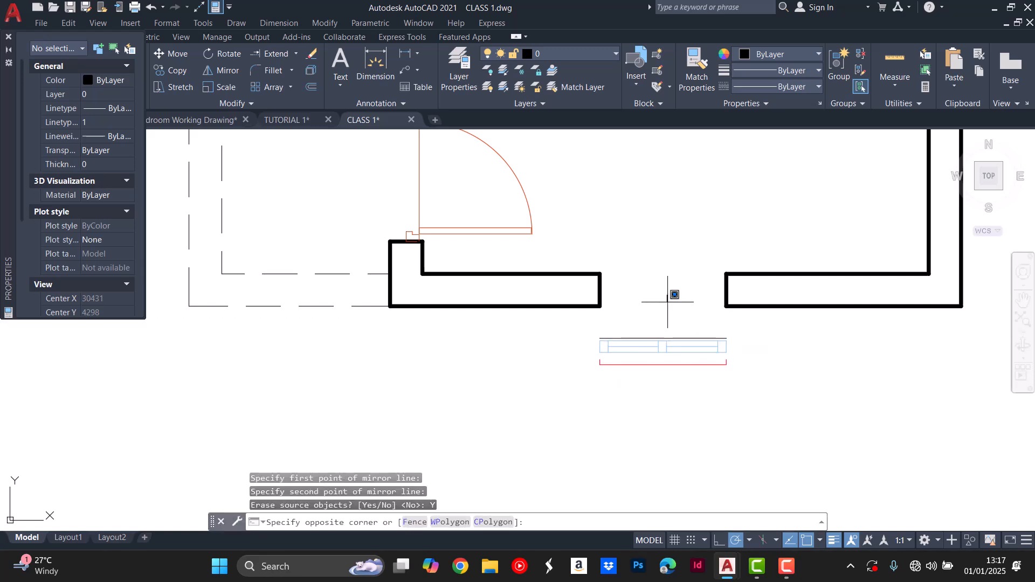
left_click(621, 347)
type("M")
key("Return")
scroll(719, 330, "up", 5)
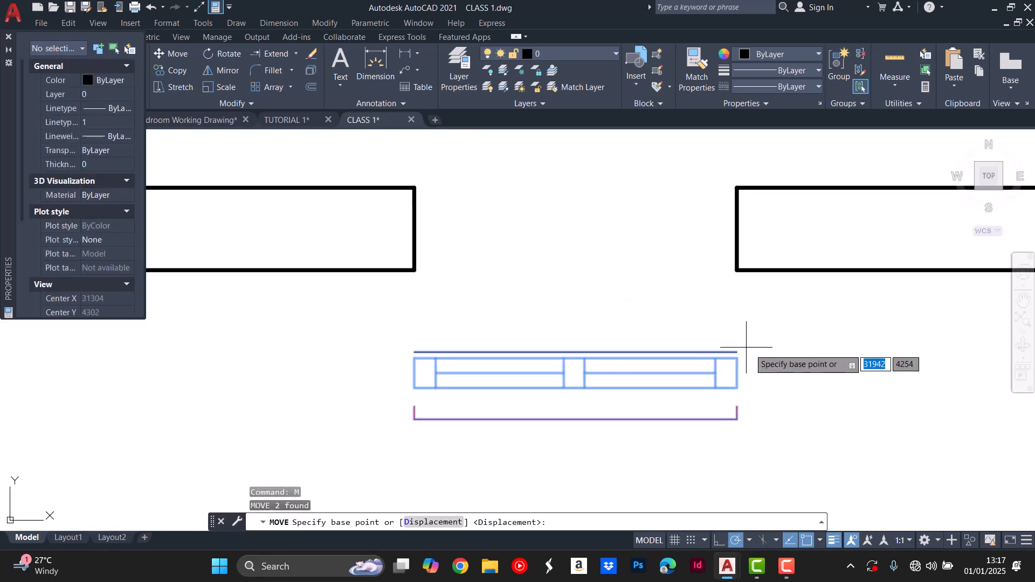
left_click(736, 352)
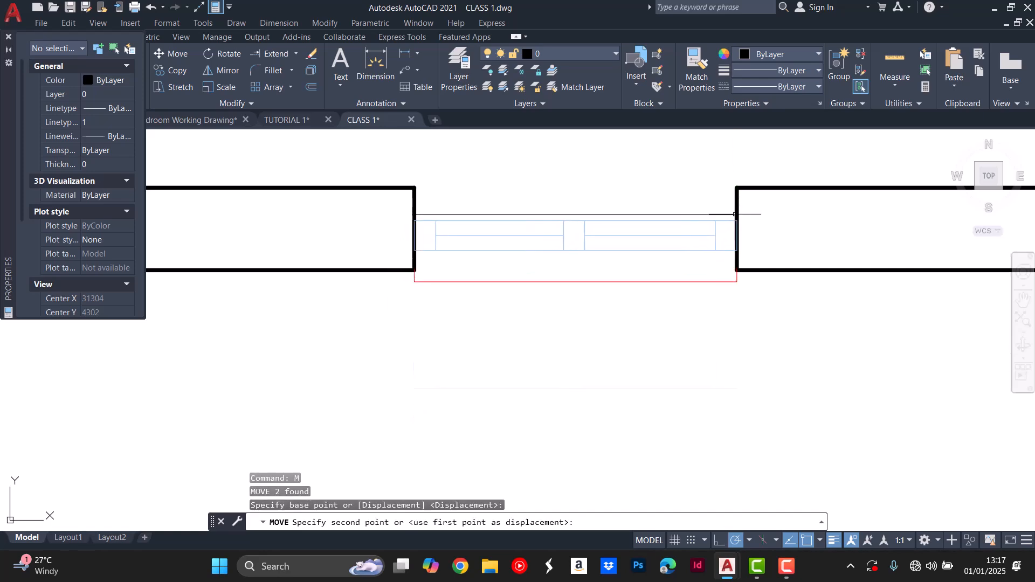
key("Escape")
key("Escape")
key("Escape")
Copy the toilet window with its sill lines from the reference into the new plan's toilet opening, using the opening's upper right corner as base point.
scroll(678, 325, "down", 8)
scroll(661, 175, "up", 4)
scroll(624, 218, "down", 4)
scroll(626, 226, "down", 2)
scroll(272, 264, "up", 8)
scroll(315, 173, "up", 3)
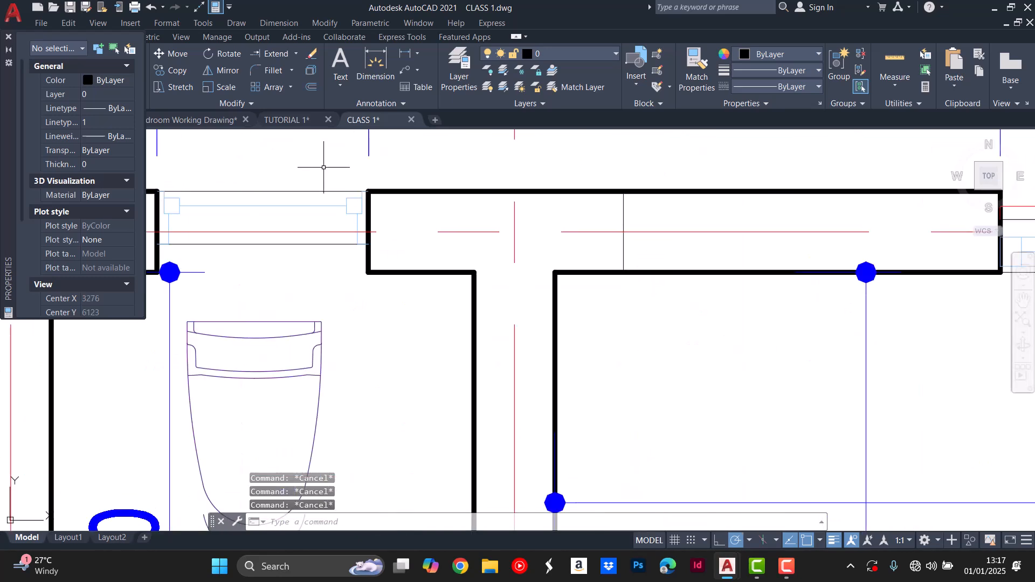
left_click(323, 166)
left_click(273, 215)
scroll(372, 205, "down", 2)
scroll(335, 214, "up", 3)
left_click(344, 239)
left_click(331, 274)
left_click(336, 279)
key("Return")
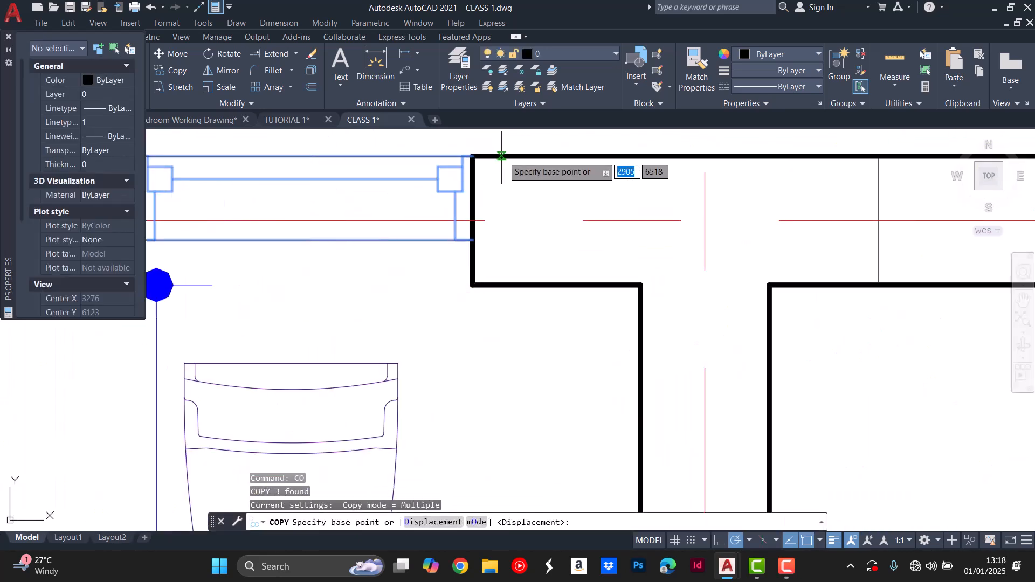
left_click(473, 157)
scroll(559, 290, "down", 8)
scroll(836, 270, "up", 10)
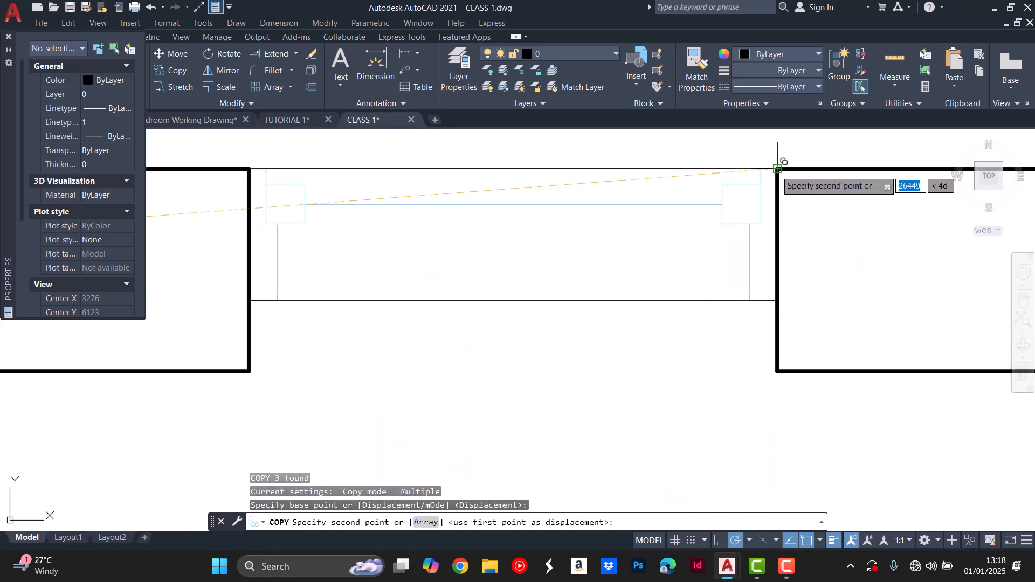
left_click(776, 187)
key("Escape")
key("Escape")
key("Escape")
Copy the bed and bedside tables block from the reference into the new bedroom, aligning it from the right wall's inner face.
scroll(577, 269, "down", 10)
scroll(604, 255, "up", 5)
scroll(463, 225, "down", 12)
scroll(555, 326, "up", 5)
scroll(367, 278, "up", 6)
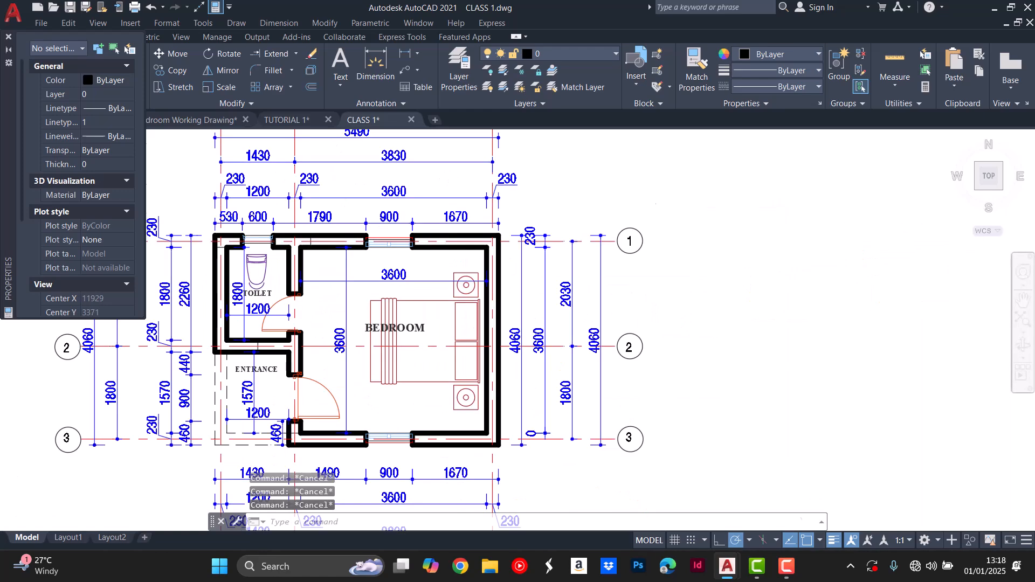
left_click(382, 323)
scroll(389, 298, "down", 2)
type("C")
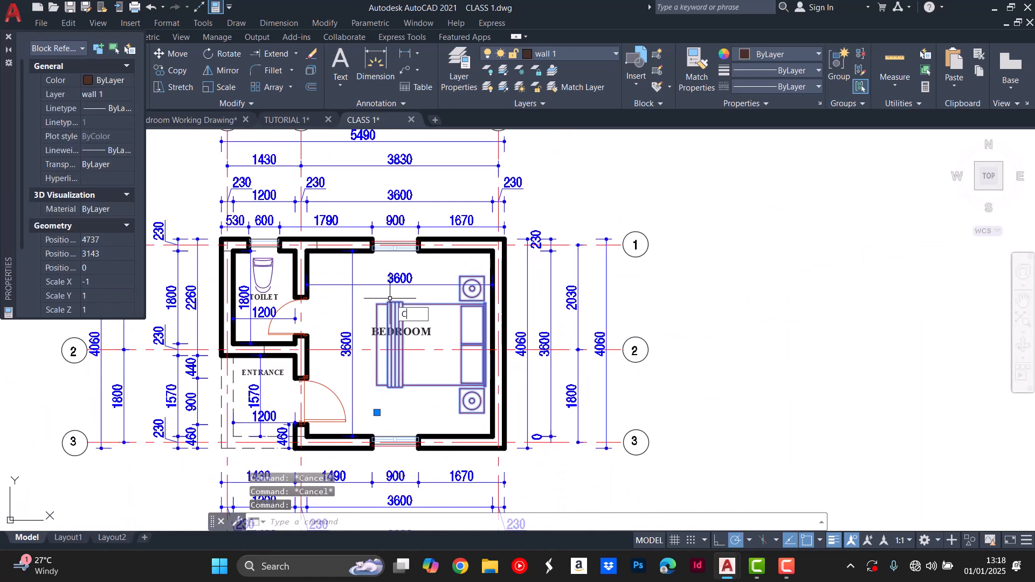
type("O")
key("Return")
scroll(487, 330, "up", 6)
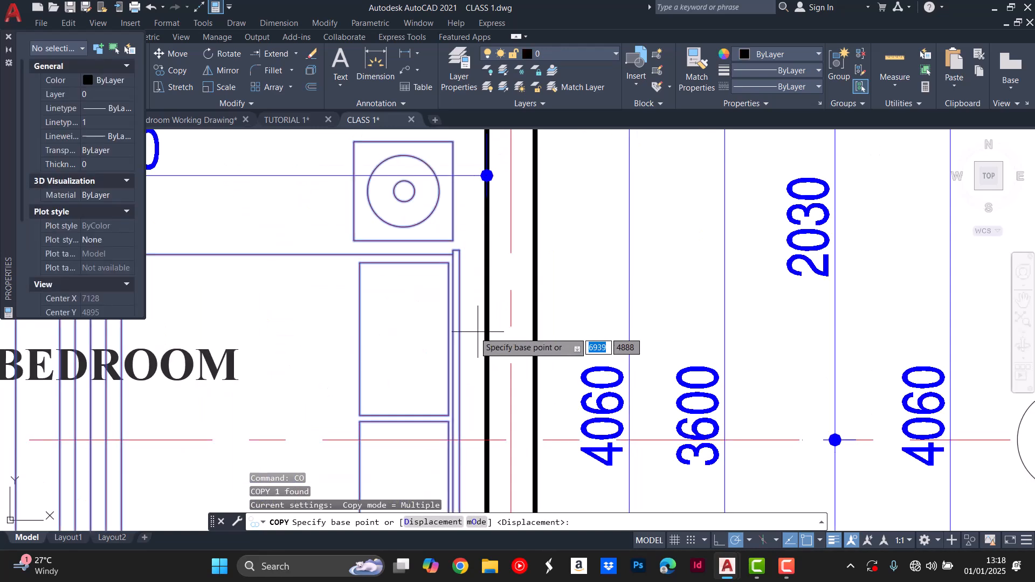
left_click(487, 330)
scroll(487, 330, "down", 10)
scroll(492, 315, "up", 8)
scroll(465, 277, "down", 2)
left_click(462, 282)
key("Escape")
scroll(666, 272, "down", 9)
key("Escape")
key("Escape")
Copy the WC block from the reference plan into the new toilet, centred below the window.
scroll(399, 308, "up", 7)
scroll(420, 196, "up", 4)
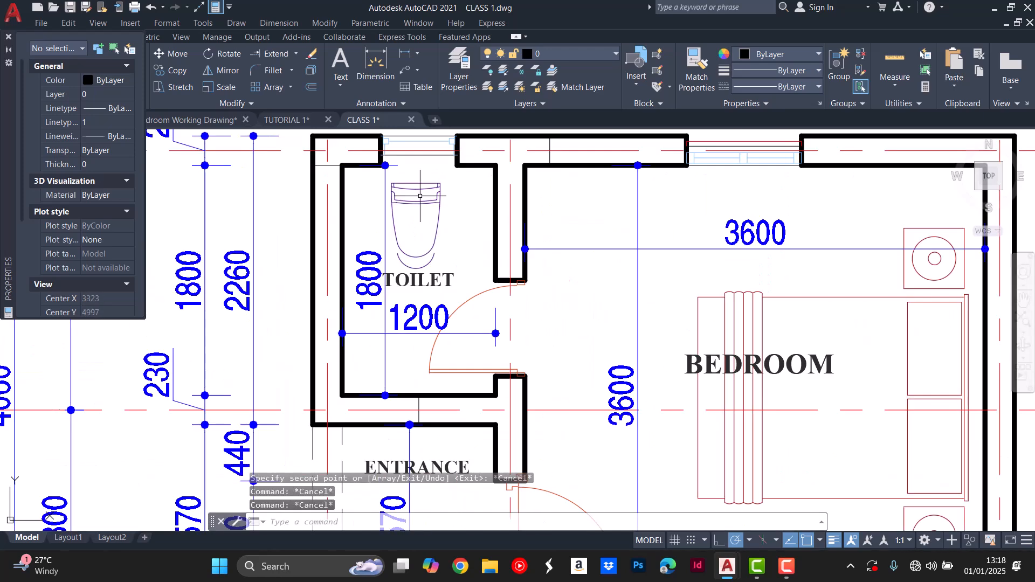
left_click(420, 195)
left_click(411, 210)
key("Return")
left_click(412, 212)
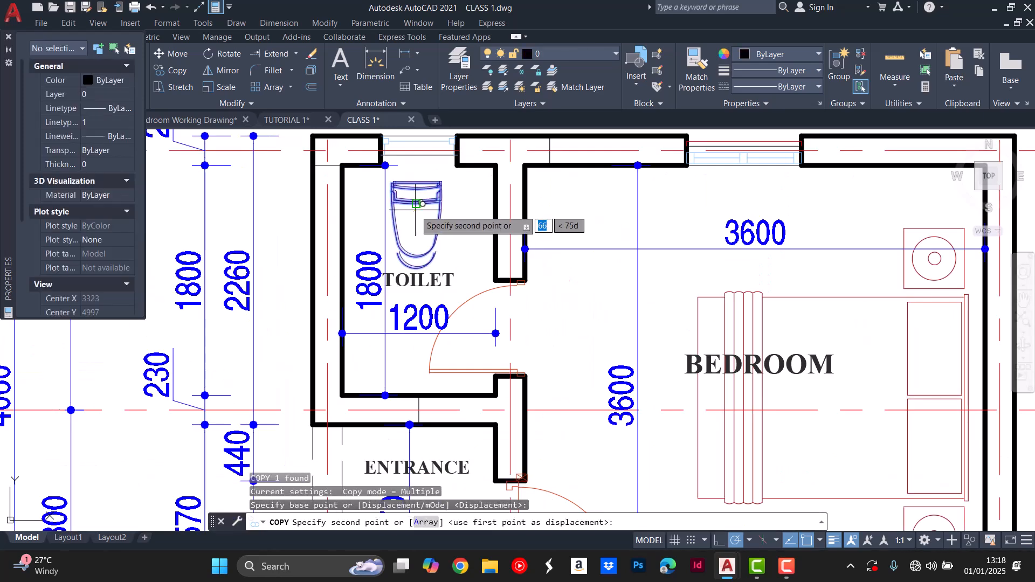
scroll(426, 229, "down", 7)
scroll(883, 294, "up", 6)
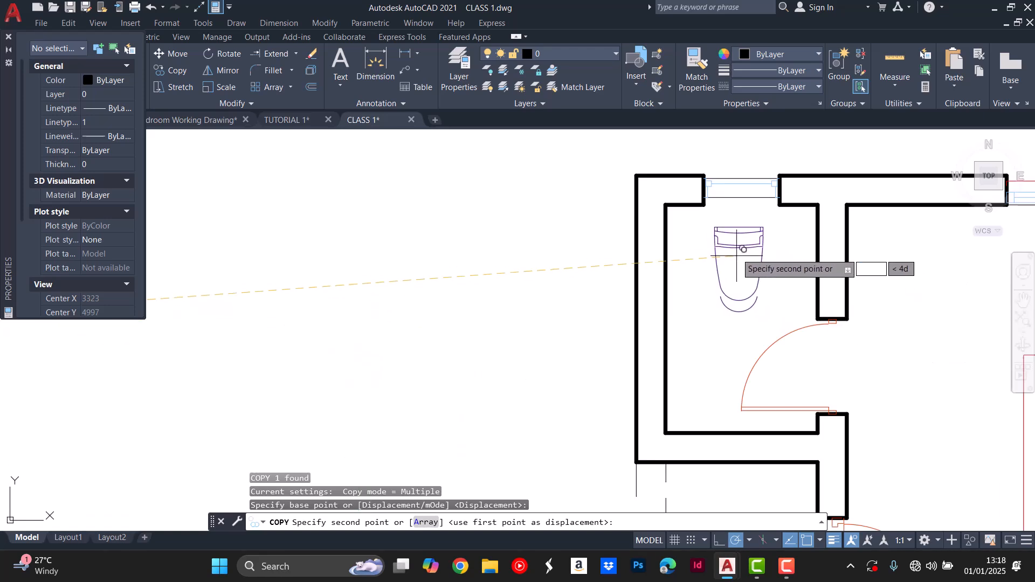
left_click(744, 253)
key("Escape")
key("Escape")
key("Escape")
scroll(615, 289, "down", 7)
scroll(615, 289, "down", 4)
scroll(388, 284, "up", 4)
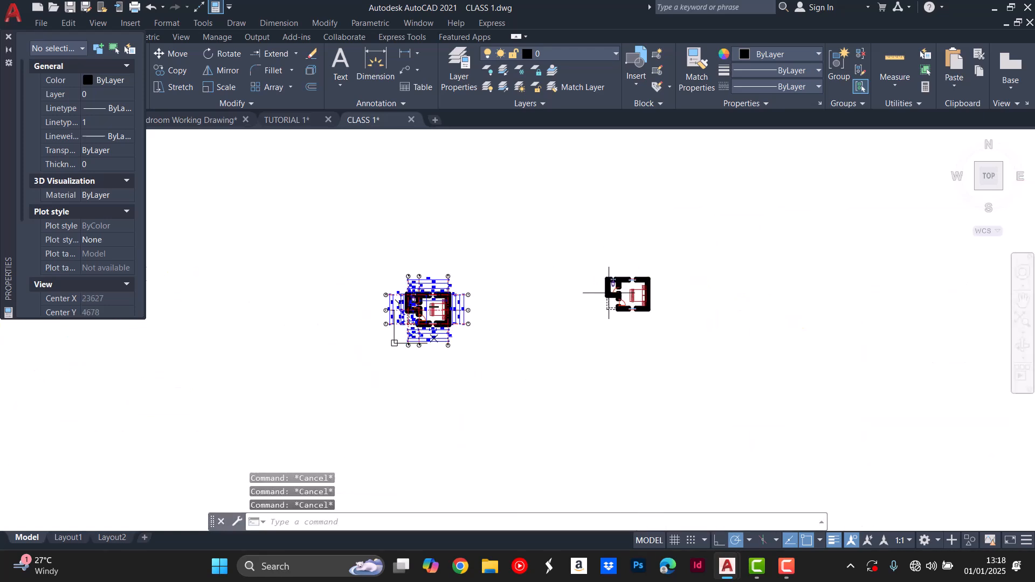
scroll(423, 308, "up", 6)
scroll(377, 268, "down", 6)
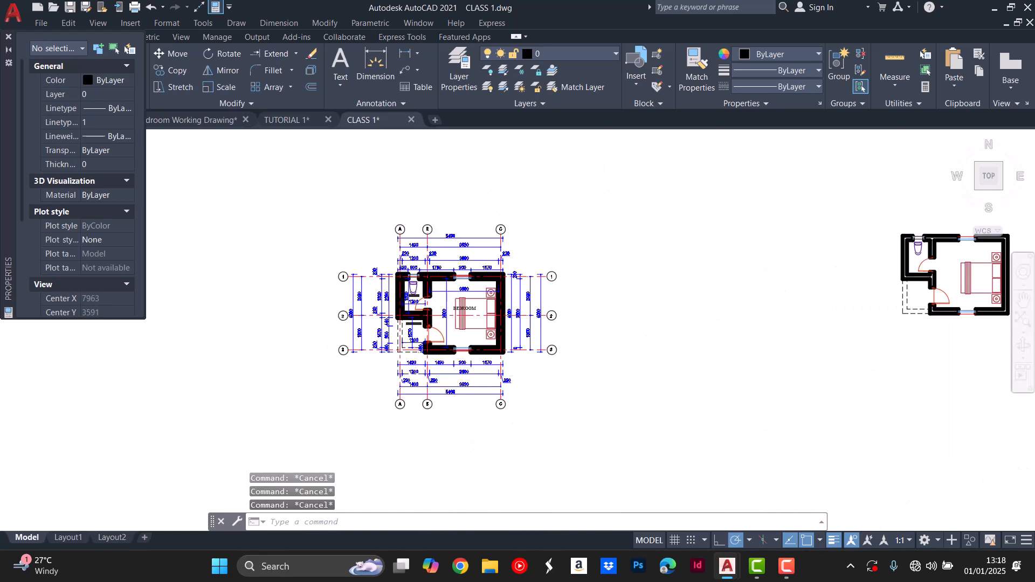
Examine the dimensioned bedroom floor plan with its lettered and numbered grid lines, and compare it with the undimensioned copy.
scroll(393, 270, "up", 2)
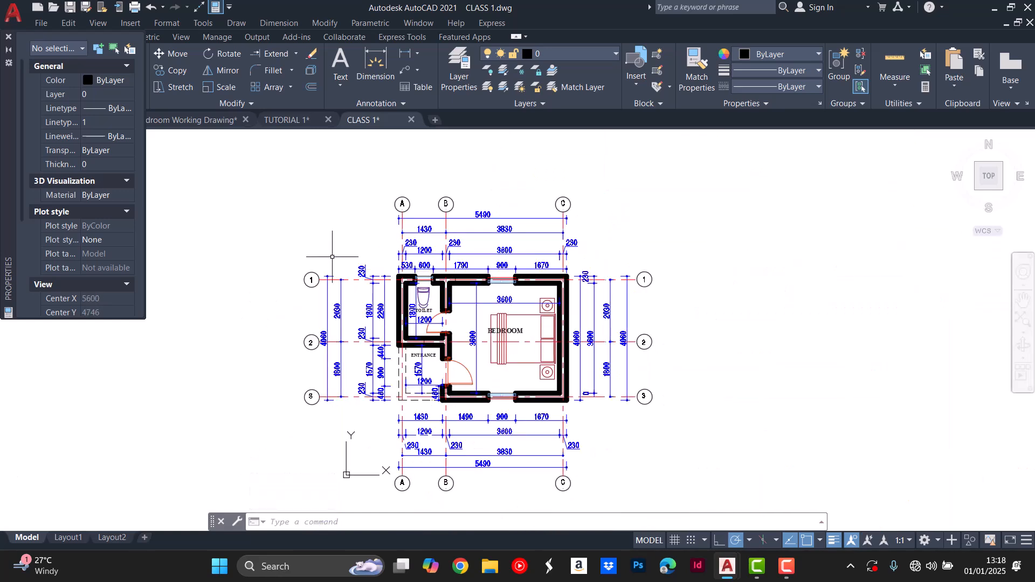
scroll(423, 300, "down", 3)
scroll(394, 322, "up", 5)
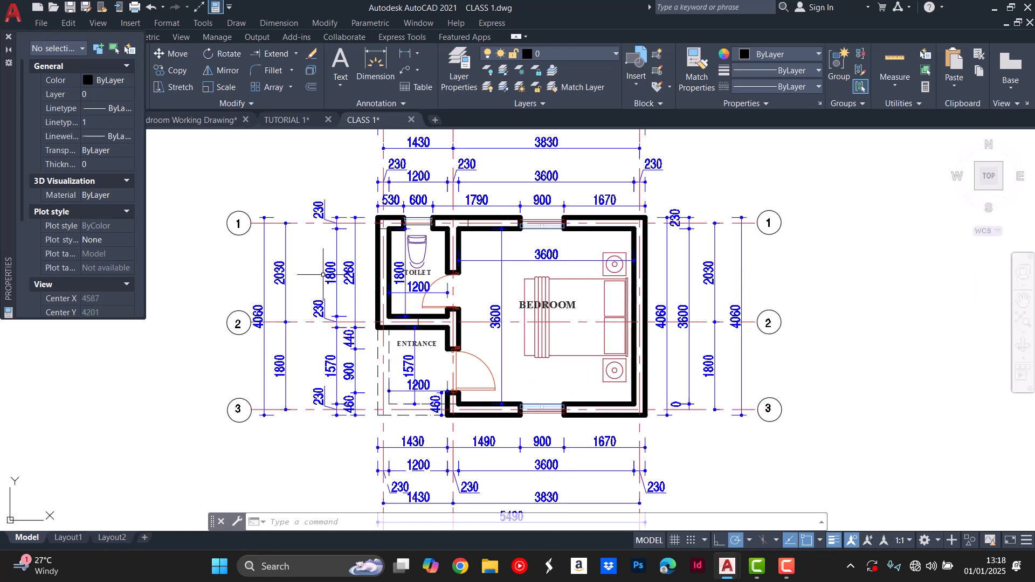
scroll(324, 275, "down", 3)
scroll(393, 162, "up", 5)
scroll(315, 217, "down", 6)
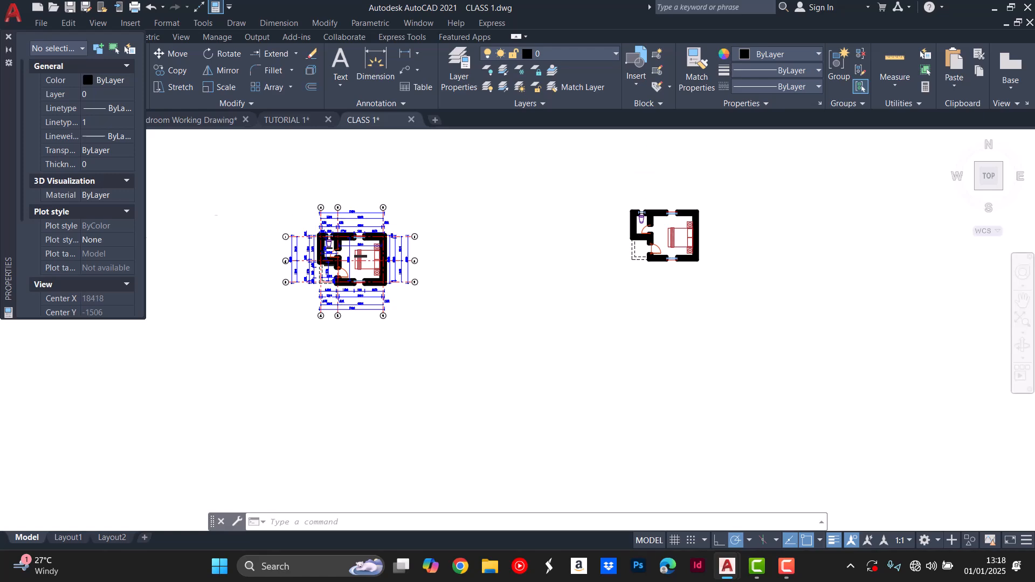
scroll(662, 189, "up", 4)
scroll(662, 199, "down", 4)
scroll(321, 229, "up", 6)
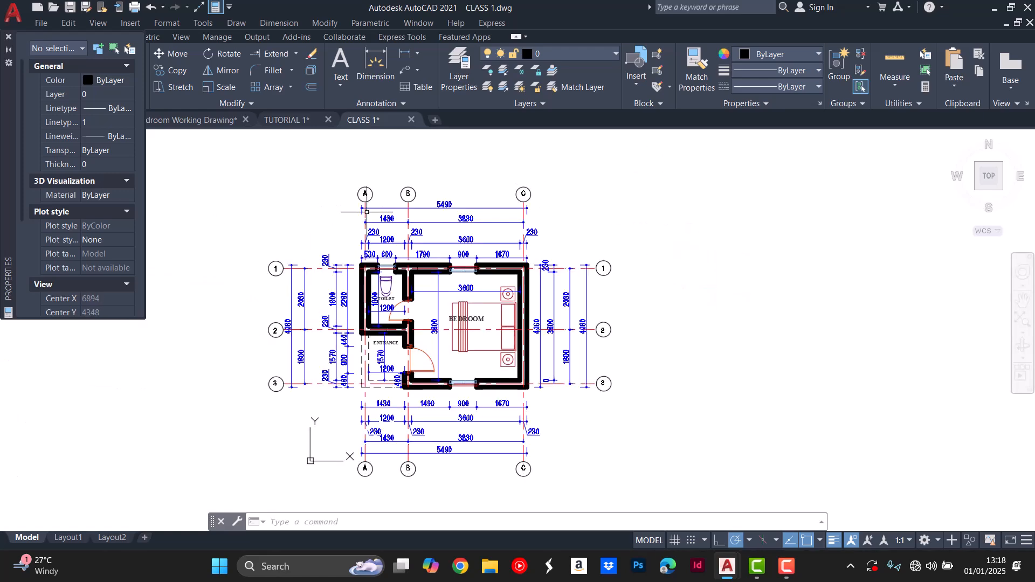
scroll(377, 195, "down", 3)
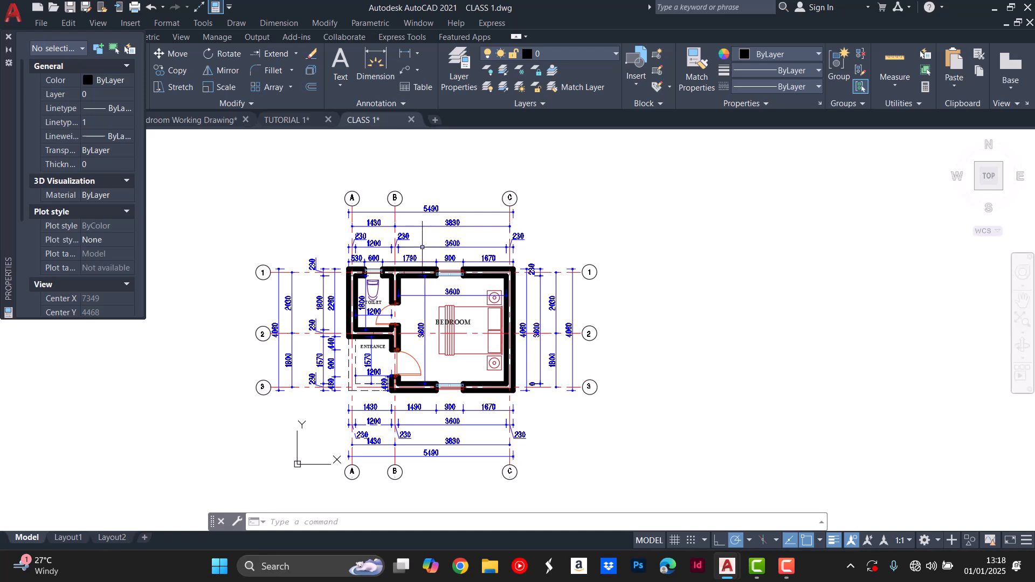
scroll(423, 247, "up", 5)
scroll(402, 239, "down", 5)
scroll(344, 228, "up", 5)
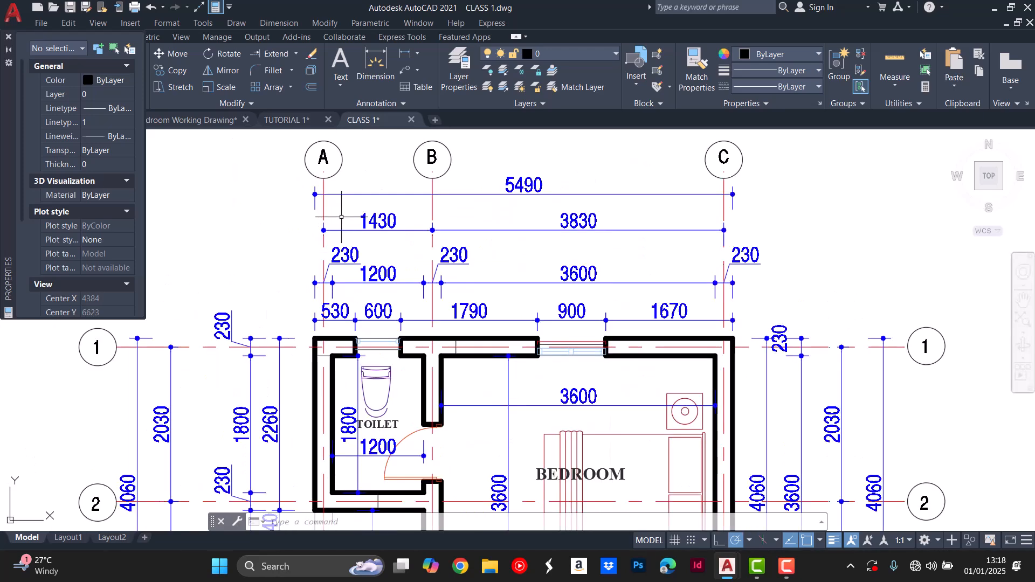
scroll(323, 206, "down", 8)
scroll(774, 173, "up", 8)
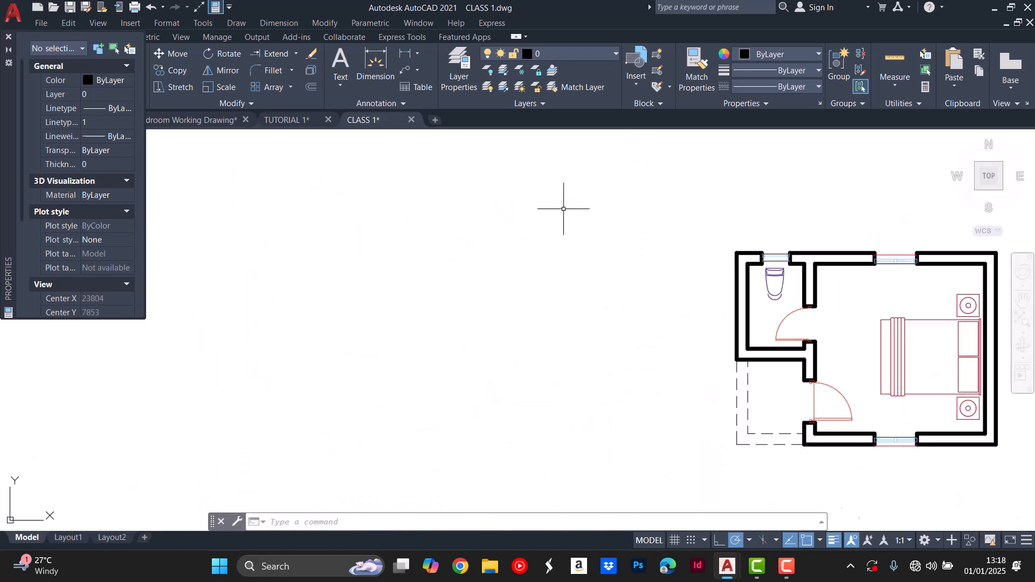
scroll(388, 215, "down", 5)
scroll(474, 222, "up", 7)
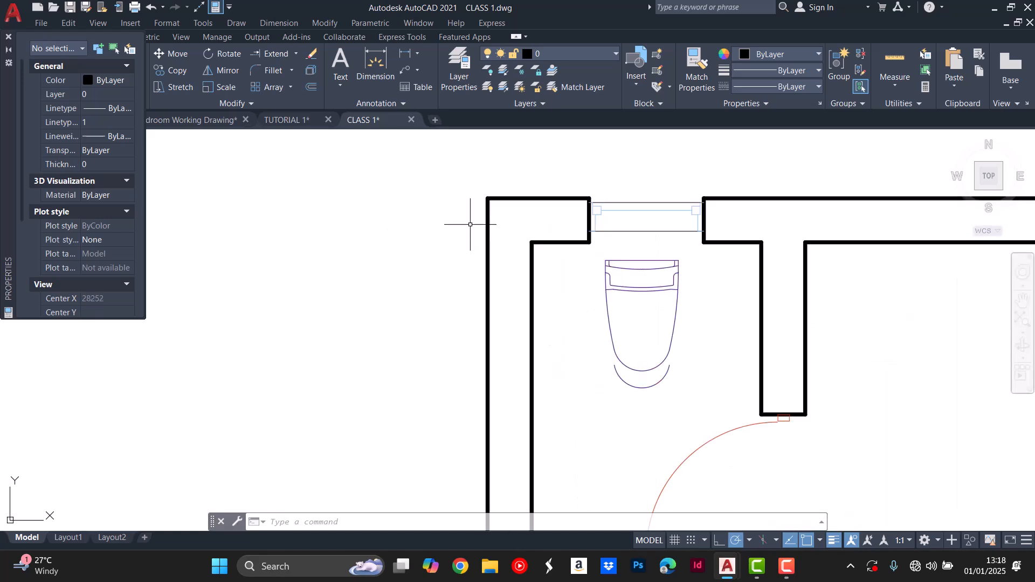
Draw a short line across the toilet's outer side wall, from the inner upper corner to the outer face of the undimensioned plan.
key("Escape")
key("Escape")
key("Escape")
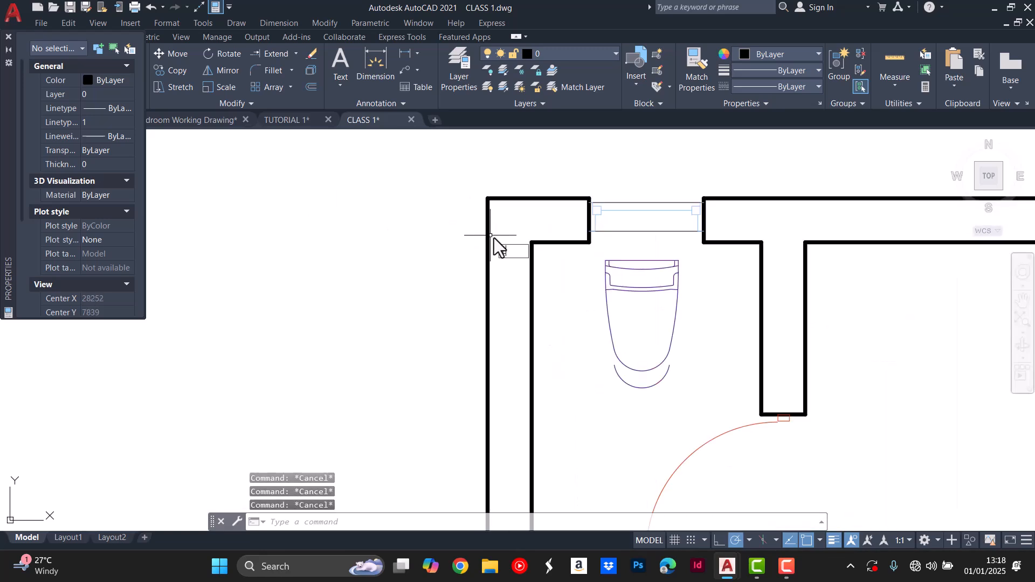
type("l")
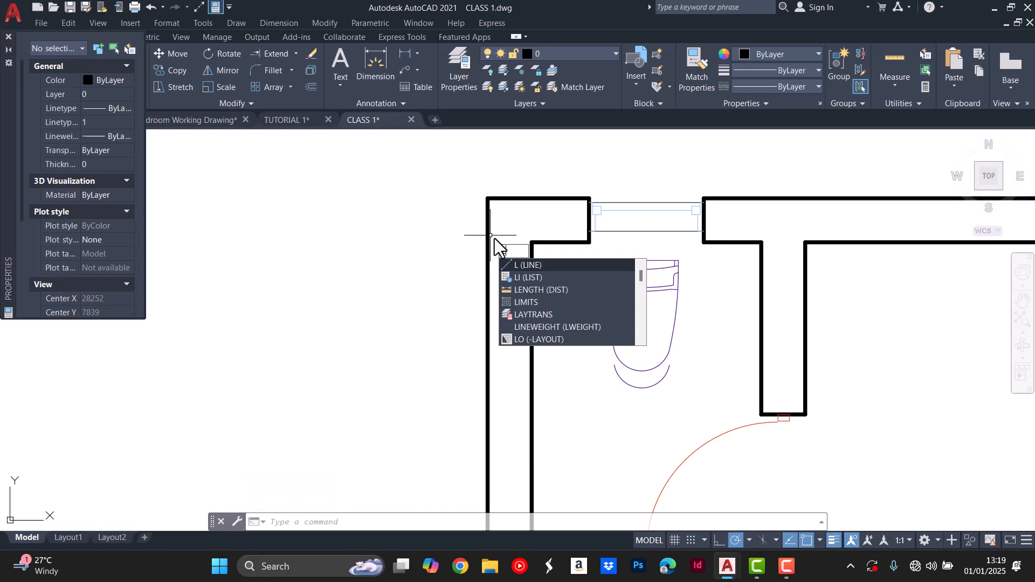
key("Return")
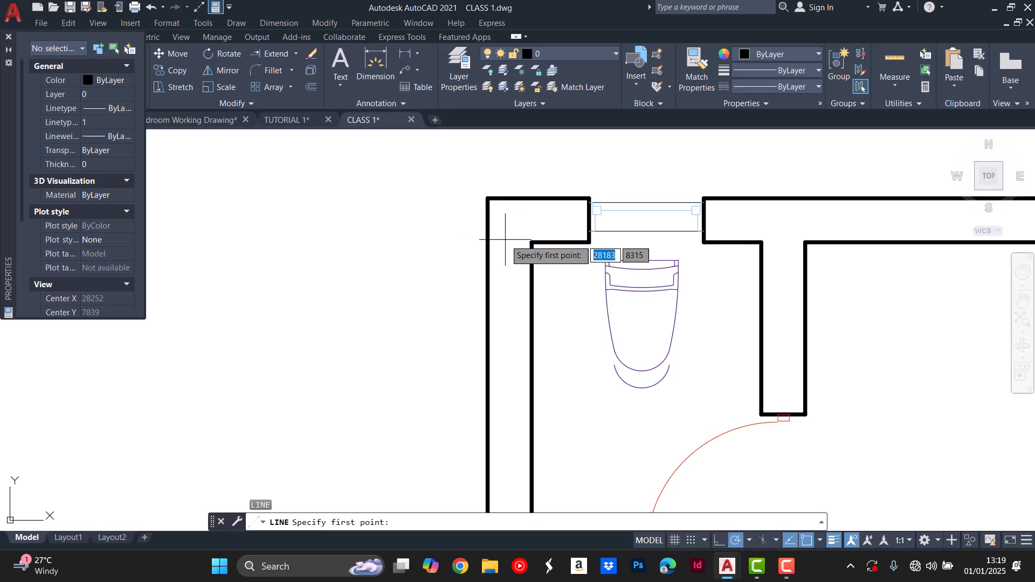
left_click(532, 242)
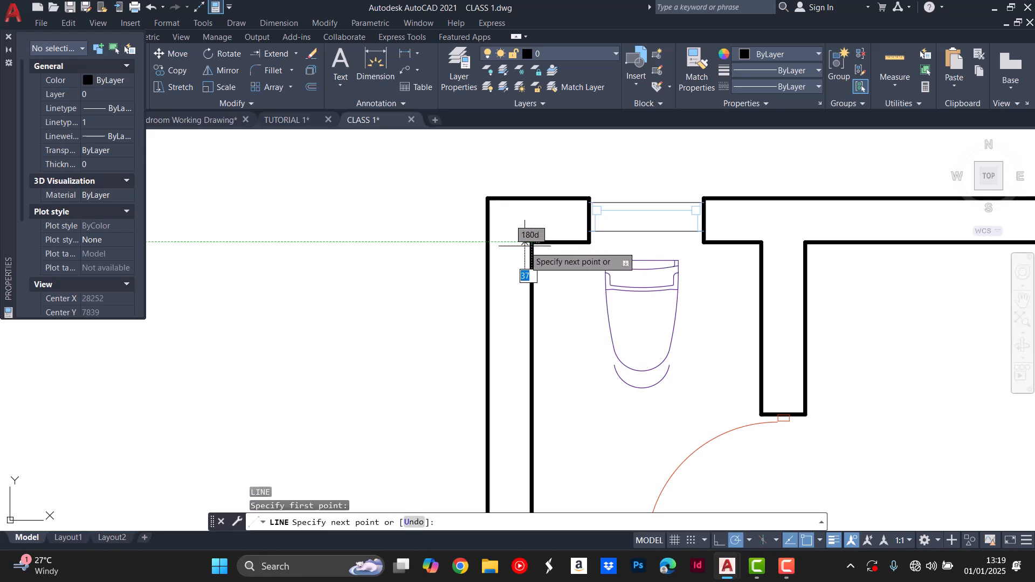
key("Escape")
key("Escape")
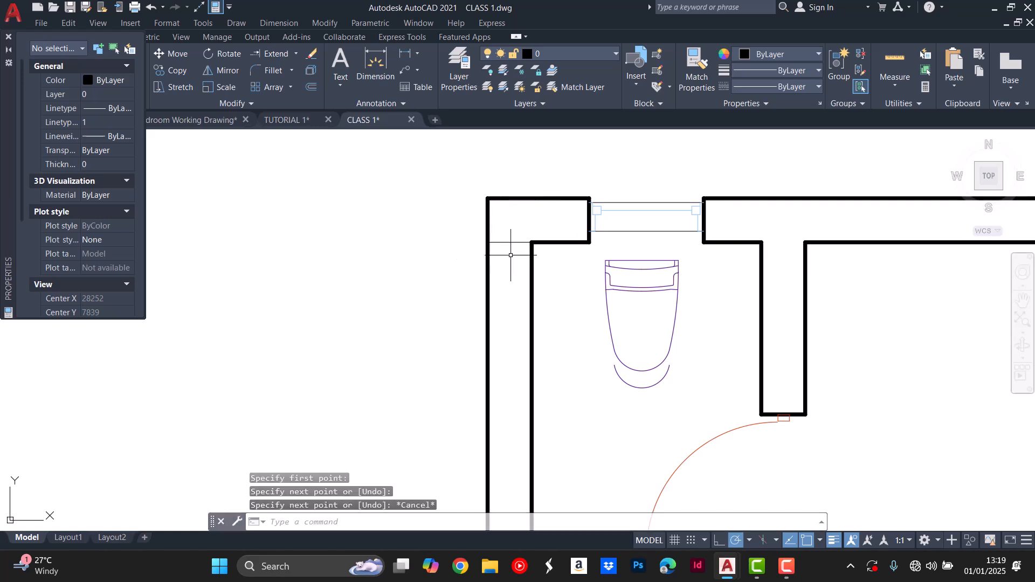
scroll(518, 241, "up", 4)
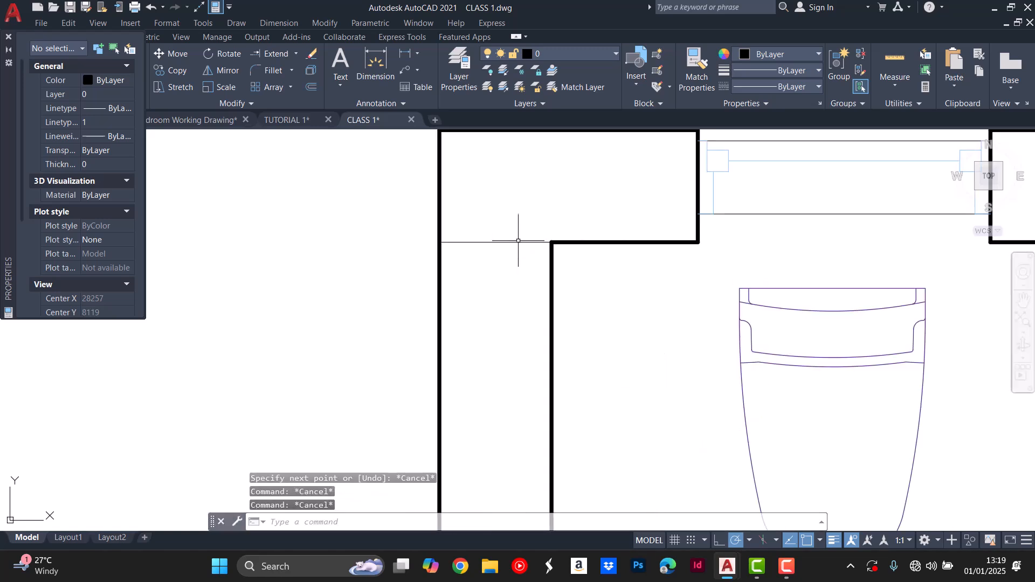
scroll(518, 254, "down", 6)
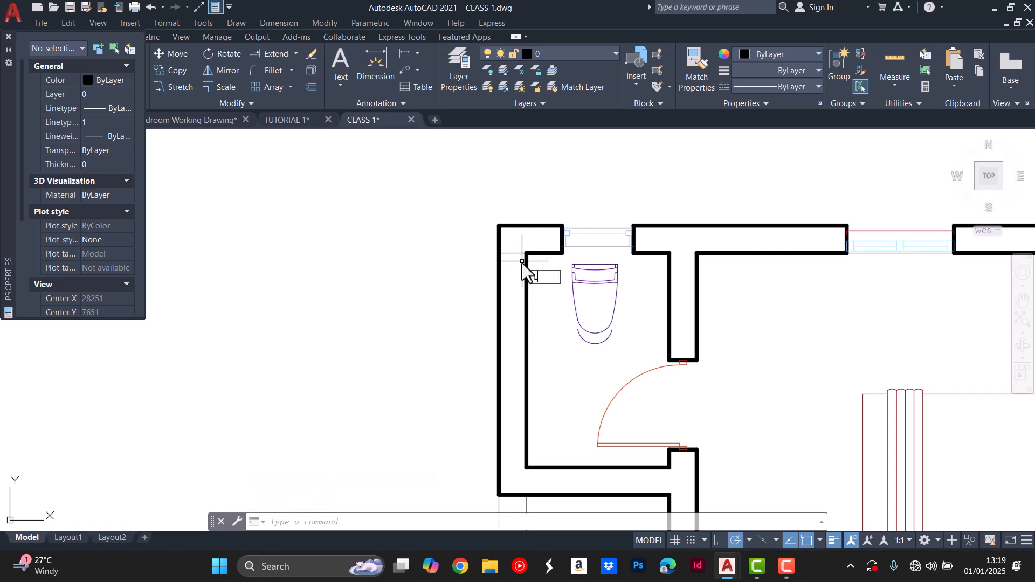
key("Return")
scroll(513, 251, "up", 3)
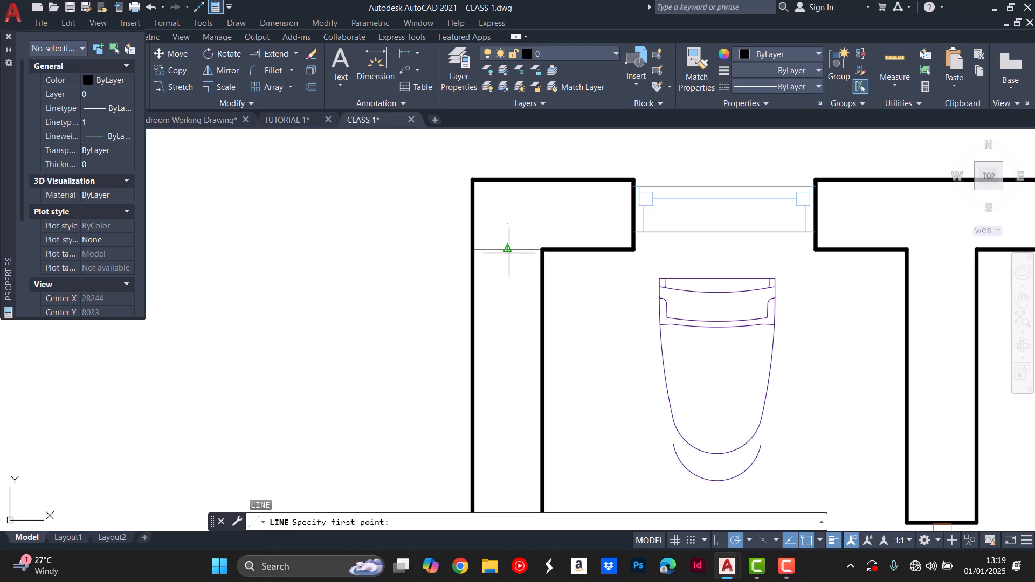
key("Escape")
key("Escape")
key("Escape")
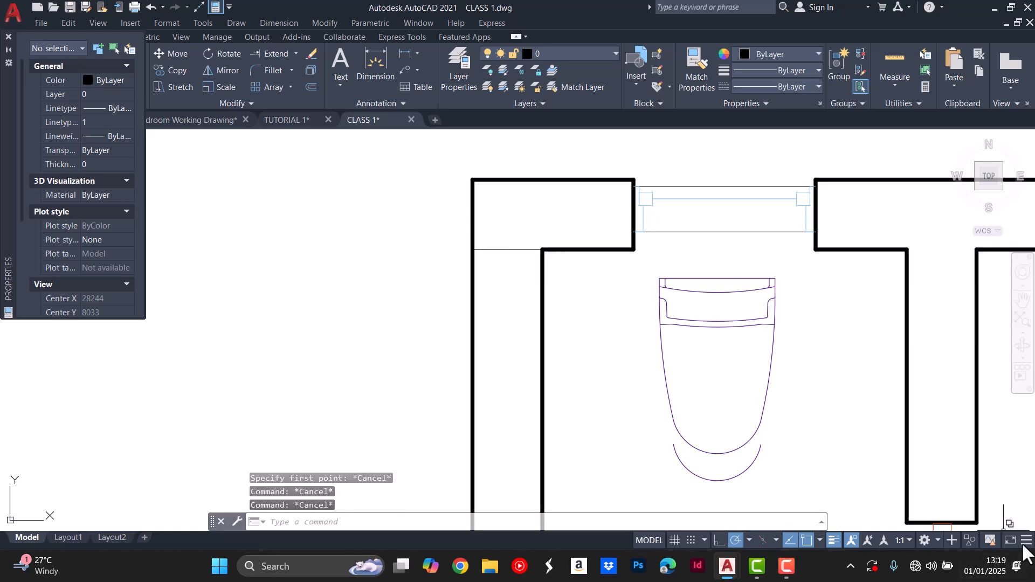
Review which 2D object snap modes are enabled for the drawing.
left_click(1025, 540)
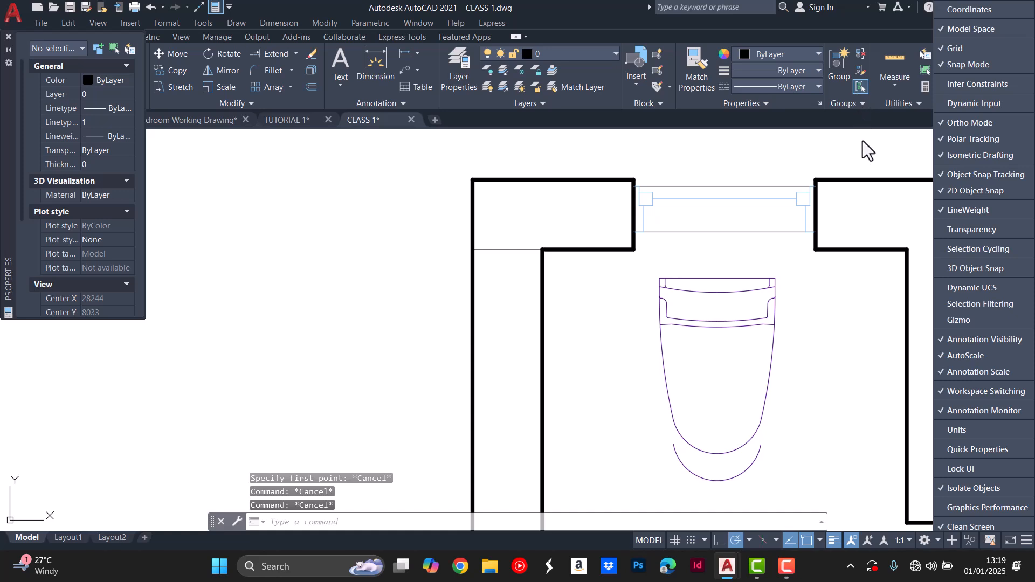
key("Escape")
left_click(811, 481)
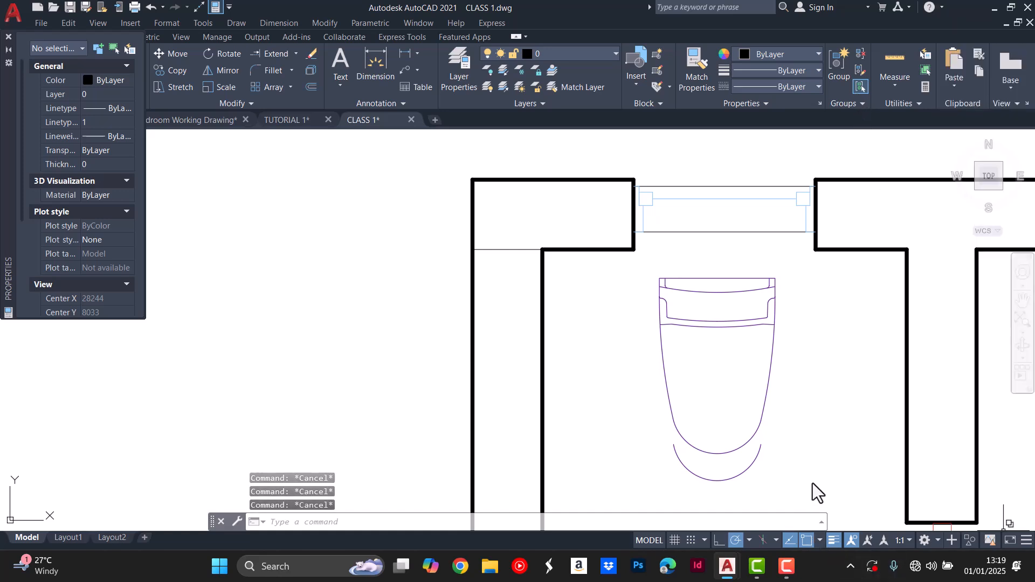
left_click(819, 539)
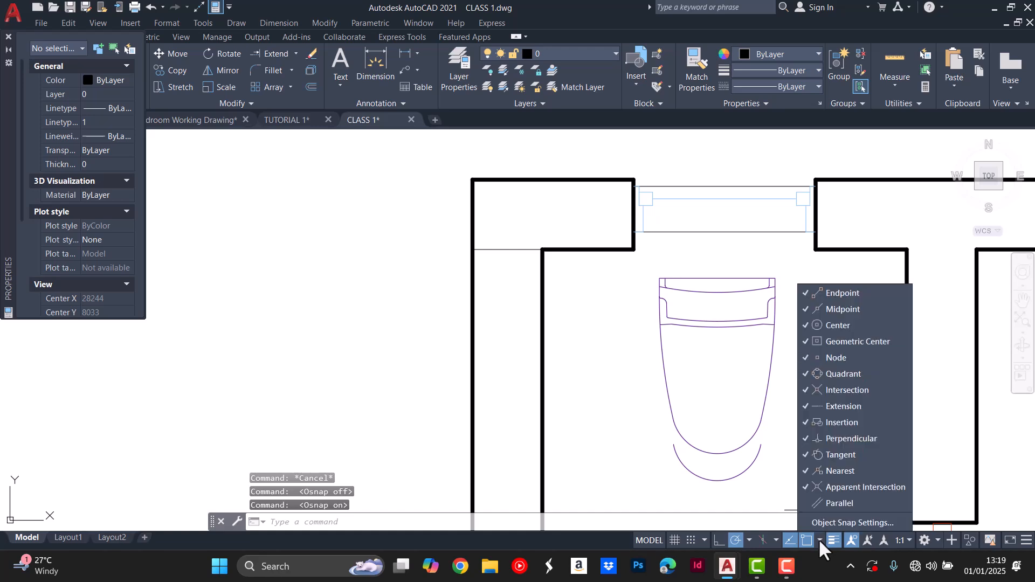
left_click(653, 374)
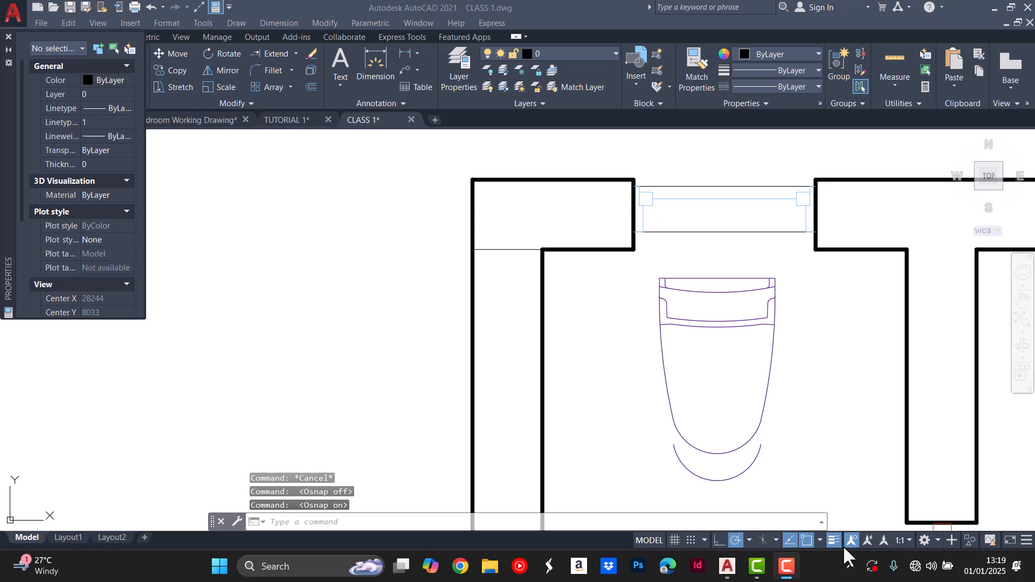
left_click(818, 540)
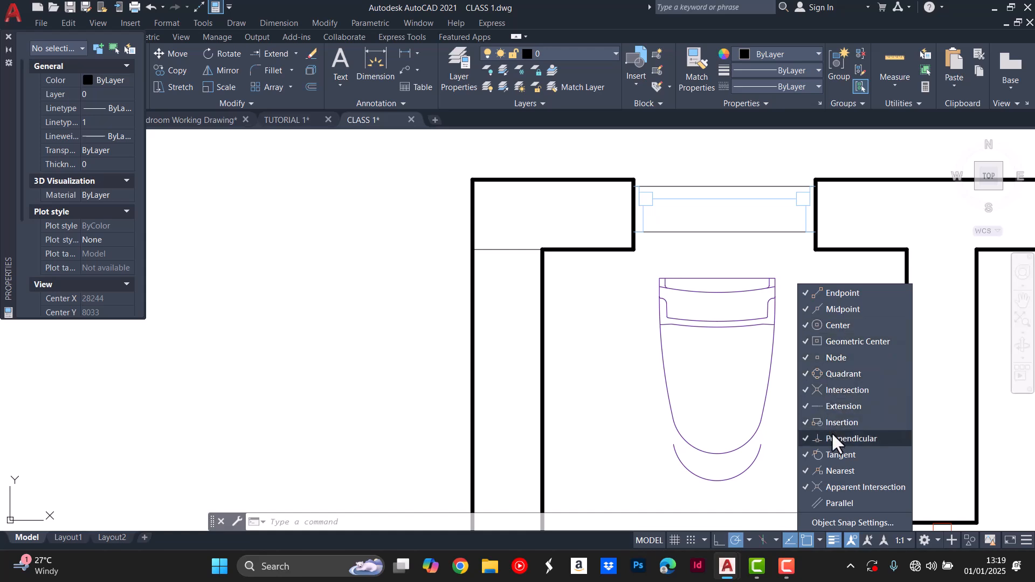
key("Escape")
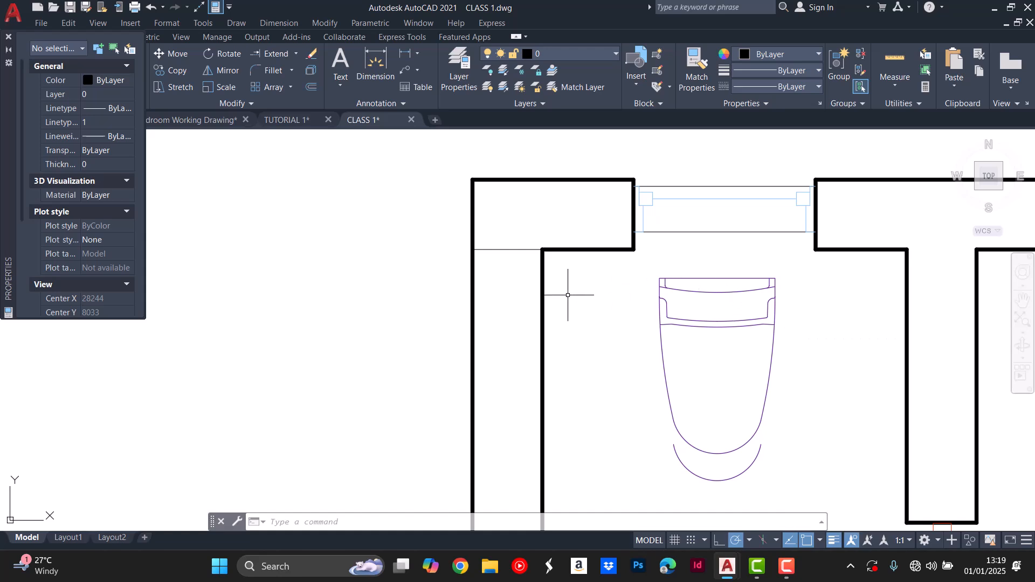
Draw a vertical centre line from the midpoint of the short line in the toilet's outer wall, down past the plan's lower edge.
scroll(620, 280, "down", 3)
scroll(665, 285, "up", 2)
scroll(527, 249, "down", 2)
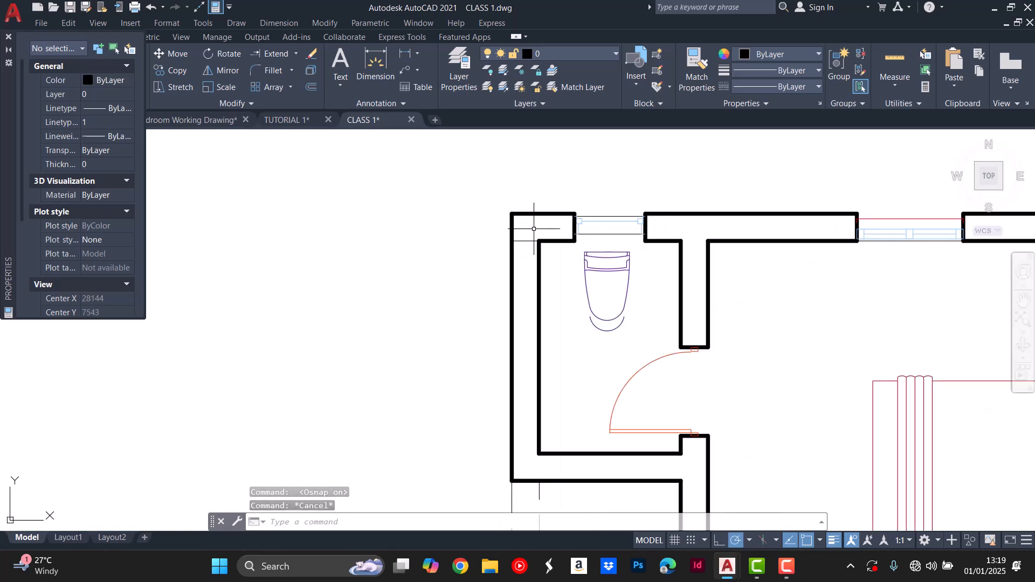
type("l")
key("Return")
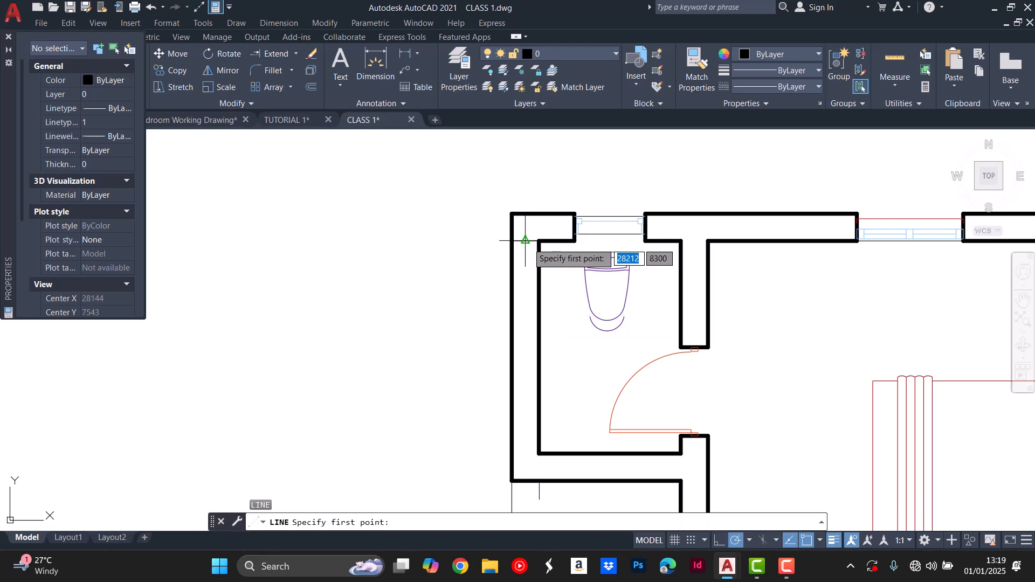
left_click(525, 240)
scroll(529, 243, "down", 4)
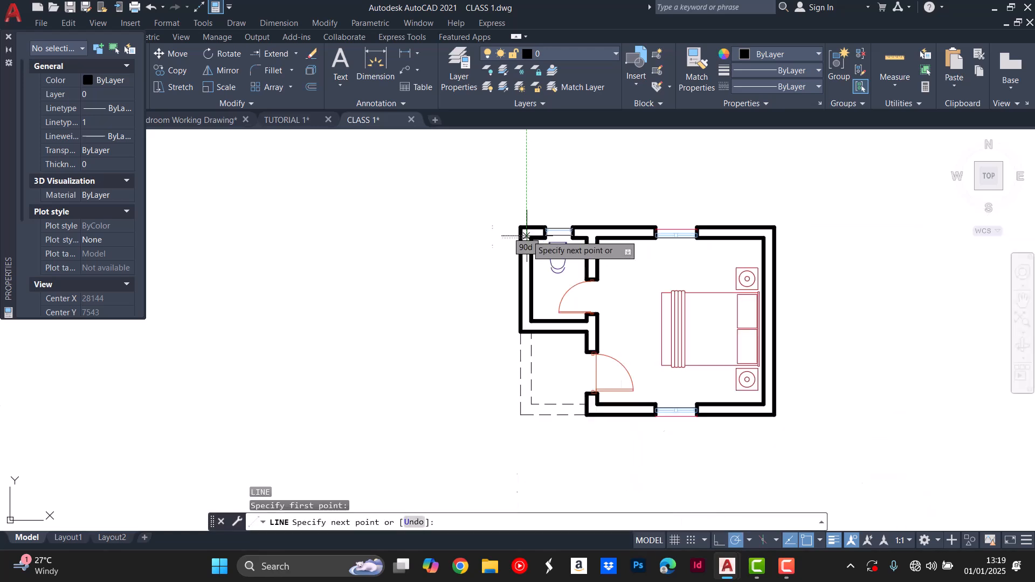
scroll(528, 302, "up", 5)
scroll(549, 343, "down", 3)
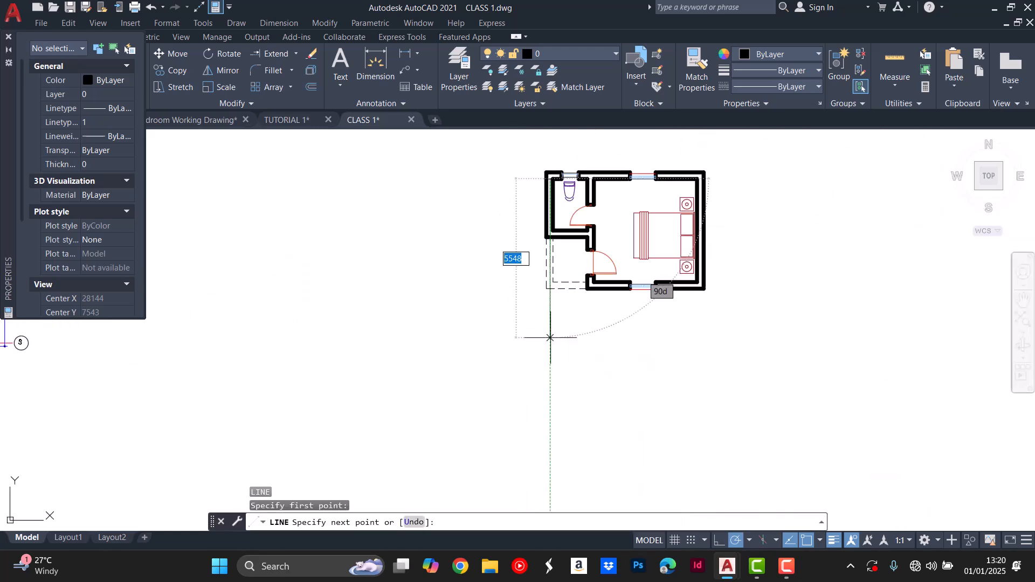
left_click(551, 355)
key("Escape")
key("Escape")
Draw a short line across the wall between toilet and bedroom, joining its two upper inner corners.
scroll(622, 144, "up", 6)
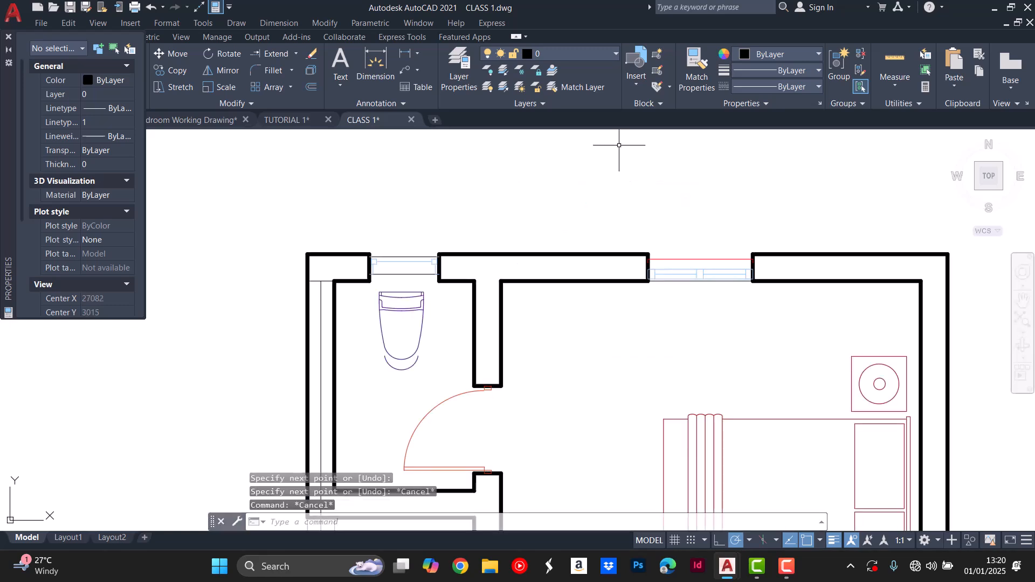
key("Return")
left_click(475, 281)
left_click(502, 281)
key("Return")
Draw a vertical centre line from the midpoint of the toilet-bedroom wall's short line, down past the plan's lower edge.
key("Return")
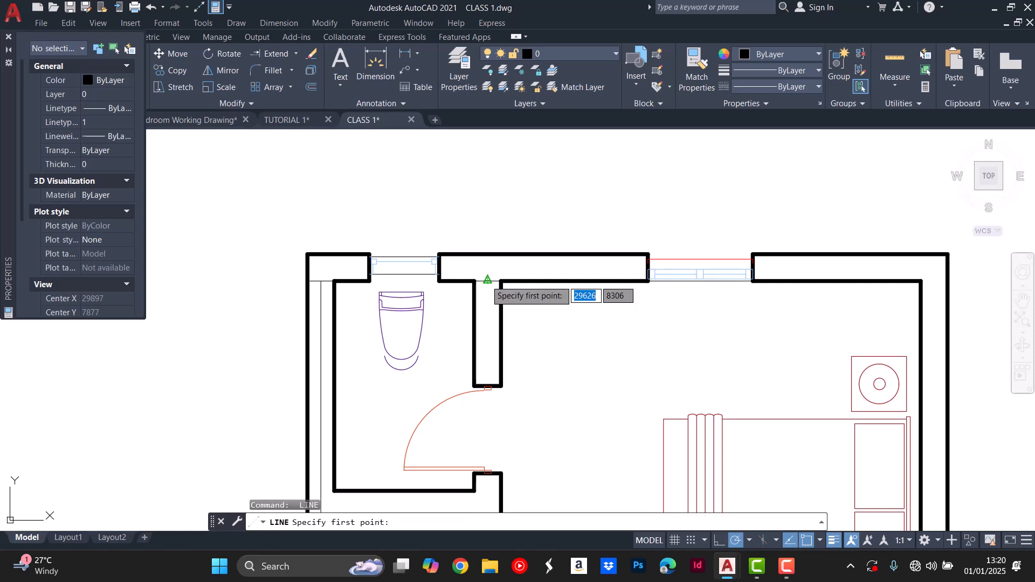
scroll(497, 291, "down", 5)
scroll(498, 238, "up", 7)
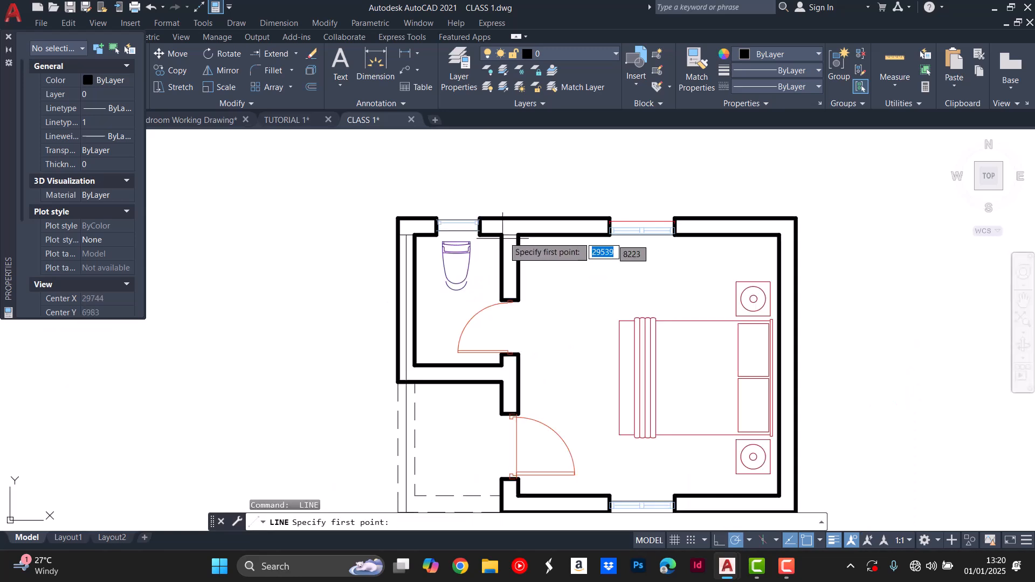
left_click(486, 239)
scroll(474, 232, "down", 5)
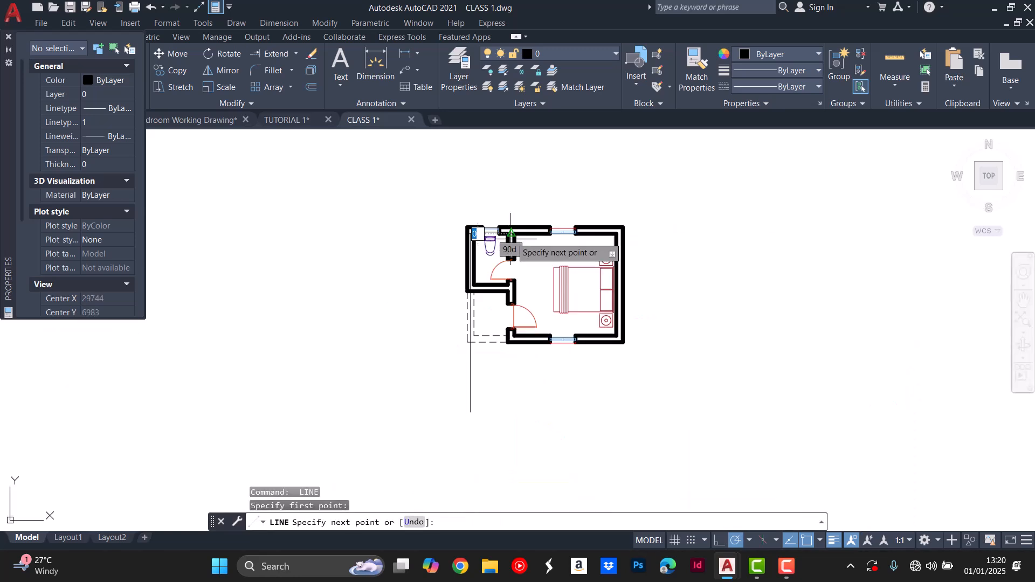
left_click(511, 401)
key("Return")
Draw a short line across the bedroom's outer wall behind the bed, from the inner upper corner to the outer face.
scroll(634, 222, "up", 6)
key("Return")
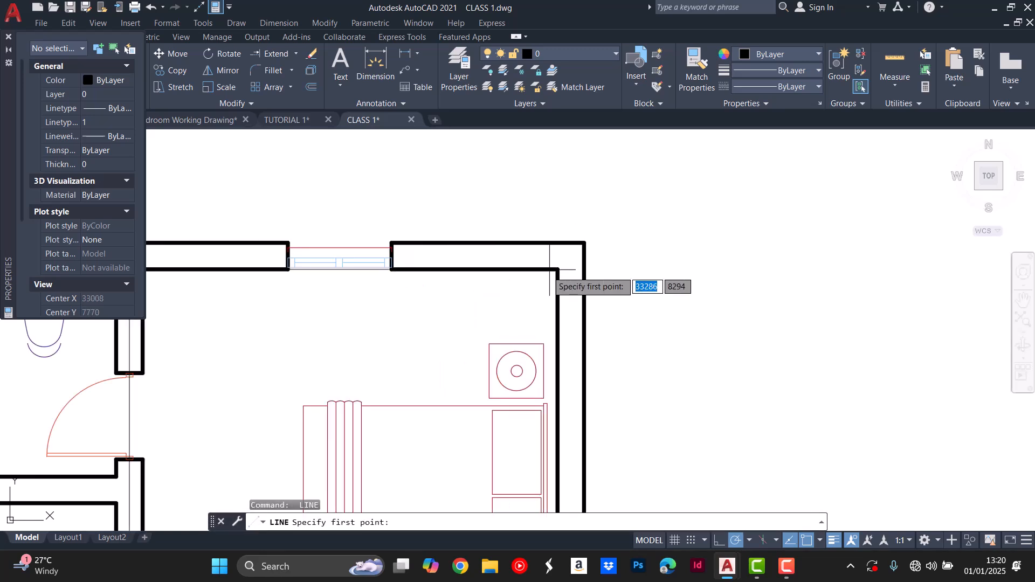
left_click(558, 269)
left_click(584, 269)
key("Return")
Draw a vertical centre line from the midpoint of the short line in the bedroom's outer wall, down past the plan's lower edge.
key("Return")
left_click(571, 270)
scroll(572, 242, "down", 6)
scroll(574, 302, "up", 5)
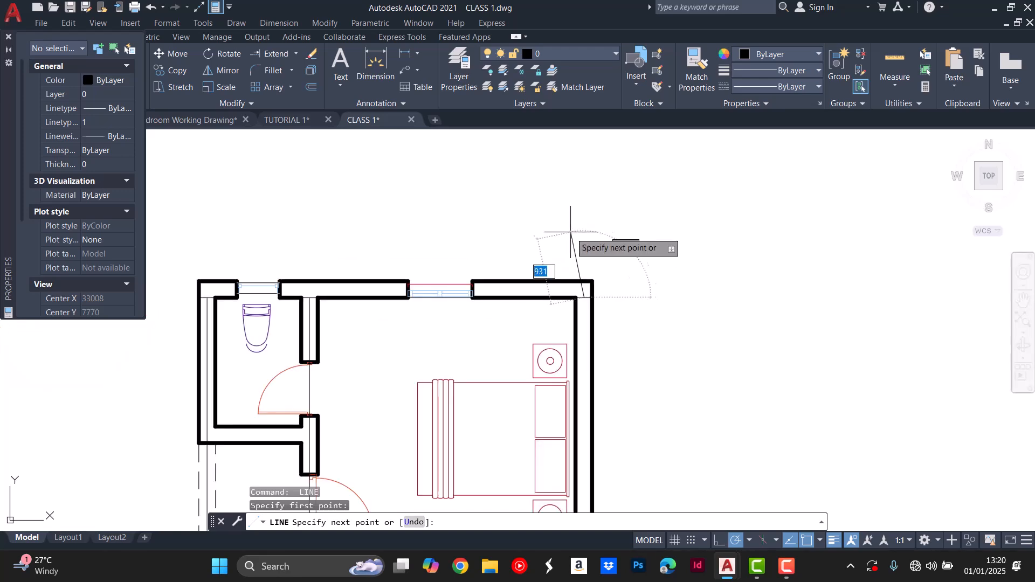
scroll(586, 331, "down", 8)
scroll(593, 375, "up", 7)
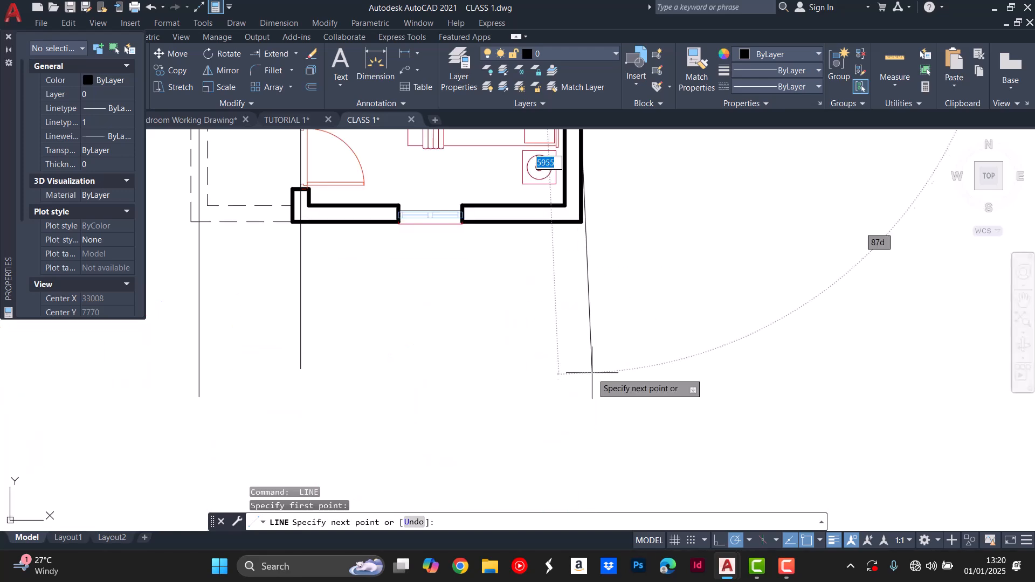
key("Escape")
scroll(574, 367, "down", 5)
scroll(571, 337, "up", 8)
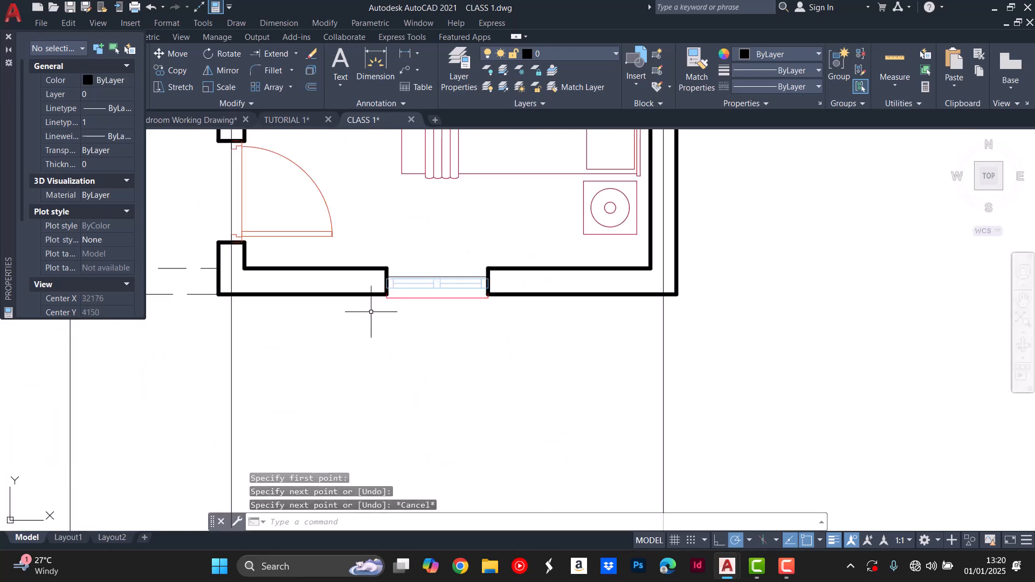
Draw a short line across the bedroom's lower wall, from its inner left corner to the outer face.
key("Return")
left_click(244, 268)
left_click(244, 295)
key("Return")
Draw a horizontal centre line from the midpoint of the lower wall's short line, rightward past the bedroom's outer wall.
key("Return")
left_click(245, 281)
scroll(717, 294, "down", 4)
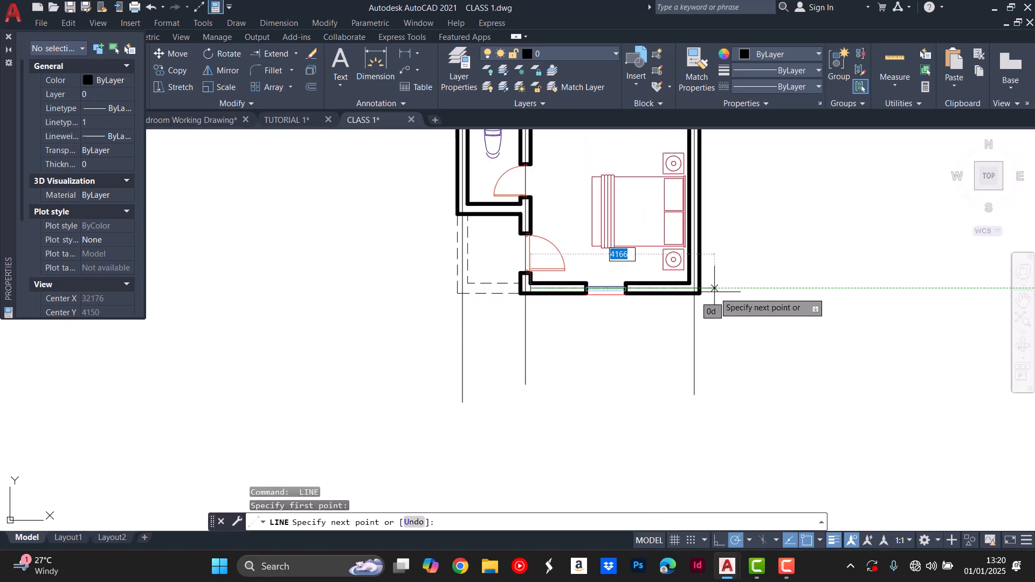
left_click(787, 288)
key("Return")
scroll(701, 301, "down", 3)
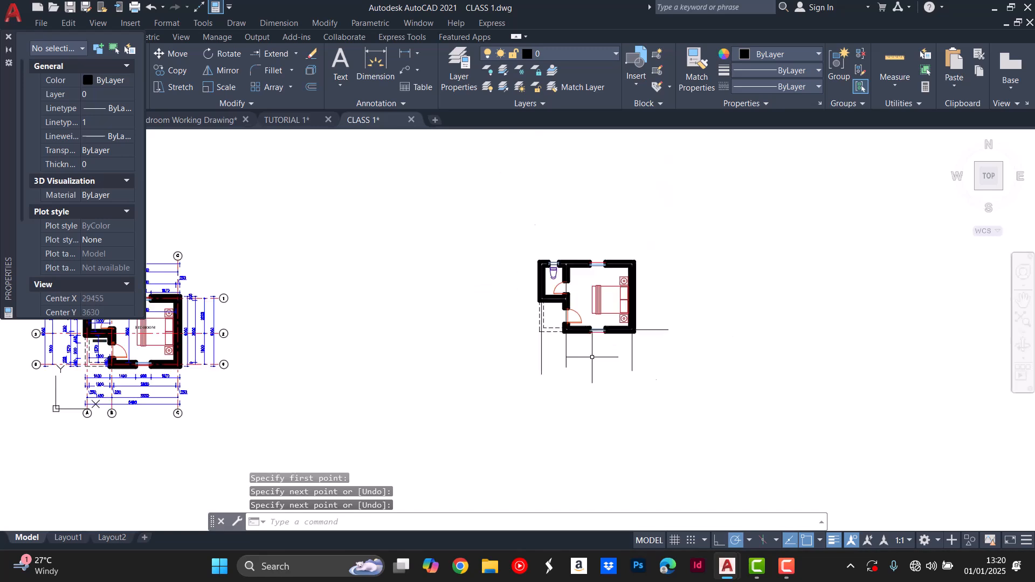
Try a short line across the toilet's lower wall at its junction with the bedroom wall as the centre line's start.
key("Return")
scroll(555, 291, "up", 6)
scroll(426, 353, "up", 5)
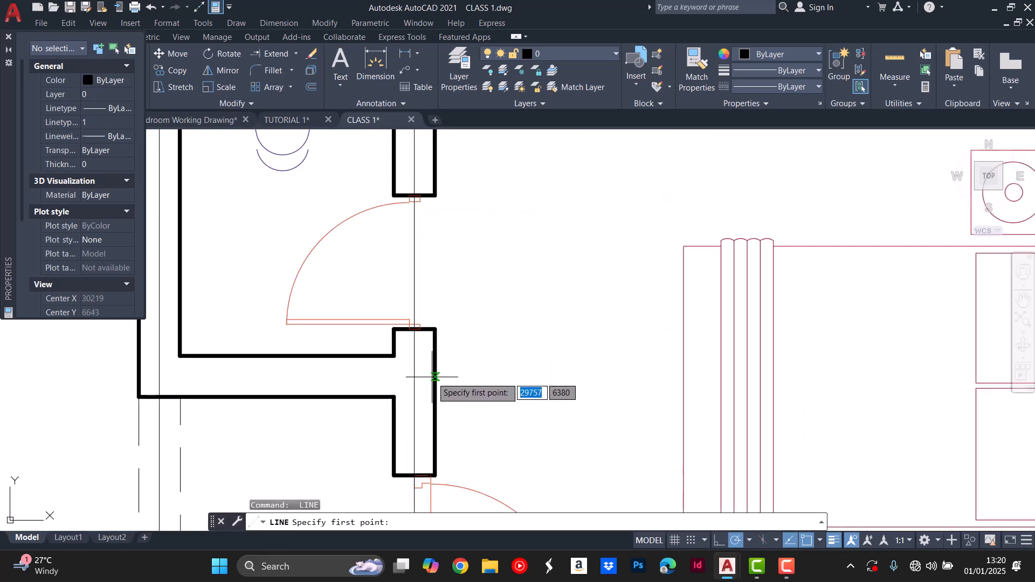
left_click(395, 356)
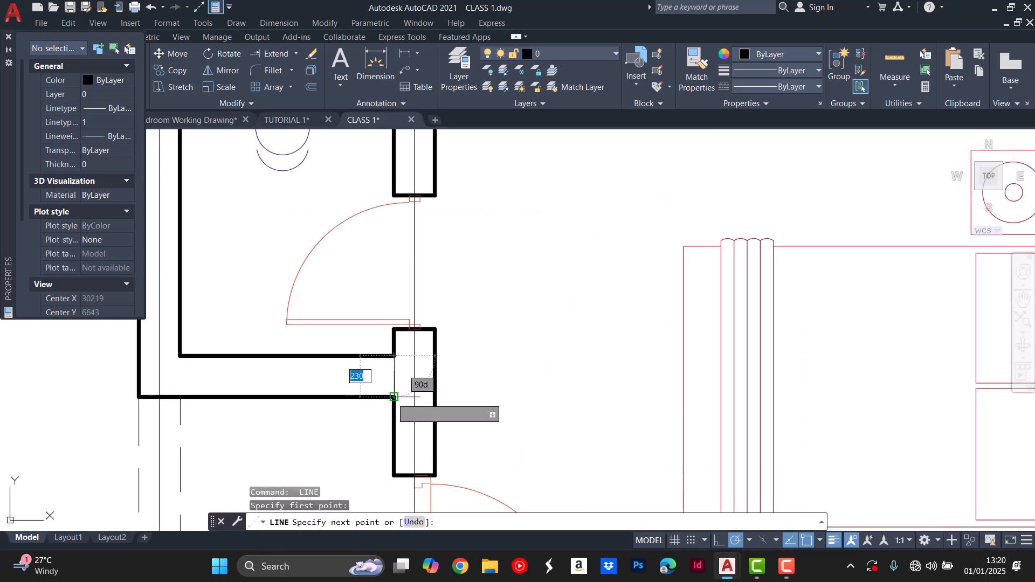
left_click(394, 398)
key("Return")
key("Return")
left_click(394, 376)
scroll(394, 376, "down", 4)
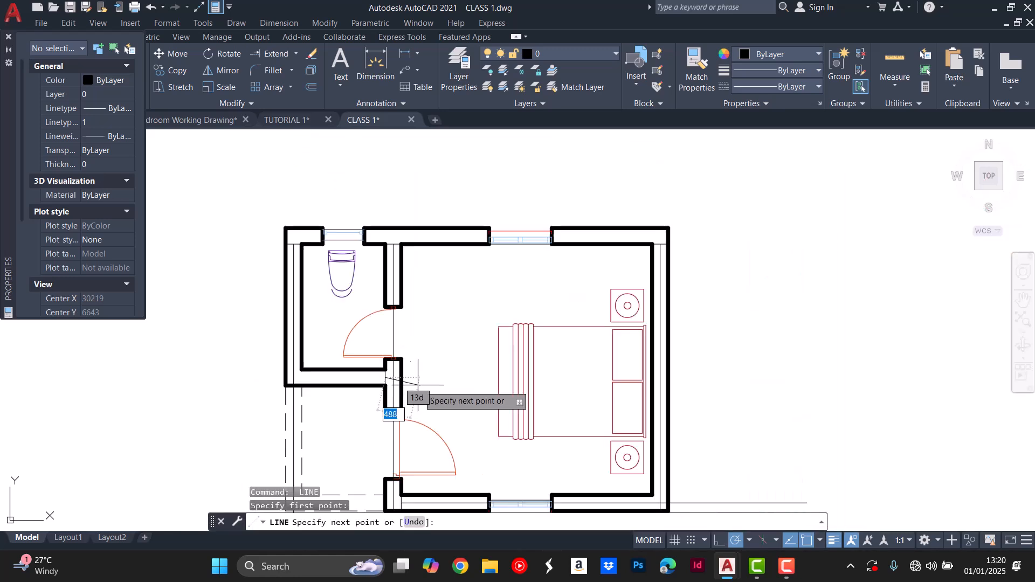
key("Escape")
key("Escape")
key("Escape")
Delete the short line at the junction of the toilet's lower wall and the bedroom wall.
scroll(322, 348, "up", 6)
left_click(627, 383)
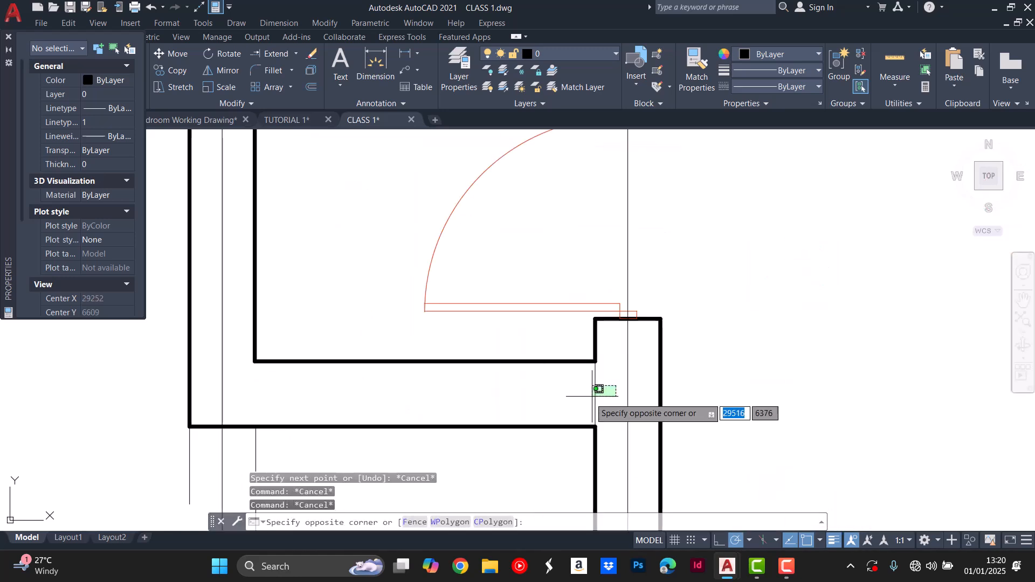
left_click(592, 390)
key("Delete")
scroll(511, 330, "down", 4)
scroll(357, 386, "up", 4)
key("Escape")
key("Escape")
key("Escape")
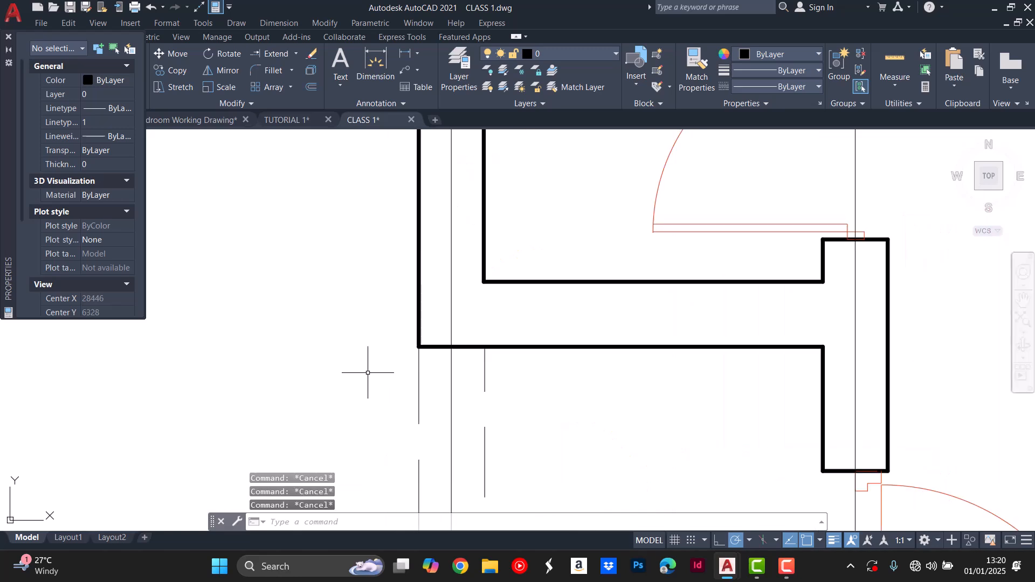
Draw a short line across the toilet's lower wall, from its inner lower-left corner to the outer face.
key("Return")
left_click(485, 281)
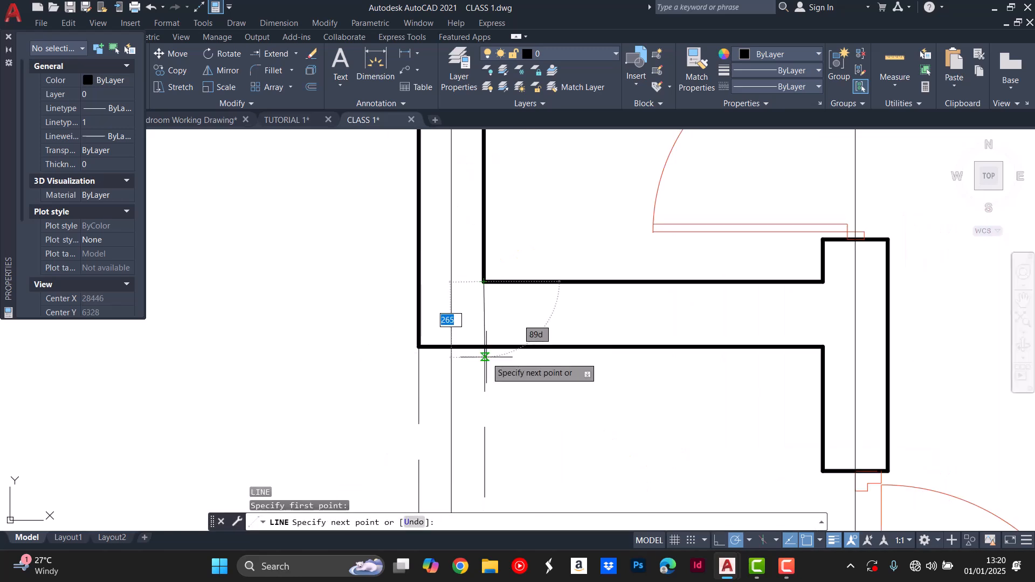
left_click(484, 346)
key("Return")
Draw a horizontal centre line from the midpoint of the toilet wall's short line, through the bedroom and past its outer wall.
key("Return")
left_click(483, 314)
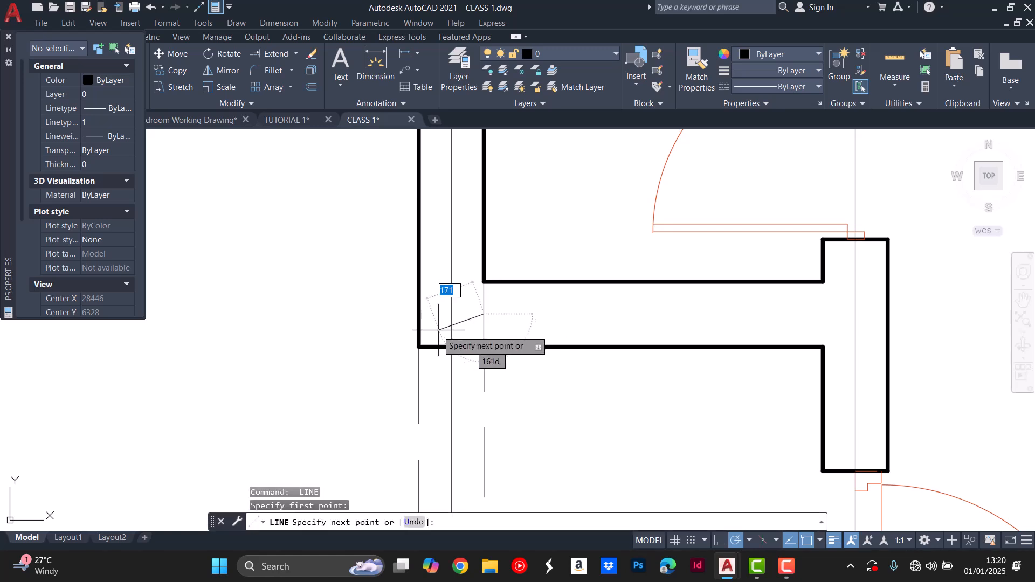
scroll(438, 330, "down", 5)
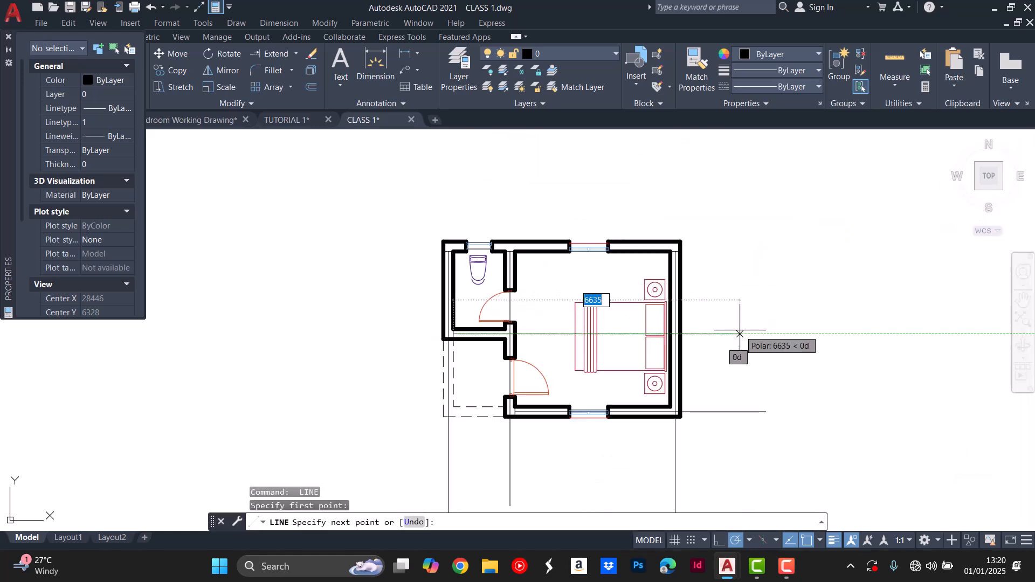
left_click(741, 335)
key("Return")
Draw a short line across the plan's upper wall, from the toilet's inner upper-right corner to the outer face.
key("Return")
scroll(497, 242, "up", 4)
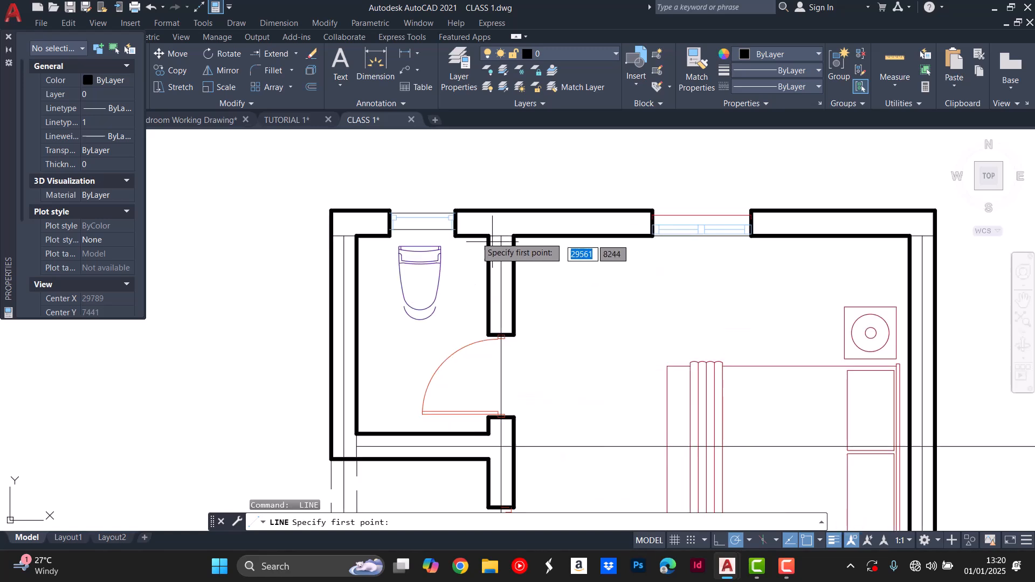
scroll(497, 242, "up", 4)
left_click(523, 178)
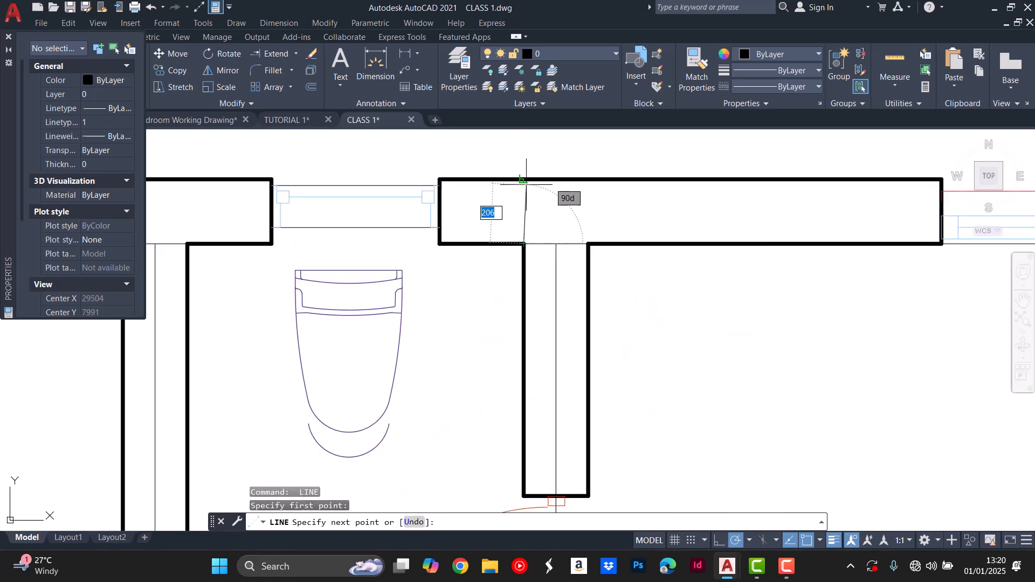
key("Return")
Draw a horizontal centre line from the midpoint of the upper wall's short line, rightward past the bedroom's outer wall.
key("Return")
left_click(523, 211)
scroll(464, 259, "down", 6)
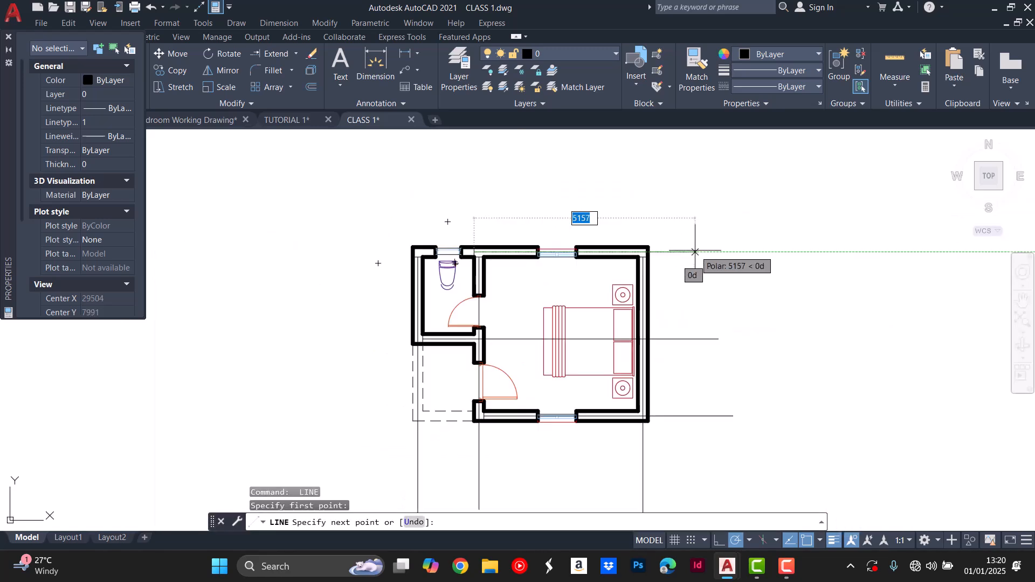
key("Escape")
key("Escape")
key("Escape")
Compare the new plan's centre lines with the grid axes around the finished dimensioned example.
scroll(644, 280, "down", 4)
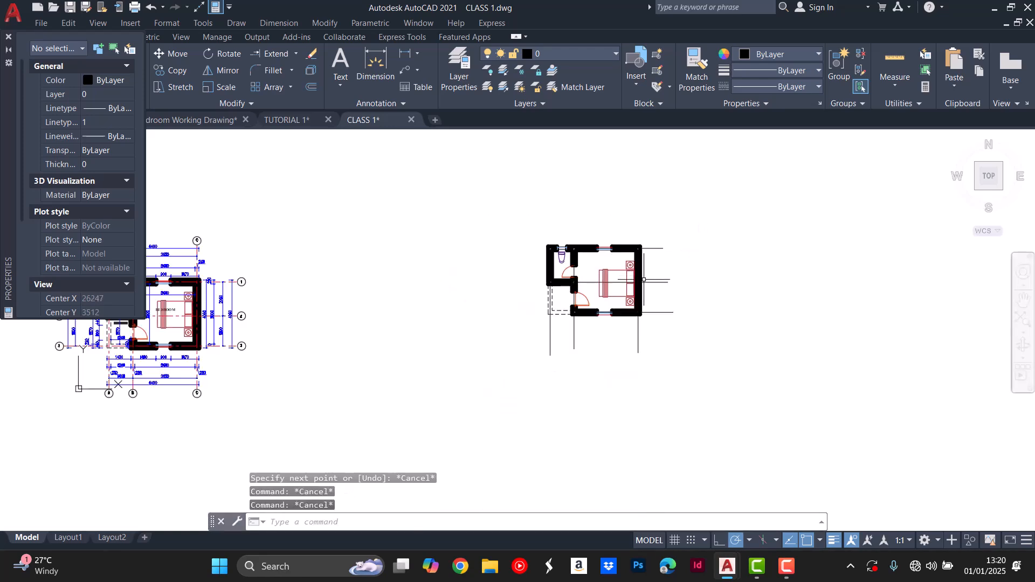
scroll(675, 289, "up", 2)
scroll(668, 288, "down", 3)
scroll(361, 271, "up", 4)
scroll(370, 270, "down", 4)
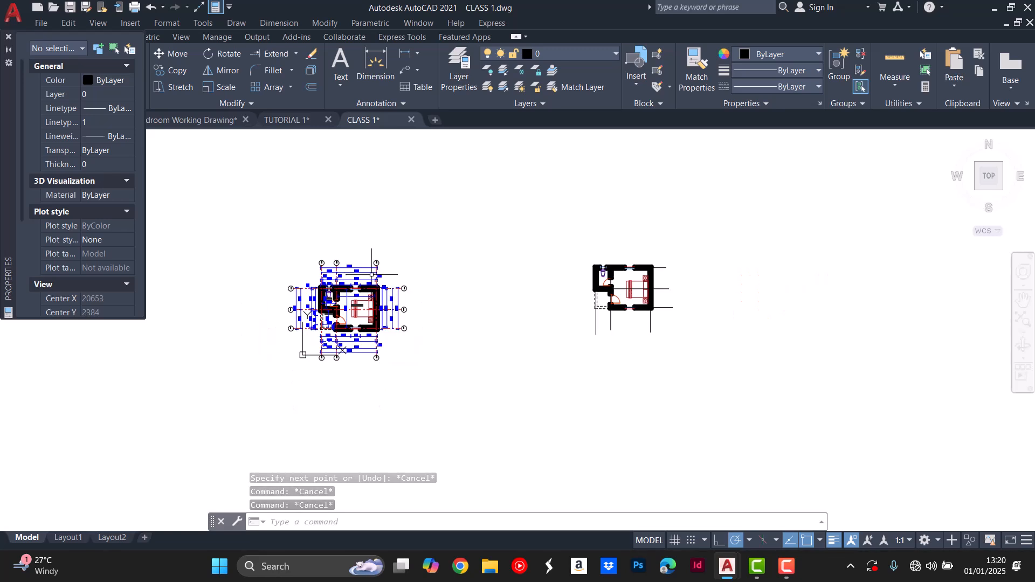
scroll(646, 281, "up", 4)
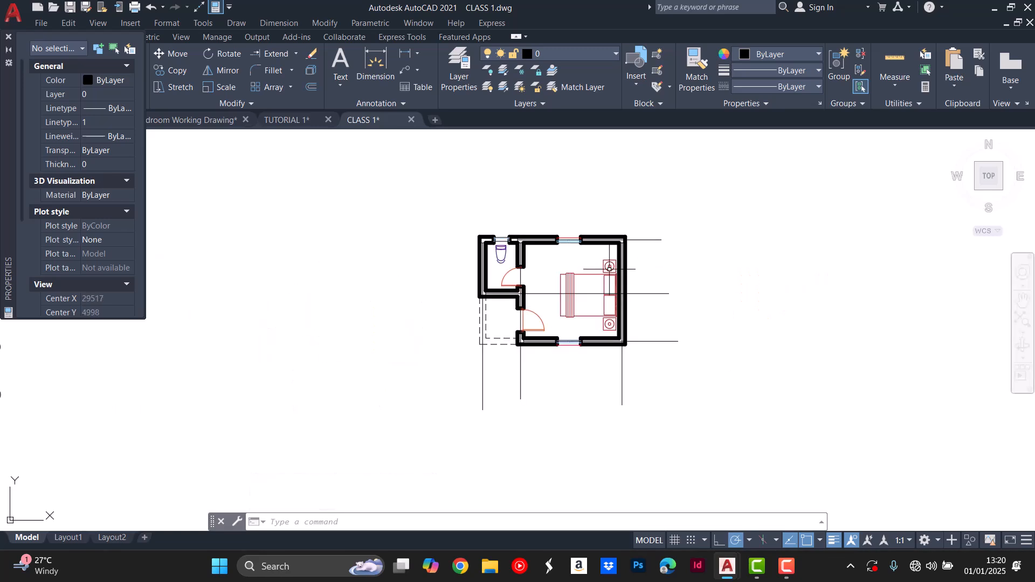
key("Escape")
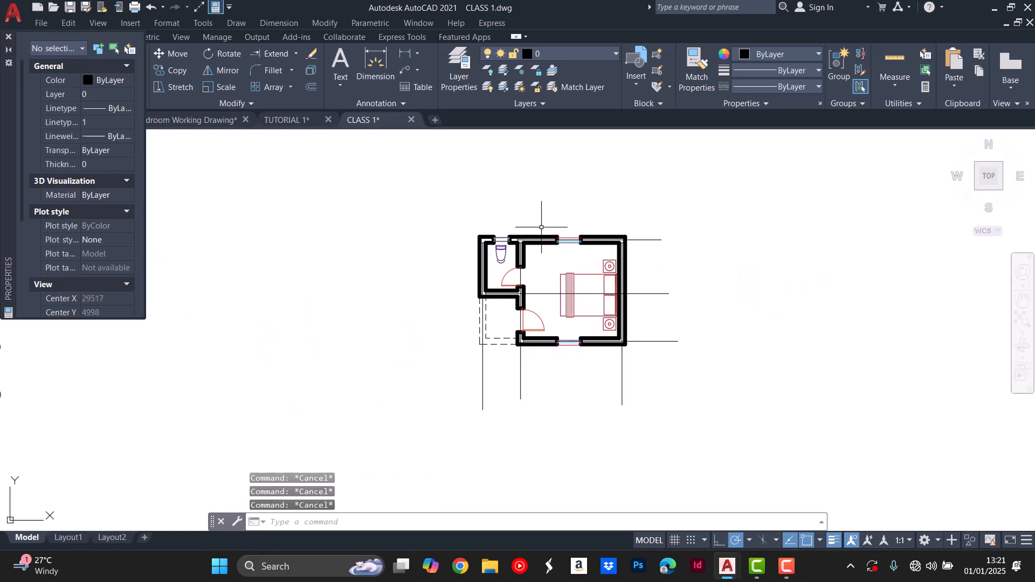
Draw a horizontal guide line above the plan, slightly longer than the plan's width and clear of the upper wall.
type("l")
key("Return")
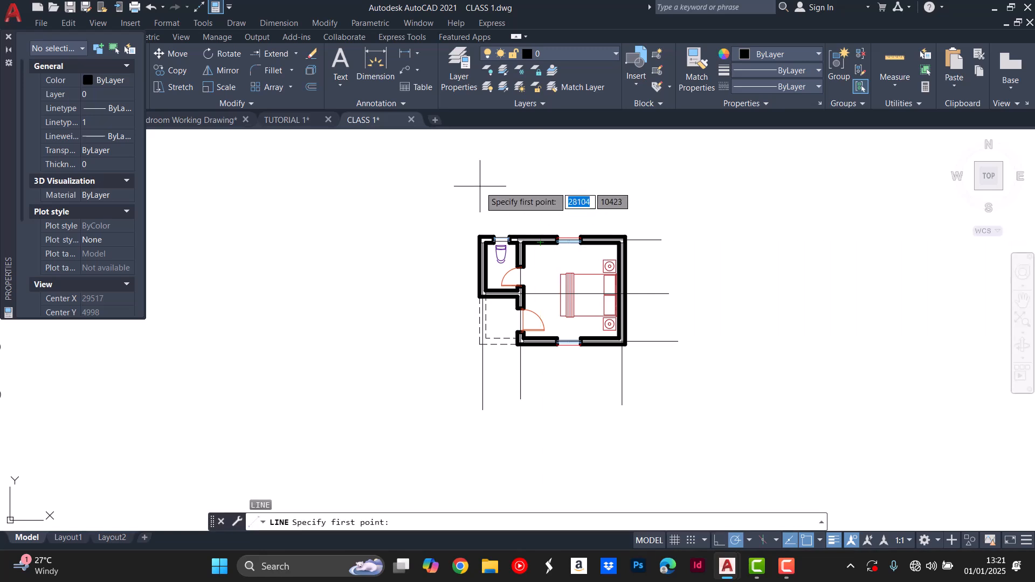
key("Escape")
type("l")
key("Return")
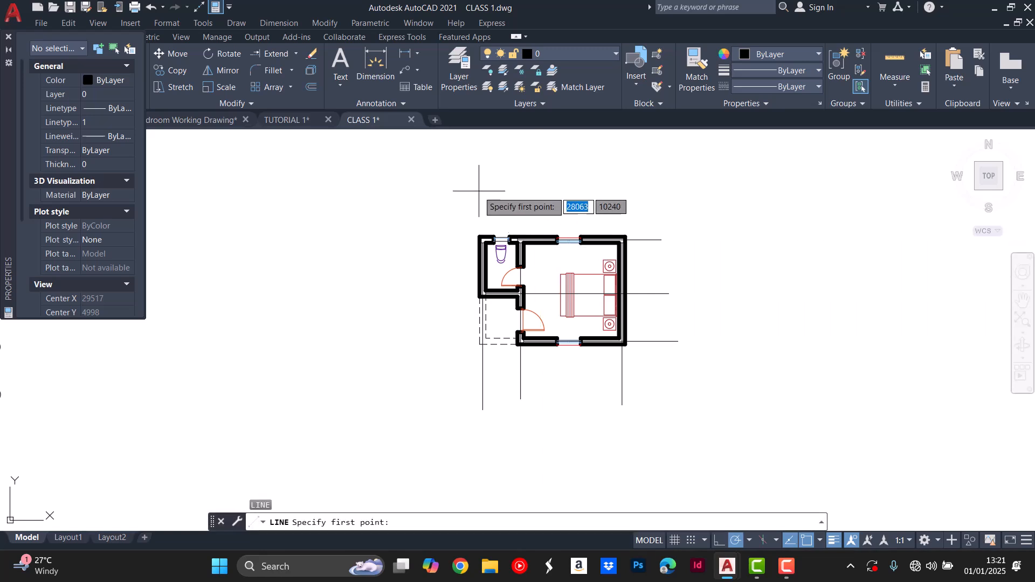
left_click(474, 161)
left_click(647, 162)
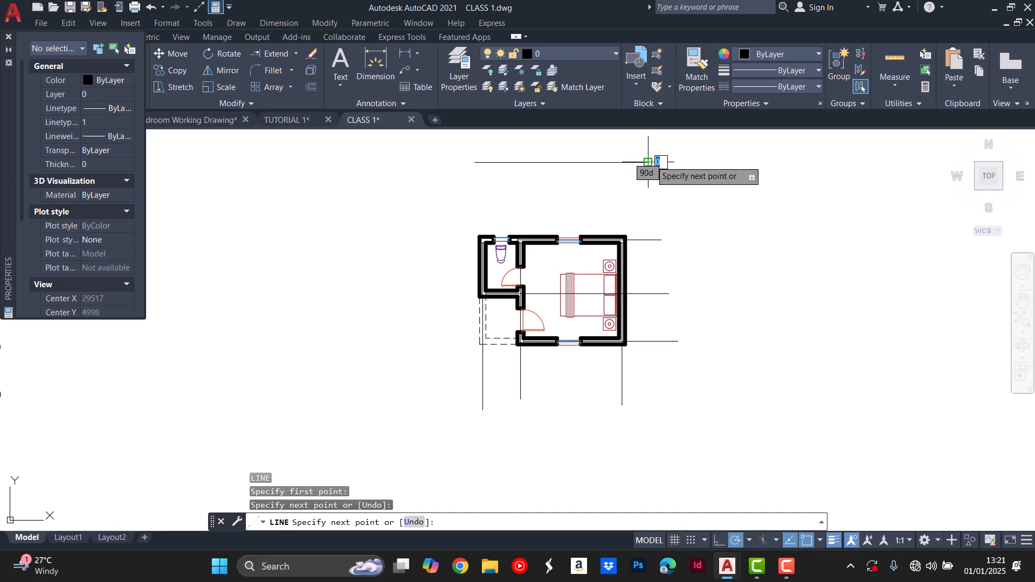
key("Escape")
scroll(656, 184, "down", 2)
key("Escape")
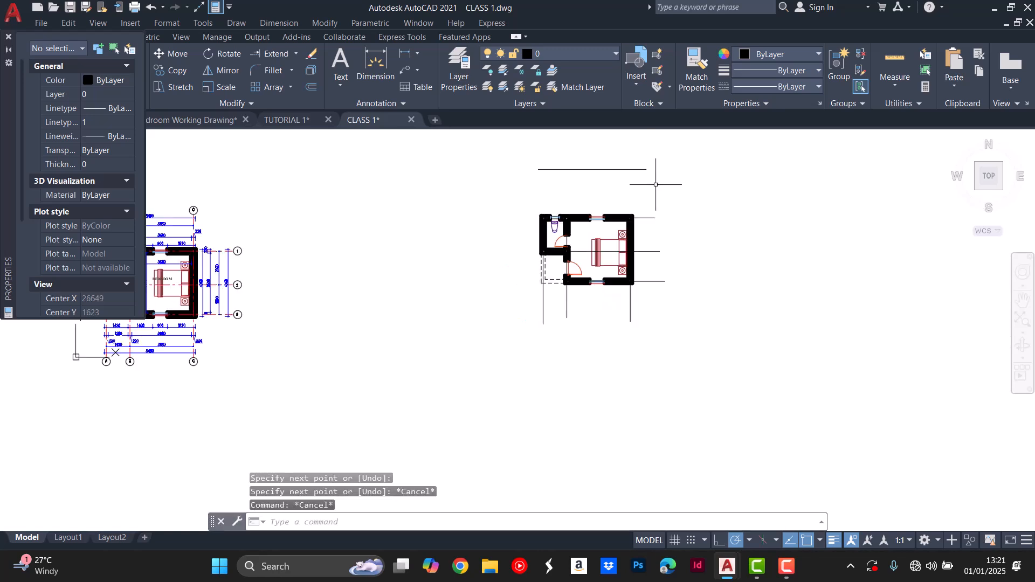
type("l")
key("Return")
left_click(692, 181)
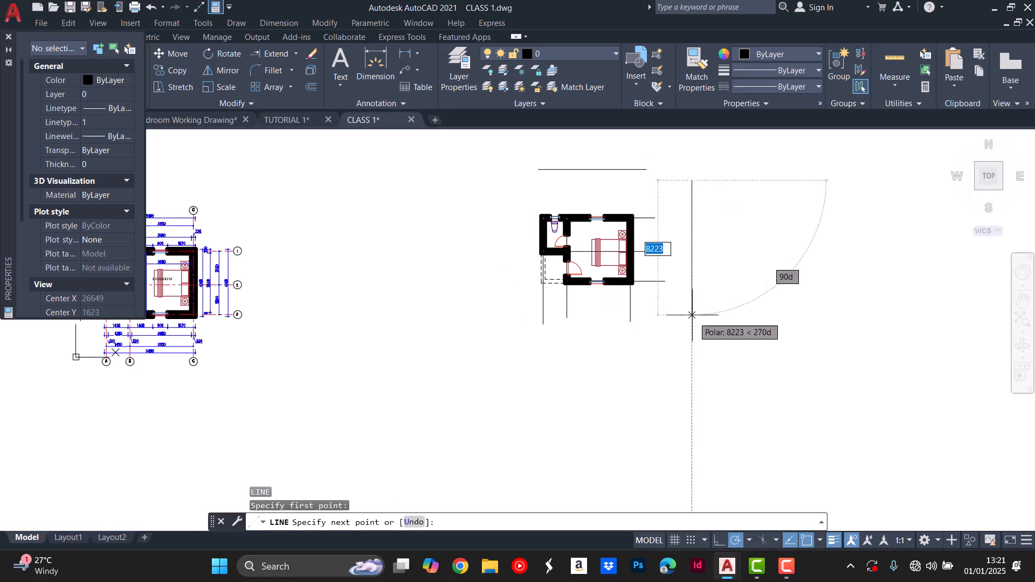
key("Escape")
Draw a vertical guide line right of the plan and a horizontal guide line below it across the centre lines' lower ends.
key("Return")
left_click(671, 198)
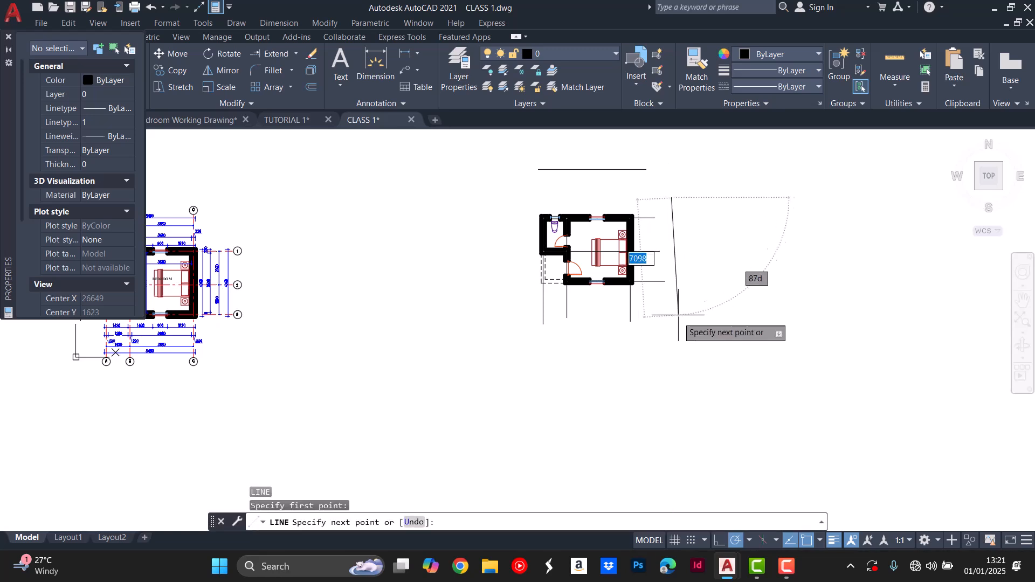
left_click(671, 323)
key("Return")
left_click(656, 321)
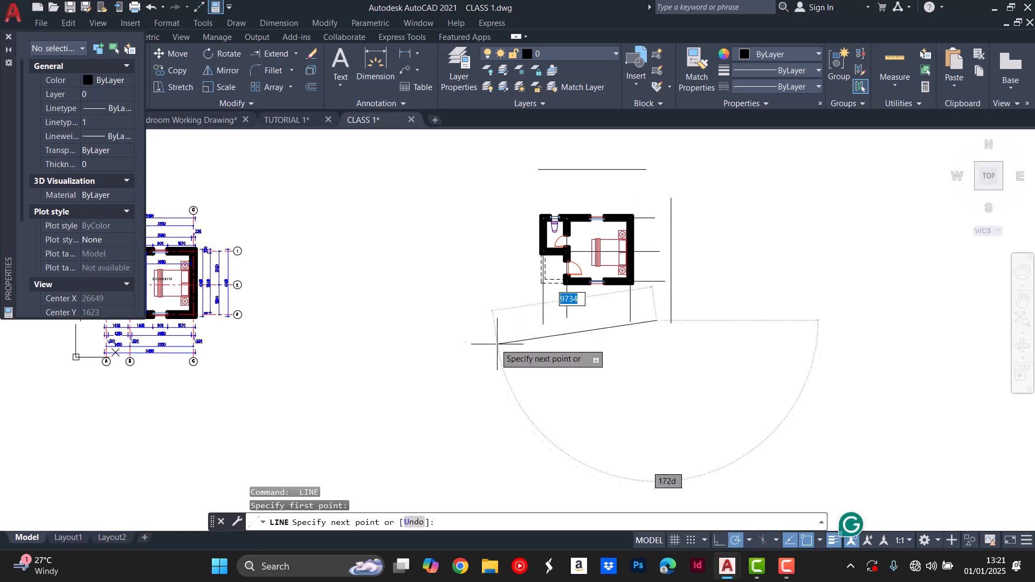
key("Return")
Draw a vertical guide line left of the plan, running from above the upper wall to below the lower guide line.
key("Return")
left_click(496, 190)
left_click(496, 346)
key("Escape")
key("Escape")
key("Escape")
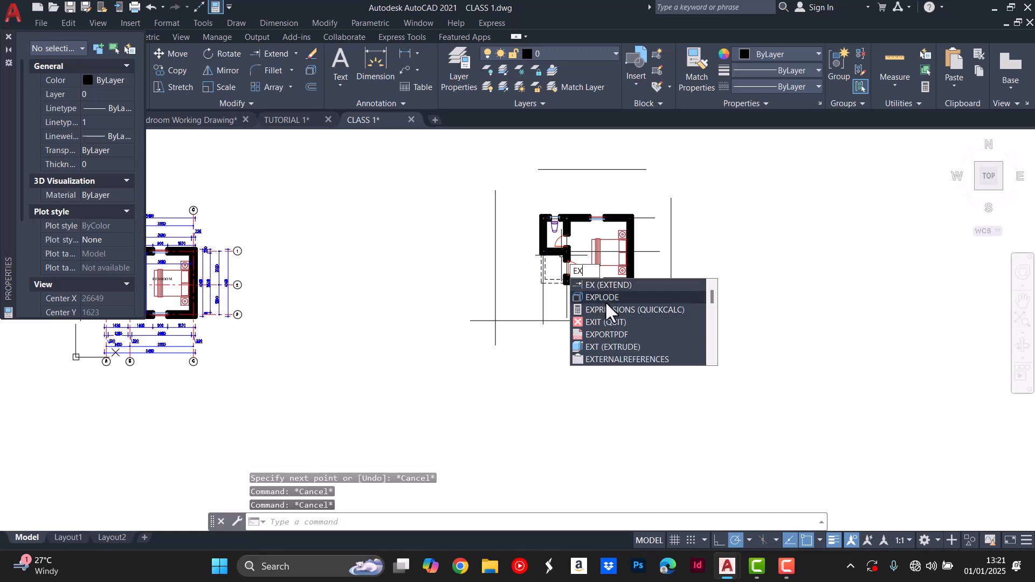
key("Escape")
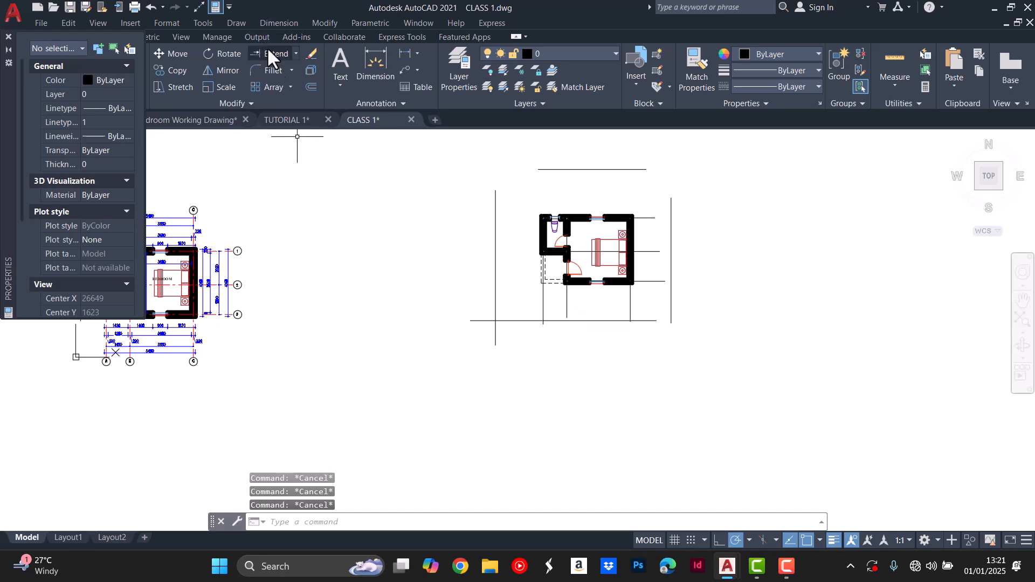
left_click(295, 53)
left_click(288, 75)
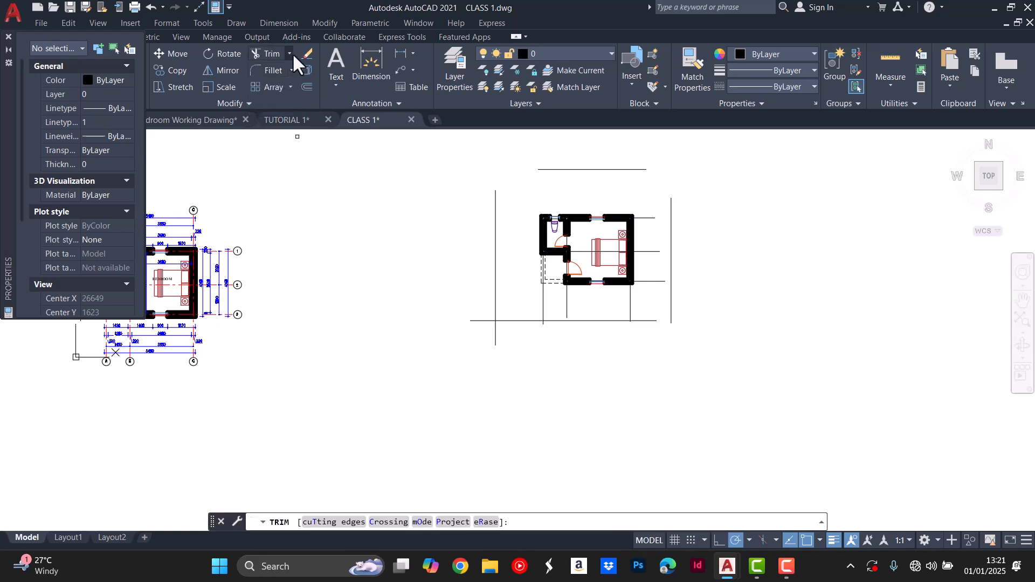
left_click(290, 54)
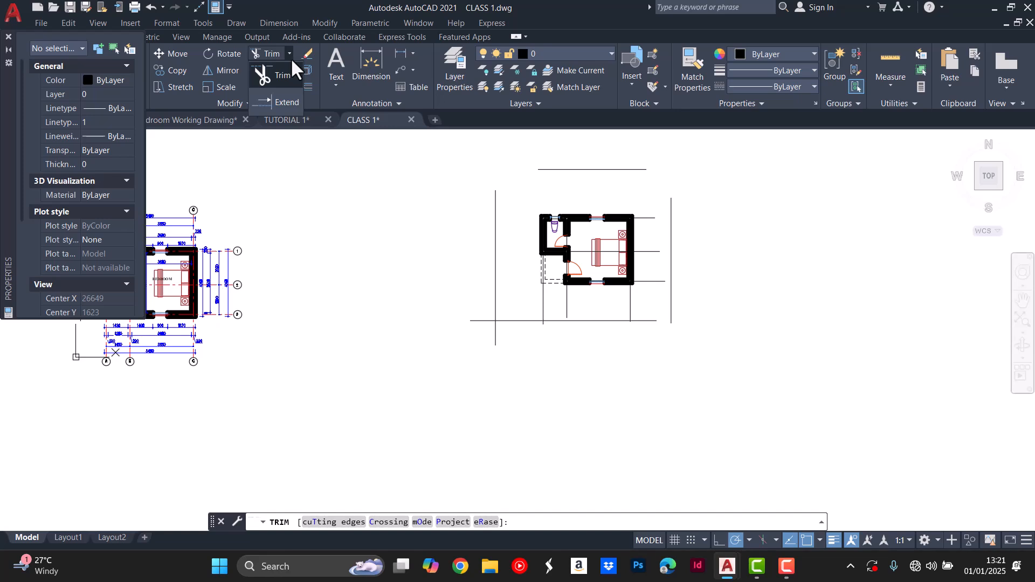
left_click(288, 53)
left_click(289, 53)
left_click(278, 102)
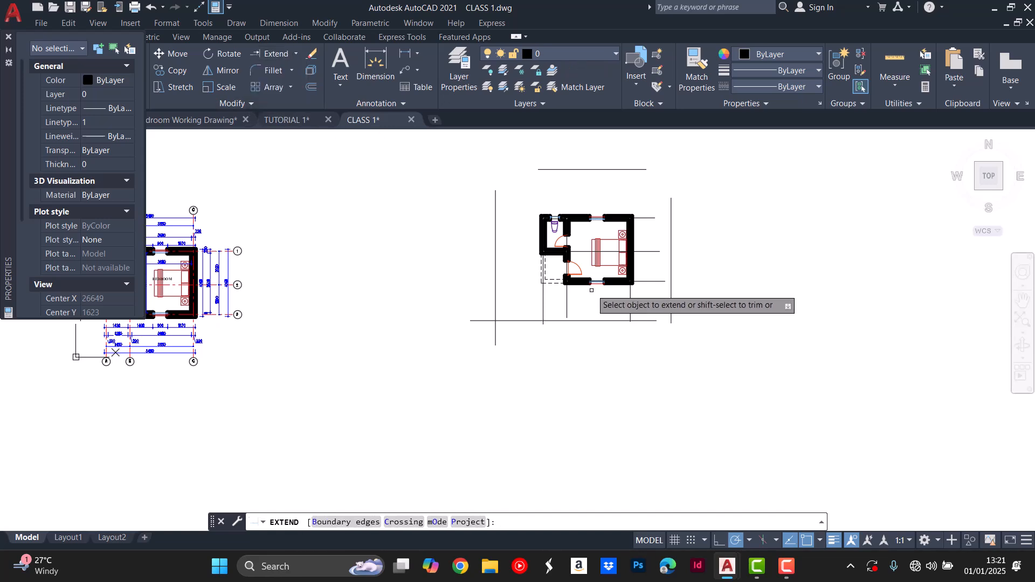
key("Escape")
key("Escape")
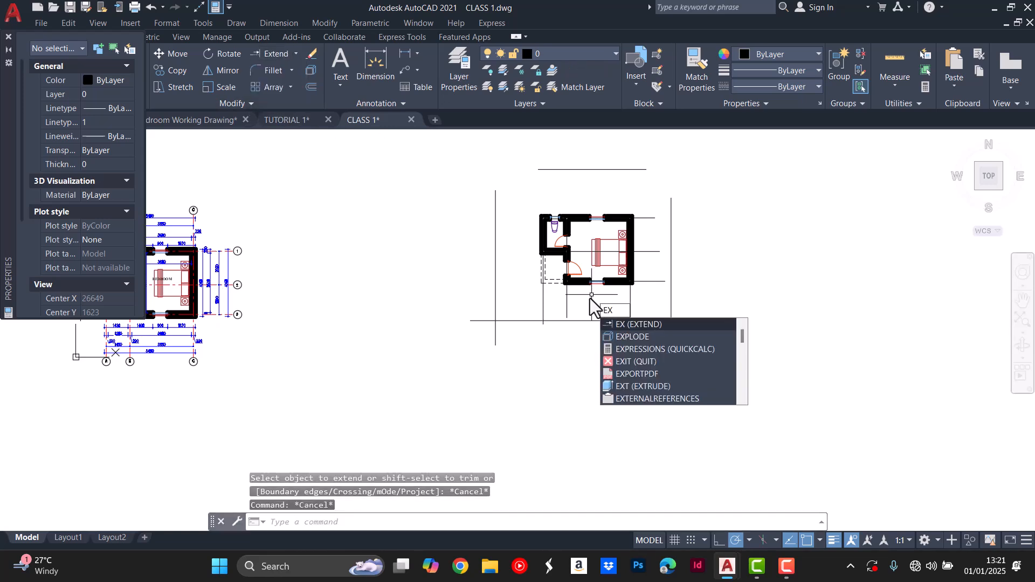
Extend the three horizontal centre lines to the vertical guide line right of the plan.
key("Return")
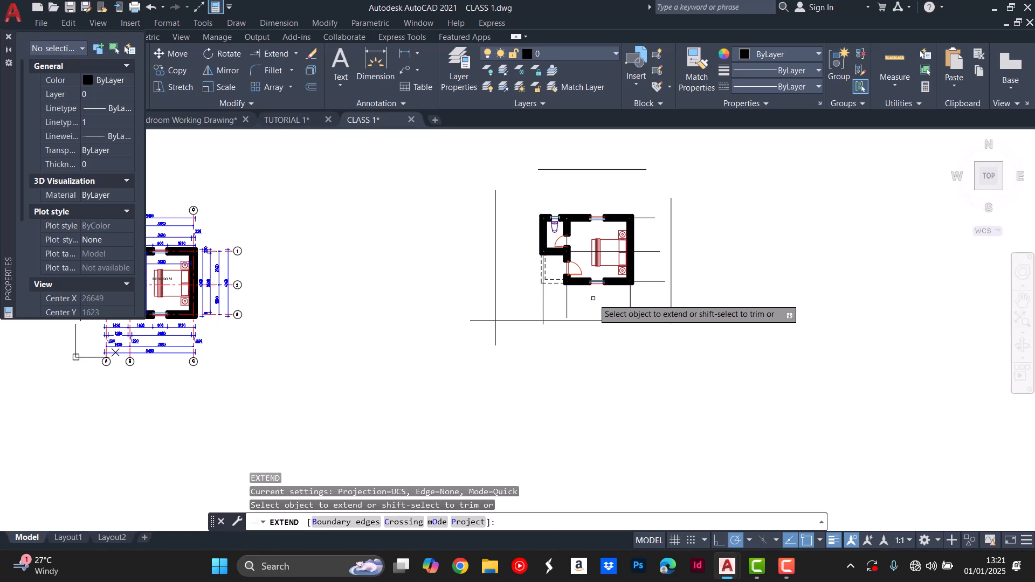
scroll(599, 211, "up", 4)
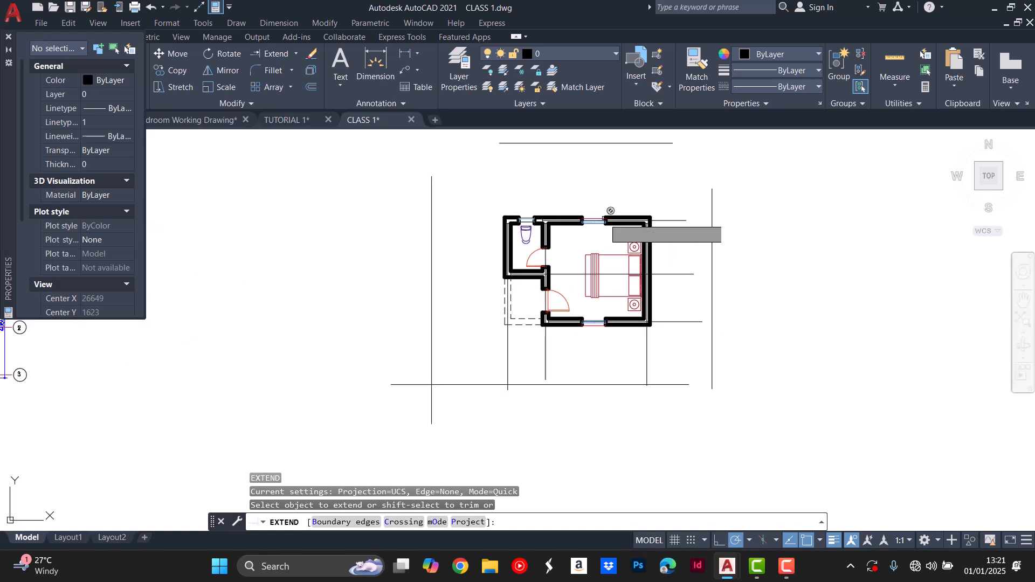
scroll(510, 221, "up", 2)
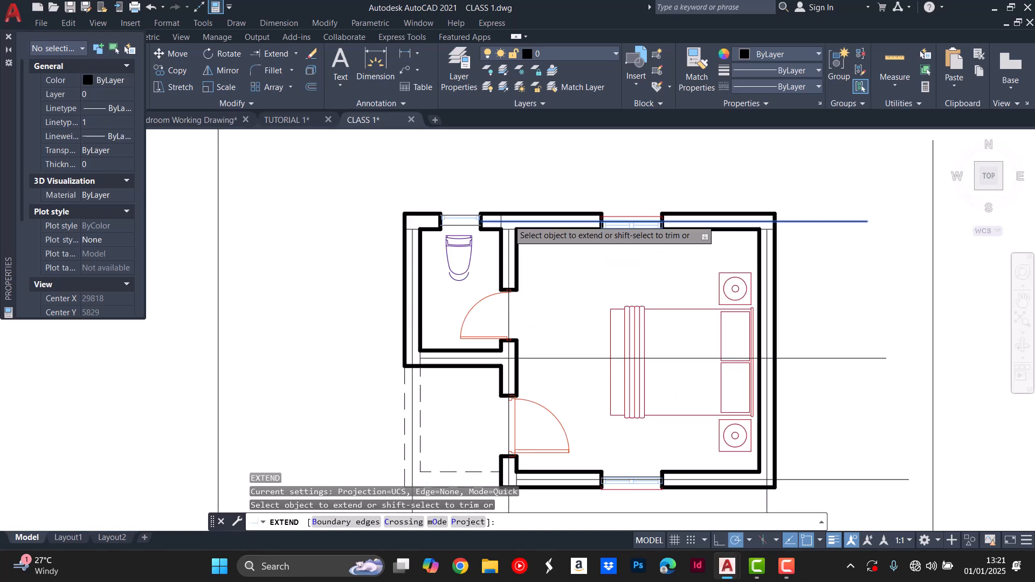
scroll(575, 213, "down", 2)
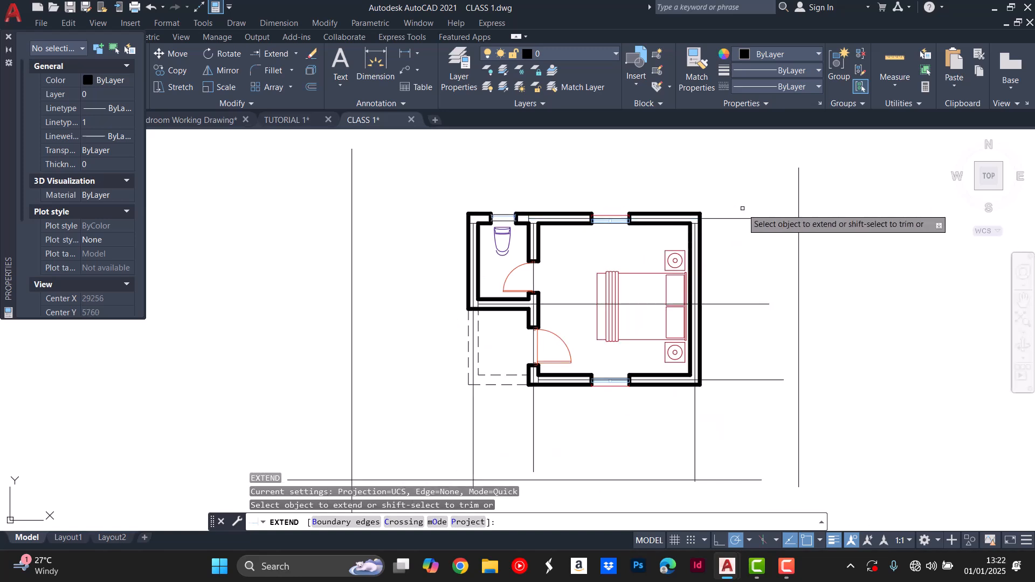
left_click(733, 207)
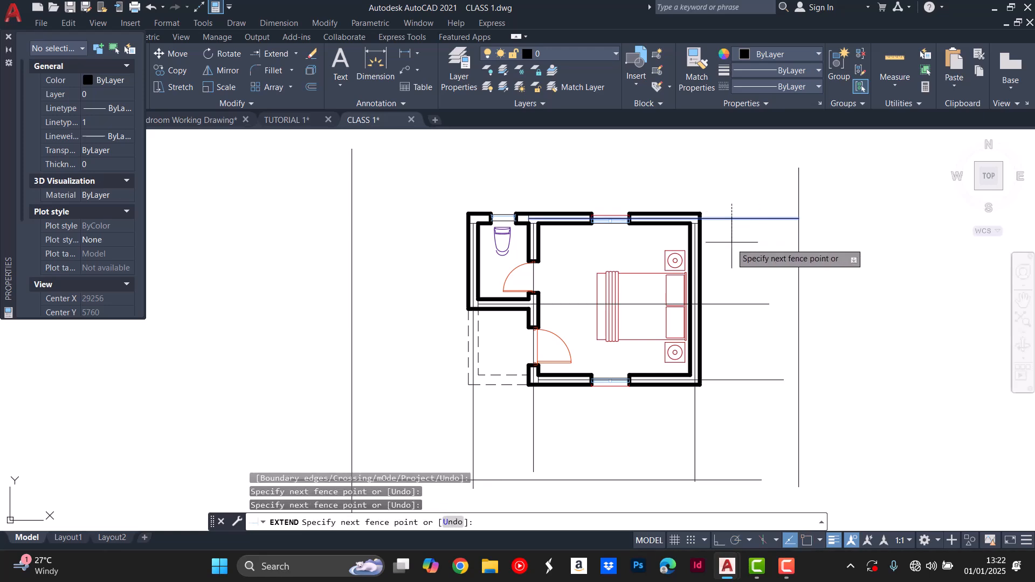
left_click(730, 429)
scroll(738, 397, "down", 5)
scroll(731, 405, "up", 5)
Extend the lower ends of the vertical centre lines to the horizontal guide line below the plan.
left_click(732, 406)
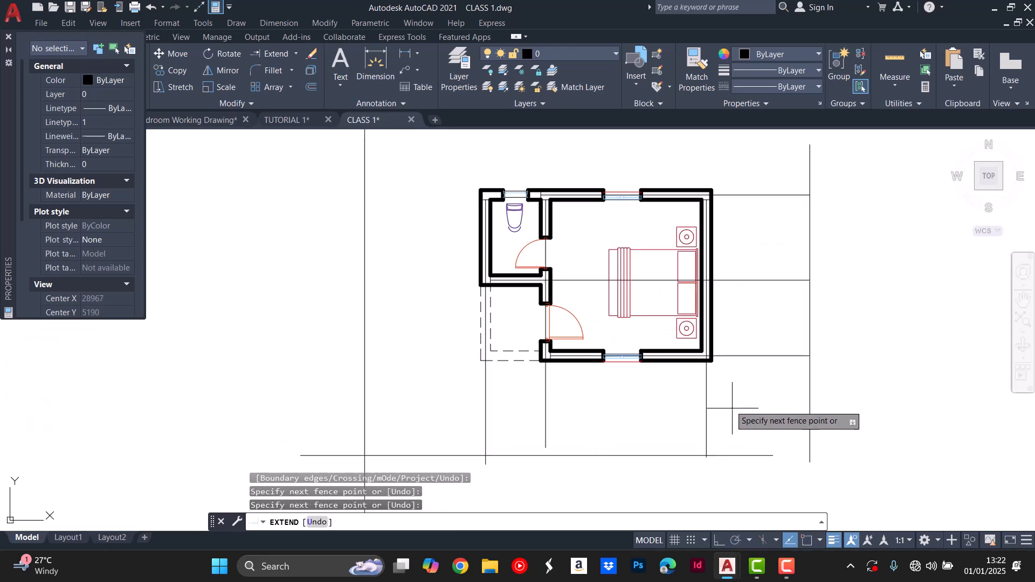
scroll(728, 399, "down", 5)
left_click(570, 400)
scroll(585, 407, "up", 2)
scroll(663, 396, "down", 2)
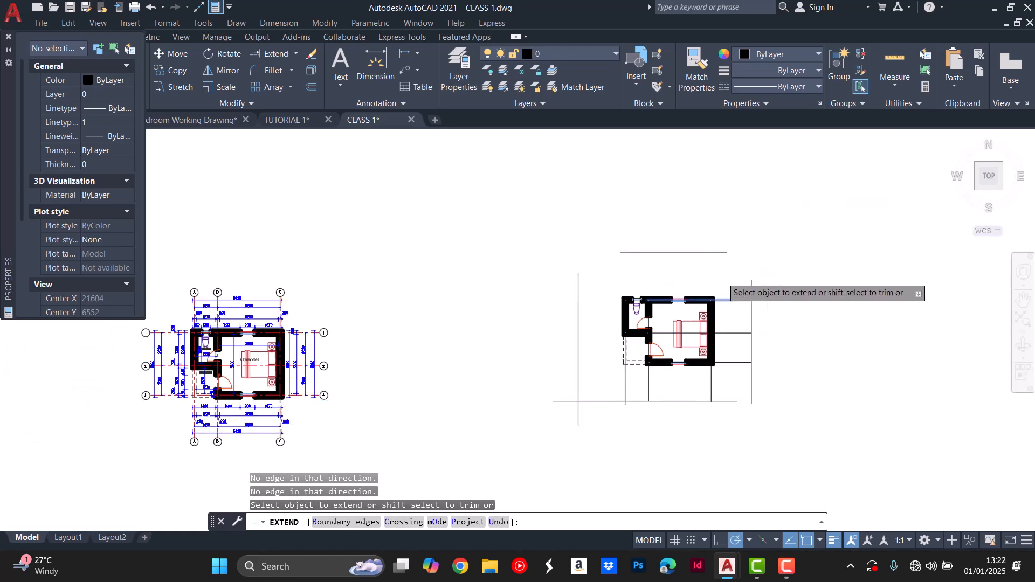
Extend the three vertical centre lines up to the horizontal guide line above the plan.
scroll(725, 276, "up", 3)
left_click(670, 384)
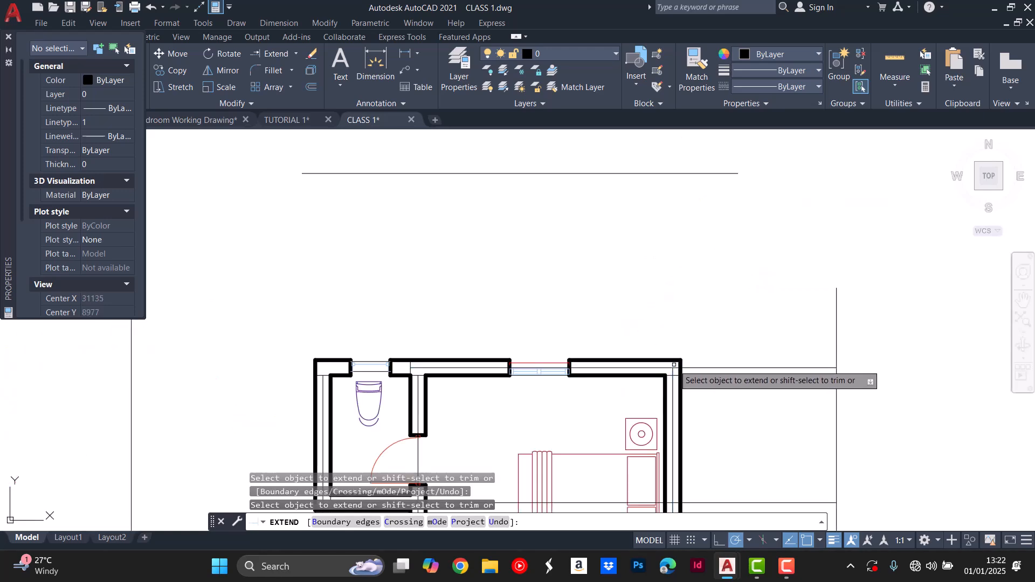
scroll(669, 381, "up", 2)
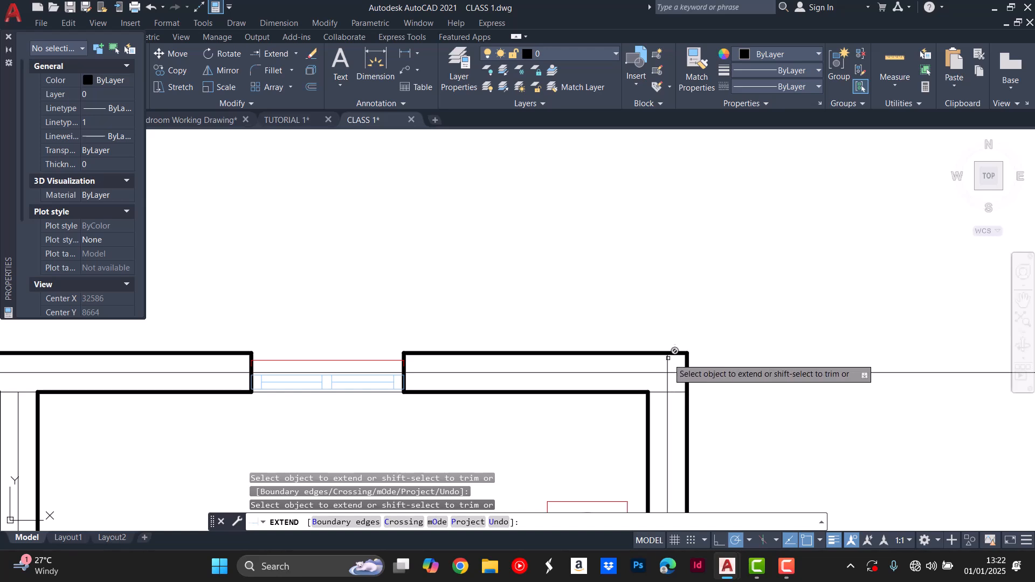
scroll(668, 380, "down", 2)
scroll(666, 383, "down", 4)
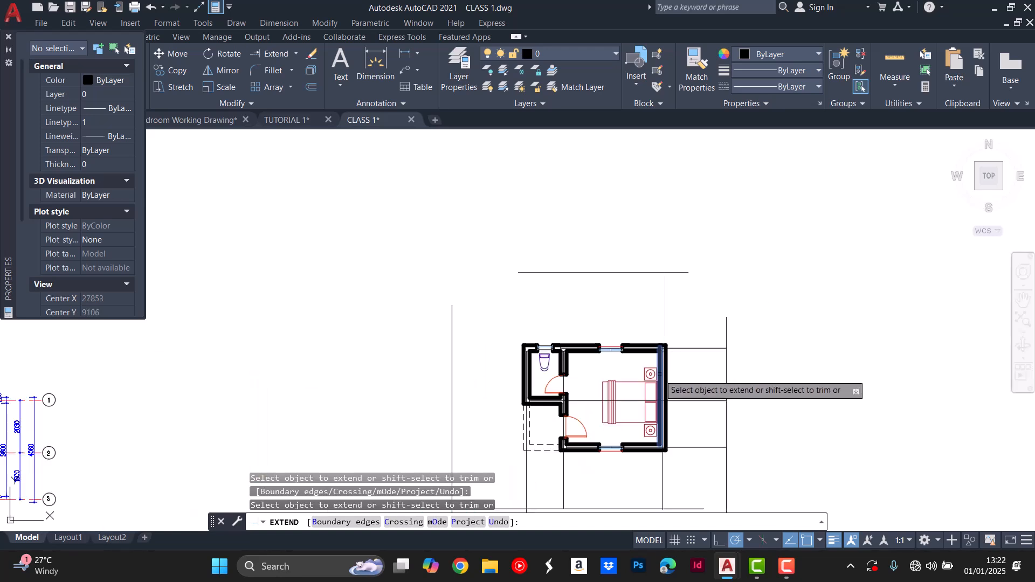
scroll(664, 363, "up", 2)
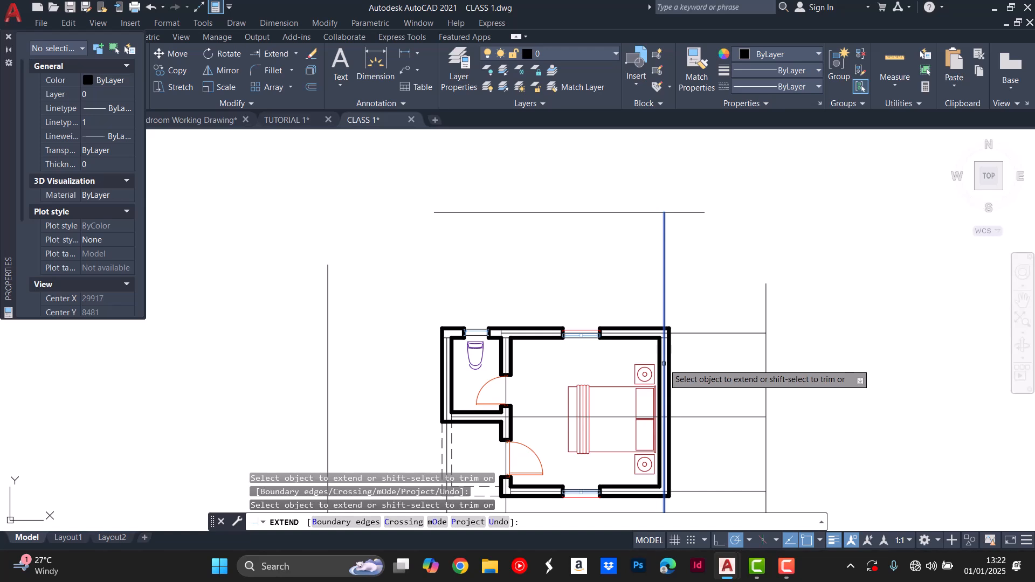
left_click(663, 364)
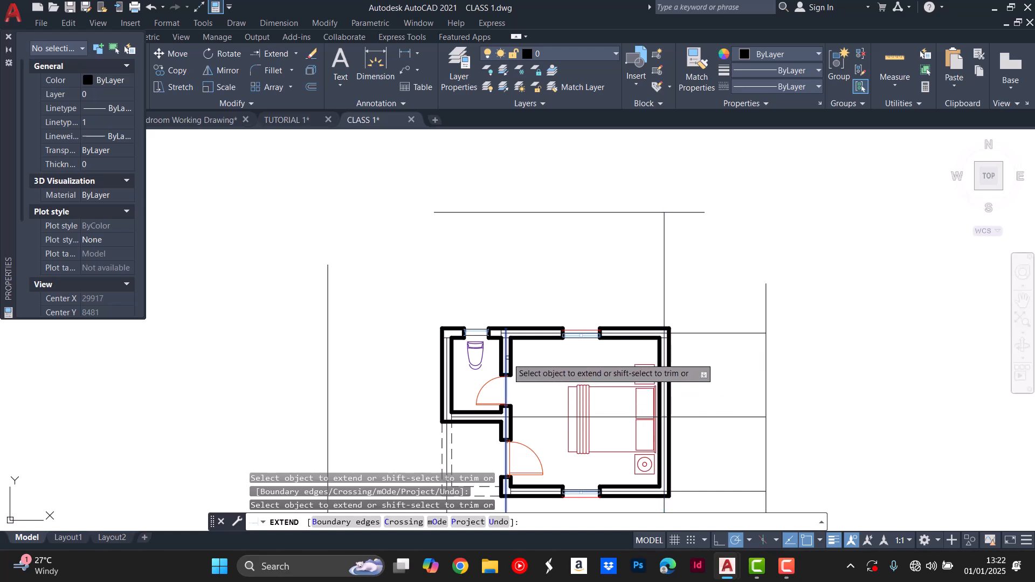
left_click(506, 340)
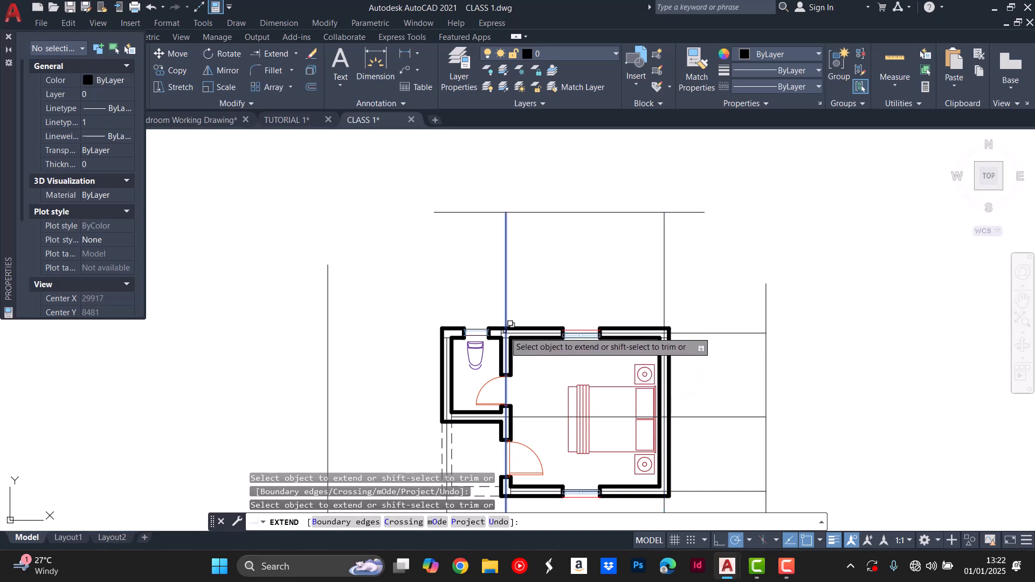
left_click(506, 331)
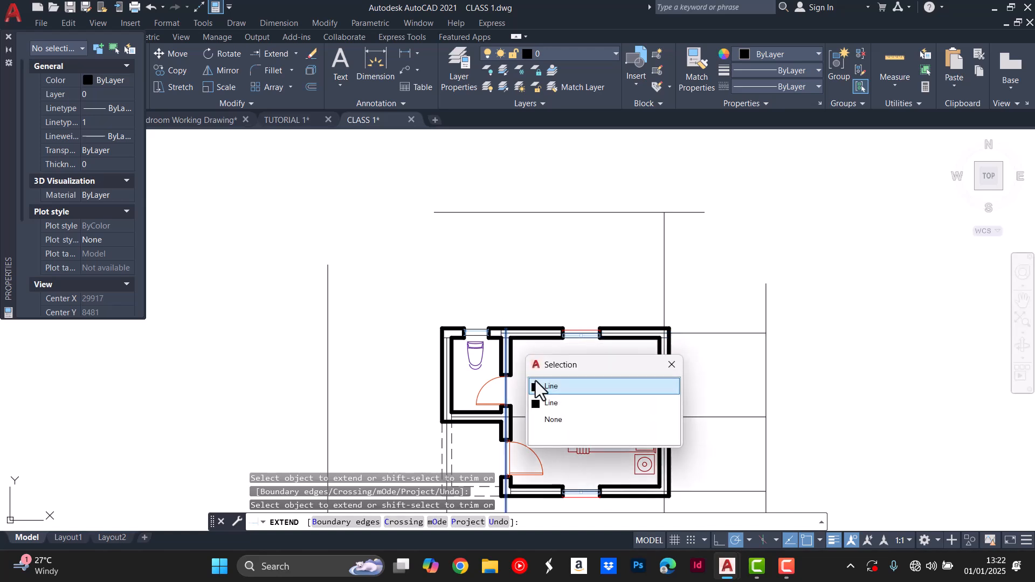
left_click(551, 387)
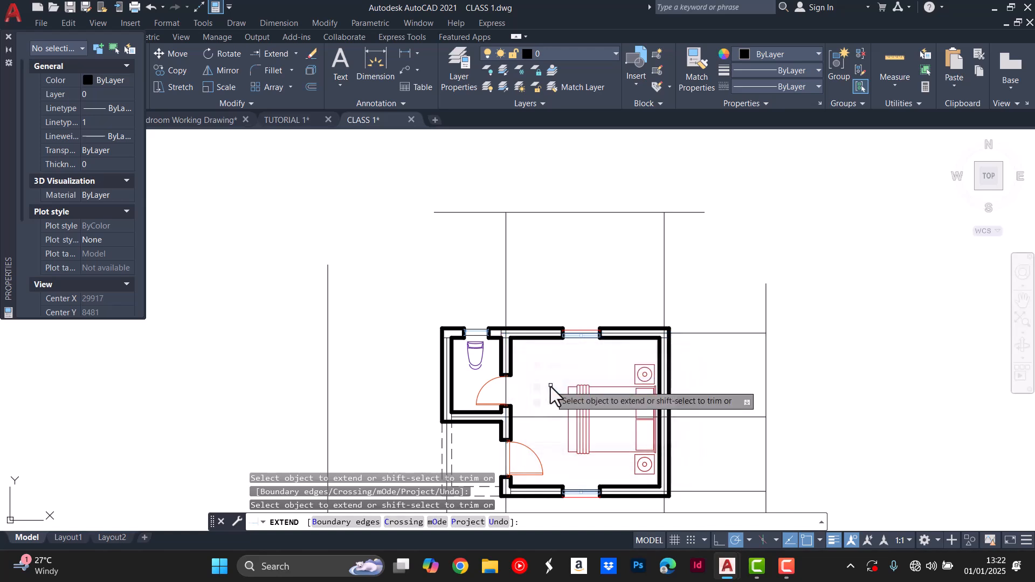
left_click(447, 343)
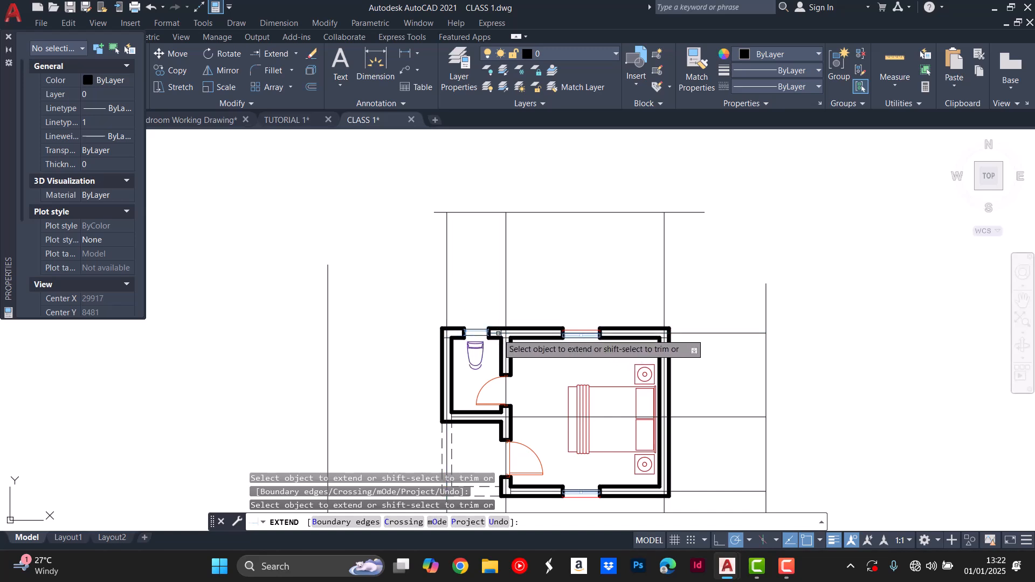
Extend the three horizontal centre lines to the vertical guide line left of the plan, then finish extending.
scroll(498, 334, "up", 4)
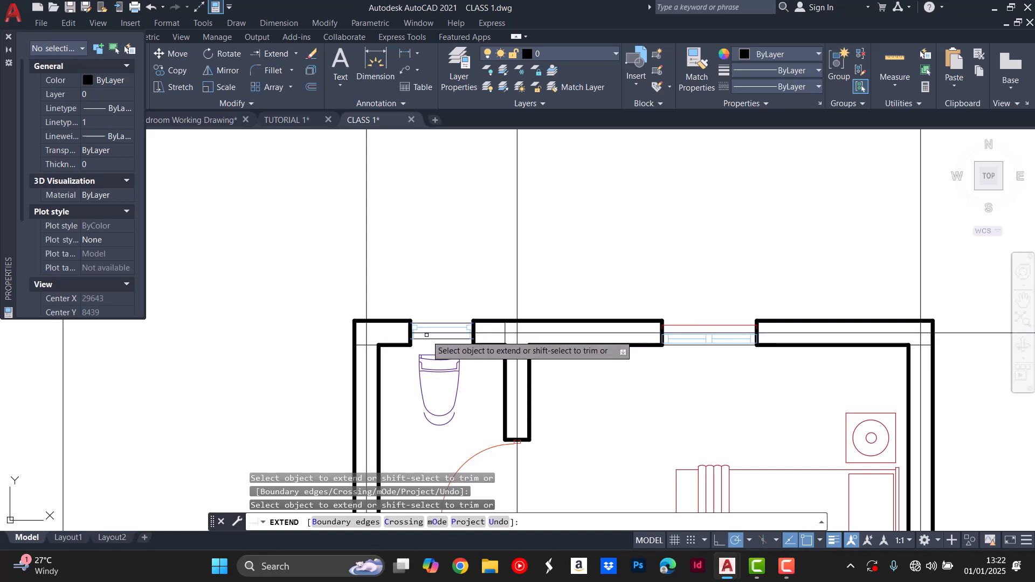
scroll(438, 320, "down", 4)
scroll(451, 366, "up", 4)
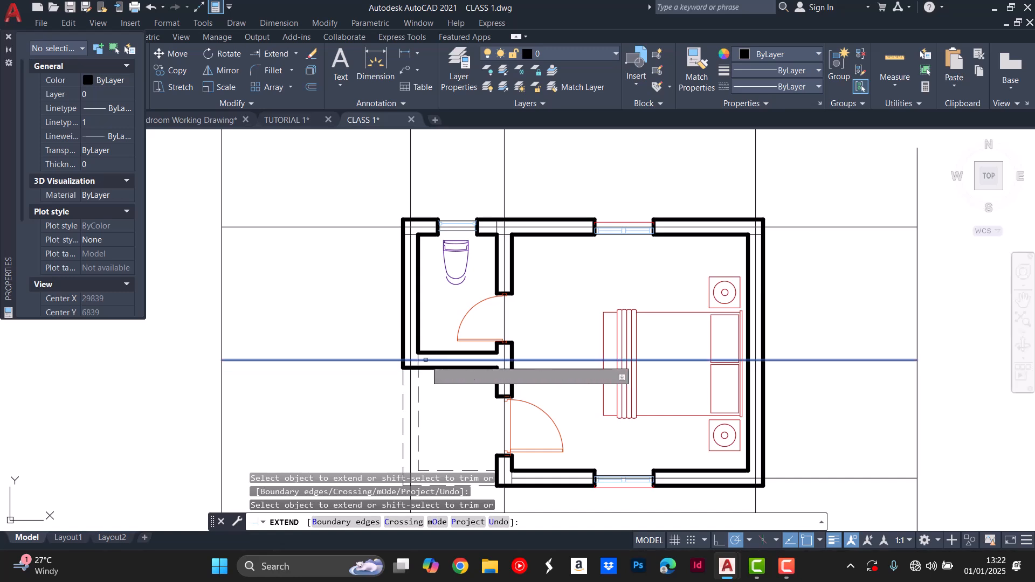
left_click(423, 353)
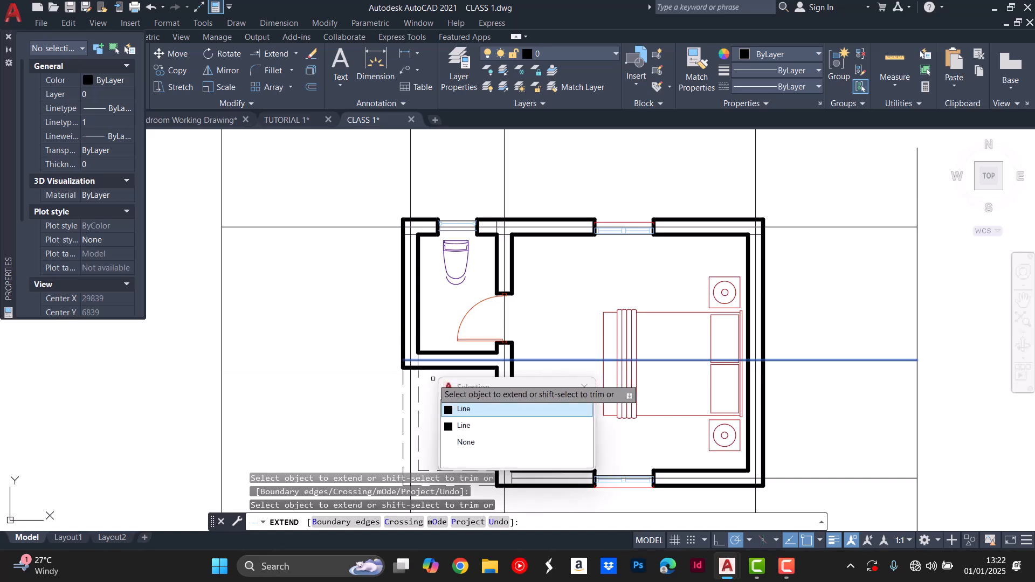
left_click(464, 410)
scroll(421, 380, "down", 5)
scroll(420, 345, "up", 3)
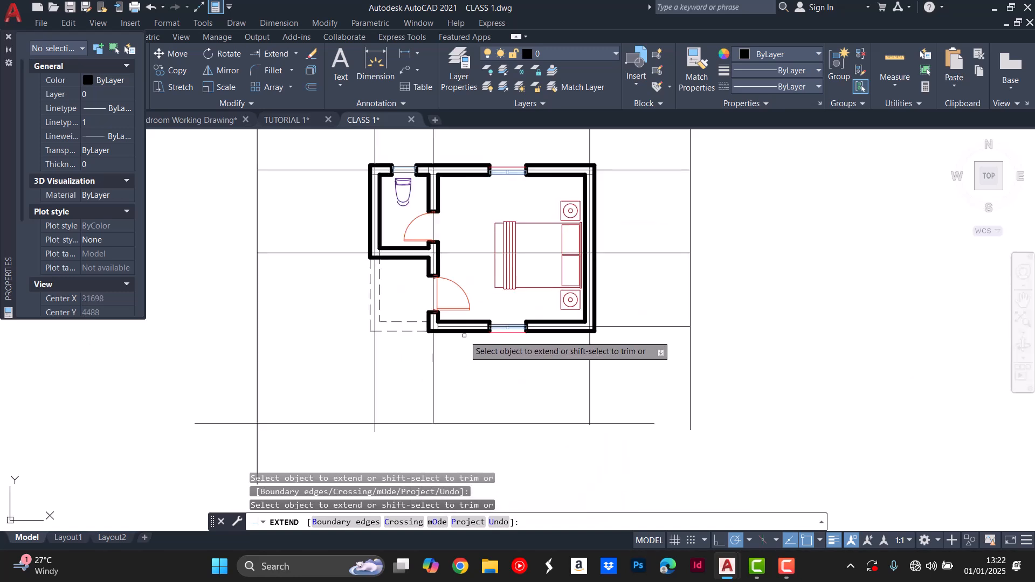
scroll(453, 326, "up", 4)
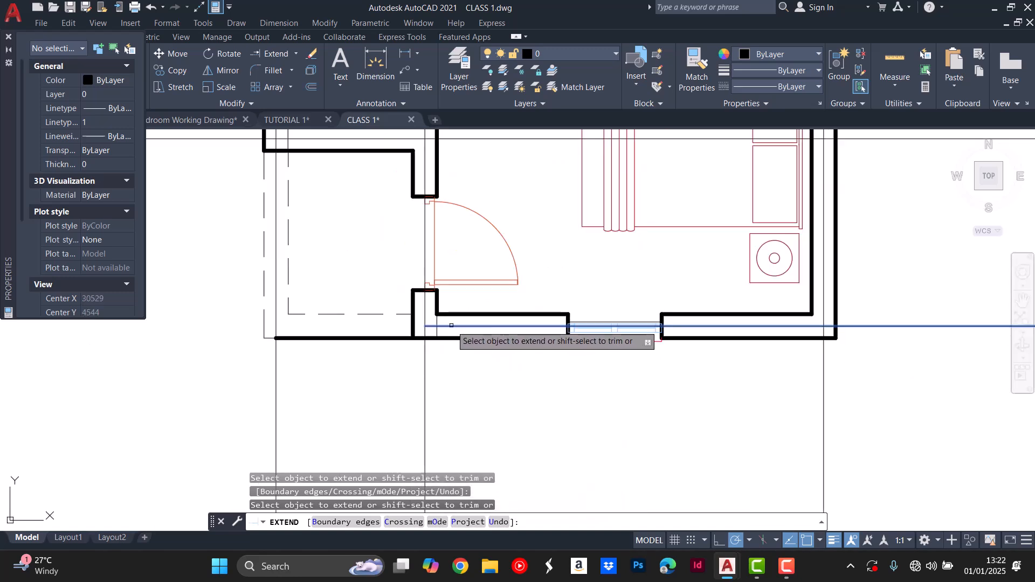
left_click(417, 326)
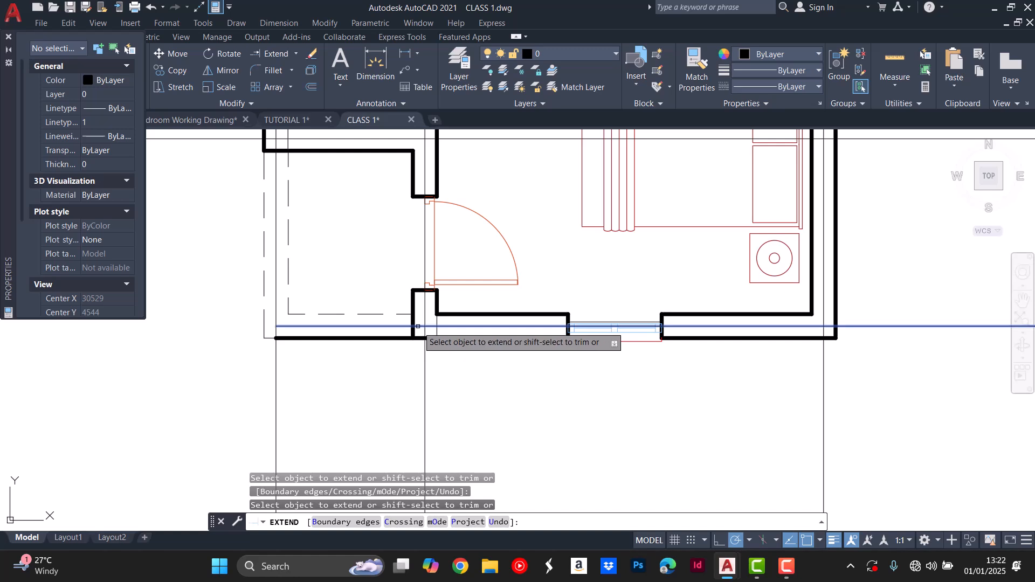
scroll(397, 326, "down", 2)
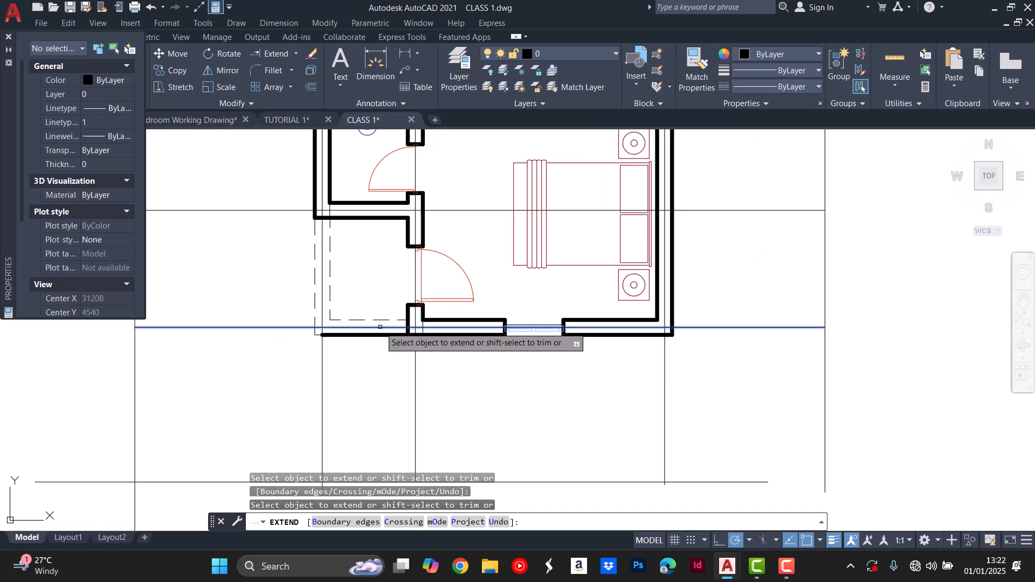
key("Escape")
Stretch the overextended left end of the bedroom's lower wall line back to the wall corner below the entrance door.
left_click(378, 334)
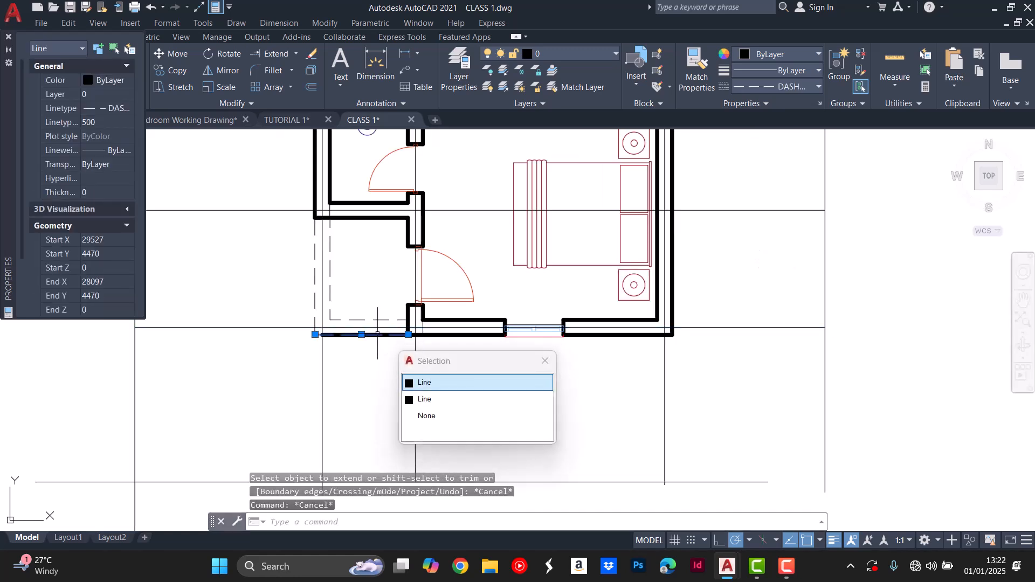
key("Escape")
scroll(357, 333, "up", 4)
left_click_drag(366, 326, 359, 335)
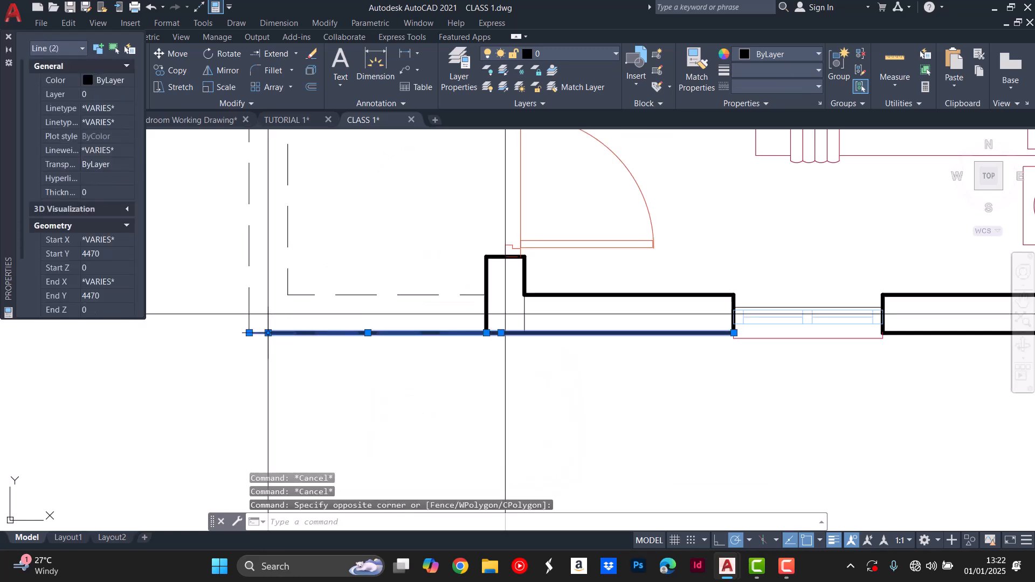
left_click(268, 333)
key("Escape")
key("Escape")
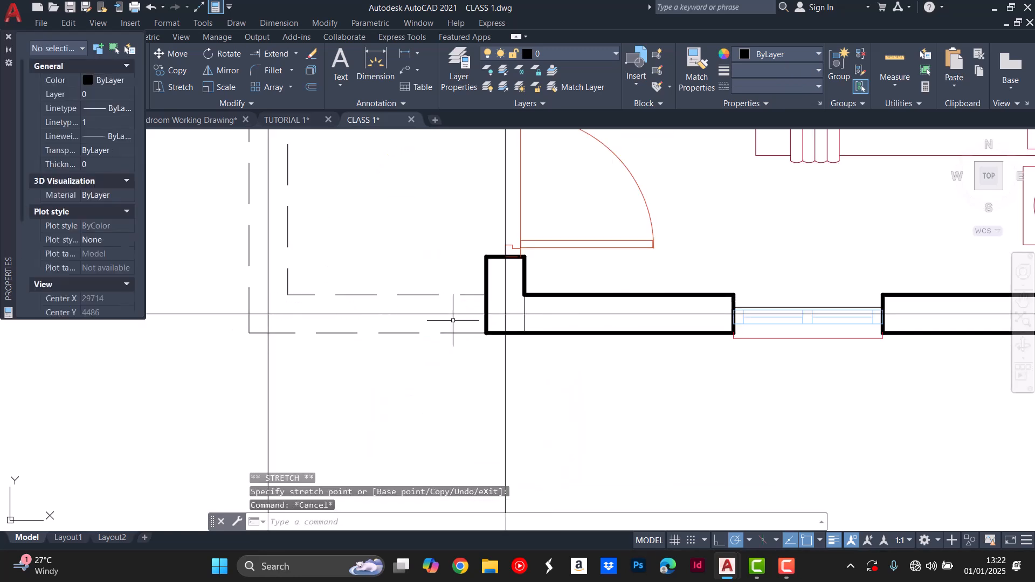
scroll(468, 365, "down", 5)
key("Escape")
scroll(463, 322, "down", 2)
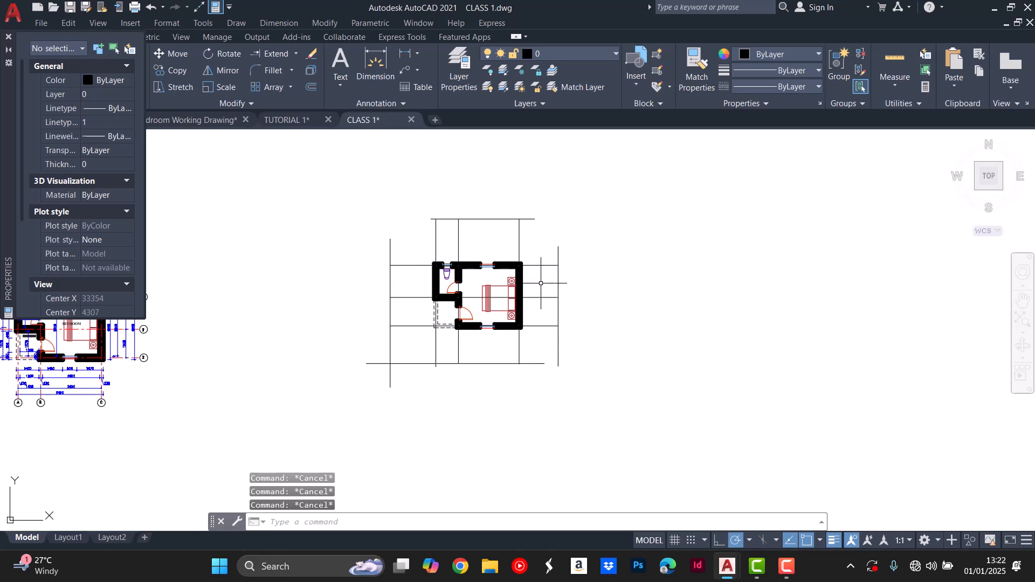
scroll(502, 266, "up", 2)
left_click(572, 259)
left_click(561, 288)
left_click(561, 299)
left_click(551, 370)
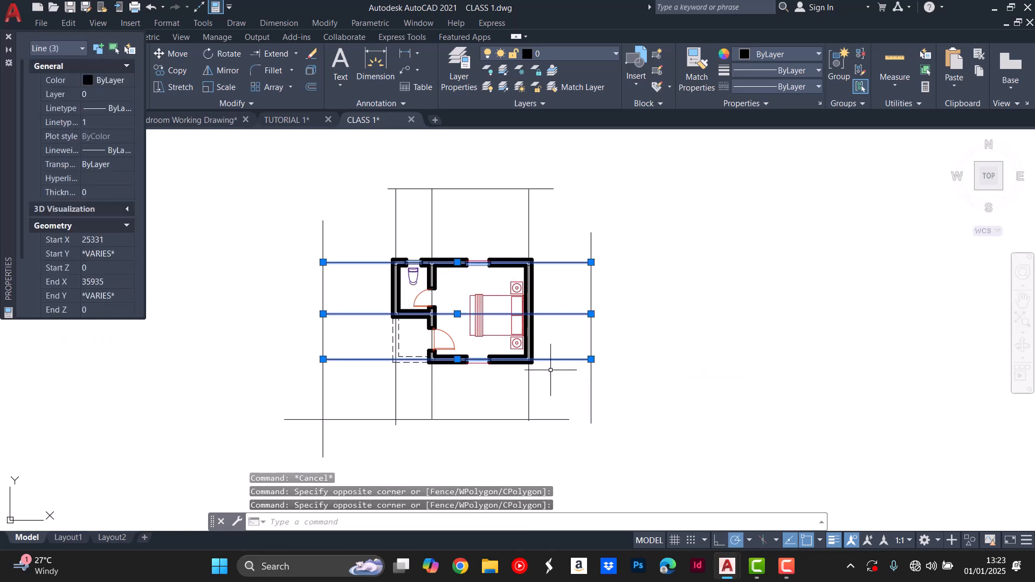
key("Escape")
key("Escape")
left_click(572, 275)
left_click(561, 249)
left_click(558, 210)
left_click(347, 222)
left_click(571, 232)
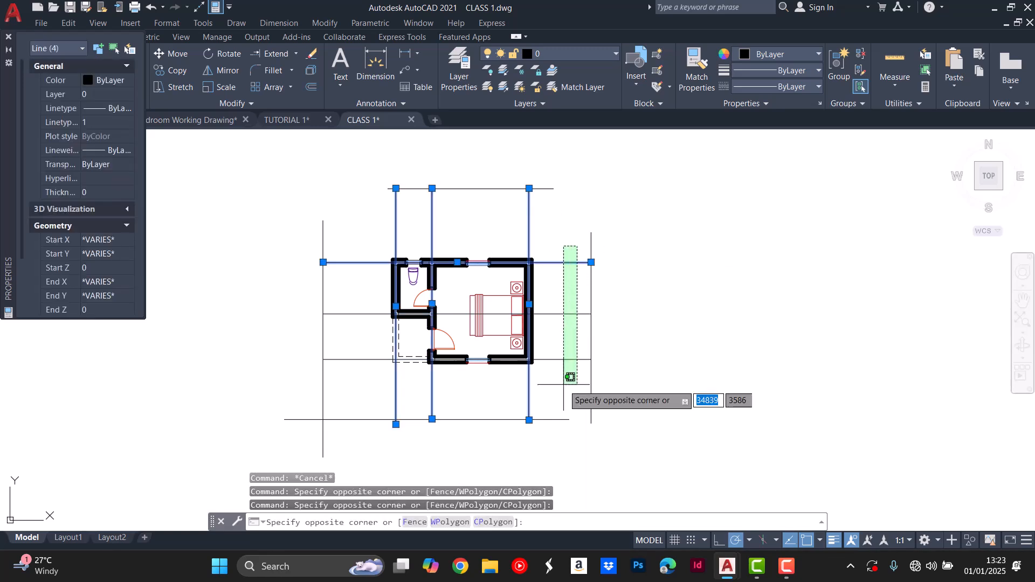
key("Escape")
key("Escape")
key("Escape")
Set the colour of the topmost horizontal axis line to Red.
left_click(568, 257)
left_click(561, 268)
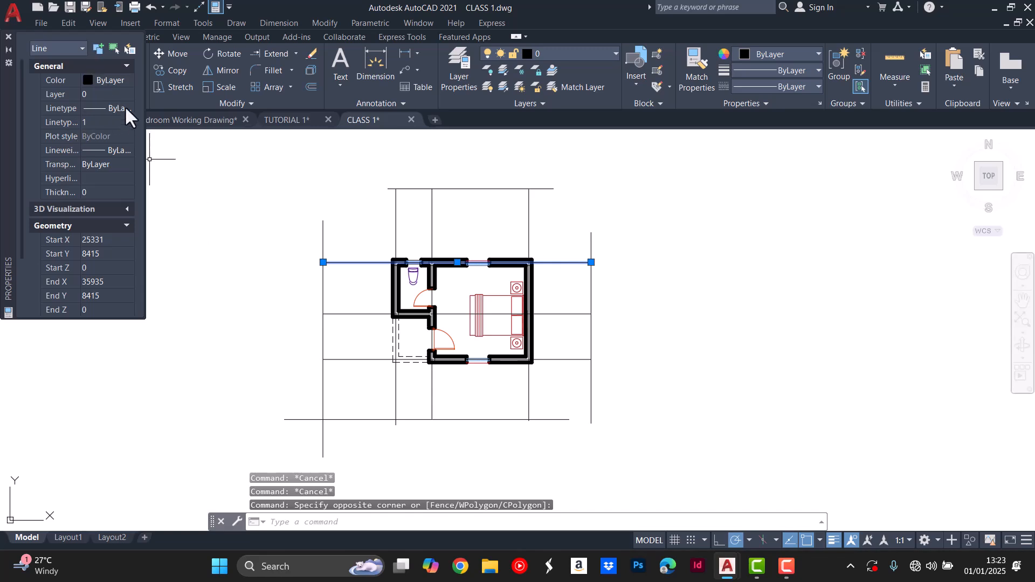
left_click(122, 79)
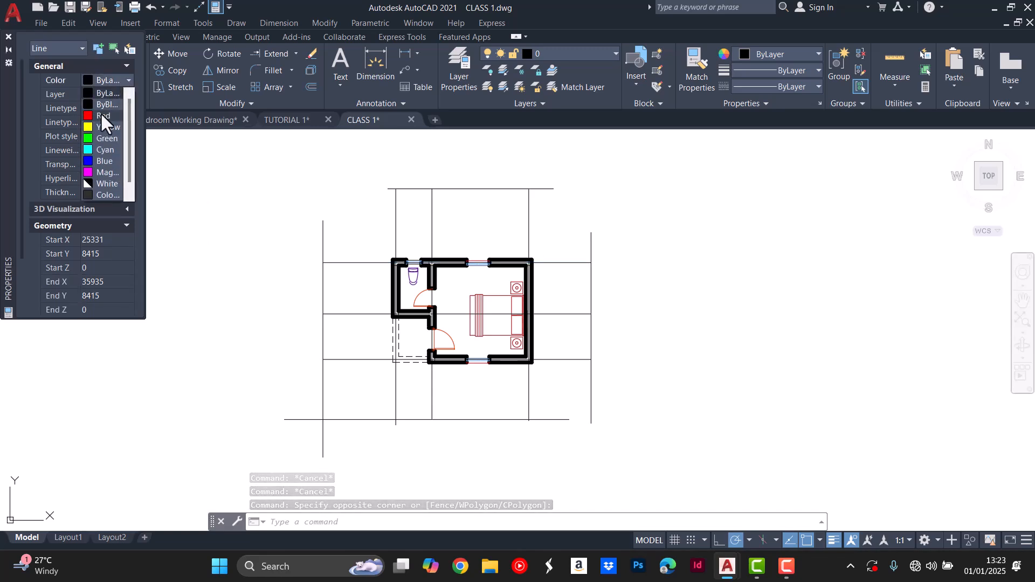
left_click(103, 115)
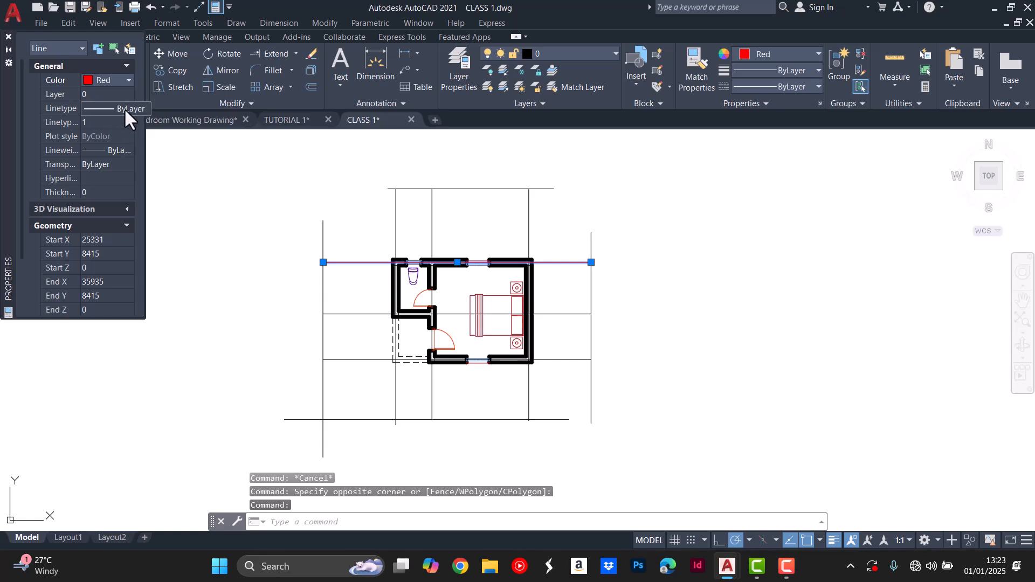
Give the selected top axis line the CENTER linetype with a linetype scale of 300.
left_click(124, 108)
left_click(125, 107)
left_click(122, 144)
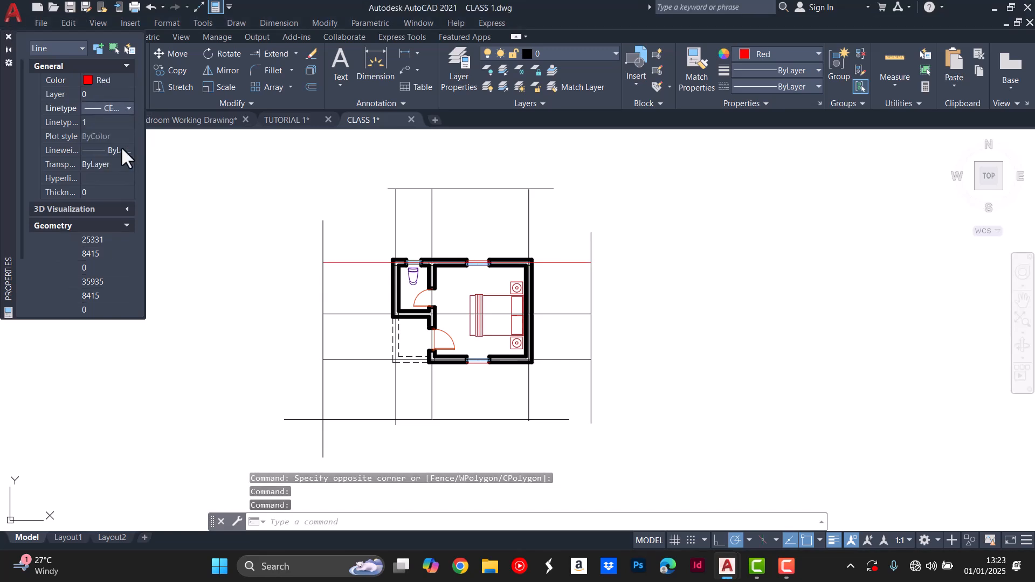
left_click(107, 122)
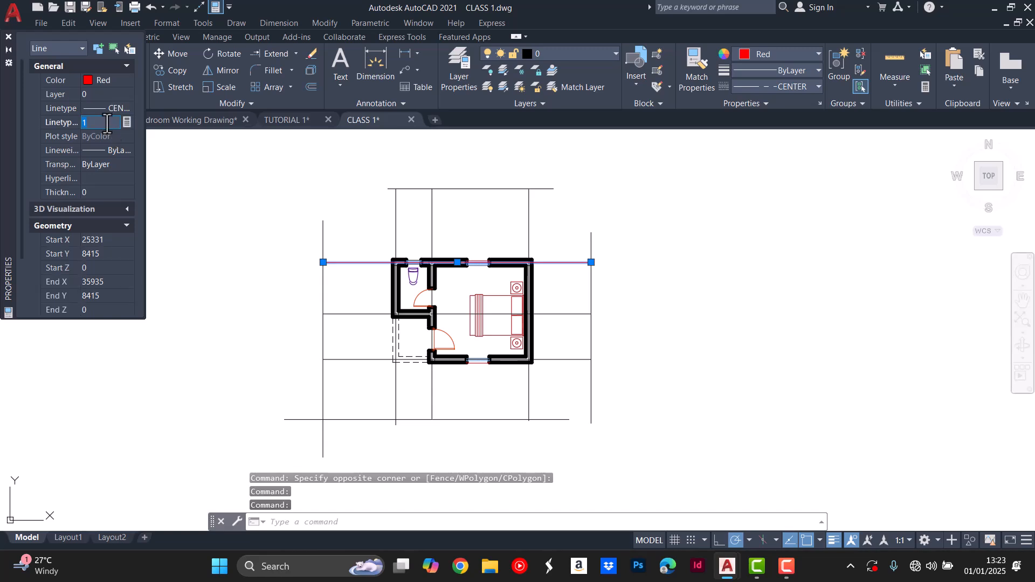
type("300")
key("Return")
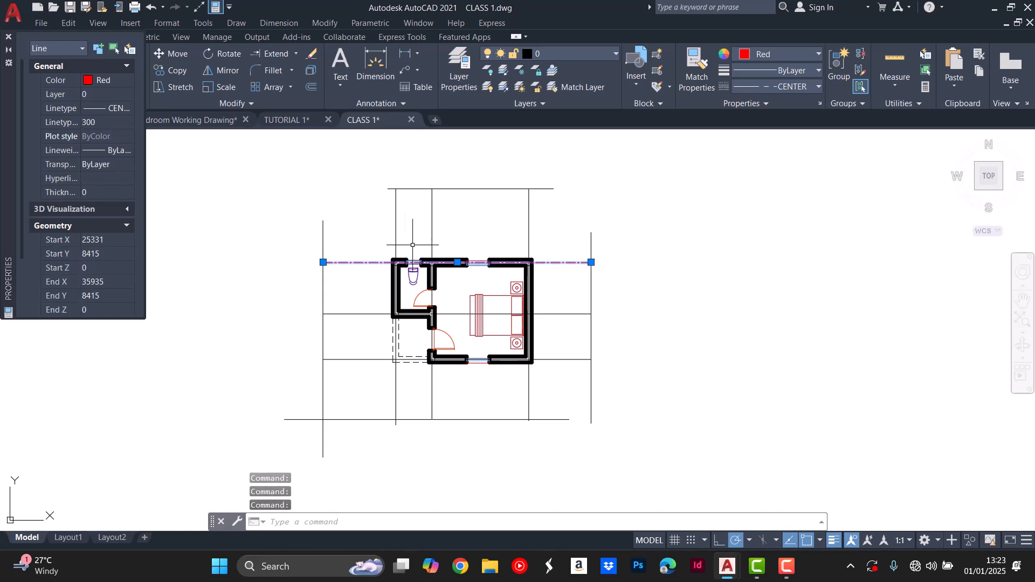
Set the linetype scale of the selected top axis line to 500 and deselect it.
left_click(107, 123)
type("500")
key("Return")
key("Escape")
key("Escape")
key("Escape")
scroll(545, 249, "up", 2)
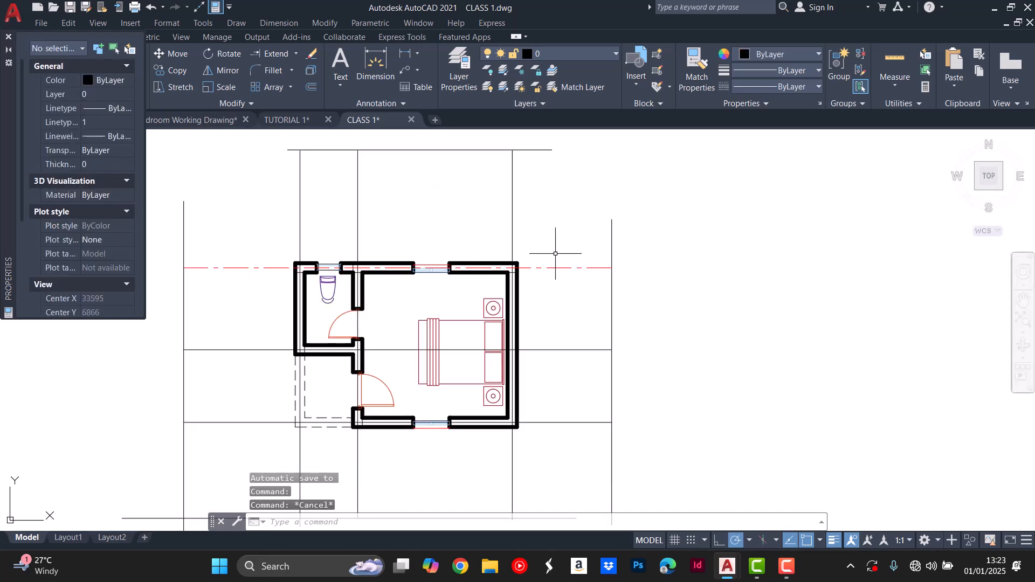
Match the red top axis line's properties onto the three vertical axis lines and the two lower horizontal axis lines.
type("MA")
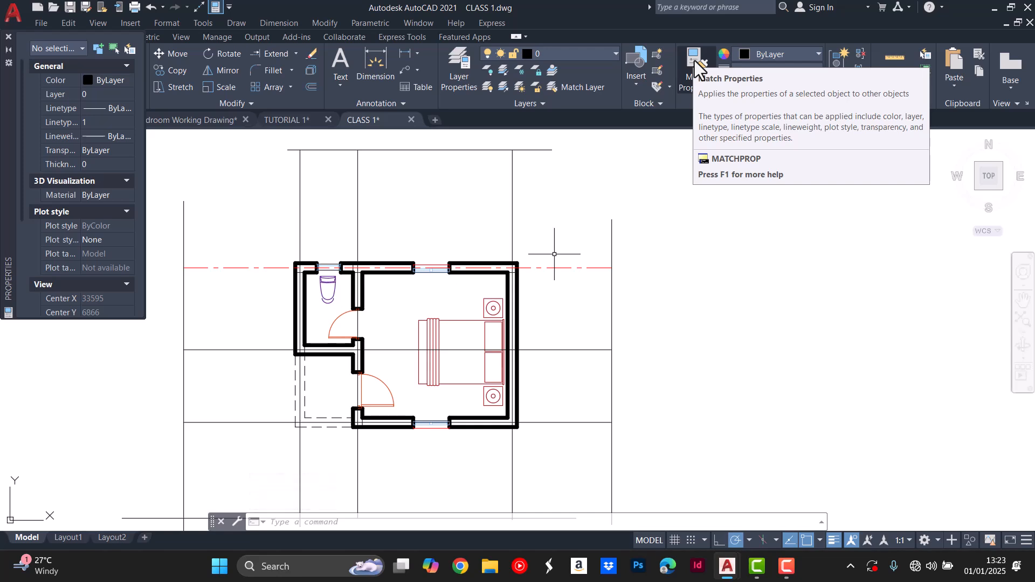
left_click(694, 63)
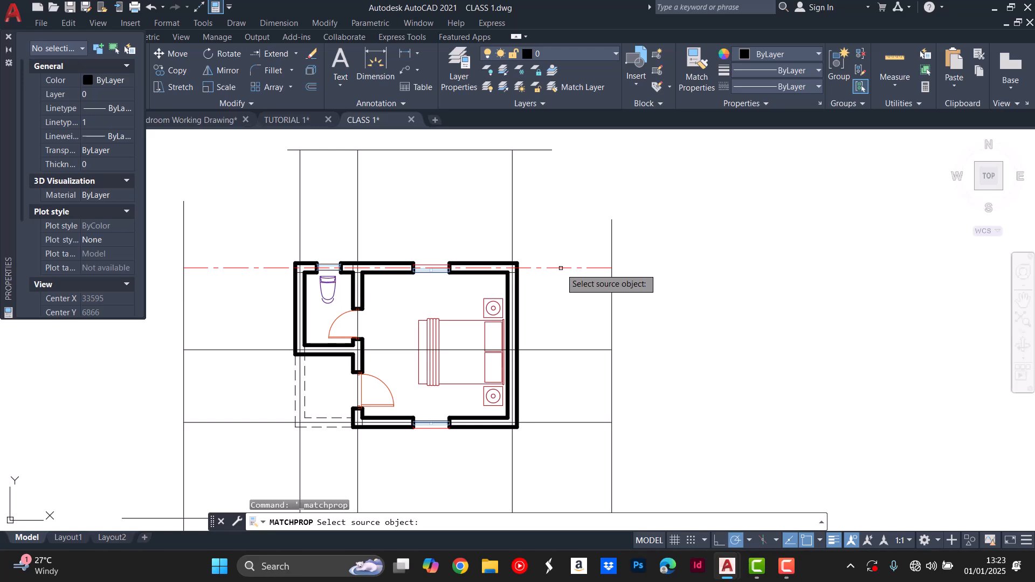
left_click(560, 268)
left_click(541, 214)
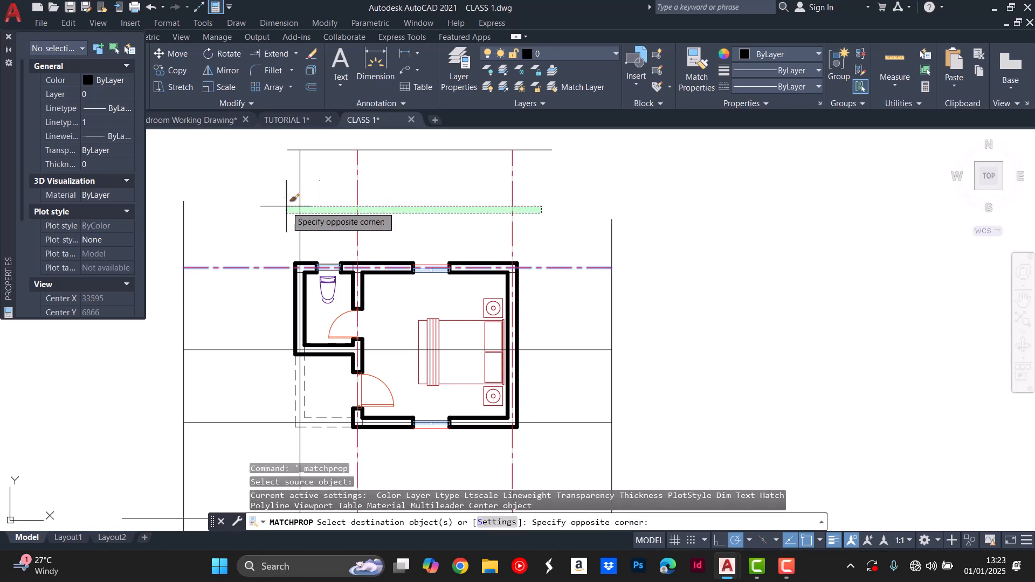
left_click(246, 221)
left_click(590, 294)
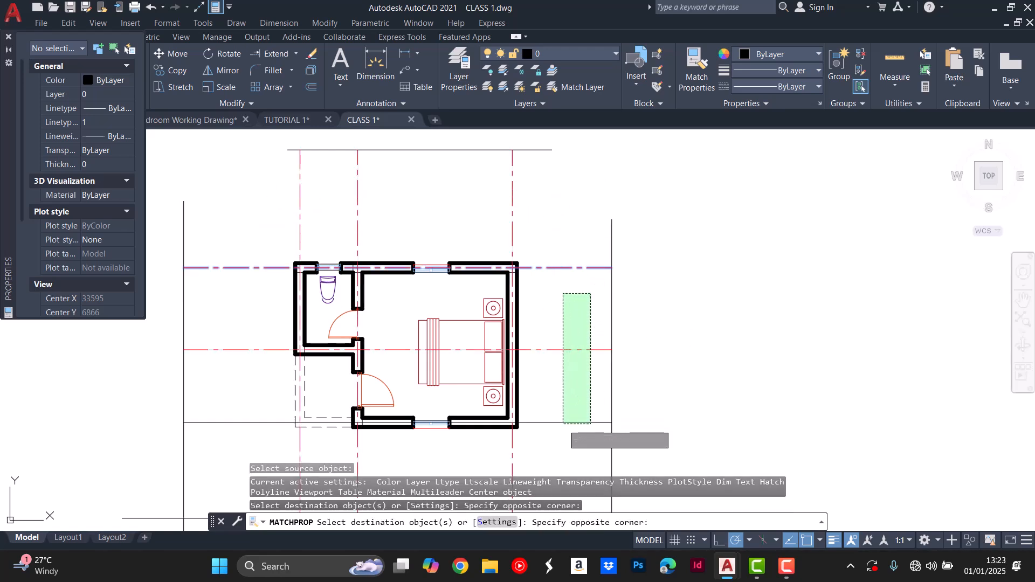
scroll(574, 302, "down", 4)
scroll(589, 323, "up", 2)
key("Escape")
key("Escape")
left_click(592, 366)
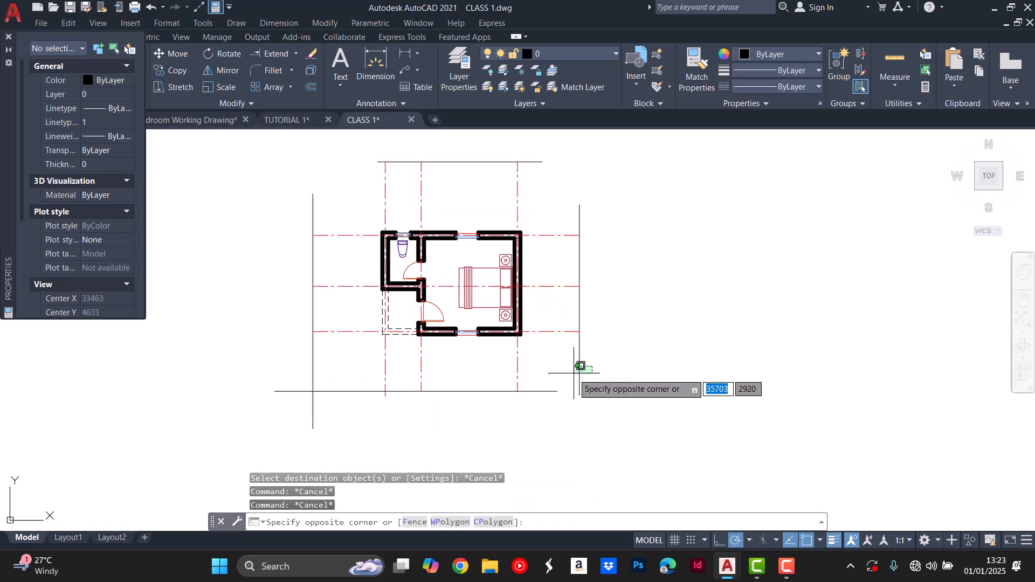
key("Escape")
key("Escape")
Save the drawing with its restyled grid axes.
scroll(401, 226, "up", 4)
scroll(446, 239, "down", 4)
scroll(428, 299, "up", 4)
scroll(454, 294, "down", 4)
scroll(454, 289, "up", 8)
scroll(521, 295, "down", 4)
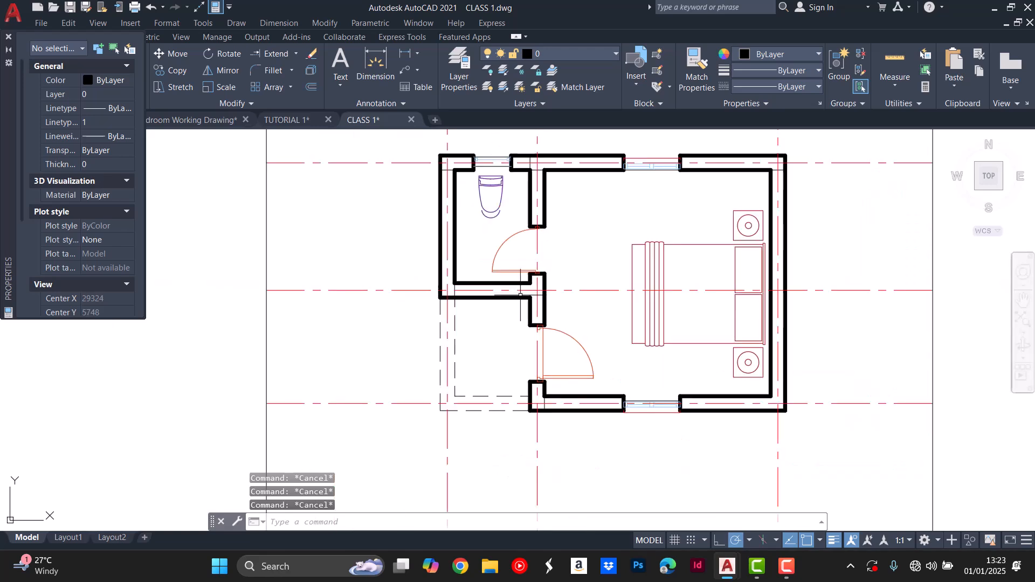
key("ctrl+s")
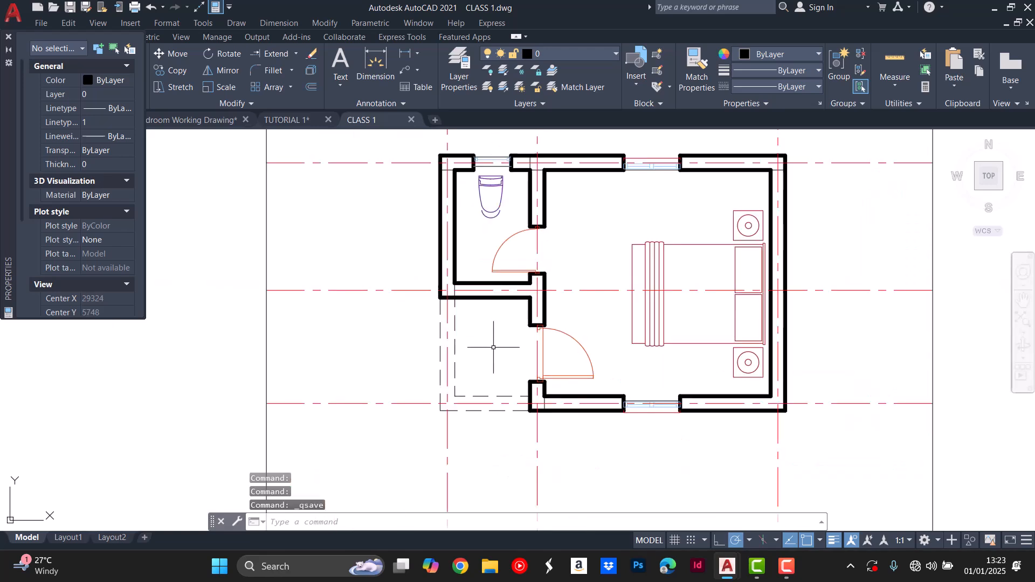
Examine the dimension chains and grid bubbles of the finished example plan, and compare them with the undimensioned plan.
scroll(493, 347, "down", 4)
scroll(504, 361, "down", 2)
scroll(80, 361, "up", 5)
scroll(305, 356, "down", 4)
scroll(274, 330, "up", 4)
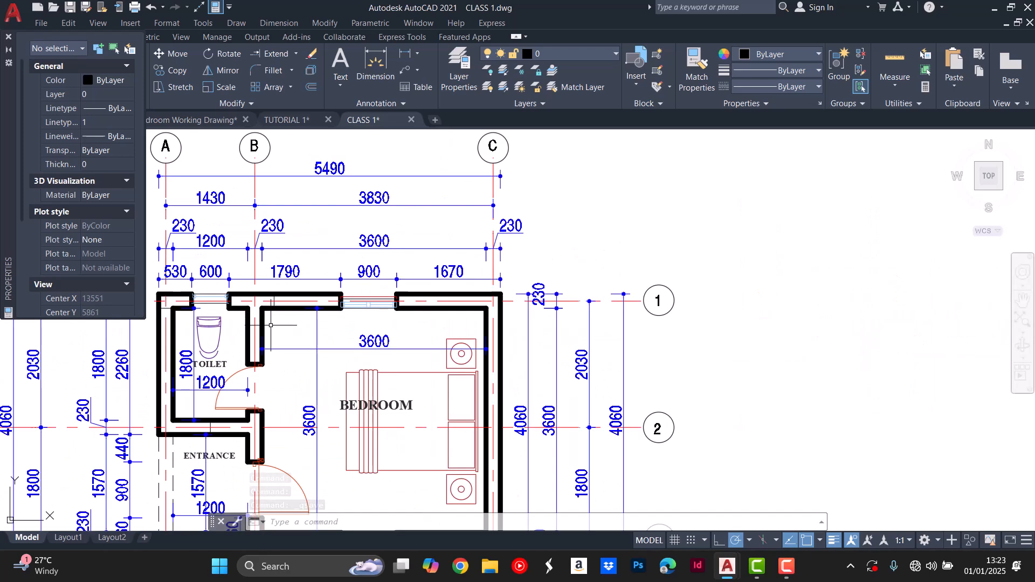
scroll(260, 315, "down", 2)
scroll(227, 308, "down", 2)
scroll(211, 270, "up", 4)
scroll(202, 351, "down", 4)
scroll(189, 359, "up", 4)
scroll(188, 360, "down", 3)
scroll(226, 323, "up", 2)
scroll(243, 298, "down", 2)
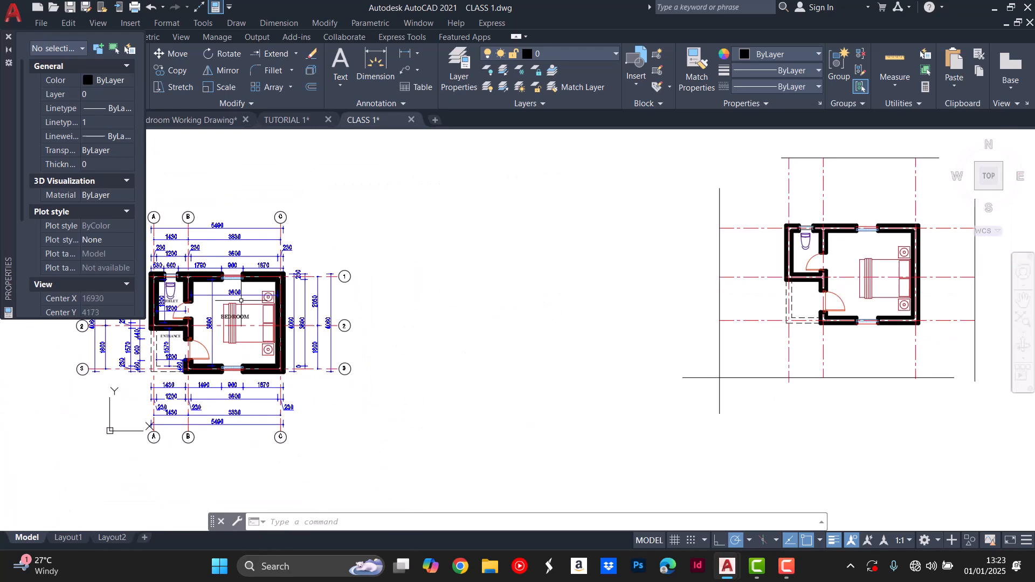
scroll(217, 317, "down", 2)
scroll(564, 256, "up", 6)
key("Escape")
key("Escape")
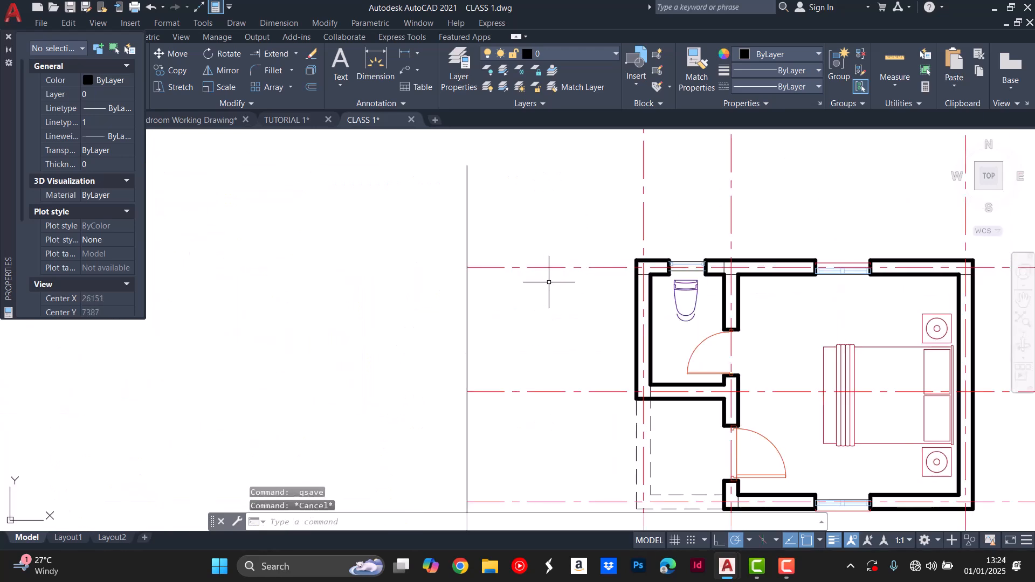
key("Escape")
scroll(728, 259, "up", 4)
scroll(531, 274, "down", 6)
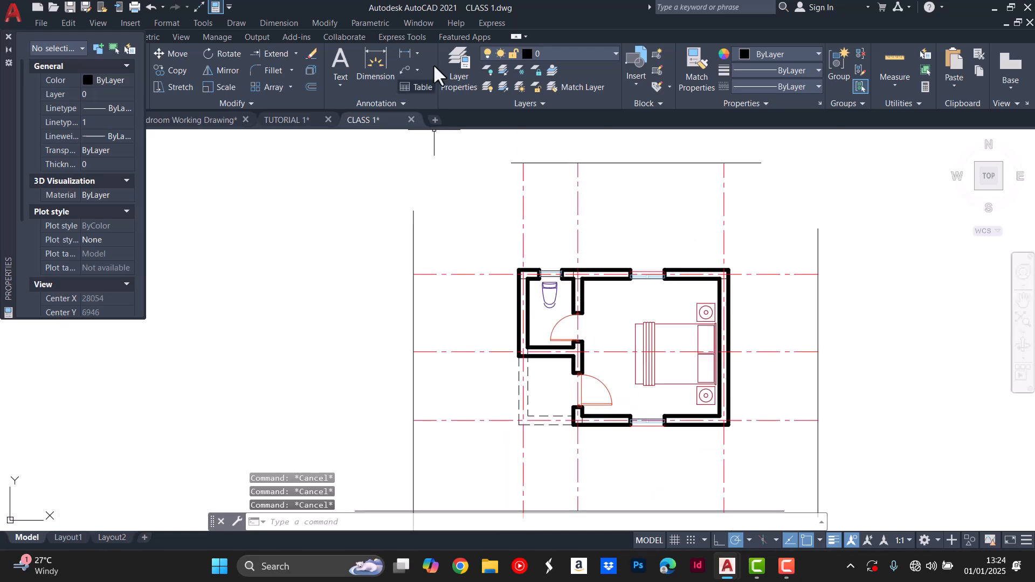
left_click(373, 49)
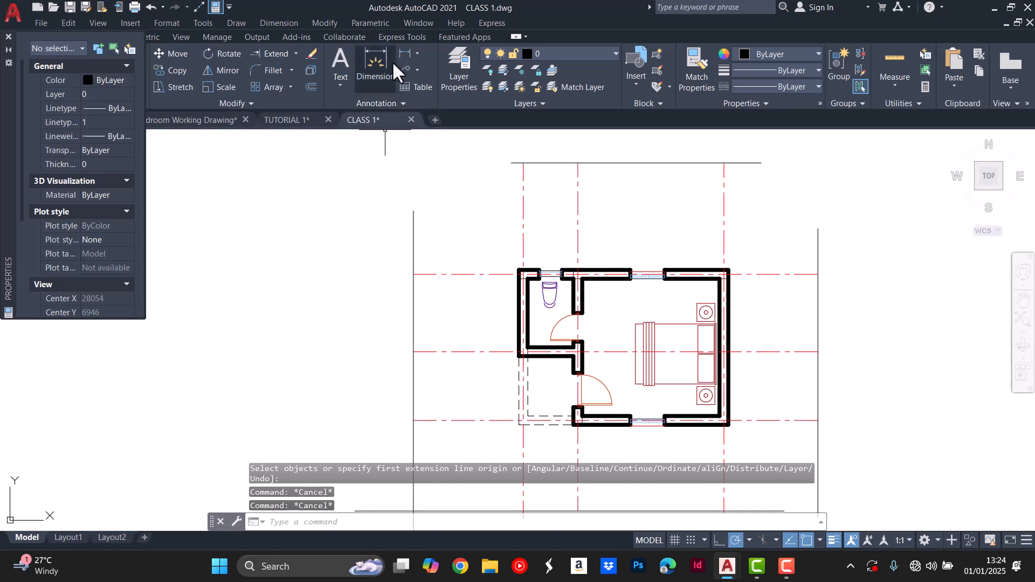
left_click(380, 73)
key("Escape")
key("Escape")
key("Escape")
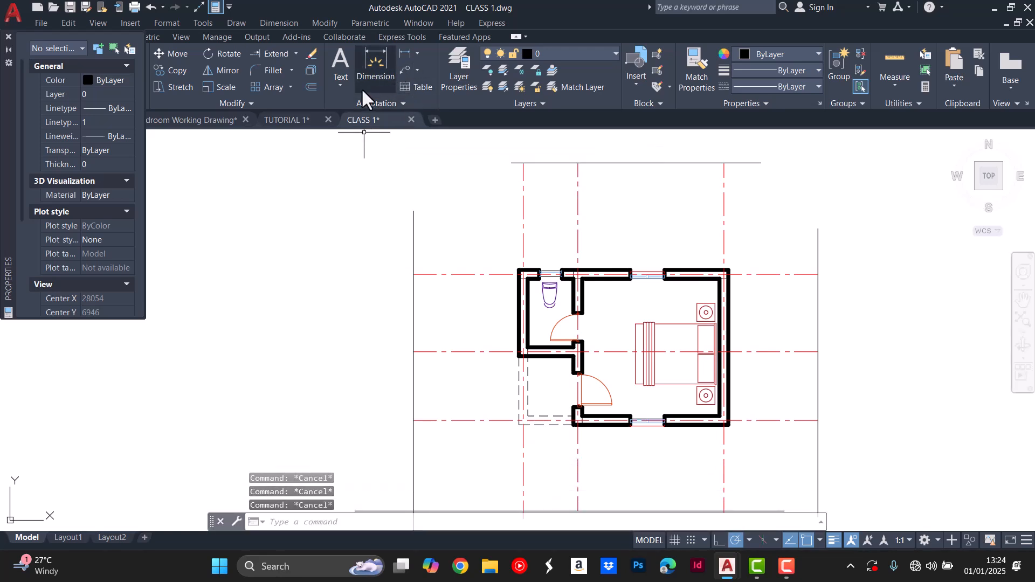
left_click(417, 52)
left_click(416, 53)
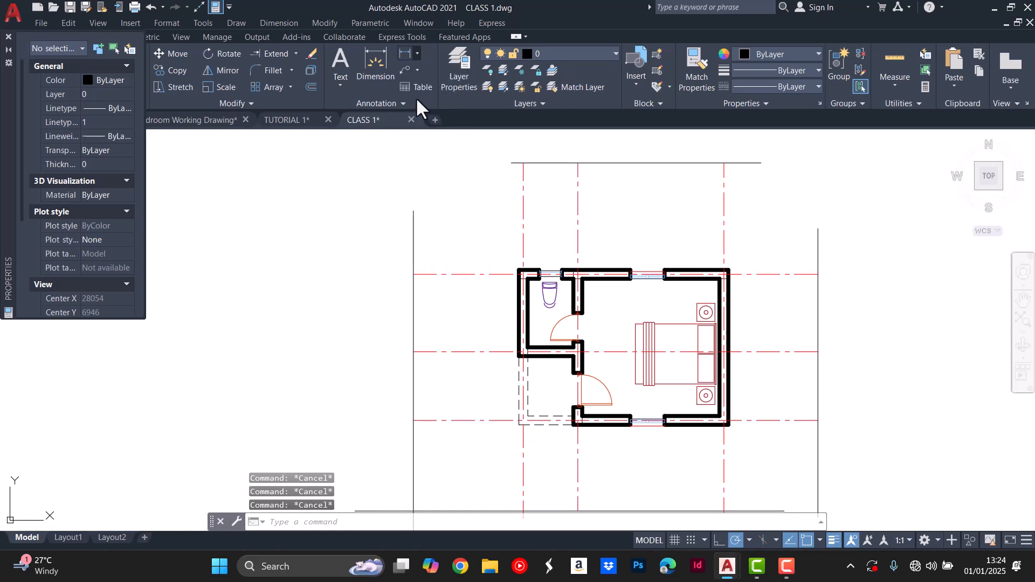
left_click(365, 68)
Open the dimension style manager with DIMSTYLE and compare the previews of the existing dimension styles.
type("DIMSTY")
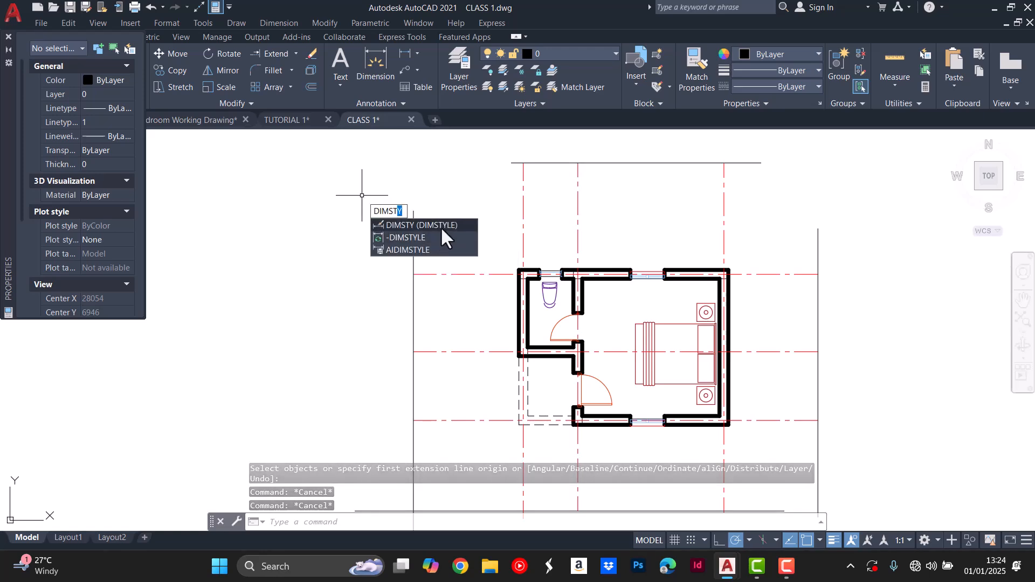
left_click(443, 225)
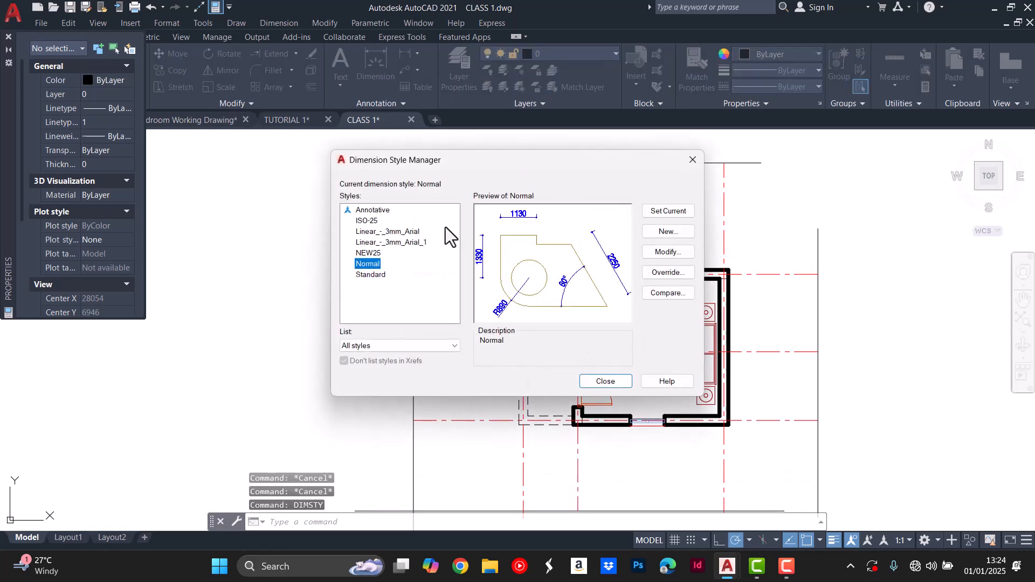
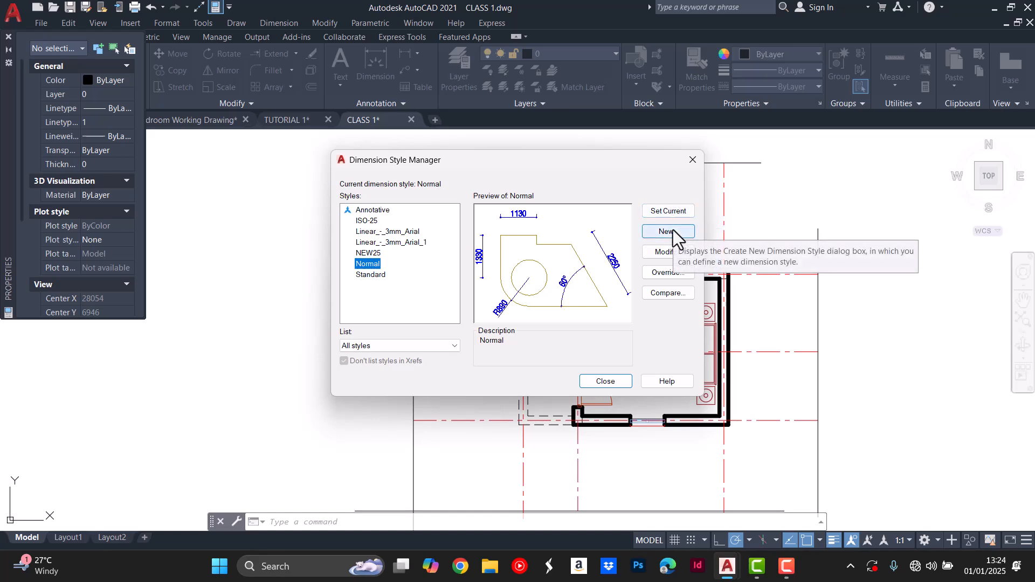
left_click(367, 275)
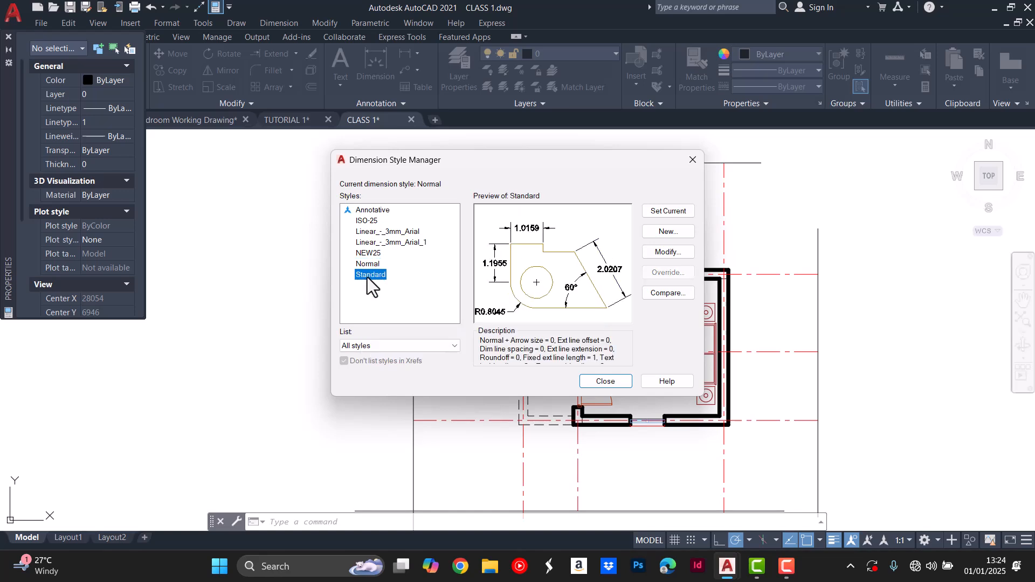
left_click(372, 253)
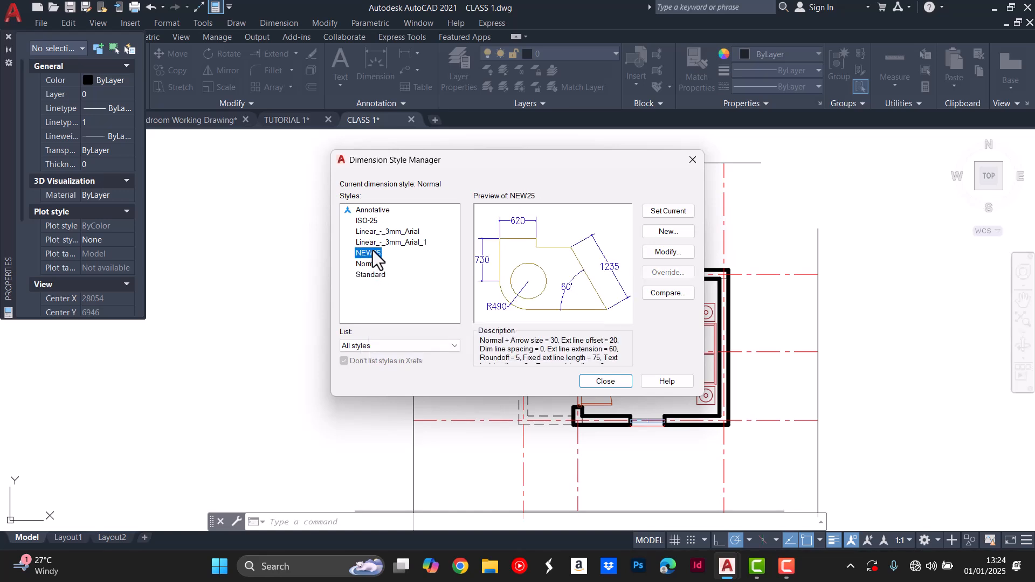
left_click(380, 233)
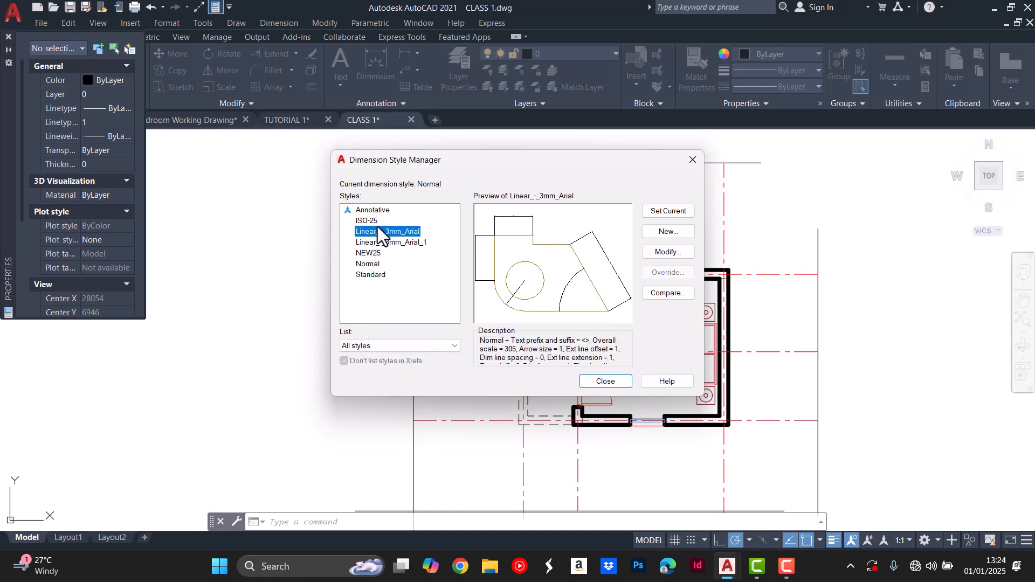
left_click(375, 221)
left_click(370, 250)
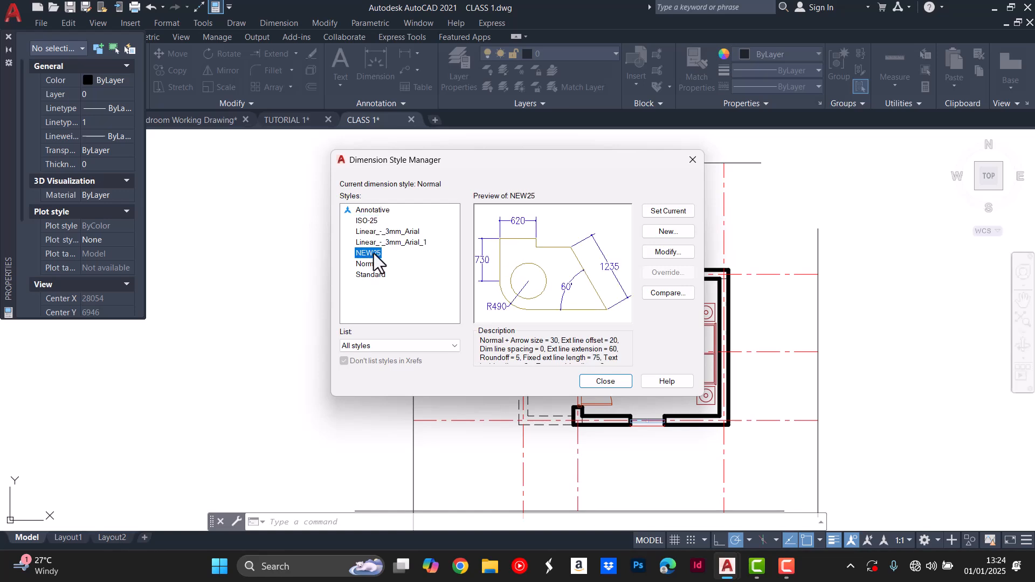
left_click(381, 244)
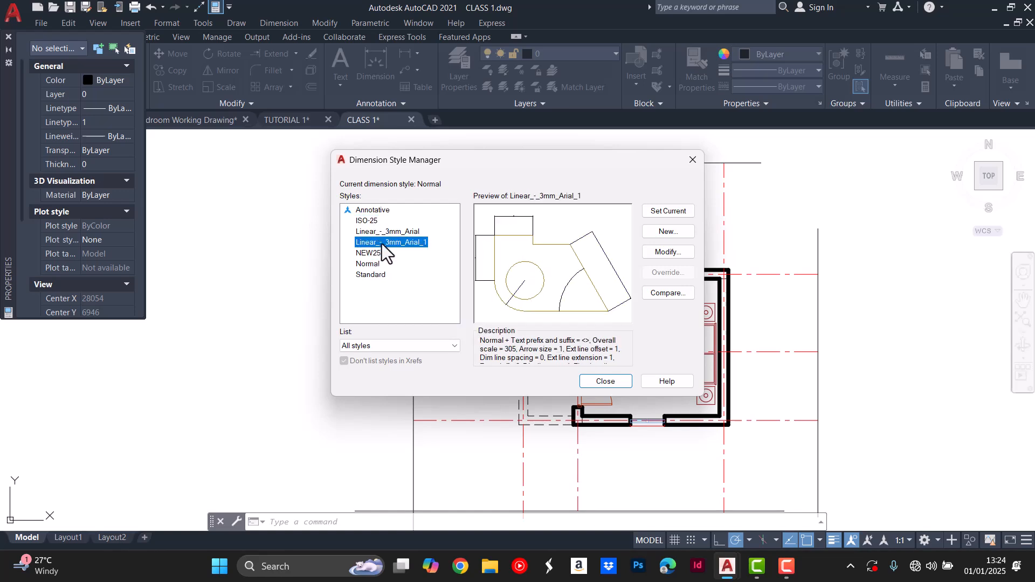
key("Up")
left_click(372, 264)
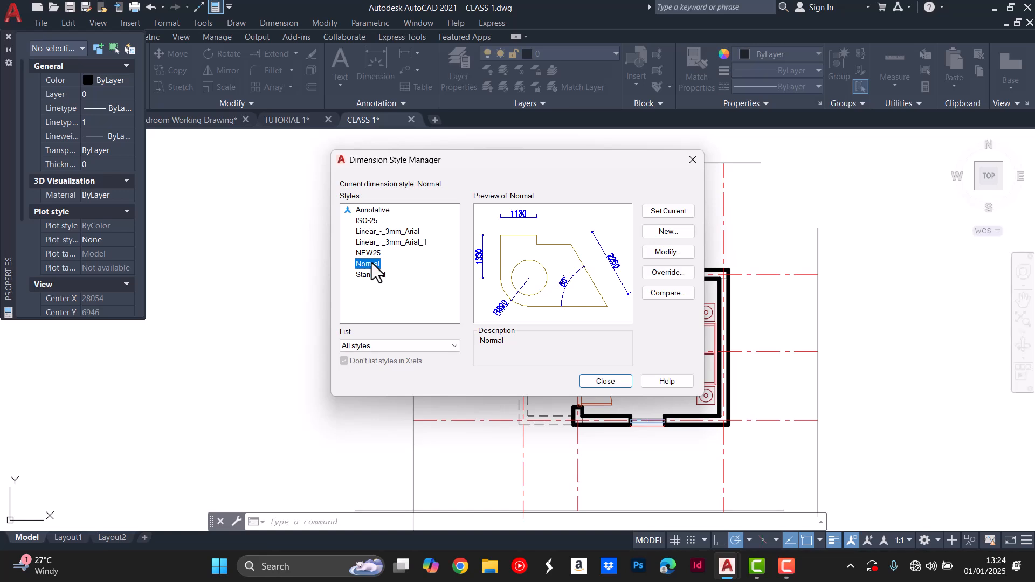
left_click(370, 255)
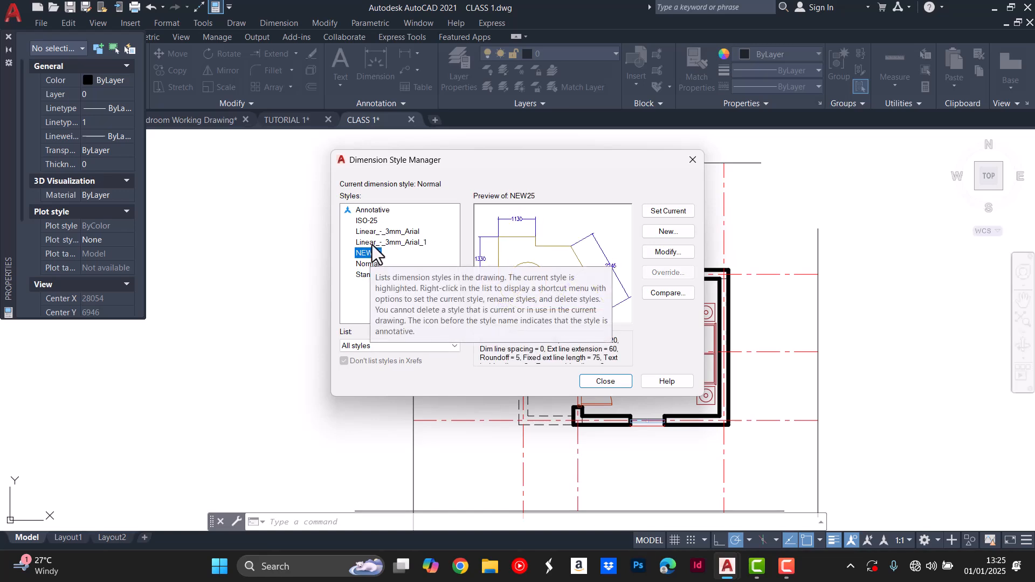
left_click(372, 223)
left_click(372, 244)
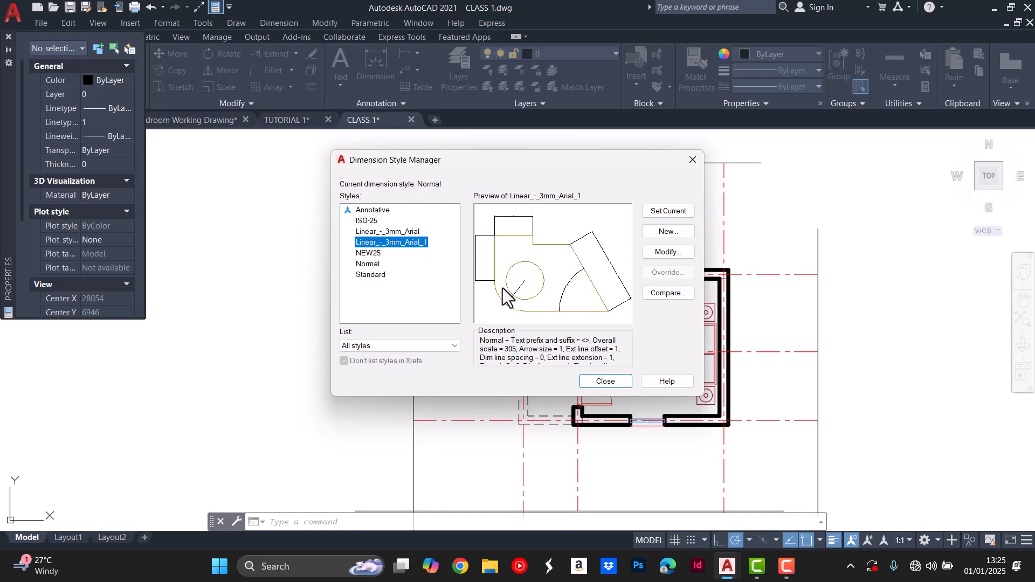
Make NEW25 the current dimension style and close the style manager.
left_click(372, 254)
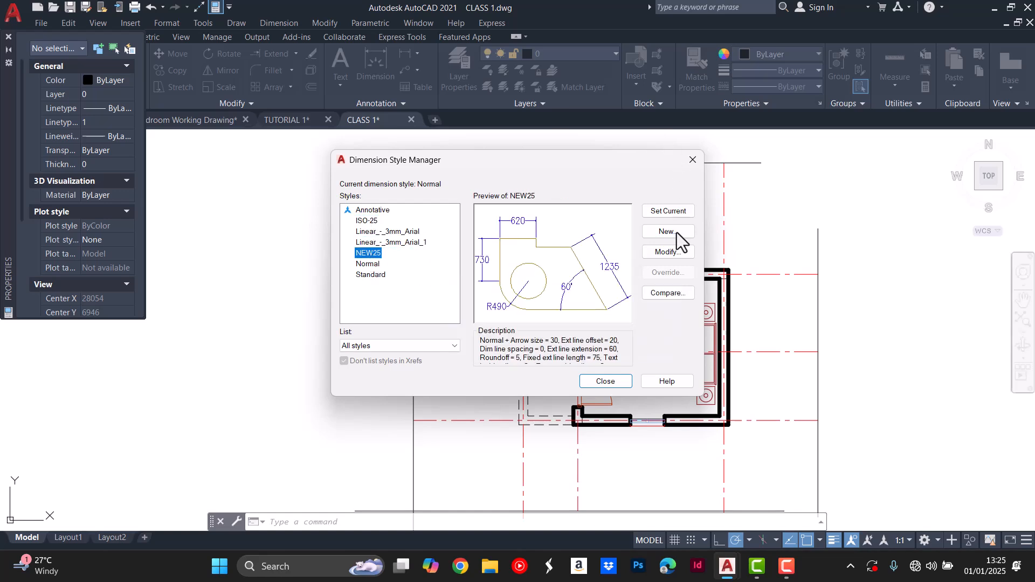
left_click(668, 212)
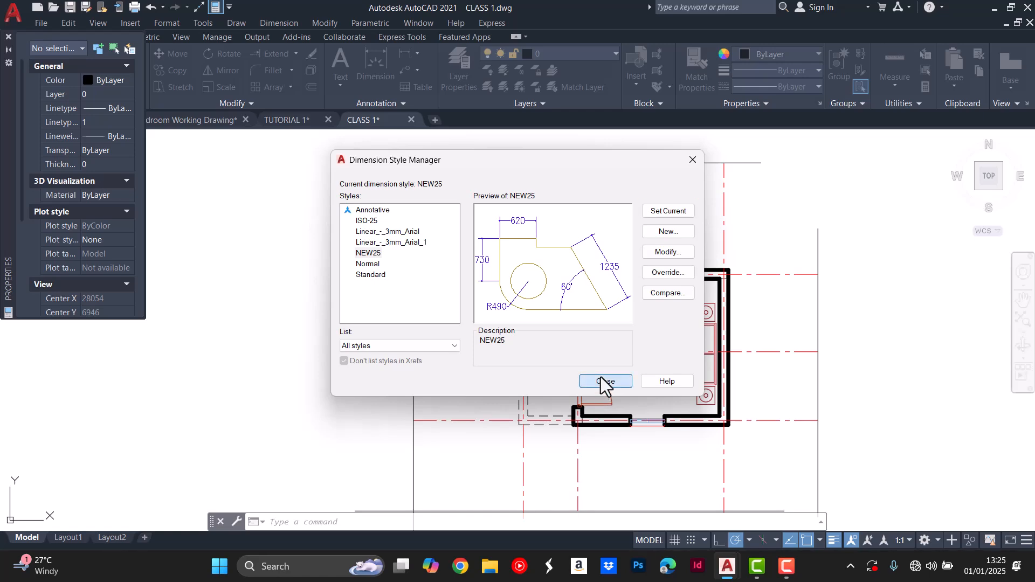
left_click(603, 381)
Dimension the top wall piece from the toilet's outer left corner to the near edge of the toilet window, placed above the wall.
type("DIM")
key("Return")
scroll(531, 267, "up", 5)
left_click(484, 283)
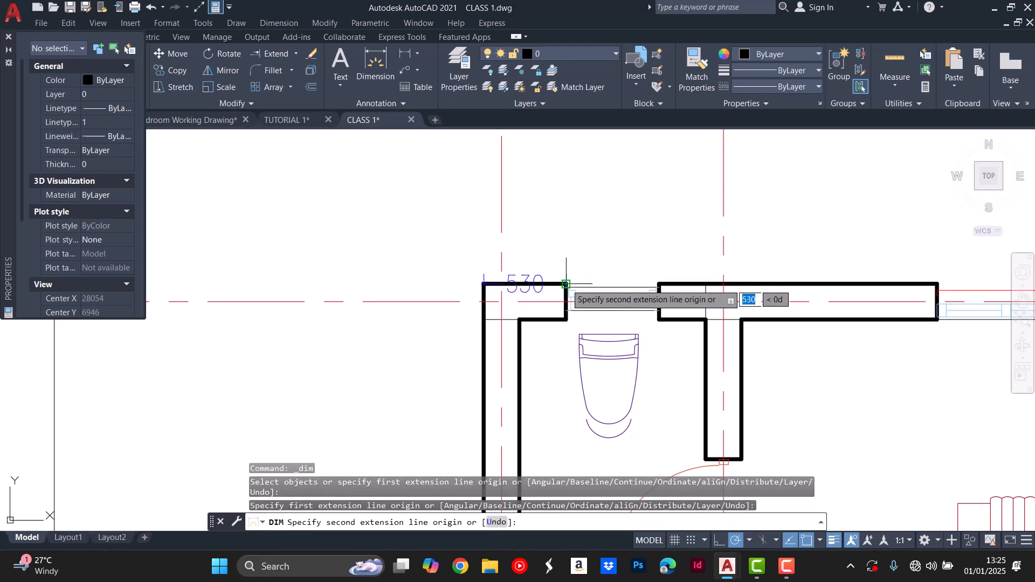
left_click(566, 284)
scroll(564, 286, "down", 3)
scroll(566, 280, "up", 2)
scroll(555, 270, "down", 2)
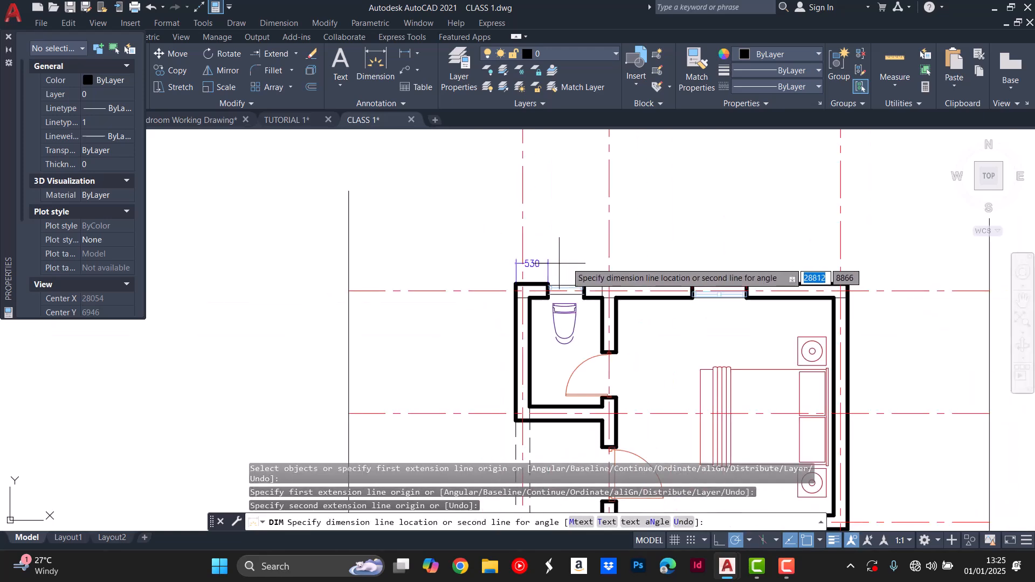
scroll(552, 263, "up", 2)
scroll(534, 269, "down", 2)
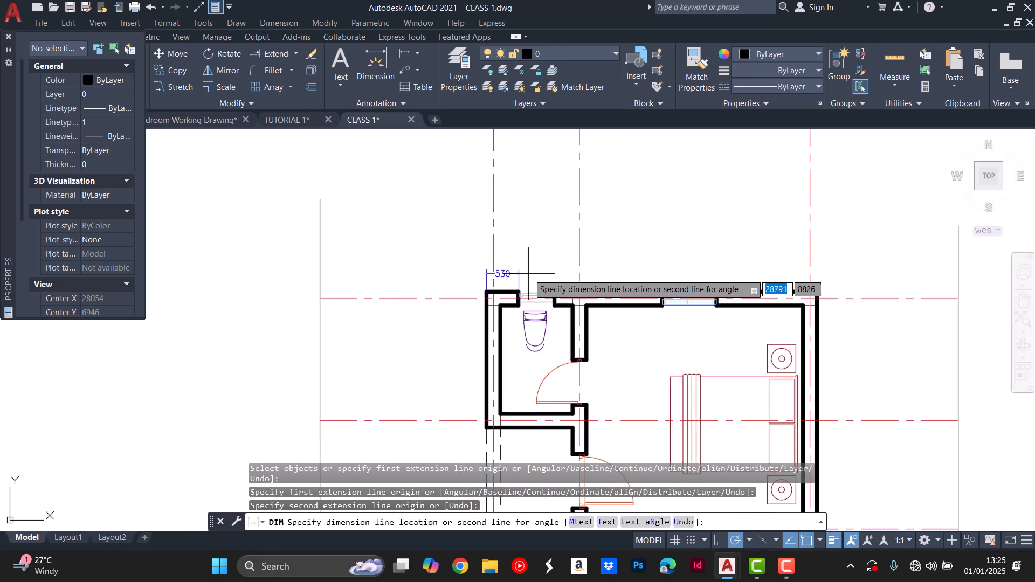
left_click(526, 267)
key("Escape")
scroll(522, 267, "up", 4)
key("Escape")
key("Escape")
scroll(522, 266, "down", 4)
scroll(514, 264, "up", 4)
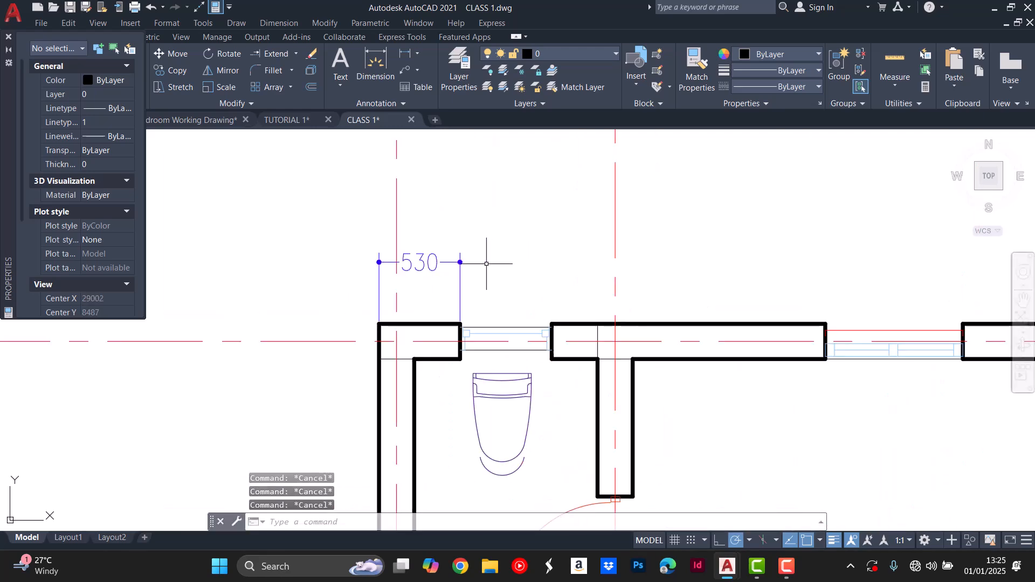
Delete the dimension above the toilet's top wall.
scroll(428, 285, "down", 4)
scroll(442, 283, "up", 2)
left_click(438, 269)
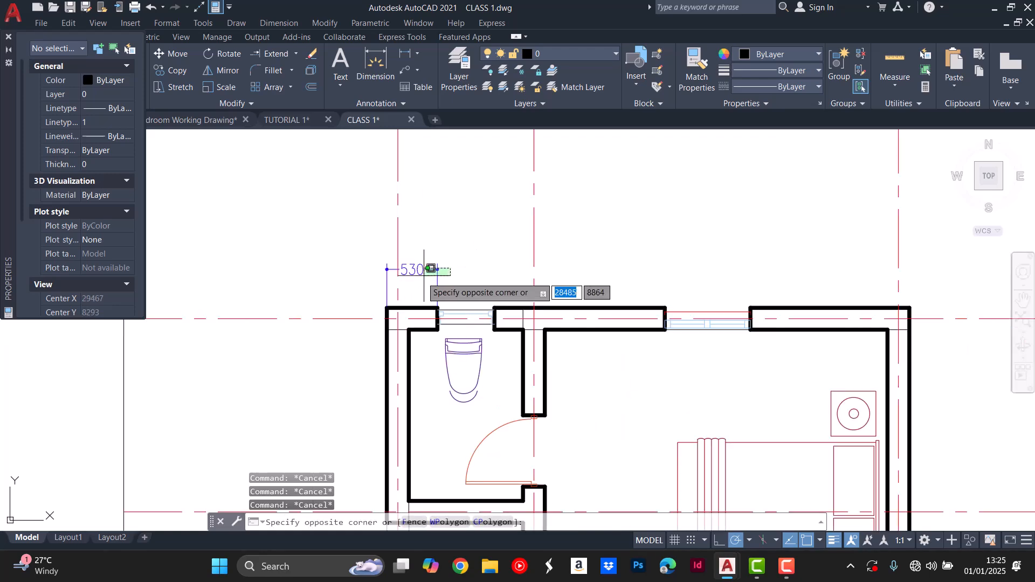
left_click(421, 278)
key("Delete")
Dimension the top wall piece from the toilet's outer left corner to the near edge of the toilet window, placed above the wall.
type("dim")
key("Return")
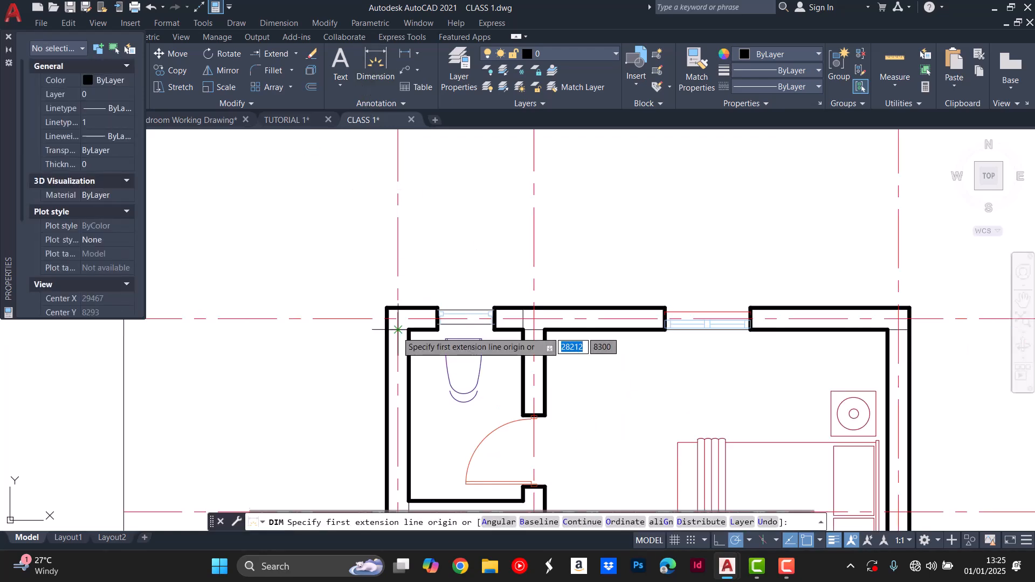
scroll(386, 303, "up", 2)
left_click(384, 312)
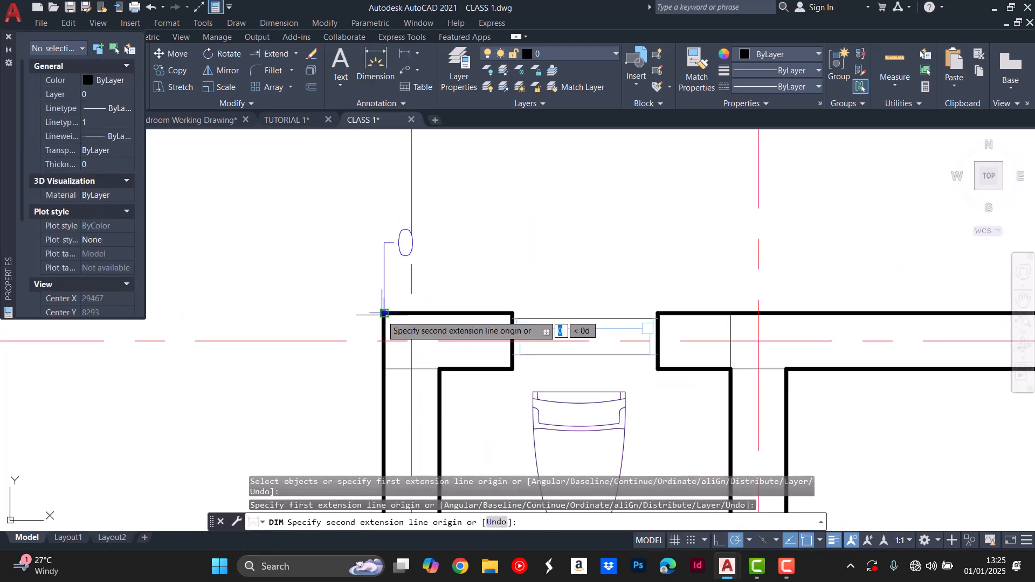
left_click(513, 313)
scroll(515, 301, "down", 4)
scroll(520, 294, "up", 3)
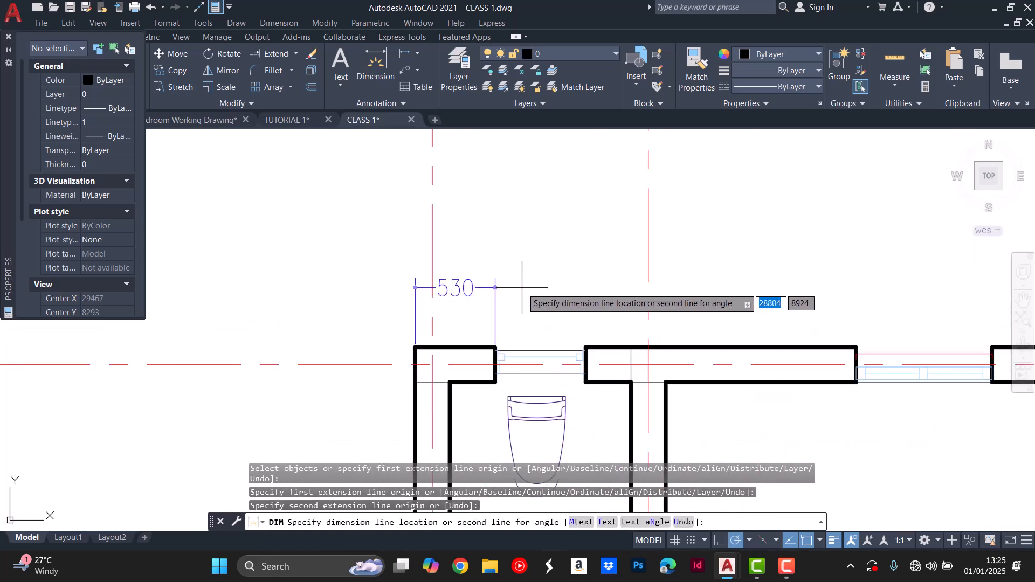
left_click(528, 282)
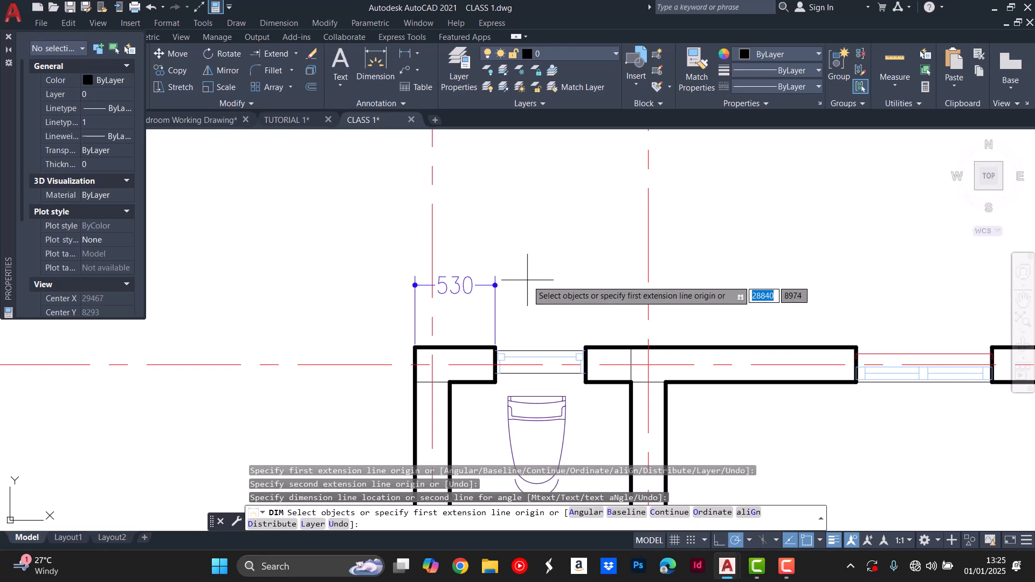
scroll(527, 280, "down", 3)
key("Escape")
key("Escape")
Continue the top dimension chain with DIMCONTINUE across the toilet window to its far edge.
scroll(539, 291, "up", 3)
scroll(571, 312, "down", 4)
scroll(601, 331, "up", 4)
scroll(601, 331, "down", 6)
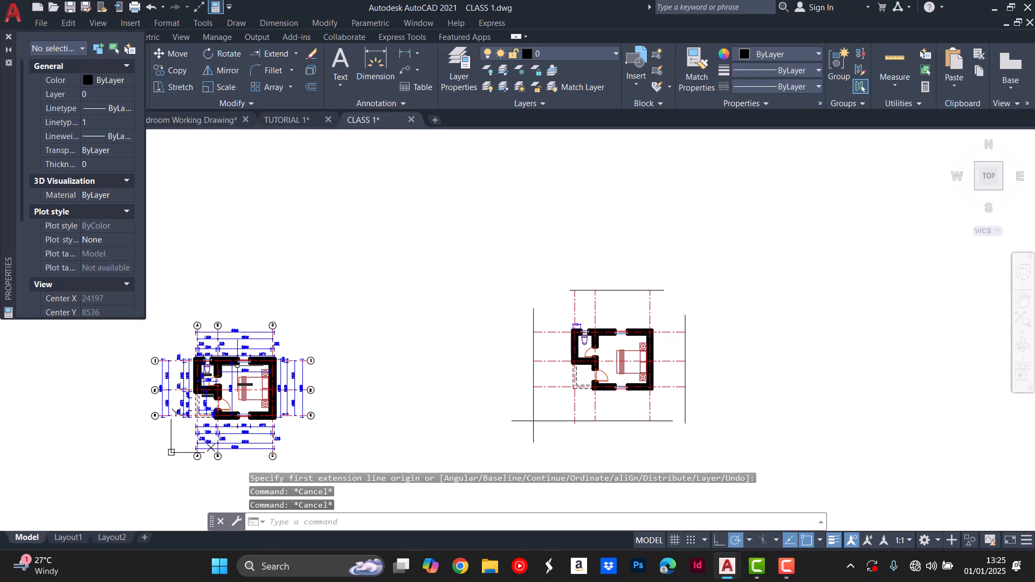
scroll(246, 365, "up", 4)
scroll(168, 340, "down", 2)
scroll(740, 333, "up", 6)
key("Escape")
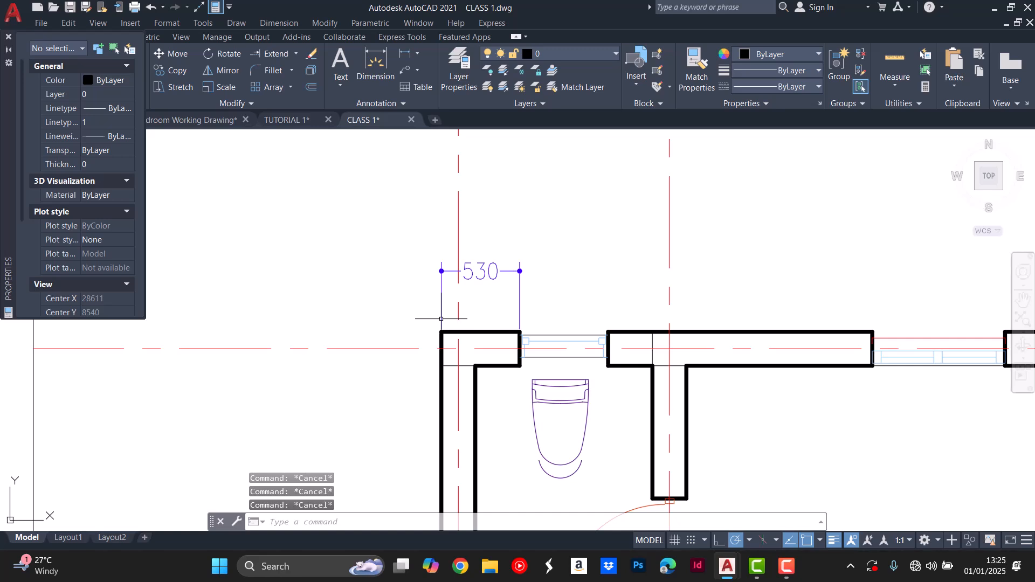
type("DIMC")
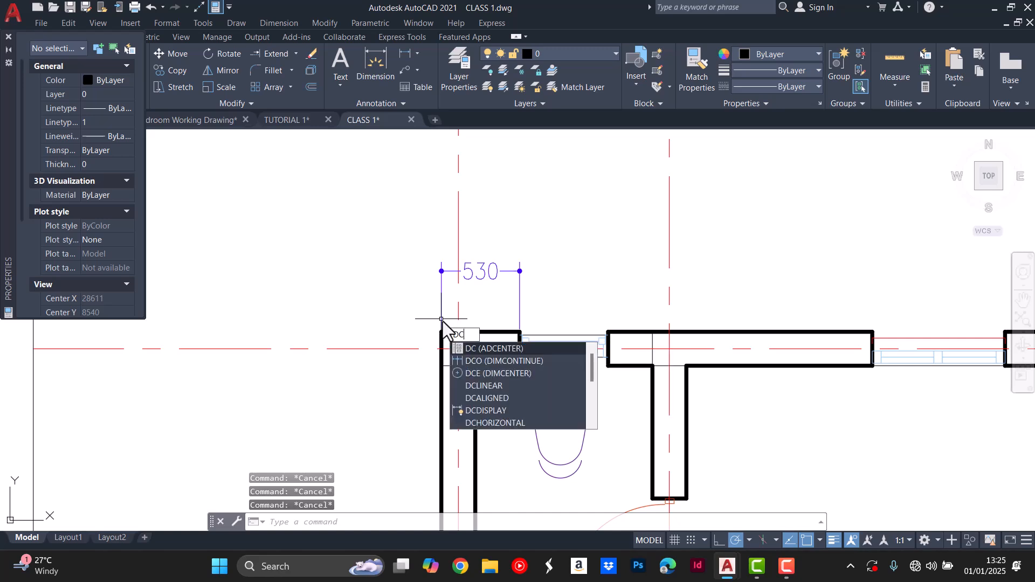
type("O")
key("Return")
scroll(615, 332, "up", 4)
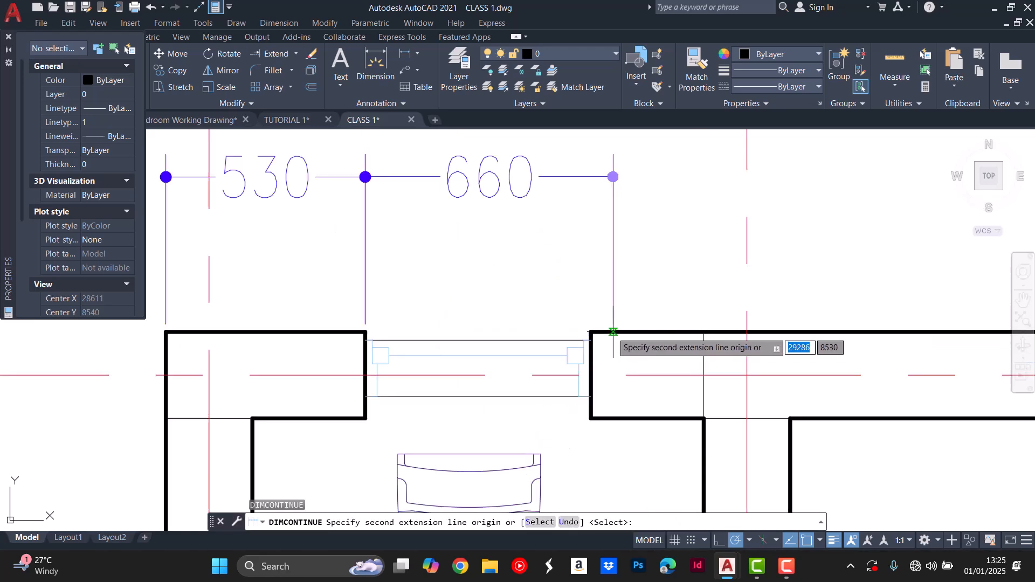
left_click(592, 332)
scroll(592, 332, "down", 4)
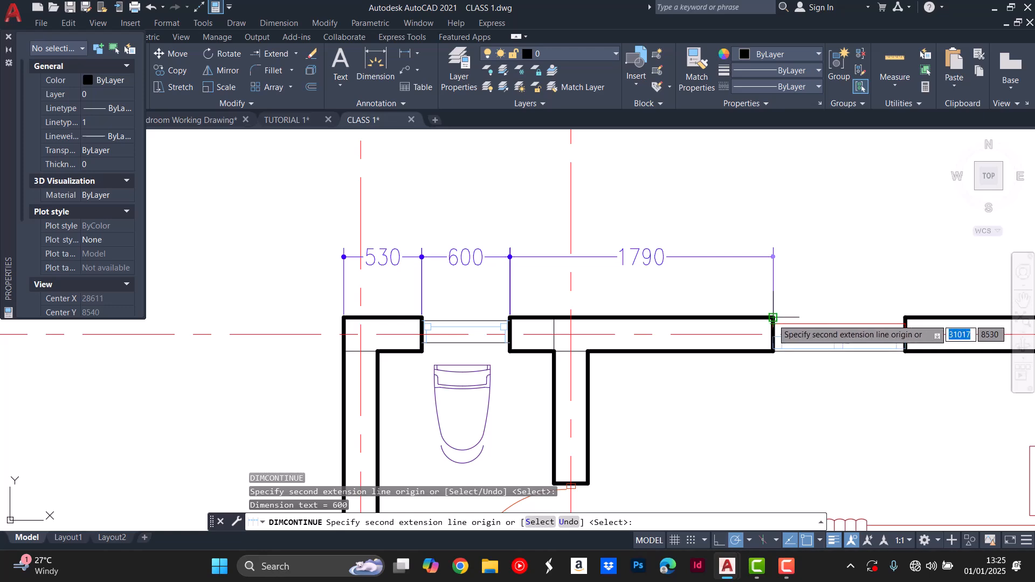
Continue the chain to both edges of the bedroom's top window and on to the plan's outer right corner, and end the command.
left_click(774, 318)
scroll(717, 297, "down", 5)
scroll(831, 294, "up", 5)
left_click(628, 304)
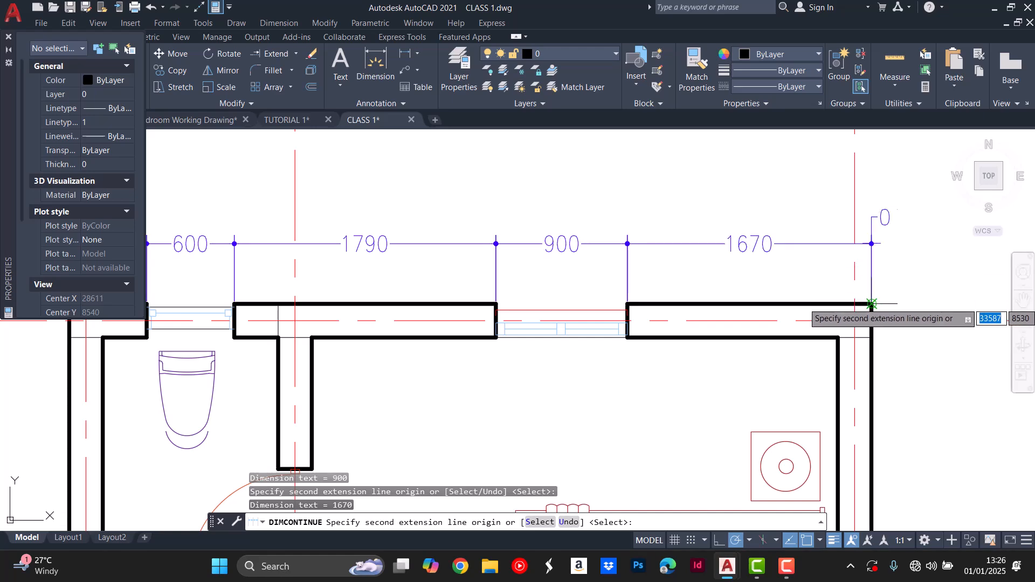
key("Escape")
key("Escape")
key("Escape")
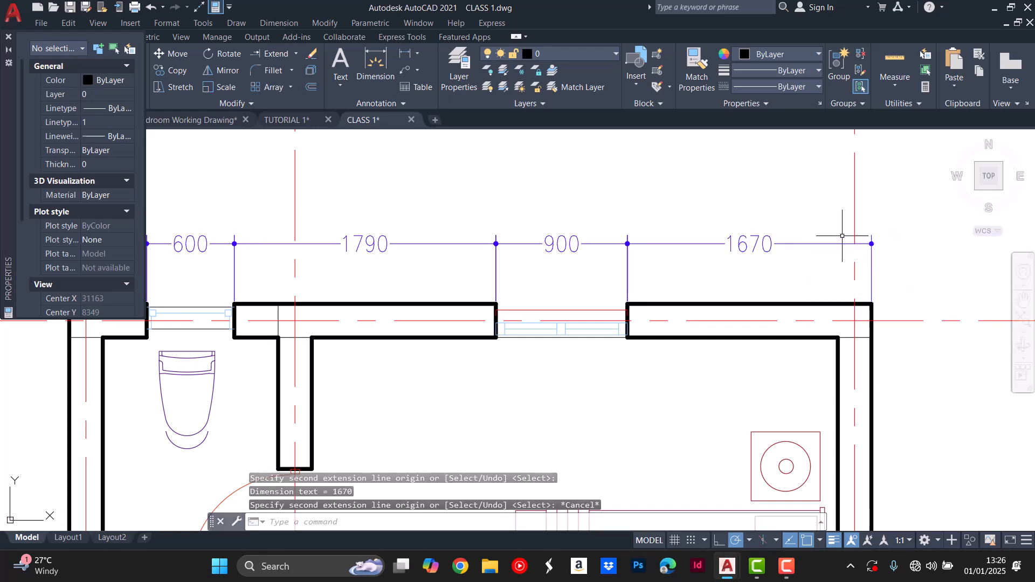
scroll(498, 248, "down", 6)
scroll(498, 248, "up", 6)
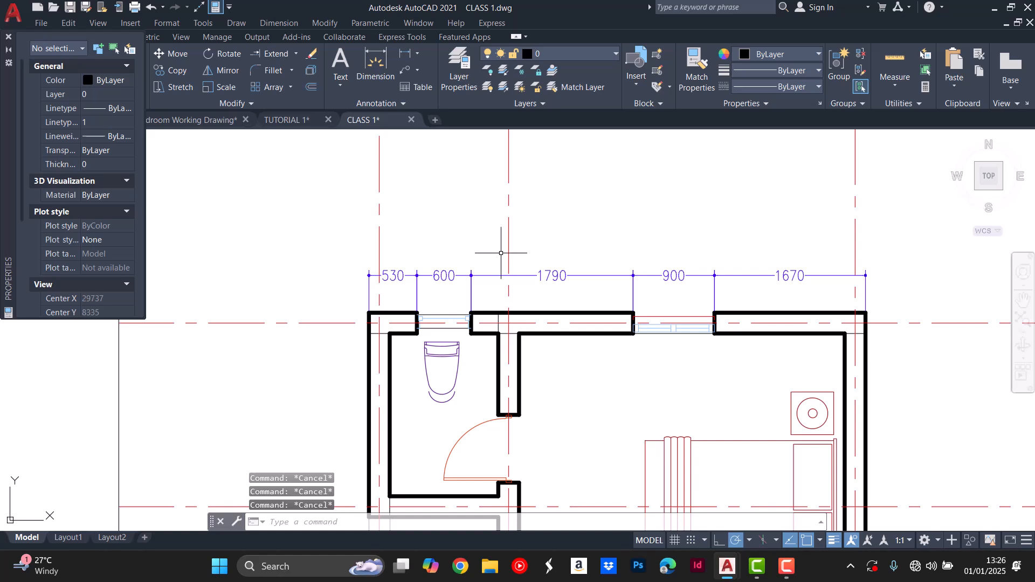
type("LI")
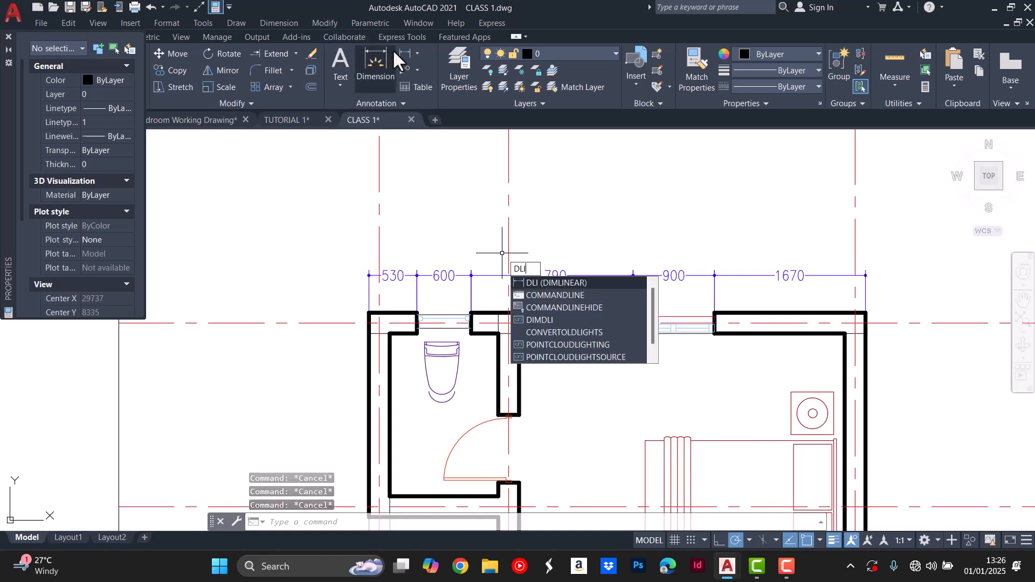
left_click(418, 53)
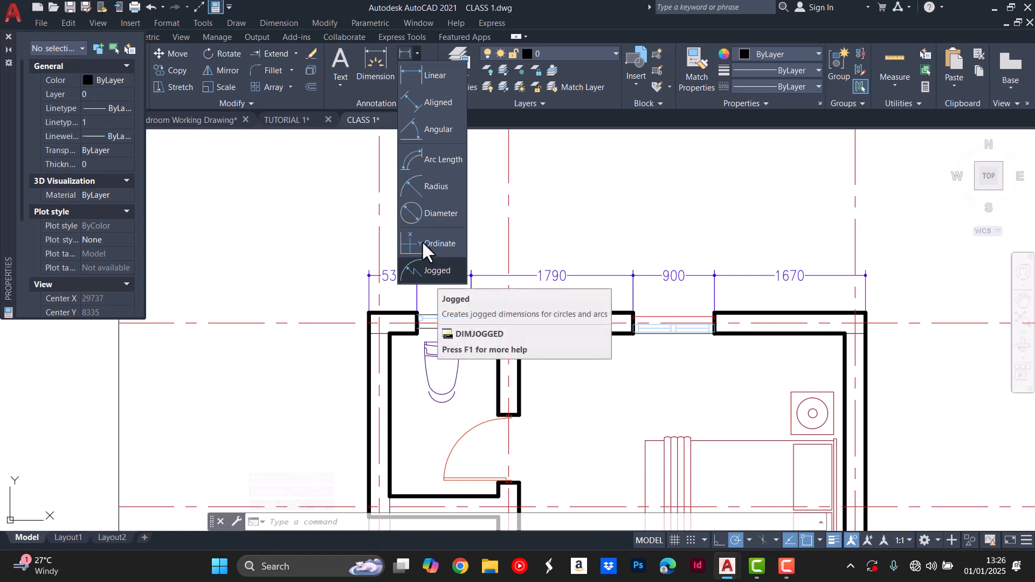
left_click(436, 81)
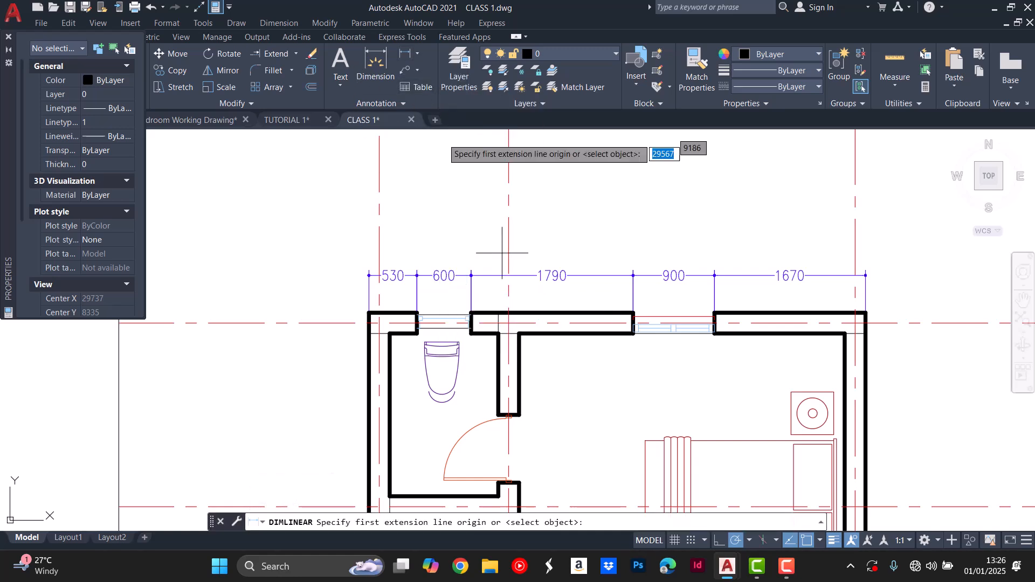
scroll(487, 266, "down", 2)
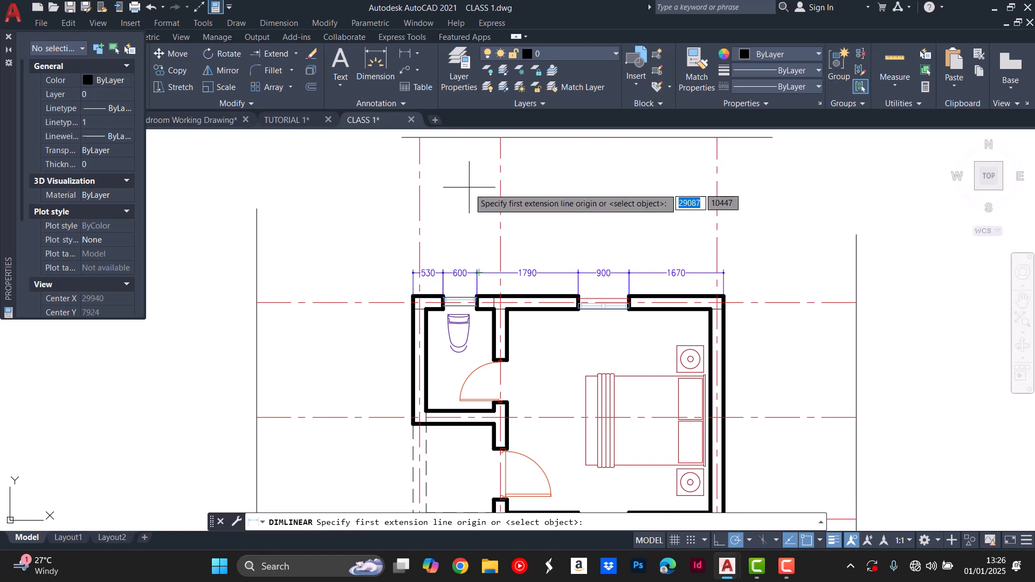
scroll(421, 297, "up", 5)
scroll(376, 289, "down", 5)
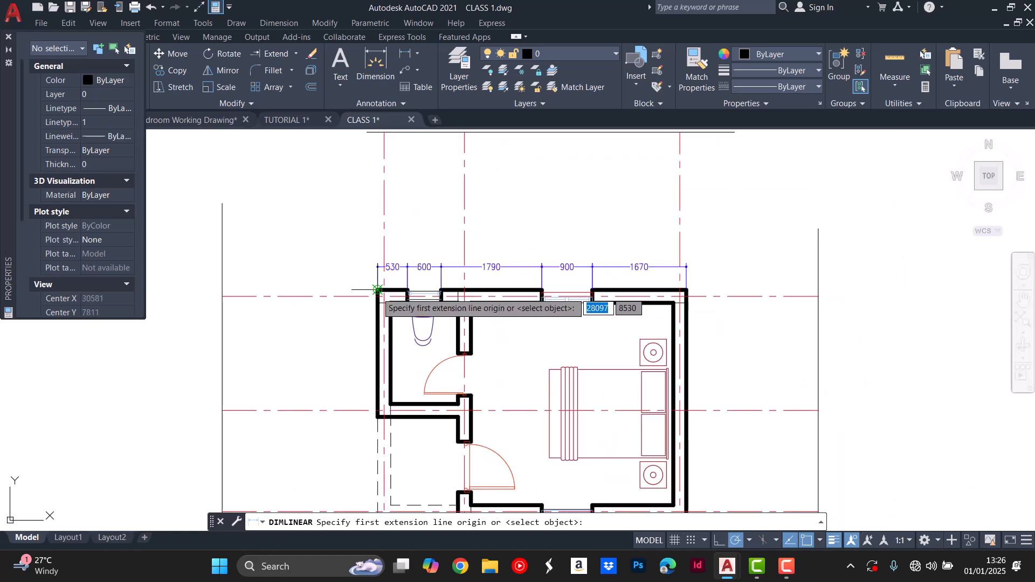
scroll(370, 291, "up", 5)
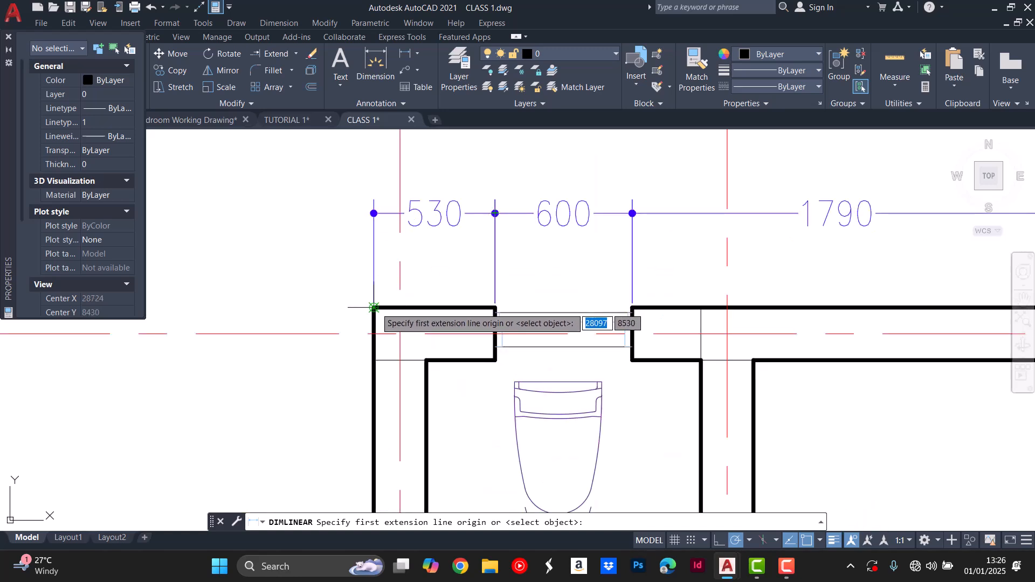
left_click(374, 307)
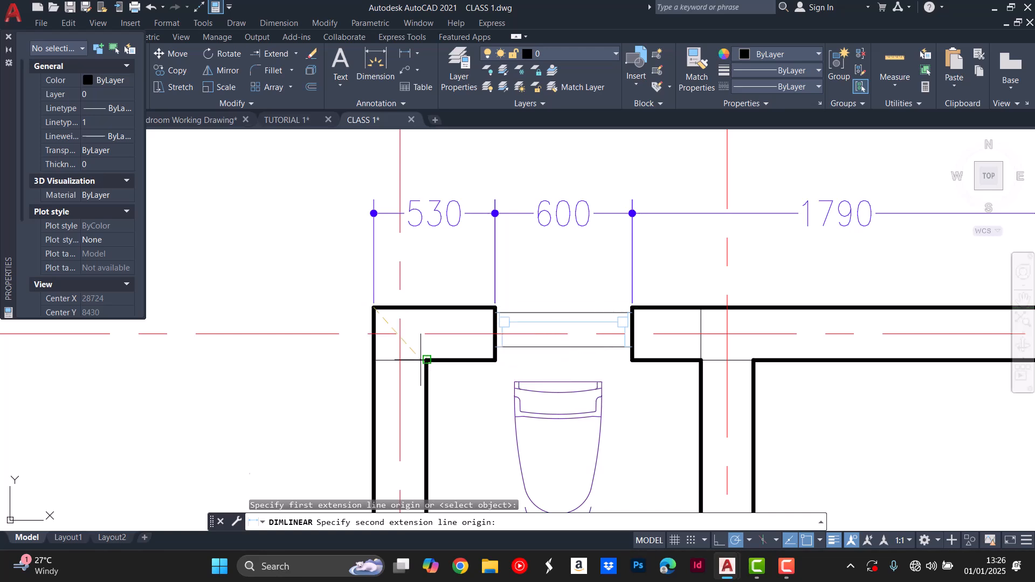
key("Escape")
type("D")
key("Return")
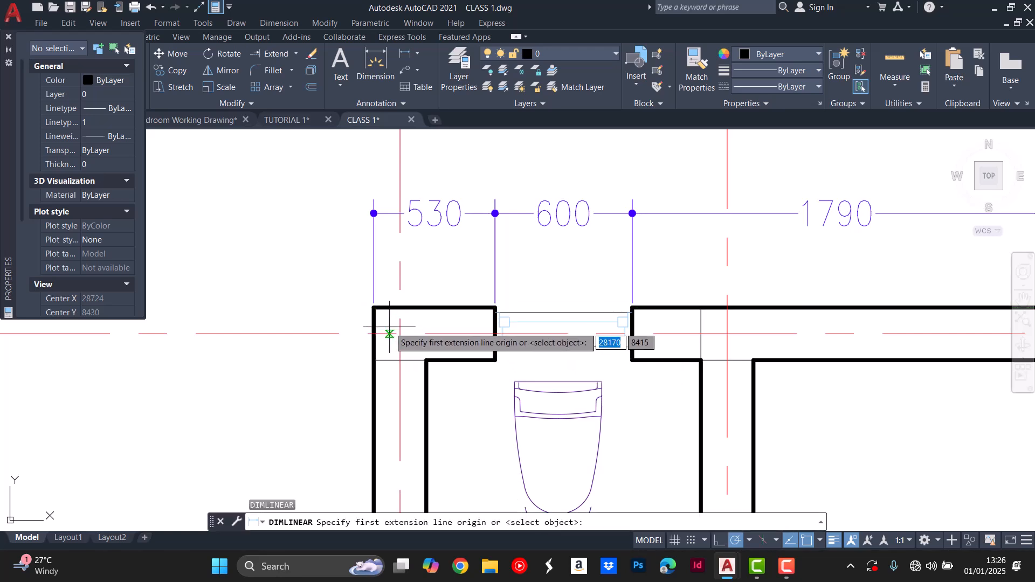
left_click(374, 307)
key("Escape")
Dimension the left wall's thickness from its outer to its inner top corner, placed in a second row above the window chain.
left_click(376, 64)
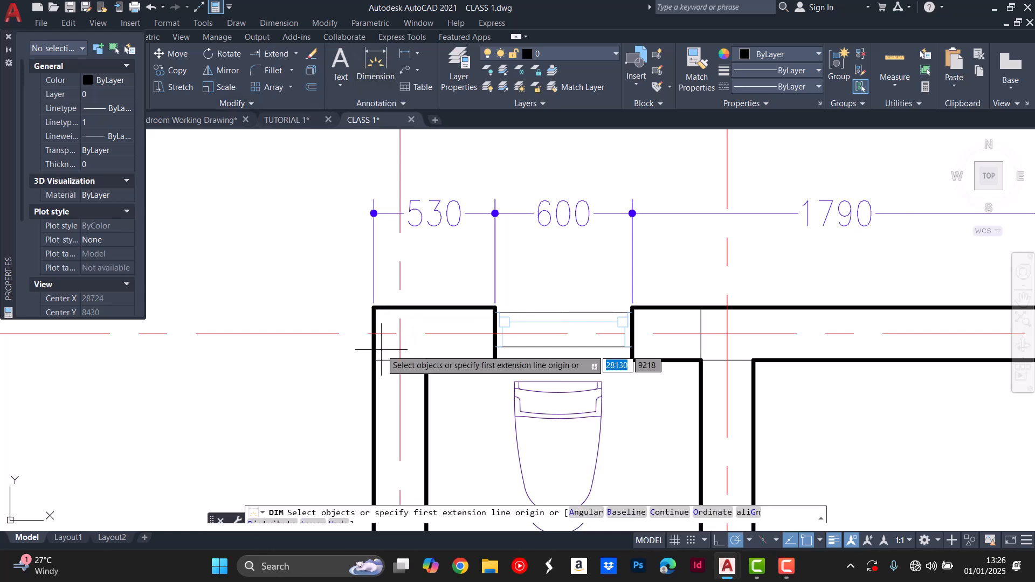
left_click(373, 307)
left_click(426, 359)
scroll(426, 367, "down", 2)
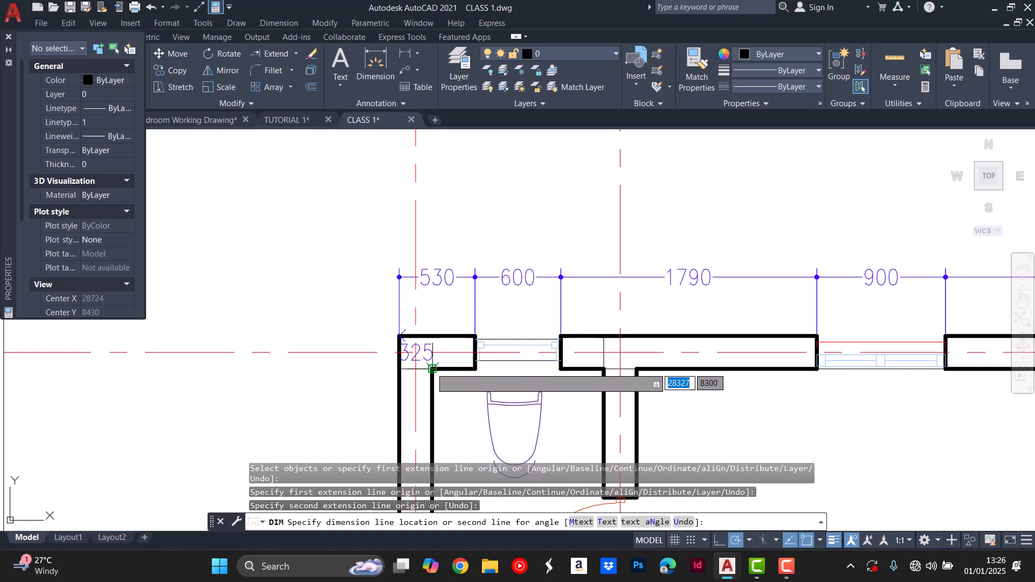
scroll(432, 386, "up", 2)
scroll(390, 324, "down", 3)
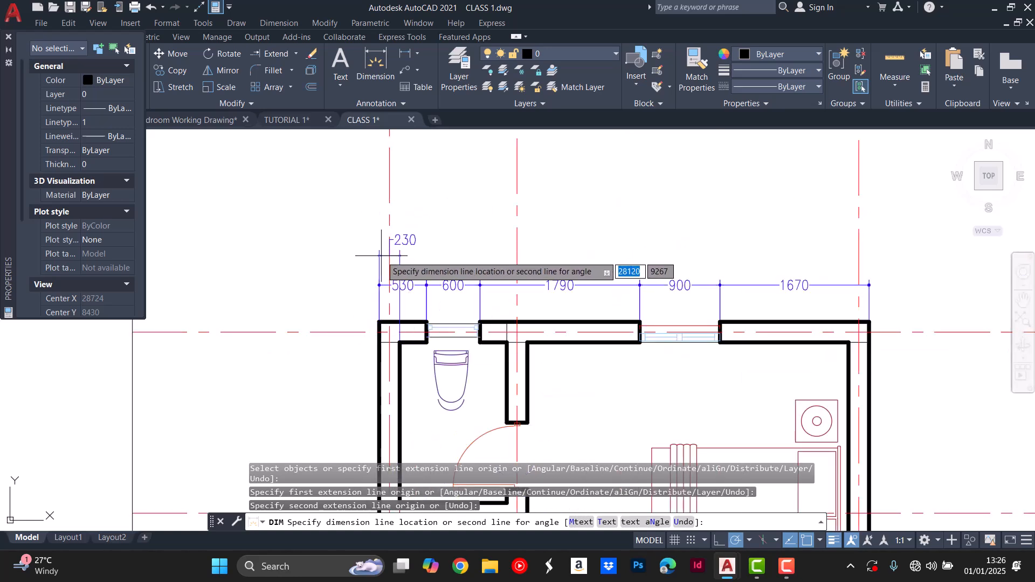
left_click(353, 260)
key("Escape")
key("Escape")
key("Escape")
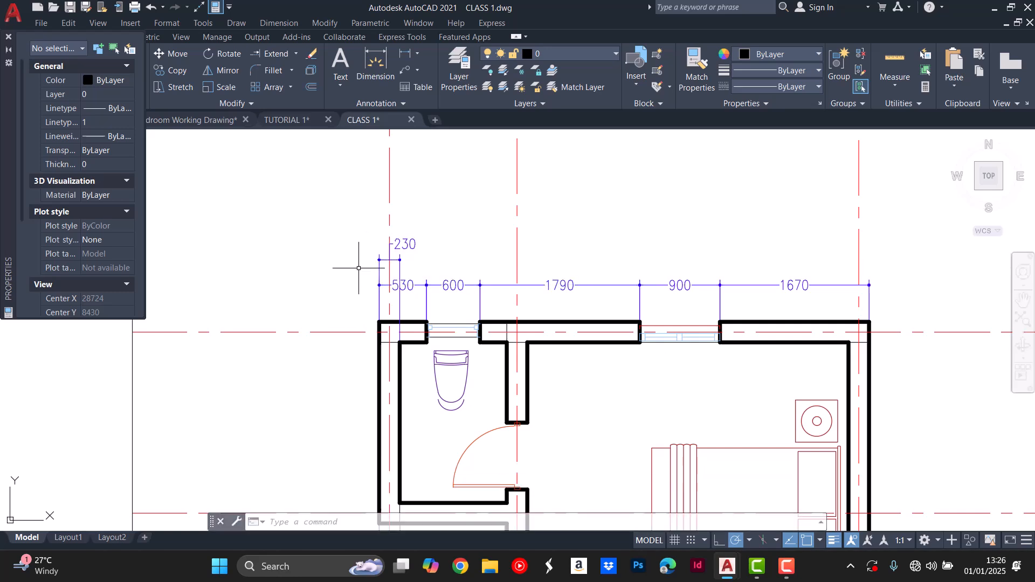
Continue the second row with DIMCONTINUE across the toilet width, partition wall, bedroom width and right wall thickness.
type("dco")
key("space")
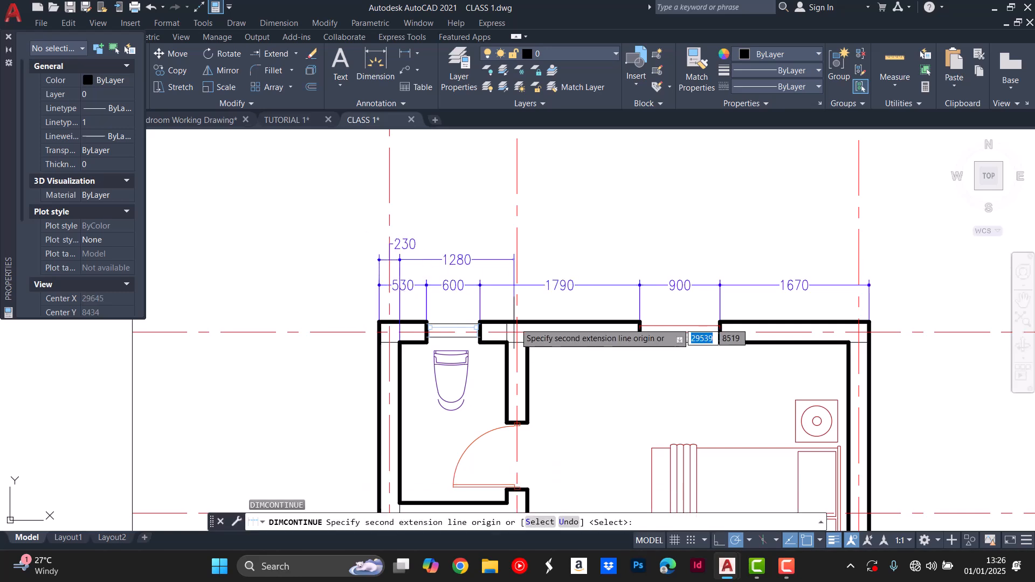
left_click(506, 341)
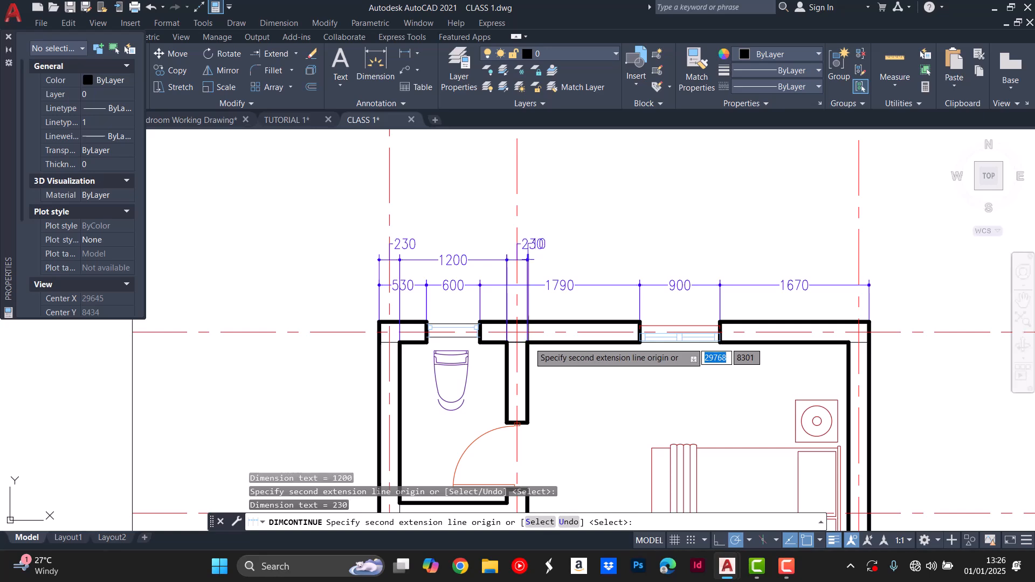
left_click(849, 342)
left_click(869, 323)
key("Escape")
key("Escape")
key("Escape")
scroll(426, 194, "down", 5)
scroll(426, 194, "up", 5)
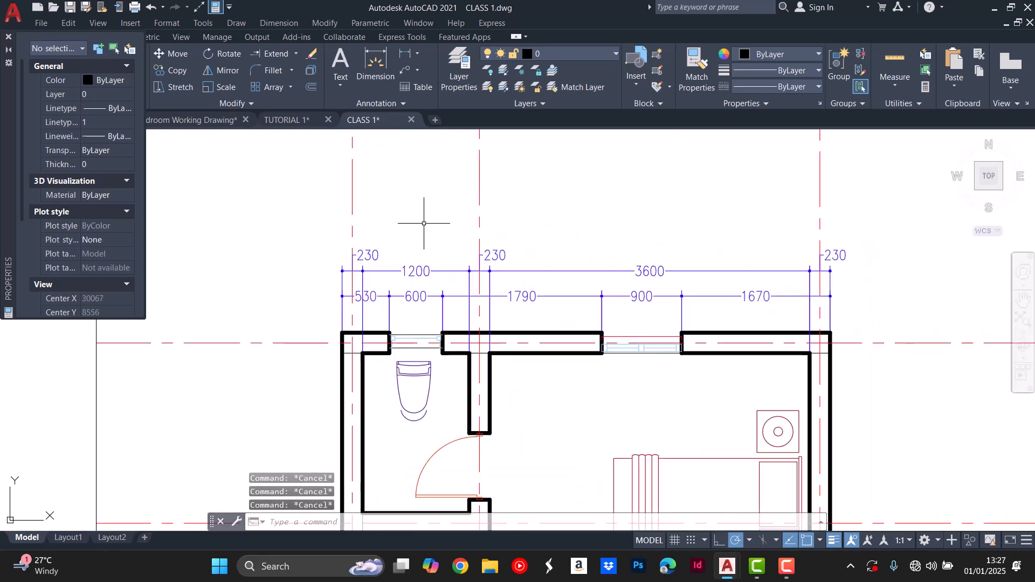
Add a linear dimension between the first and second vertical grid lines, placed in a third row above the plan.
type("DIM")
type("LI")
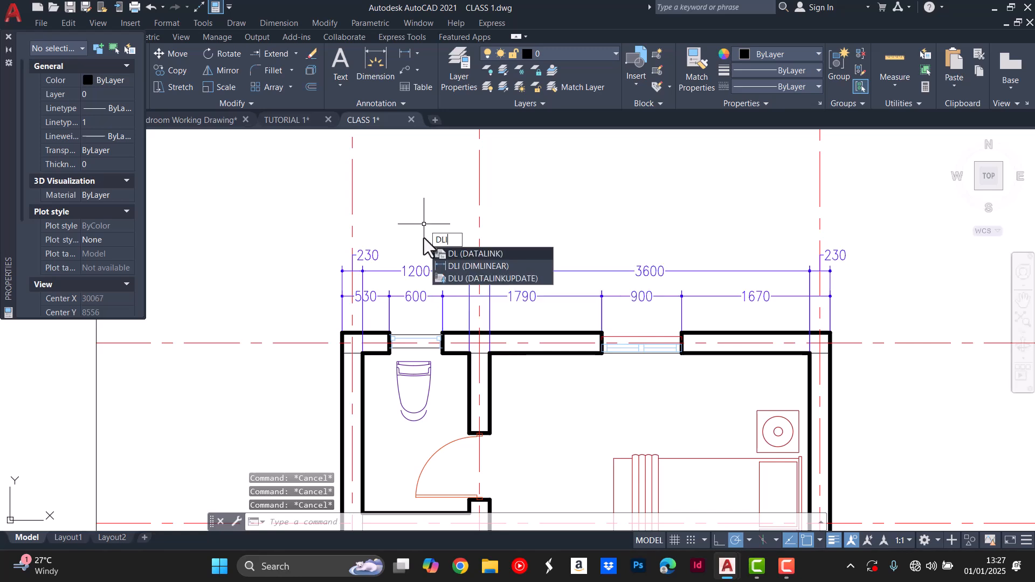
key("Return")
left_click(352, 198)
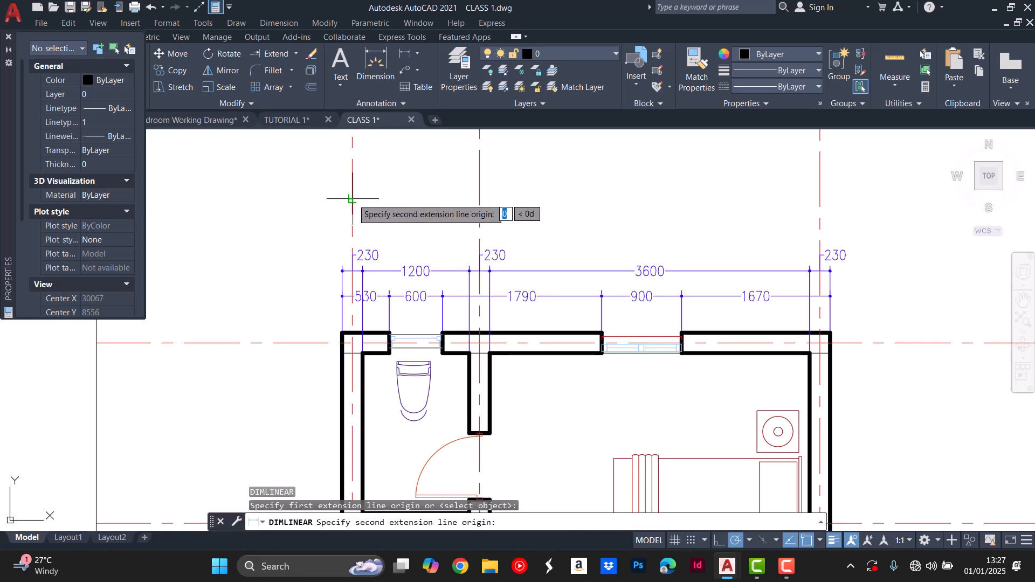
left_click(479, 200)
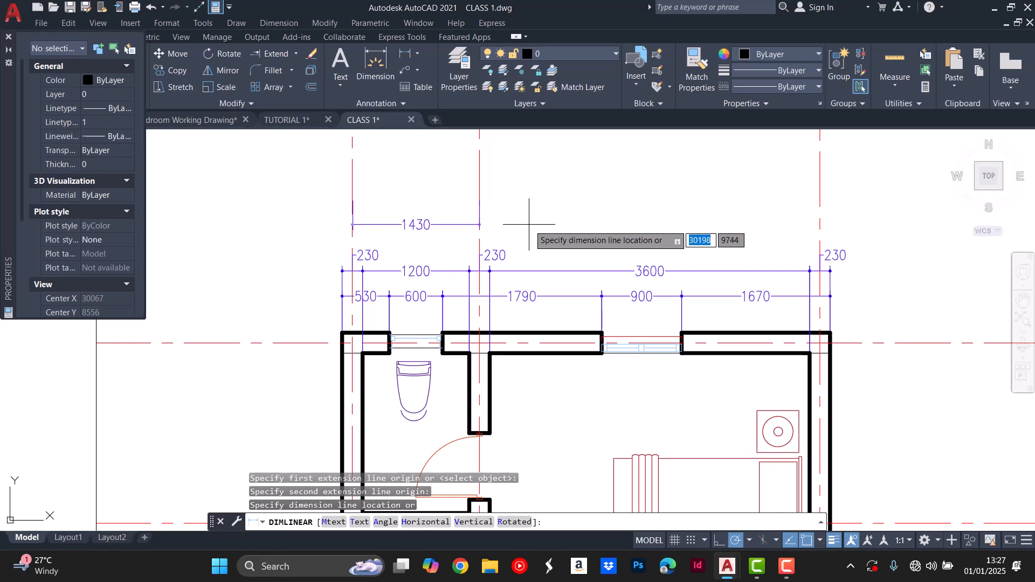
left_click(529, 224)
Continue the grid dimension with DIMCONTINUE to the third vertical grid line and end the command.
type("DCO")
key("Return")
left_click(820, 222)
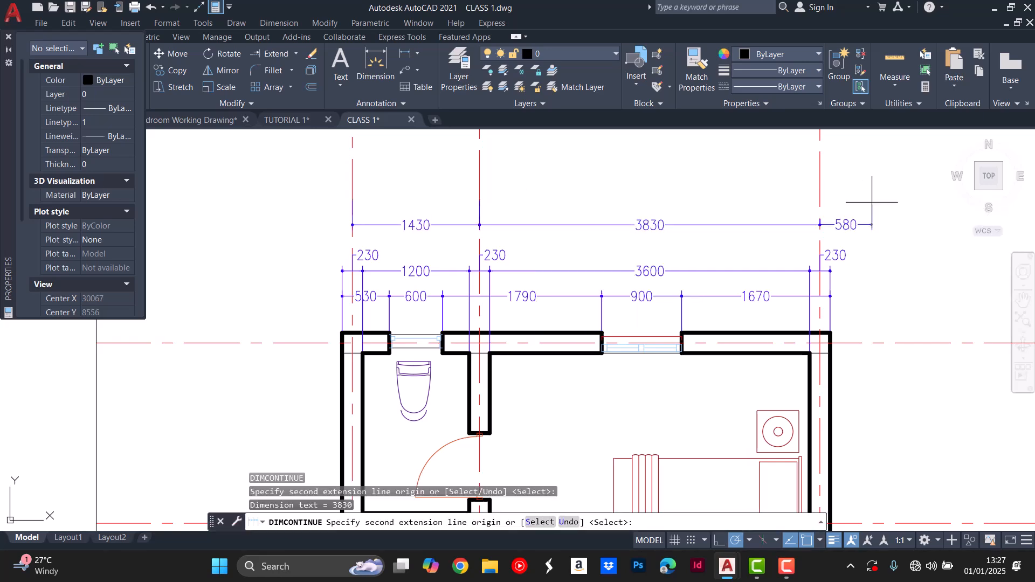
key("Escape")
key("Escape")
key("Escape")
Dimension the toilet's inside length vertically from its top wall face to its bottom wall face, placed inside the room near the left wall.
scroll(580, 252, "down", 3)
scroll(579, 252, "up", 2)
scroll(580, 252, "down", 2)
scroll(579, 252, "up", 1)
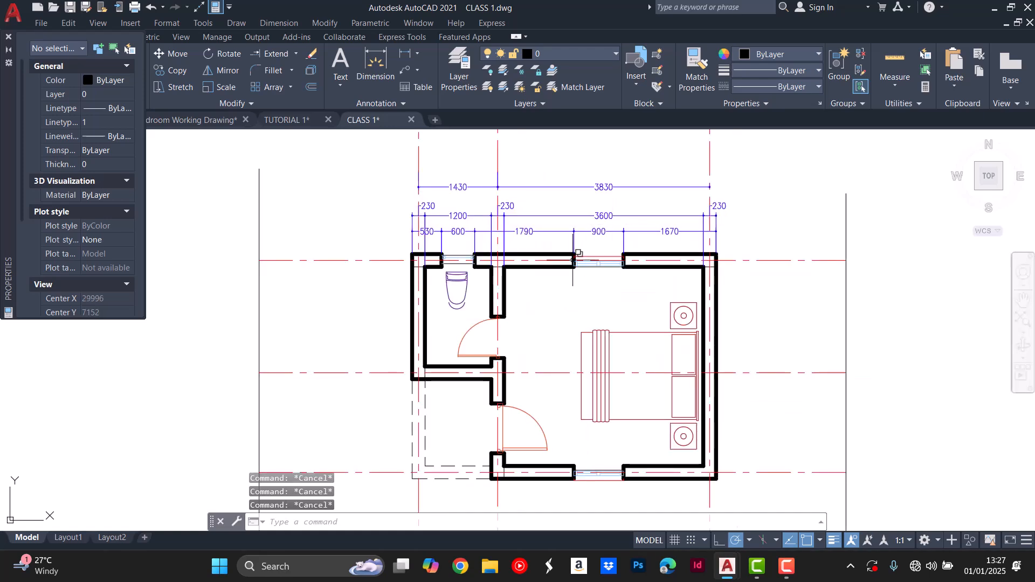
scroll(580, 251, "down", 2)
scroll(523, 275, "up", 2)
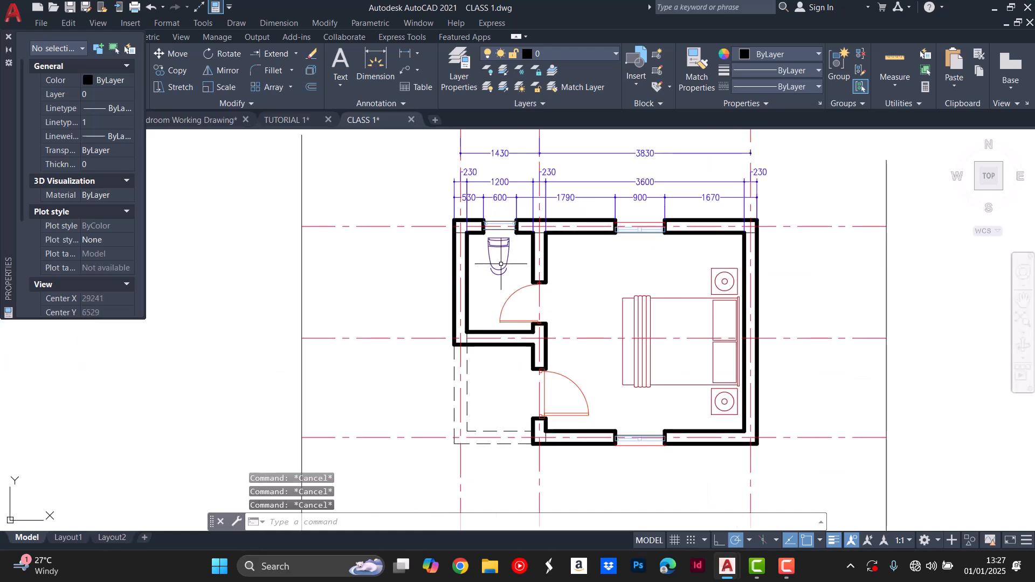
key("Return")
scroll(478, 238, "up", 3)
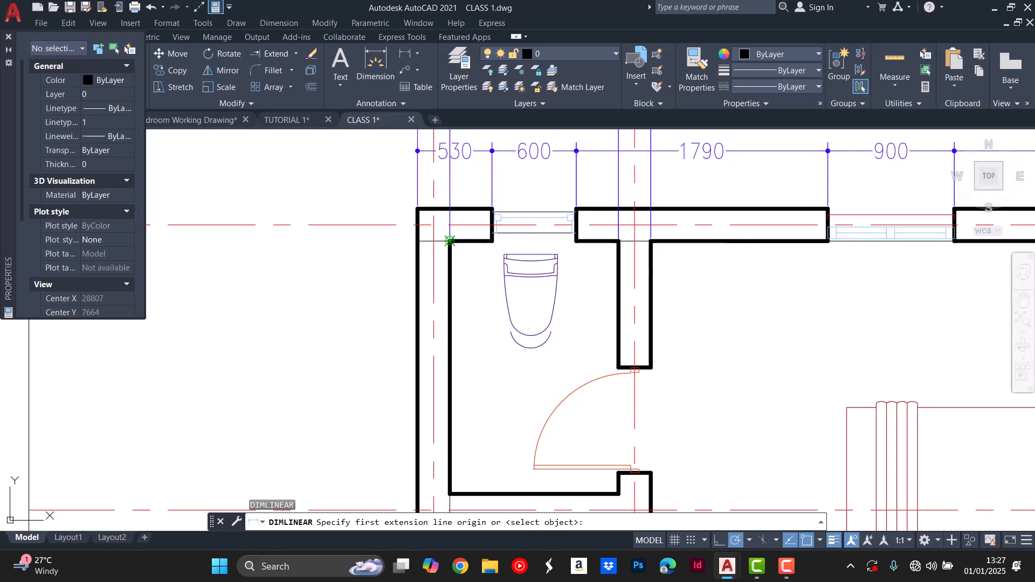
left_click(467, 233)
scroll(467, 233, "down", 3)
left_click(457, 331)
left_click(472, 286)
scroll(475, 289, "up", 3)
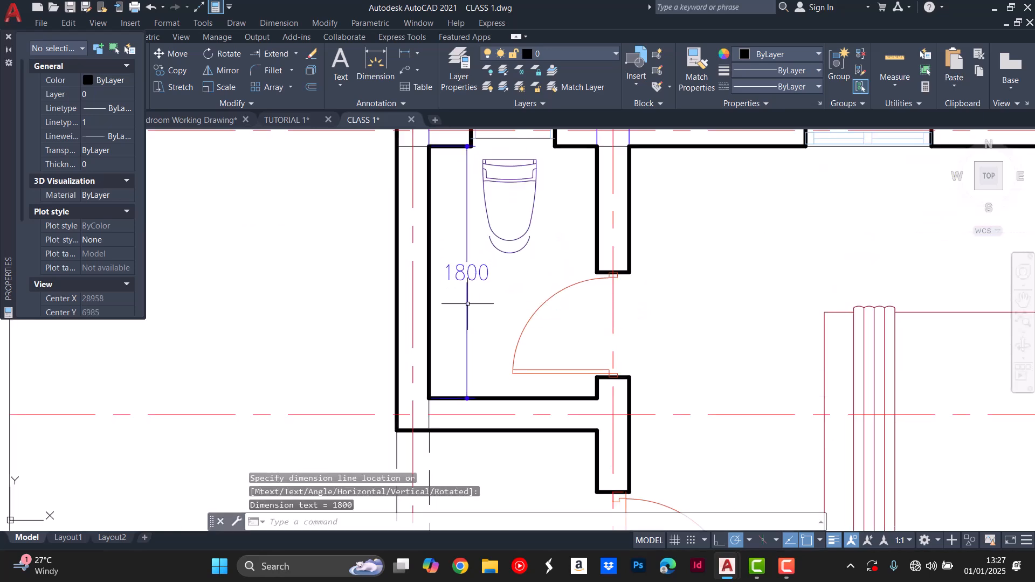
Dimension the toilet's inside width horizontally between its left and right wall faces, with the dimension line inside the room.
key("Return")
key("Return")
key("Escape")
key("Escape")
type("dli")
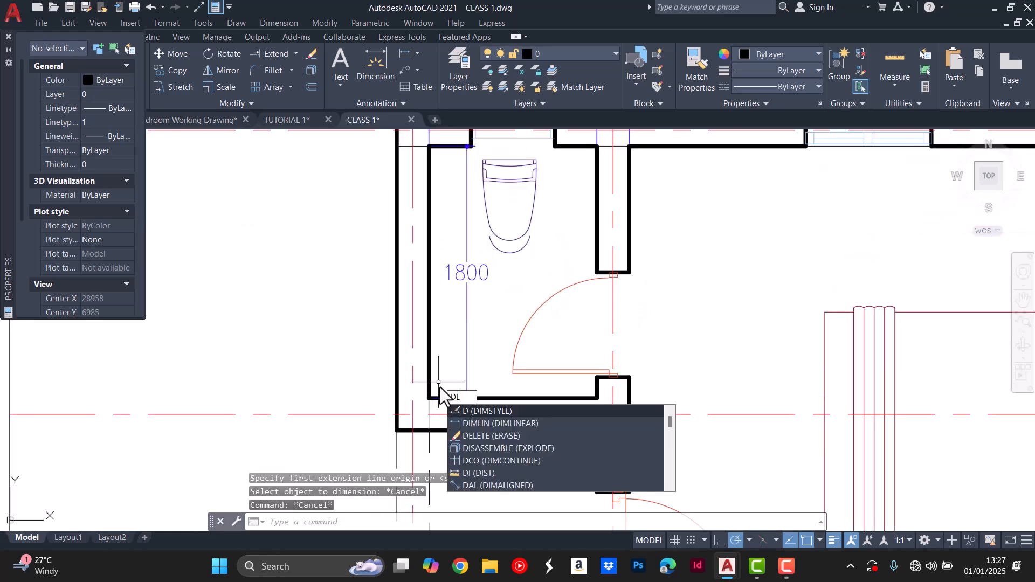
key("Return")
left_click(429, 398)
left_click(597, 398)
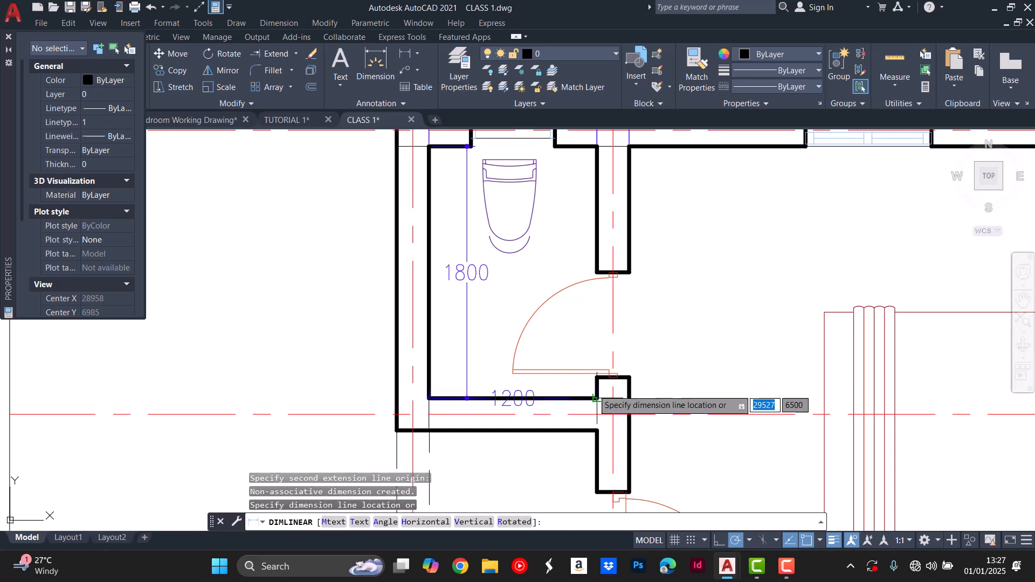
left_click(620, 317)
Dimension the bedroom's inside length vertically from its top wall face to its bottom wall face, placed between the partition wall and the bed.
scroll(485, 342, "down", 4)
key("Return")
scroll(539, 284, "down", 4)
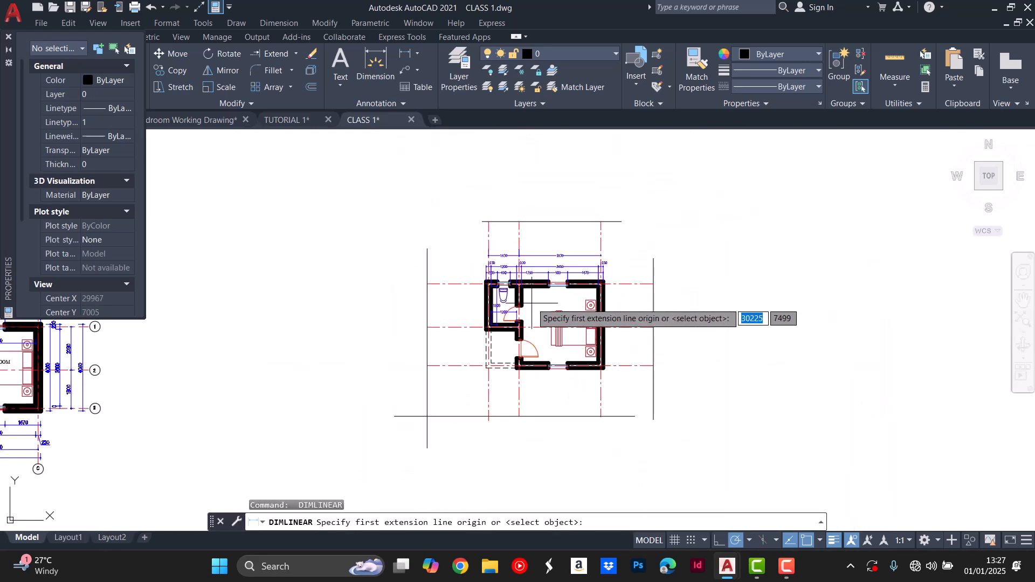
scroll(502, 266, "up", 4)
scroll(502, 266, "up", 3)
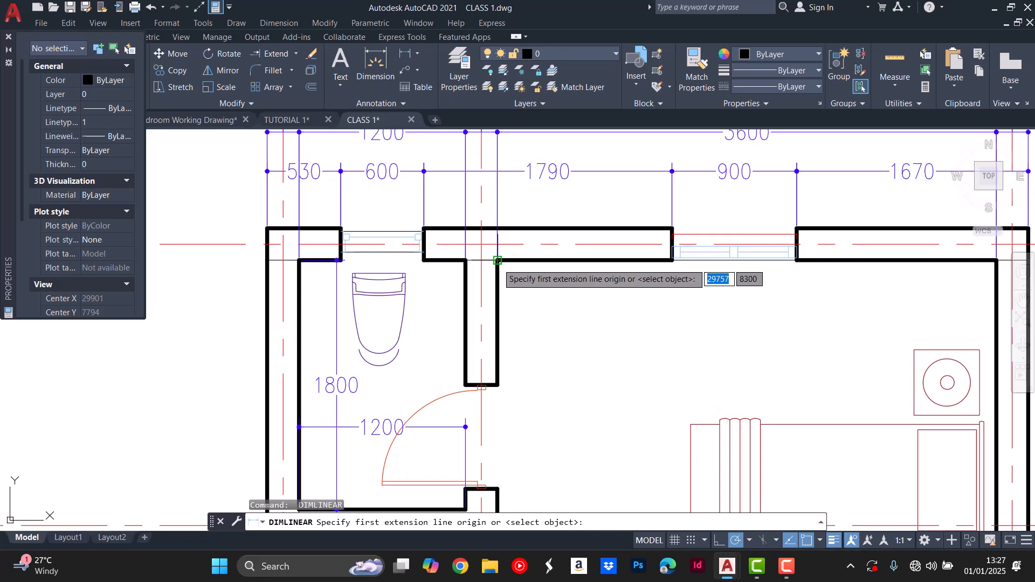
left_click(502, 266)
scroll(501, 266, "down", 5)
scroll(509, 371, "up", 4)
left_click(509, 390)
left_click(563, 350)
Dimension the bedroom's inside width horizontally between its left and right wall faces, placed just below the bed.
key("Return")
left_click(508, 390)
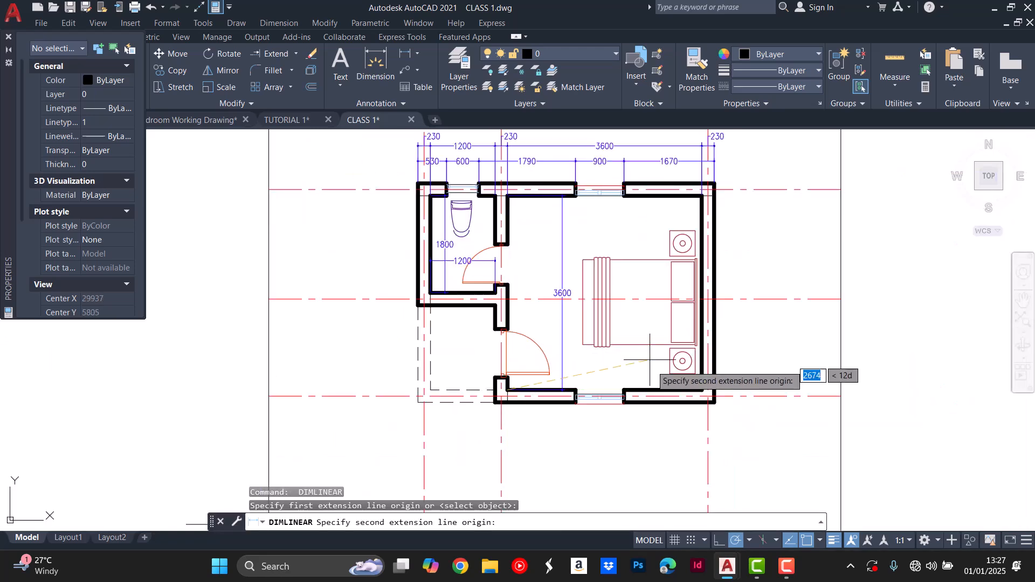
left_click(702, 390)
scroll(687, 290, "up", 2)
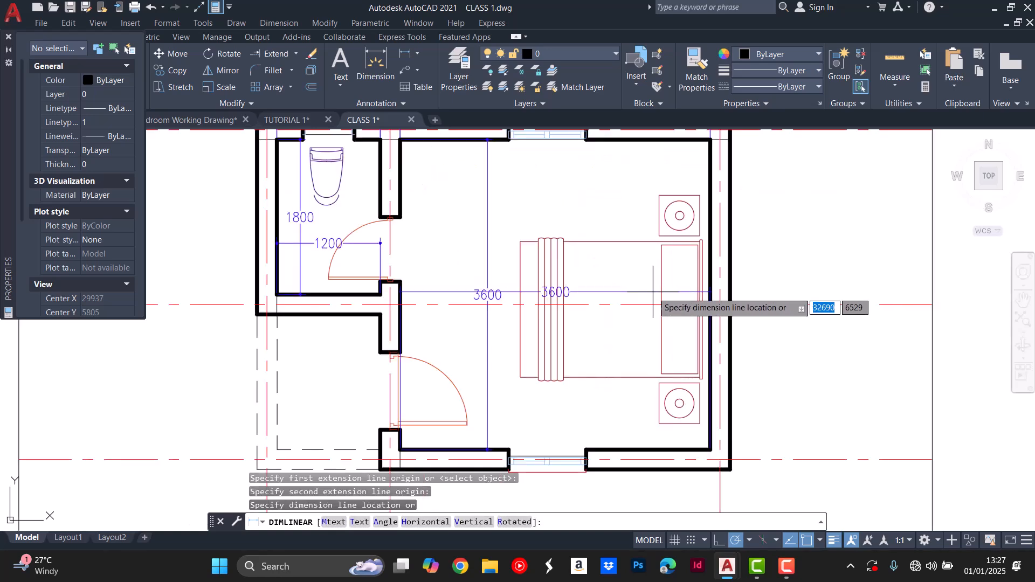
left_click(619, 400)
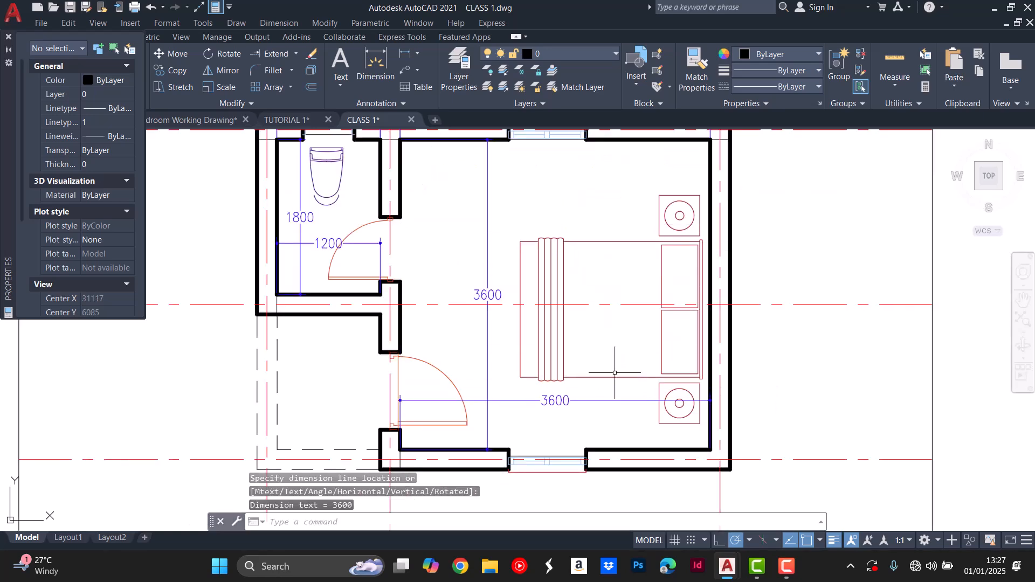
Dimension the overall length of the right wall between its outer corners, placed as the first row to the right of the plan.
scroll(616, 328, "down", 3)
key("Return")
scroll(658, 249, "up", 3)
left_click(659, 248)
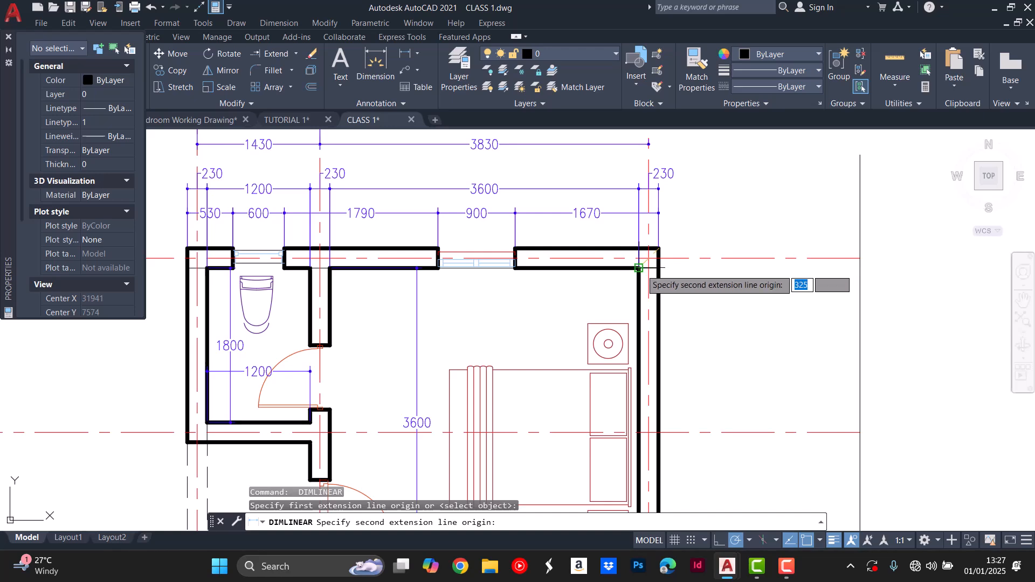
scroll(639, 268, "down", 2)
scroll(653, 389, "up", 2)
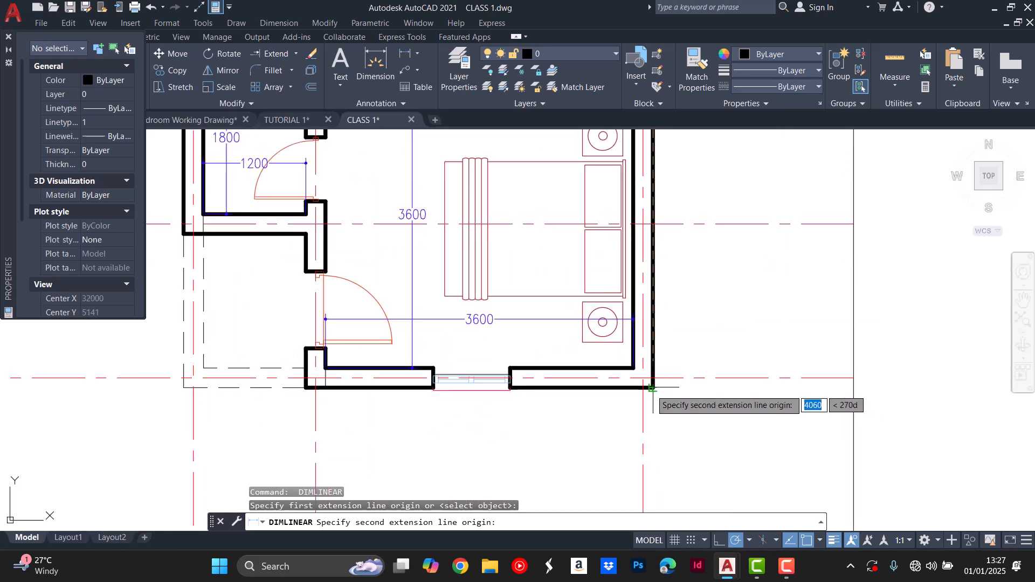
left_click(654, 387)
left_click(692, 401)
scroll(643, 395, "down", 3)
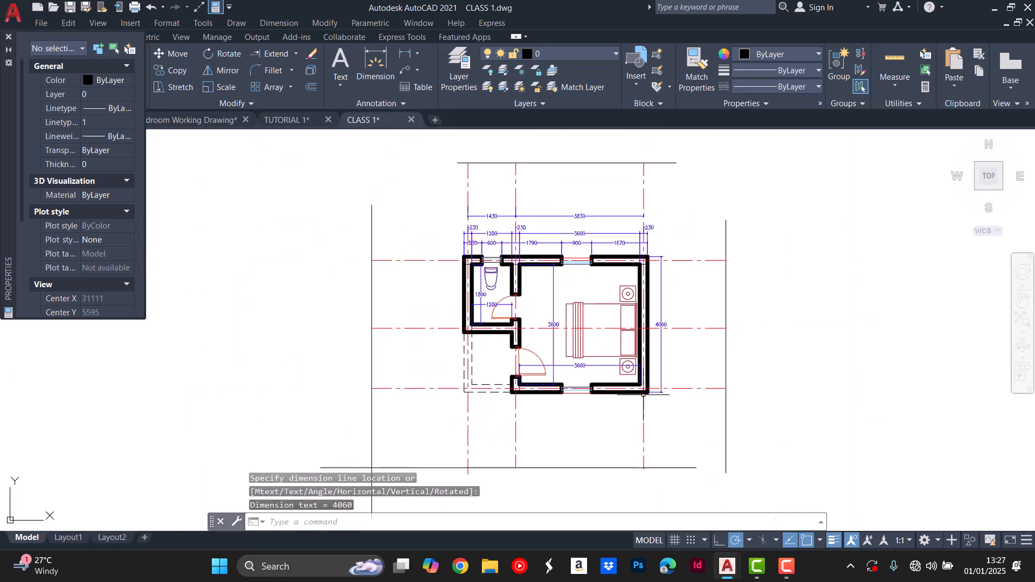
Dimension the top wall's thickness vertically at the plan's upper right corner, placed as a second row right of the plan.
right_click(633, 296)
left_click(674, 325)
scroll(647, 257, "up", 4)
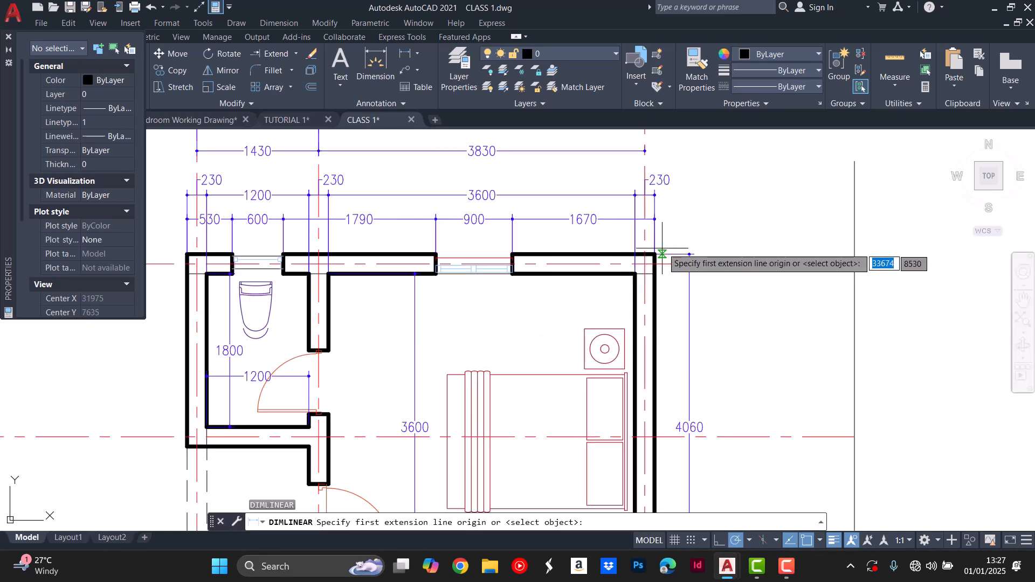
left_click(654, 254)
left_click(636, 274)
scroll(654, 252, "down", 3)
scroll(672, 259, "up", 4)
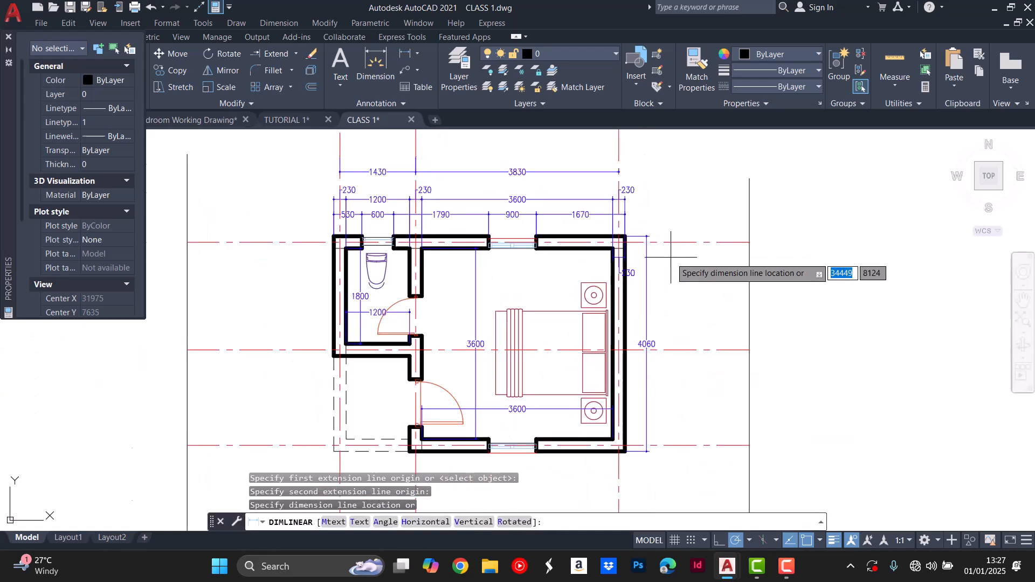
left_click(643, 264)
key("Escape")
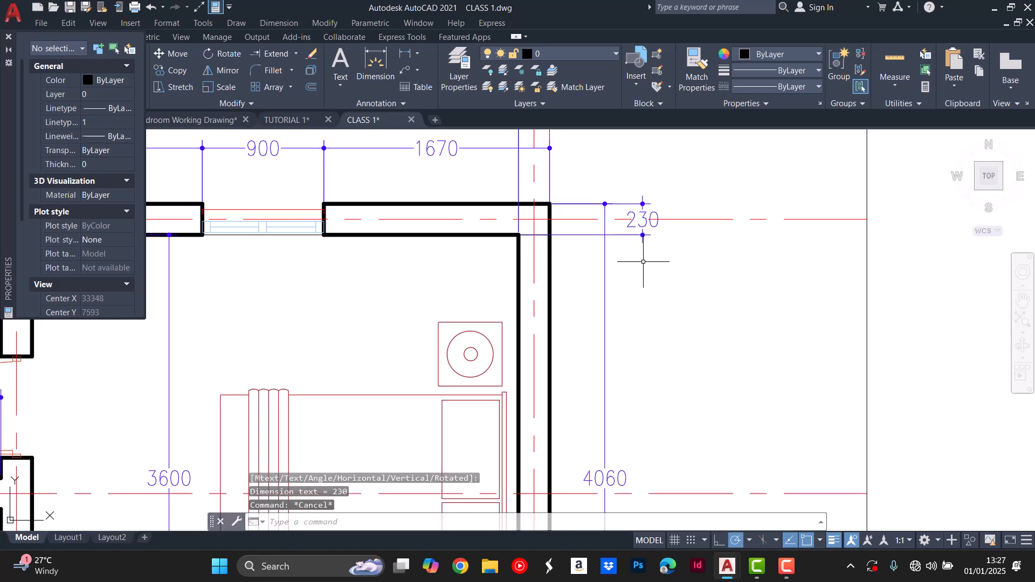
Continue the right-hand second row with DIMCONTINUE across the bedroom's inside length and the bottom wall thickness, and end the command.
type("DIMCO")
key("Return")
scroll(642, 261, "down", 4)
scroll(609, 378, "up", 4)
scroll(615, 334, "down", 6)
scroll(603, 380, "up", 6)
left_click(636, 396)
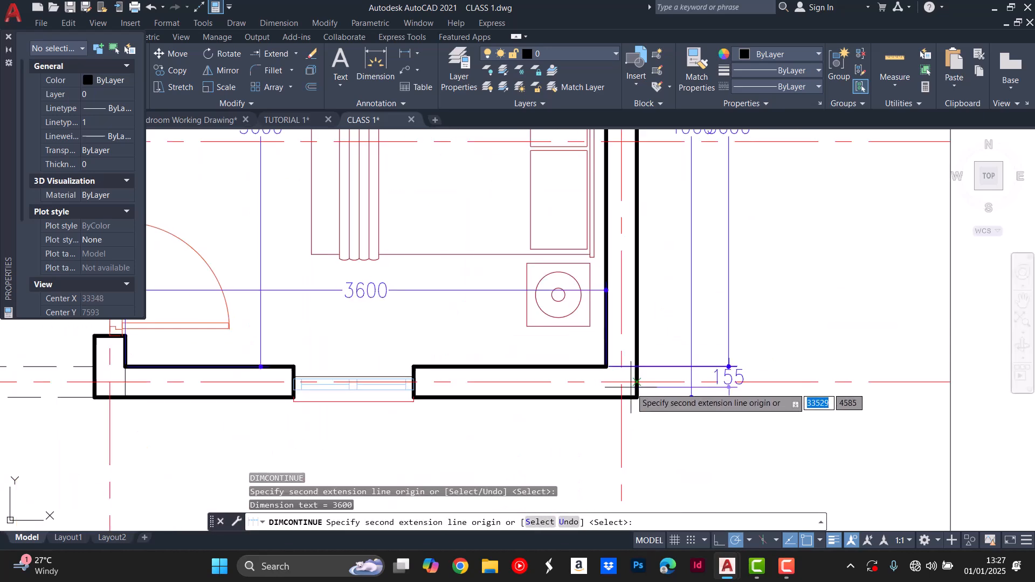
scroll(632, 395, "down", 3)
key("Escape")
key("Escape")
key("Escape")
Add a linear dimension between the first and second horizontal grid lines in a third row right of the plan.
type("DLI")
key("Return")
left_click(688, 178)
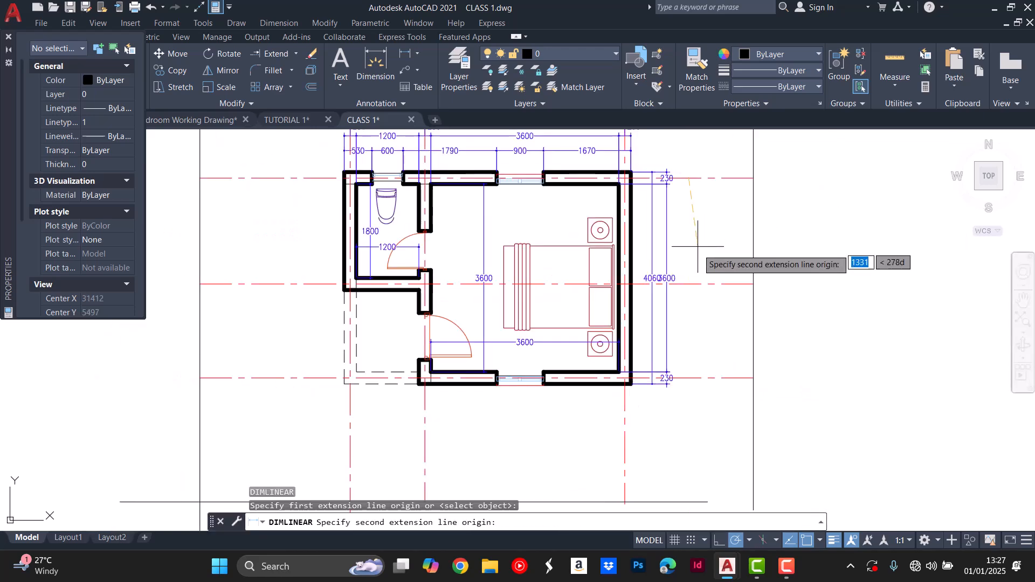
left_click(690, 284)
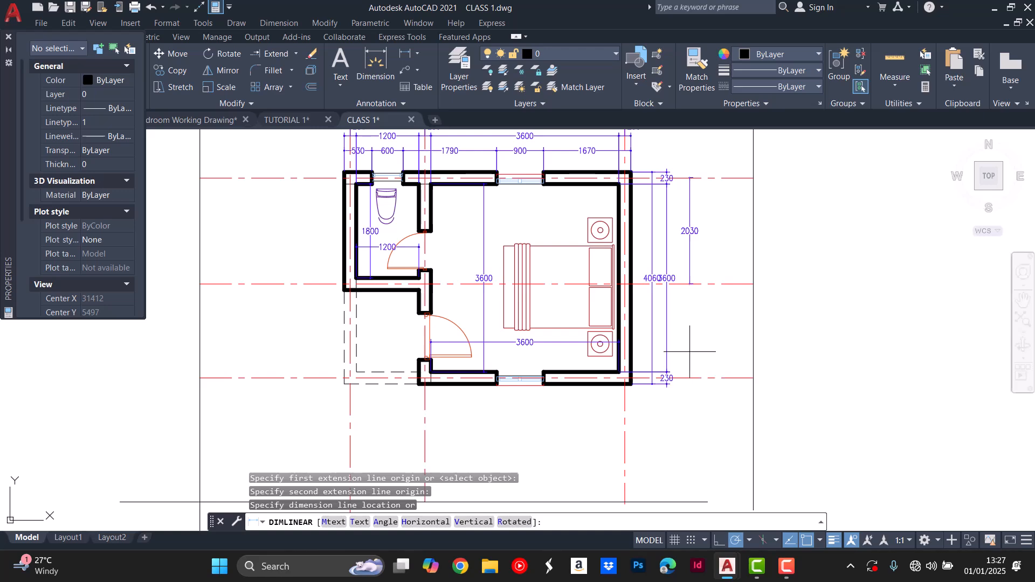
key("Escape")
key("Escape")
key("Escape")
Continue the right-hand grid dimension with DIMCONTINUE to the third horizontal grid line and end the command.
key("Return")
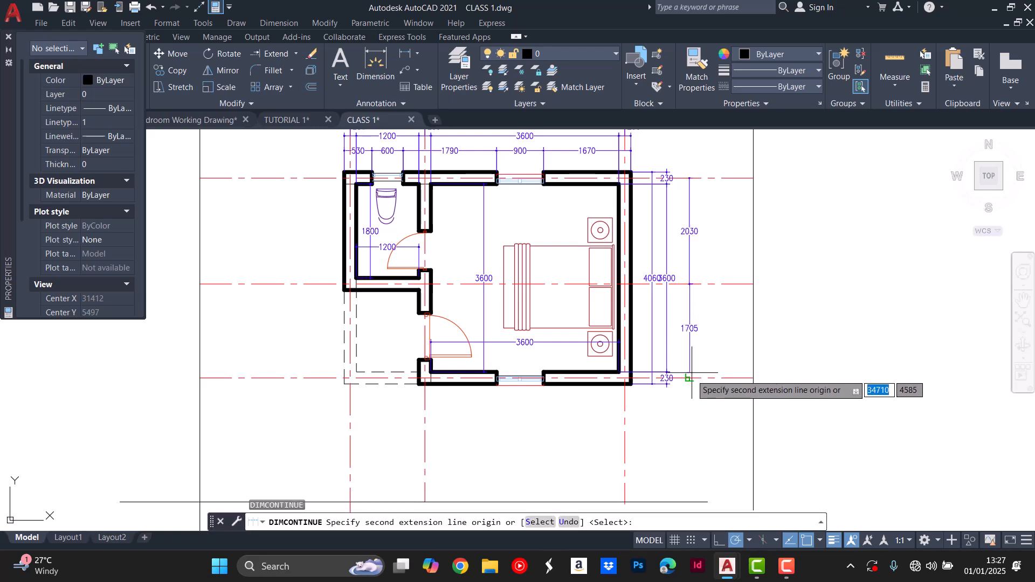
left_click(690, 378)
left_click(697, 403)
key("Escape")
key("Escape")
key("Escape")
key("Escape")
scroll(637, 307, "down", 4)
scroll(619, 355, "up", 4)
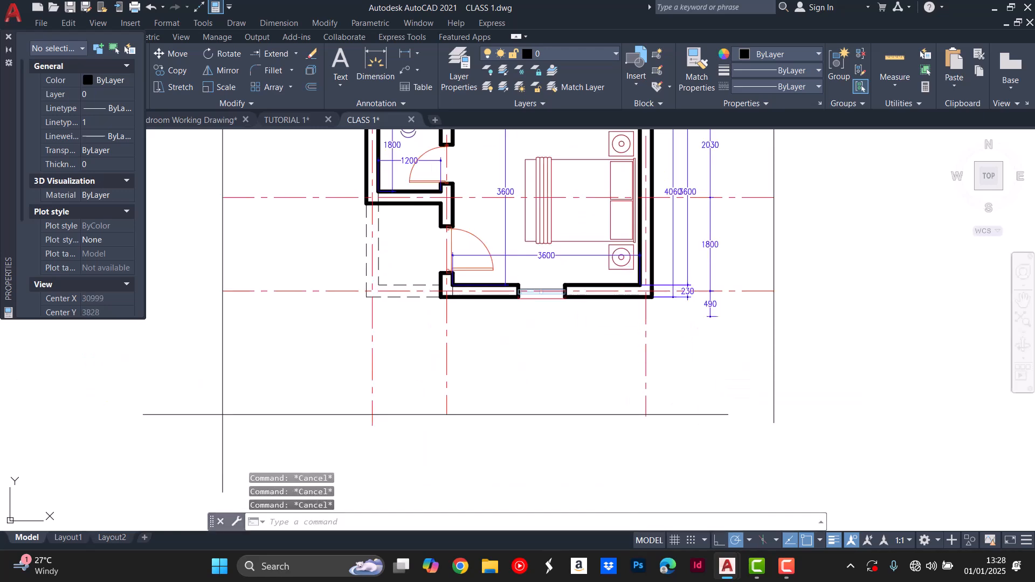
Dimension the bottom wall from the outer right corner to the window's right edge, placed as the first row below the plan.
type("LI")
key("Return")
scroll(666, 301, "up", 3)
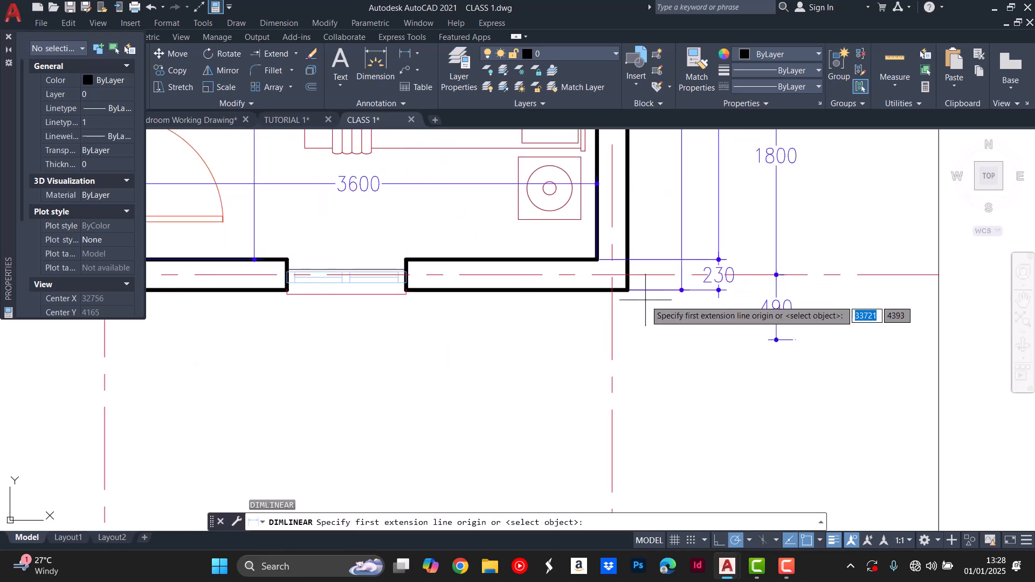
left_click(627, 290)
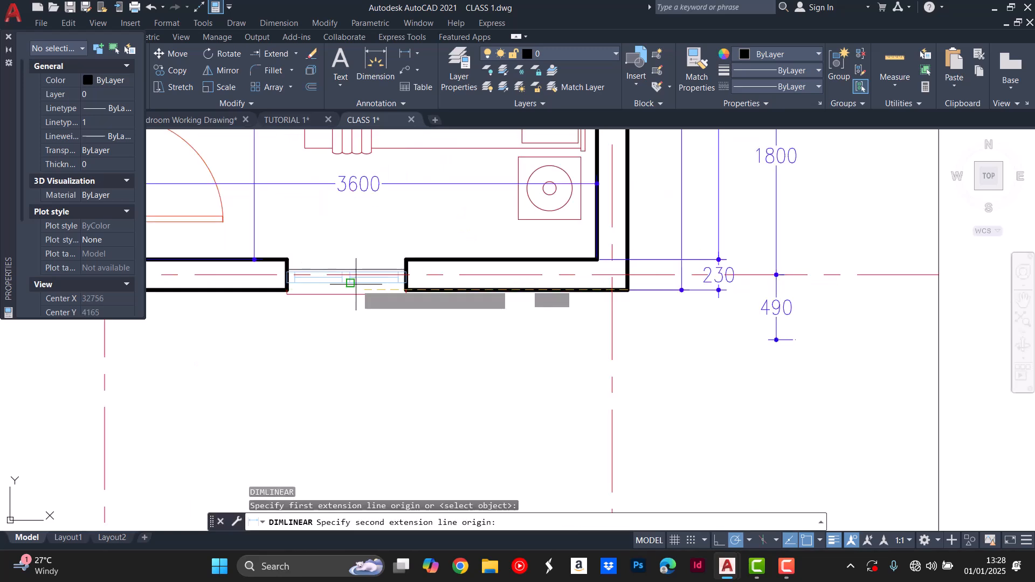
left_click(406, 283)
scroll(475, 324, "down", 2)
scroll(539, 313, "up", 2)
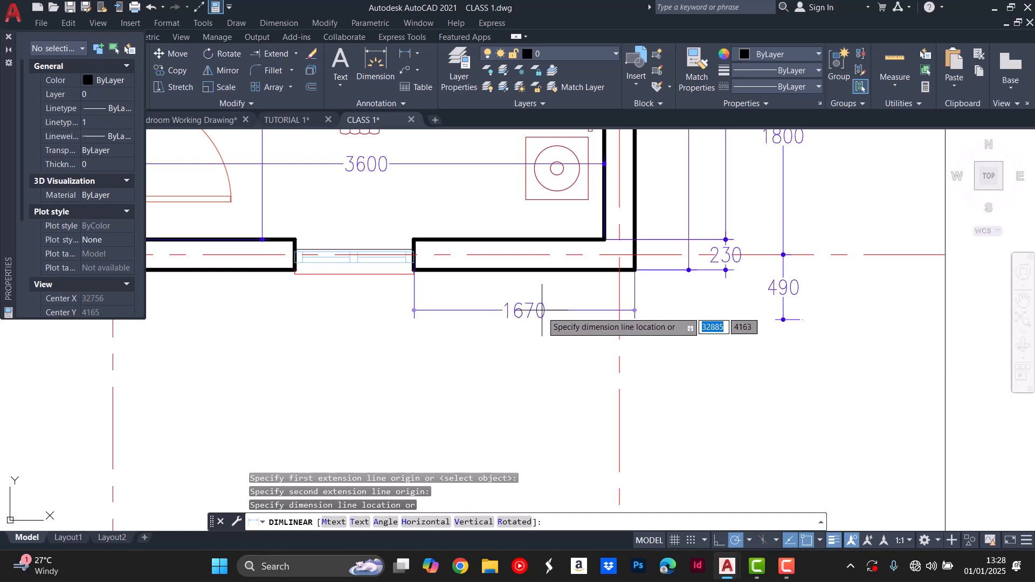
left_click(564, 318)
key("Escape")
key("Escape")
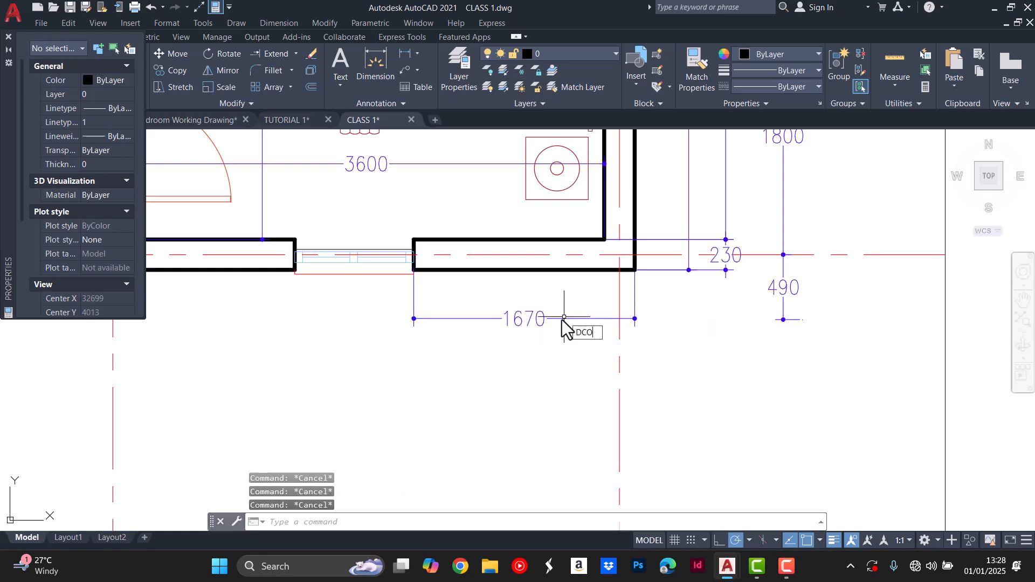
Continue the first bottom row with DIMCONTINUE across the window, the remaining wall and the dashed porch outline, and end the command.
type("DCO")
key("Return")
scroll(564, 315, "down", 2)
scroll(401, 292, "up", 4)
left_click(384, 283)
scroll(431, 286, "down", 6)
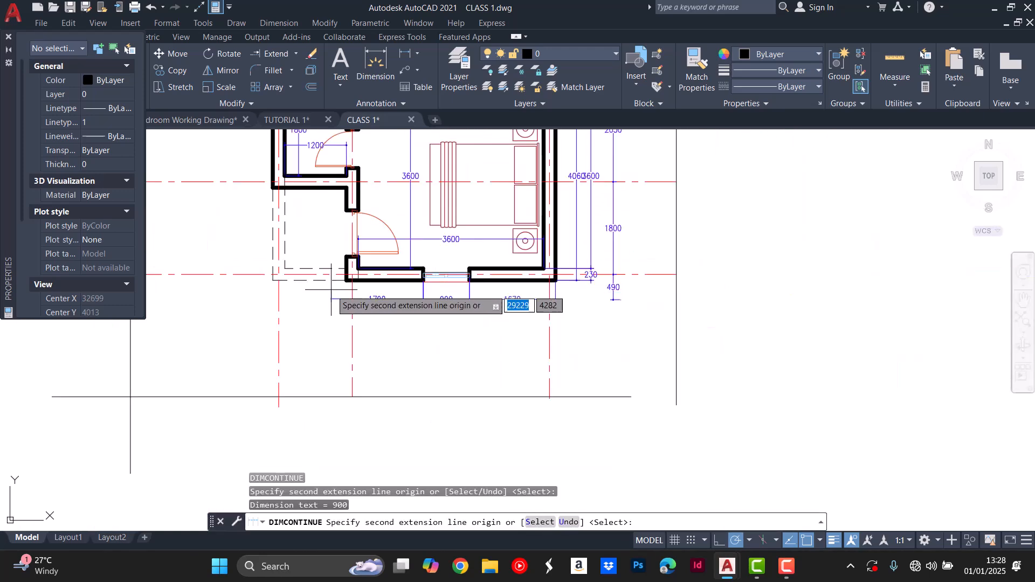
scroll(386, 289, "up", 4)
scroll(305, 276, "down", 4)
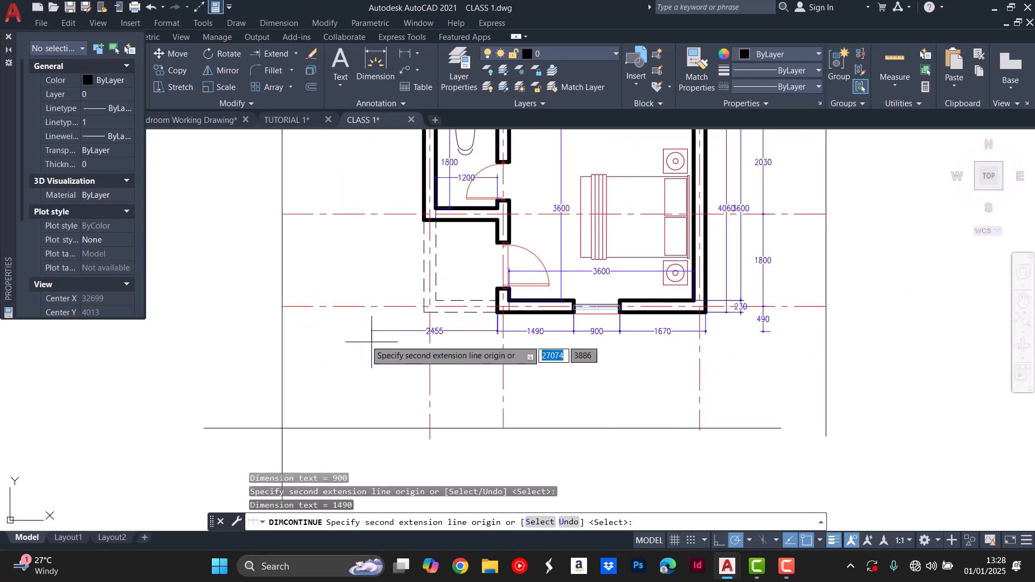
scroll(437, 302, "up", 4)
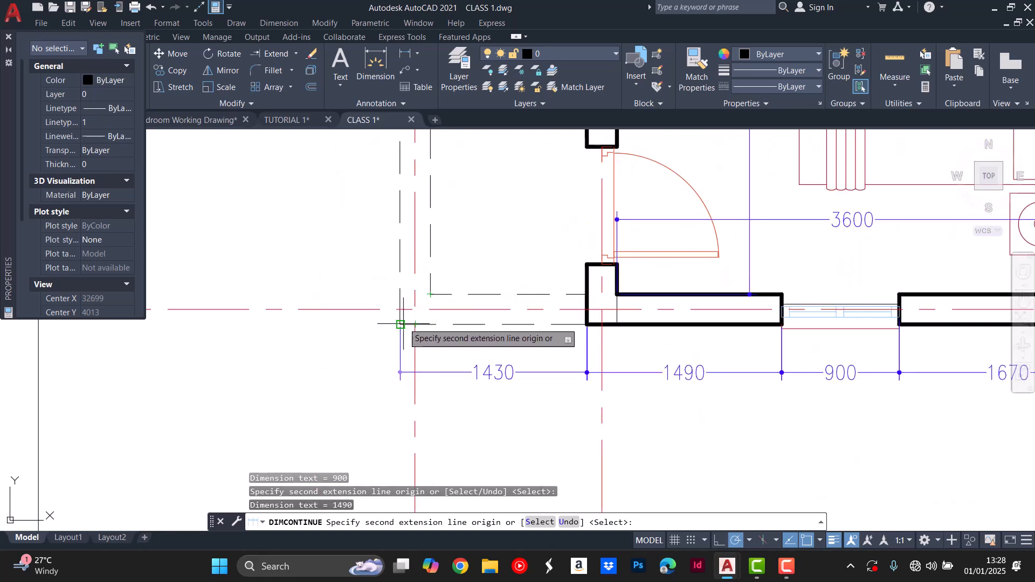
key("Escape")
key("Escape")
Dimension the right wall's thickness horizontally at the lower right corner, placed as a second row below the plan.
scroll(456, 318, "down", 4)
type("DIMLI")
key("Return")
scroll(721, 309, "up", 4)
left_click(704, 295)
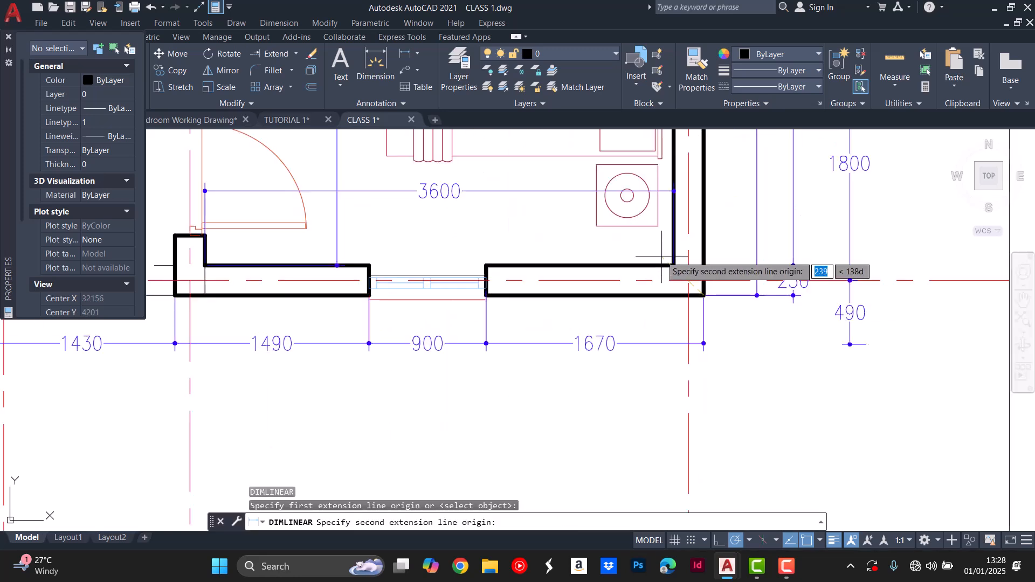
left_click(673, 264)
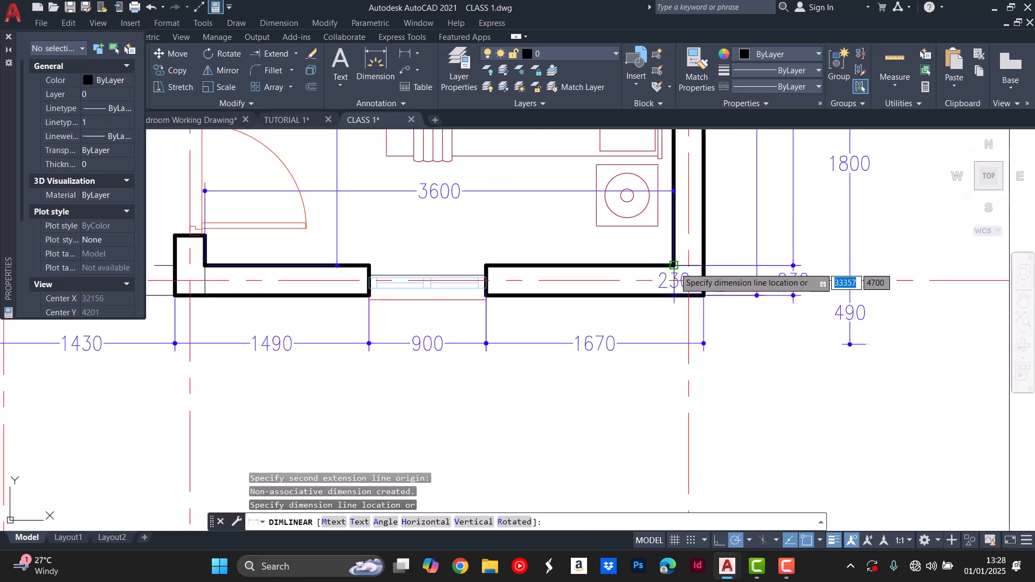
left_click(715, 383)
key("Escape")
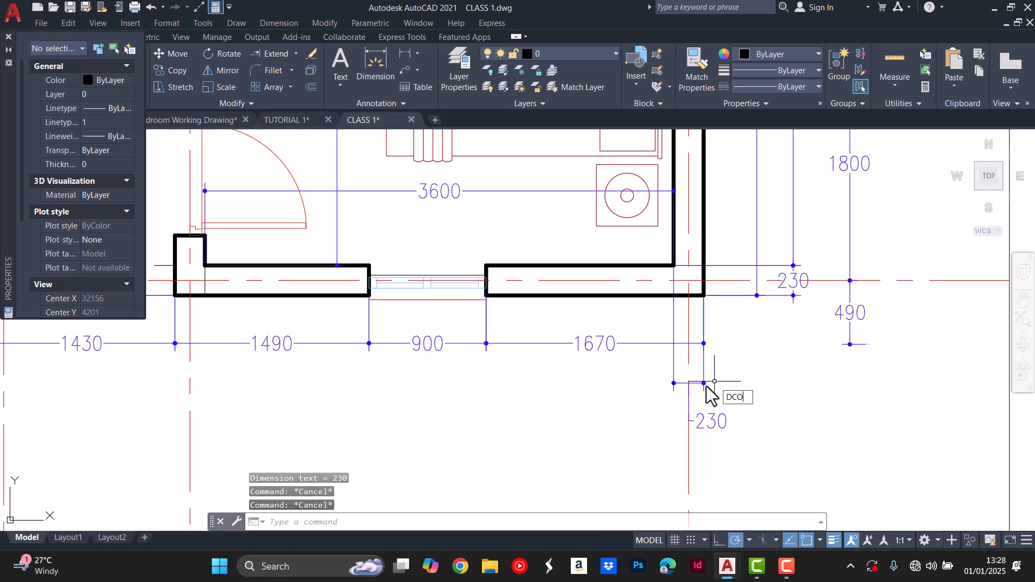
Continue the second bottom row with DIMCONTINUE across the bedroom width, partition wall, porch width and the dashed outline's left edge, and end the command.
key("Return")
scroll(637, 349, "down", 4)
scroll(469, 339, "up", 4)
left_click(469, 283)
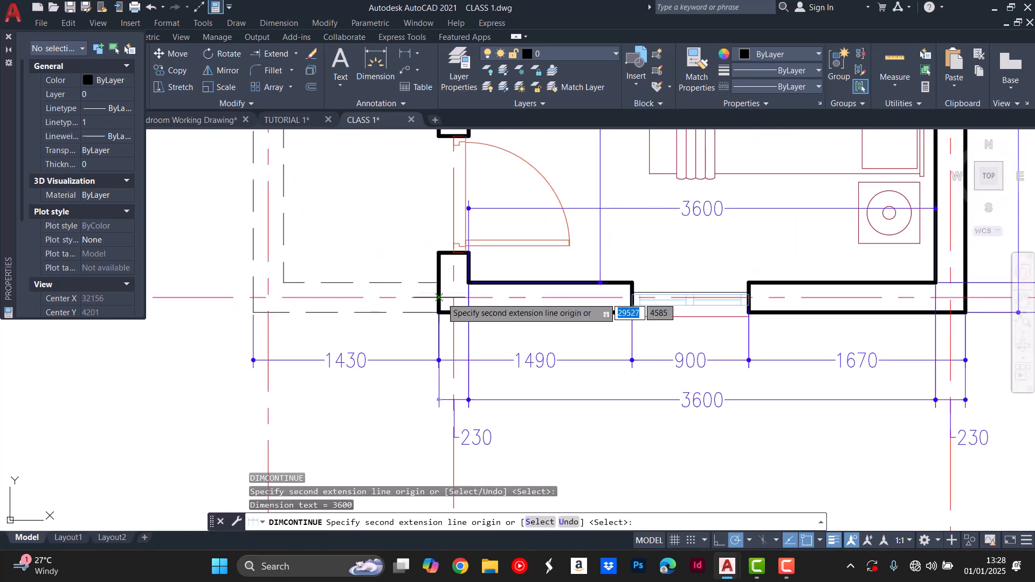
scroll(432, 313, "down", 2)
left_click(283, 283)
left_click(254, 313)
key("Escape")
key("Escape")
key("Escape")
Add a linear dimension between the first and second vertical grid lines in a third row below the plan.
scroll(376, 297, "down", 4)
type("dli")
key("Return")
scroll(345, 347, "up", 5)
left_click(329, 344)
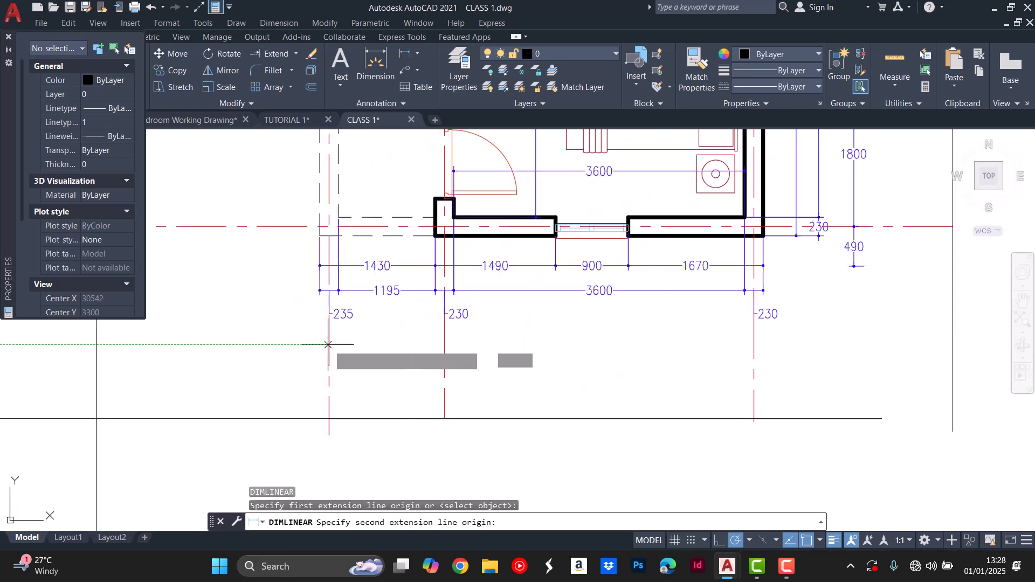
left_click(445, 344)
left_click(491, 330)
key("Escape")
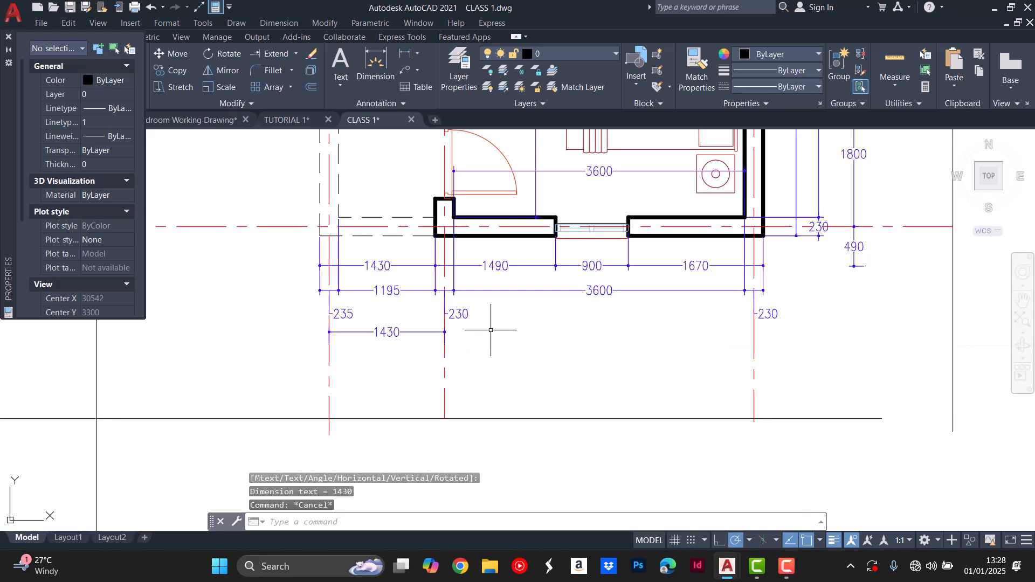
Continue the bottom grid dimension with DIMCONTINUE to the third vertical grid line and end the command.
type("dco")
key("Return")
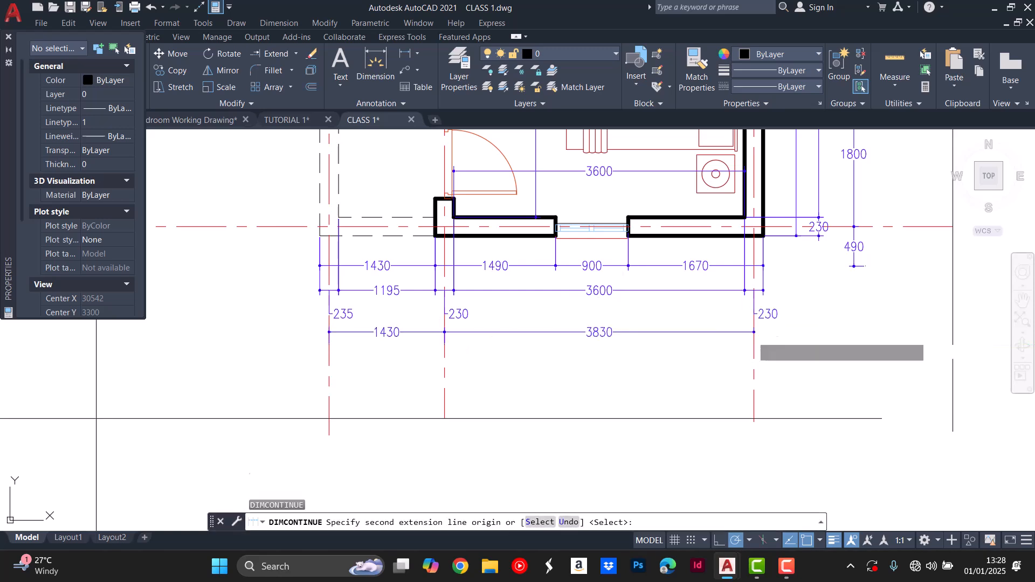
left_click(754, 331)
key("Escape")
key("Escape")
key("Escape")
key("Escape")
scroll(699, 309, "down", 4)
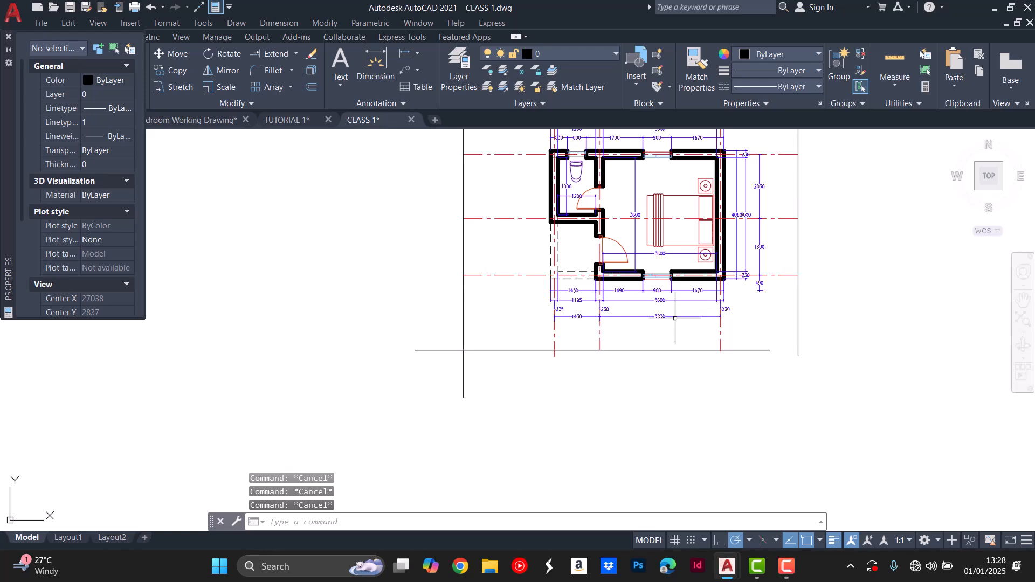
Dimension the plan's overall width from the lower right outer corner to the left edge, as a fourth row below the plan.
type("dli")
key("Return")
scroll(717, 276, "up", 4)
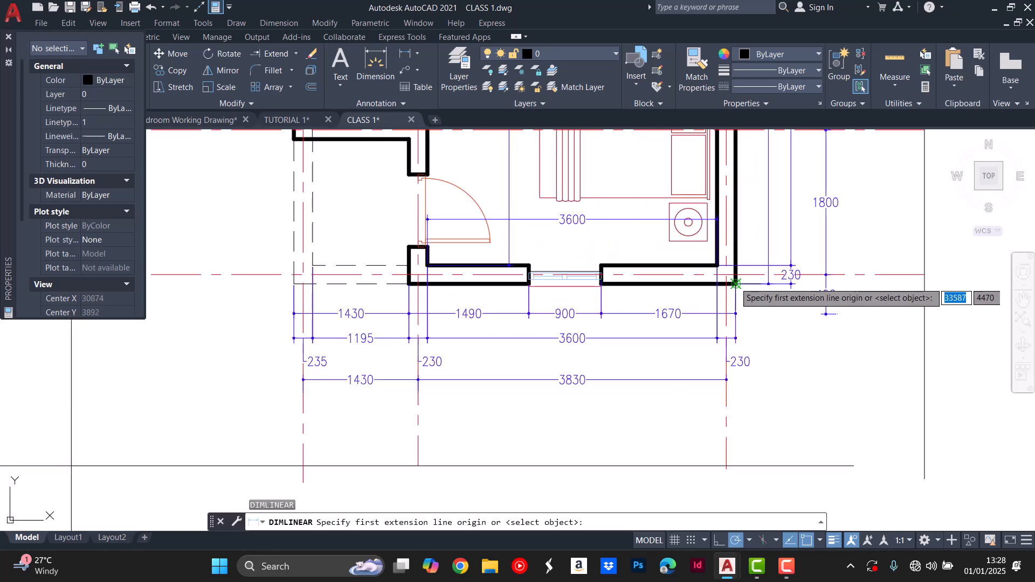
left_click(736, 284)
scroll(313, 282, "down", 2)
left_click(302, 192)
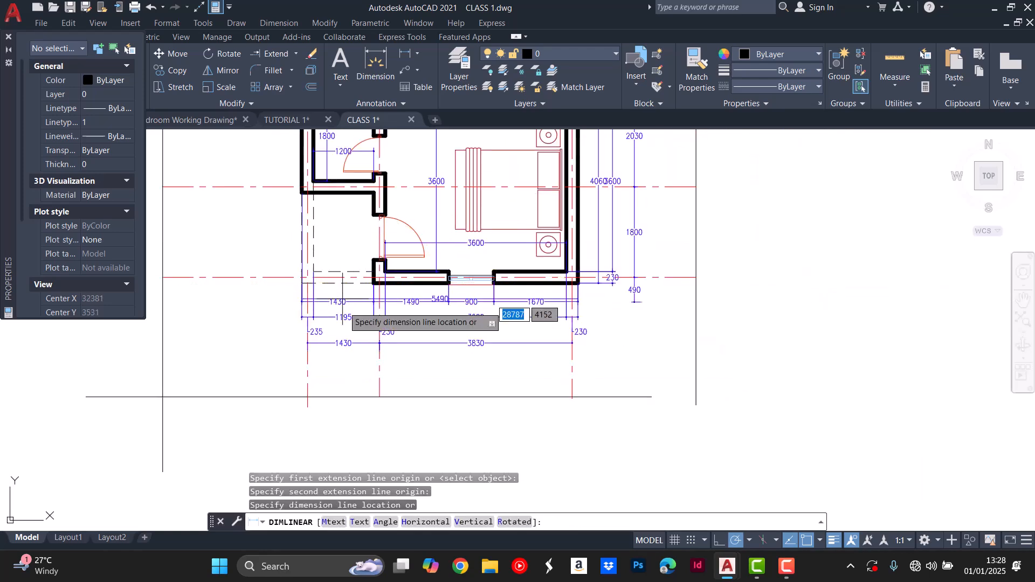
left_click(469, 358)
key("Escape")
key("Escape")
key("Escape")
scroll(470, 358, "down", 3)
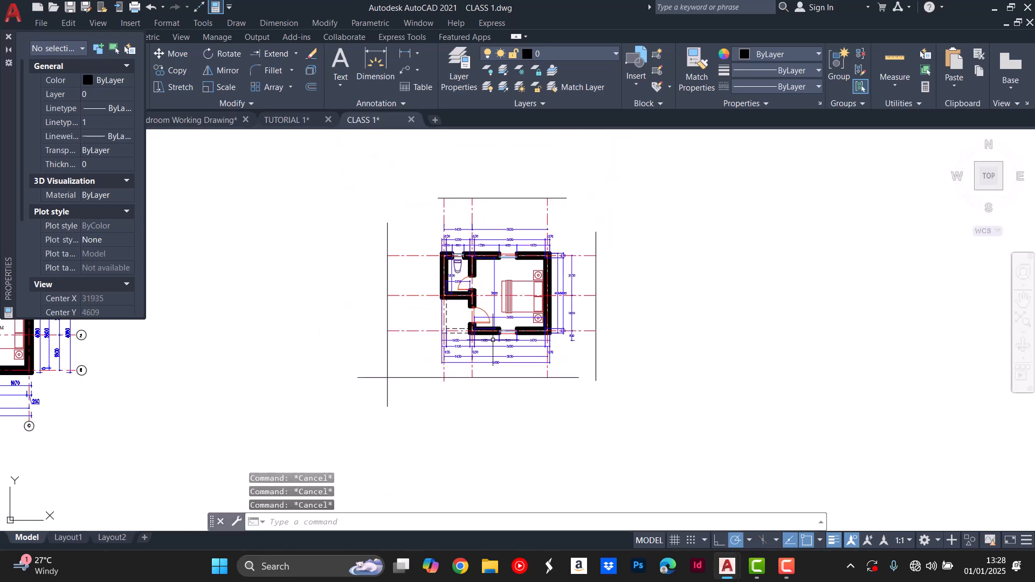
Add a vertical linear dimension along the toilet's outer left wall, from top to bottom corner, as the first row left of the plan.
scroll(459, 290, "up", 3)
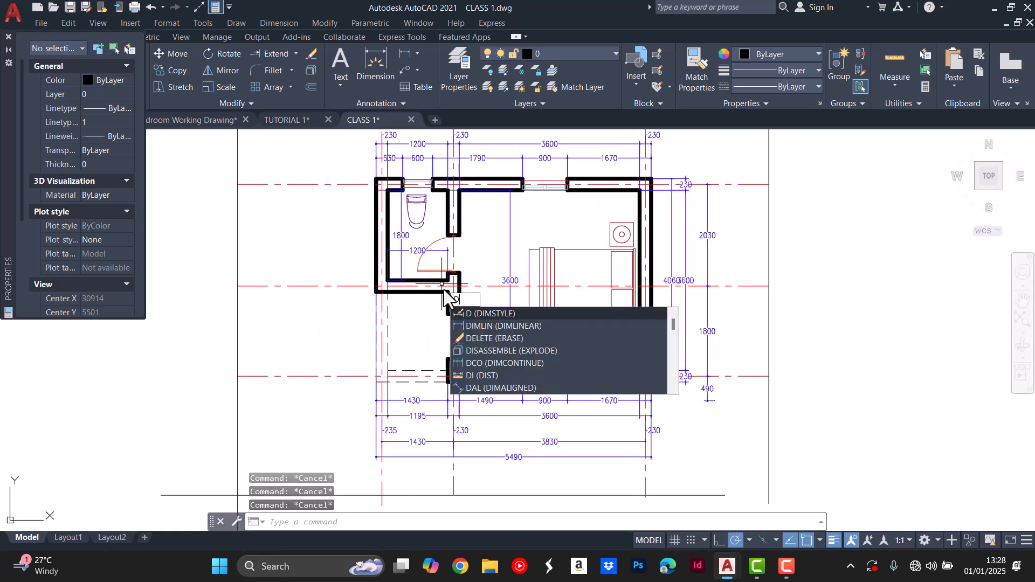
key("Return")
scroll(376, 180, "up", 2)
left_click(376, 179)
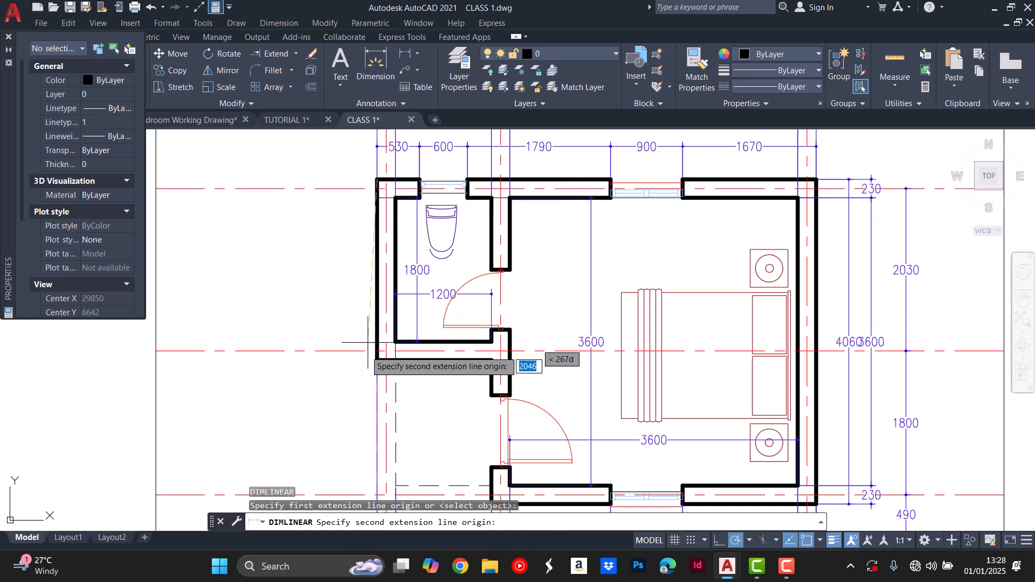
left_click(377, 359)
scroll(377, 359, "down", 2)
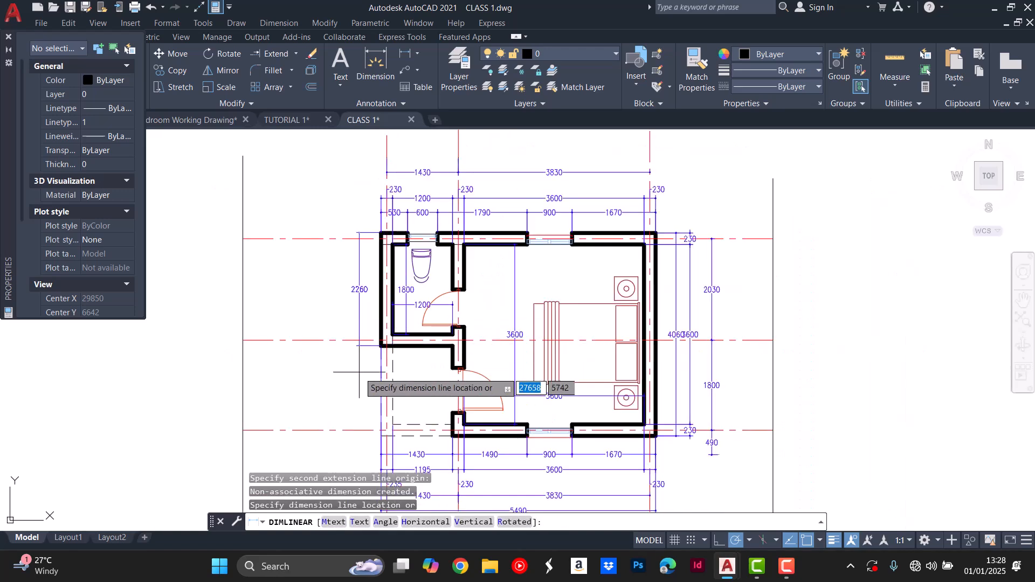
key("Escape")
key("Escape")
key("Escape")
Continue the first left row with DIMCONTINUE past the entrance door opening's two edges to the plan's lower outer edge, and end the command.
scroll(388, 288, "down", 2)
type("DIMCO")
key("Return")
scroll(411, 337, "up", 3)
left_click(408, 246)
left_click(408, 318)
left_click(408, 354)
key("Escape")
key("Escape")
key("Escape")
scroll(467, 325, "down", 3)
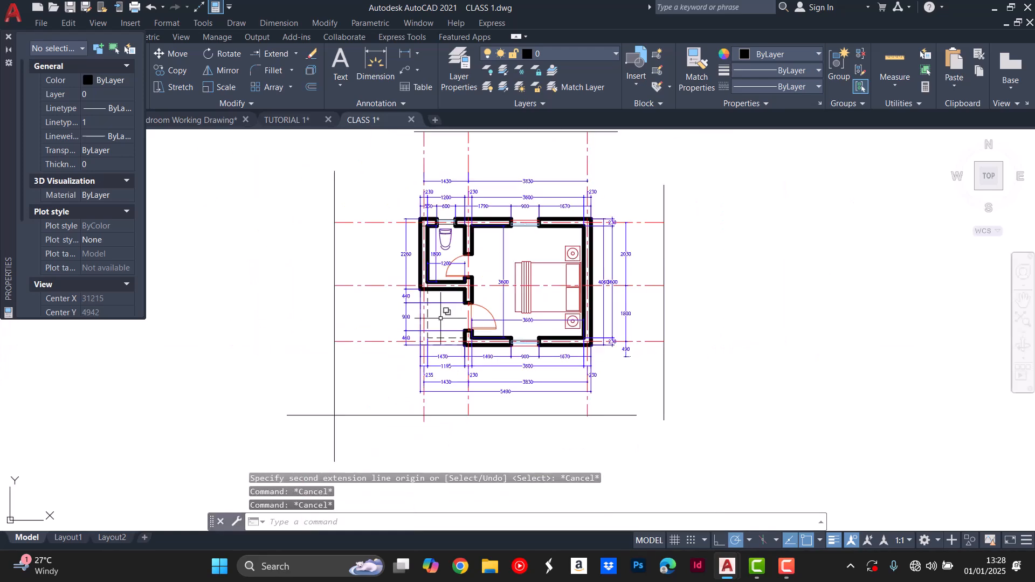
Dimension the top wall's thickness vertically at the upper left corner, placed as a second row left of the plan.
type("DIMLI")
key("Return")
scroll(415, 253, "up", 5)
scroll(433, 237, "down", 3)
scroll(438, 186, "up", 5)
left_click(432, 191)
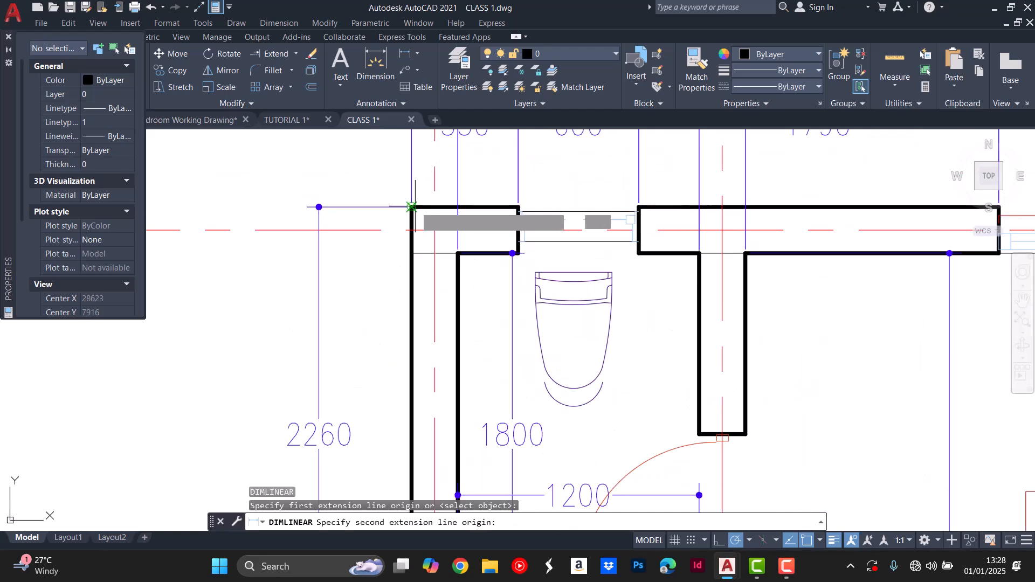
left_click(458, 253)
scroll(458, 259, "down", 5)
scroll(426, 237, "up", 5)
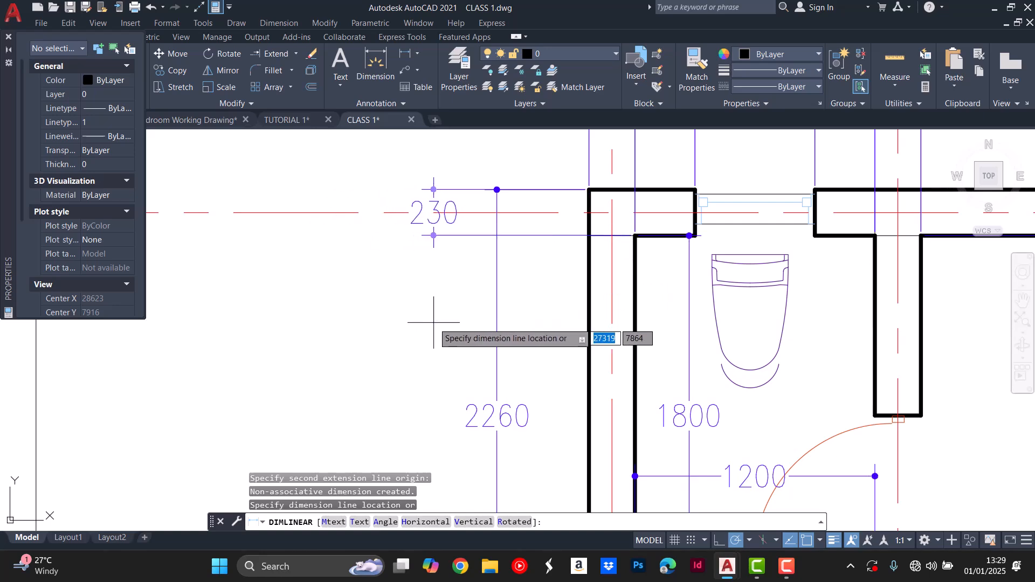
left_click(432, 283)
key("Escape")
key("Escape")
Continue the second left row with DIMCONTINUE across the toilet's interior, its lower wall, the porch depth and the bottom wall's thickness, and end the command.
type("dco")
key("Return")
scroll(527, 319, "down", 5)
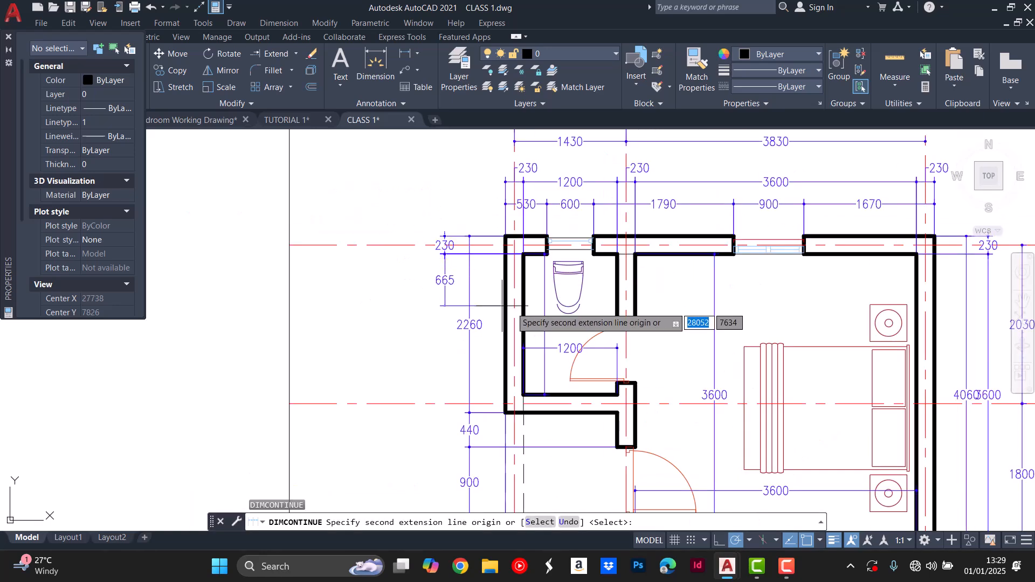
scroll(531, 343, "up", 5)
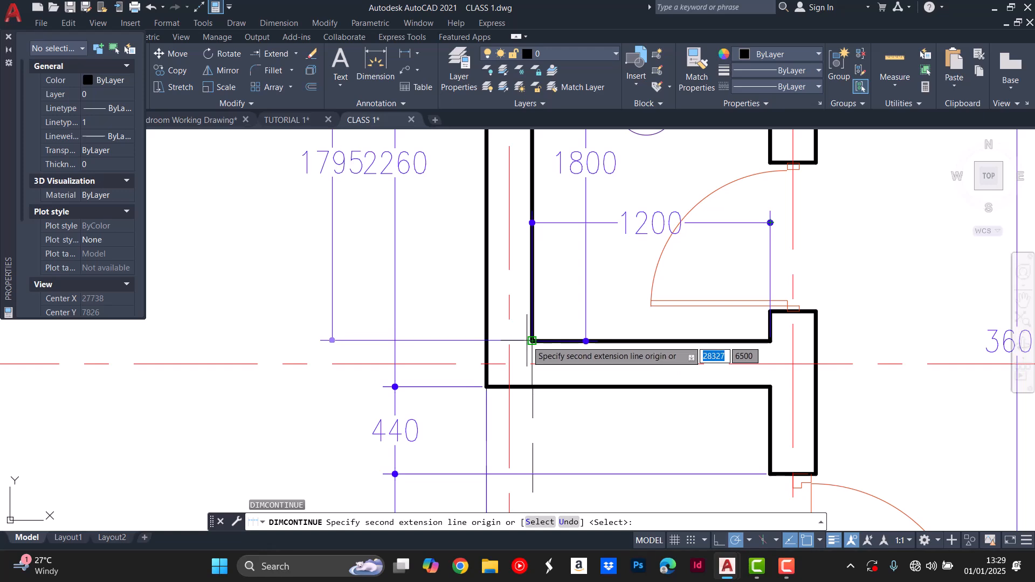
left_click(532, 341)
left_click(487, 386)
scroll(487, 387, "down", 5)
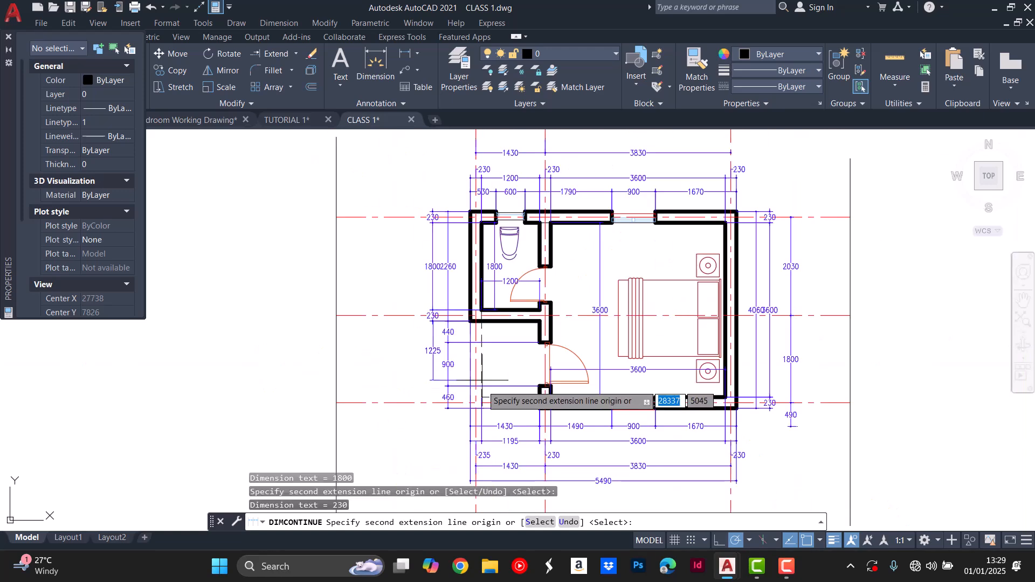
scroll(591, 376, "up", 5)
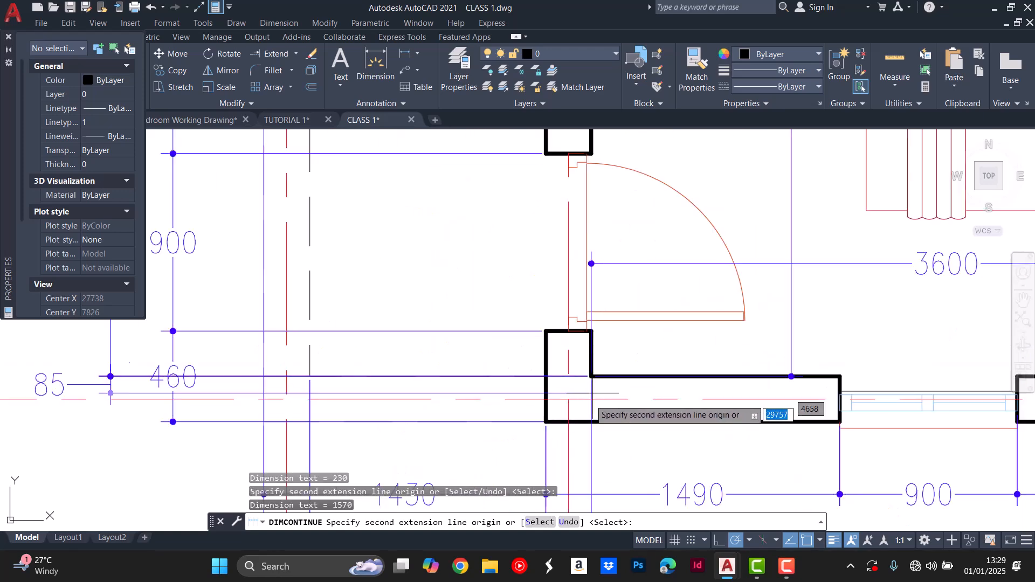
scroll(378, 315, "down", 5)
key("Escape")
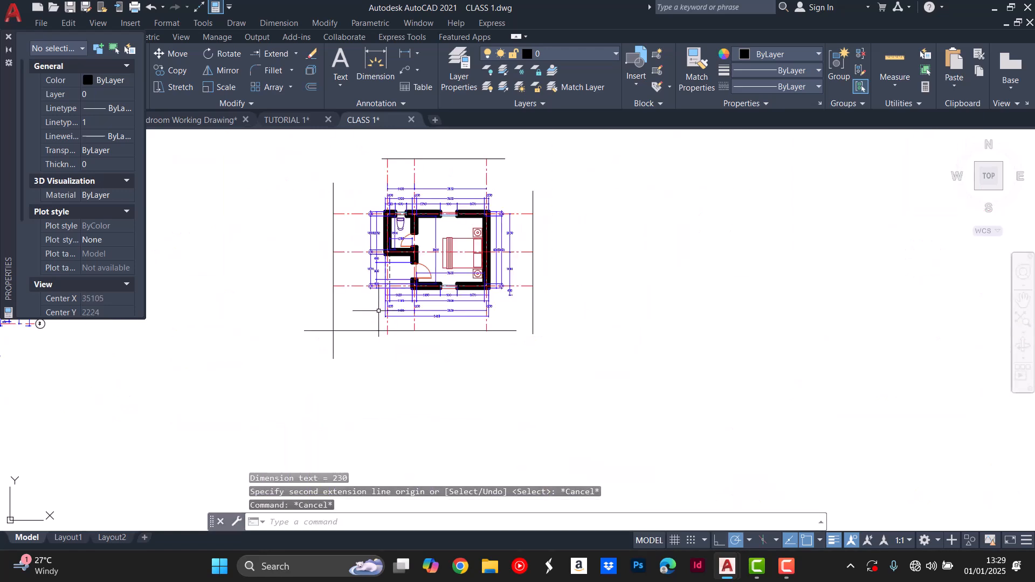
key("Escape")
key("Escape")
Add a linear dimension between the first and second horizontal grid lines in a third row left of the plan.
scroll(378, 315, "up", 4)
scroll(395, 324, "down", 2)
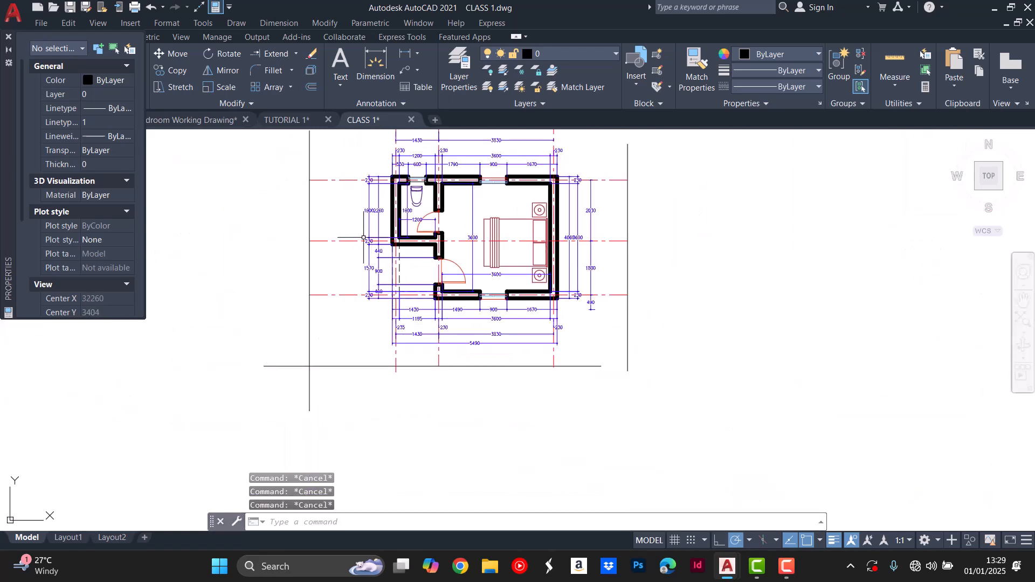
scroll(351, 184, "up", 4)
scroll(399, 240, "down", 3)
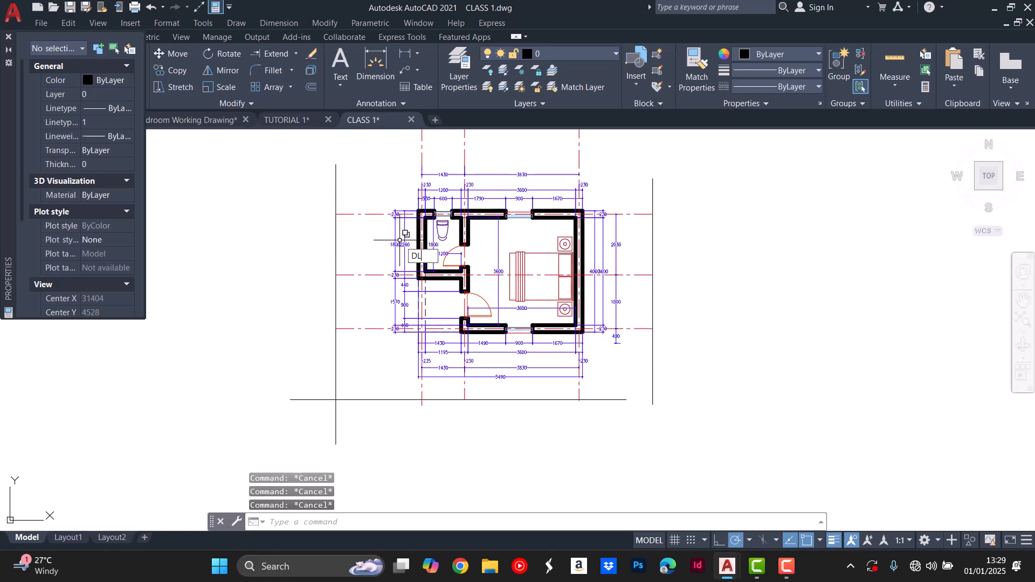
key("Return")
scroll(383, 221, "up", 4)
left_click(383, 214)
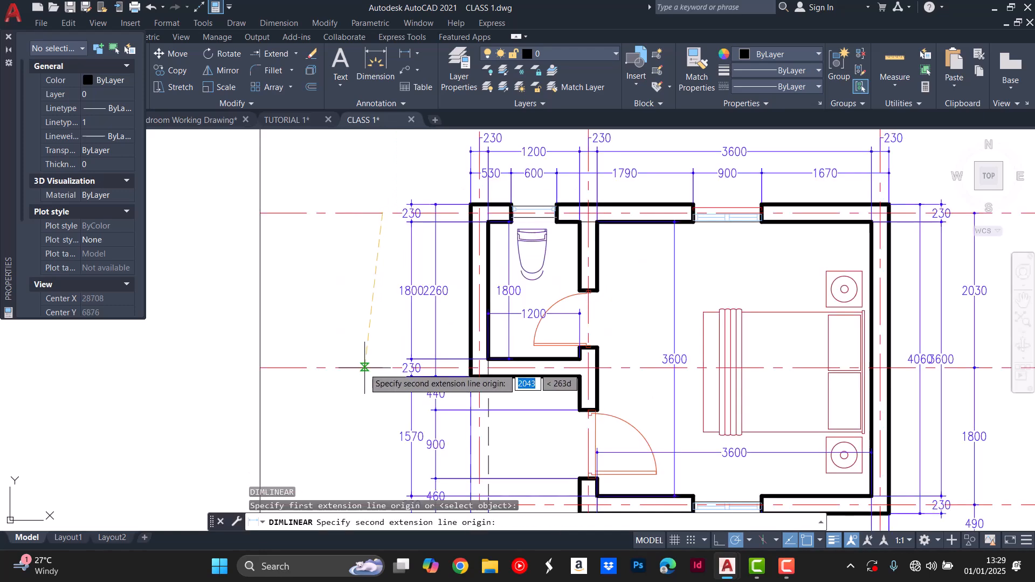
left_click(381, 368)
scroll(369, 350, "down", 5)
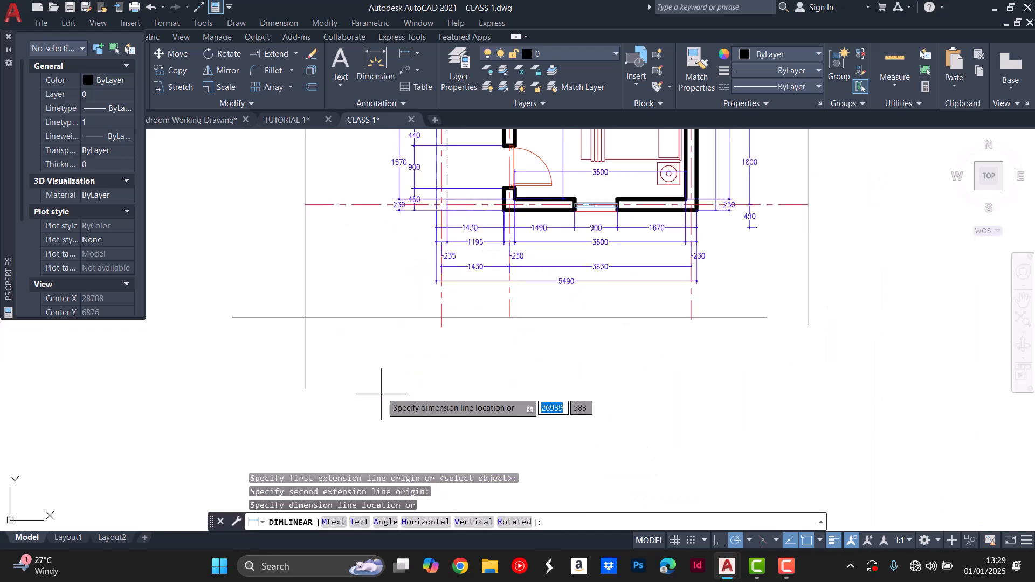
scroll(367, 323, "up", 5)
key("Escape")
key("Escape")
key("Escape")
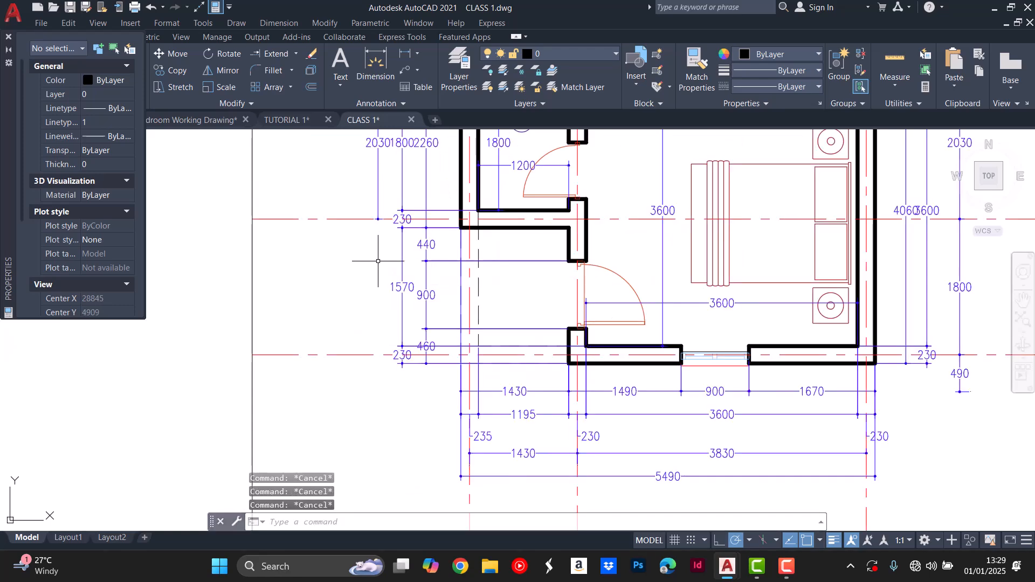
Continue the left grid dimension with DIMCONTINUE to the third horizontal grid line and end the command.
type("dco")
key("Return")
left_click(377, 354)
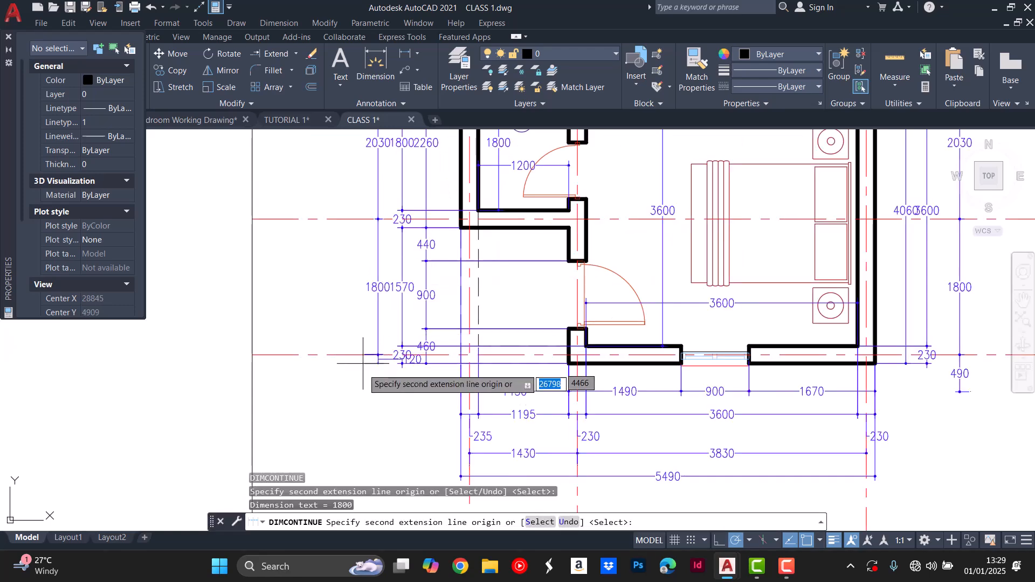
key("Escape")
key("Escape")
key("Escape")
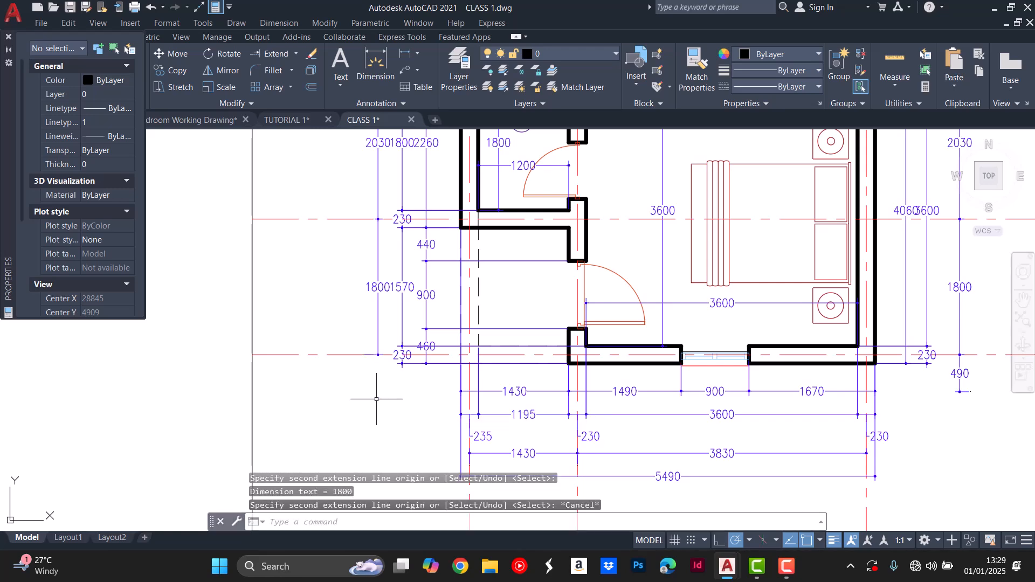
Dimension the plan's overall height from the upper left outer corner to the lower outer edge, as a fourth row left of the plan.
scroll(377, 399, "down", 4)
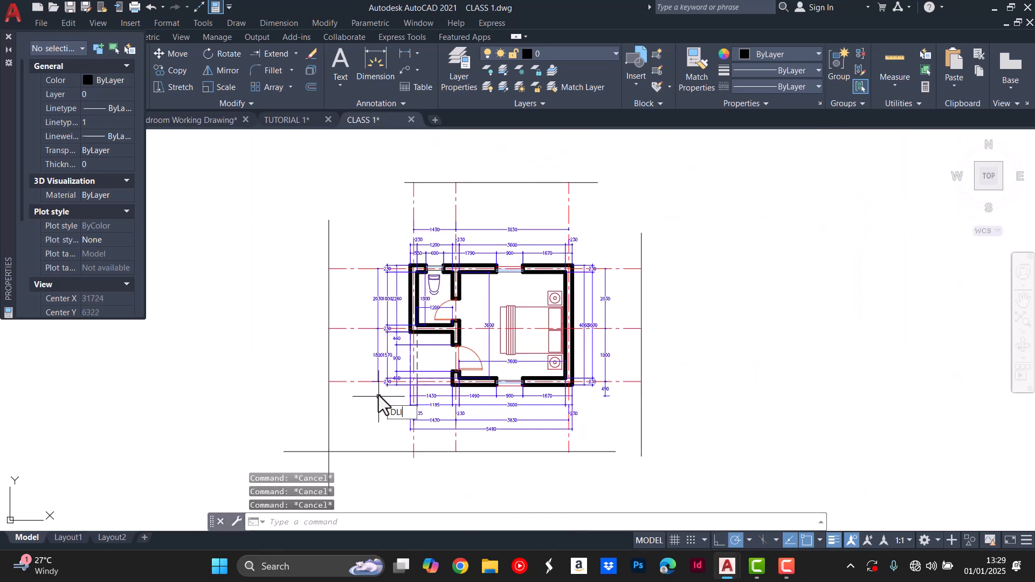
type("DLI")
key("Return")
scroll(412, 266, "up", 7)
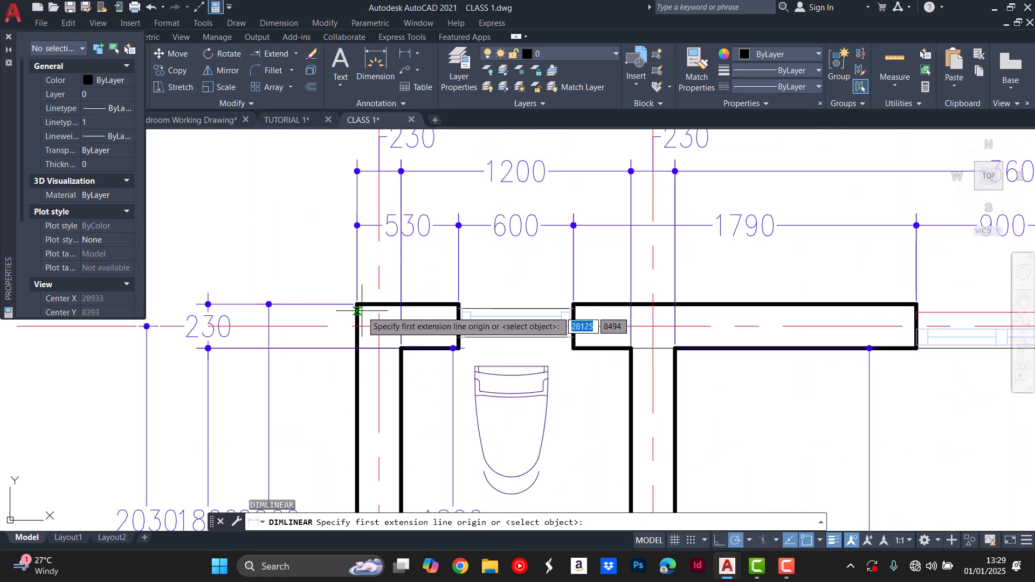
left_click(357, 305)
scroll(364, 270, "down", 7)
scroll(367, 390, "up", 4)
left_click(364, 389)
scroll(335, 377, "down", 4)
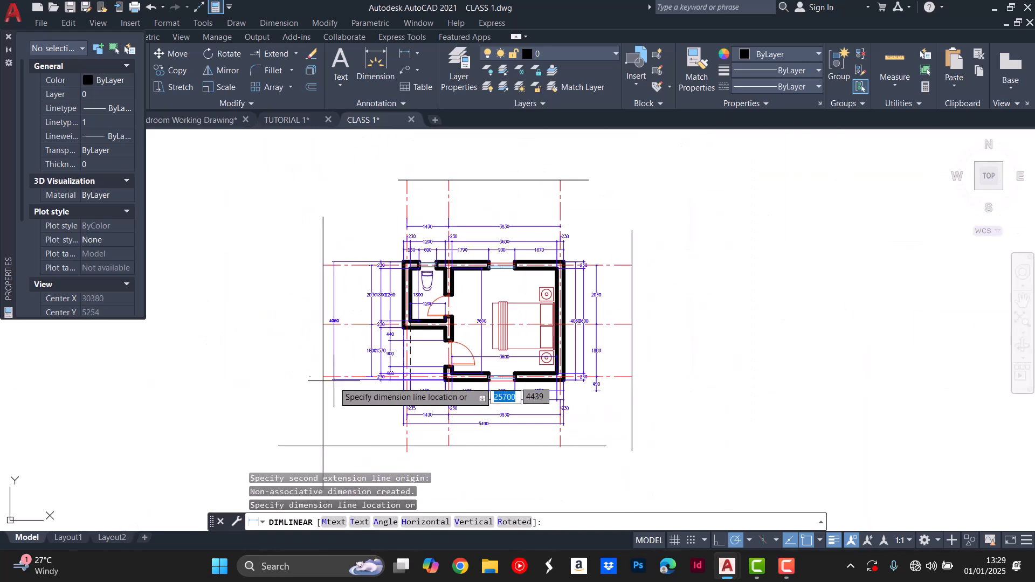
key("Escape")
key("Escape")
key("Escape")
Dimension the plan's overall width between the upper left and upper right outer corners, as a fourth row above the plan.
scroll(414, 258, "up", 4)
type("DIMLI")
key("Return")
left_click(384, 267)
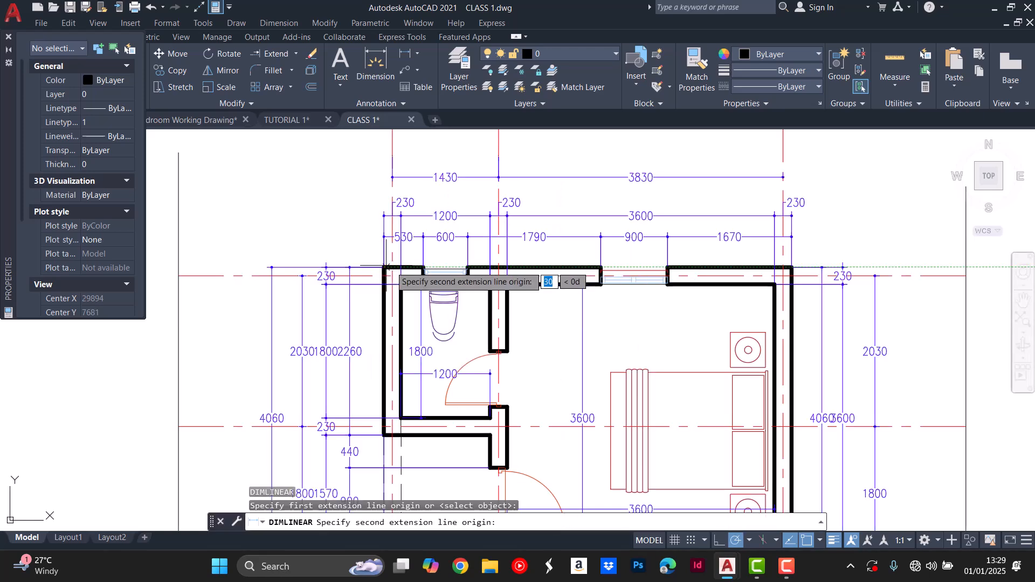
left_click(792, 270)
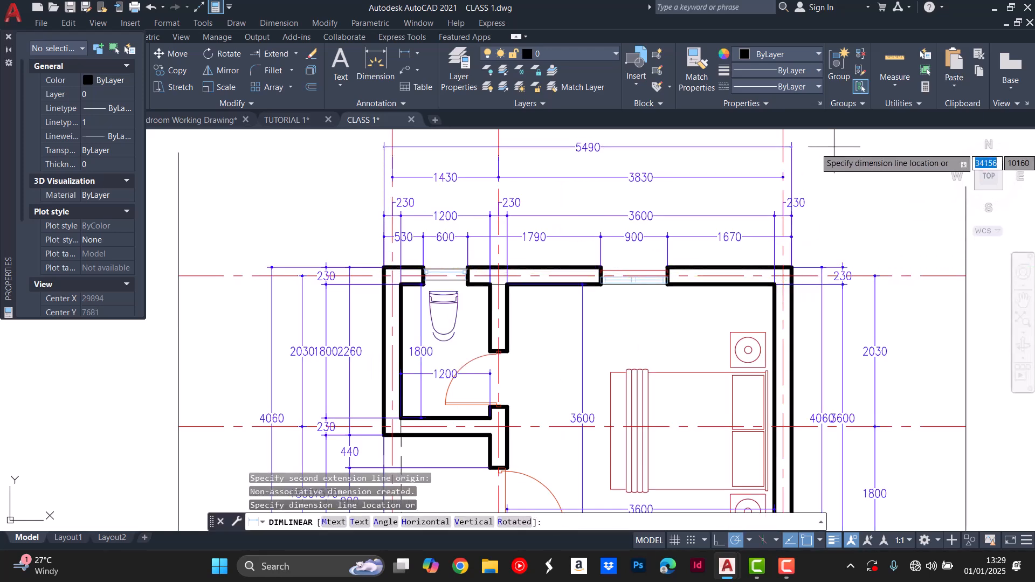
left_click(816, 141)
scroll(446, 253, "down", 4)
key("Escape")
key("Escape")
key("Escape")
scroll(599, 300, "up", 2)
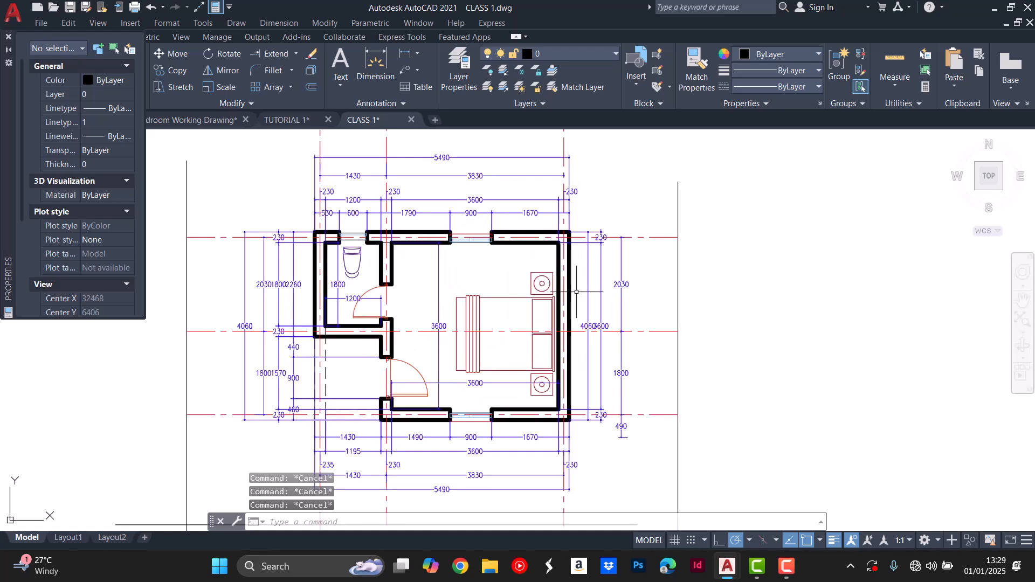
Delete the stray 490 dimension at the lower end of the grid row right of the plan.
scroll(575, 292, "down", 2)
scroll(600, 383, "up", 5)
left_click(617, 371)
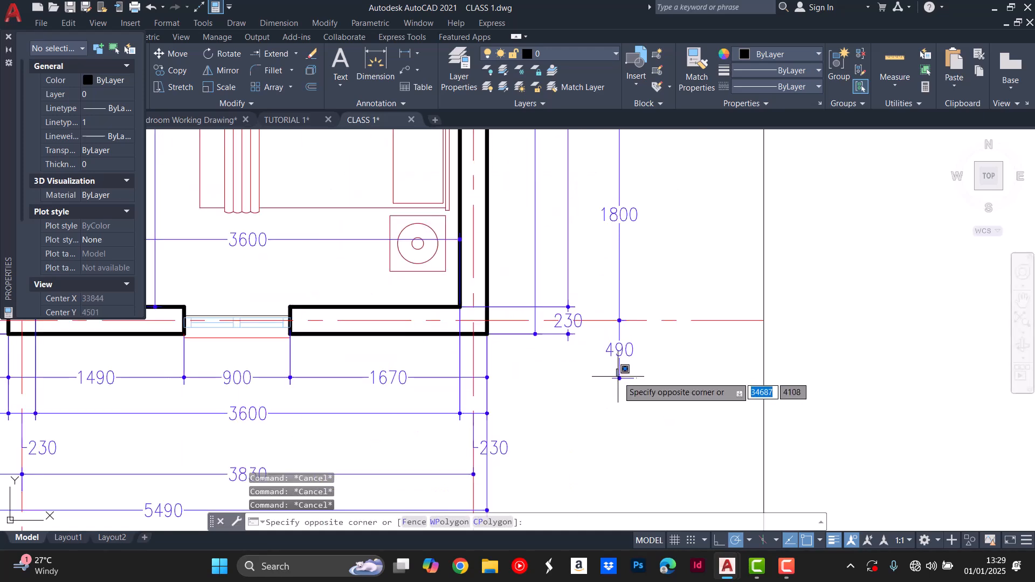
left_click(619, 383)
left_click(628, 383)
left_click(607, 378)
key("Escape")
scroll(620, 381, "down", 5)
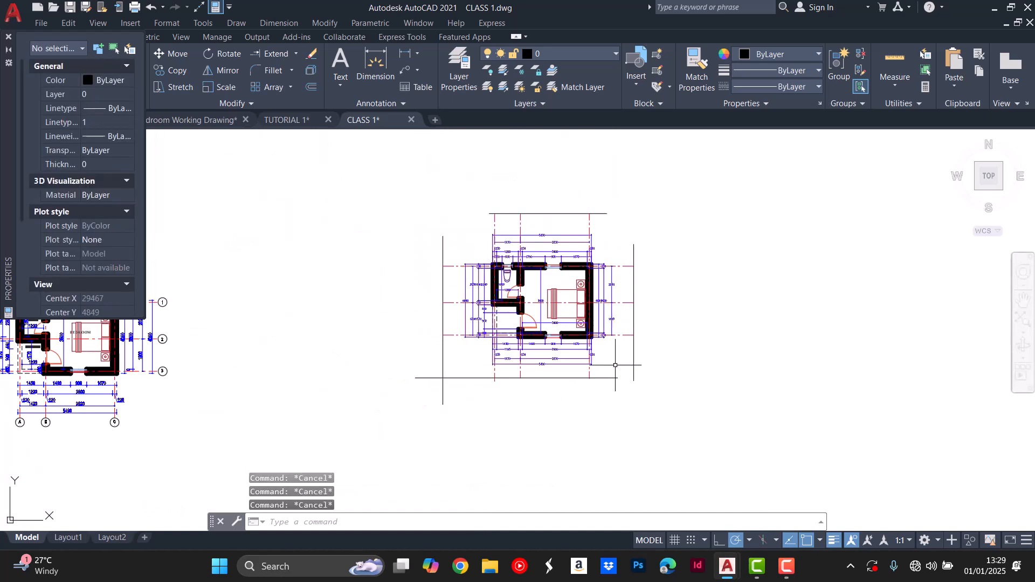
Review the dimension rows around the plan and compare them with the finished example.
scroll(537, 173, "up", 3)
scroll(545, 183, "down", 3)
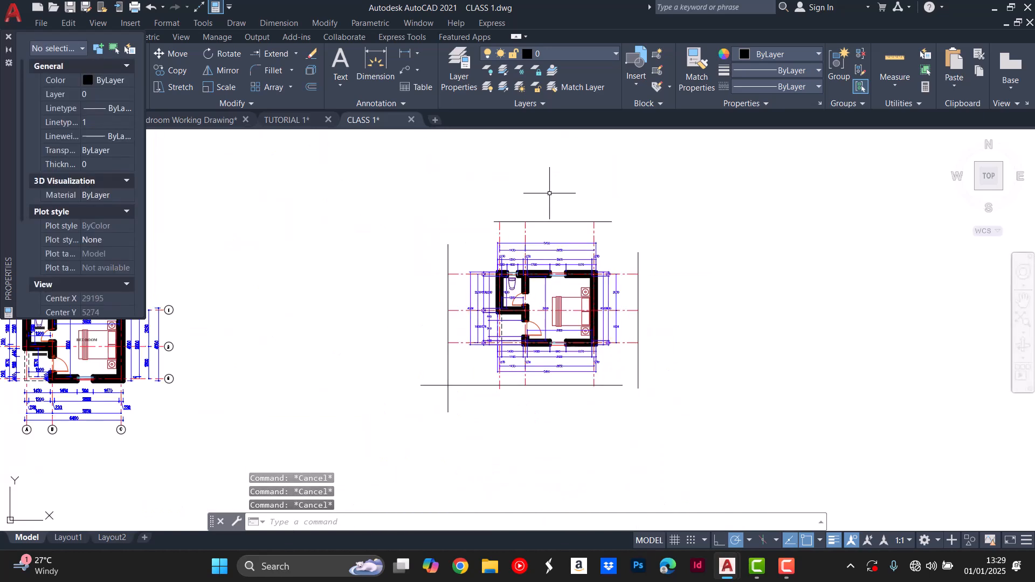
scroll(542, 272, "up", 4)
scroll(448, 253, "down", 2)
scroll(458, 318, "up", 1)
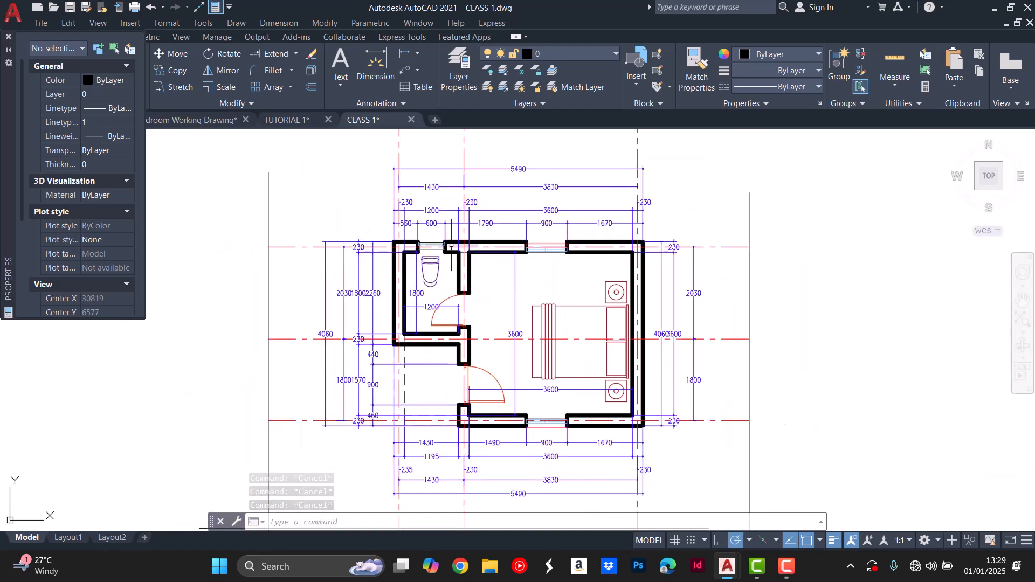
scroll(560, 331, "down", 3)
left_click(334, 85)
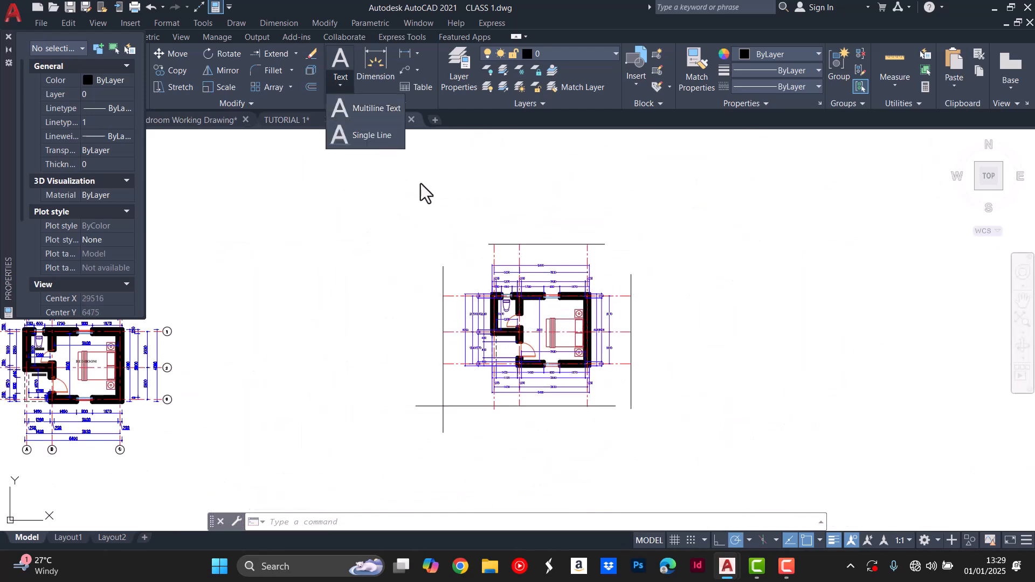
key("Escape")
key("Escape")
key("Escape")
scroll(590, 350, "up", 3)
scroll(512, 318, "down", 6)
scroll(329, 310, "up", 6)
scroll(334, 299, "down", 2)
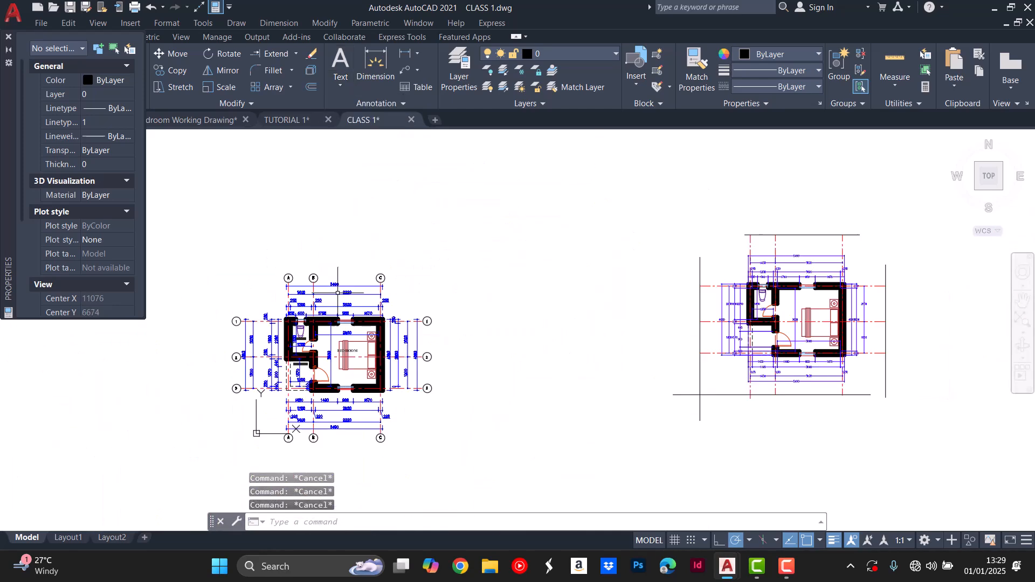
Close the Properties palette and examine the finished example's grid bubbles, room labels and dimension rows.
left_click(8, 36)
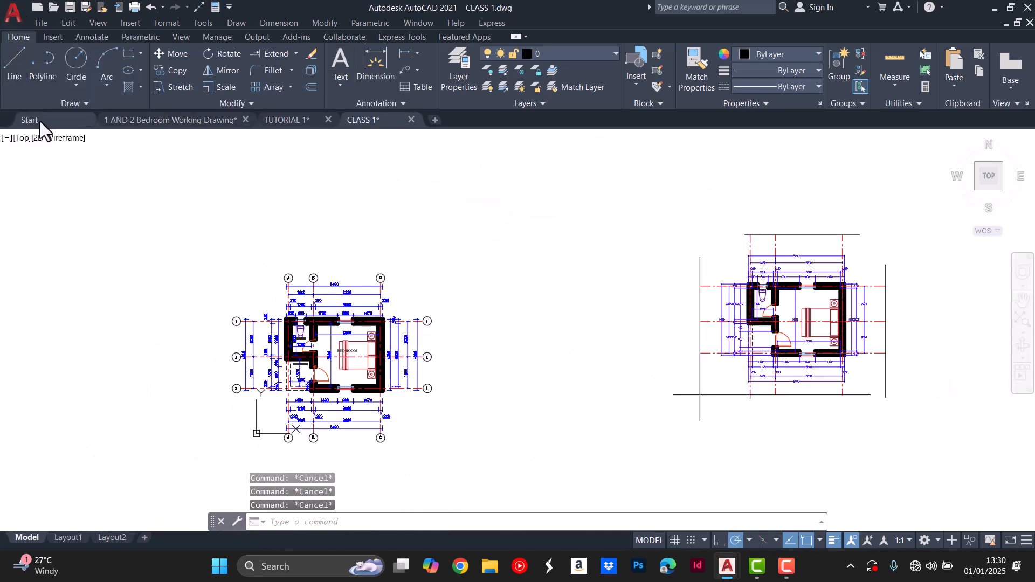
scroll(166, 211, "down", 2)
scroll(539, 280, "up", 5)
scroll(305, 288, "down", 6)
scroll(304, 289, "up", 7)
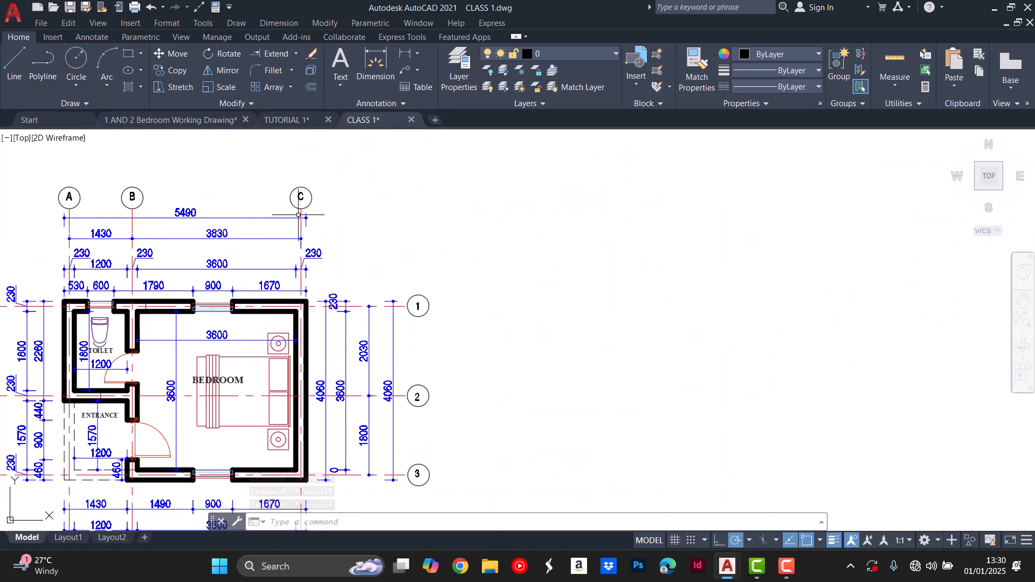
Examine the finished example's grid bubbles and compare them with the bare grid line ends around the plan.
scroll(397, 212, "down", 3)
scroll(404, 260, "up", 5)
scroll(405, 277, "down", 2)
scroll(407, 251, "down", 3)
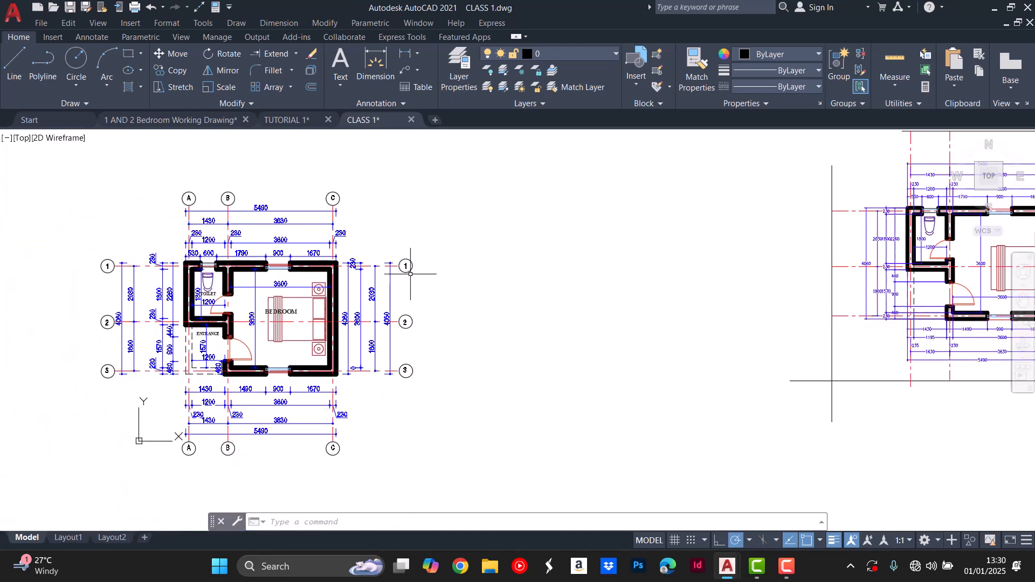
scroll(402, 254, "up", 5)
scroll(356, 261, "down", 4)
scroll(157, 180, "up", 6)
scroll(157, 180, "down", 4)
Draw a grid bubble circle with a radius of 170 just above the upper end of the leftmost vertical grid line.
key("Escape")
key("Escape")
left_click(76, 57)
scroll(593, 302, "down", 4)
scroll(693, 238, "up", 5)
scroll(821, 292, "down", 2)
scroll(822, 293, "up", 3)
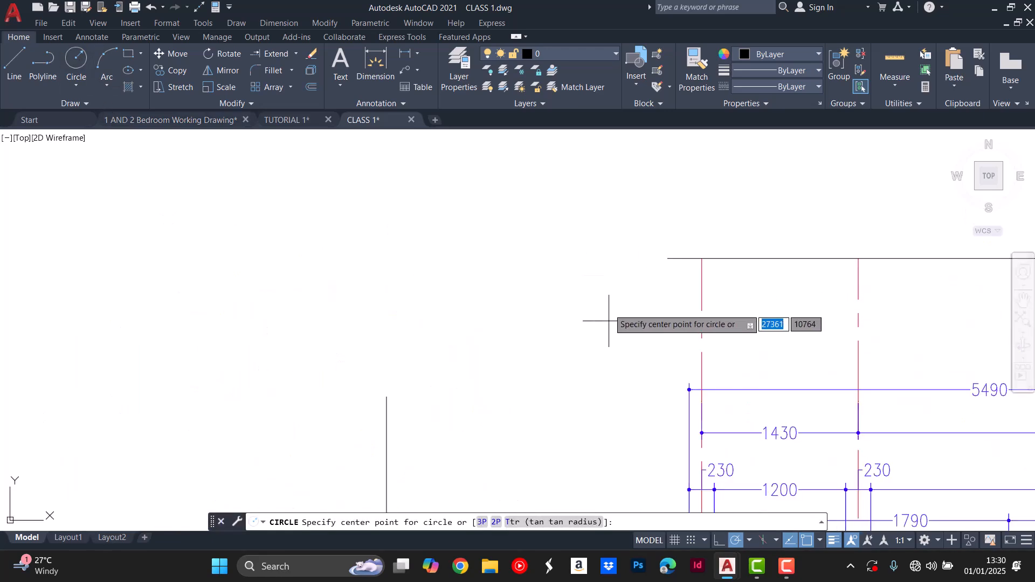
scroll(699, 225, "up", 2)
left_click(703, 224)
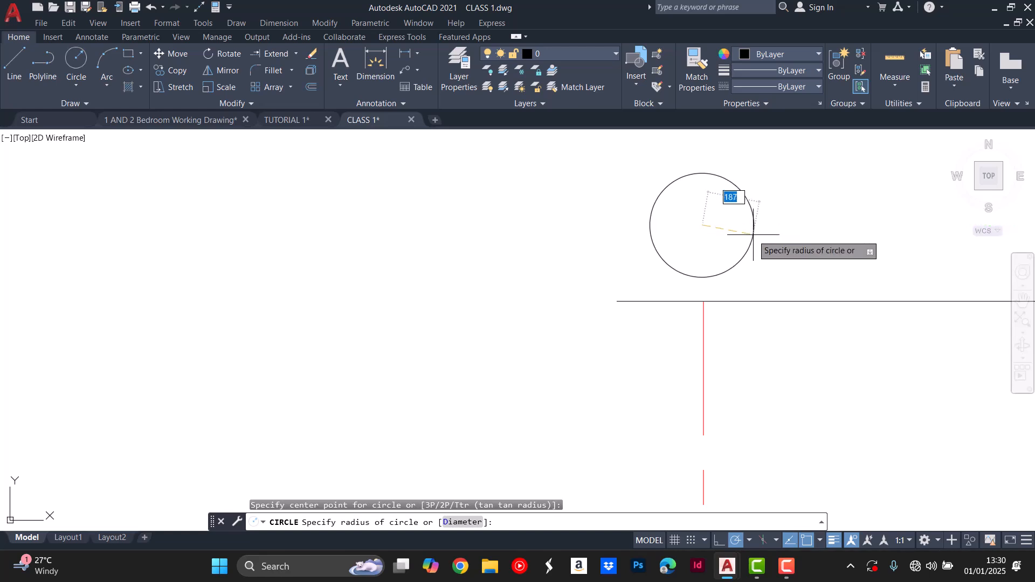
scroll(739, 223, "down", 3)
scroll(752, 223, "down", 2)
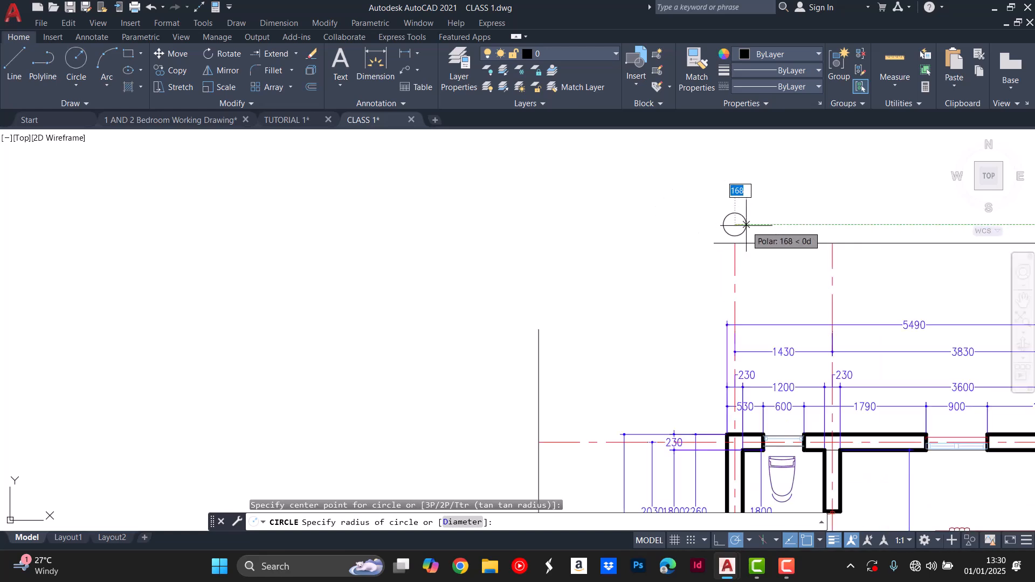
scroll(747, 224, "up", 4)
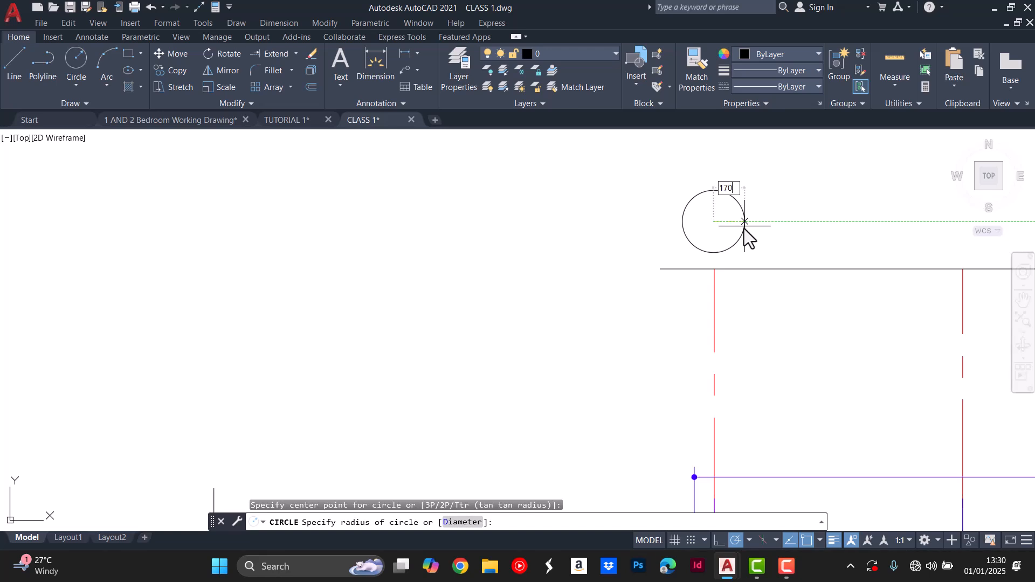
key("Return")
key("Escape")
Try moving the circle's lowest point onto the upper end of the leftmost vertical grid line and undo the move.
left_click(926, 262)
left_click(730, 238)
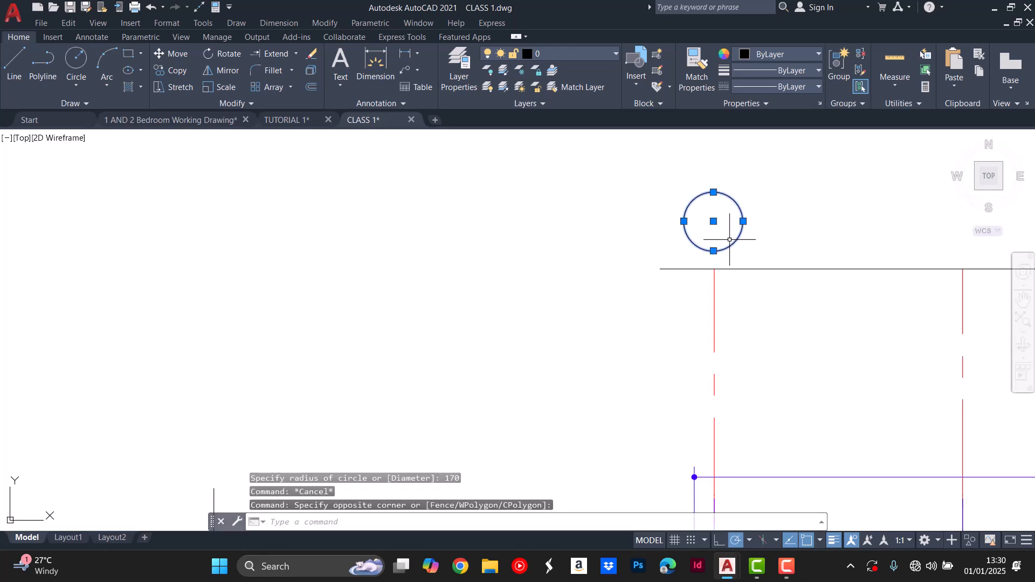
type("m")
key("Return")
left_click(714, 251)
left_click(714, 269)
key("Escape")
key("Escape")
key("Escape")
left_click(723, 241)
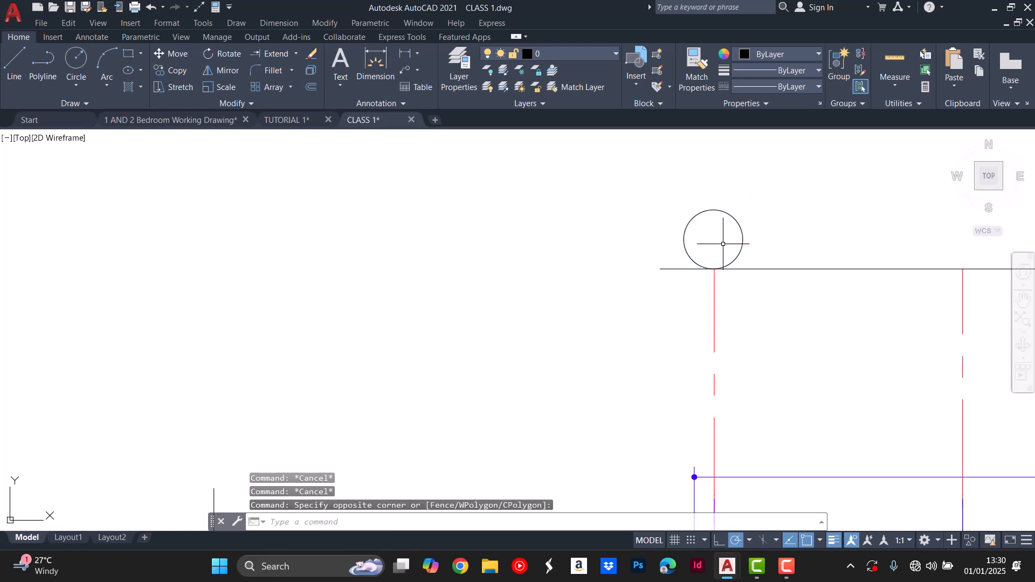
key("ctrl+z")
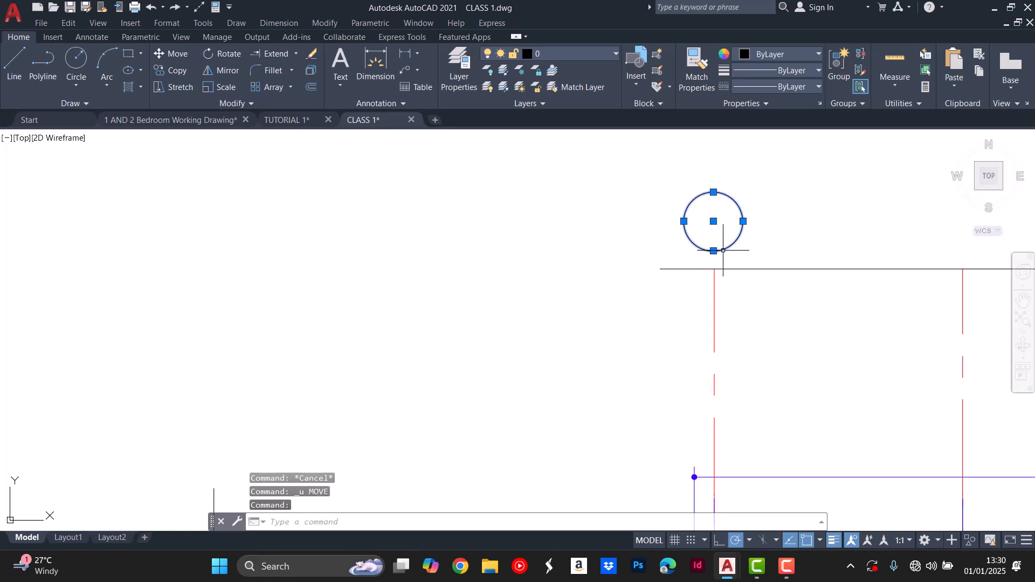
Move the circle by its lowest point onto the upper end of the leftmost vertical grid line.
key("Return")
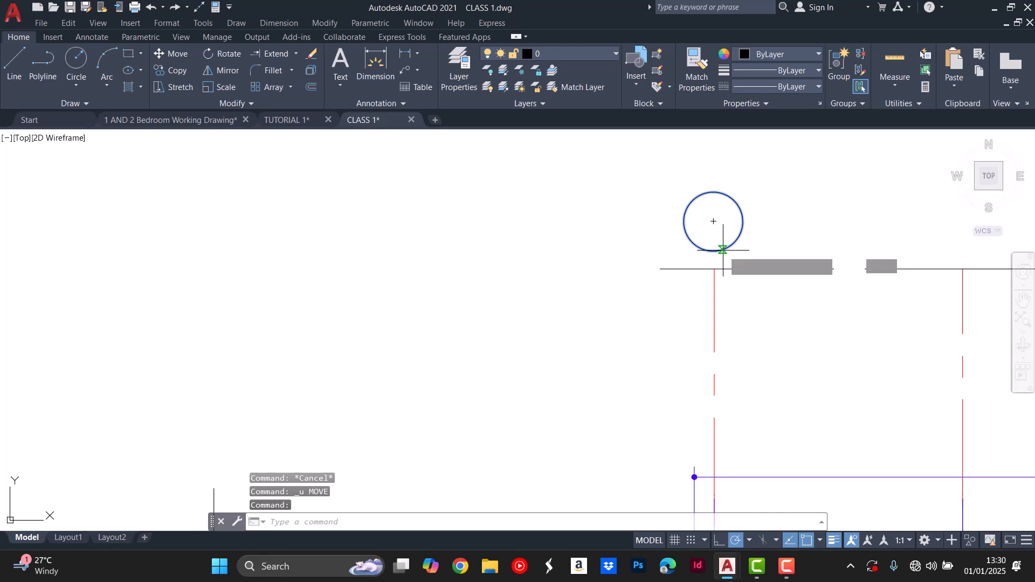
left_click(713, 251)
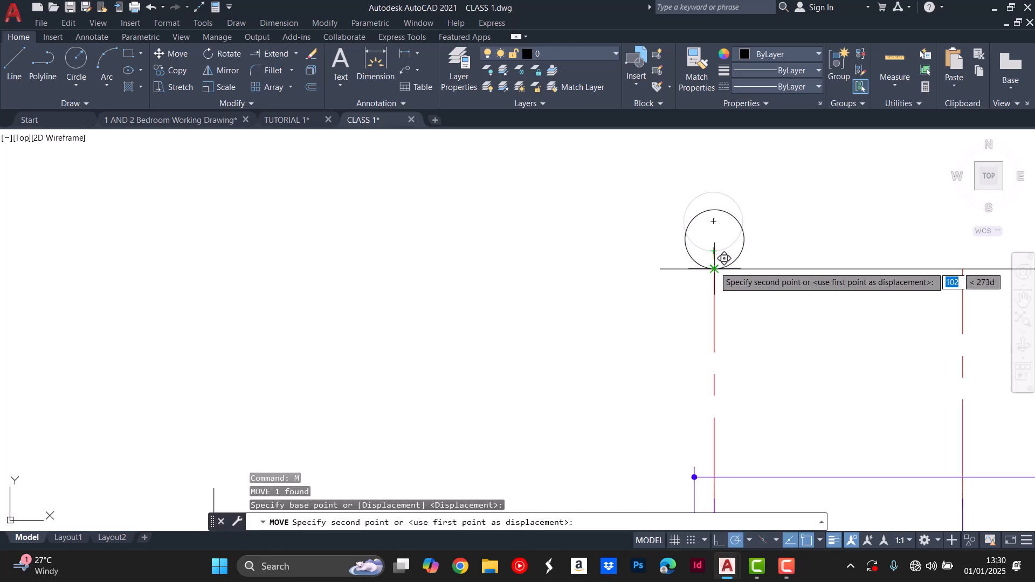
key("Escape")
key("Escape")
scroll(653, 257, "down", 4)
key("Escape")
scroll(680, 245, "up", 4)
left_click(688, 240)
left_click(646, 252)
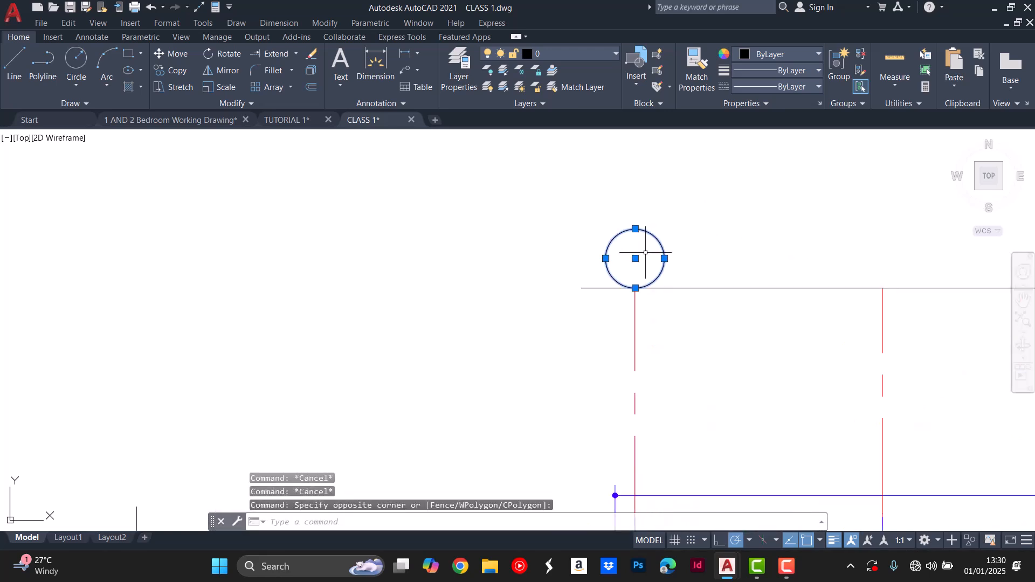
type("CO")
key("Return")
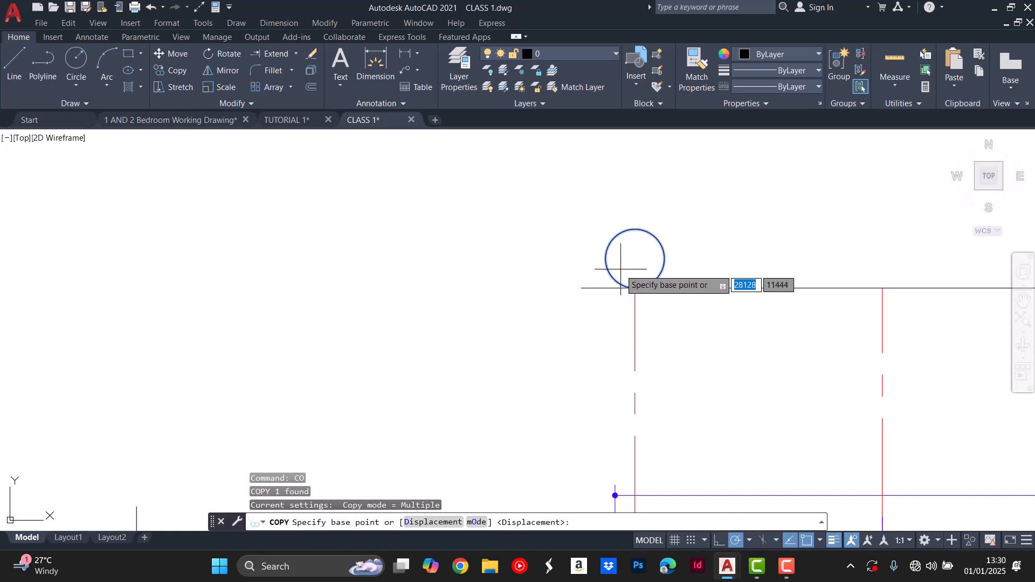
left_click(635, 258)
scroll(615, 261, "down", 6)
key("Escape")
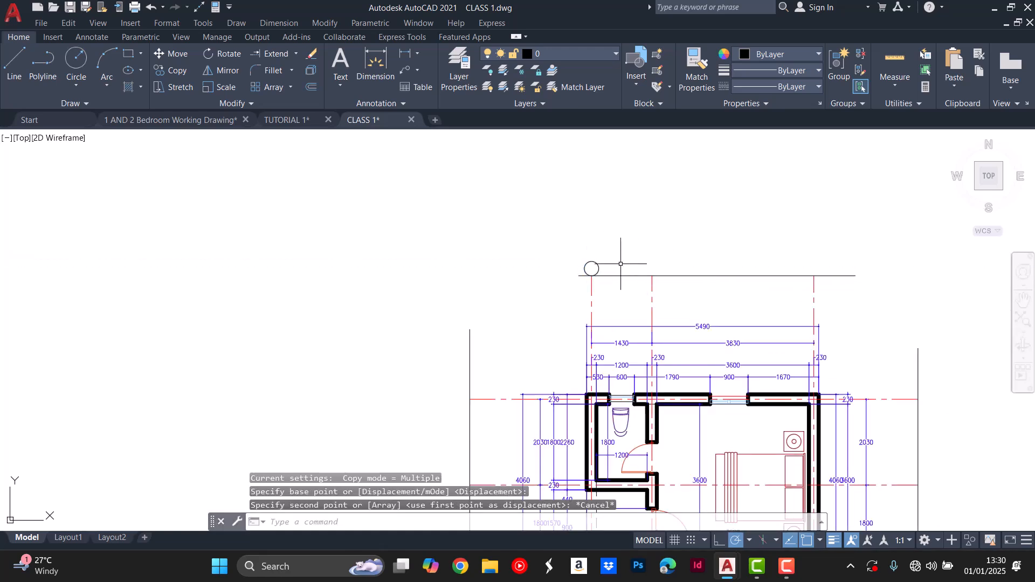
Copy the circle by its lowest point to the upper ends of the middle and rightmost vertical grid lines.
scroll(589, 270, "up", 3)
left_click(711, 259)
left_click(587, 272)
scroll(586, 279, "up", 5)
type("co")
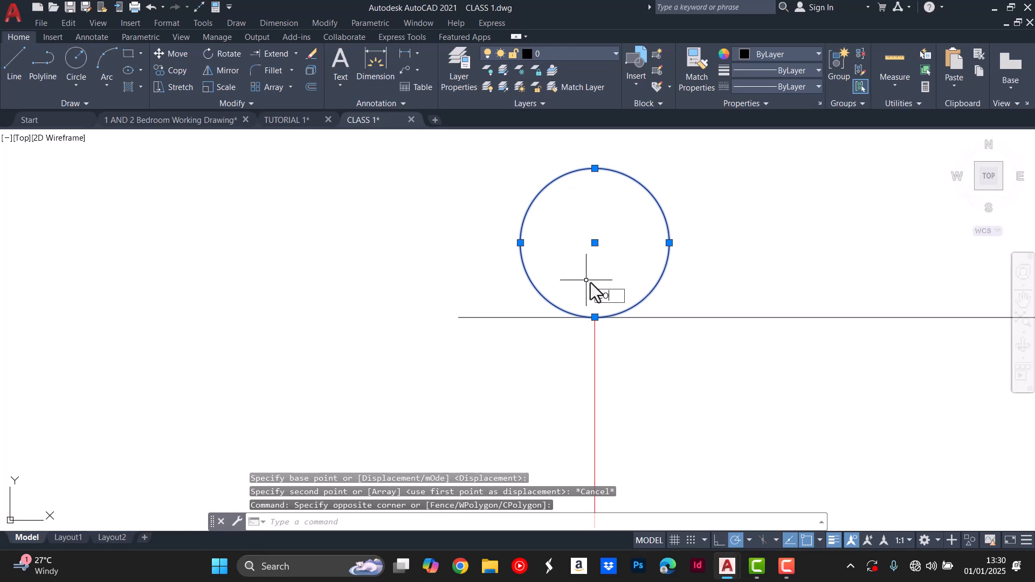
key("Return")
left_click(595, 317)
scroll(539, 308, "down", 6)
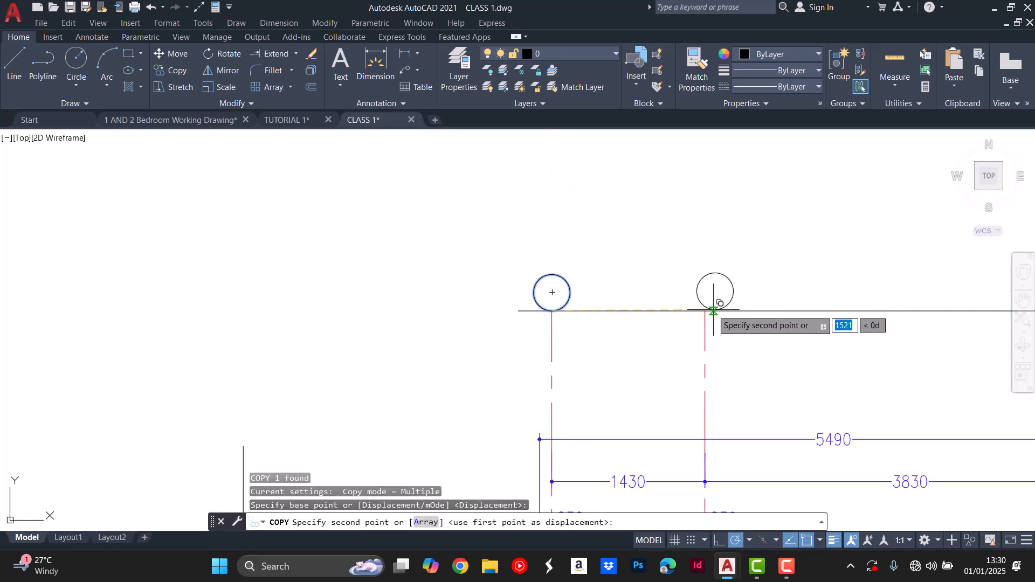
left_click(705, 310)
scroll(701, 313, "down", 6)
scroll(661, 314, "up", 4)
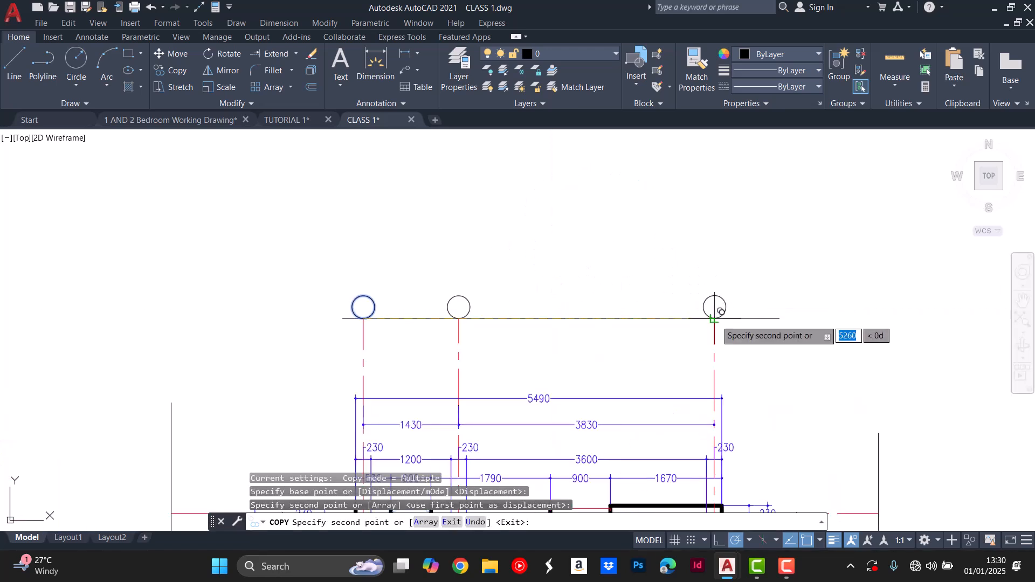
left_click(716, 319)
key("Escape")
key("Escape")
scroll(676, 295, "down", 4)
left_click(683, 300)
scroll(683, 299, "up", 4)
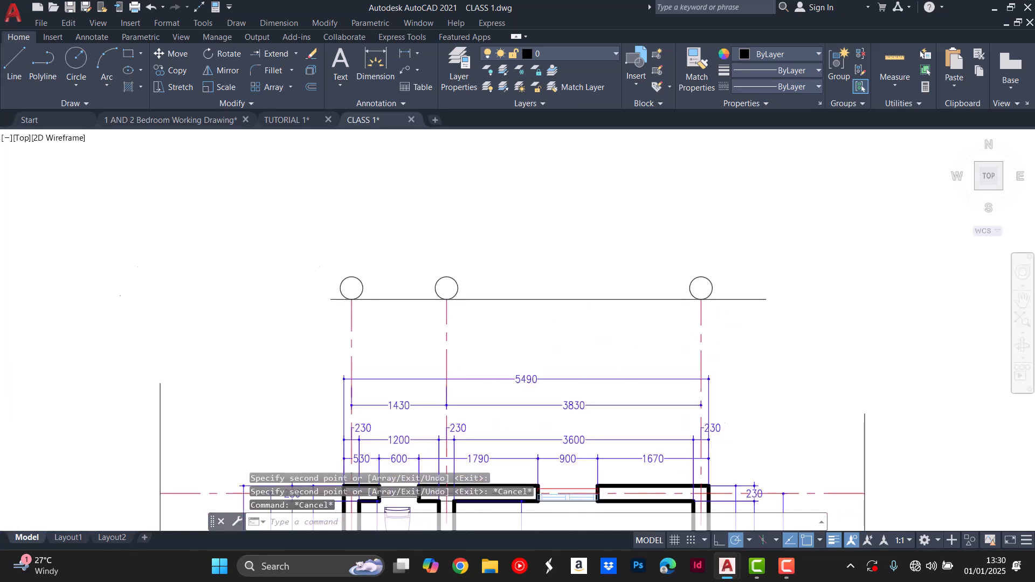
left_click(605, 302)
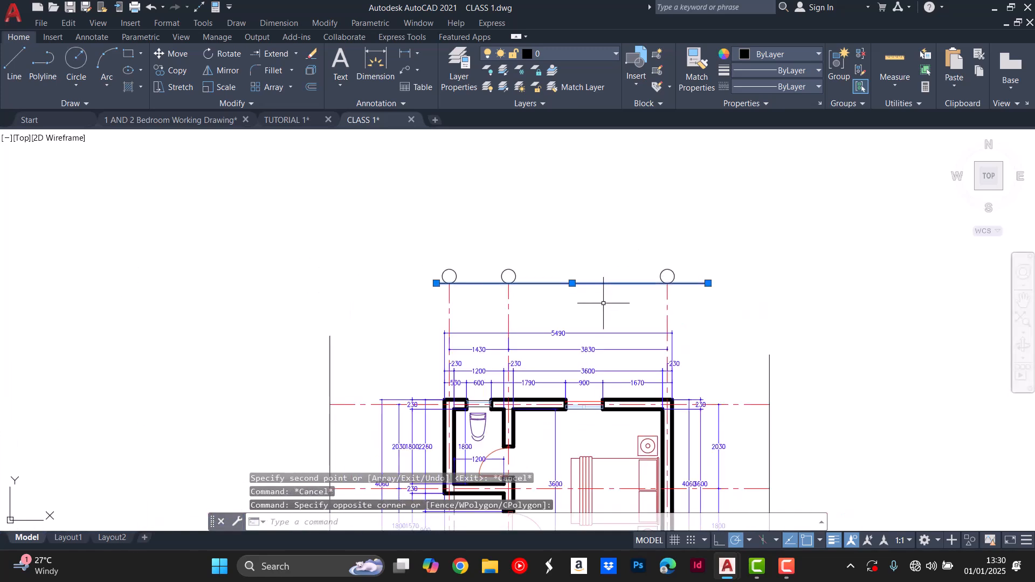
type("M")
key("Return")
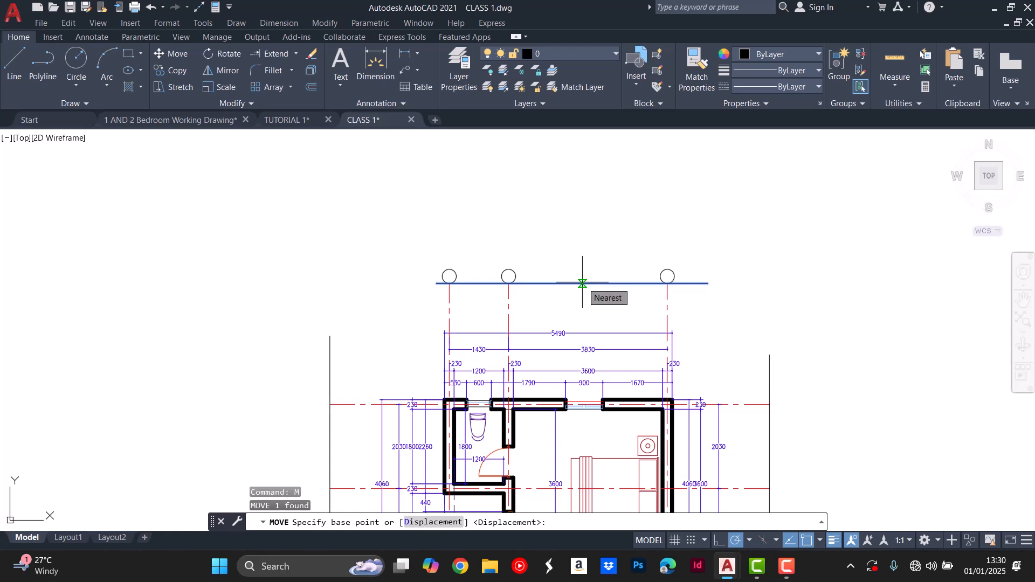
key("Escape")
Move the horizontal boundary line above the plan straight down, close to the overall 5490 dimension.
left_click(578, 299)
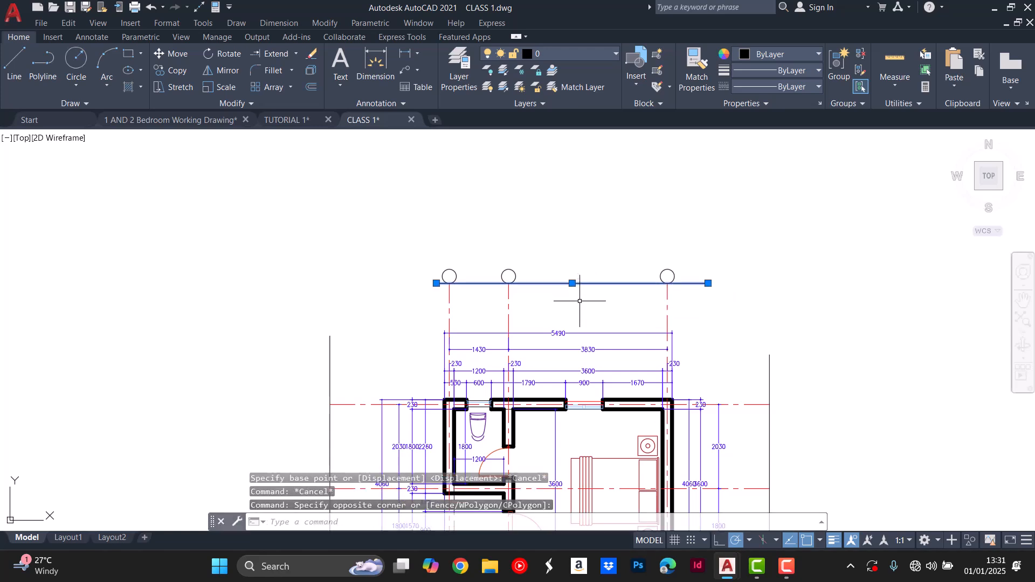
type("M")
key("Return")
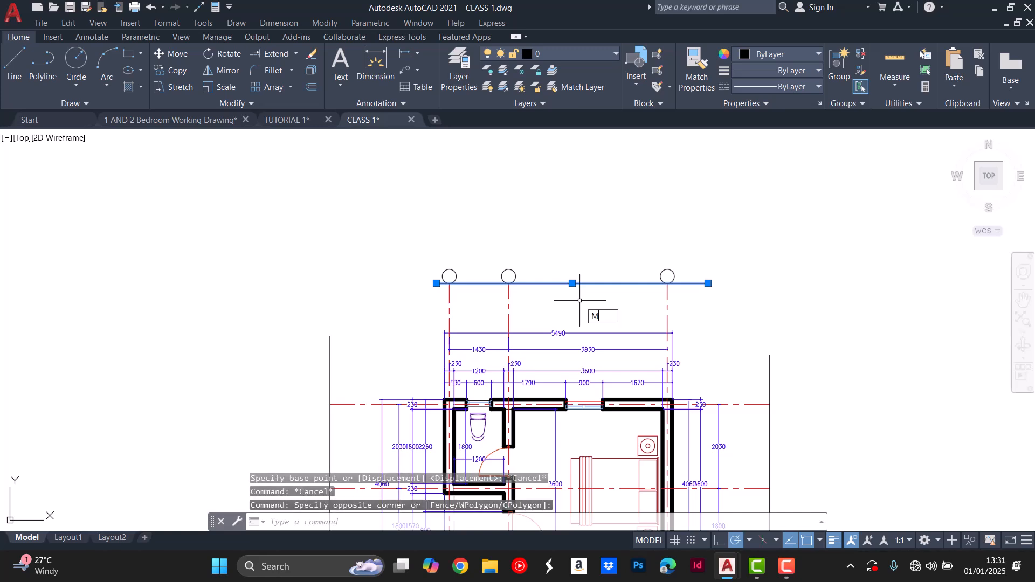
left_click(598, 284)
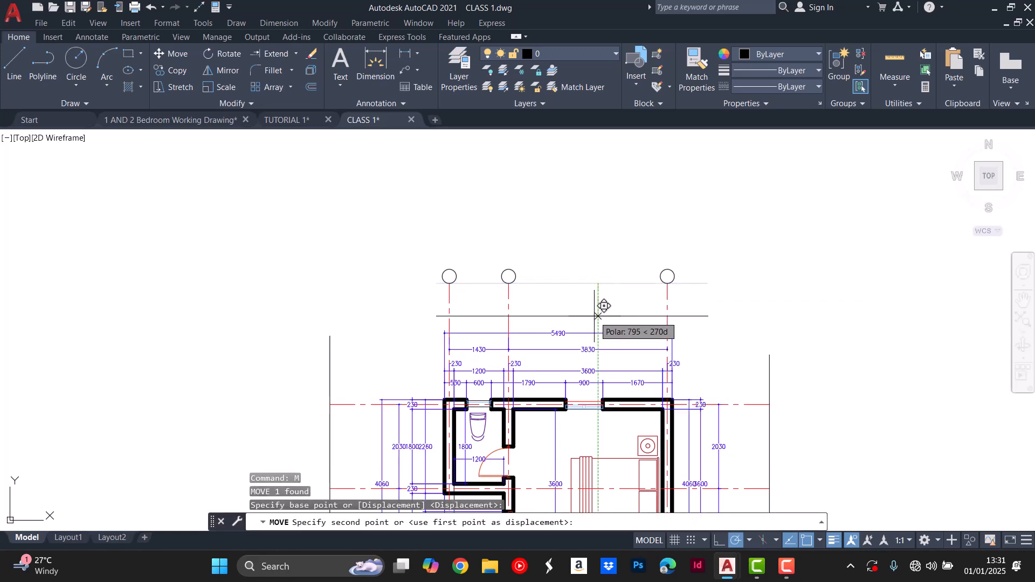
key("Escape")
key("Escape")
key("Escape")
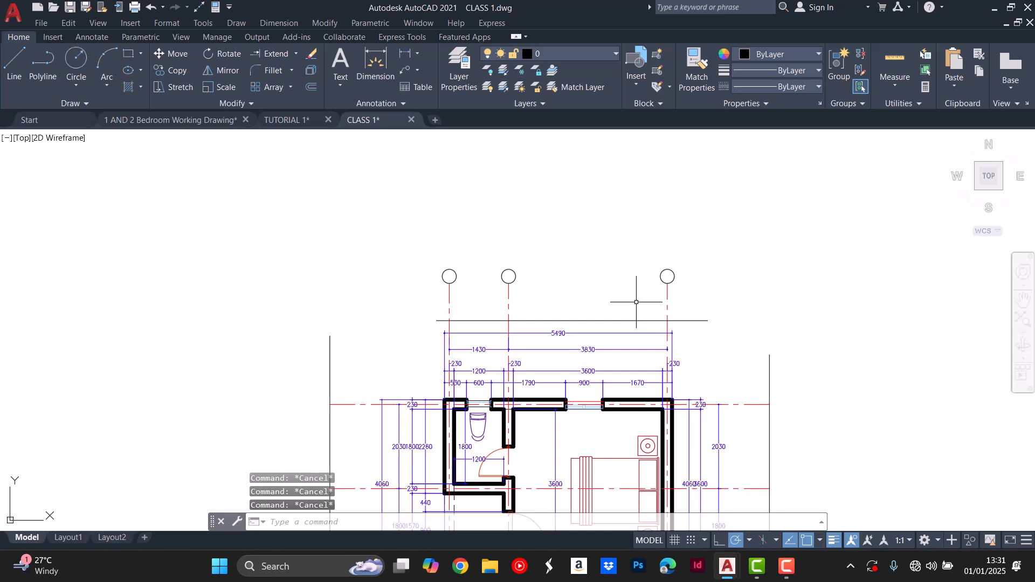
Trim the three vertical grid lines where they extend above the horizontal boundary line.
key("Return")
left_click(675, 300)
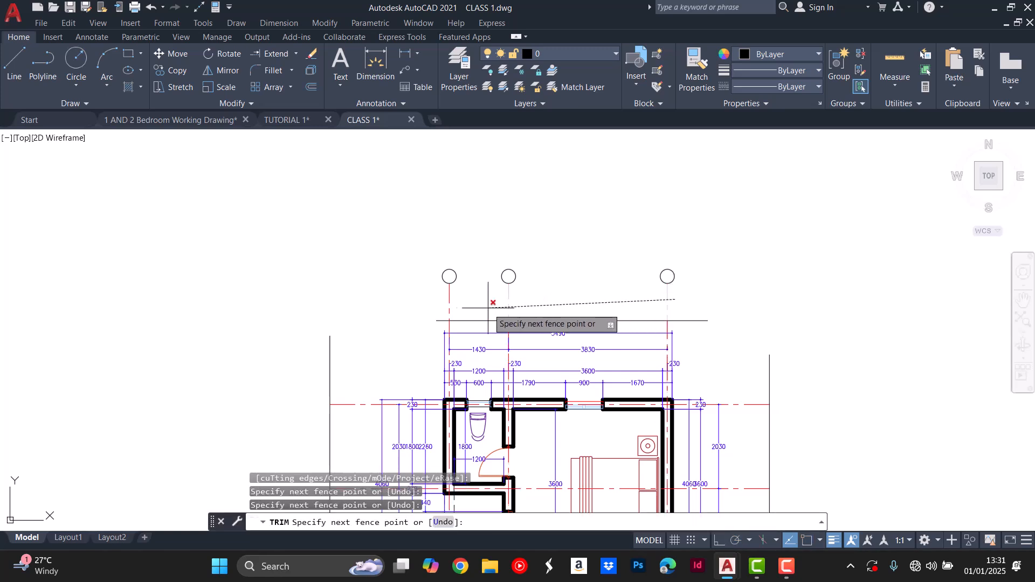
key("Escape")
key("Escape")
Move the three grid circles down together so they sit on the upper ends of the trimmed grid lines.
left_click(689, 253)
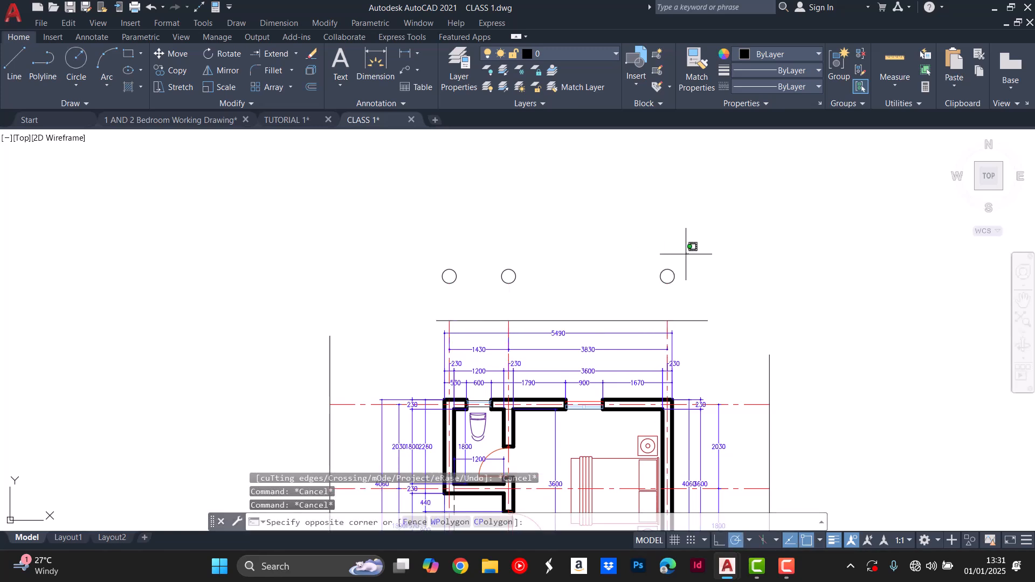
left_click(433, 293)
type("M")
key("Return")
scroll(425, 285, "up", 4)
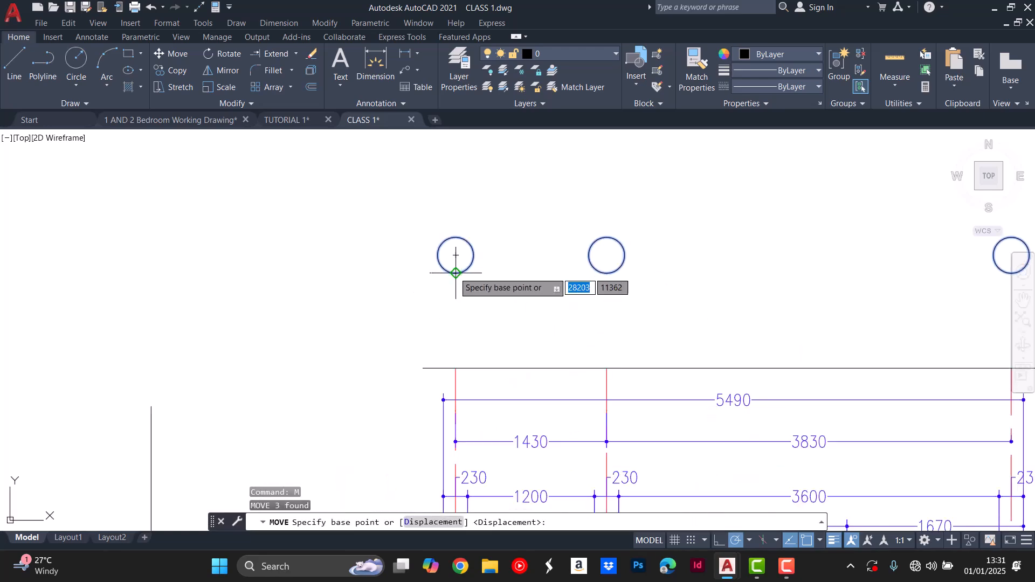
left_click(455, 255)
left_click(456, 362)
key("Escape")
key("Escape")
key("Escape")
scroll(456, 340, "down", 6)
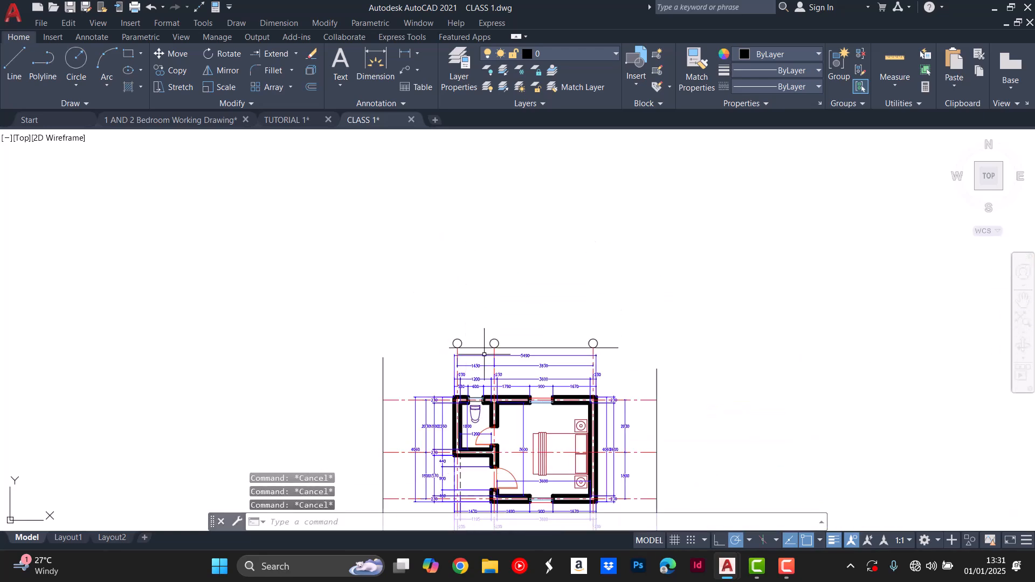
Erase the horizontal boundary line beneath the three grid circles above the plan.
scroll(523, 354, "up", 6)
left_click(569, 318)
left_click(555, 337)
key("Escape")
key("Escape")
scroll(596, 324, "down", 5)
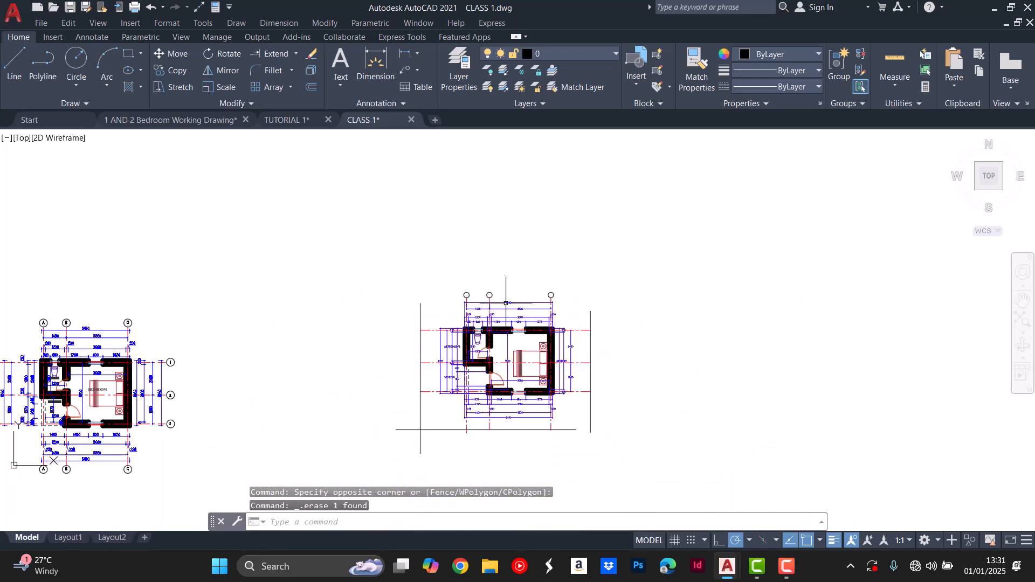
Move the vertical boundary line on the plan's right side horizontally inward, closer to the dimension rows.
scroll(595, 325, "up", 5)
left_click(596, 325)
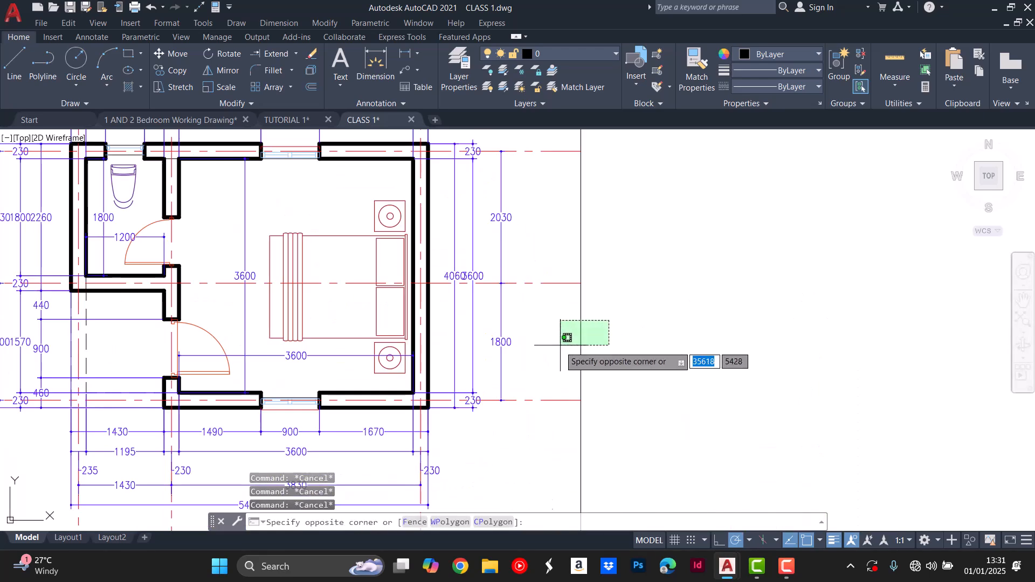
left_click(565, 338)
type("m")
key("Return")
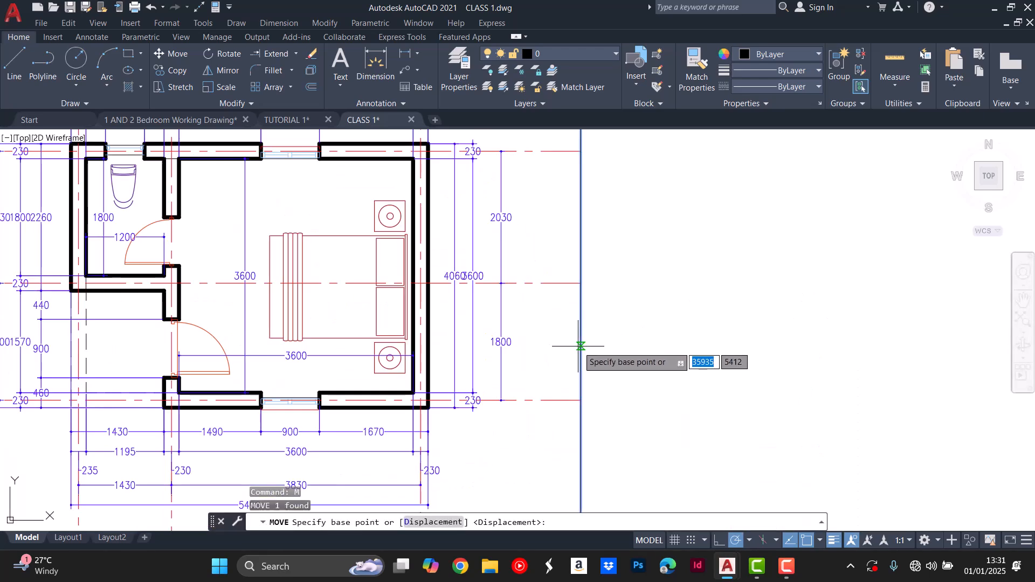
left_click(581, 346)
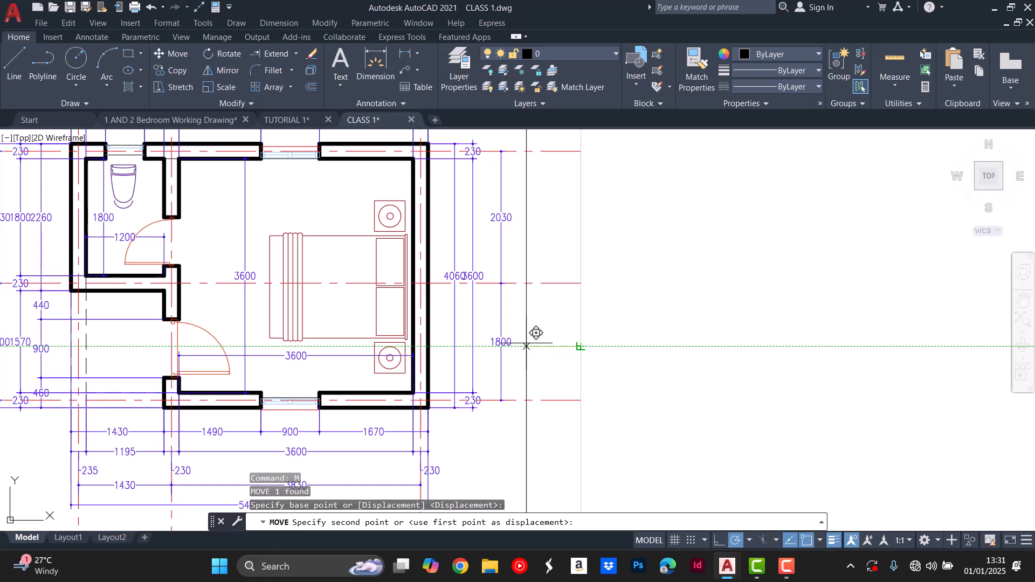
key("Escape")
key("Escape")
key("Escape")
Trim the three horizontal grid lines where they extend beyond the vertical boundary line right of the plan.
type("t or")
key("Return")
scroll(541, 213, "down", 1)
scroll(545, 176, "up", 2)
left_click(546, 160)
scroll(544, 169, "down", 3)
scroll(555, 256, "up", 2)
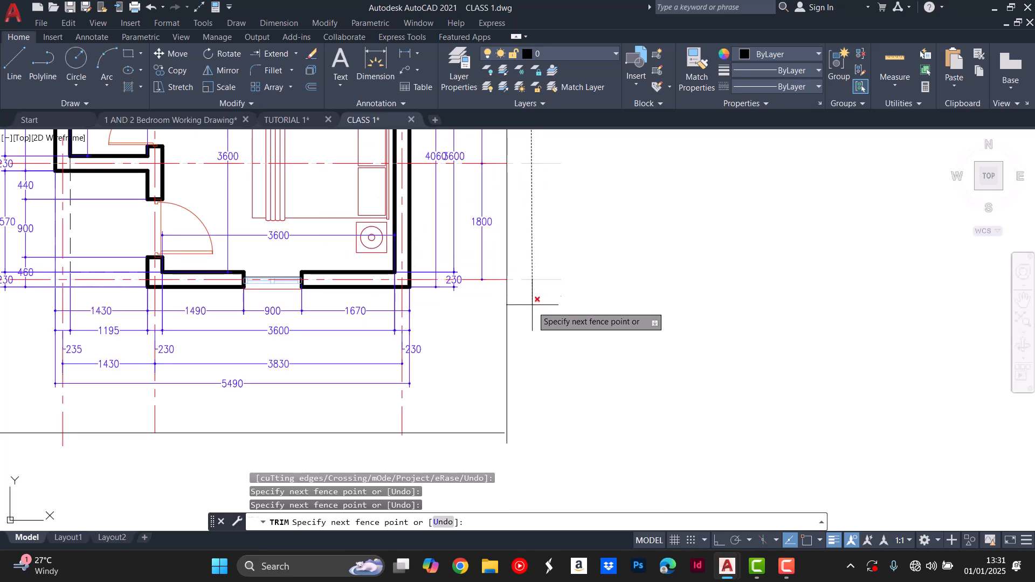
left_click(531, 319)
scroll(555, 333, "down", 3)
key("Escape")
key("Escape")
scroll(555, 333, "up", 1)
key("Escape")
key("Escape")
Copy the rightmost upper grid circle onto the right ends of the three horizontal grid lines.
scroll(501, 159, "up", 4)
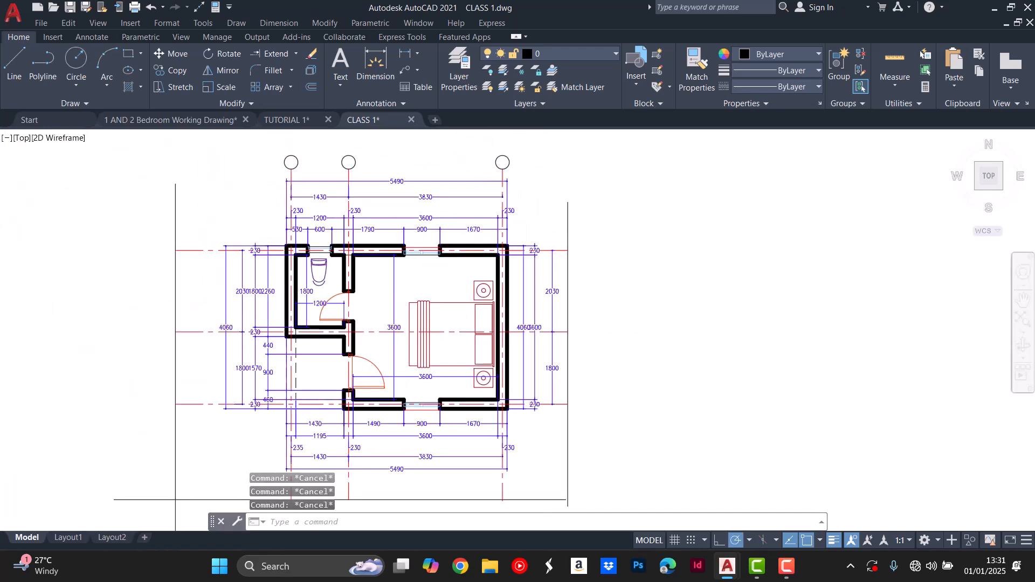
type("o")
key("Return")
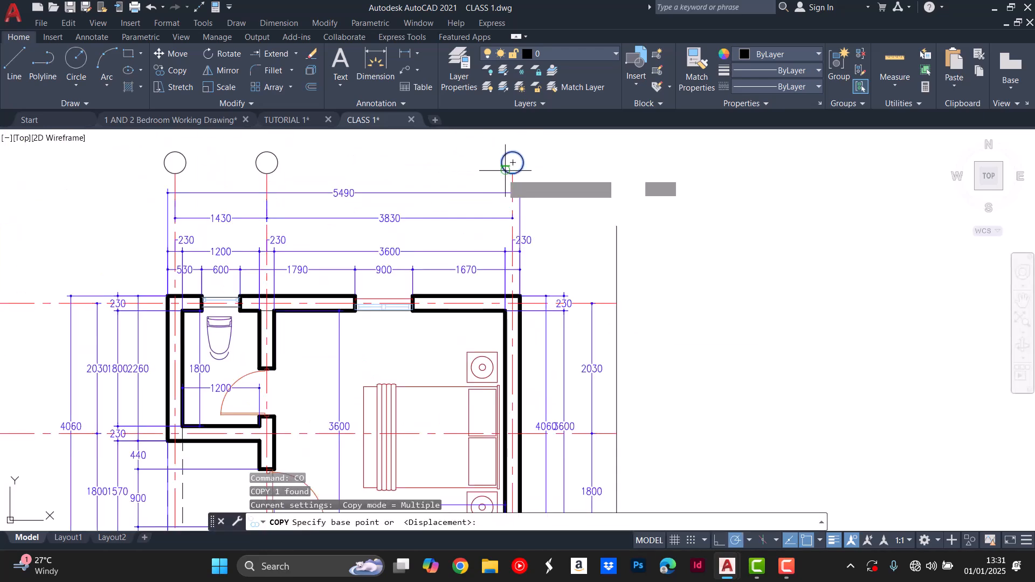
left_click(513, 162)
scroll(620, 299, "up", 4)
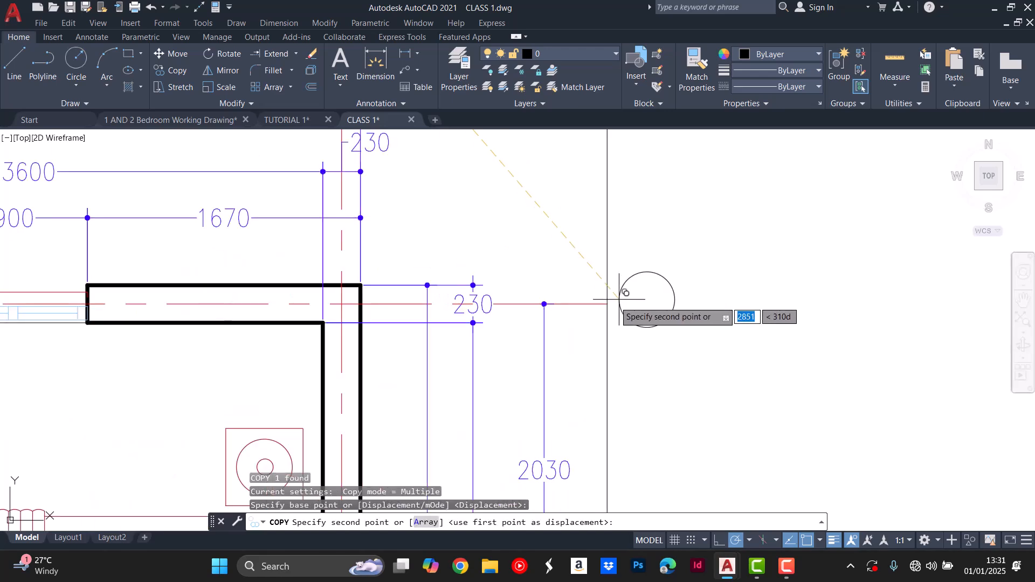
scroll(607, 304, "down", 6)
left_click(603, 344)
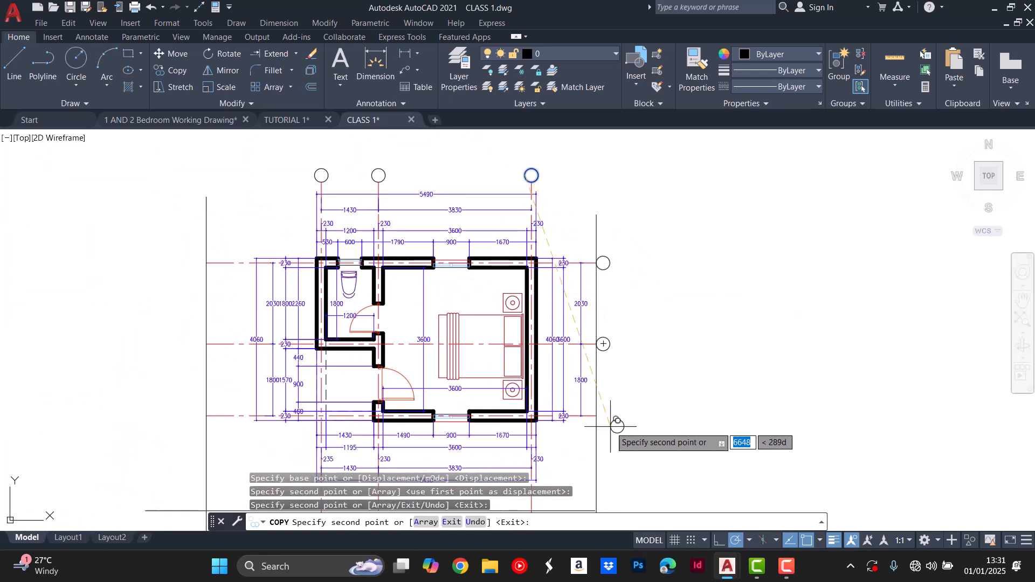
left_click(596, 416)
key("Escape")
key("Escape")
key("Escape")
key("Escape")
scroll(603, 299, "up", 6)
scroll(590, 232, "down", 8)
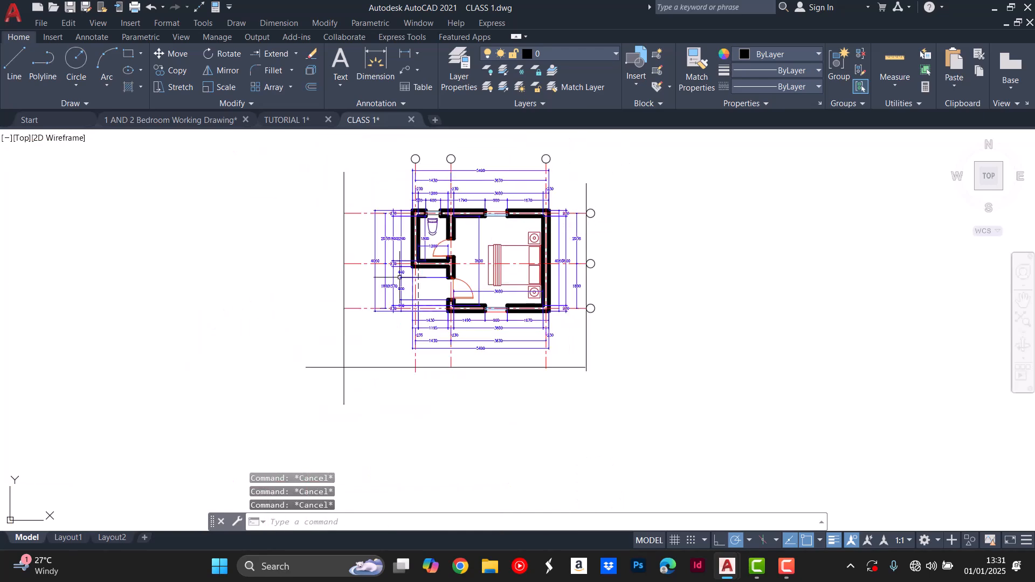
Move the vertical boundary line on the plan's left side horizontally inward by about 700 mm, closer to the dimension rows.
scroll(361, 282, "up", 4)
left_click(362, 283)
left_click(308, 293)
scroll(307, 238, "down", 5)
scroll(308, 293, "up", 5)
type("m")
key("Return")
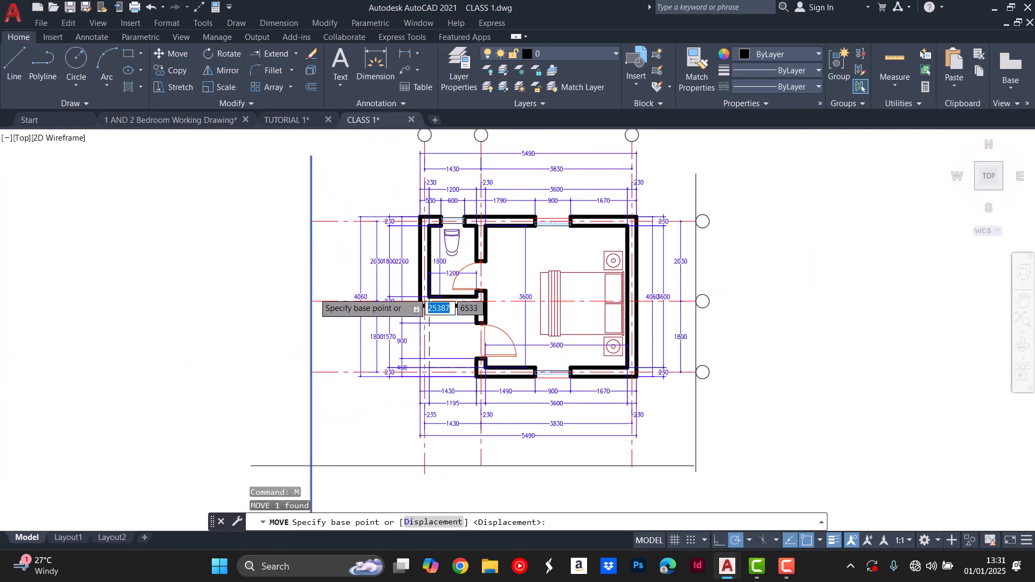
left_click(311, 264)
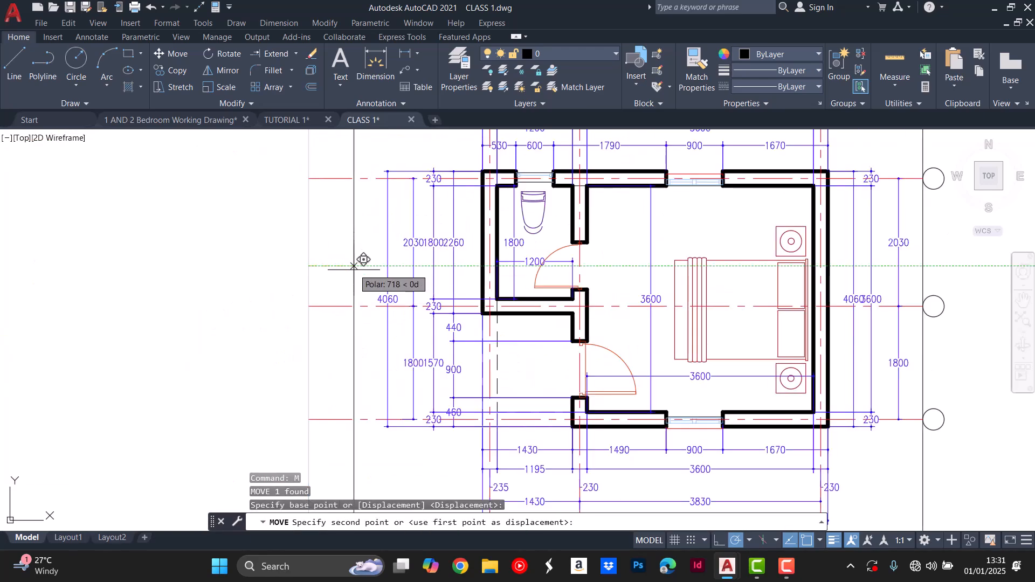
left_click(352, 265)
Trim the three horizontal grid lines where they extend beyond the vertical boundary line left of the plan.
key("Escape")
type("tr")
key("Return")
scroll(339, 305, "down", 3)
left_click(336, 215)
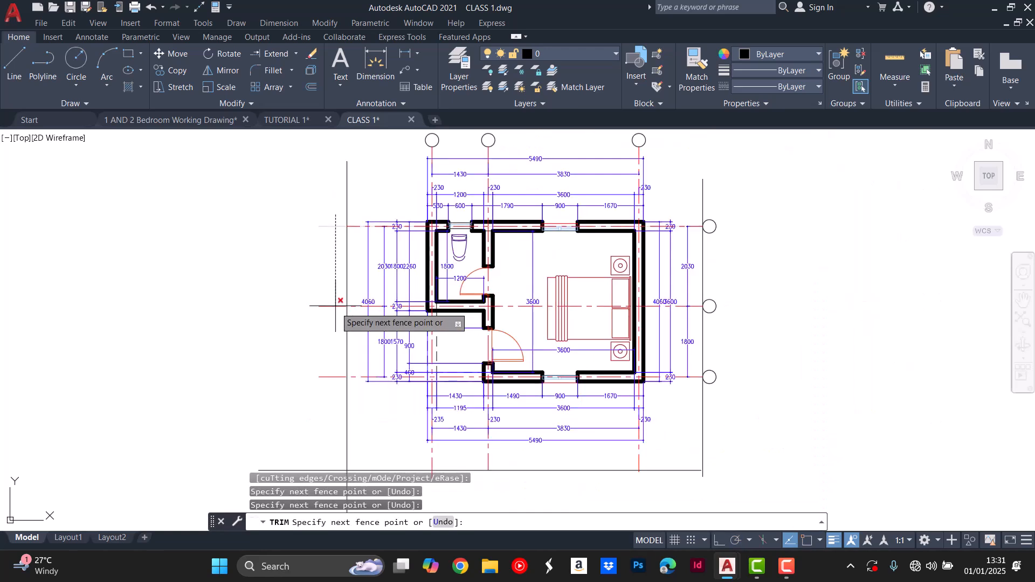
key("Escape")
key("Escape")
key("Escape")
scroll(723, 220, "up", 4)
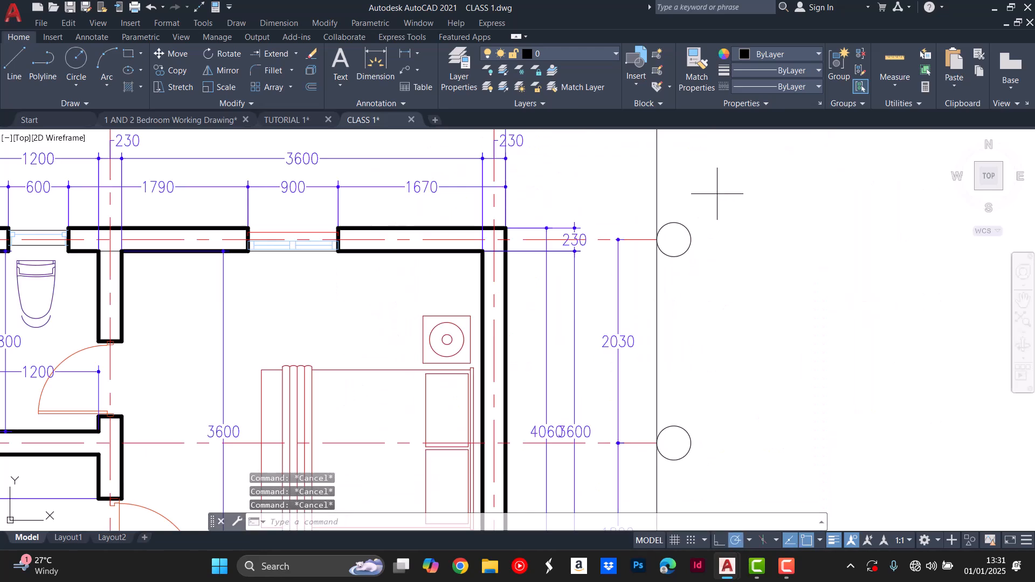
scroll(725, 189, "down", 2)
left_click(710, 212)
scroll(701, 377, "down", 2)
scroll(684, 312, "up", 2)
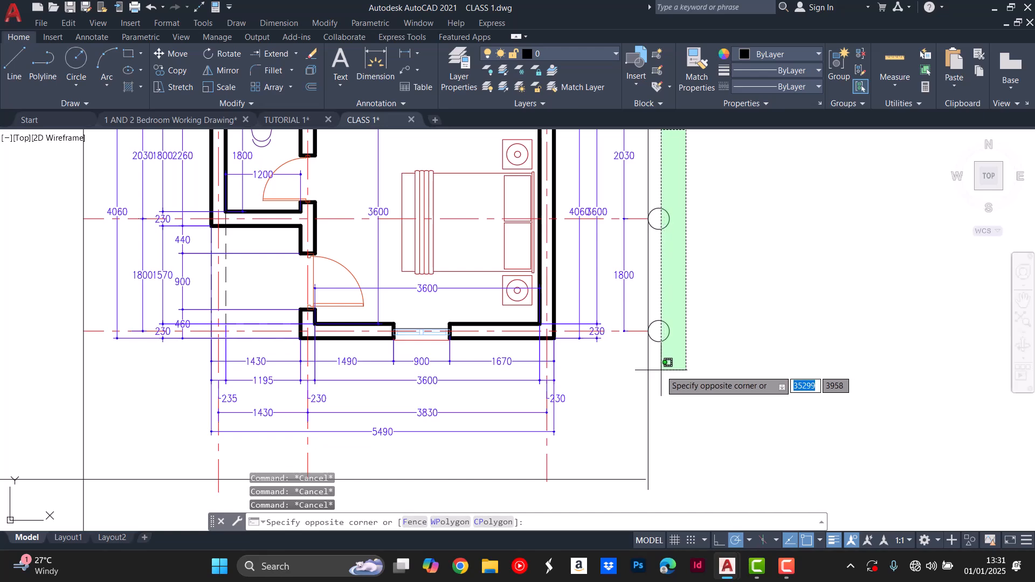
left_click(662, 372)
type("co")
key("Return")
scroll(674, 355, "down", 5)
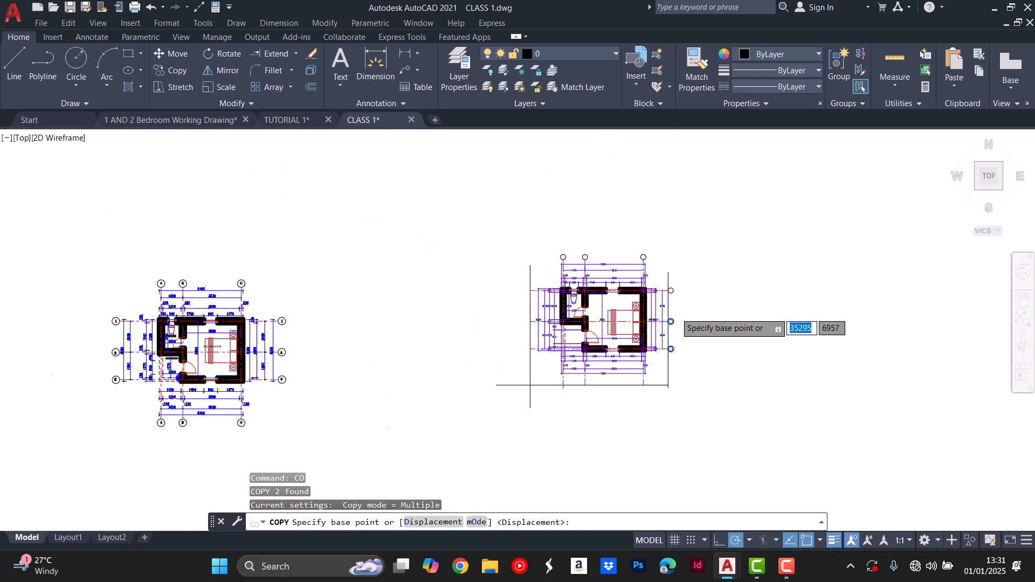
scroll(677, 315, "up", 5)
key("Escape")
key("Escape")
Copy the three grid circles right of the plan onto the left ends of the horizontal grid lines.
left_click(669, 205)
scroll(647, 291, "down", 4)
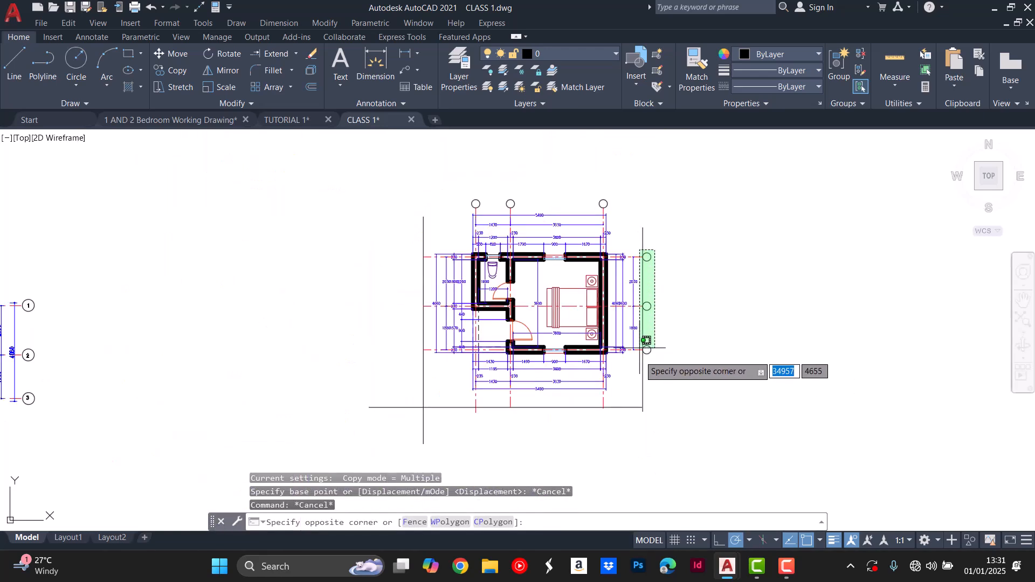
scroll(652, 335, "up", 5)
left_click(654, 360)
scroll(654, 345, "down", 3)
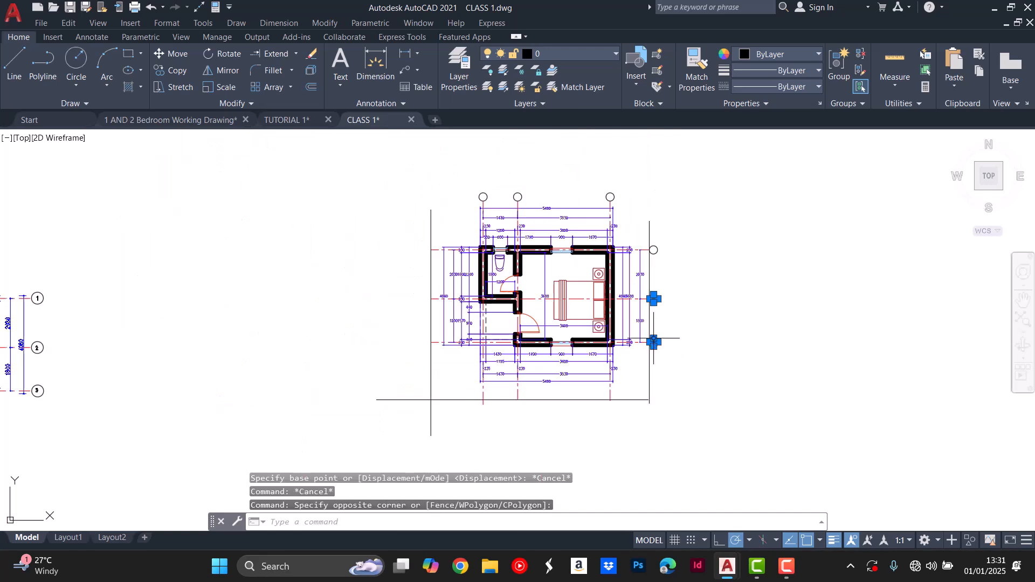
scroll(654, 342, "up", 5)
left_click(638, 235)
type("C")
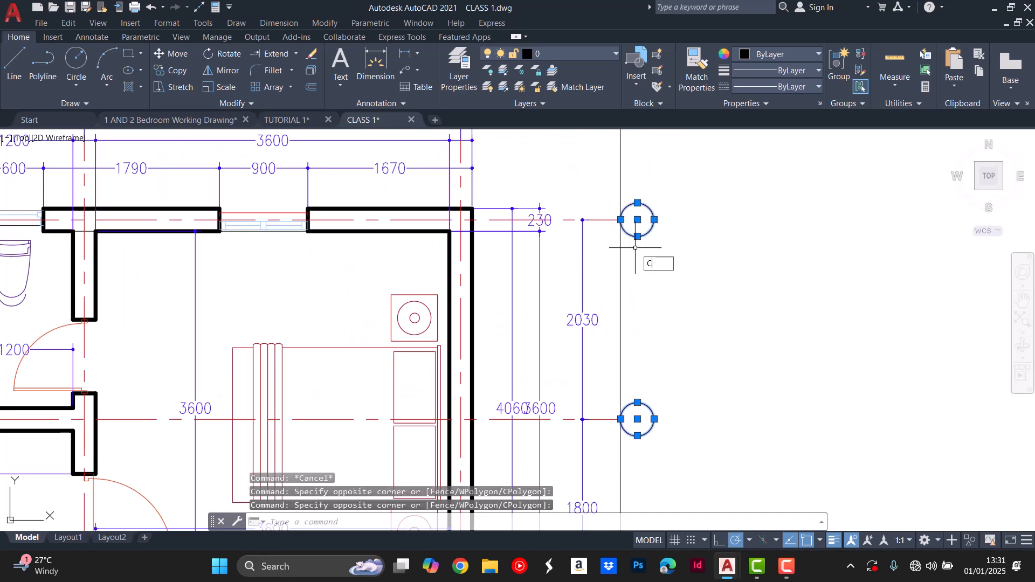
type("O")
key("Return")
left_click(654, 219)
scroll(429, 291, "down", 5)
scroll(430, 291, "up", 5)
left_click(413, 233)
key("Escape")
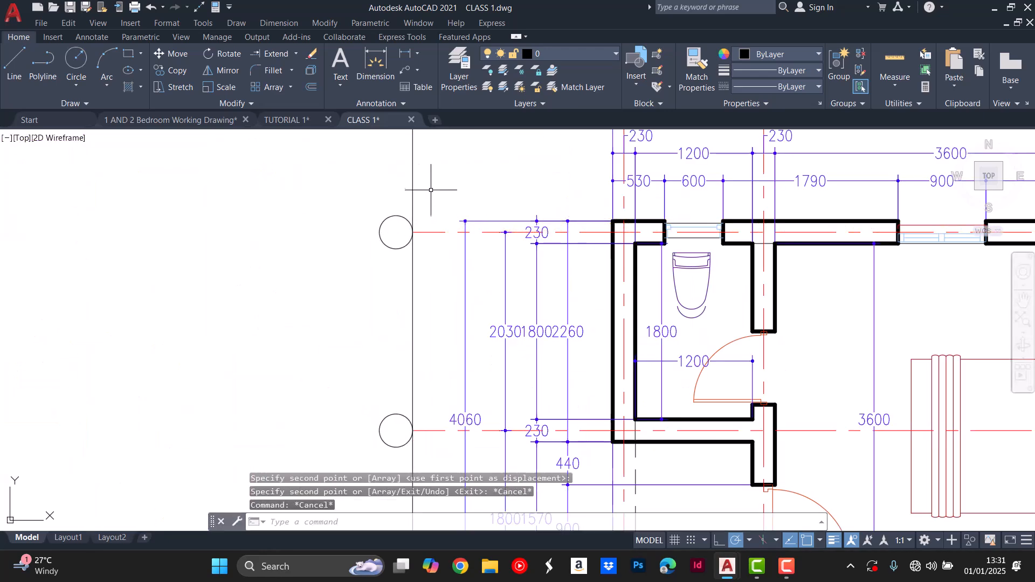
Erase the vertical boundary line beside the grid circles left of the plan.
left_click(431, 190)
key("Delete")
scroll(376, 231, "down", 4)
scroll(382, 229, "up", 4)
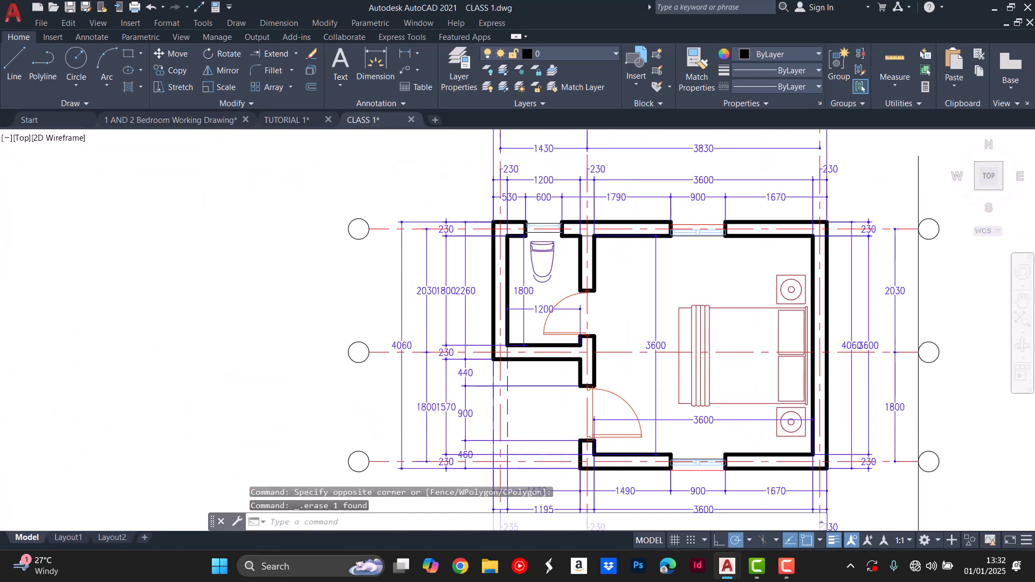
key("Escape")
key("Escape")
key("Escape")
Move the horizontal boundary line below the plan upward, closer to the 5490 overall dimension.
scroll(410, 227, "down", 5)
scroll(357, 186, "up", 2)
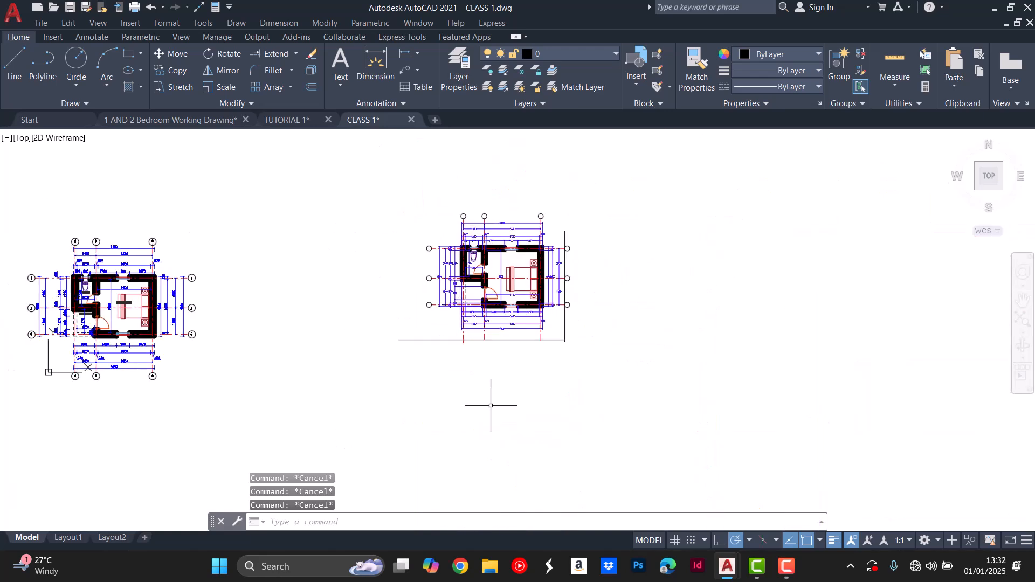
scroll(502, 346, "up", 6)
left_click(528, 307)
left_click(500, 340)
key("m")
key("space")
left_click(503, 323)
left_click(500, 301)
key("Escape")
key("Escape")
key("Escape")
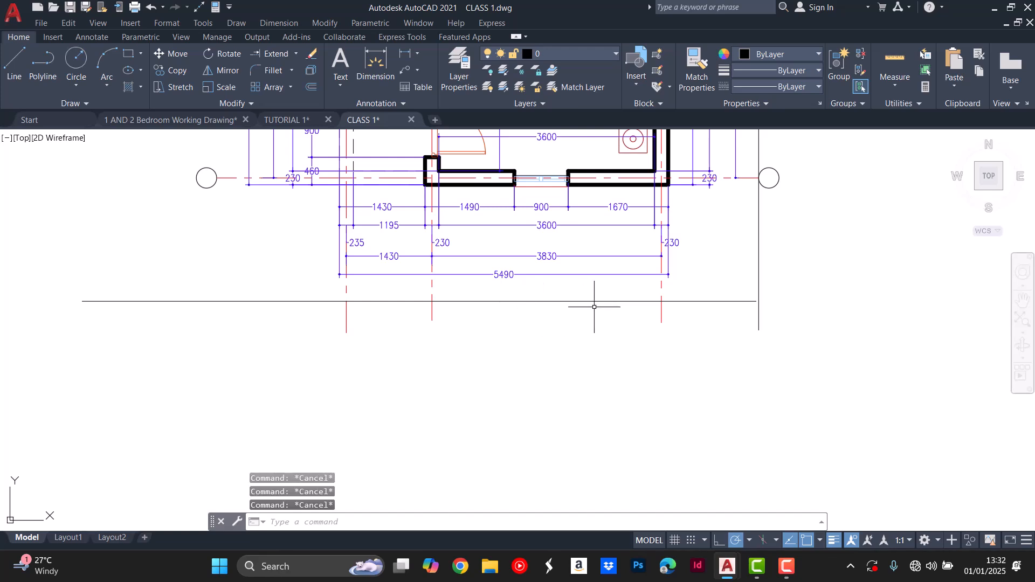
Trim the three vertical grid lines where they extend below the horizontal boundary line under the plan.
type("tr")
key("space")
left_click(666, 309)
left_click(301, 316)
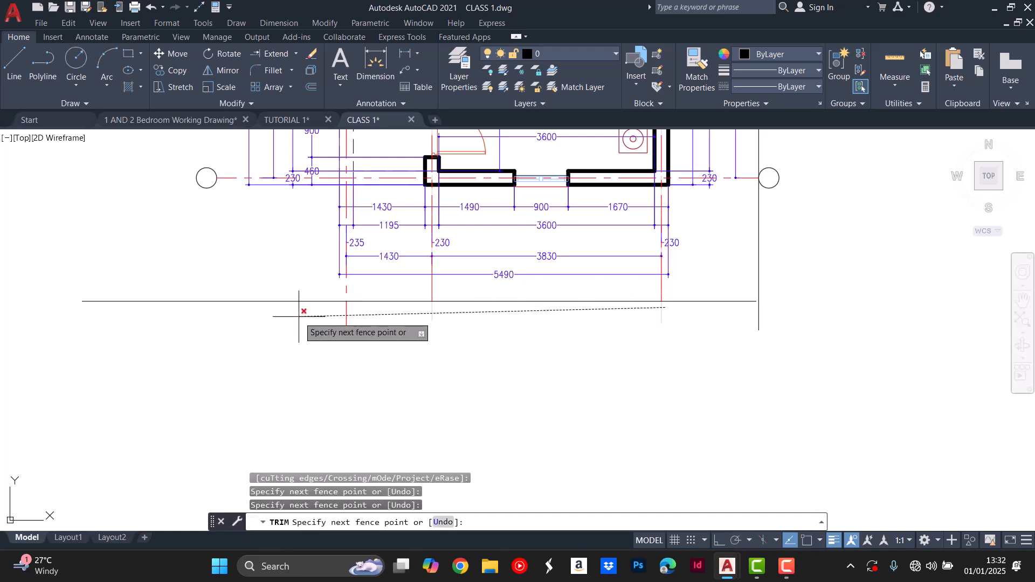
key("Escape")
Erase the two remaining boundary lines, the horizontal one below the plan and the vertical one on its right side.
left_click(776, 248)
left_click(704, 339)
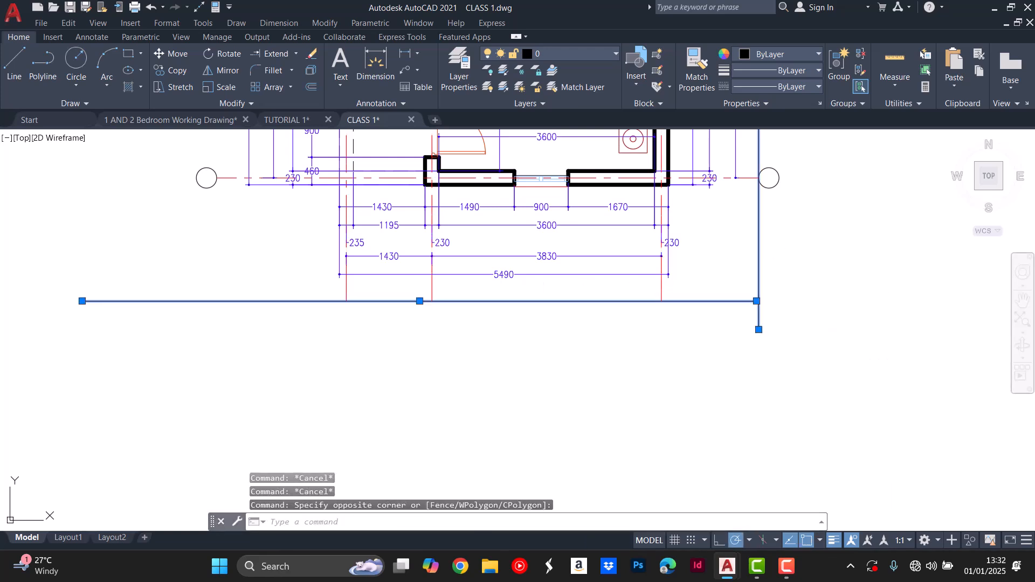
key("Delete")
scroll(701, 340, "down", 5)
Copy the three grid circles above the plan onto the lower ends of the vertical grid lines.
scroll(819, 186, "up", 6)
left_click(861, 201)
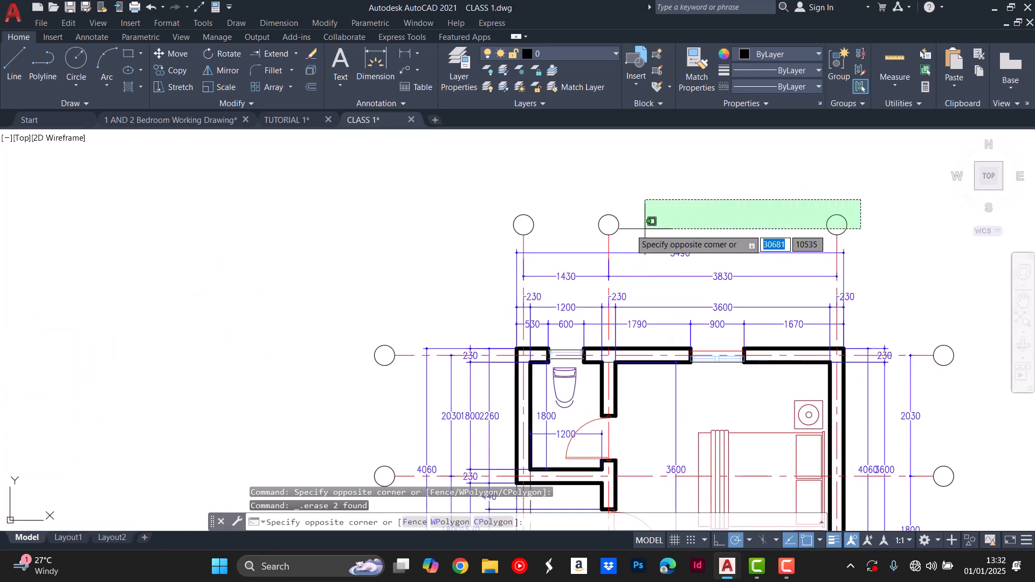
left_click(504, 229)
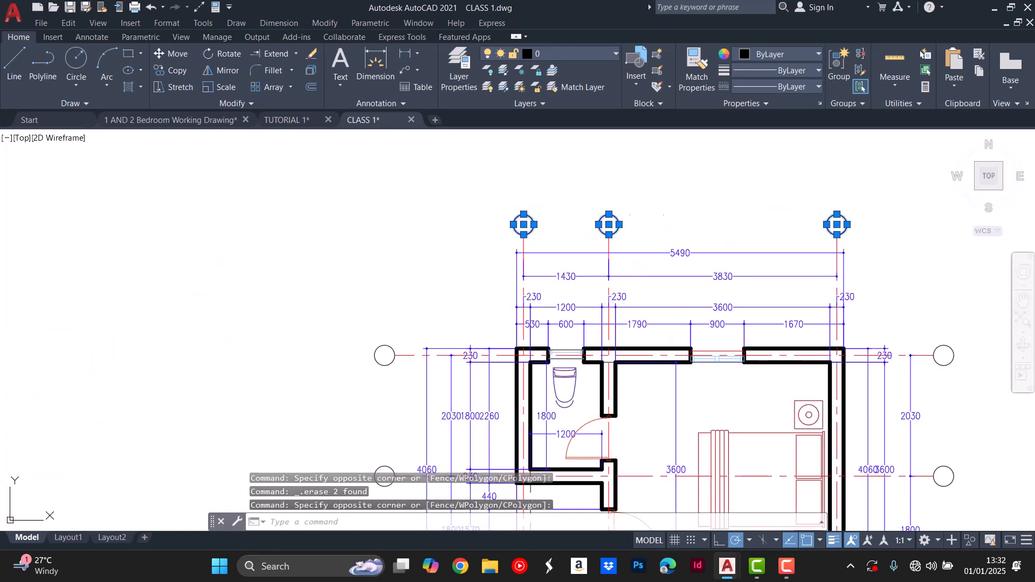
type("co")
key("Return")
left_click(524, 214)
scroll(523, 201, "down", 5)
scroll(538, 327, "up", 5)
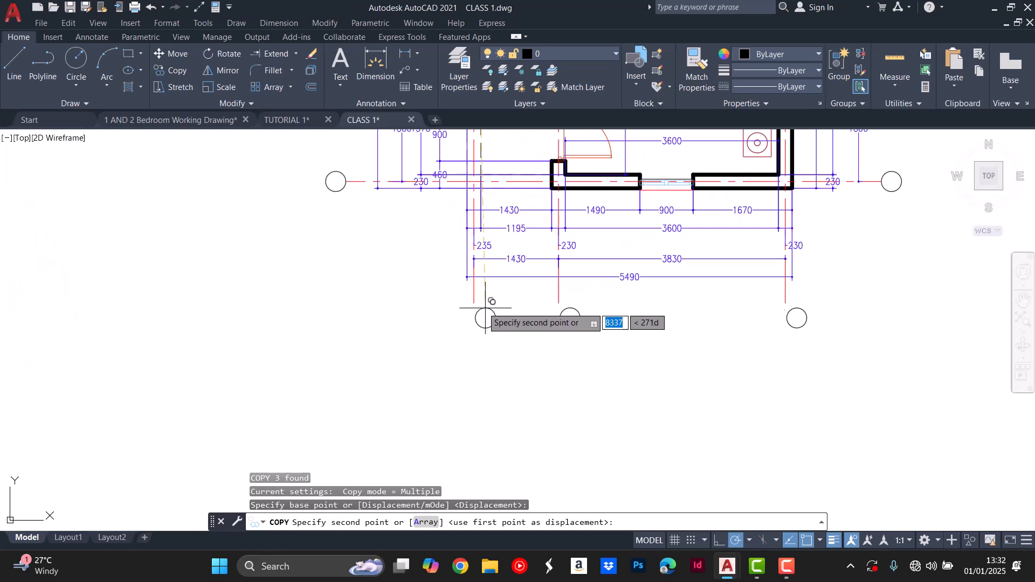
left_click(492, 309)
key("Escape")
key("Escape")
scroll(490, 312, "down", 5)
scroll(516, 324, "down", 2)
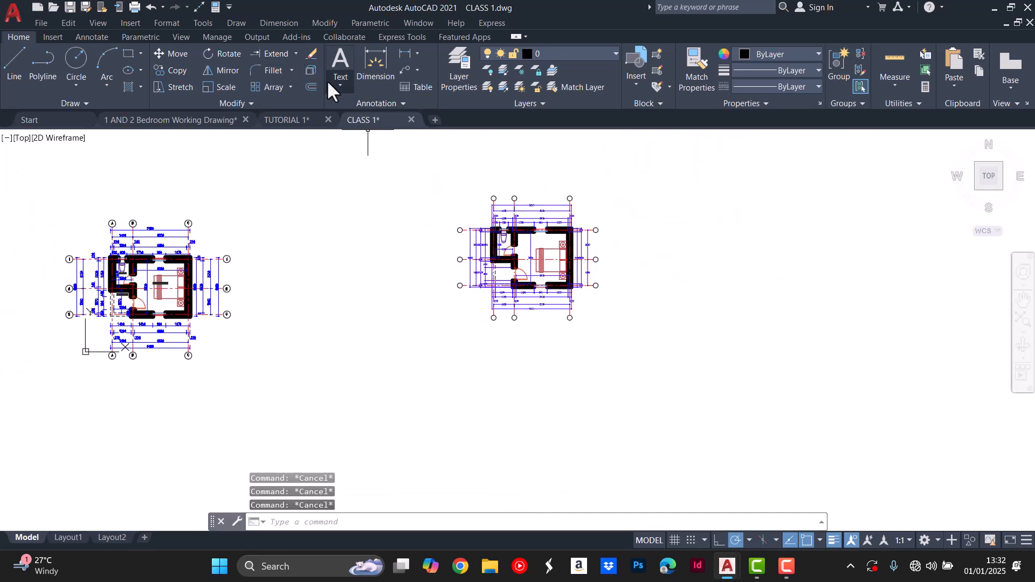
Examine the empty grid circles on all four sides of the bedroom plan.
scroll(545, 199, "up", 4)
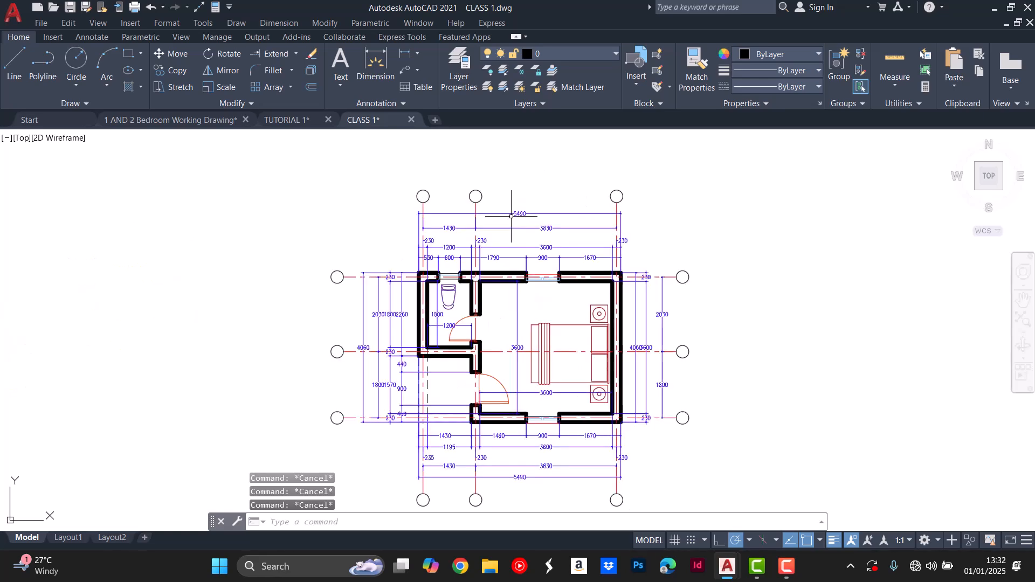
scroll(511, 217, "down", 2)
scroll(476, 307, "up", 3)
scroll(476, 308, "up", 2)
scroll(476, 307, "down", 1)
scroll(476, 308, "down", 4)
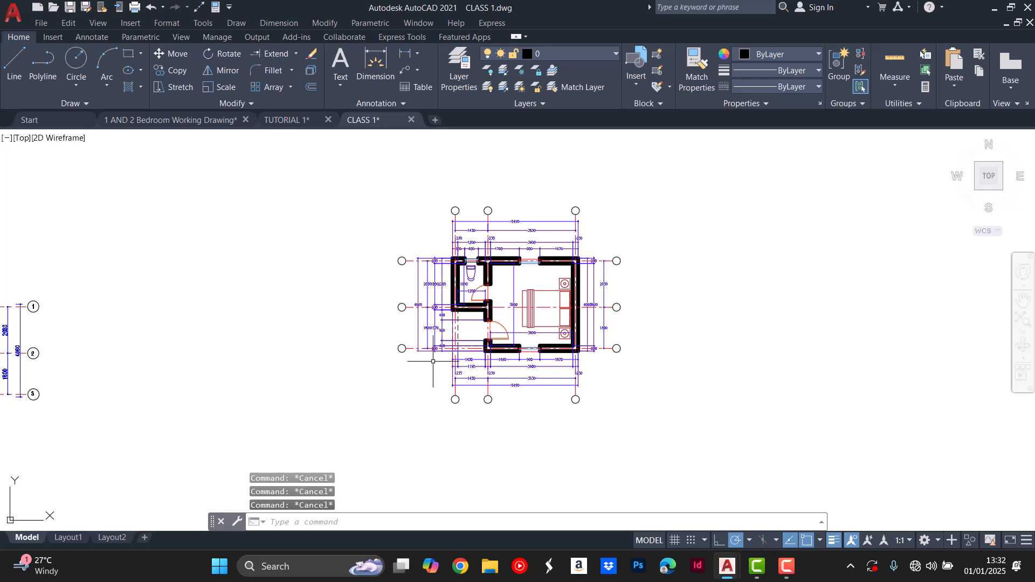
scroll(434, 362, "up", 4)
scroll(454, 359, "down", 5)
scroll(474, 324, "up", 4)
scroll(485, 302, "down", 3)
scroll(489, 278, "up", 10)
scroll(489, 277, "down", 8)
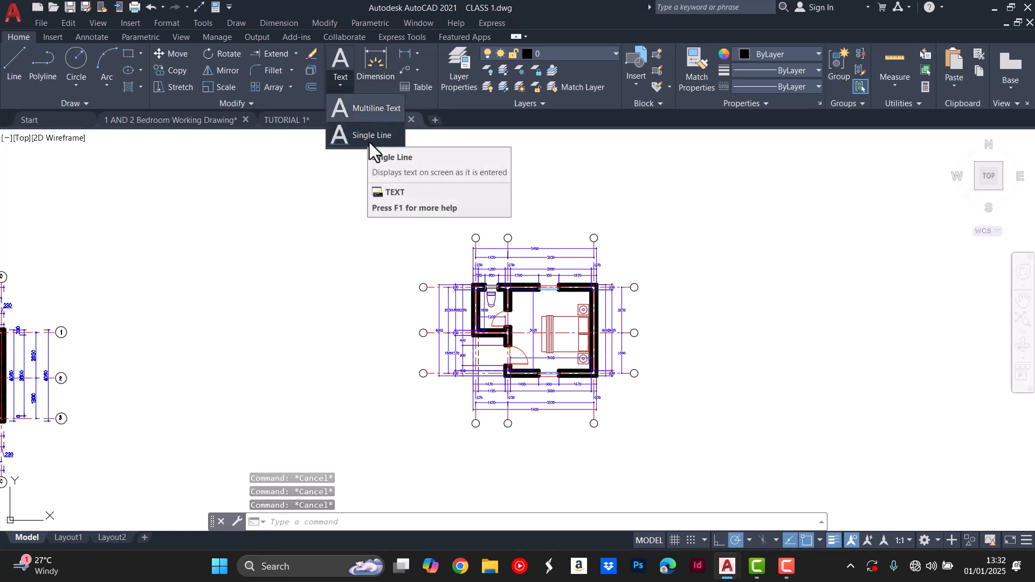
scroll(464, 227, "up", 14)
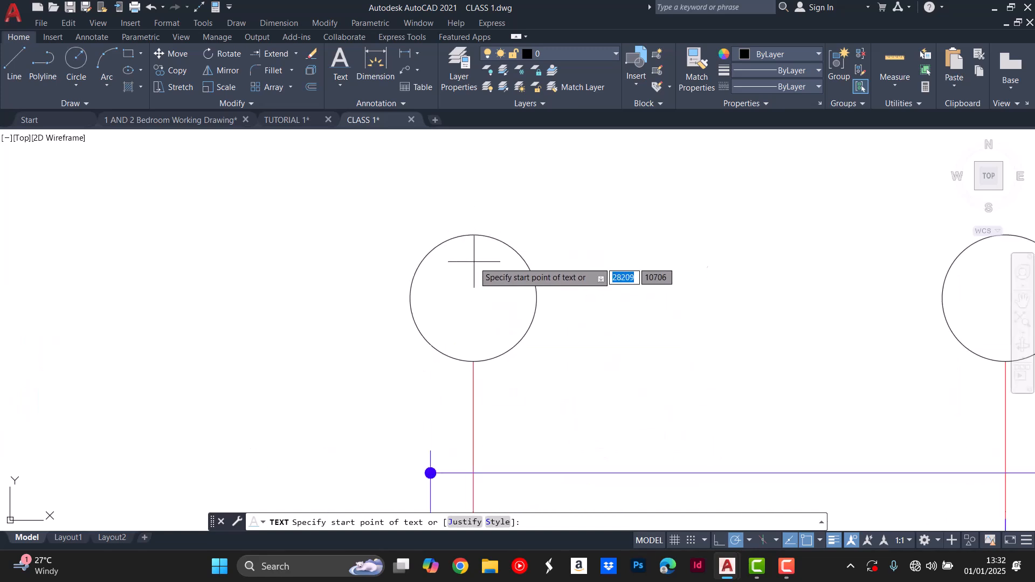
scroll(415, 296, "down", 6)
scroll(474, 275, "up", 4)
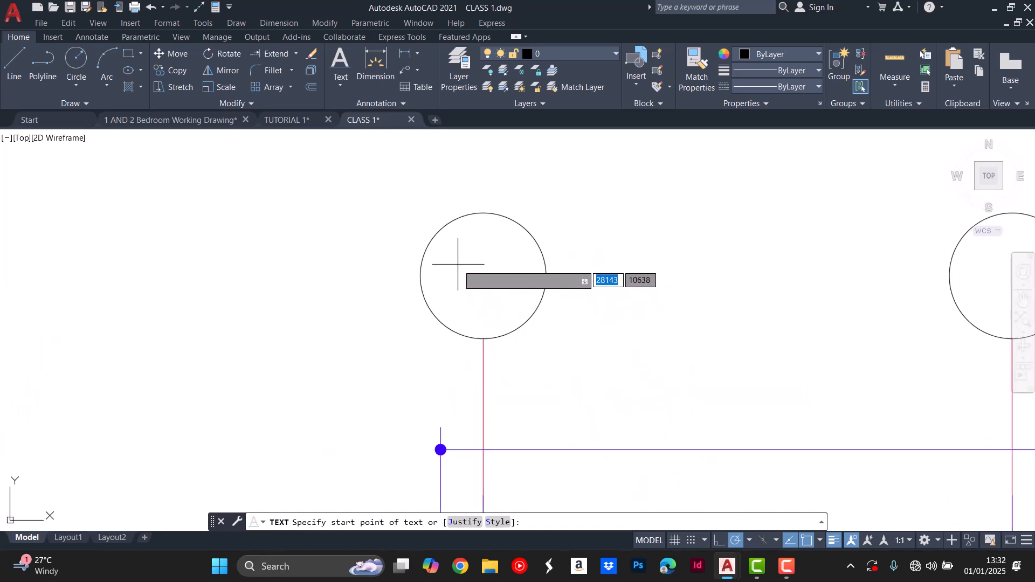
left_click(446, 271)
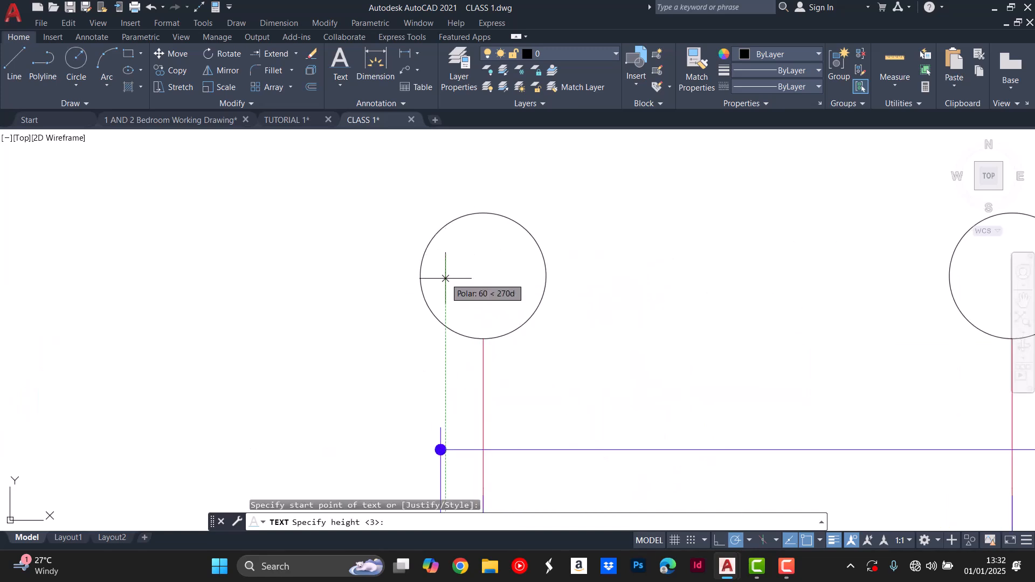
key("Escape")
Start single-line text in the leftmost grid circle above the plan, set its height and rotation, and label it A.
left_click(340, 84)
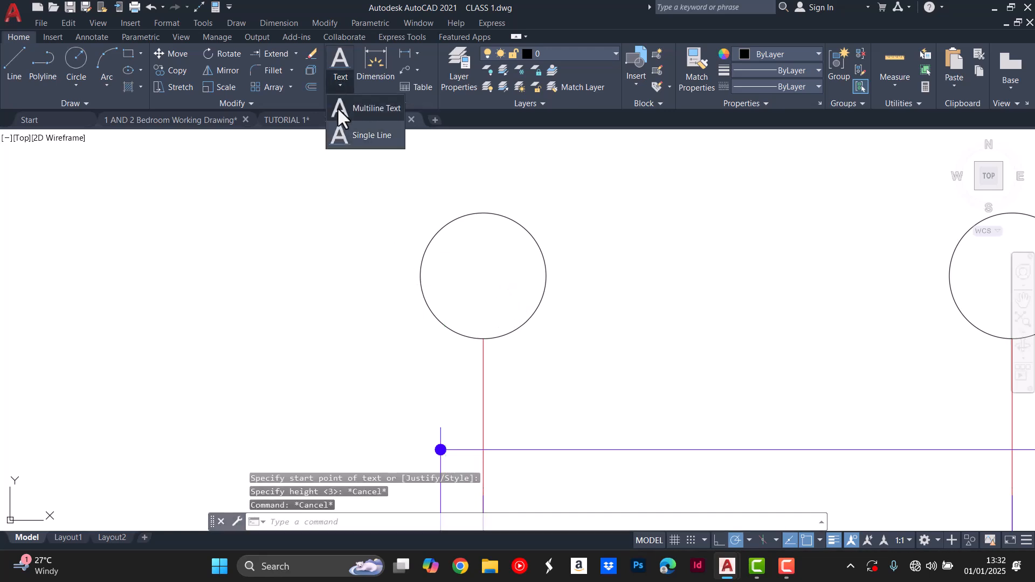
left_click(347, 135)
scroll(418, 232, "up", 4)
left_click(519, 244)
scroll(519, 243, "down", 4)
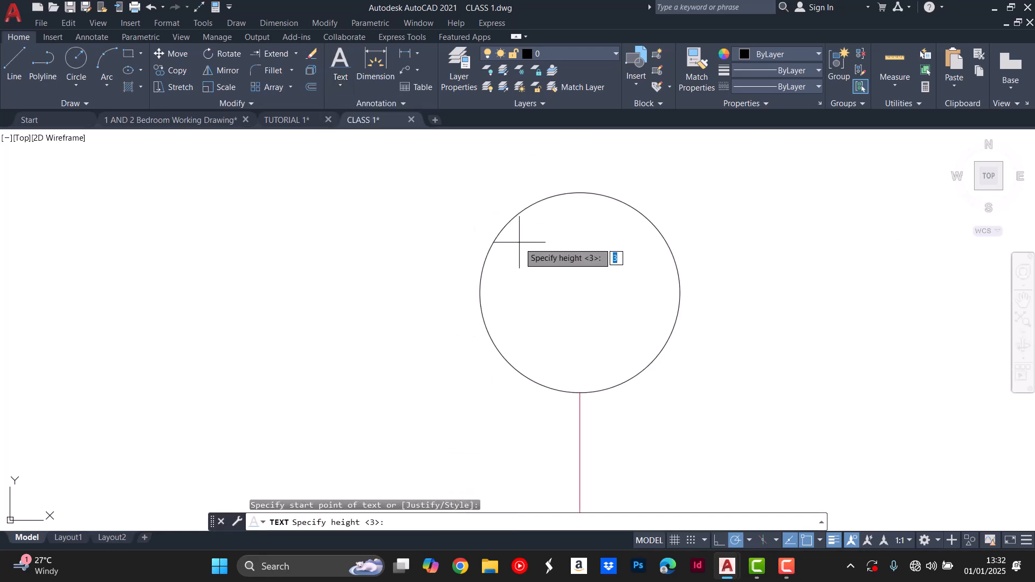
left_click(519, 343)
left_click(608, 243)
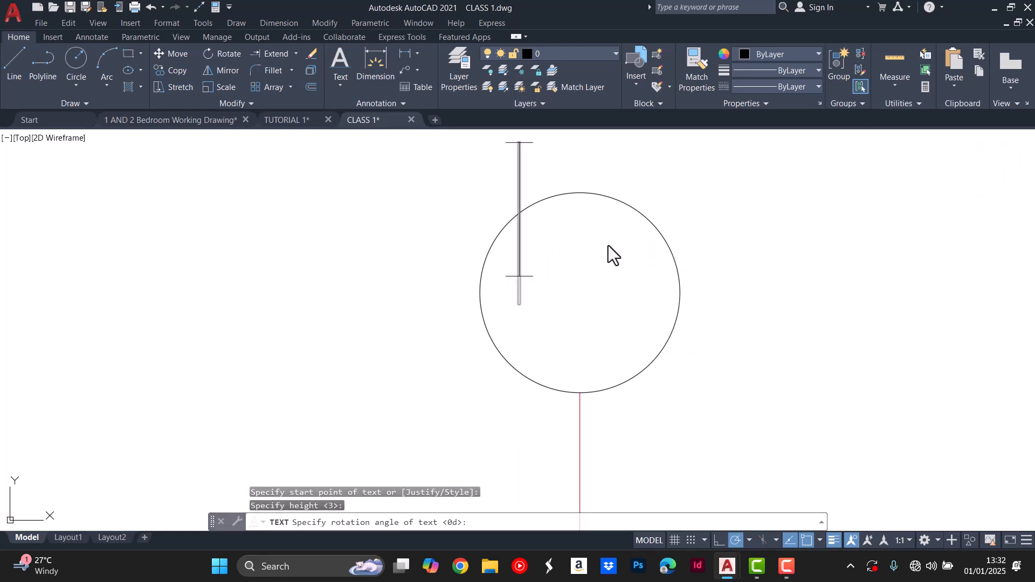
left_click(554, 302)
left_click(552, 306)
left_click(546, 314)
scroll(466, 268, "down", 3)
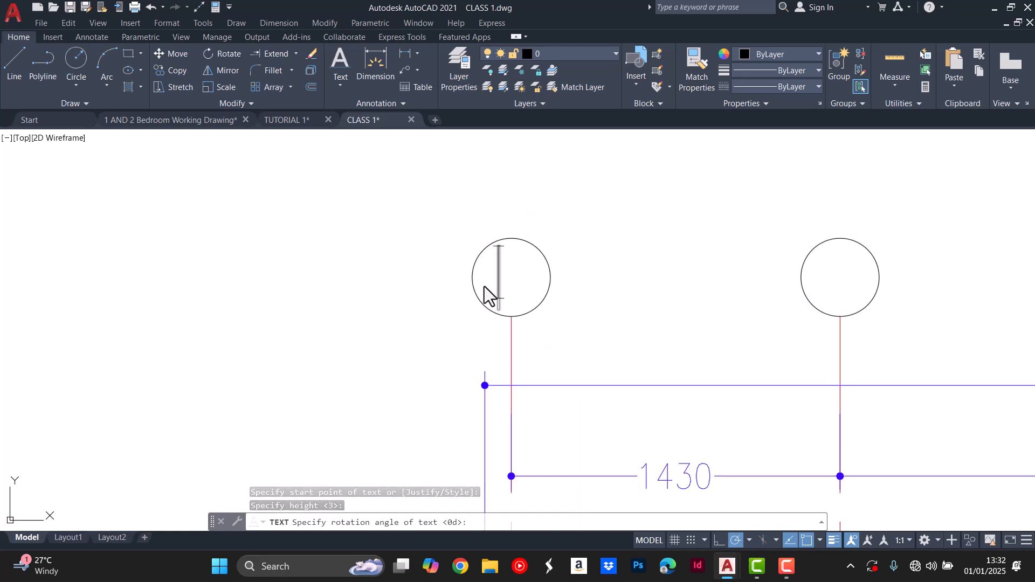
type("A")
scroll(429, 283, "down", 5)
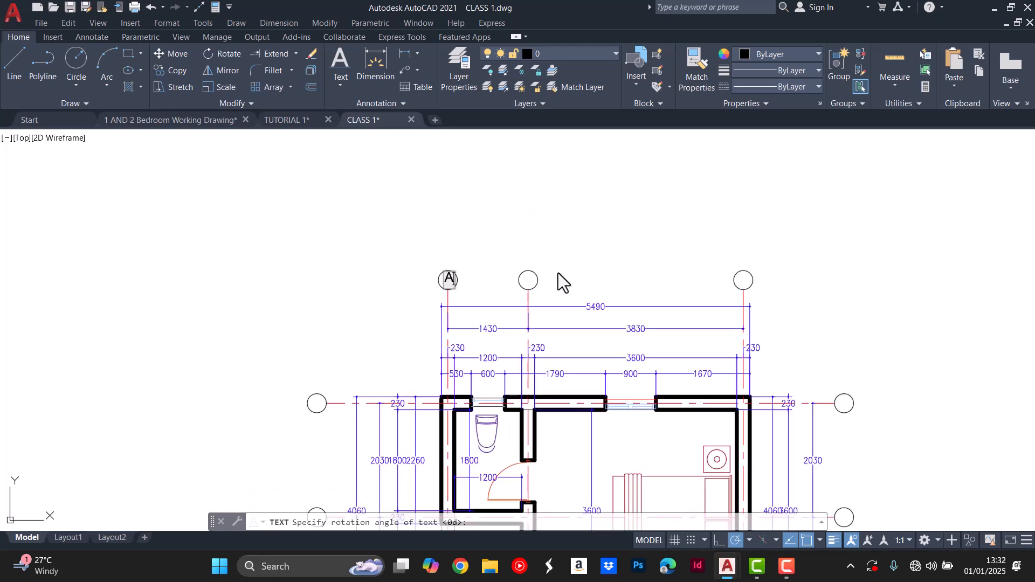
Label the second and third grid circles above the plan B and C.
scroll(539, 275, "up", 4)
left_click(495, 272)
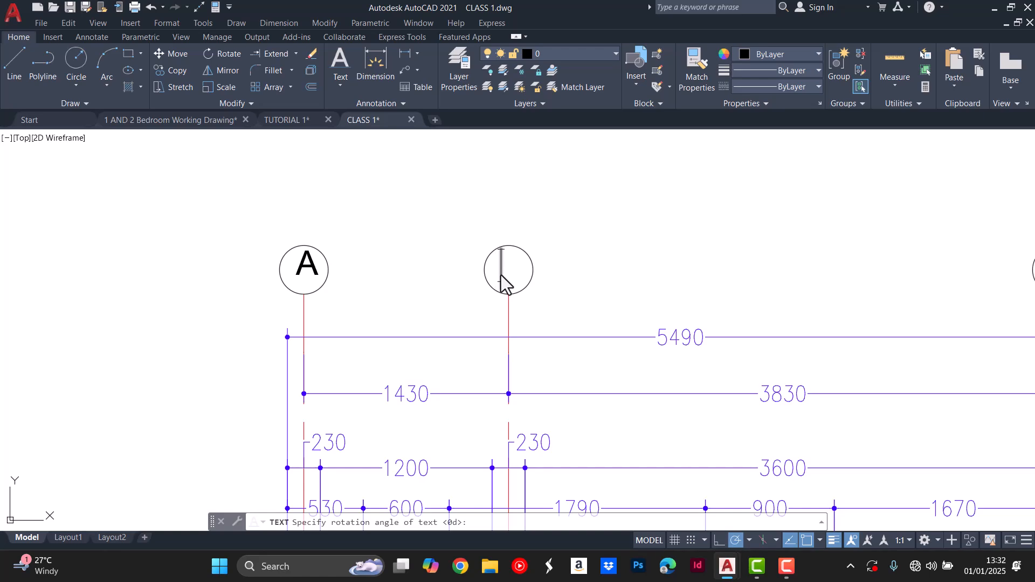
type("B")
scroll(640, 292, "down", 3)
scroll(691, 284, "up", 5)
left_click(687, 284)
type("C")
scroll(584, 183, "down", 5)
Label the leftmost grid circle below the plan A.
scroll(488, 205, "down", 3)
scroll(449, 320, "up", 6)
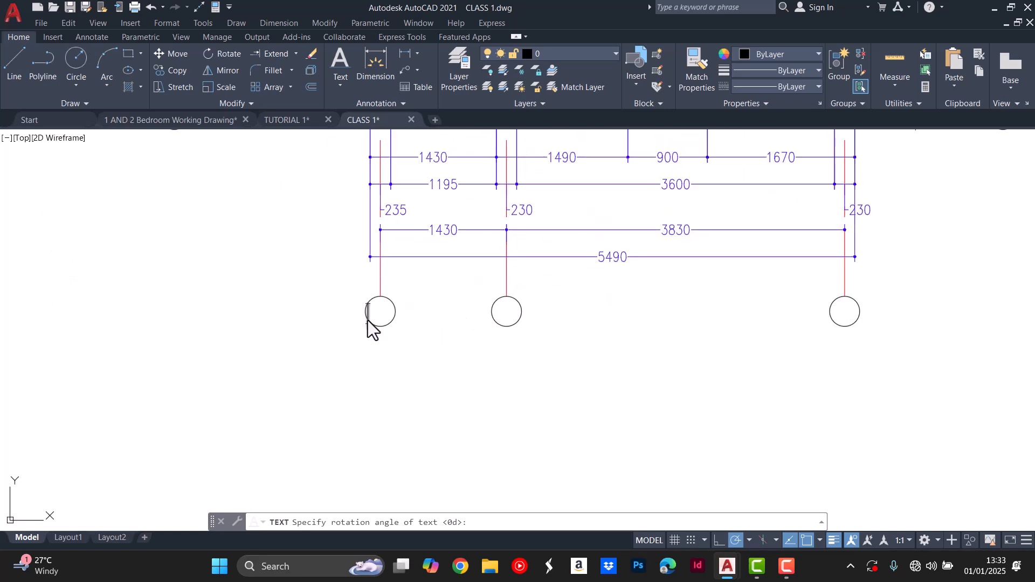
scroll(370, 324, "up", 8)
type("CV")
key("BackSpace")
key("BackSpace")
type("A")
scroll(398, 341, "down", 8)
Label the middle and rightmost grid circles below the plan B and C.
scroll(481, 330, "up", 4)
left_click(477, 328)
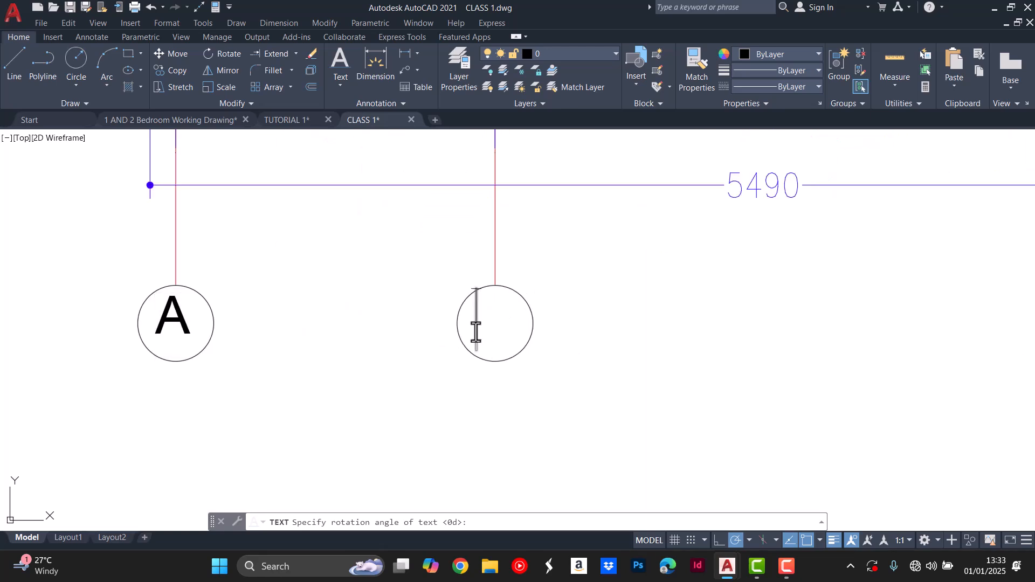
type("B")
scroll(469, 334, "down", 5)
scroll(596, 335, "up", 6)
left_click(596, 336)
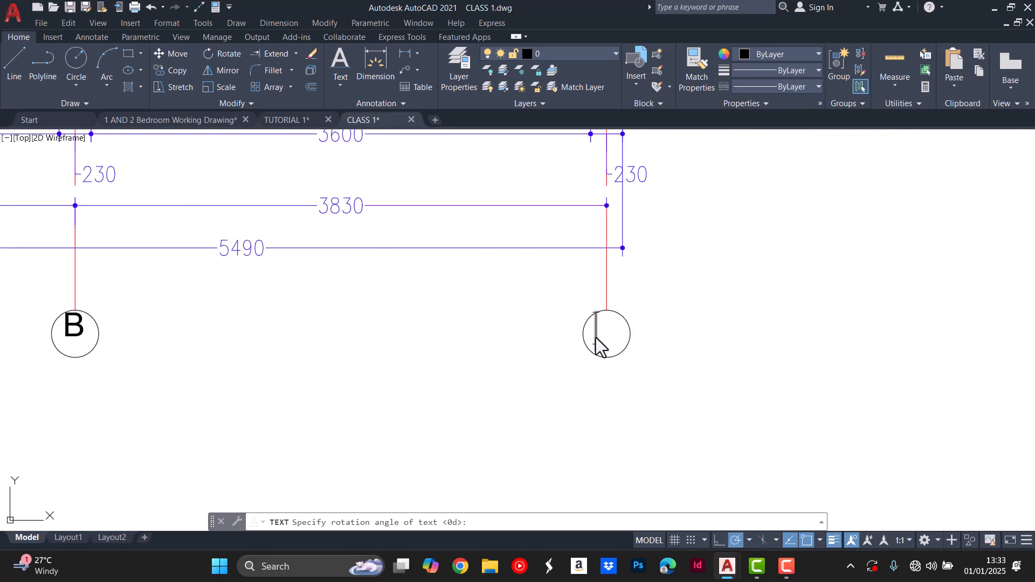
type("C")
scroll(577, 321, "down", 5)
Number the three grid circles right of the plan 1, 2 and 3 from top to bottom.
scroll(607, 232, "up", 7)
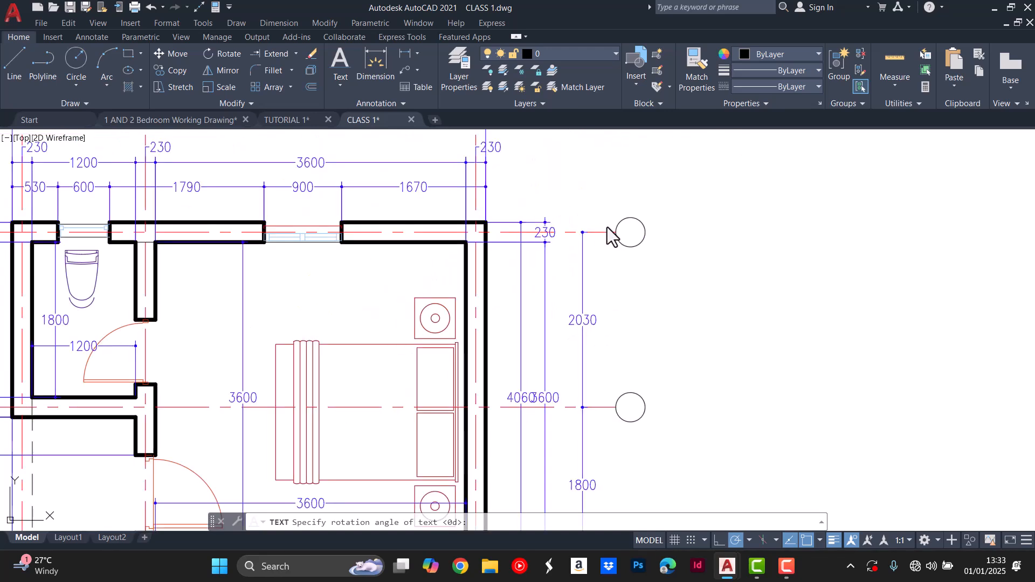
left_click(611, 264)
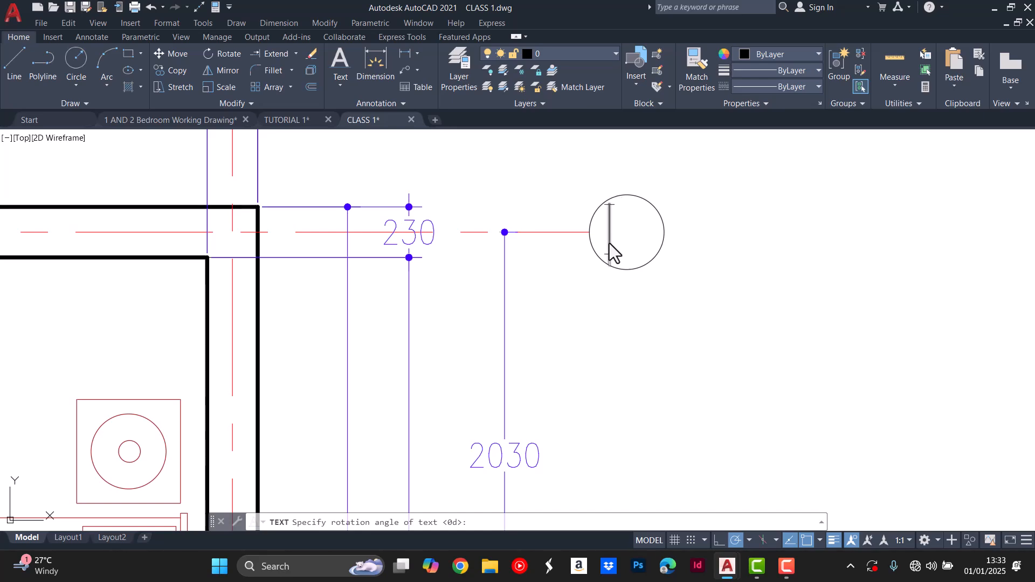
type("1")
scroll(629, 334, "down", 5)
scroll(564, 306, "up", 5)
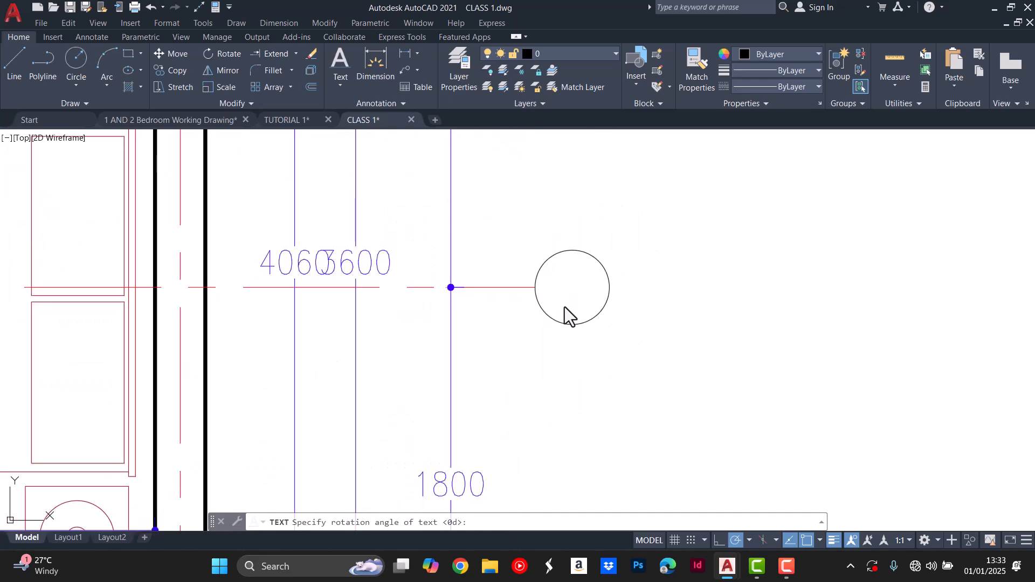
scroll(553, 295, "down", 5)
scroll(581, 362, "up", 5)
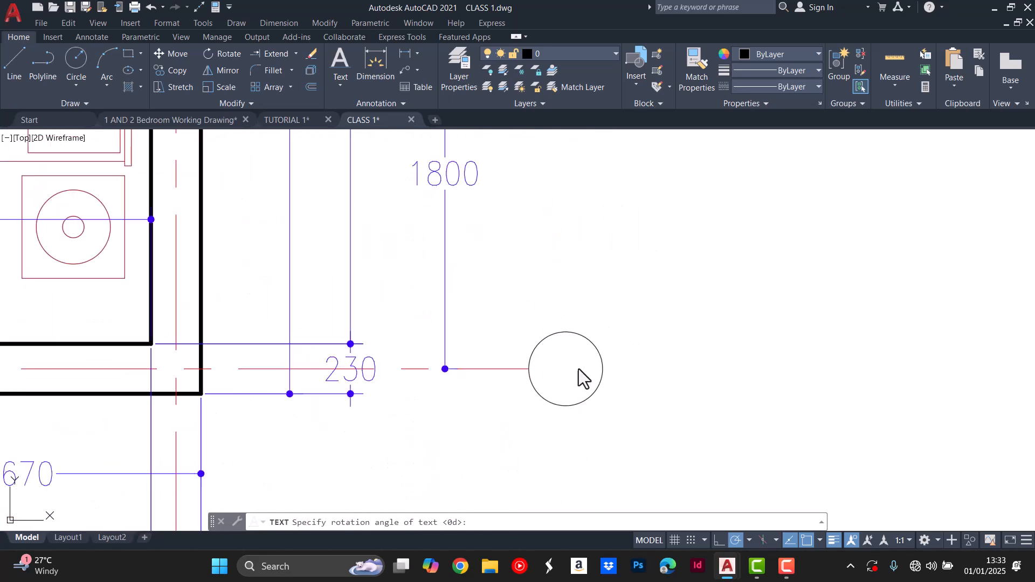
left_click(549, 375)
type("3")
scroll(672, 277, "down", 5)
Number the three grid circles left of the plan 3, 2 and 1 from bottom to top.
scroll(140, 306, "up", 5)
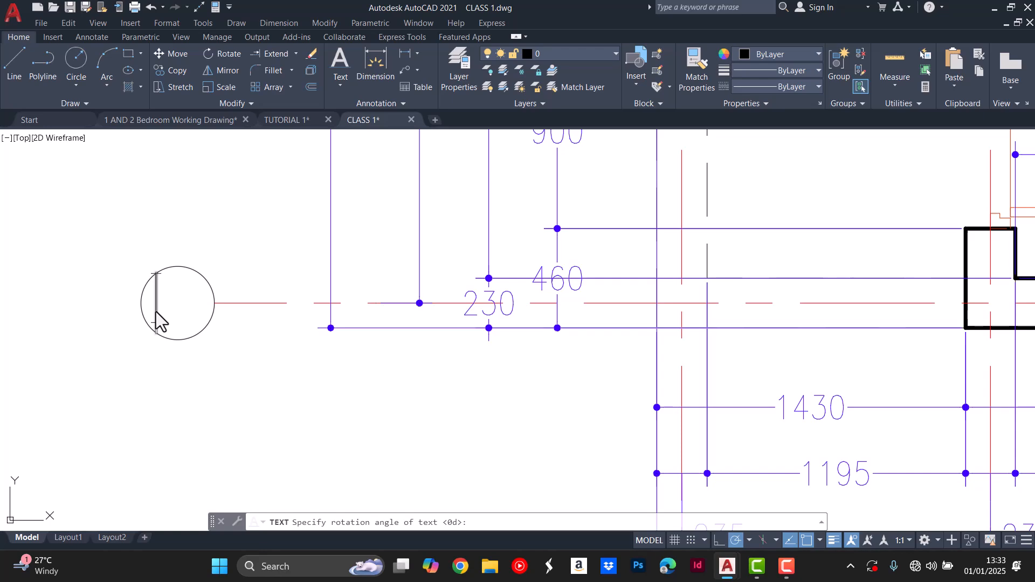
scroll(156, 312, "down", 5)
scroll(180, 170, "up", 5)
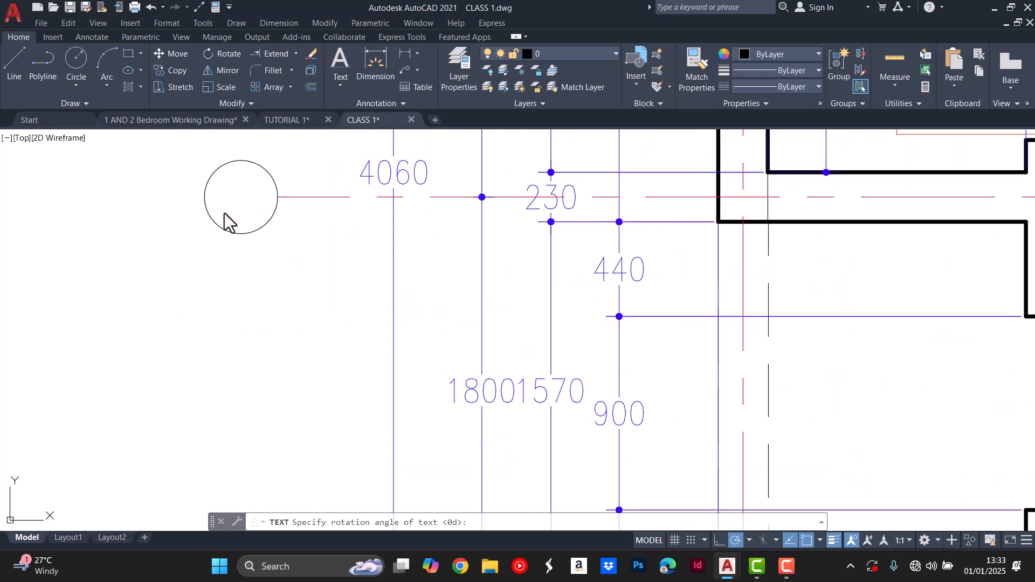
scroll(225, 208, "down", 5)
scroll(277, 181, "up", 6)
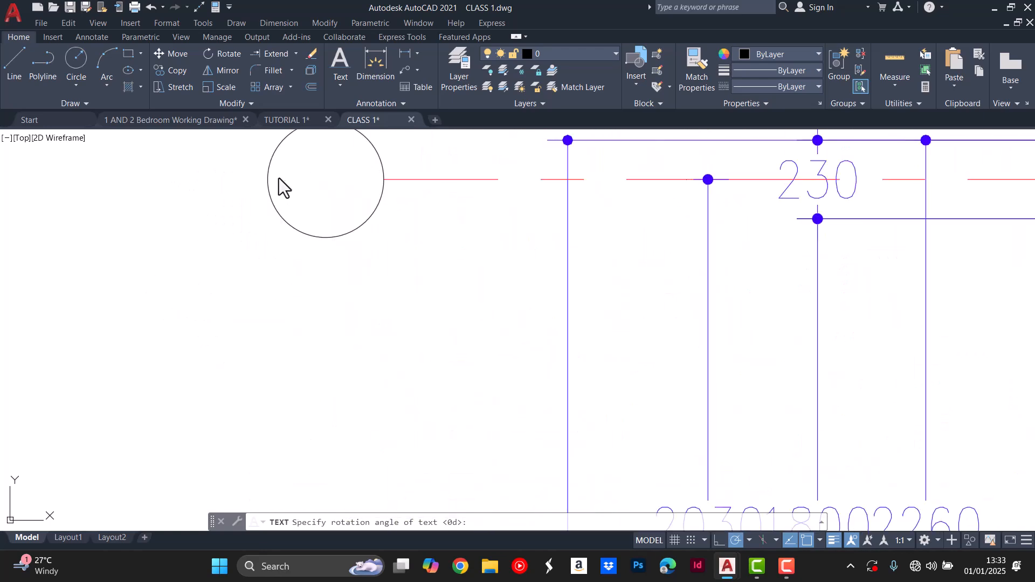
scroll(399, 297, "down", 5)
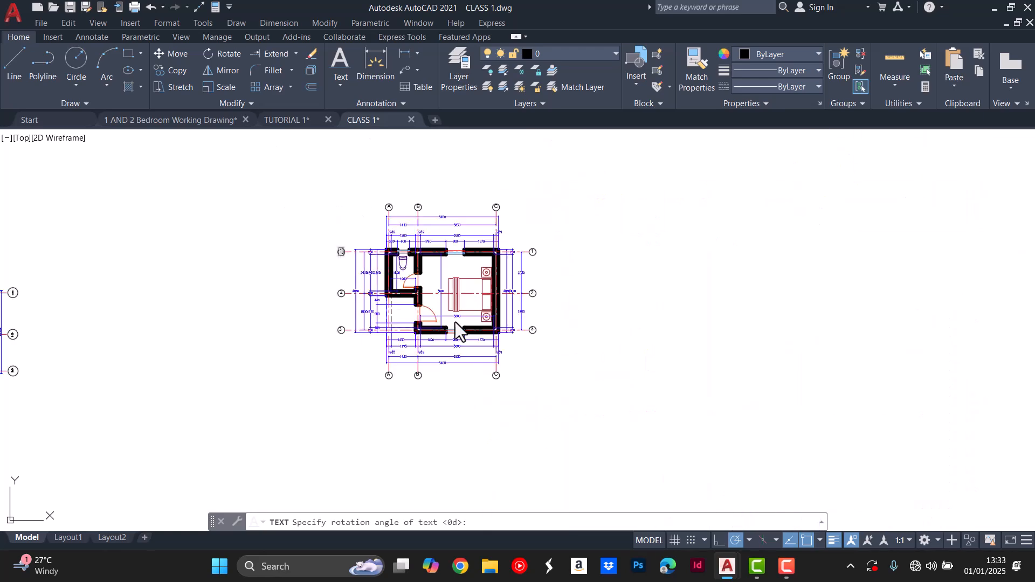
Add the room label BEDROOM in the open floor area just above the bed.
scroll(438, 288, "up", 5)
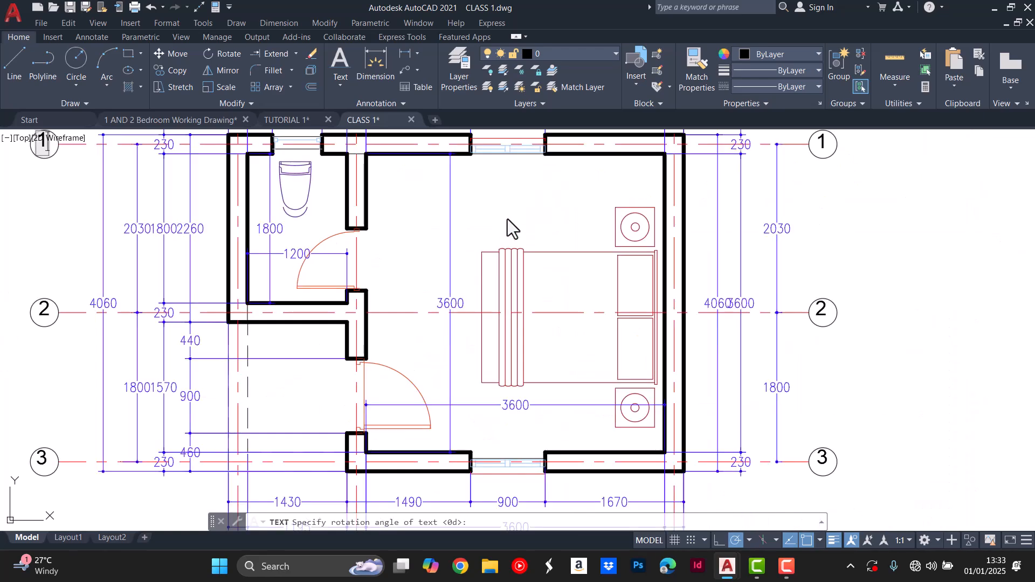
scroll(485, 277, "down", 2)
scroll(491, 269, "up", 2)
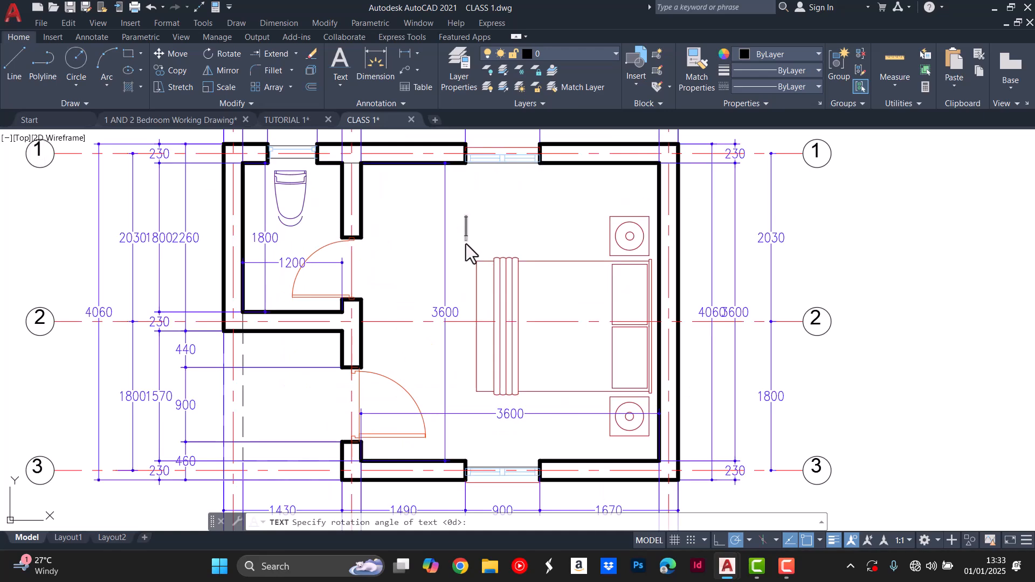
type("BEDROOM")
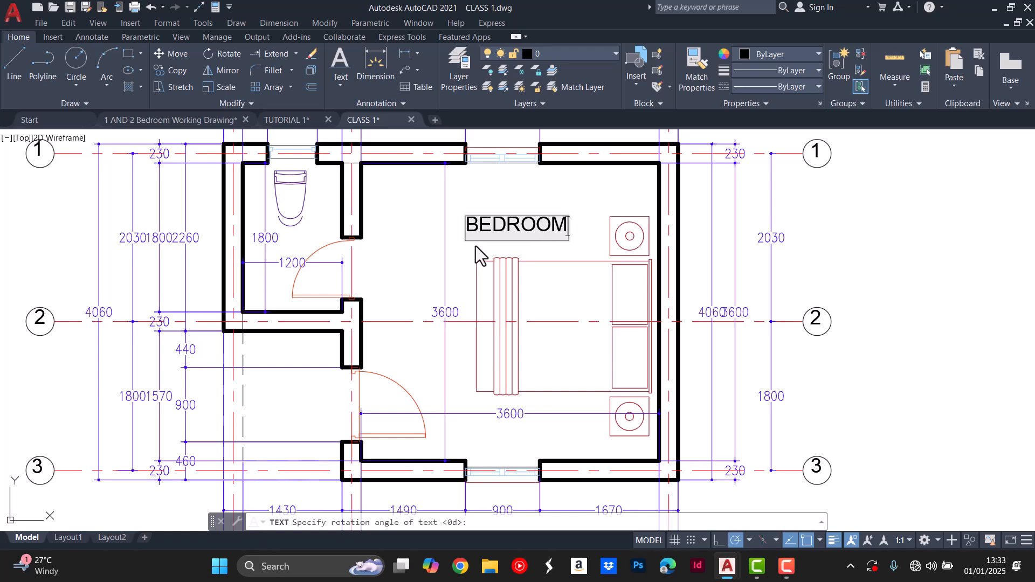
scroll(490, 283, "down", 2)
Add the room label TOILET just below the toilet fixture in the small room.
scroll(393, 358, "up", 5)
scroll(421, 324, "down", 3)
scroll(433, 225, "up", 3)
left_click(467, 253)
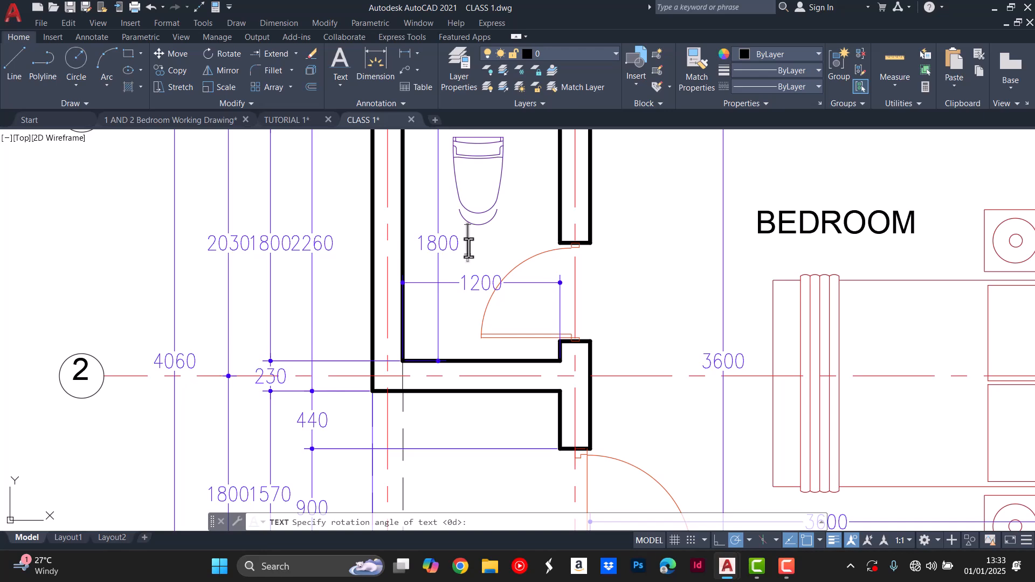
type("TOILE")
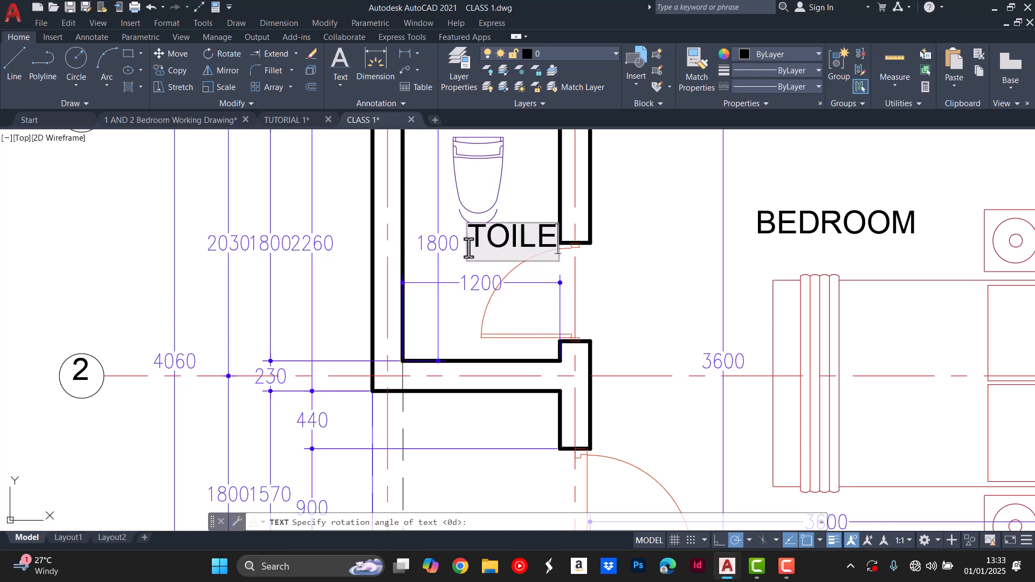
Add the label ENTRANCE in the open area outside the bedroom door and end the text command.
scroll(469, 249, "down", 5)
scroll(464, 302, "up", 6)
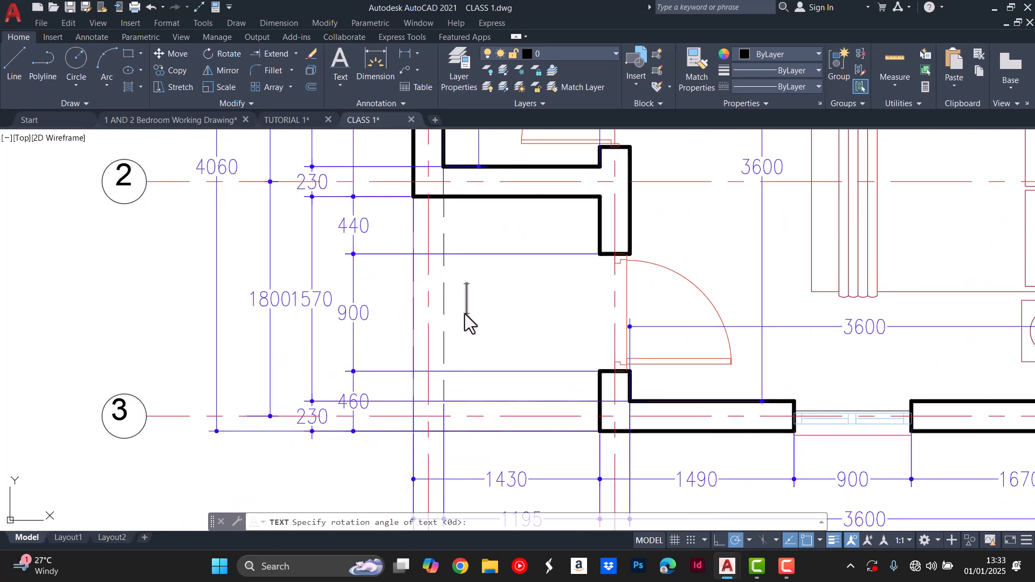
type("ENTR")
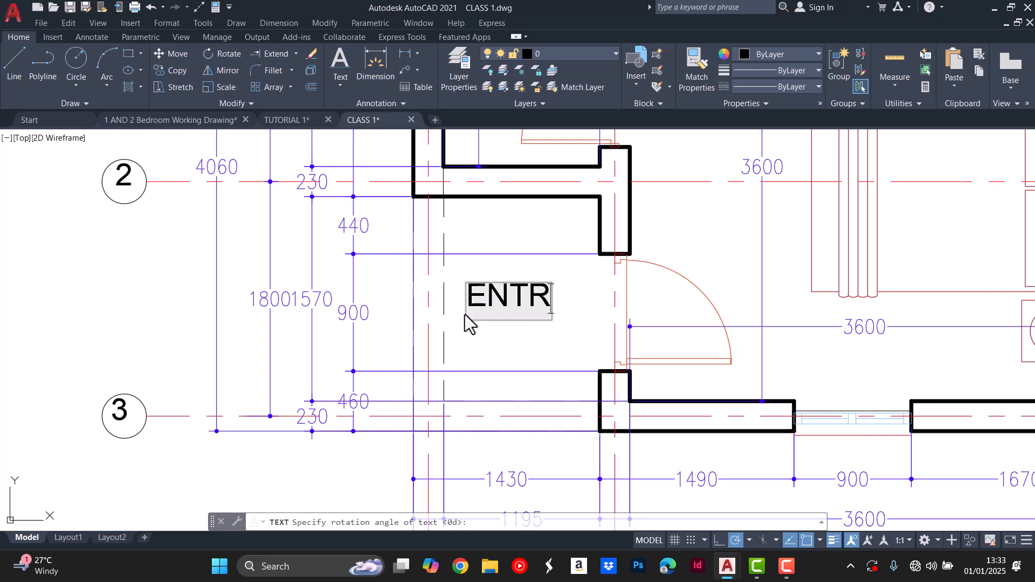
type("ANCE")
key("Escape")
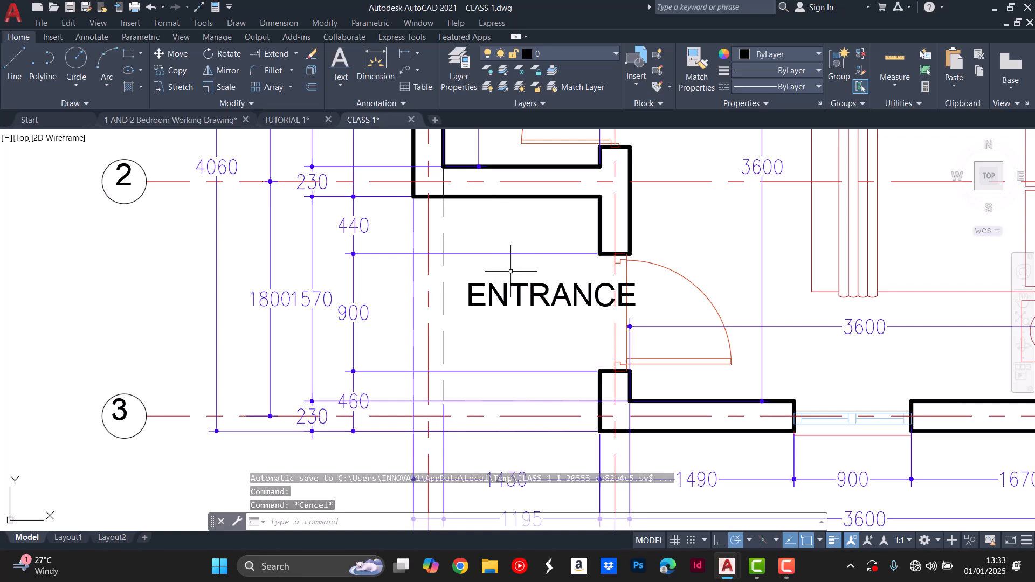
key("Escape")
Move the ENTRANCE label horizontally left so that it starts at the dashed line and clears the door opening.
left_click(484, 300)
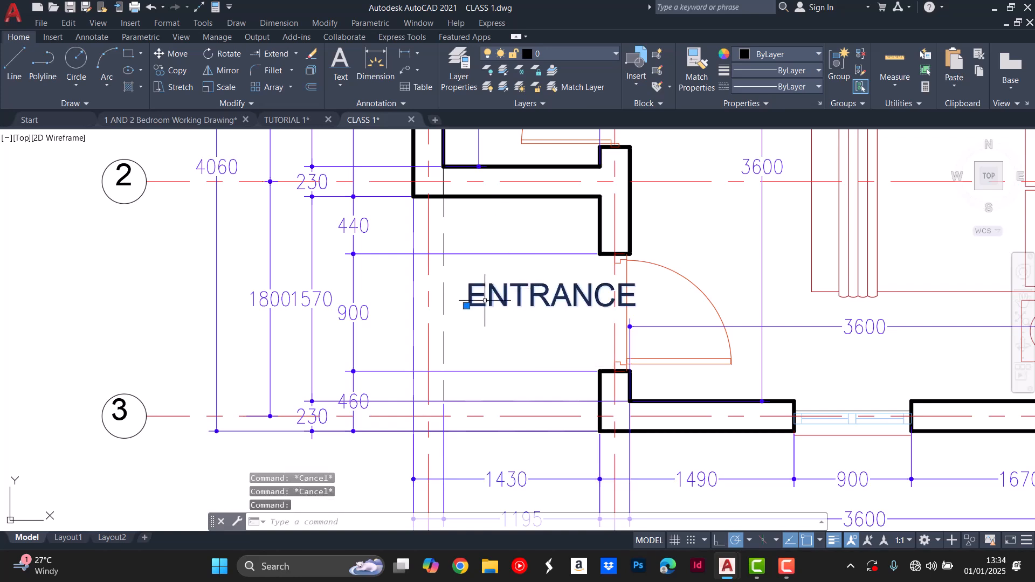
type("m")
key("Return")
left_click(467, 305)
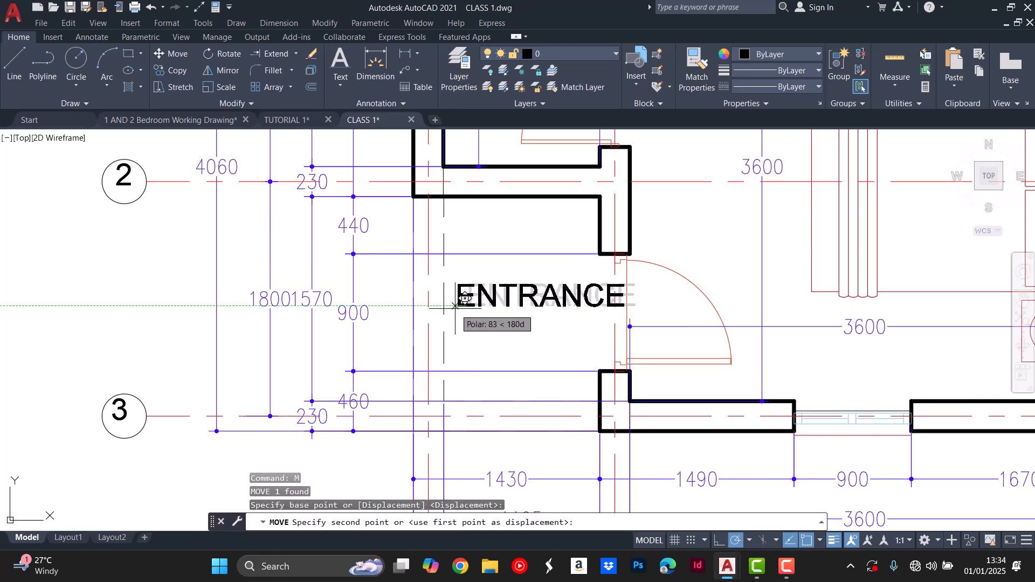
key("Escape")
key("Escape")
key("Escape")
scroll(454, 301, "down", 4)
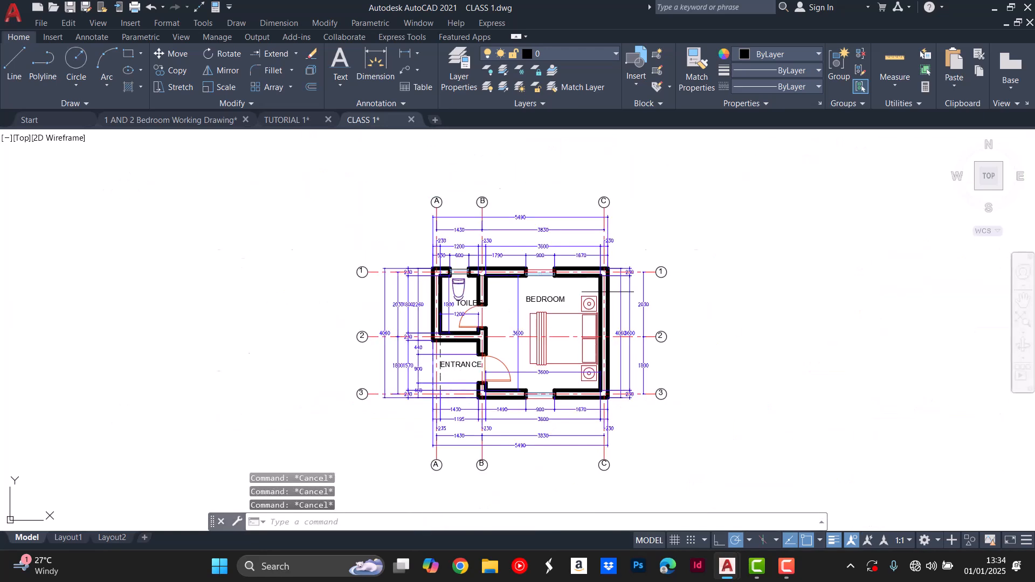
Move the BEDROOM label down onto the lower half of the bed.
scroll(481, 305, "up", 3)
left_click(482, 306)
type("m")
key("Return")
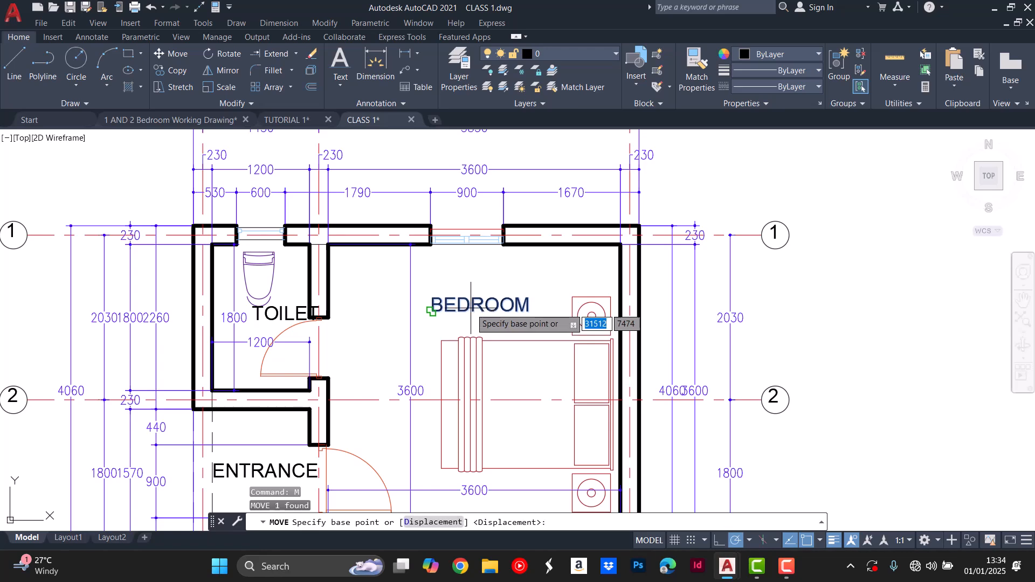
left_click(469, 307)
scroll(480, 306, "down", 3)
scroll(490, 315, "up", 3)
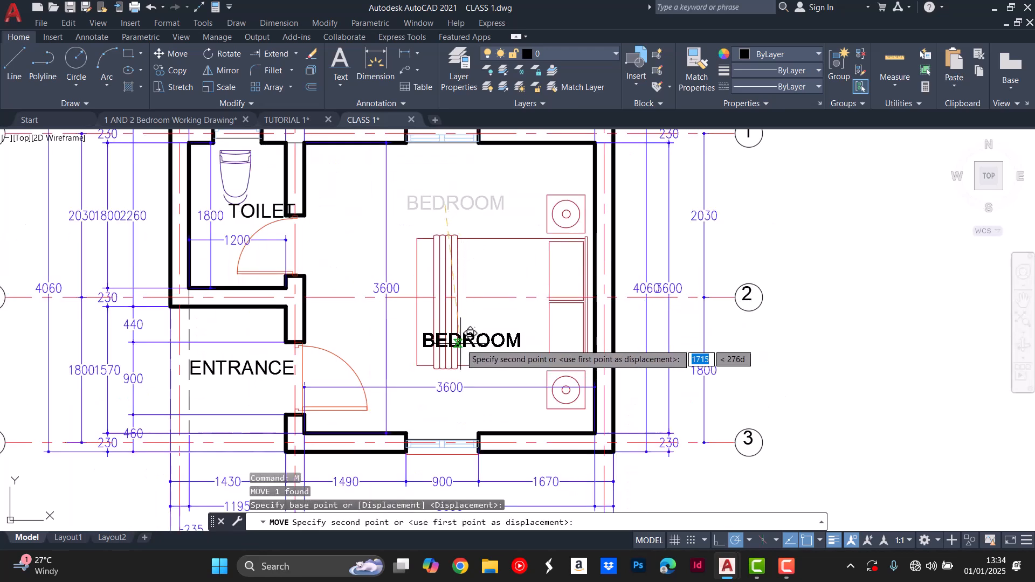
left_click(463, 323)
scroll(464, 323, "down", 2)
key("Escape")
key("Escape")
key("Escape")
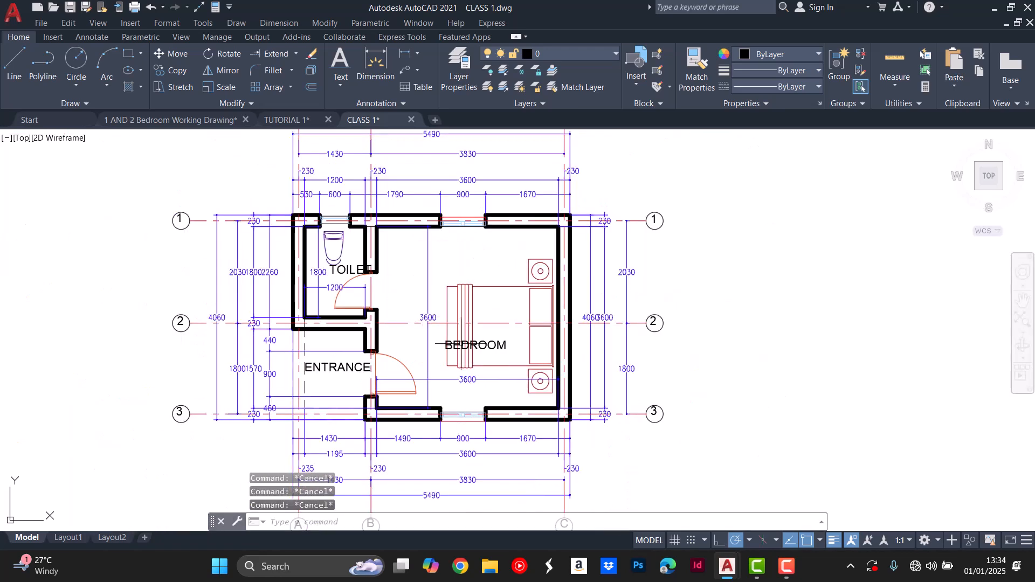
Move the BEDROOM label straight up onto the upper half of the bed, just above grid line 2.
type("m")
key("Return")
left_click(480, 347)
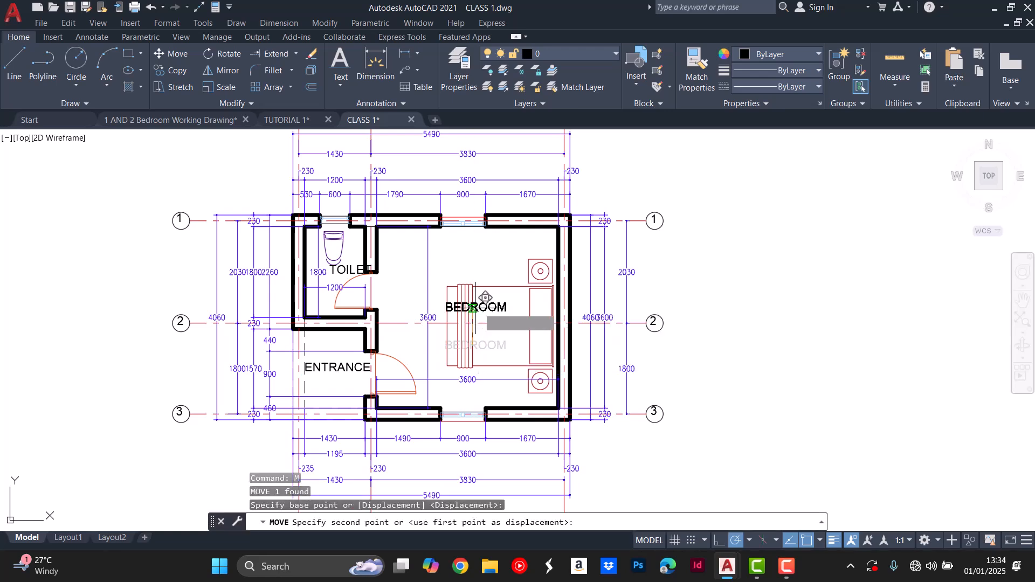
left_click(478, 309)
key("Escape")
key("Escape")
Open the properties of the TOILET text label between the toilet fixture and the door.
scroll(477, 309, "down", 4)
scroll(434, 305, "up", 8)
left_click(431, 307)
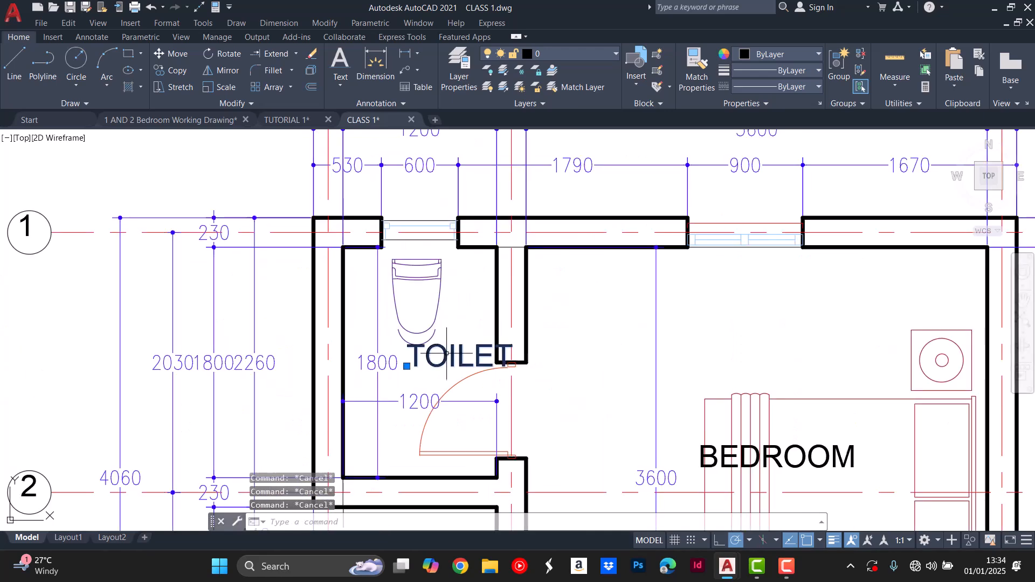
scroll(447, 354, "down", 8)
scroll(438, 252, "up", 5)
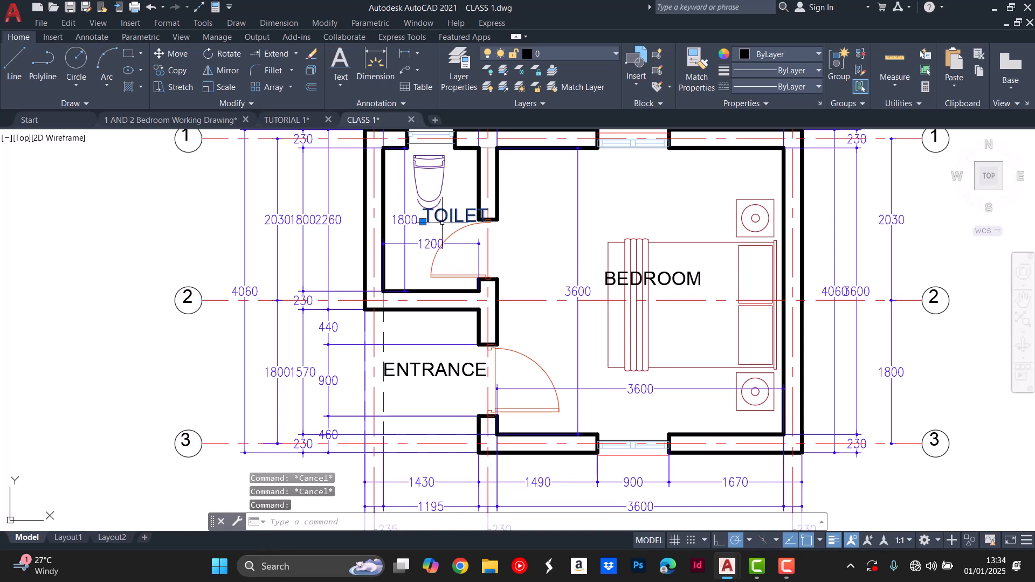
scroll(452, 205, "up", 4)
scroll(436, 248, "down", 9)
scroll(434, 248, "up", 1)
scroll(434, 268, "up", 8)
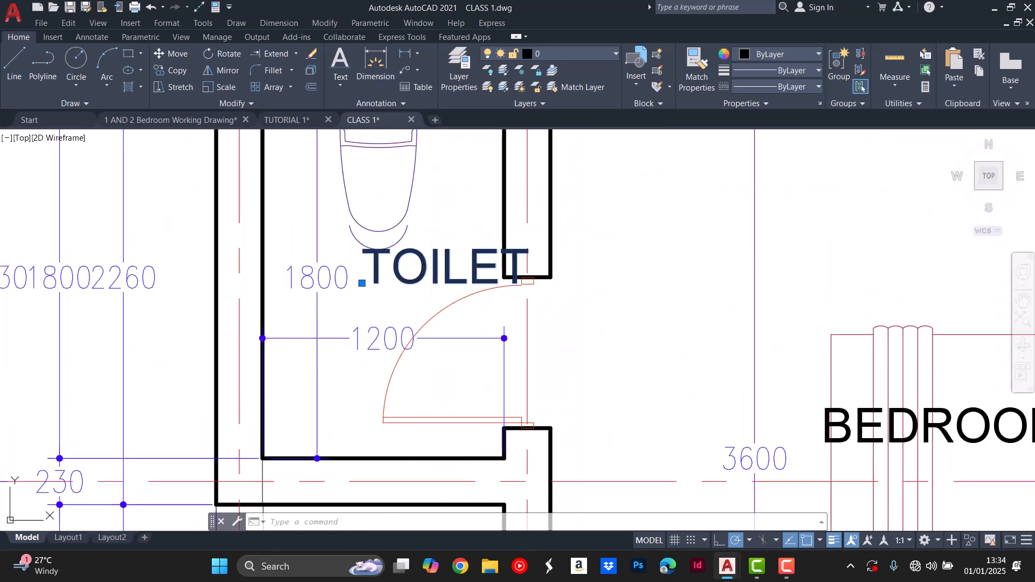
right_click(434, 268)
left_click(474, 528)
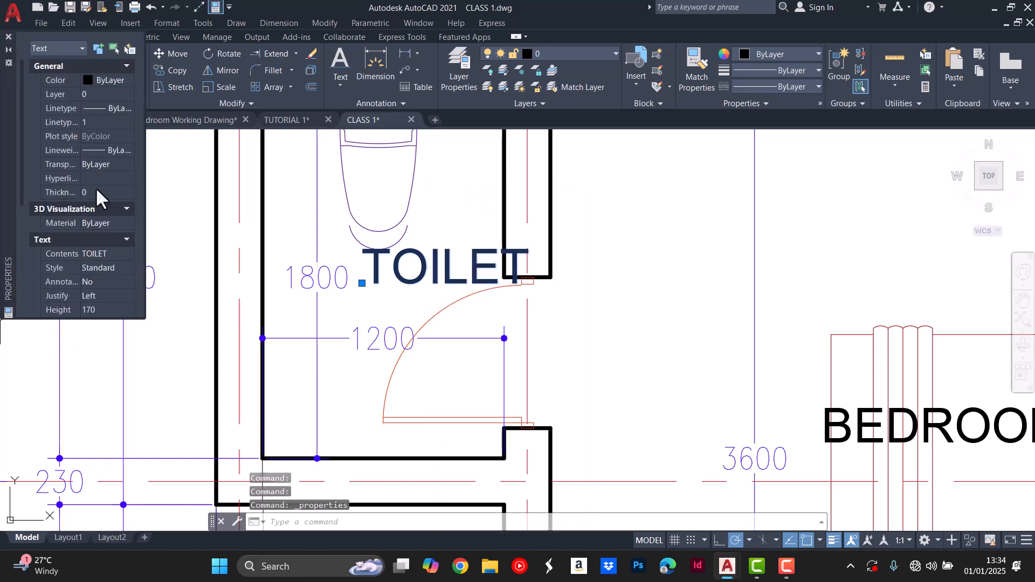
Reduce the TOILET label's text height, trying 150 and settling on 120.
scroll(94, 275, "down", 2)
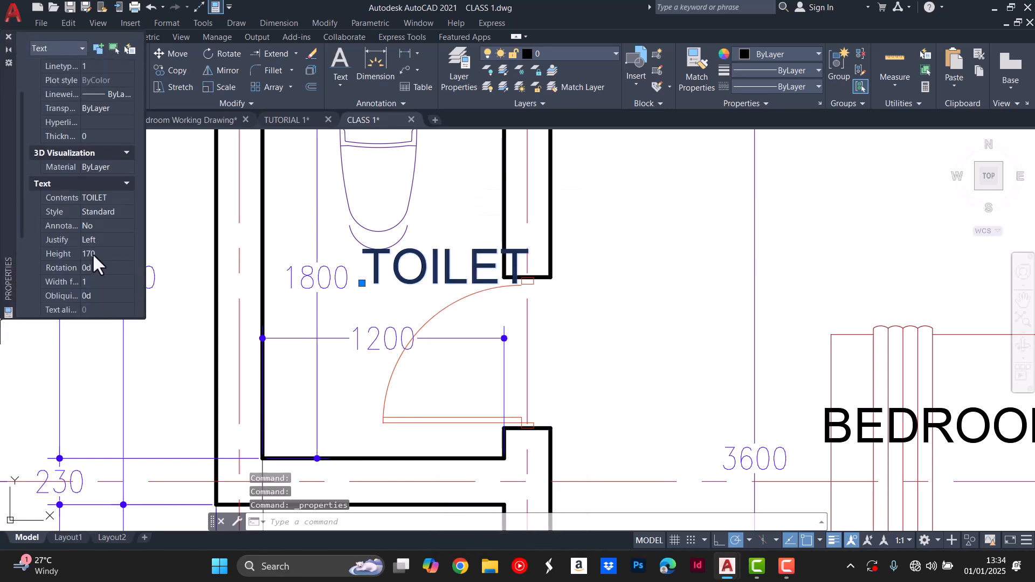
left_click(98, 254)
type("150")
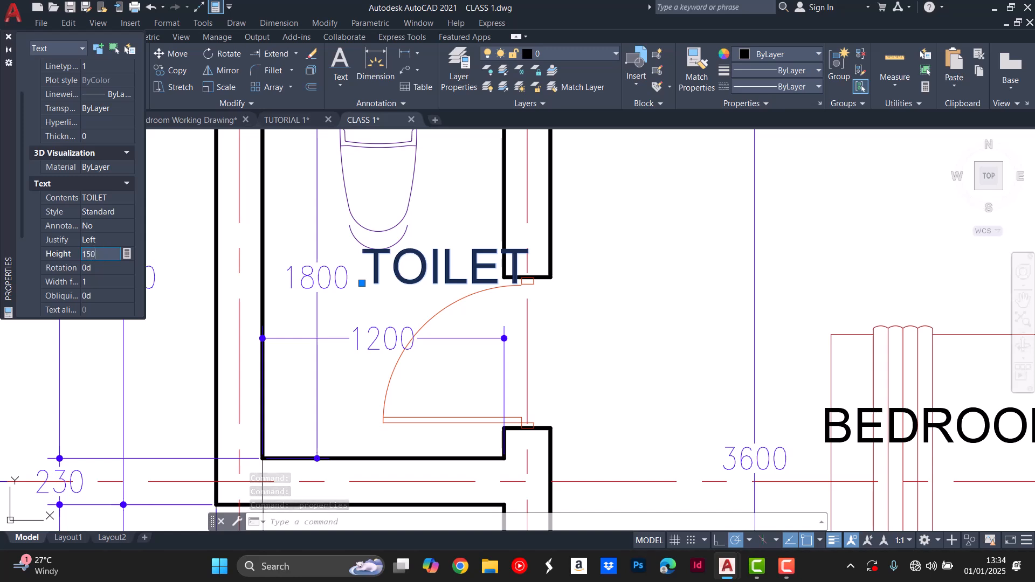
key("Tab")
left_click(95, 253)
type("120")
key("Tab")
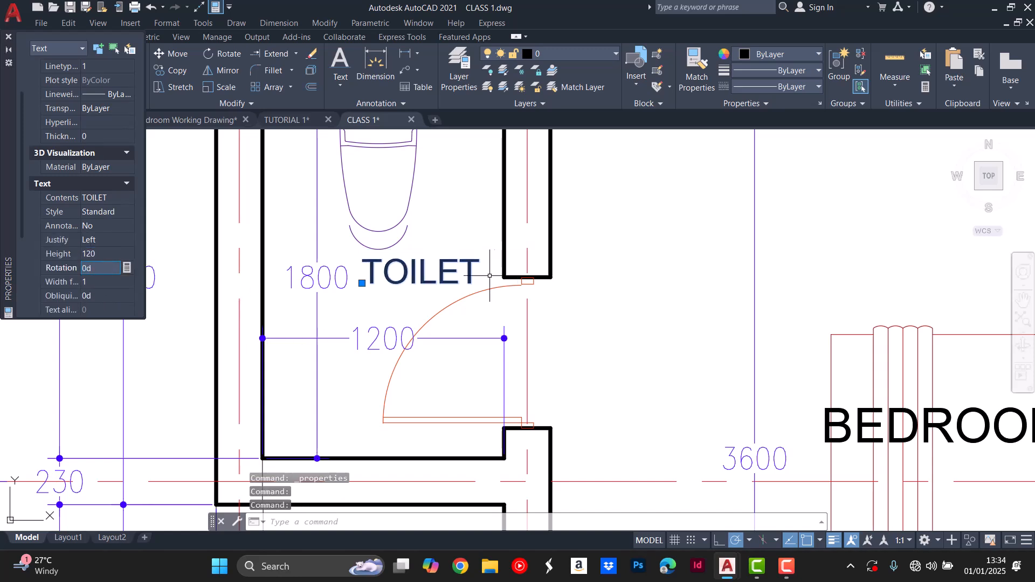
Move the TOILET label slightly down so that it sits between the toilet fixture and the 1200 dimension.
left_click(361, 283)
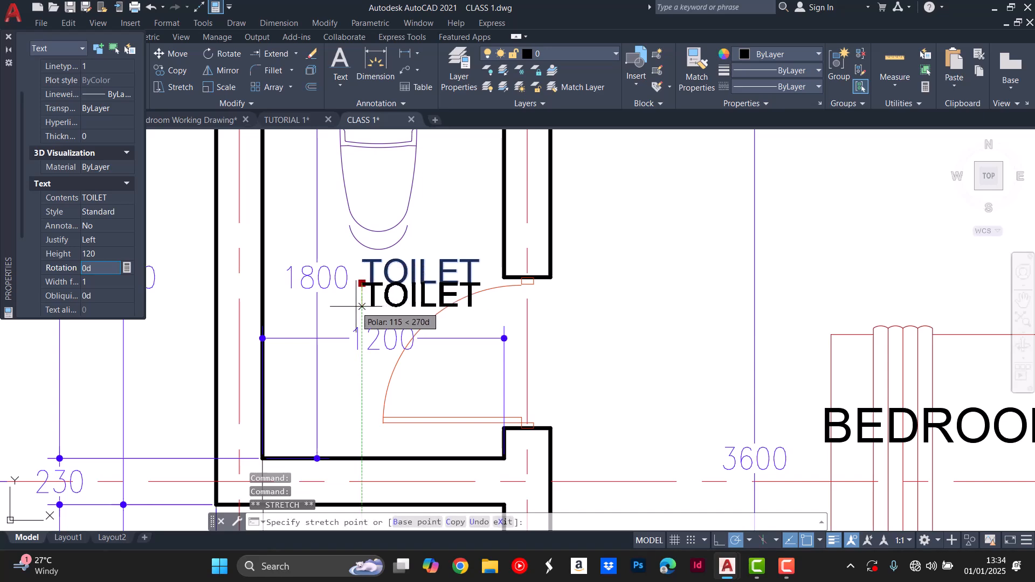
scroll(362, 283, "up", 3)
scroll(363, 285, "down", 3)
key("Escape")
key("Escape")
key("Escape")
scroll(399, 320, "down", 6)
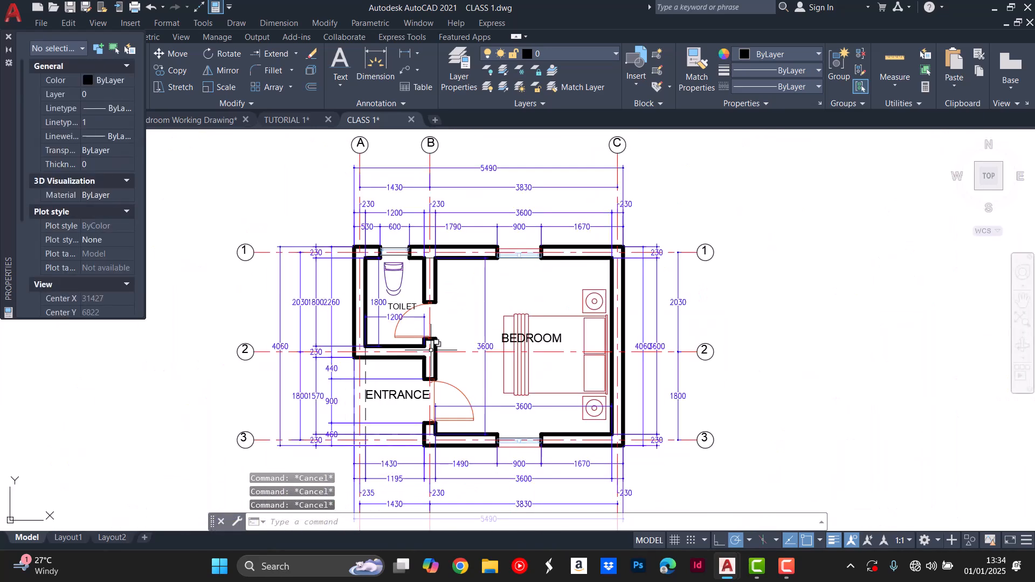
Move the letter B down to the centre of its grid bubble above the plan.
scroll(483, 228, "down", 3)
scroll(438, 201, "up", 7)
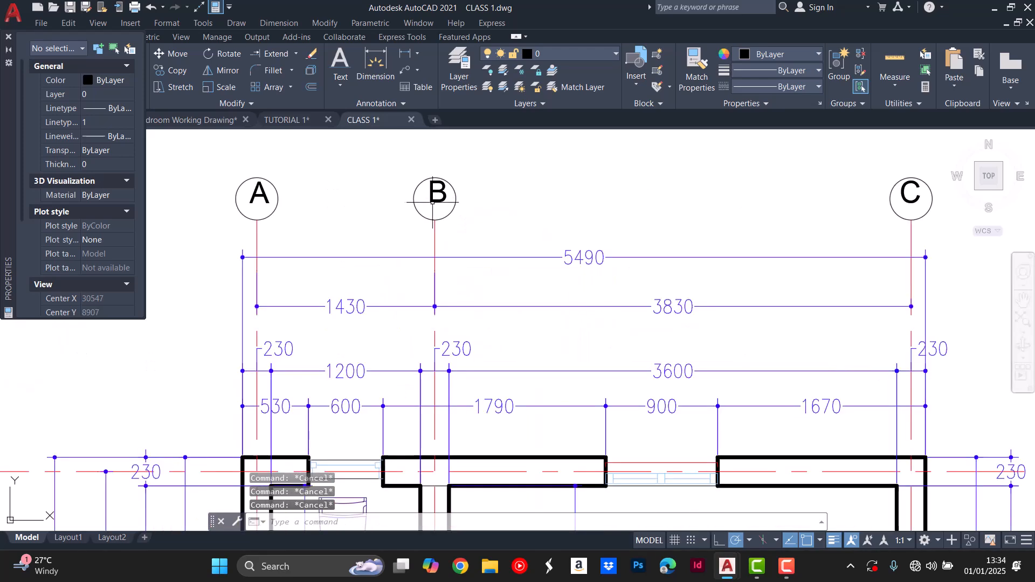
left_click(434, 198)
scroll(434, 199, "up", 2)
left_click(417, 207)
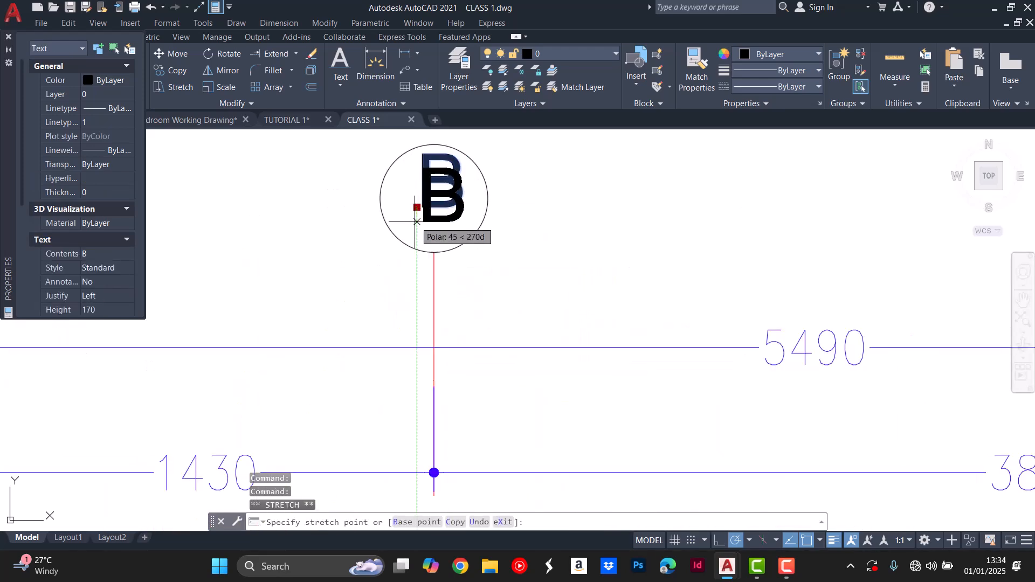
scroll(412, 223, "up", 5)
scroll(555, 236, "down", 8)
scroll(555, 237, "down", 4)
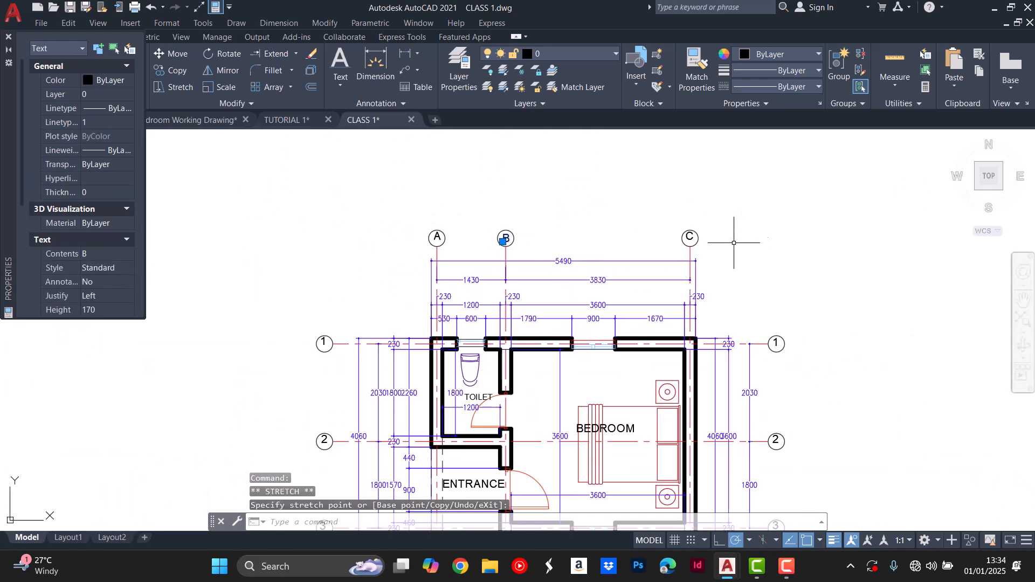
Move the letter C down to the centre of its grid bubble above the plan.
scroll(626, 244, "up", 4)
left_click(614, 238)
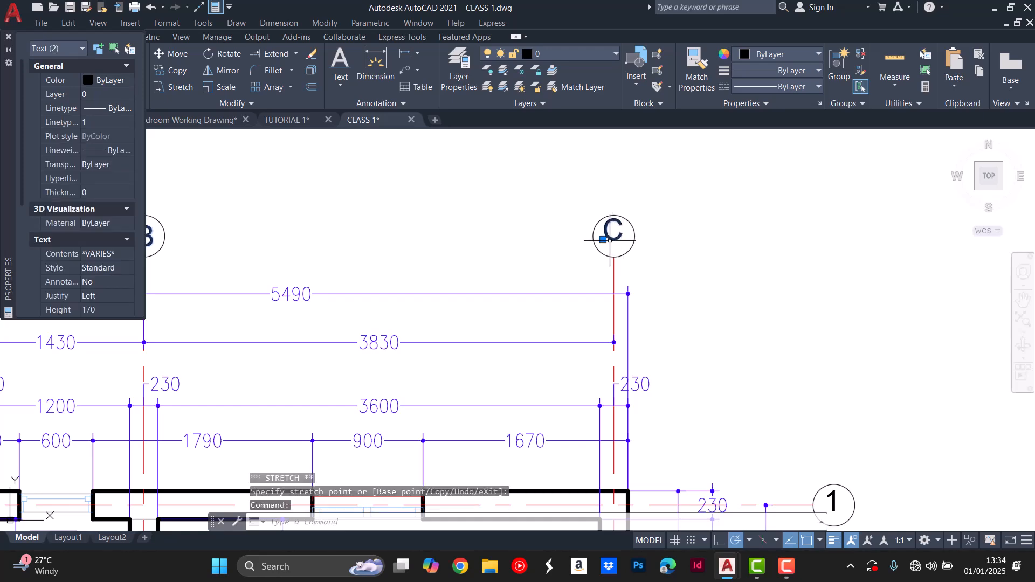
left_click(605, 238)
scroll(614, 237, "up", 3)
scroll(701, 216, "down", 5)
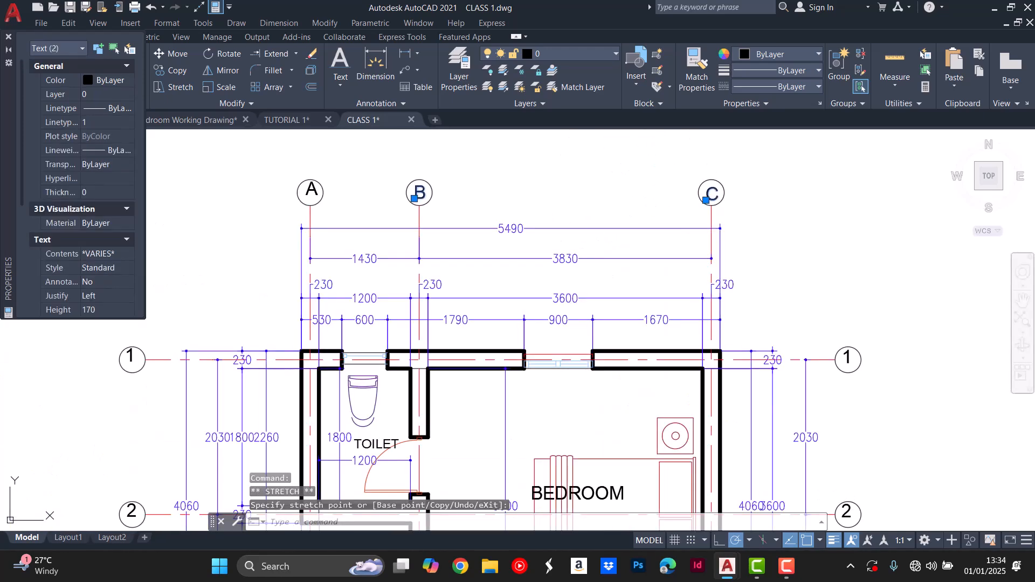
key("Escape")
key("Escape")
Move the letter A down to the centre of its grid bubble above the plan.
scroll(299, 184, "up", 4)
left_click(331, 197)
scroll(331, 196, "up", 4)
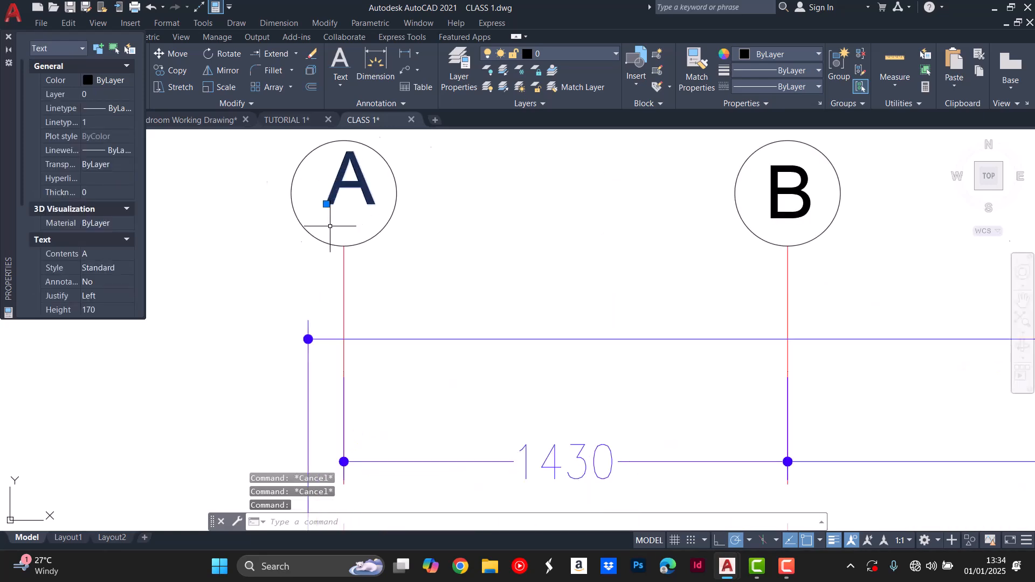
left_click(329, 212)
scroll(303, 214, "down", 6)
key("Escape")
key("Escape")
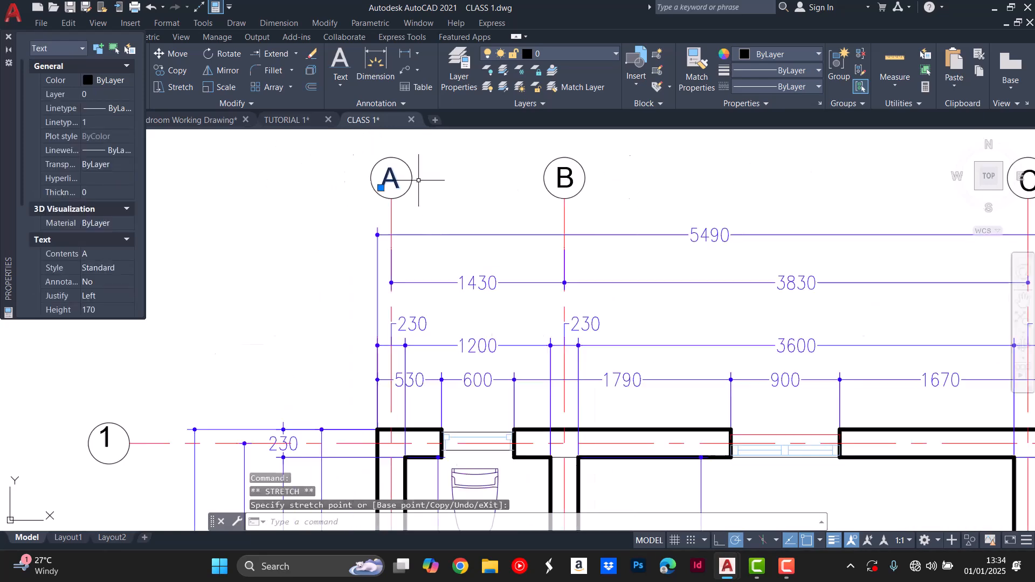
Centre the number 1 in its grid bubble on the left side of the plan.
scroll(316, 322, "up", 5)
left_click(423, 325)
left_click(407, 331)
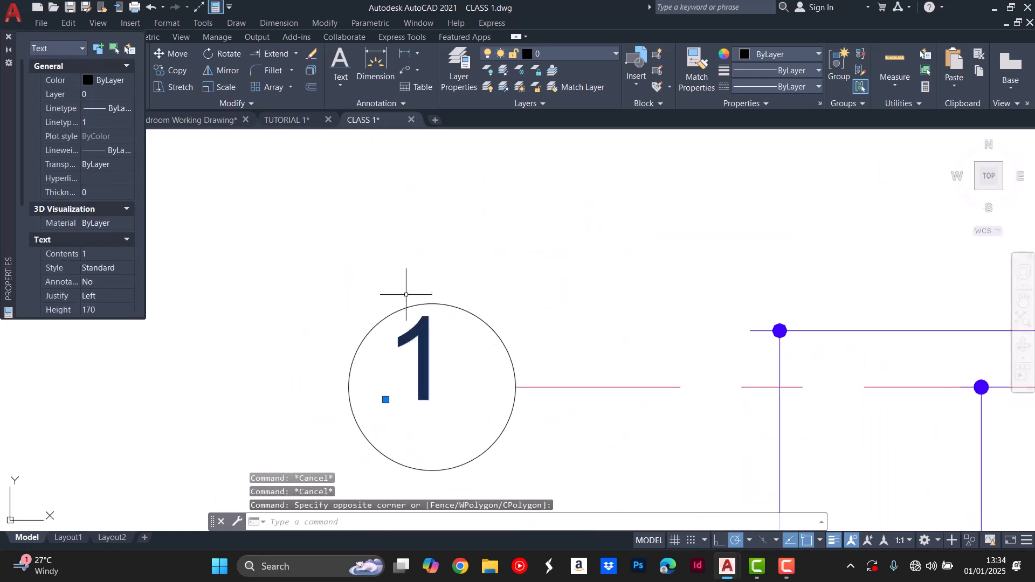
scroll(409, 302, "down", 4)
scroll(406, 315, "up", 4)
left_click(383, 326)
scroll(377, 327, "up", 2)
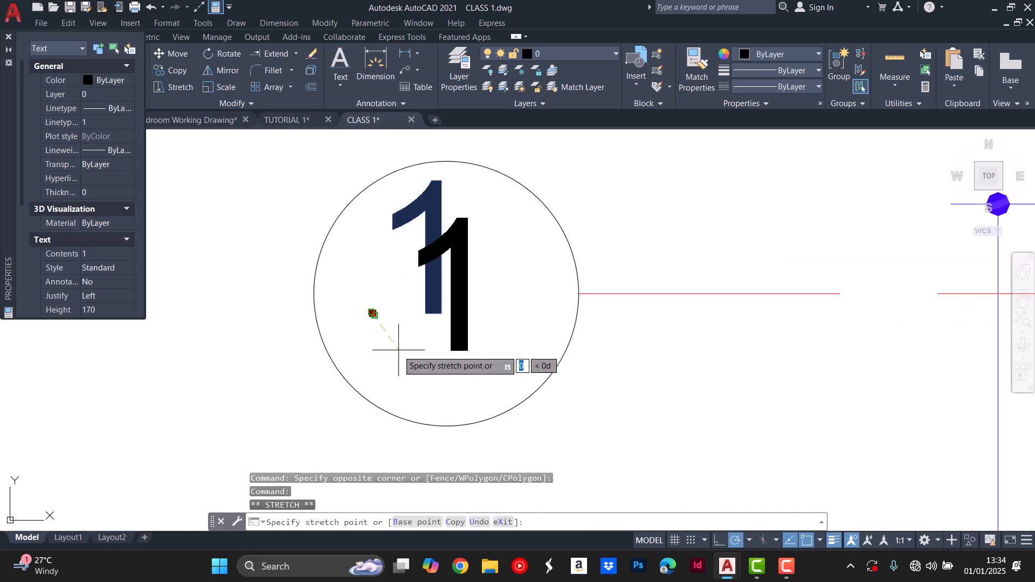
scroll(398, 347, "down", 5)
scroll(382, 261, "up", 6)
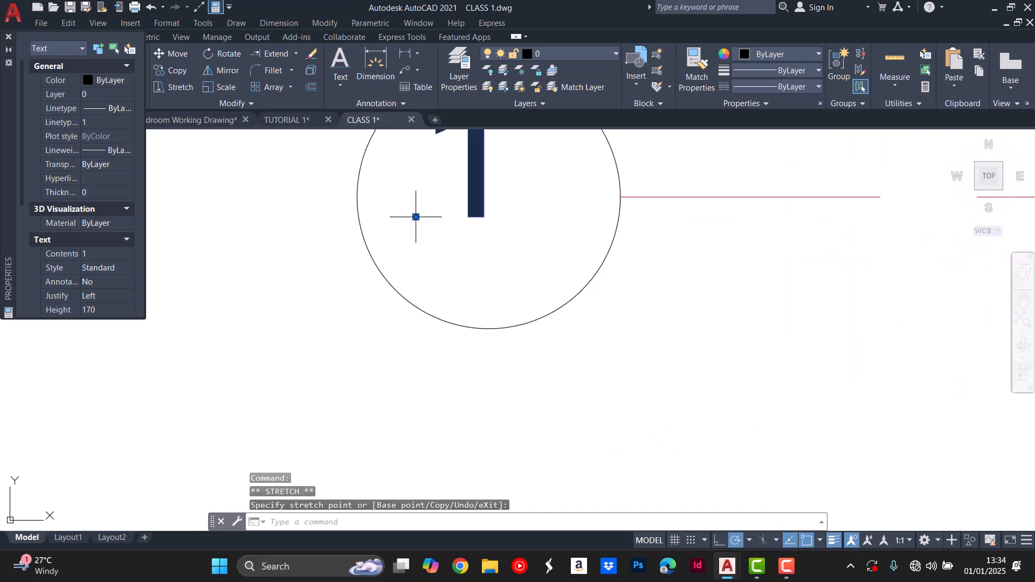
Centre the number 2 in its grid bubble on the left side of the plan.
scroll(423, 215, "down", 5)
scroll(428, 355, "up", 4)
scroll(429, 359, "up", 2)
left_click(442, 304)
left_click(429, 307)
scroll(433, 322, "up", 4)
left_click(424, 331)
scroll(416, 275, "down", 5)
Centre the number 3 in its grid bubble on the left side of the plan.
scroll(431, 310, "up", 4)
left_click(443, 322)
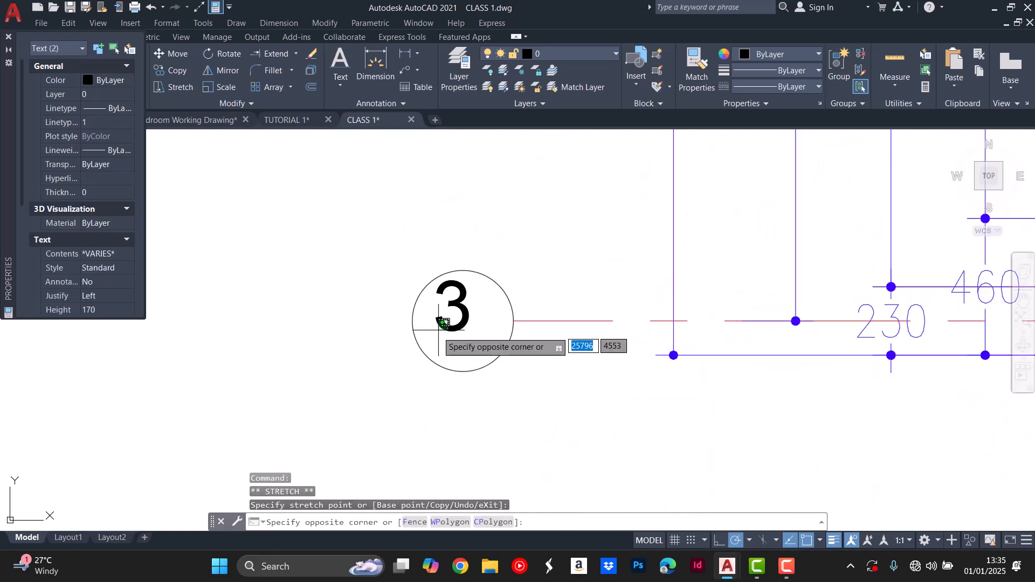
left_click(440, 326)
scroll(437, 330, "up", 4)
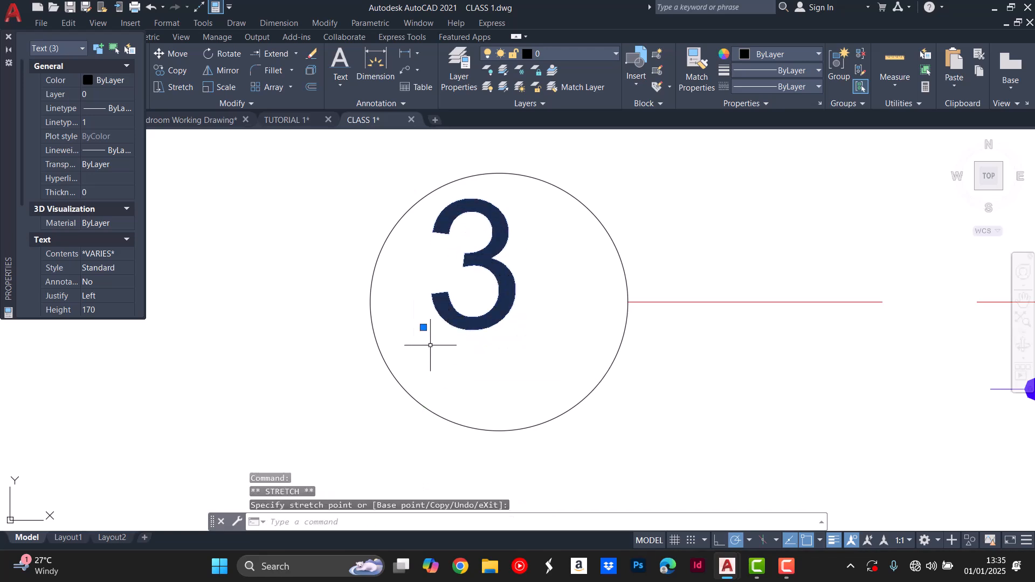
scroll(393, 294, "down", 5)
scroll(403, 300, "up", 5)
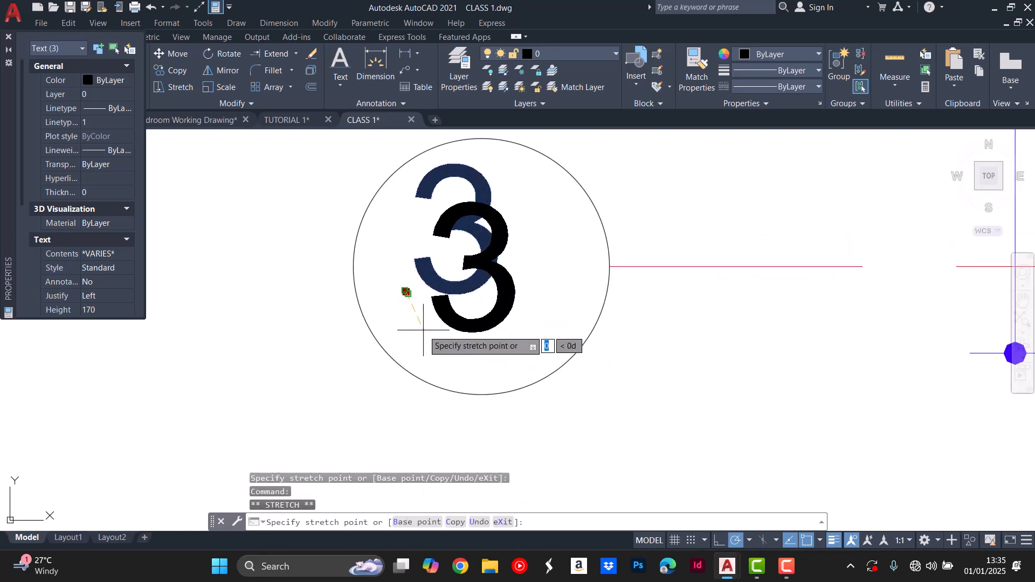
scroll(423, 305, "up", 3)
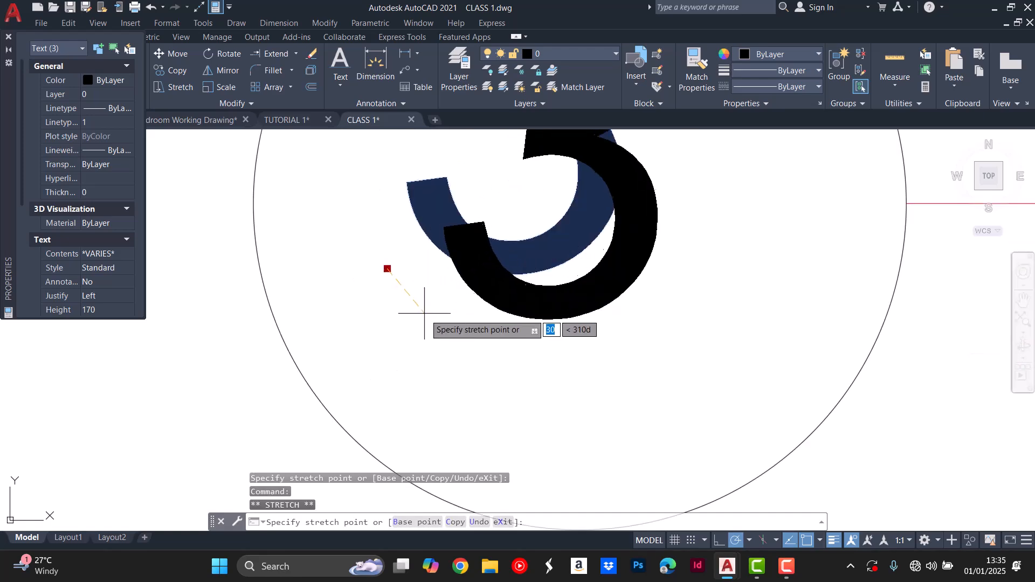
scroll(427, 323, "down", 6)
key("Escape")
key("Escape")
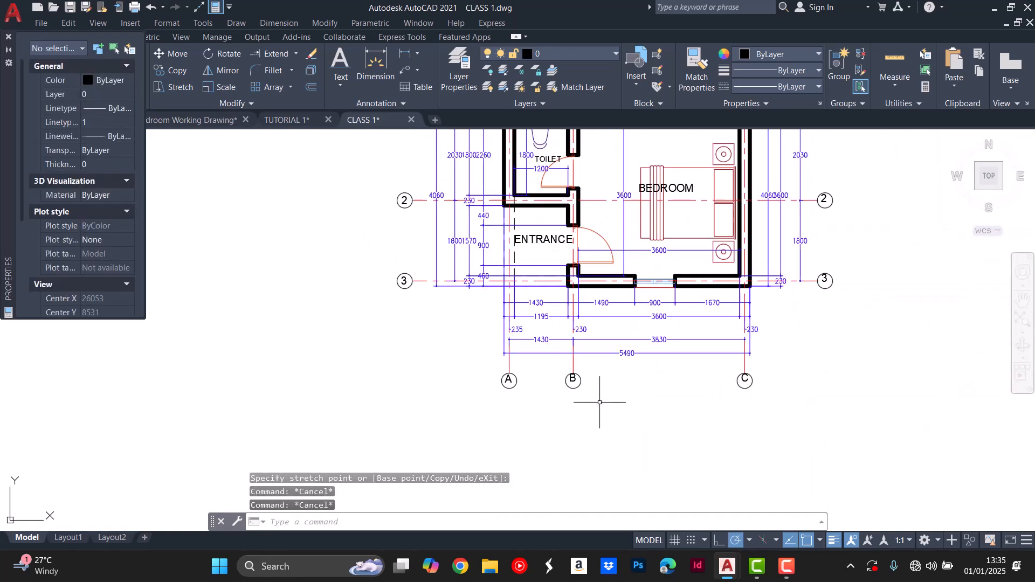
Centre the letter B in its grid bubble below the plan.
scroll(599, 402, "up", 6)
left_click(501, 312)
left_click(473, 317)
scroll(475, 315, "up", 5)
scroll(499, 309, "down", 7)
Centre the letter A in its grid bubble below the plan.
scroll(231, 295, "up", 5)
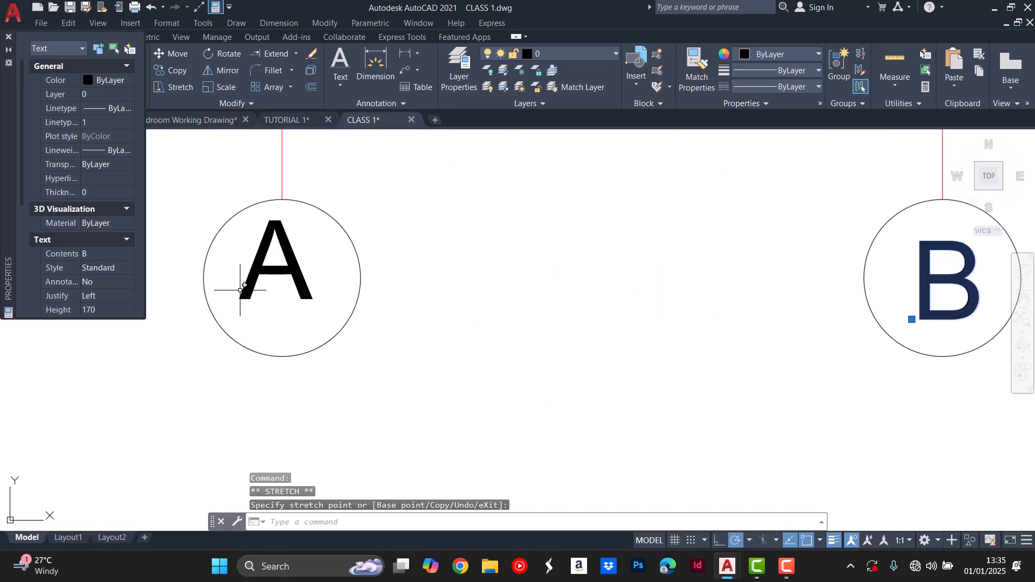
left_click(238, 297)
left_click(239, 299)
scroll(247, 321, "up", 6)
key("Escape")
scroll(226, 270, "down", 8)
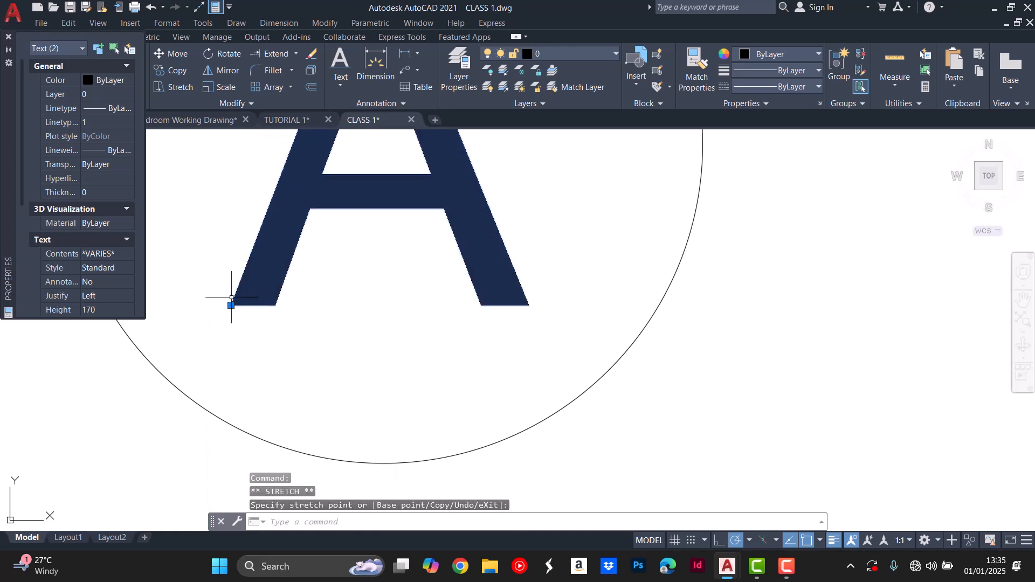
key("Escape")
Centre the letter C in its grid bubble below the plan.
scroll(612, 286, "up", 4)
left_click(604, 293)
scroll(594, 302, "up", 4)
left_click(568, 281)
scroll(568, 313, "up", 8)
scroll(566, 334, "down", 10)
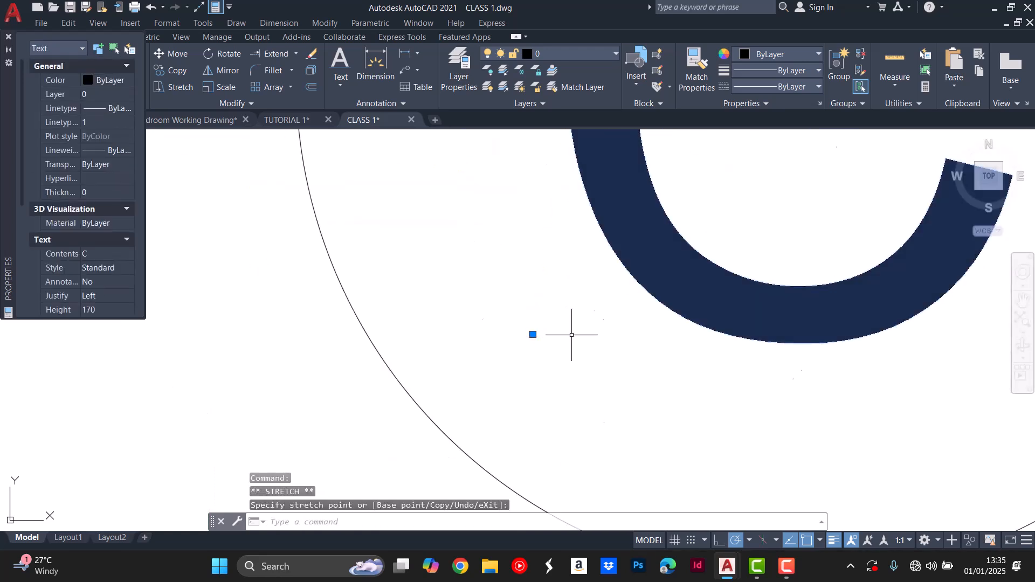
key("Escape")
Move the number 3 down to the centre of its grid bubble on the right side of the plan.
scroll(706, 203, "up", 5)
left_click(705, 190)
scroll(683, 203, "up", 4)
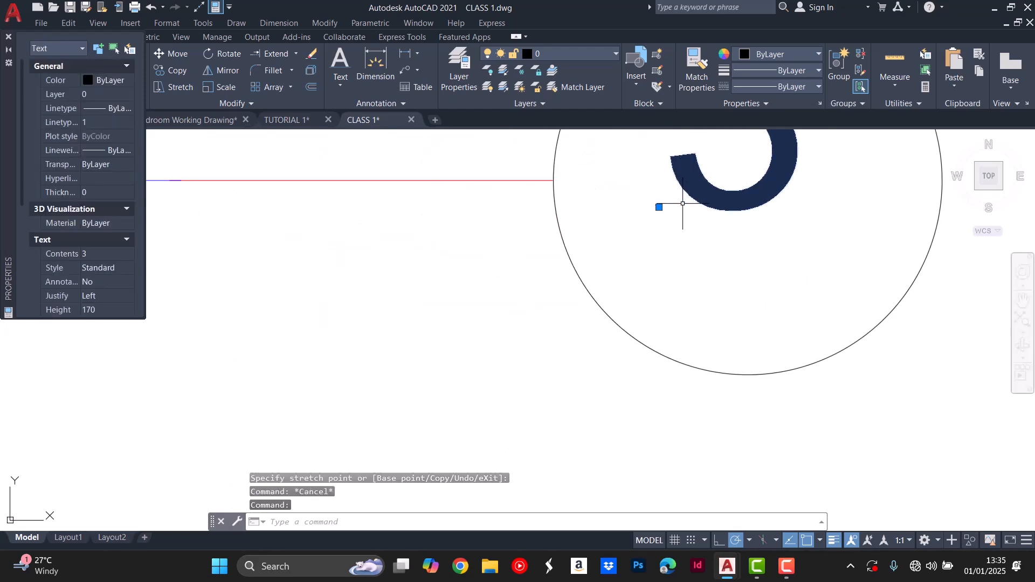
left_click(658, 207)
key("Escape")
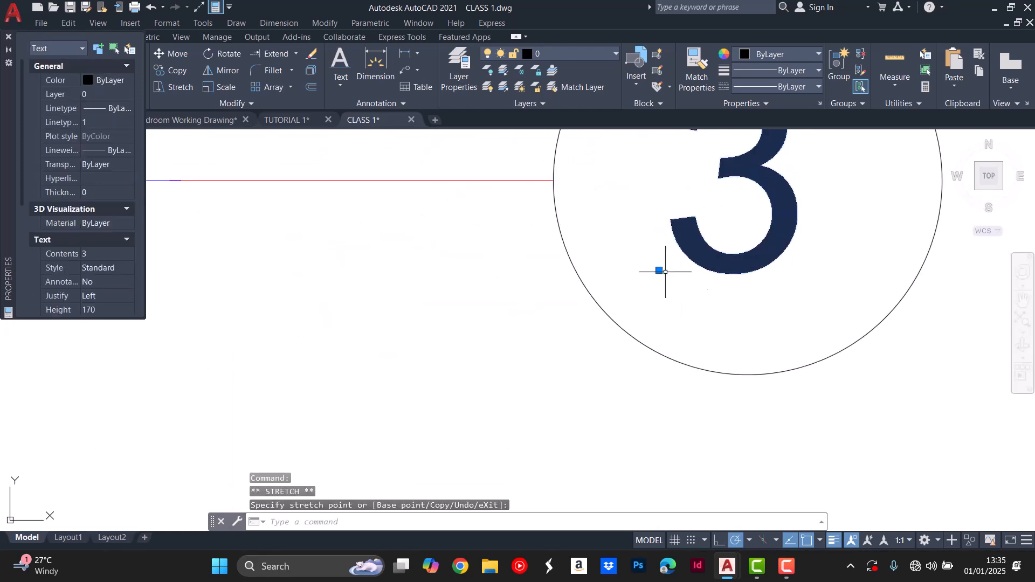
scroll(703, 285, "down", 8)
key("Escape")
scroll(703, 286, "down", 6)
Centre the number 2 in its grid bubble on the right side of the plan.
scroll(674, 269, "down", 4)
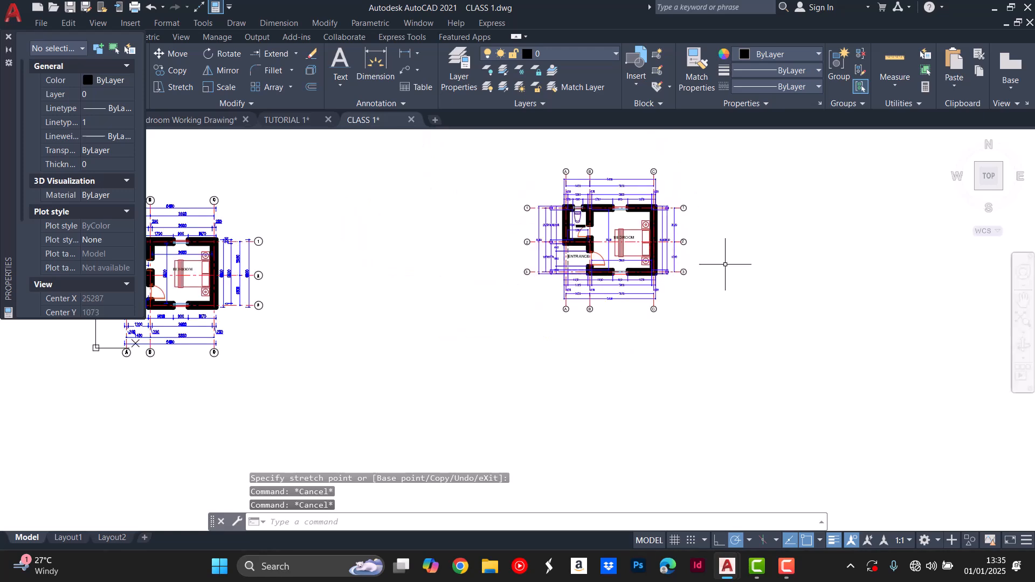
scroll(743, 255, "up", 2)
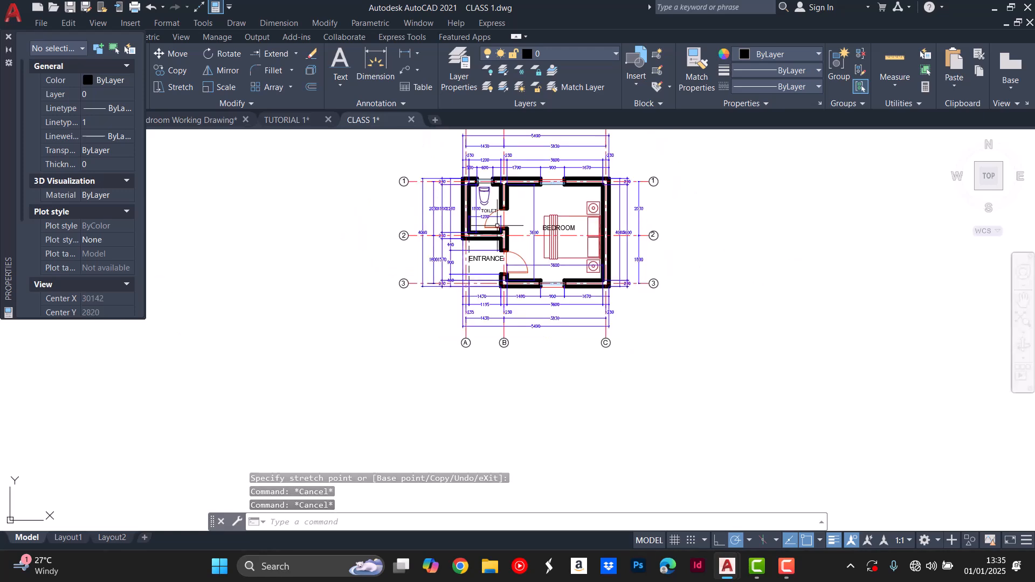
scroll(654, 236, "up", 10)
left_click(639, 210)
scroll(614, 219, "up", 3)
left_click(562, 203)
left_click(592, 201)
scroll(597, 276, "up", 3)
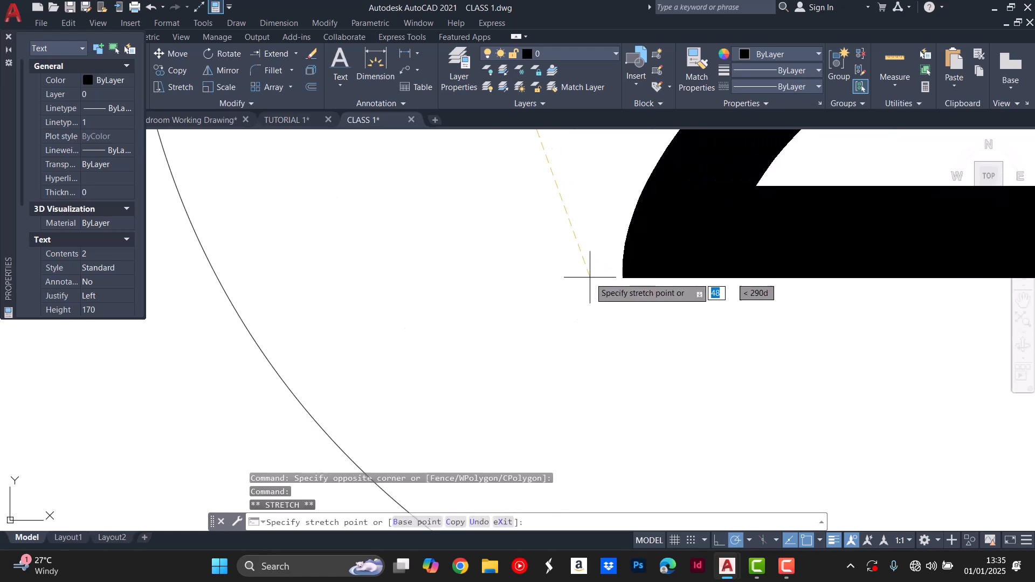
scroll(576, 368, "down", 10)
scroll(591, 324, "down", 6)
Centre the number 1 in its grid bubble on the right side of the plan and clear the selection.
scroll(580, 250, "up", 8)
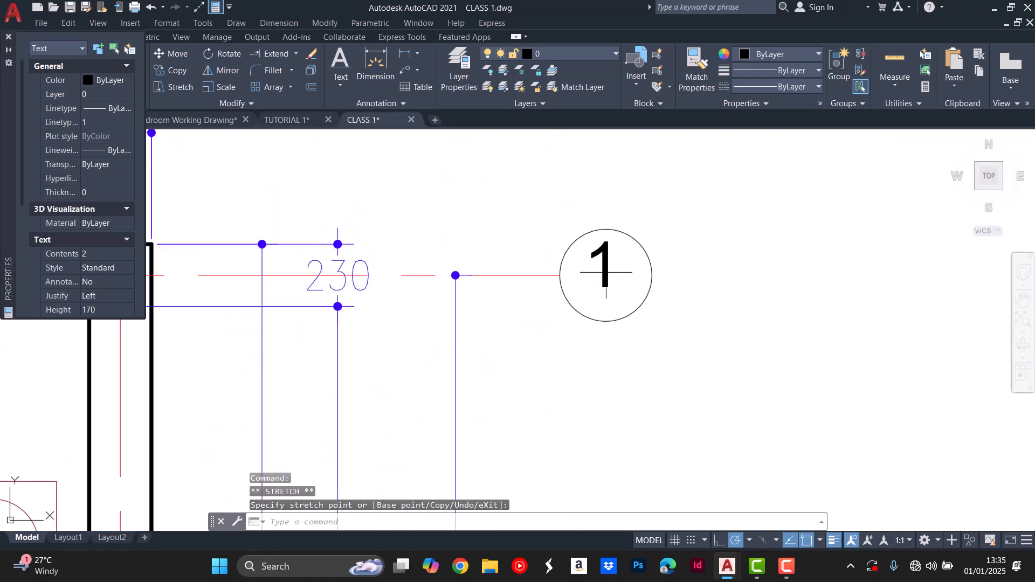
left_click(602, 280)
key("Escape")
left_click(602, 286)
scroll(598, 293, "up", 4)
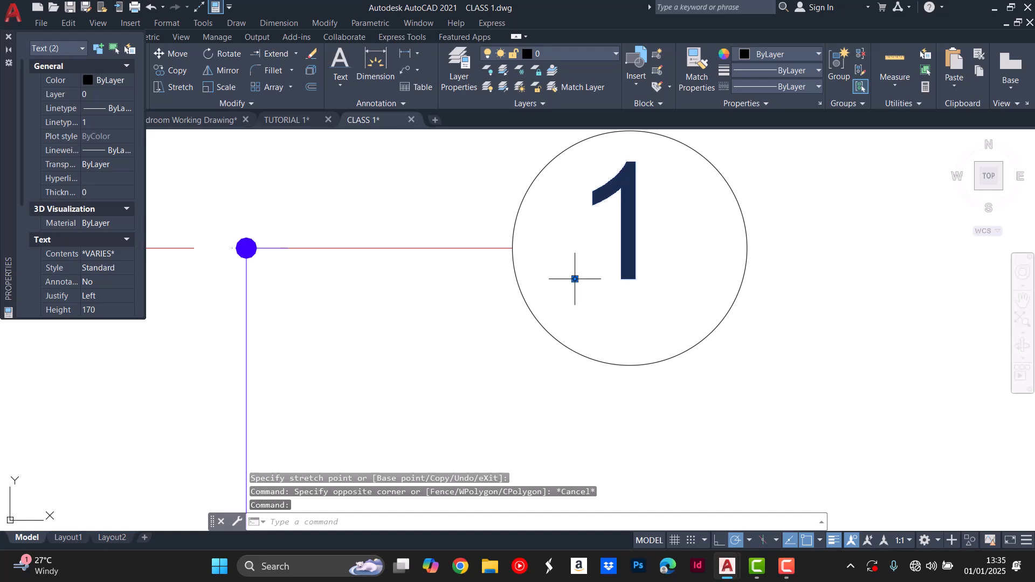
left_click(575, 279)
scroll(585, 304, "up", 4)
key("Escape")
key("Escape")
scroll(647, 275, "down", 8)
scroll(660, 258, "down", 8)
scroll(534, 243, "up", 3)
scroll(494, 235, "down", 3)
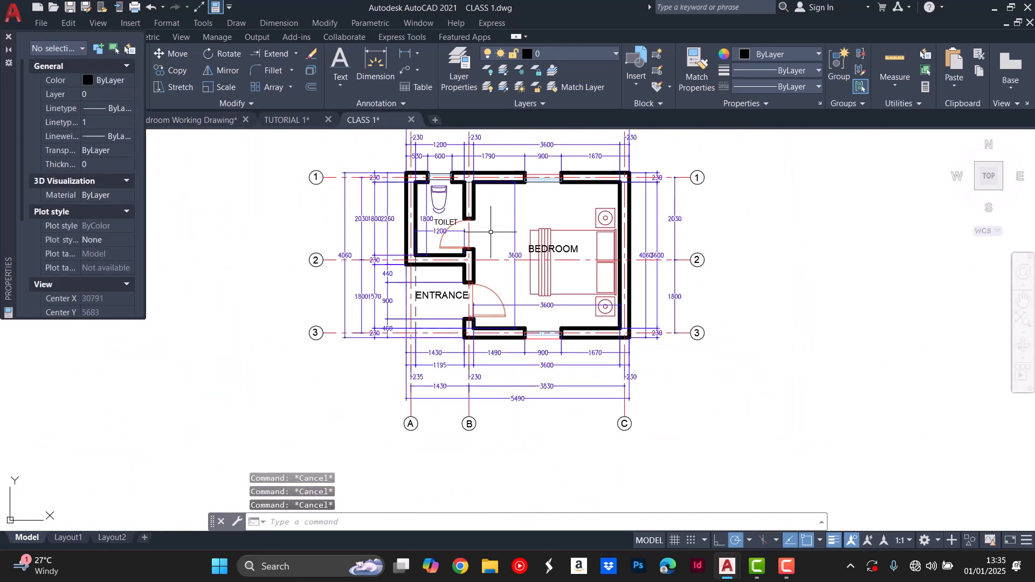
Add a vertical linear dimension inside the bedroom for the partition wall from the upper wall's inner face to the toilet door opening.
scroll(485, 216, "up", 4)
type("dli")
key("Return")
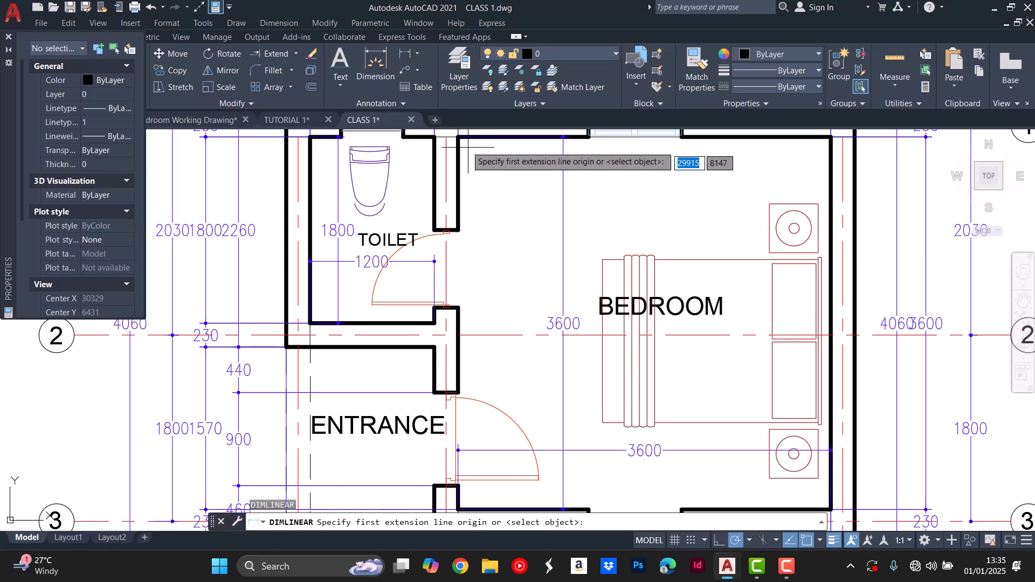
left_click(458, 138)
left_click(458, 229)
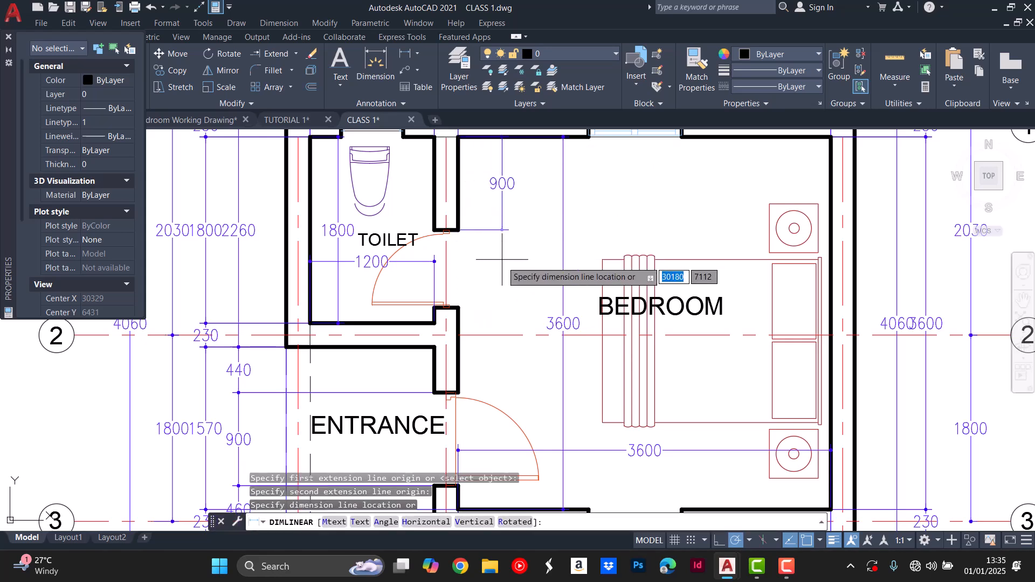
left_click(502, 232)
key("Escape")
key("Escape")
key("Escape")
Continue that dimension chain down the partition across the toilet door opening and the wall piece between the two doors.
type("DIMCO")
key("Return")
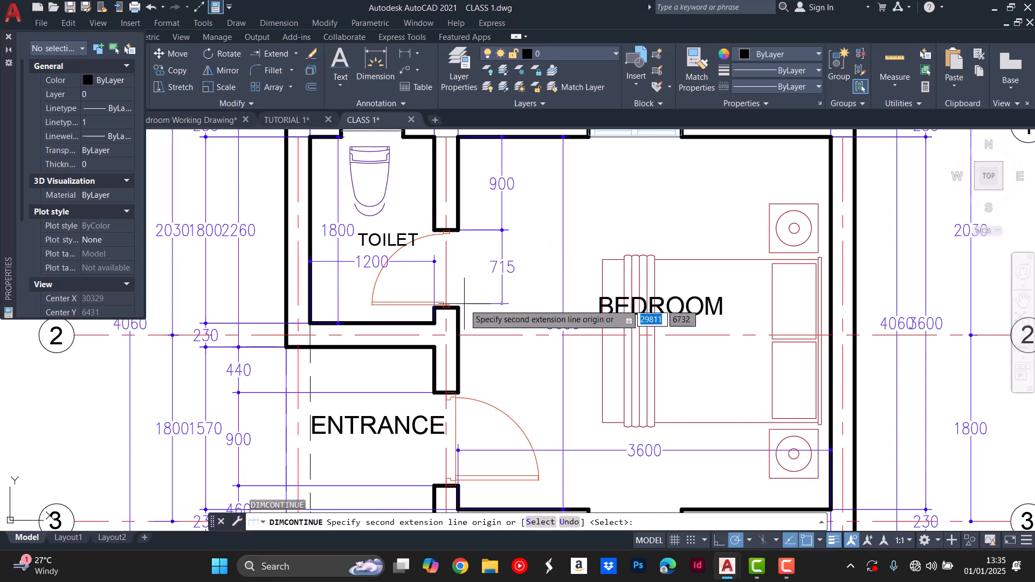
left_click(458, 307)
scroll(480, 248, "down", 3)
scroll(483, 307, "up", 3)
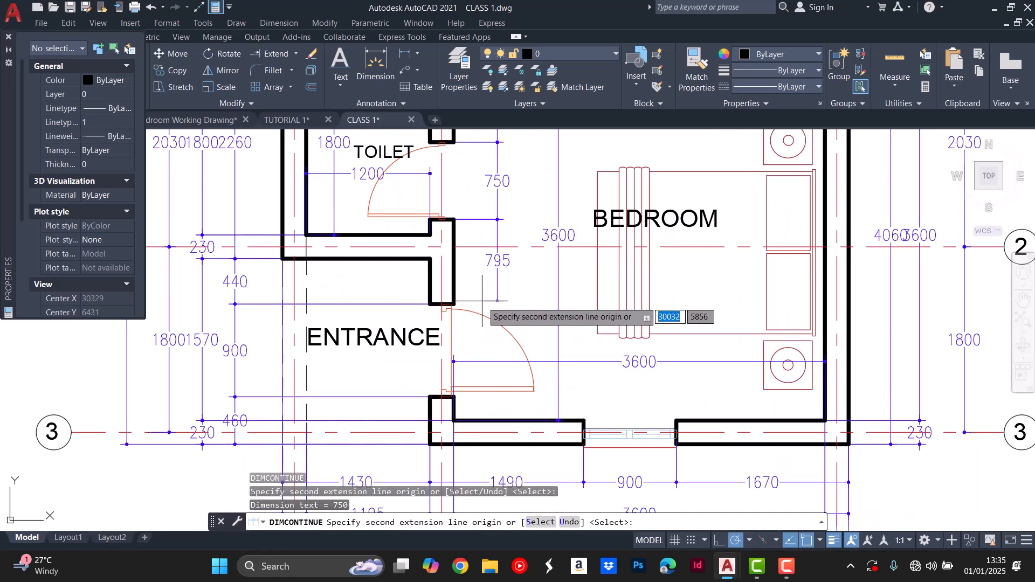
left_click(460, 303)
Continue the chain across the entrance door opening and the short wall piece down to the bedroom's lower inner corner, and finish the chain.
scroll(458, 303, "down", 3)
scroll(458, 372, "up", 5)
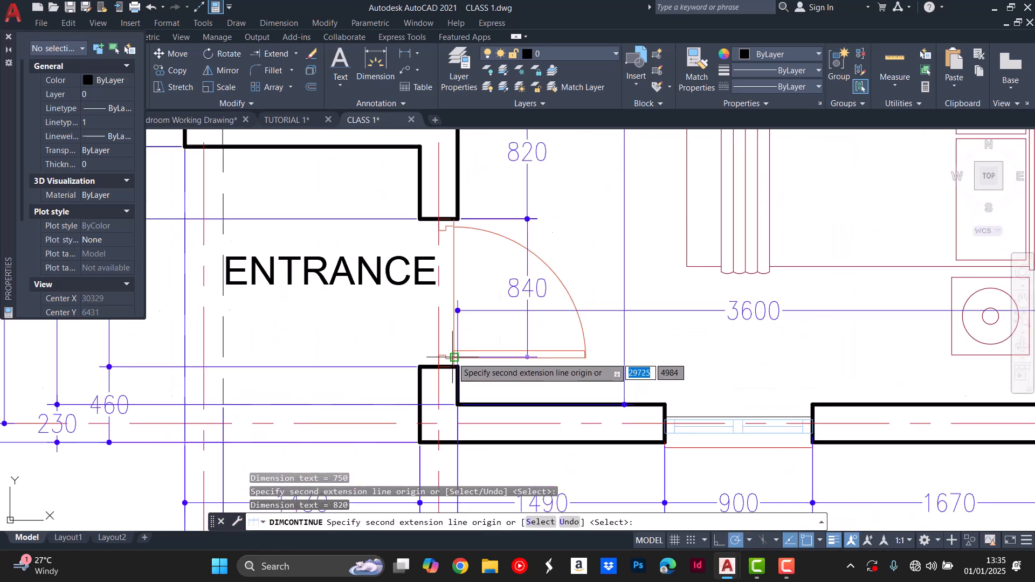
left_click(459, 372)
scroll(474, 263, "down", 4)
scroll(473, 329, "up", 2)
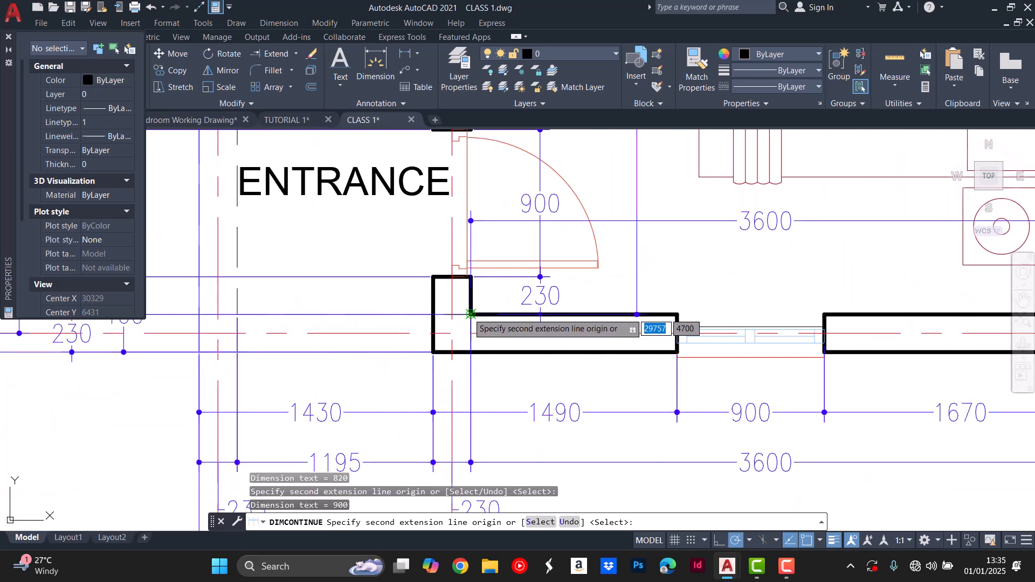
key("Escape")
key("Escape")
scroll(488, 321, "down", 2)
key("Escape")
scroll(490, 318, "down", 2)
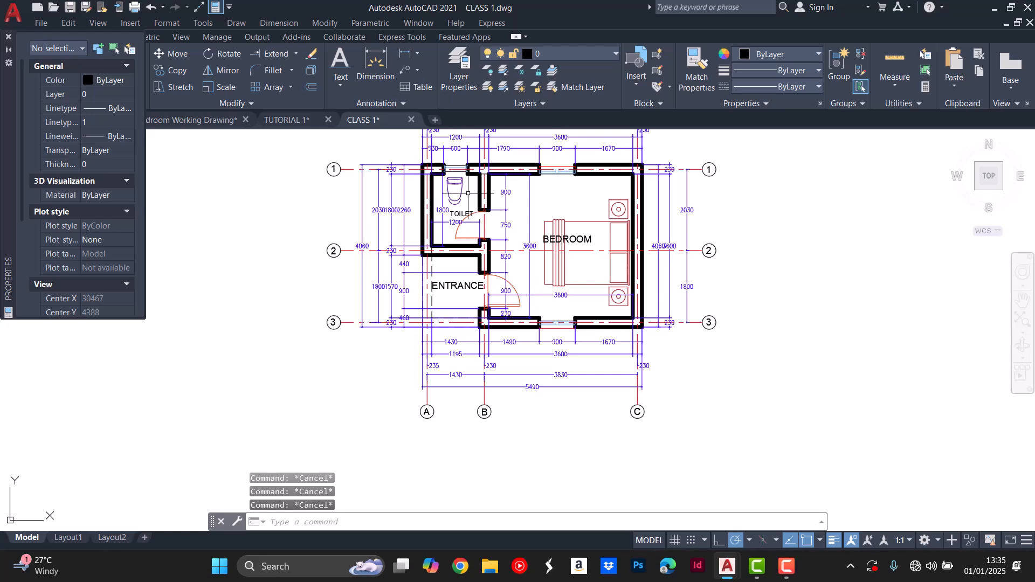
Add a vertical linear dimension for the depth of the entrance area, measured along the dashed line and placed through the ENTRANCE label.
scroll(475, 211, "up", 4)
scroll(479, 215, "down", 2)
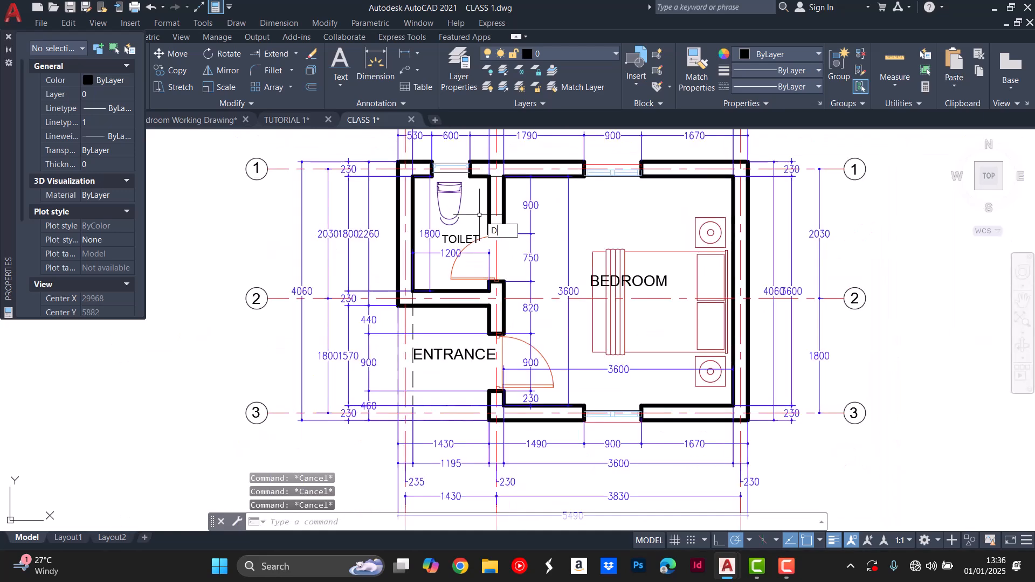
type("LI")
key("Return")
left_click(413, 406)
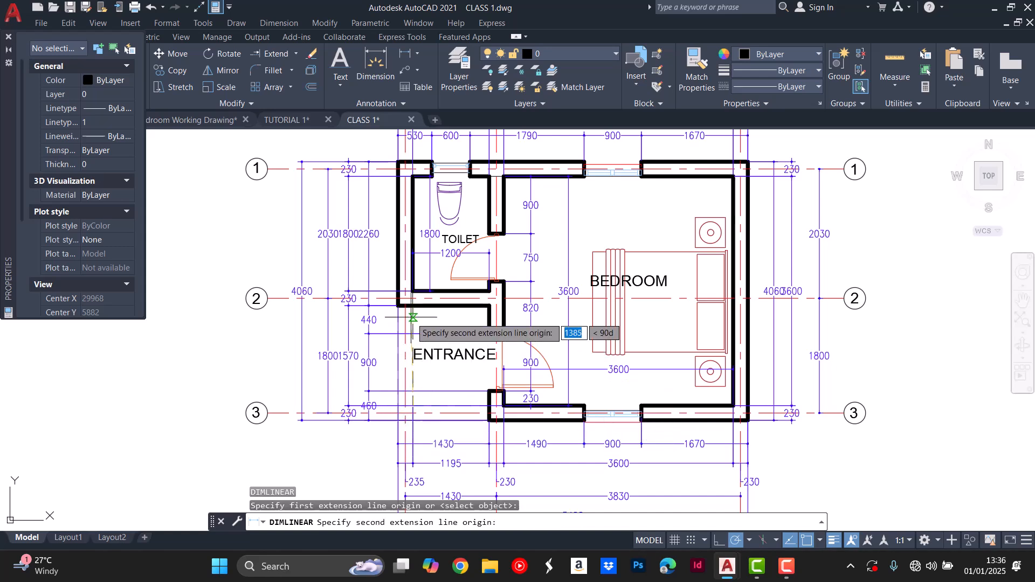
left_click(413, 319)
left_click(451, 339)
Add a horizontal linear dimension for the width of the entrance area, placed just below the toilet's lower wall.
key("Return")
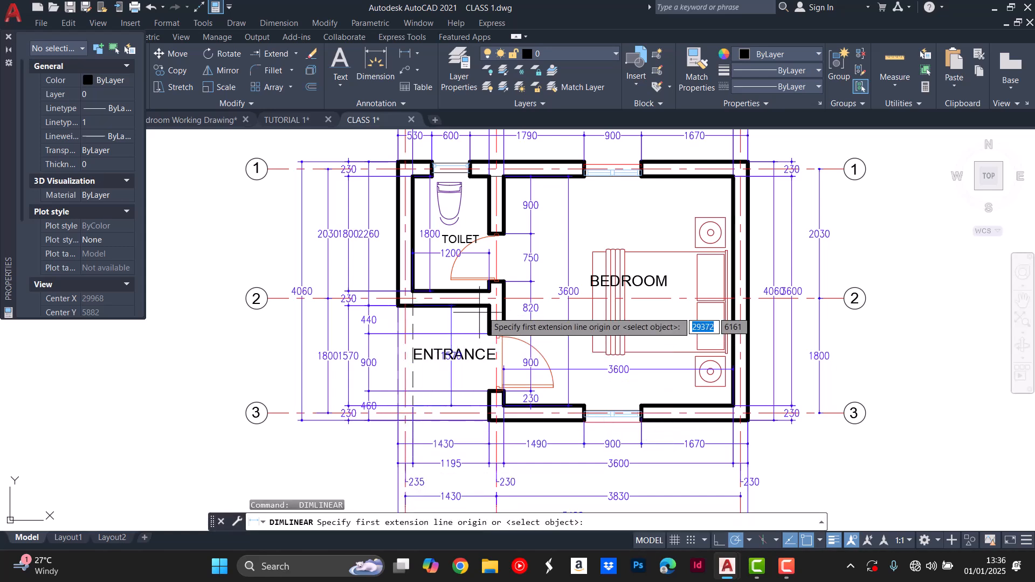
left_click(489, 306)
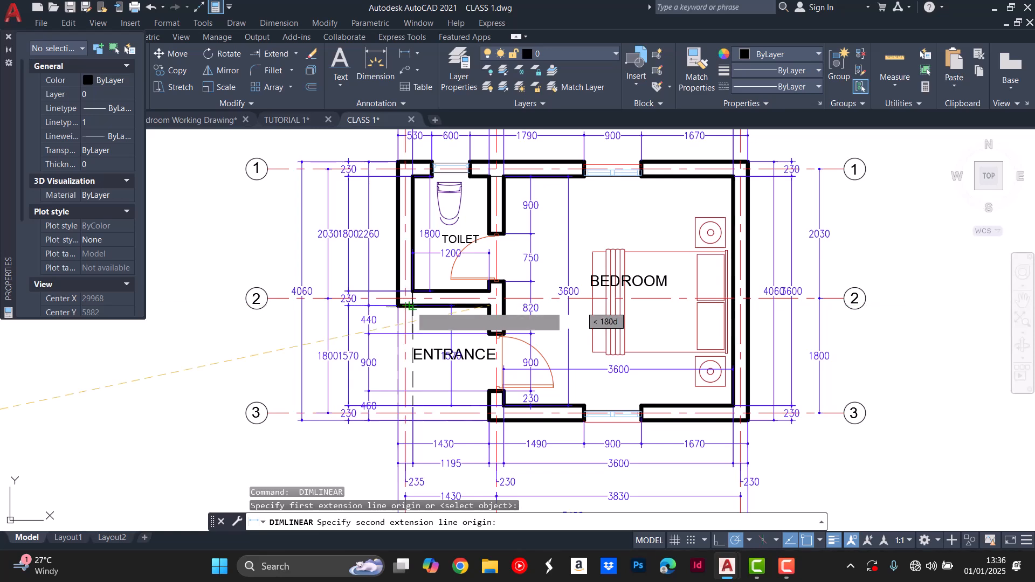
left_click(410, 305)
scroll(451, 323, "up", 5)
left_click(450, 323)
scroll(450, 324, "down", 3)
key("Escape")
key("Escape")
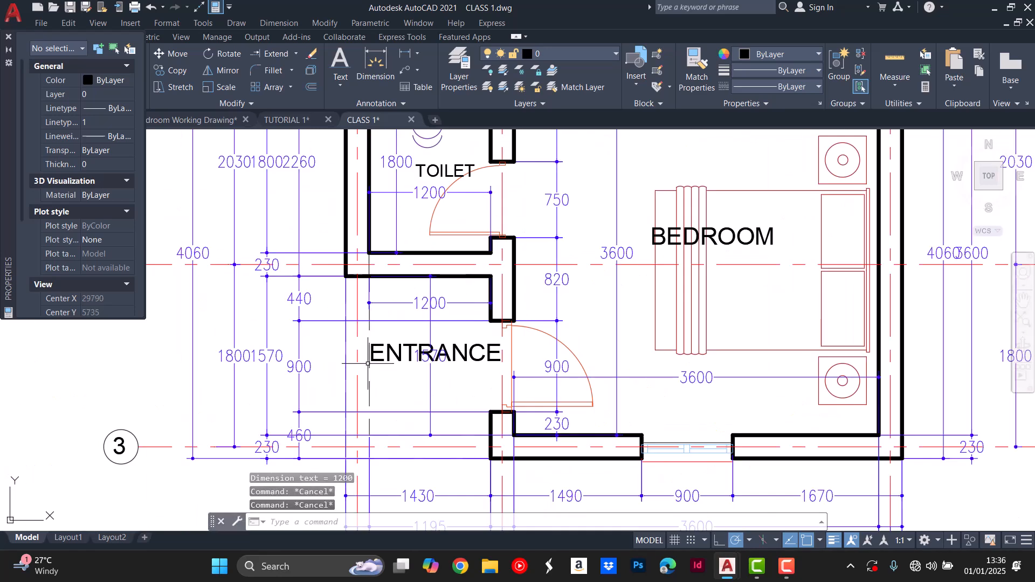
Review the dimensioned plan and compare it with the other copy of the plan beside it.
scroll(373, 381, "down", 2)
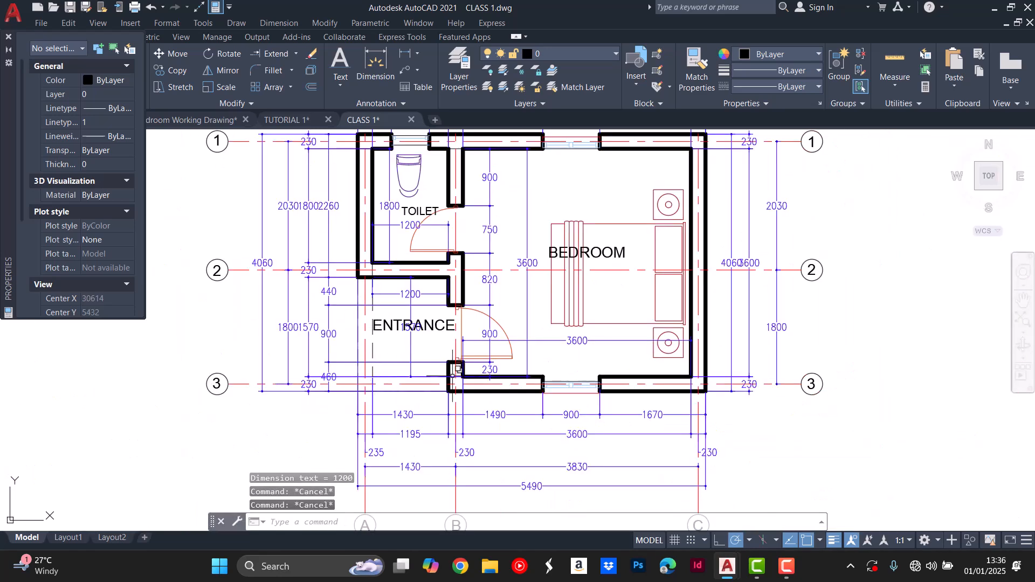
scroll(457, 369, "up", 1)
scroll(381, 356, "down", 3)
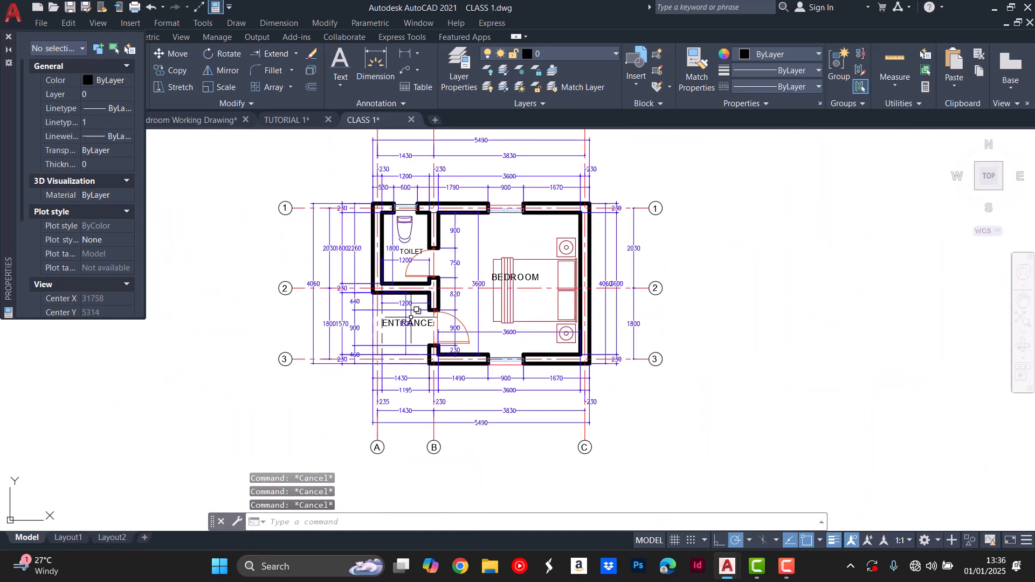
scroll(414, 293, "down", 2)
scroll(415, 294, "up", 2)
scroll(414, 294, "down", 2)
scroll(539, 286, "up", 6)
scroll(559, 292, "down", 7)
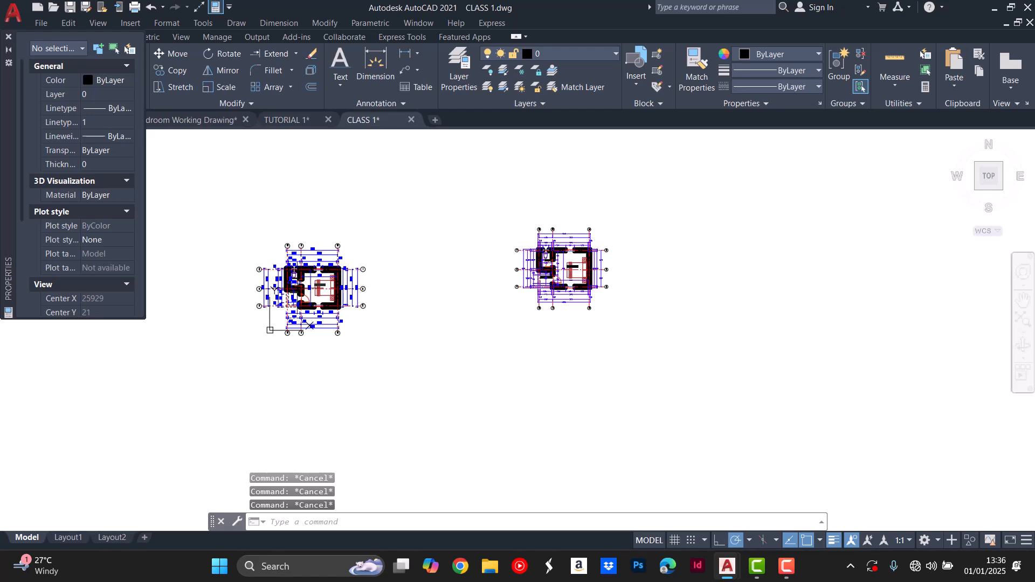
scroll(297, 291, "up", 8)
scroll(298, 291, "down", 5)
scroll(530, 274, "down", 1)
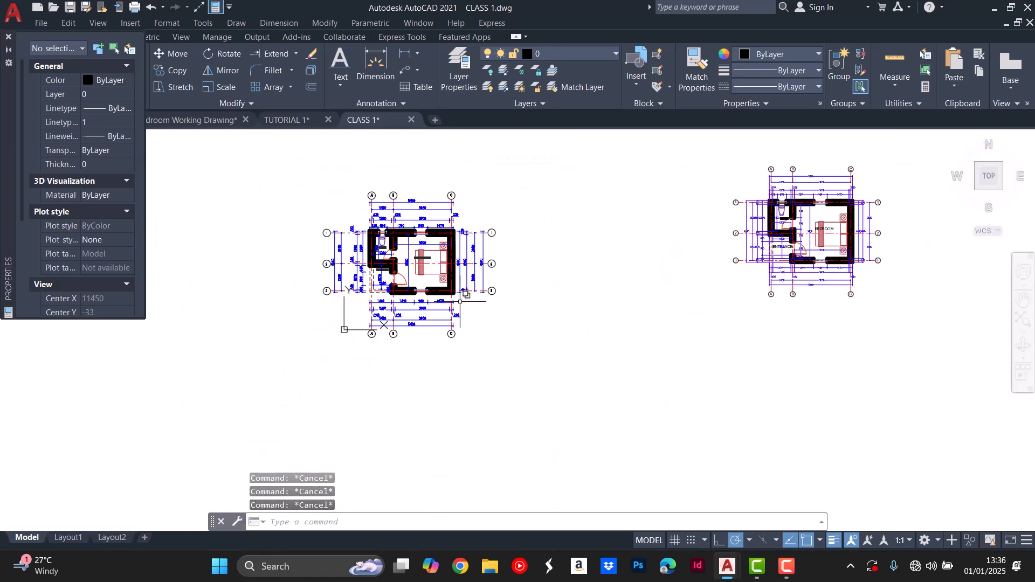
scroll(420, 273, "up", 7)
scroll(324, 291, "down", 7)
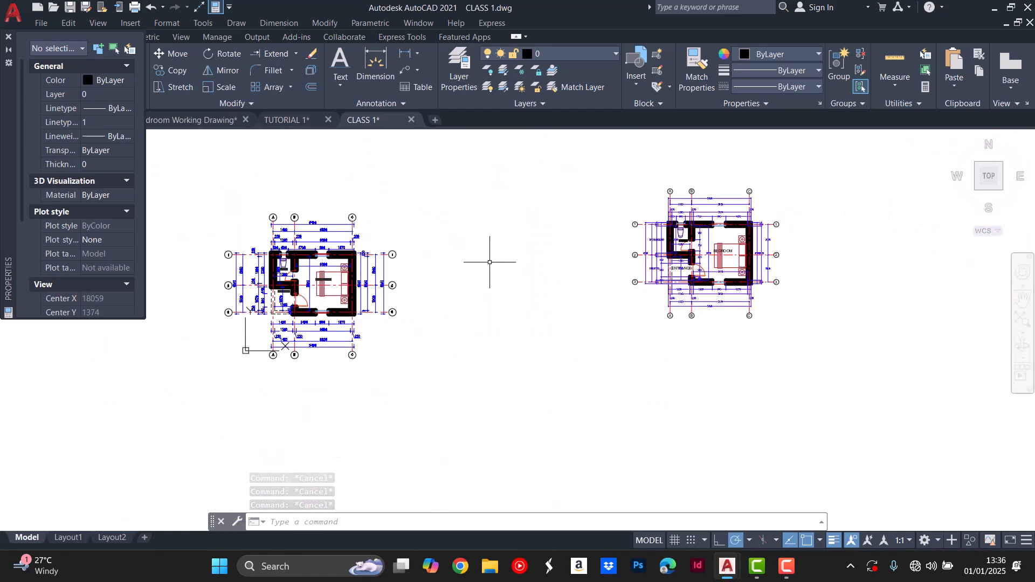
scroll(754, 237, "up", 6)
scroll(722, 210, "down", 4)
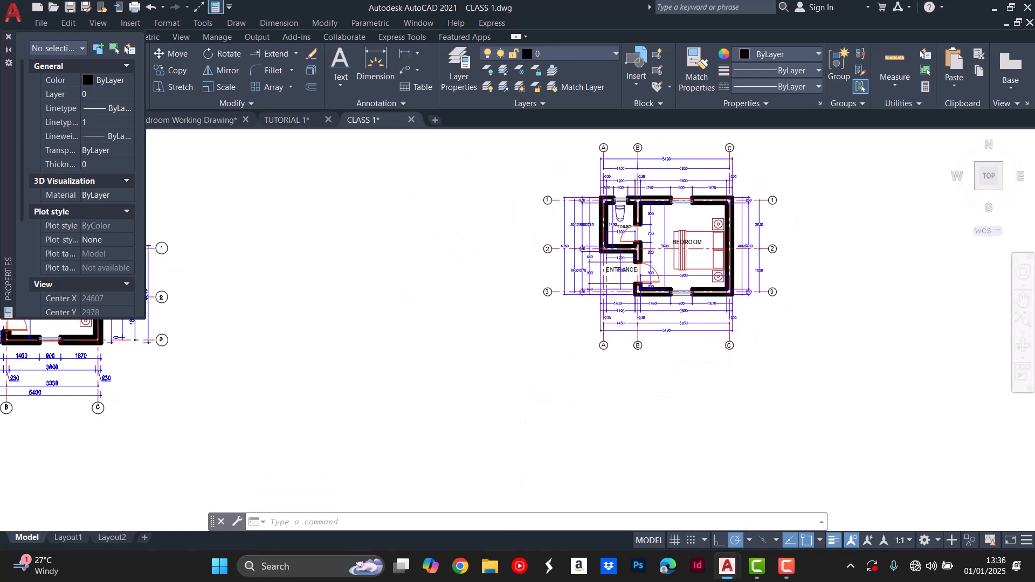
scroll(727, 178, "up", 7)
scroll(500, 237, "down", 7)
scroll(500, 238, "up", 4)
key("Escape")
key("Escape")
key("Escape")
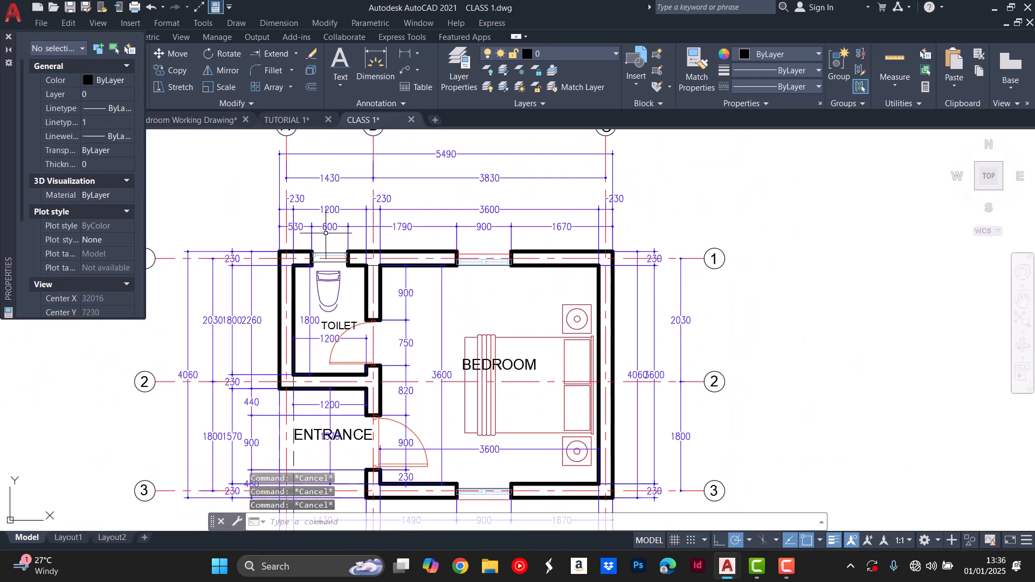
Delete the thin line crossing the junction of the upper wall and the toilet–bedroom partition.
scroll(370, 262, "up", 8)
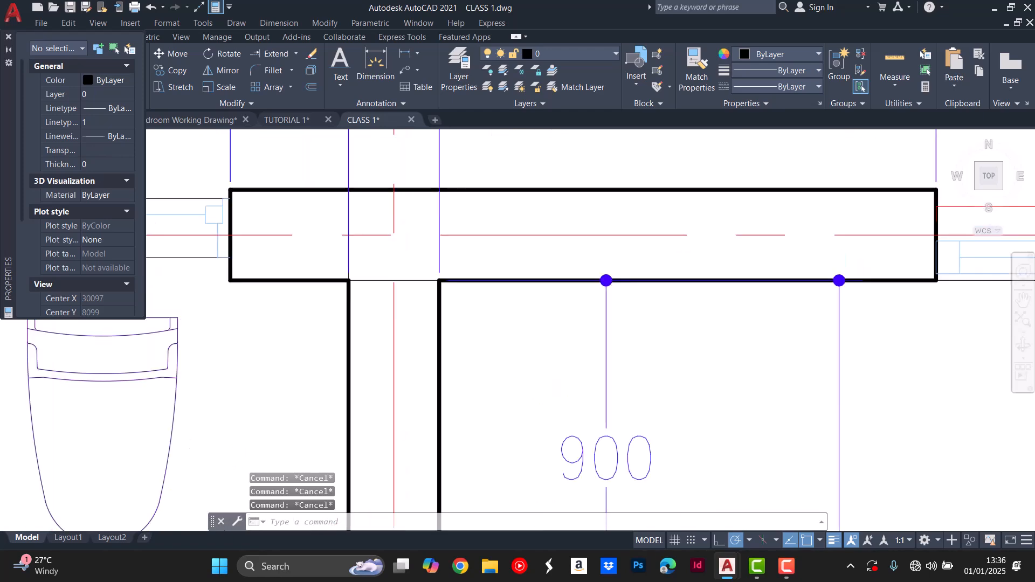
scroll(424, 281, "up", 4)
left_click(416, 279)
scroll(467, 267, "down", 6)
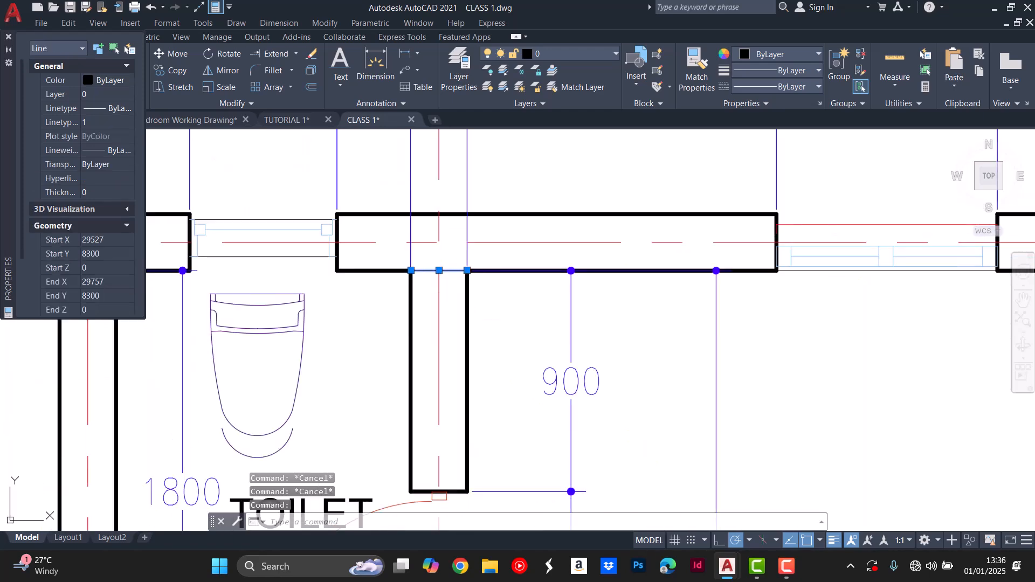
key("Delete")
Delete the stray vertical line crossing the lower wall at its junction with the short wall piece beside the entrance door.
scroll(420, 315, "down", 6)
scroll(308, 238, "up", 7)
scroll(380, 203, "down", 5)
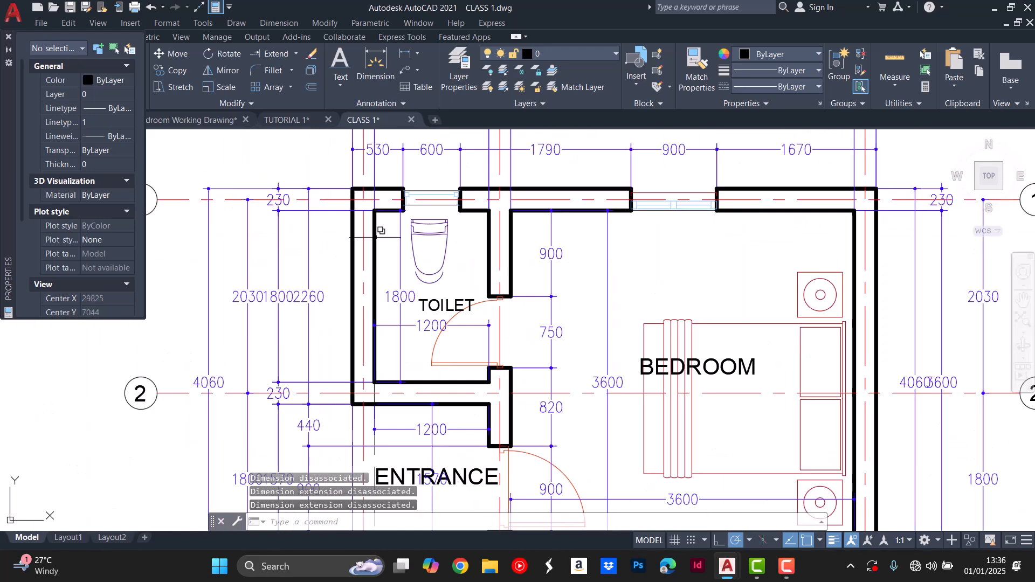
scroll(372, 415, "up", 6)
scroll(377, 413, "down", 11)
scroll(407, 409, "up", 7)
scroll(407, 409, "up", 6)
left_click(408, 386)
left_click(411, 349)
scroll(411, 349, "down", 6)
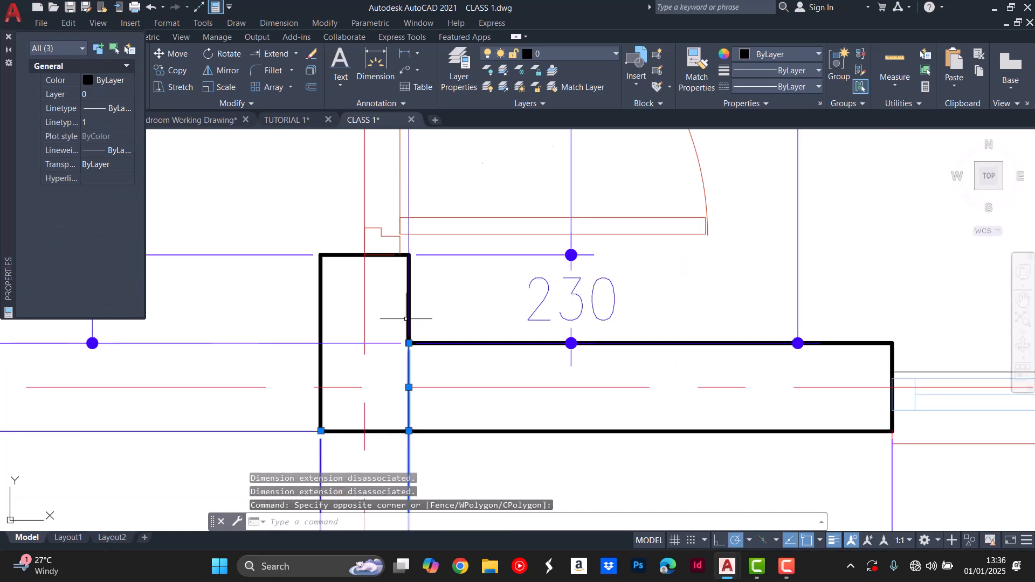
scroll(413, 353, "up", 4)
left_click(424, 363)
left_click(337, 372)
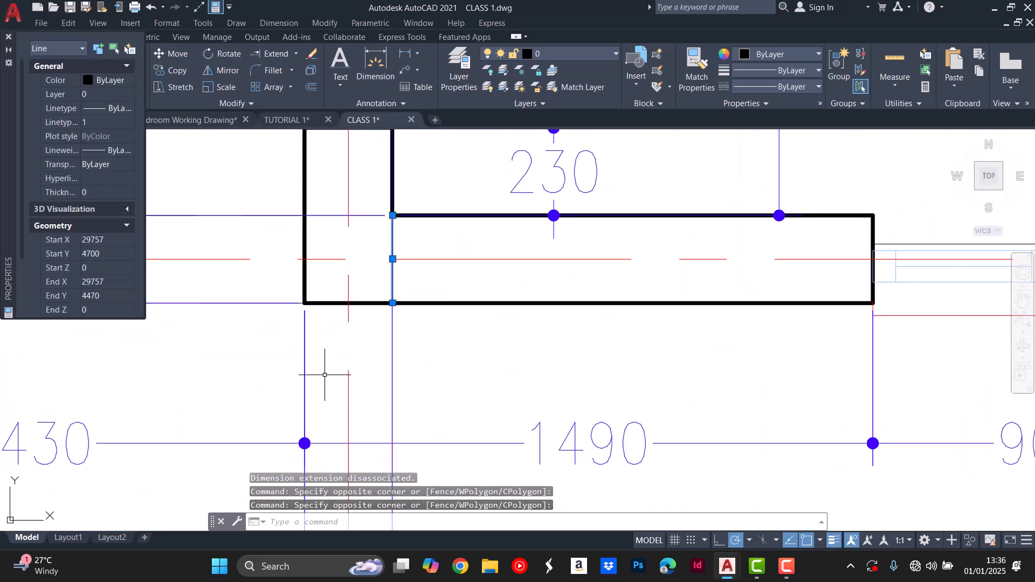
scroll(334, 366, "down", 6)
key("Delete")
scroll(432, 334, "down", 8)
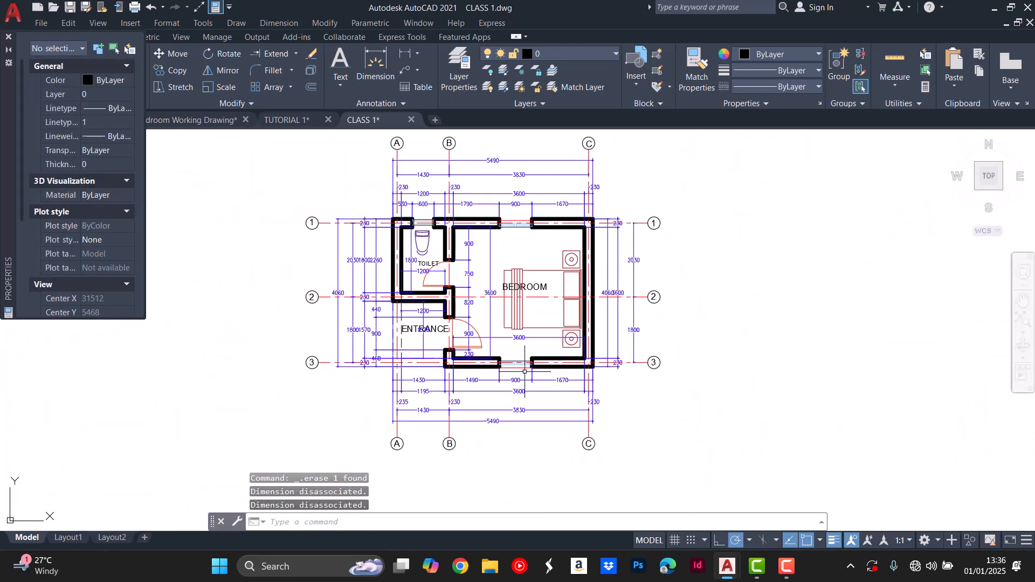
scroll(582, 334, "up", 6)
scroll(601, 340, "down", 2)
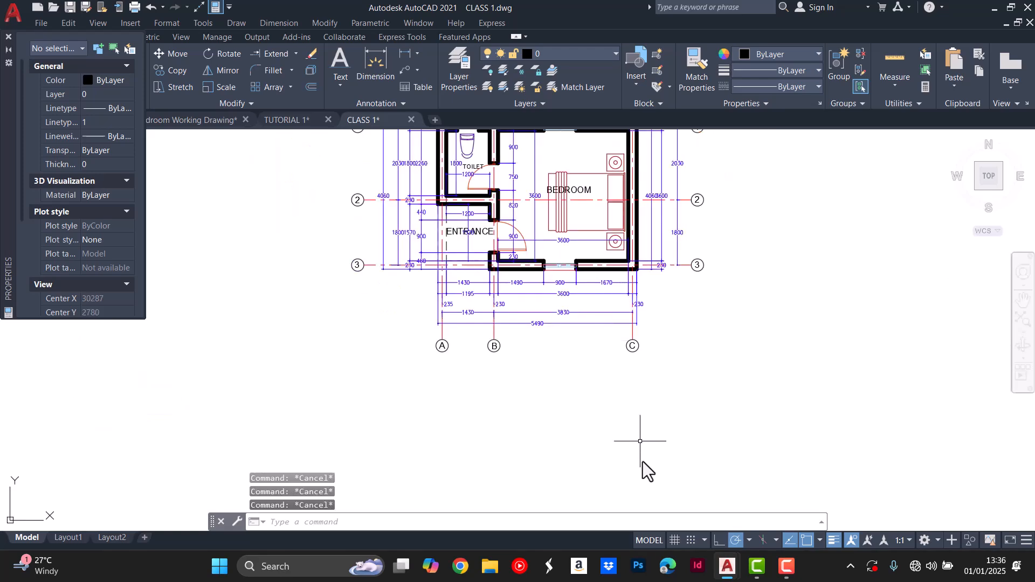
scroll(615, 302, "down", 3)
scroll(620, 350, "up", 4)
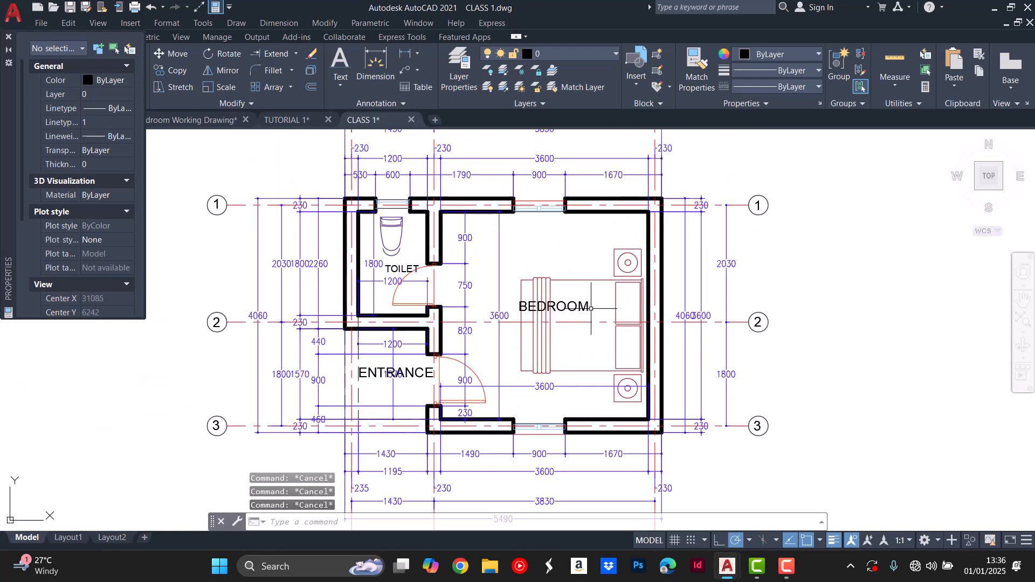